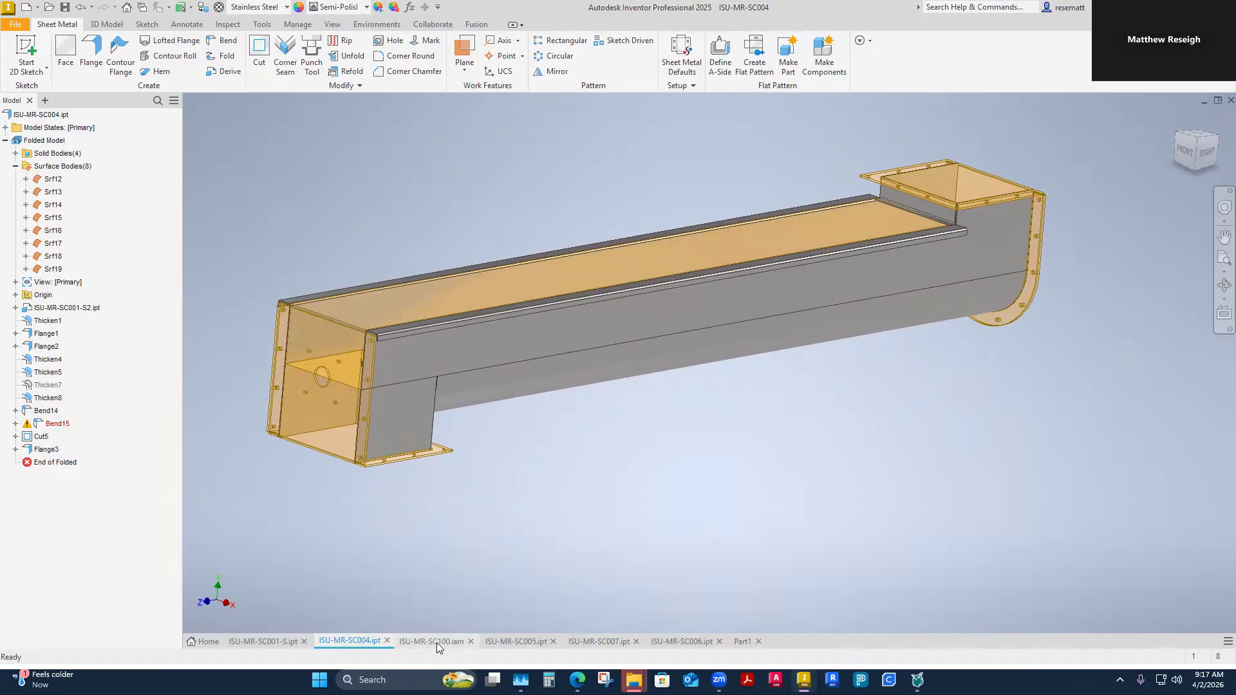
Step: Update the ISU-MR-SC100 assembly, accept the component update problems, and inspect its outlet end
{"action": "left_click", "coordinate": [156, 9]}
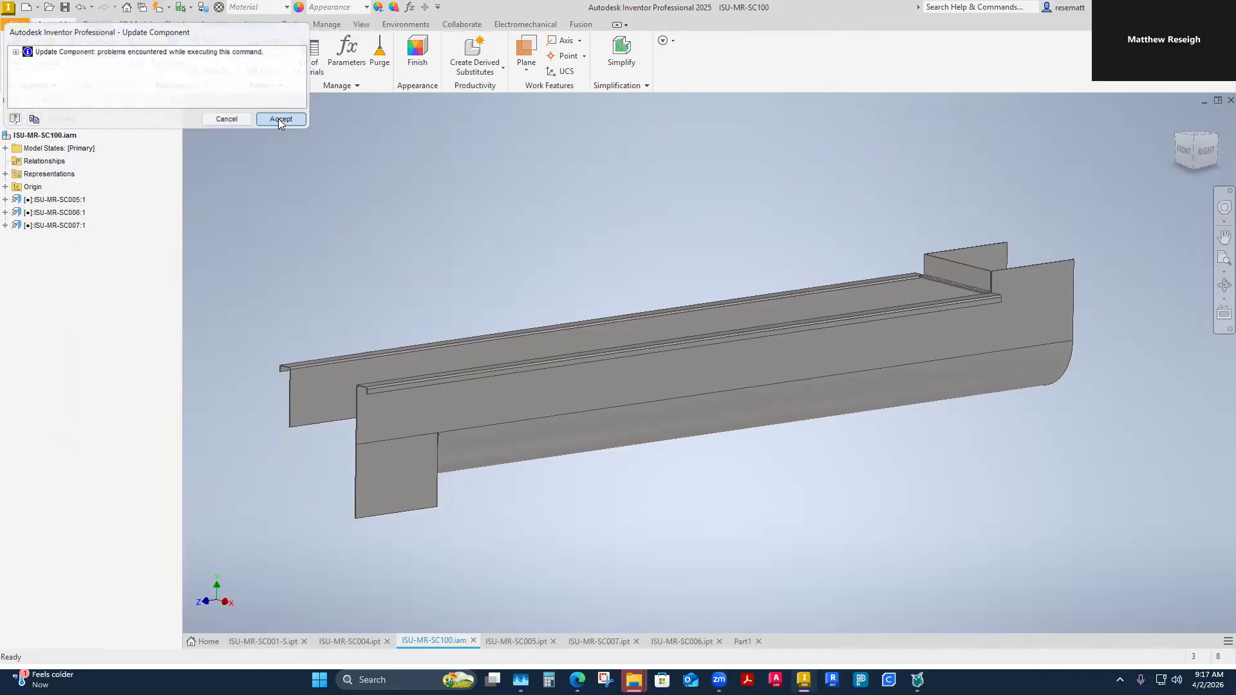
{"action": "middle_click_drag", "start_coordinate": [284, 276], "coordinate": [359, 608], "text": "shift"}
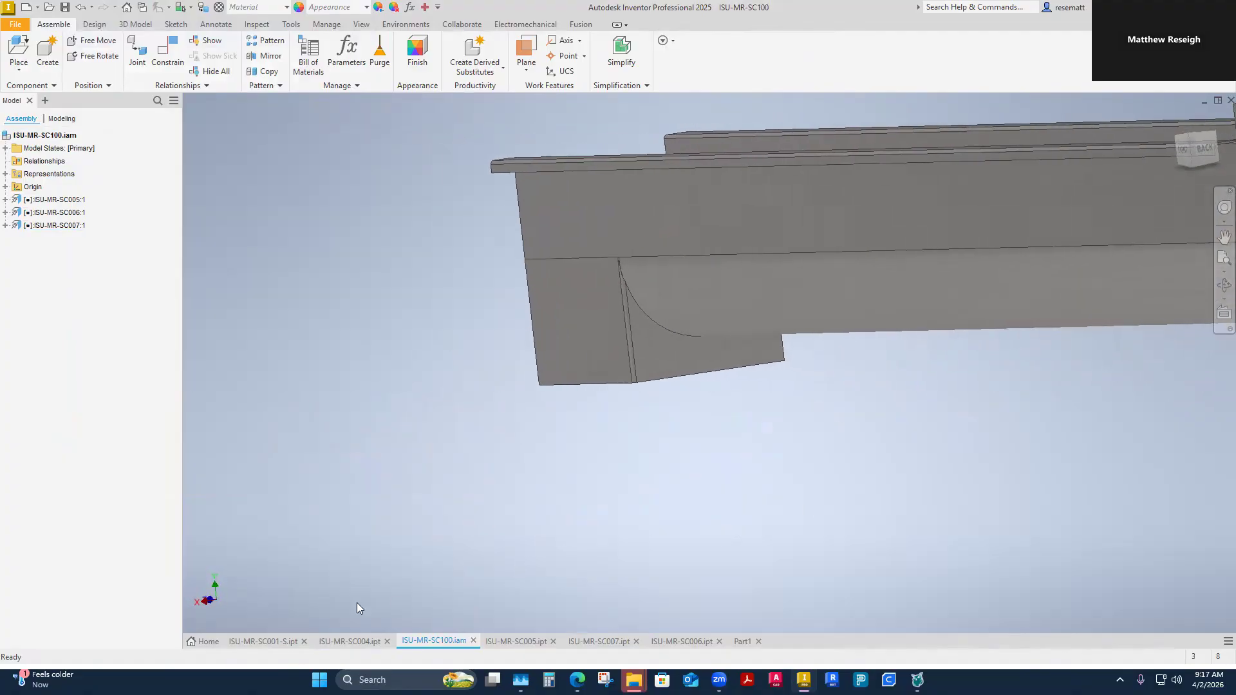
Step: In the ISU-MR-SC004 part, edit the failed Bend15 at the outlet chute corner, pick its vertical edge and apply the bend
{"action": "left_click", "coordinate": [349, 641]}
{"action": "middle_click_drag", "start_coordinate": [407, 530], "coordinate": [636, 512], "text": "shift"}
{"action": "scroll", "coordinate": [636, 512], "scroll_direction": "up", "scroll_amount": 4}
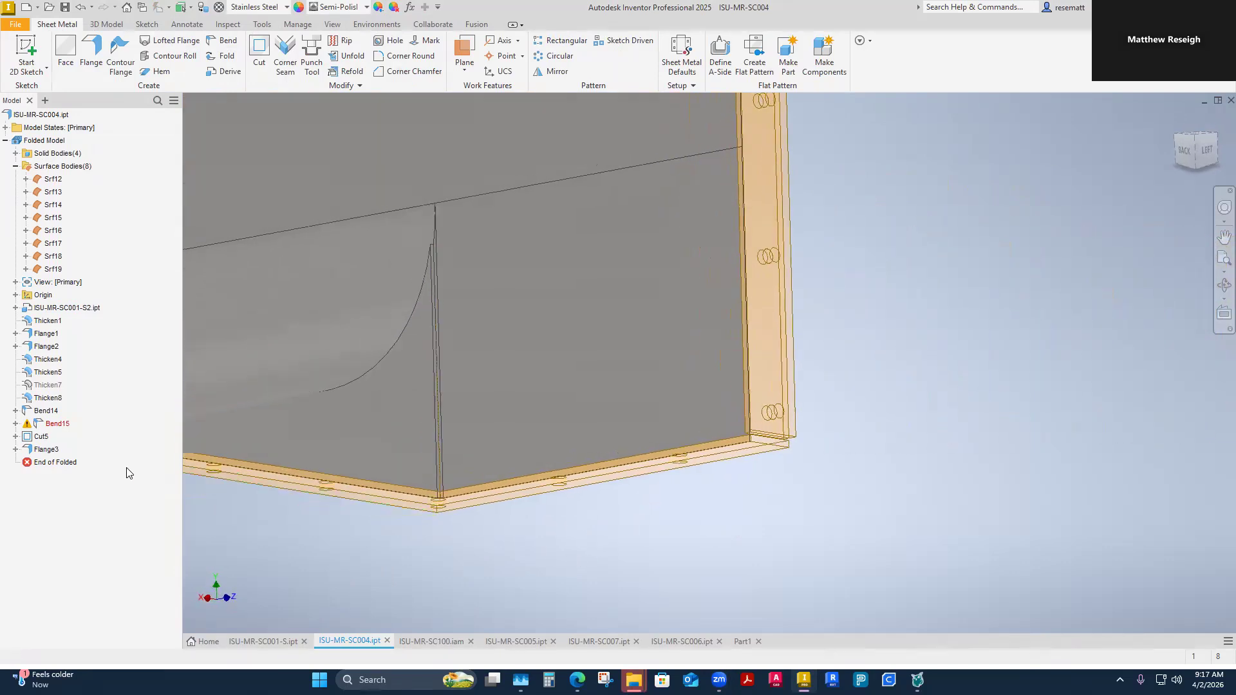
{"action": "left_click", "coordinate": [63, 430]}
{"action": "right_click", "coordinate": [62, 430]}
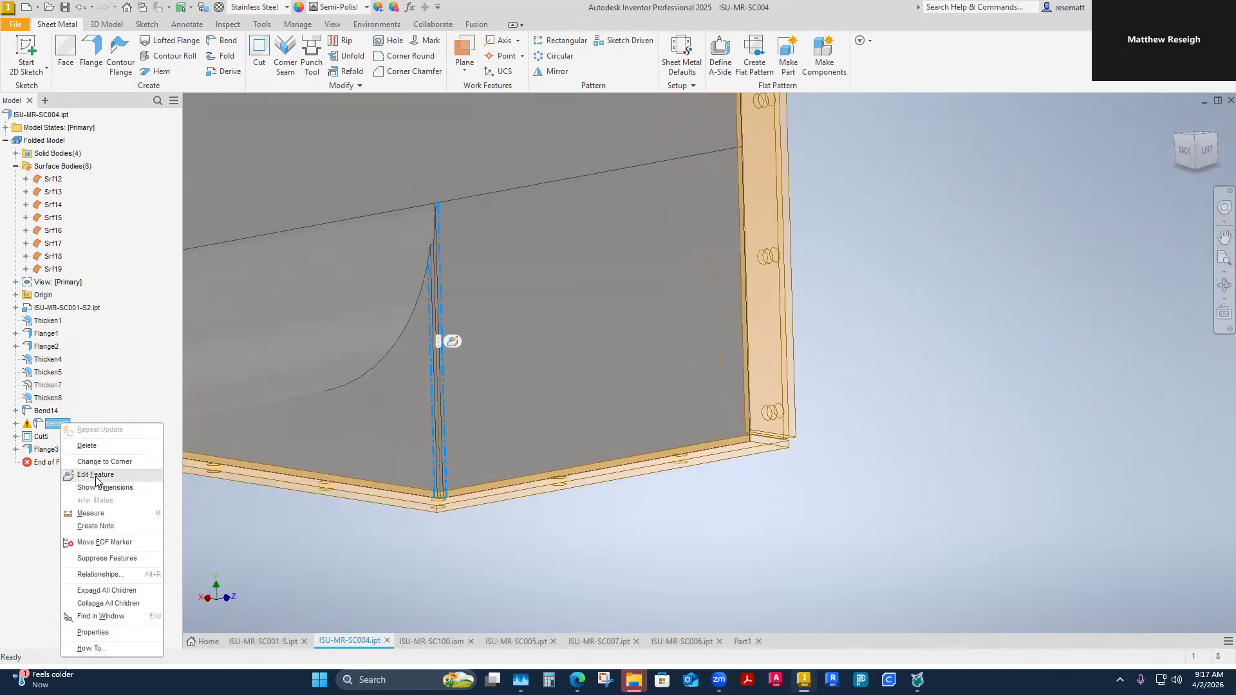
{"action": "left_click", "coordinate": [95, 481]}
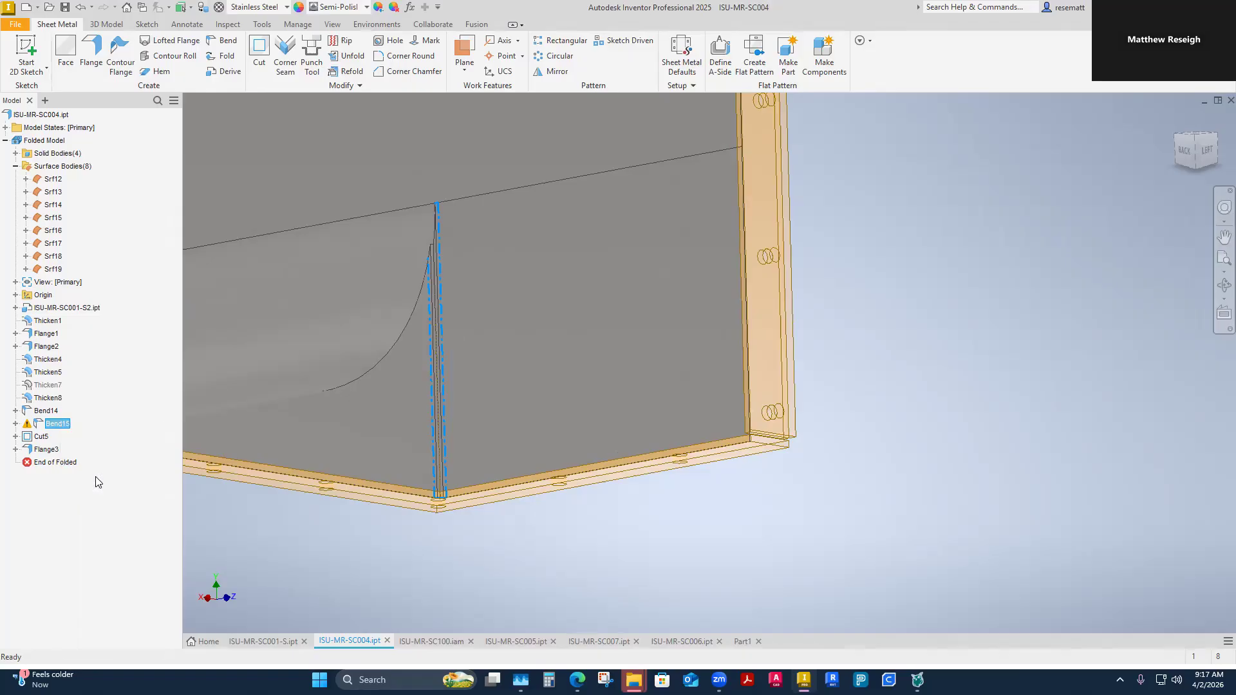
{"action": "scroll", "coordinate": [406, 418], "scroll_direction": "up", "scroll_amount": 3}
{"action": "left_click", "coordinate": [406, 423]}
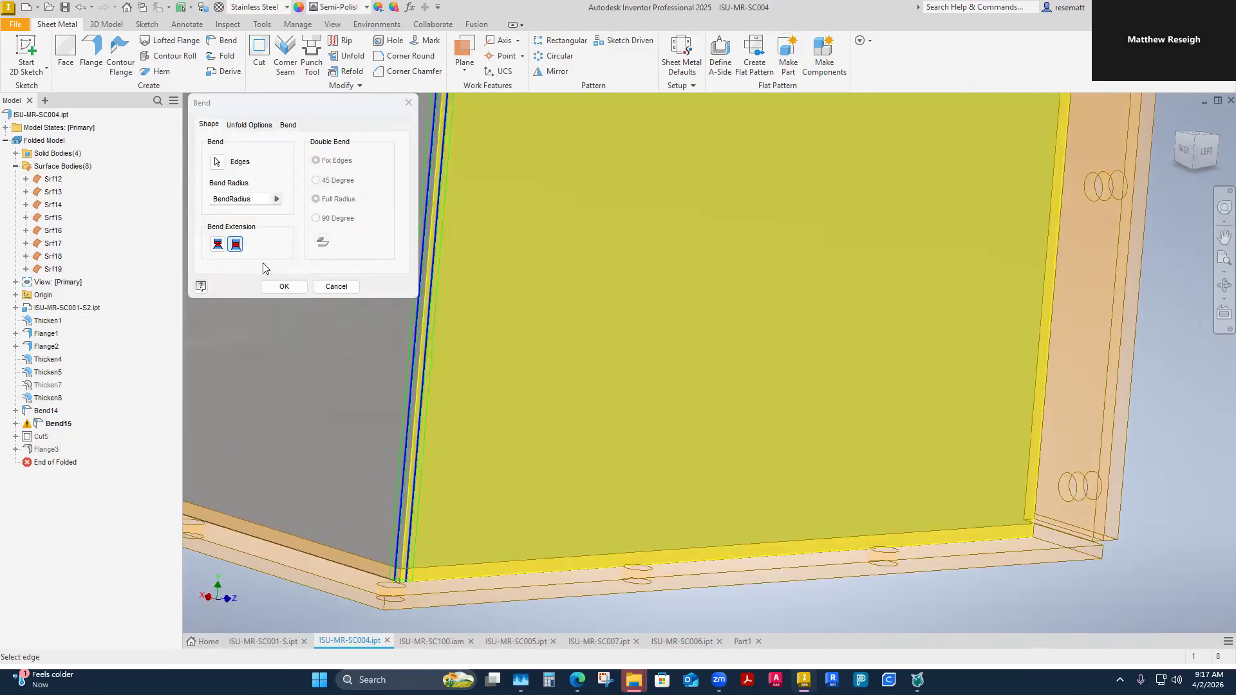
{"action": "left_click", "coordinate": [284, 286]}
{"action": "scroll", "coordinate": [412, 444], "scroll_direction": "down", "scroll_amount": 3}
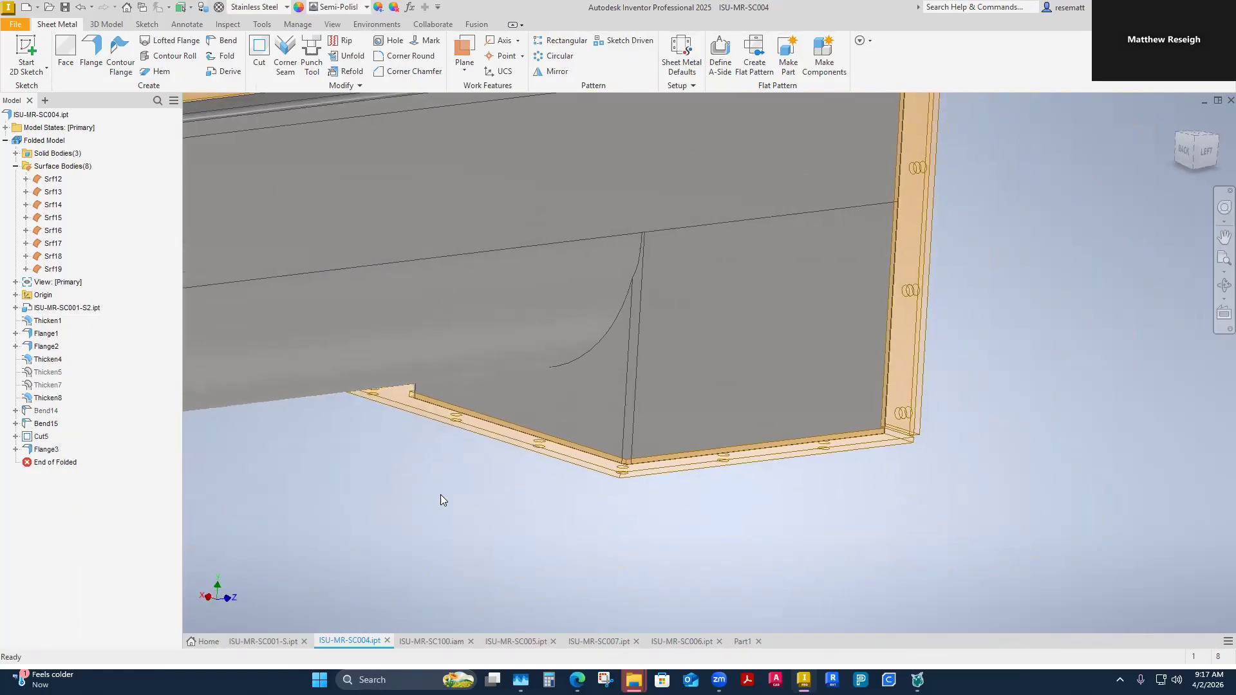
Step: Update the ISU-MR-SC100 assembly with the edited bend, accept the update, and check the outlet chute
{"action": "left_click", "coordinate": [433, 641]}
{"action": "middle_click_drag", "start_coordinate": [466, 477], "coordinate": [554, 479], "text": "shift"}
{"action": "left_click", "coordinate": [157, 7]}
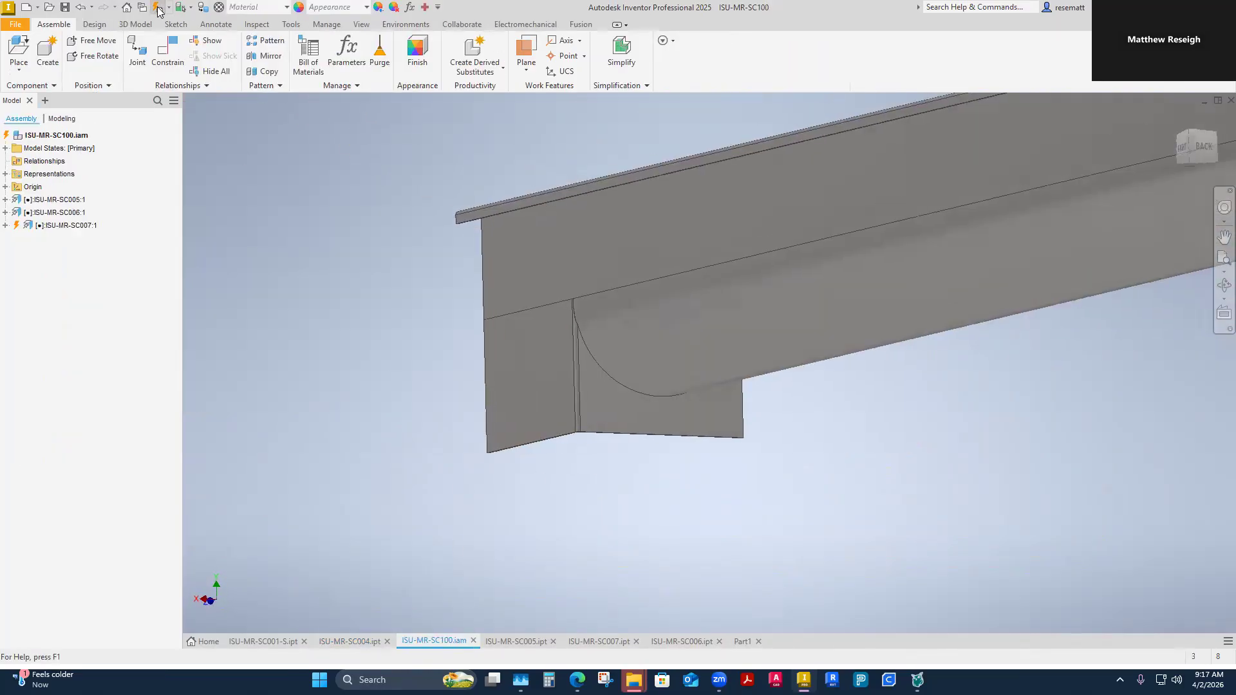
{"action": "left_click", "coordinate": [285, 121]}
{"action": "middle_click_drag", "start_coordinate": [698, 500], "coordinate": [542, 573], "text": "shift"}
{"action": "scroll", "coordinate": [834, 469], "scroll_direction": "up", "scroll_amount": 4}
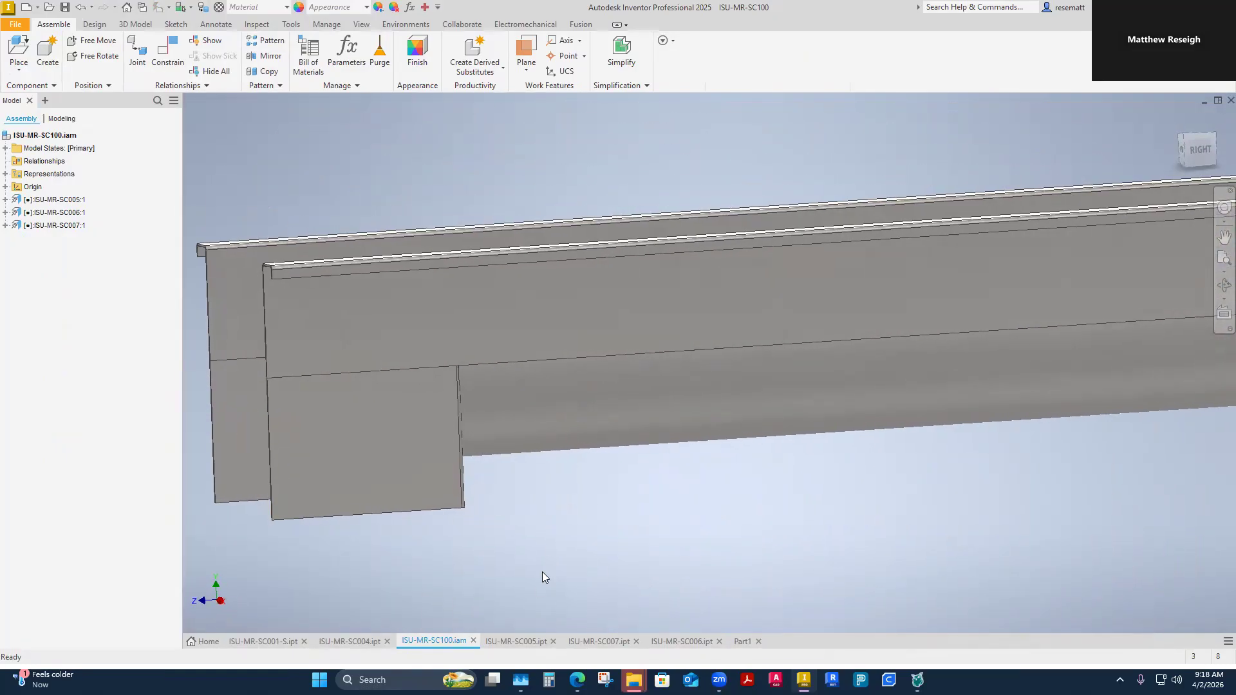
Step: Compare the outlet chute in the ISU-MR-SC004 part with the ISU-MR-SC100 assembly
{"action": "left_click", "coordinate": [361, 641]}
{"action": "scroll", "coordinate": [550, 512], "scroll_direction": "down", "scroll_amount": 3}
{"action": "middle_click_drag", "start_coordinate": [549, 522], "coordinate": [554, 406], "text": "shift"}
{"action": "middle_click_drag", "start_coordinate": [708, 368], "coordinate": [412, 415], "text": "shift"}
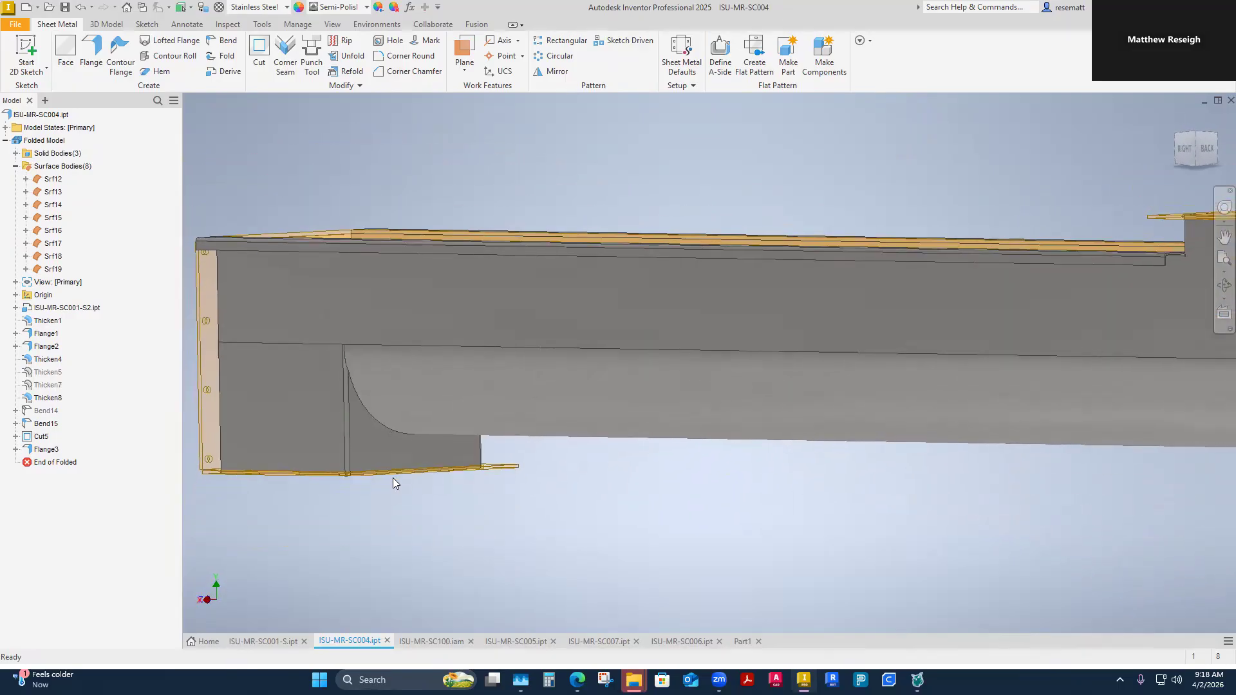
{"action": "left_click", "coordinate": [437, 641]}
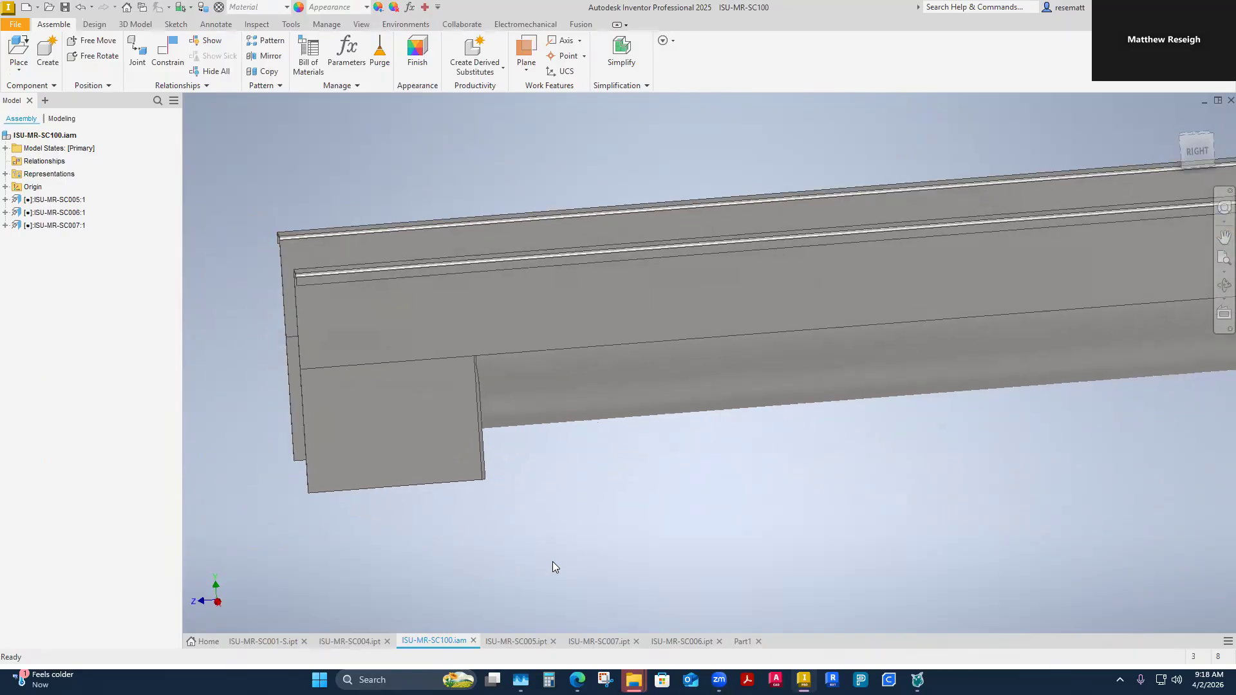
{"action": "left_click", "coordinate": [363, 640]}
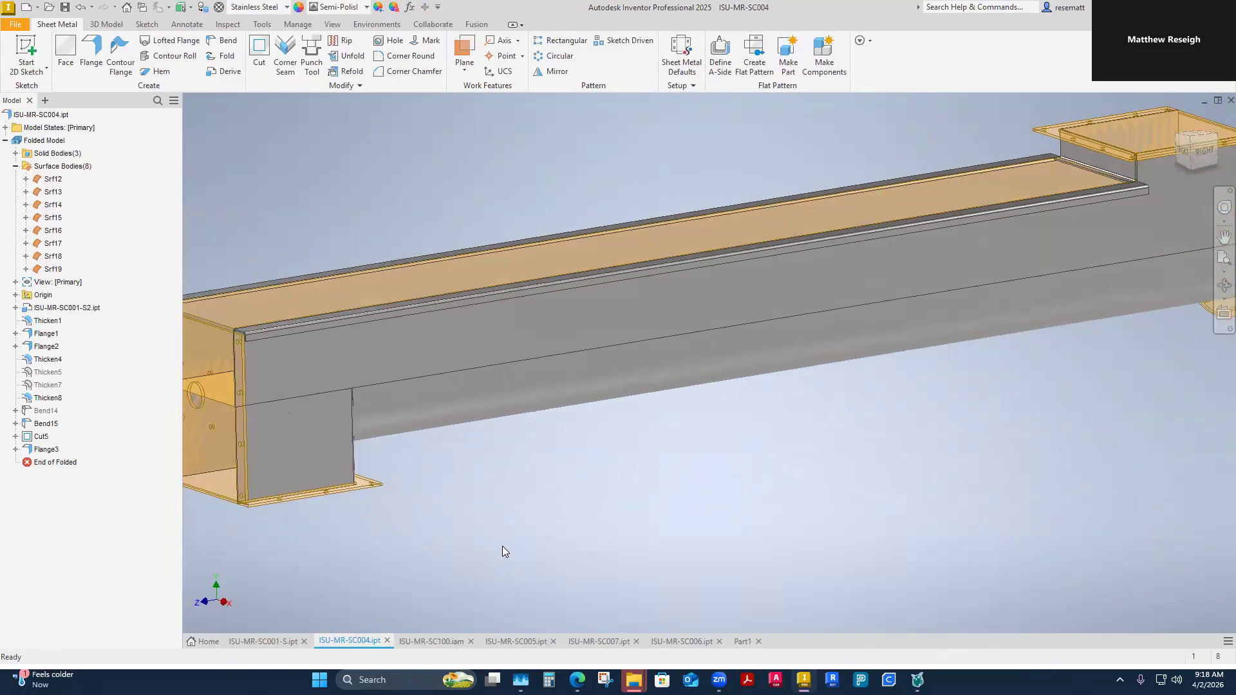
Step: Start Make Components from the ISU-MR-SC004 part and target the existing assembly ISU-MR-SC100 in the Assemblies folder
{"action": "left_click", "coordinate": [834, 66]}
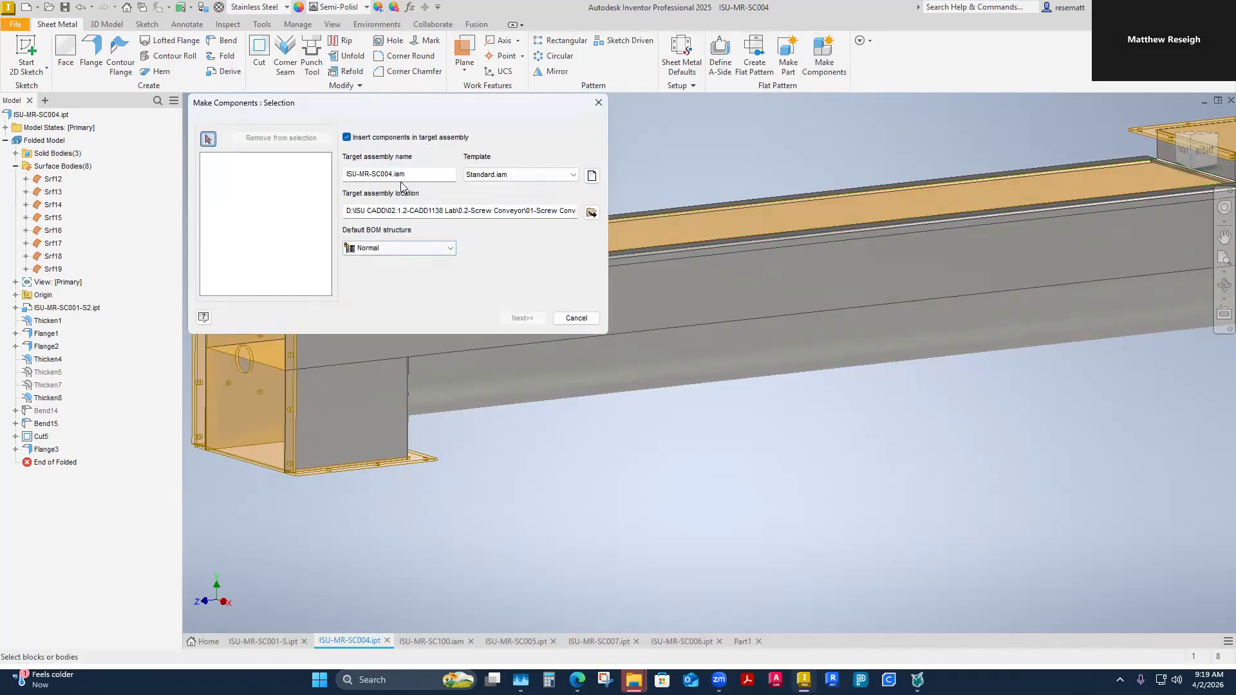
{"action": "left_click", "coordinate": [588, 215]}
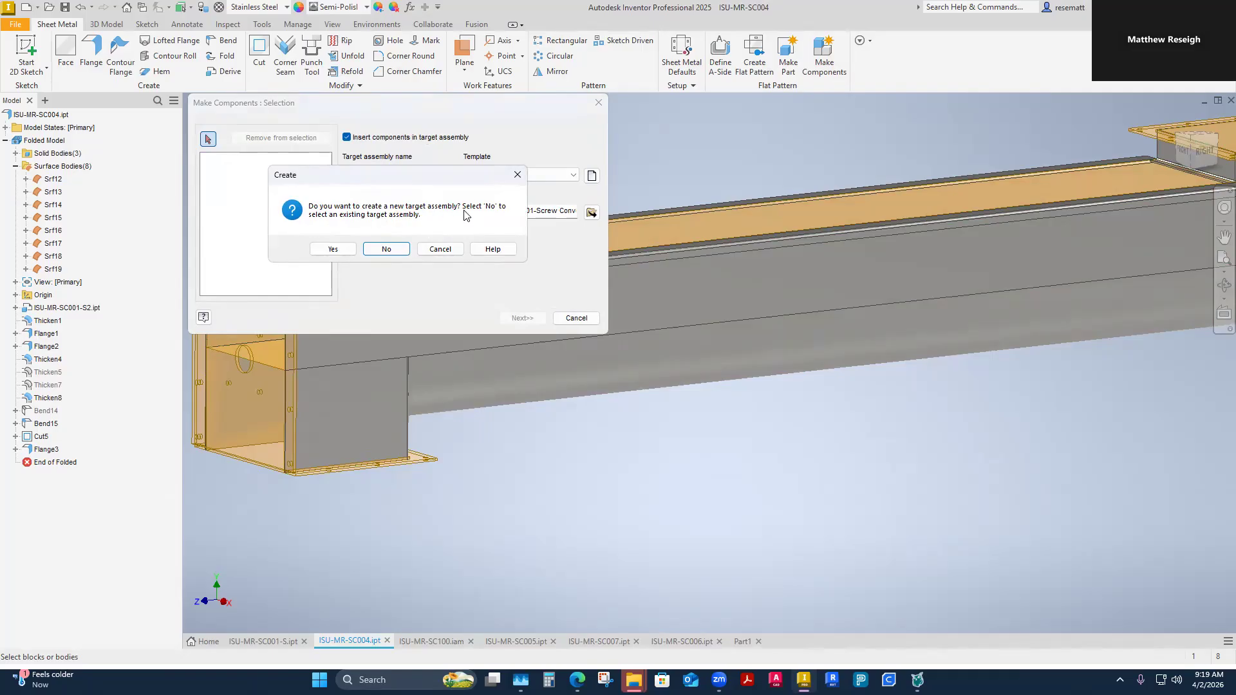
{"action": "left_click", "coordinate": [384, 249]}
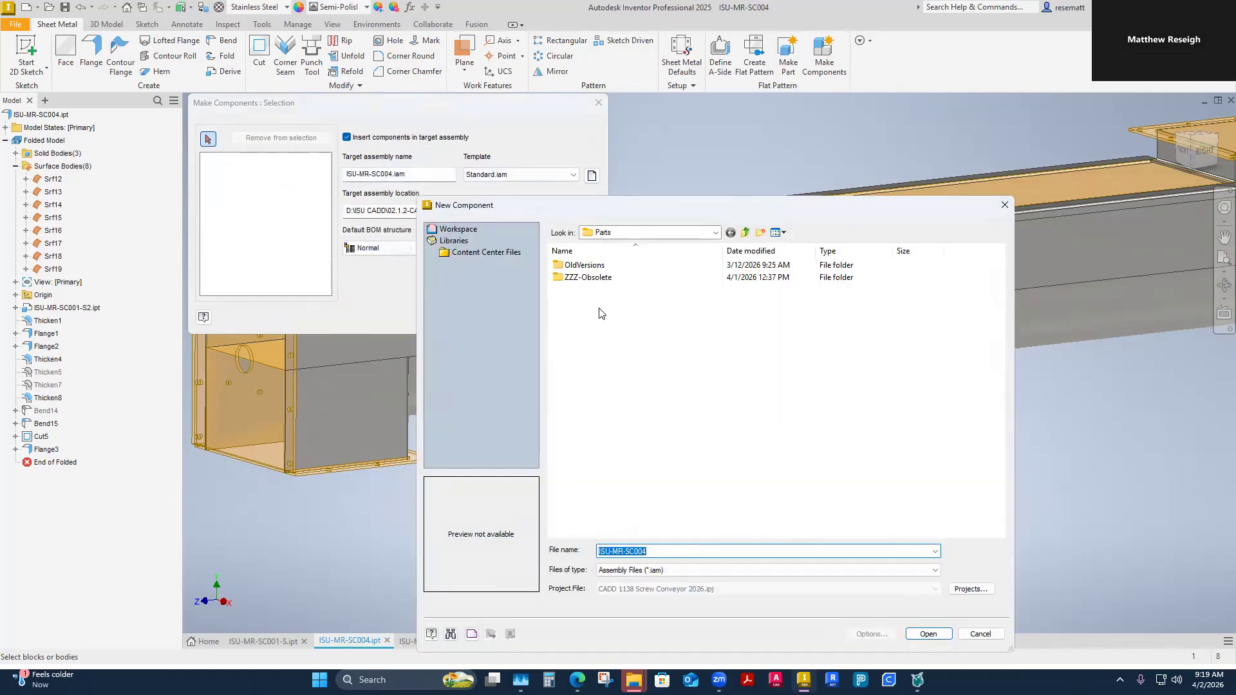
{"action": "left_click", "coordinate": [745, 234]}
{"action": "double_click", "coordinate": [582, 264]}
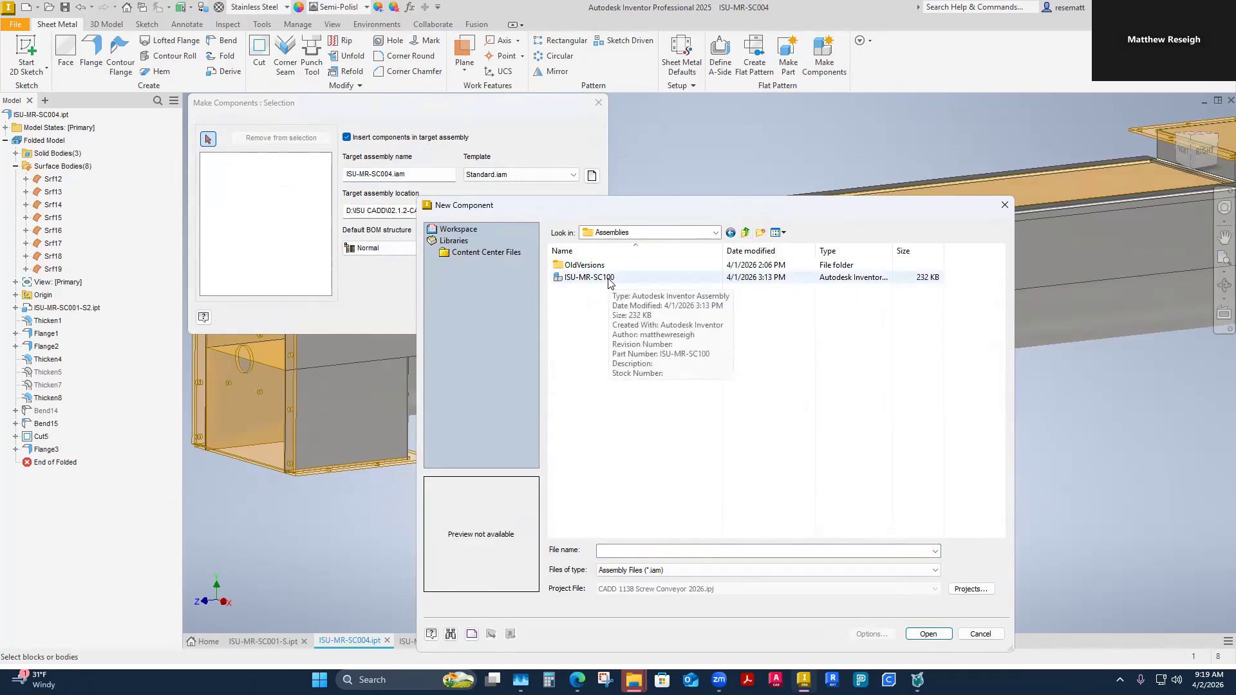
{"action": "left_click", "coordinate": [609, 280]}
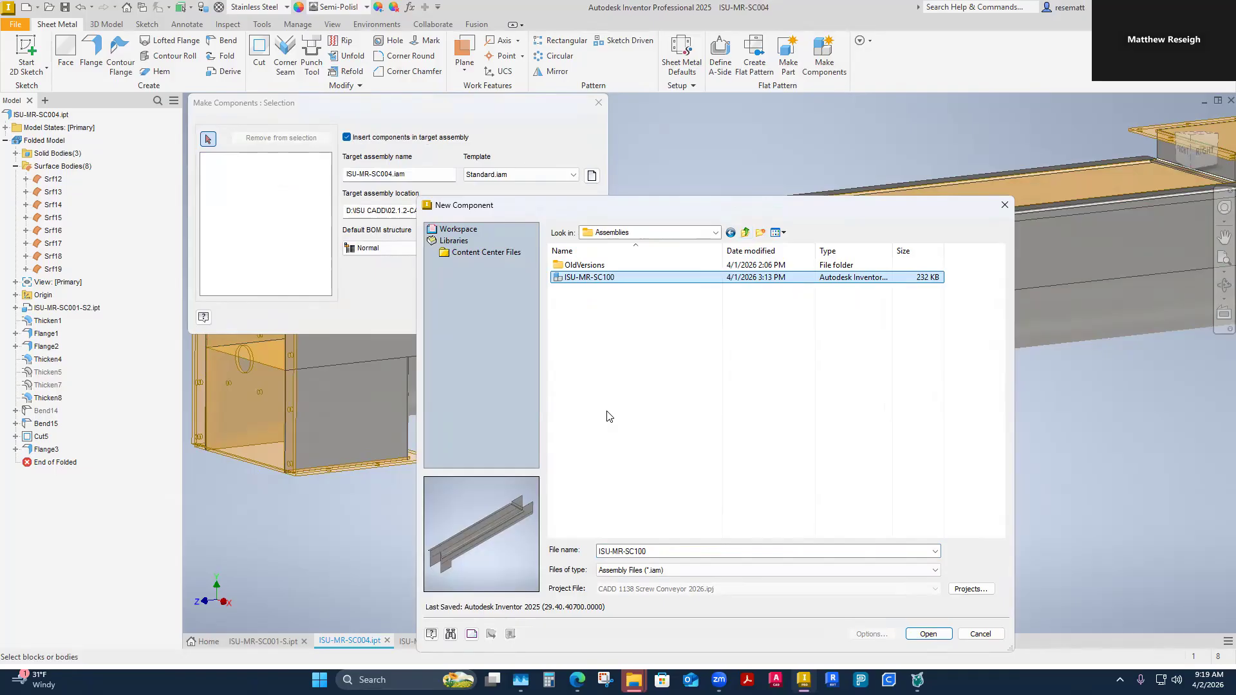
{"action": "left_click", "coordinate": [928, 634]}
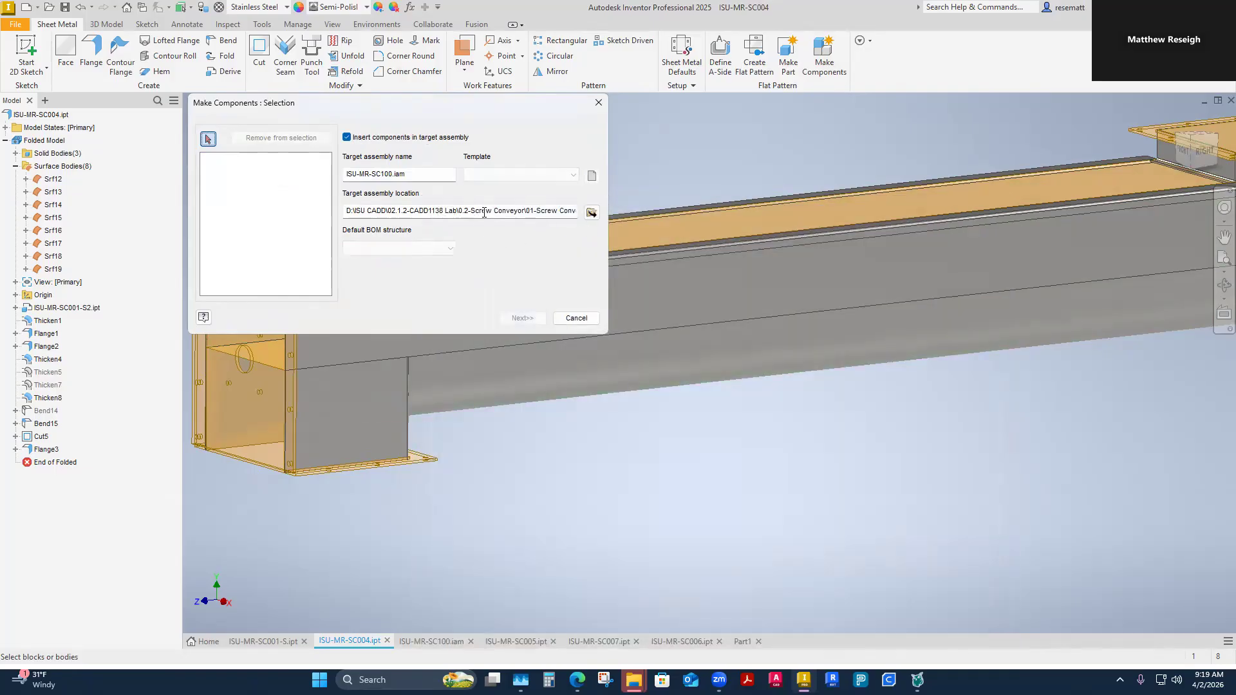
Step: Select the outlet chute body as the component to make and set its file location to the Parts folder
{"action": "left_click", "coordinate": [342, 414]}
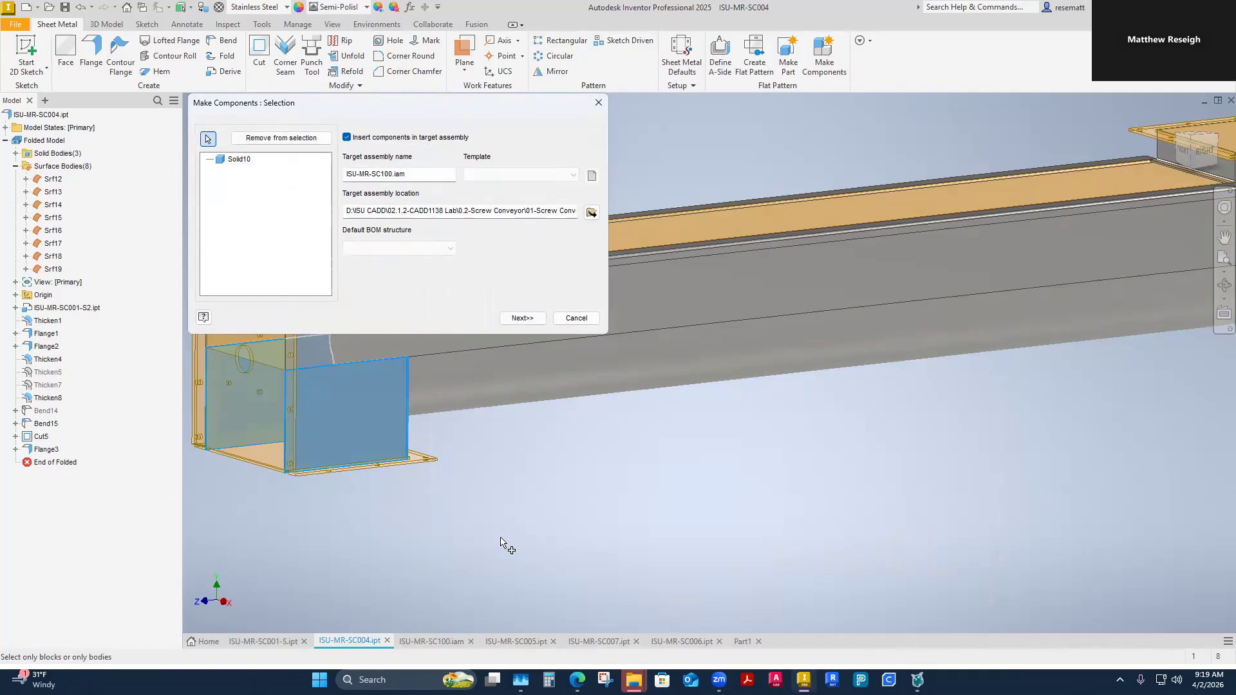
{"action": "left_click", "coordinate": [522, 319]}
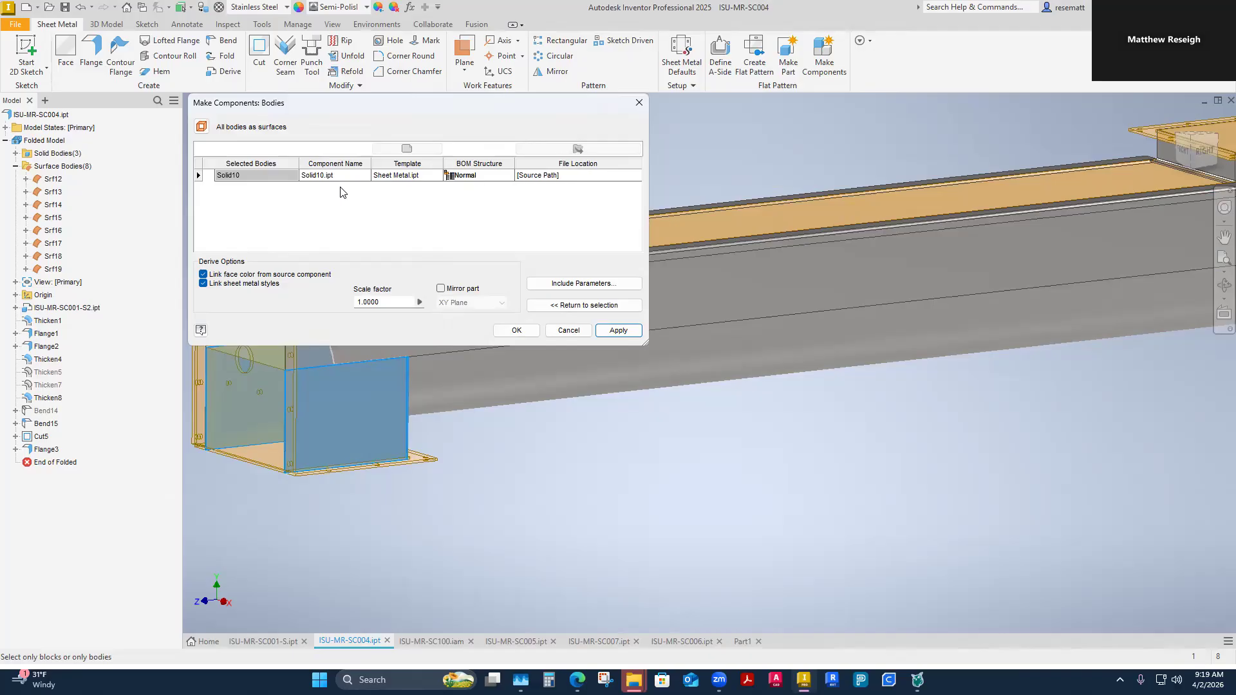
{"action": "left_click", "coordinate": [571, 183]}
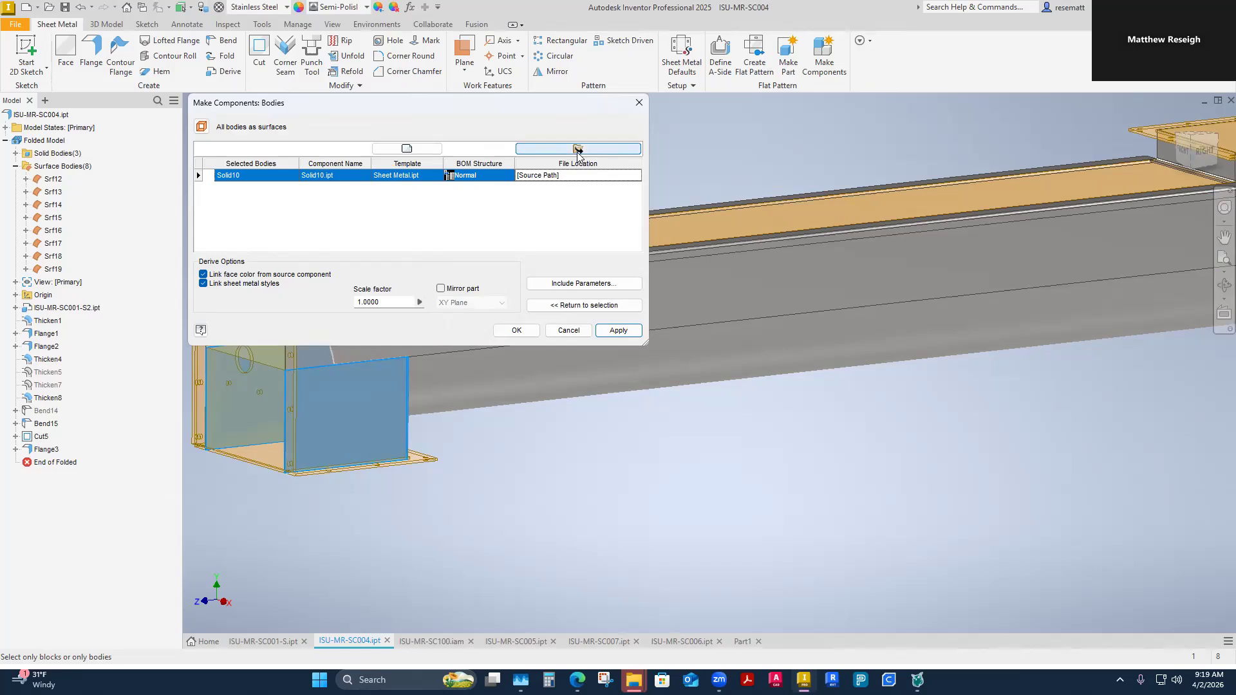
{"action": "left_click", "coordinate": [578, 149]}
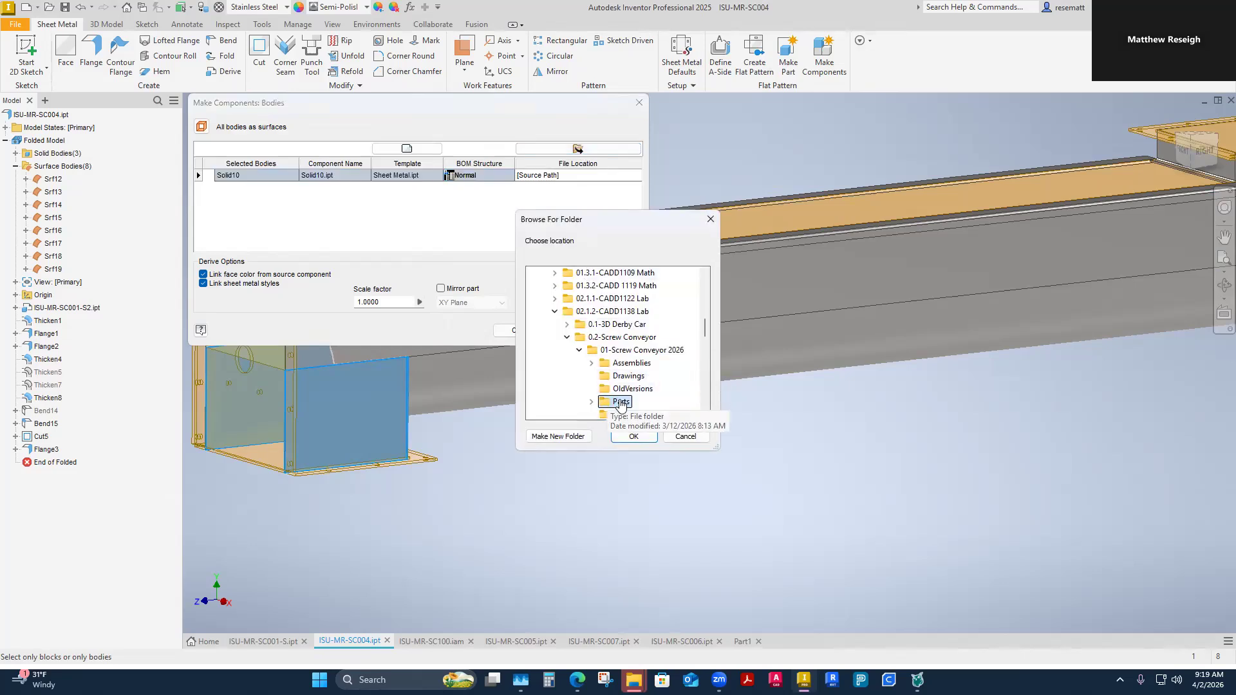
{"action": "left_click", "coordinate": [633, 437]}
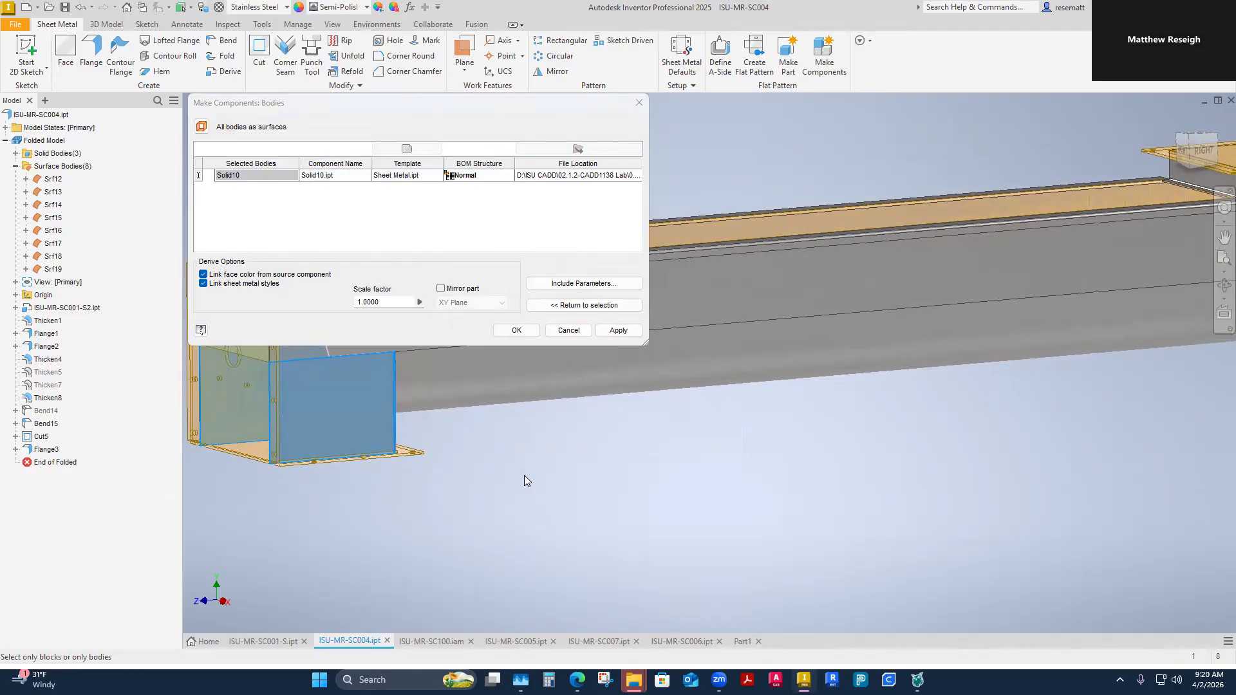
Step: Check the existing part numbers in the Parts folder for naming the new component
{"action": "left_click", "coordinate": [353, 176]}
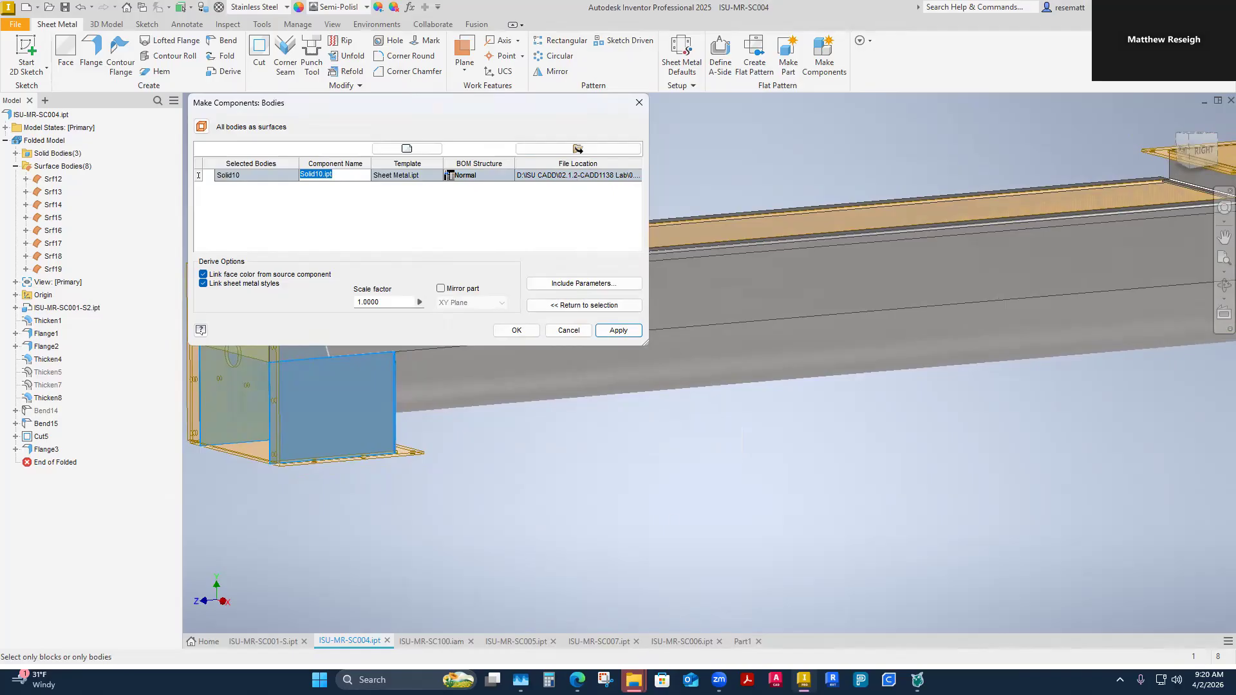
{"action": "mouse_move", "coordinate": [634, 680]}
{"action": "left_click", "coordinate": [579, 598]}
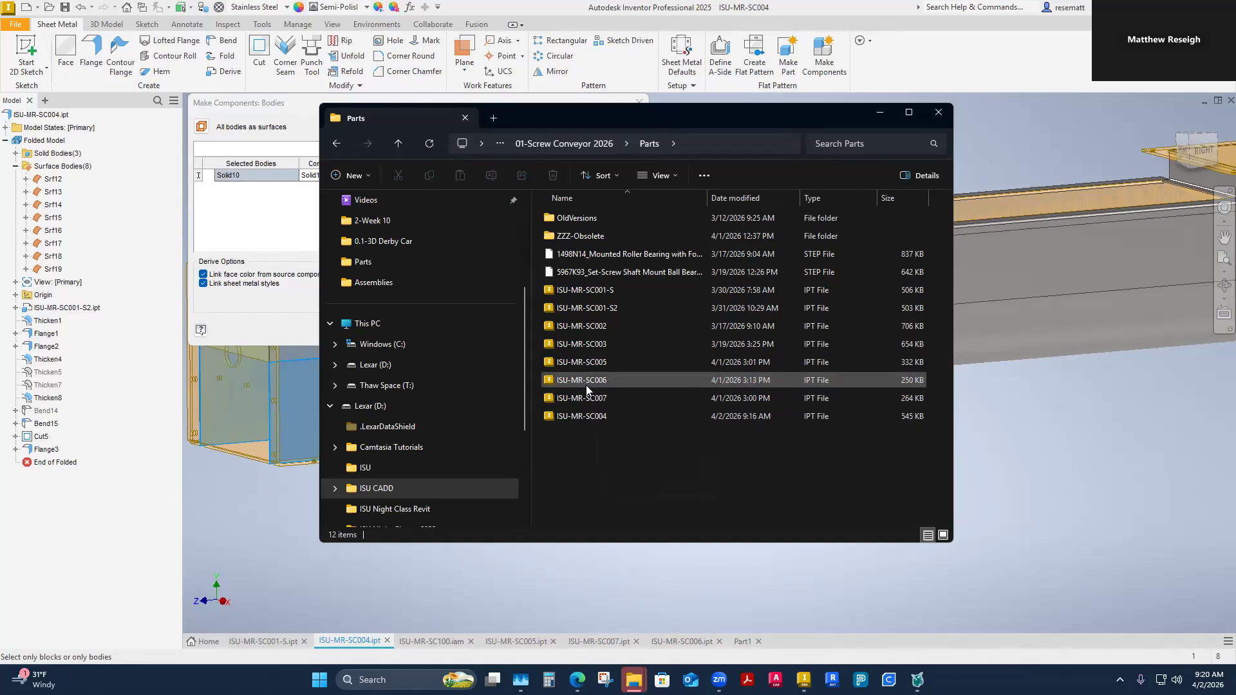
{"action": "mouse_move", "coordinate": [586, 387]}
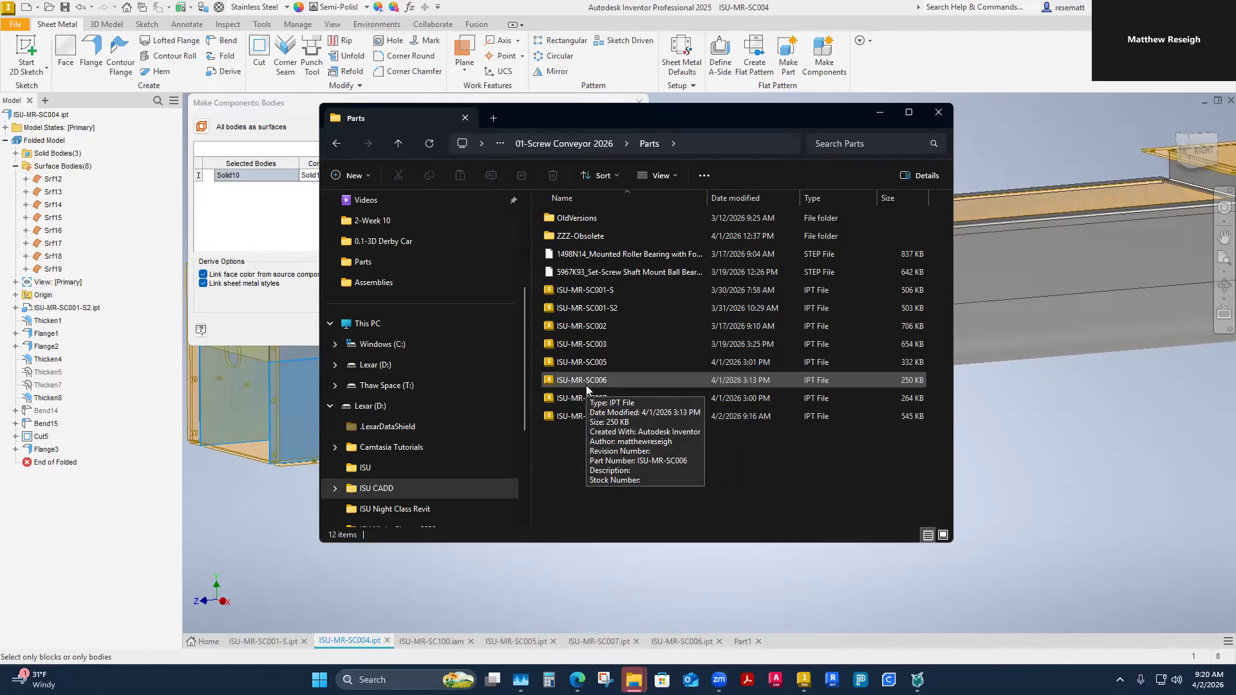
{"action": "left_click", "coordinate": [294, 190]}
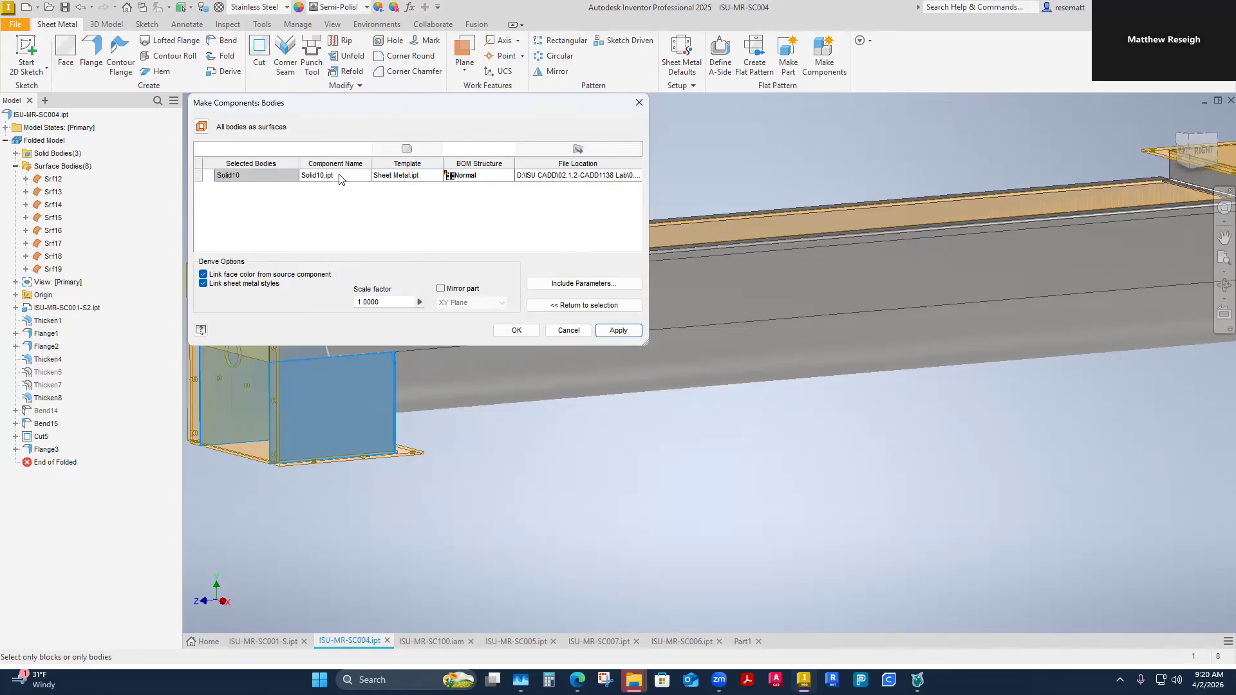
Step: Return to the ISU-MR-SC100 assembly and cancel the Make Components operation
{"action": "left_click", "coordinate": [435, 641]}
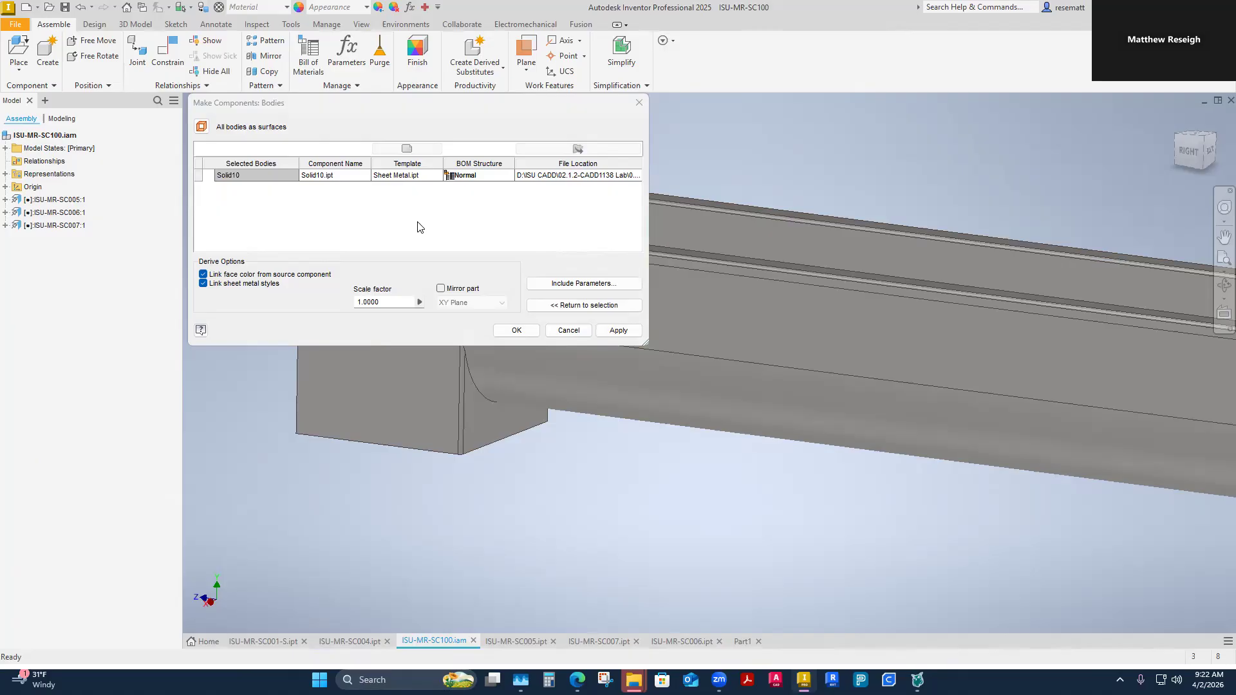
{"action": "left_click", "coordinate": [340, 176]}
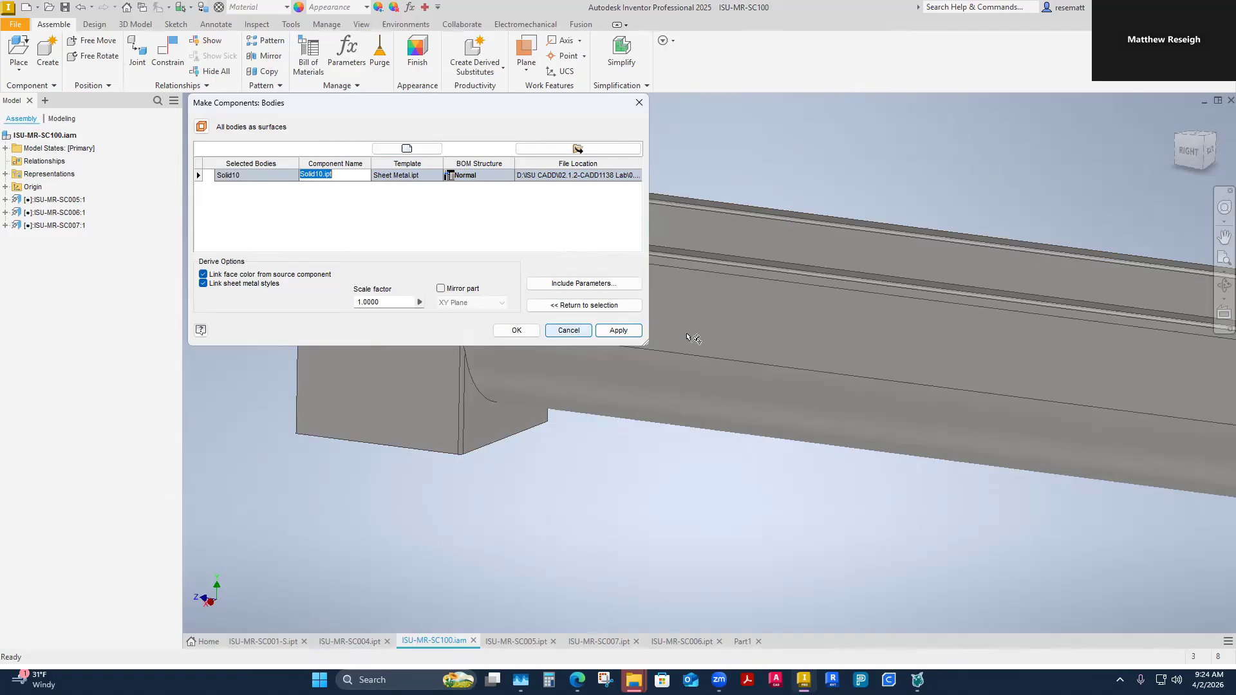
{"action": "left_click", "coordinate": [578, 533]}
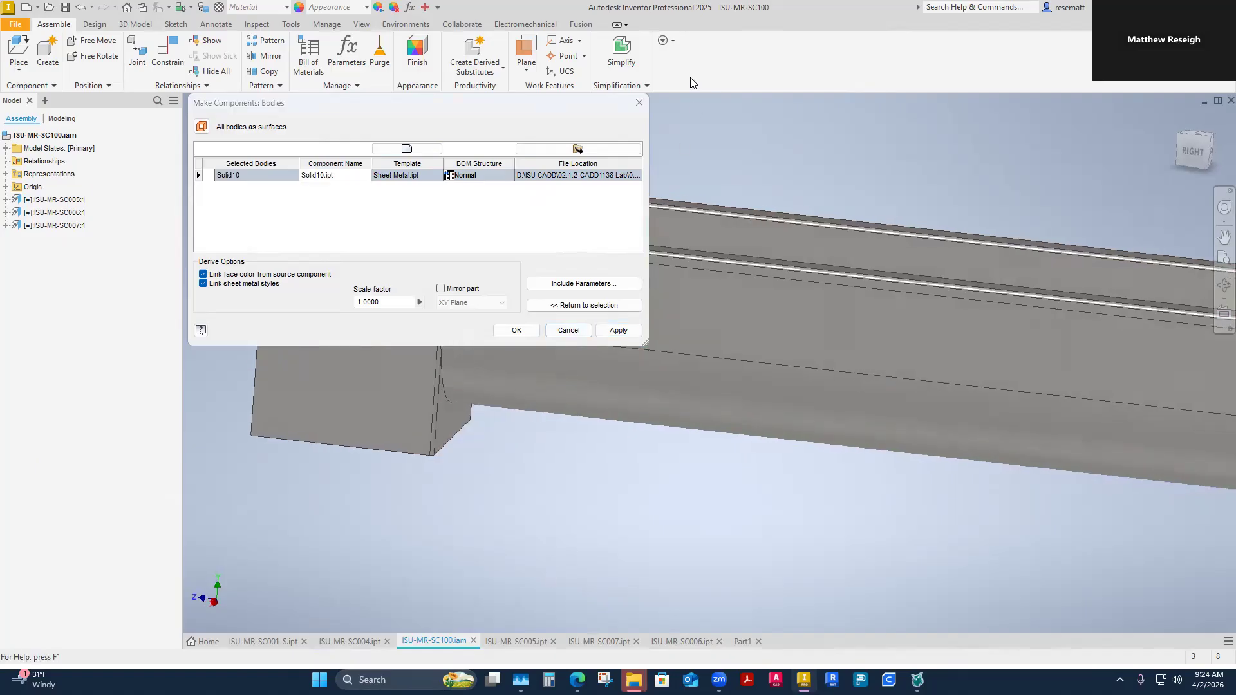
{"action": "left_click", "coordinate": [639, 103]}
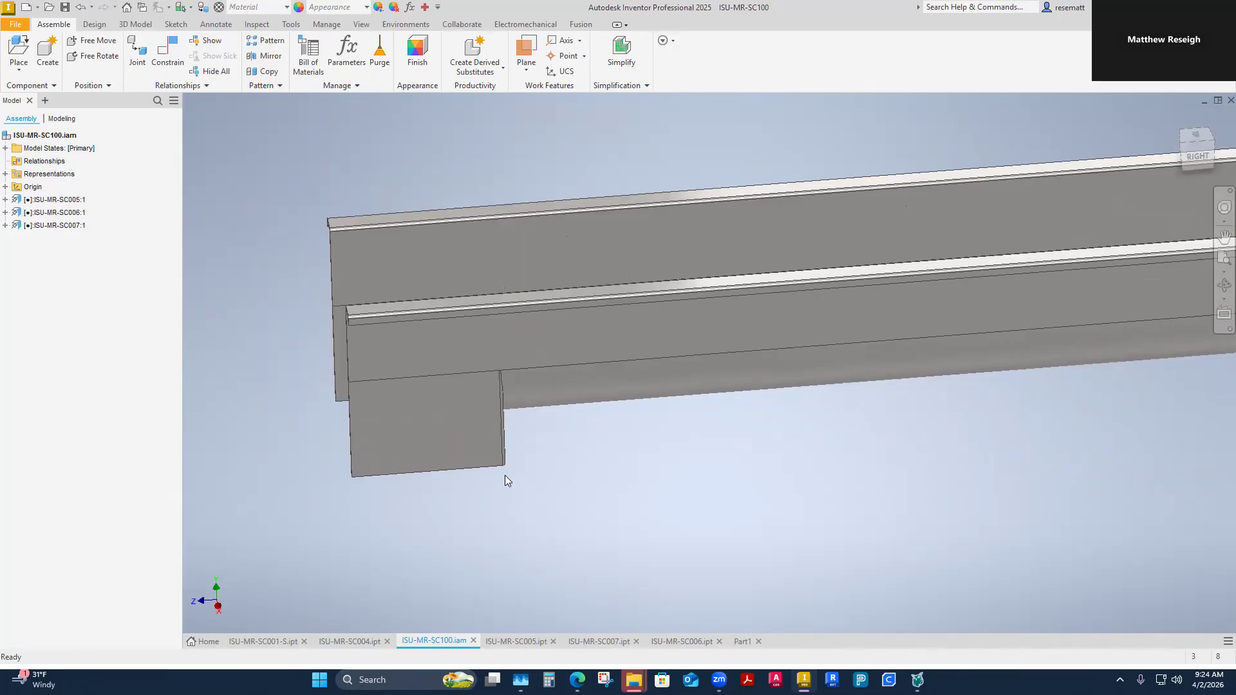
Step: Examine the whole conveyor in the ISU-MR-SC004 part and then in the ISU-MR-SC100 assembly
{"action": "left_click", "coordinate": [356, 639]}
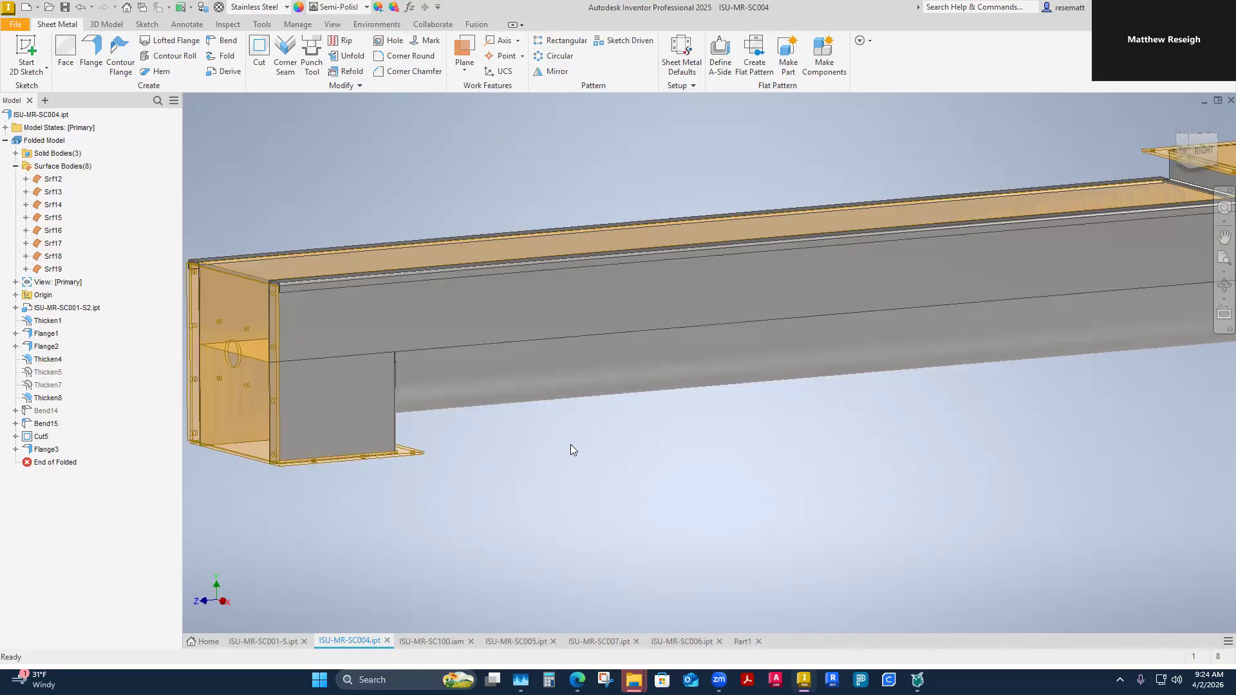
{"action": "key", "text": "F6"}
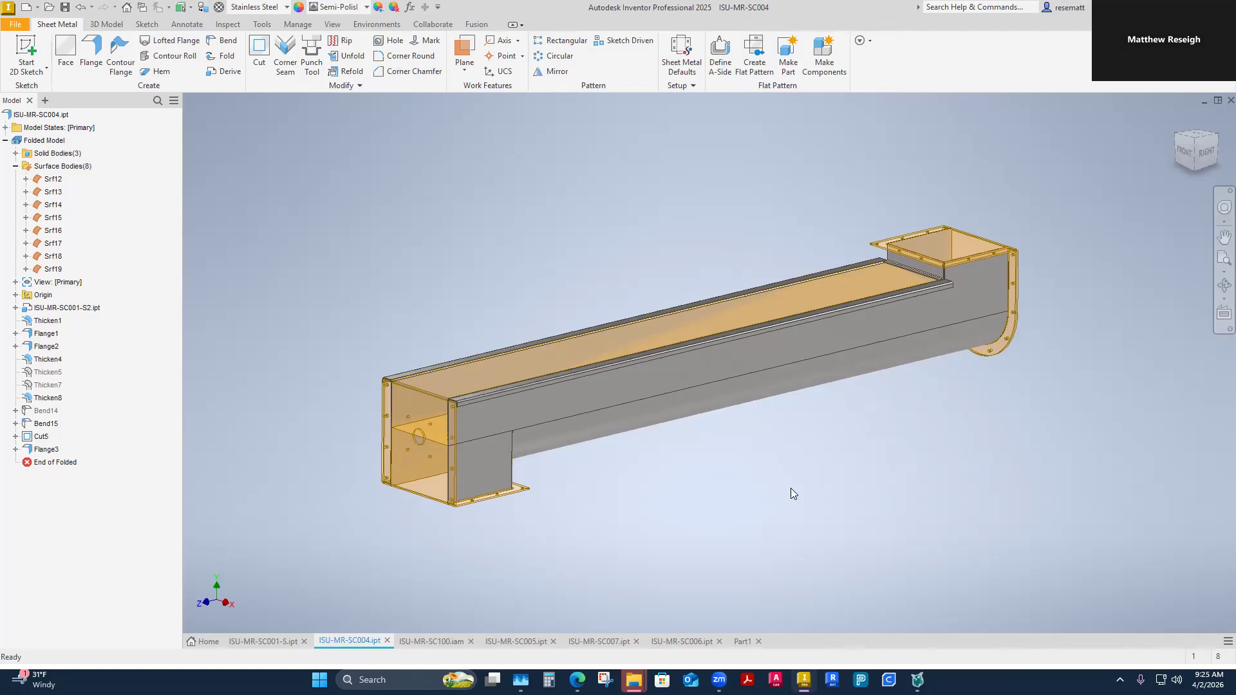
{"action": "middle_click_drag", "start_coordinate": [463, 295], "coordinate": [569, 600], "text": "shift"}
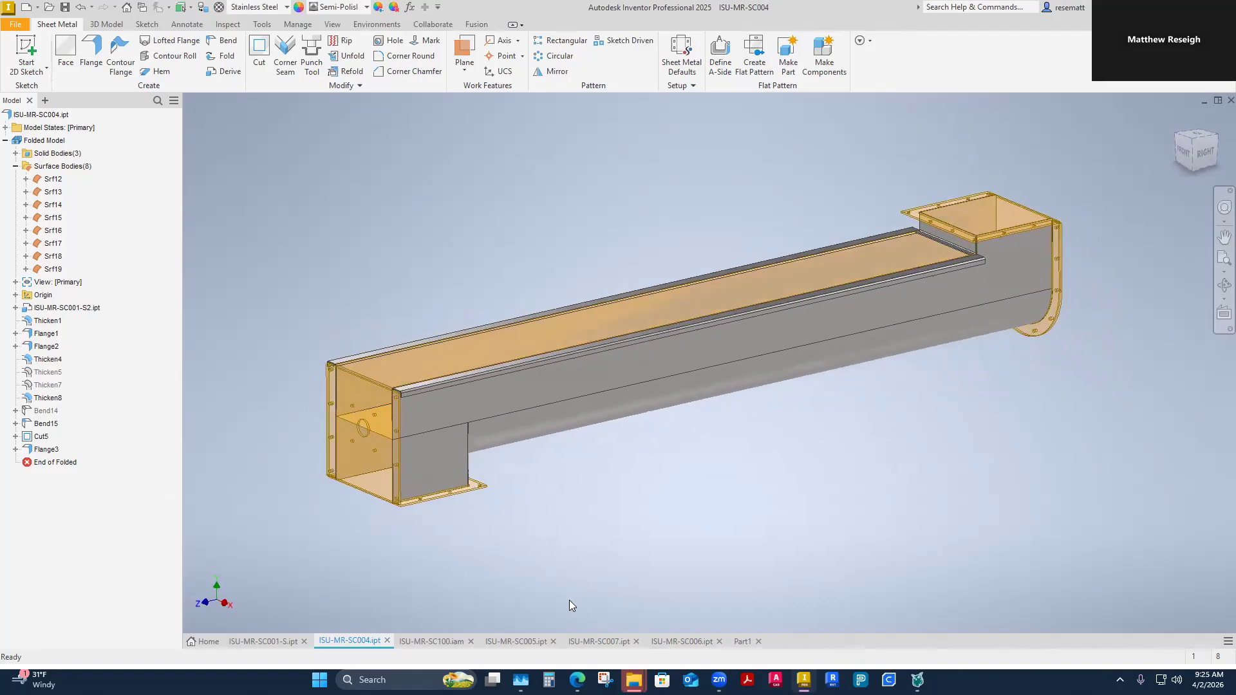
{"action": "left_click", "coordinate": [431, 641]}
{"action": "mouse_move", "coordinate": [541, 567]}
{"action": "middle_mouse_down", "text": "shift"}
{"action": "mouse_move", "coordinate": [576, 582]}
{"action": "mouse_move", "coordinate": [637, 581]}
{"action": "mouse_move", "coordinate": [575, 591]}
{"action": "mouse_move", "coordinate": [559, 549]}
{"action": "middle_mouse_up", "text": "shift"}
{"action": "scroll", "coordinate": [559, 550], "scroll_direction": "up", "scroll_amount": 3}
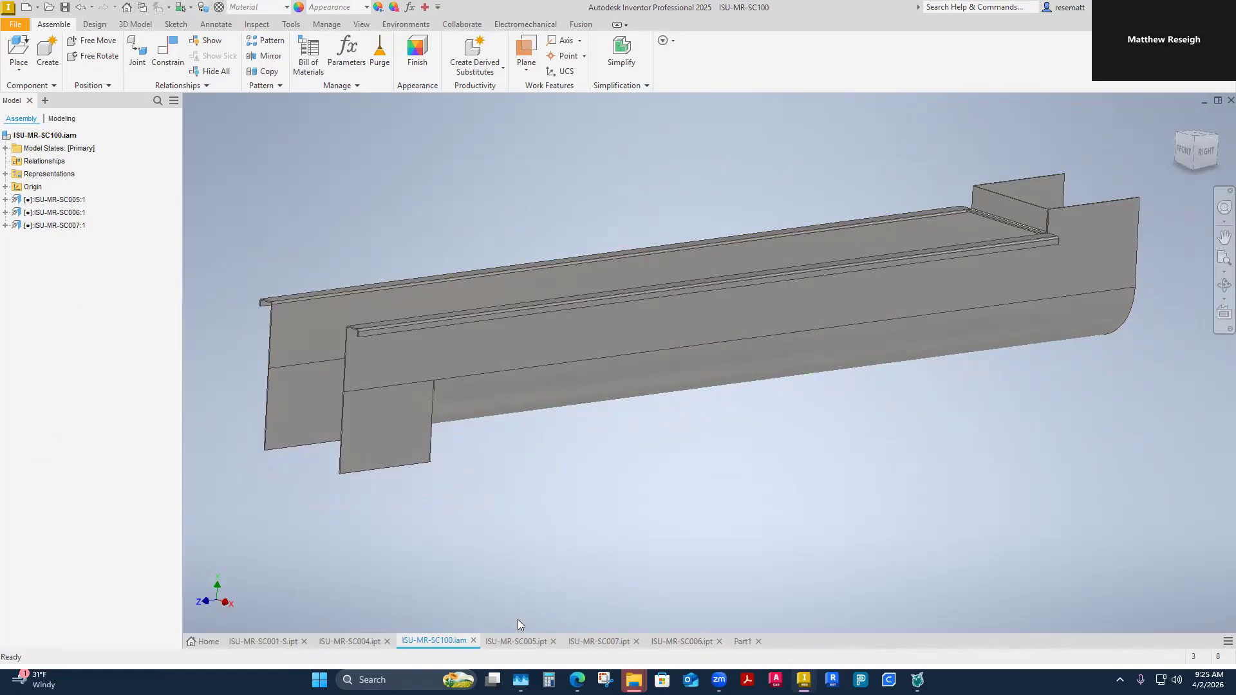
Step: Open the ISU-MR-SC005 trough part and examine its flat pattern, including the bend lines and the slits at the flange ends
{"action": "left_click", "coordinate": [521, 640]}
{"action": "scroll", "coordinate": [585, 549], "scroll_direction": "down", "scroll_amount": 2}
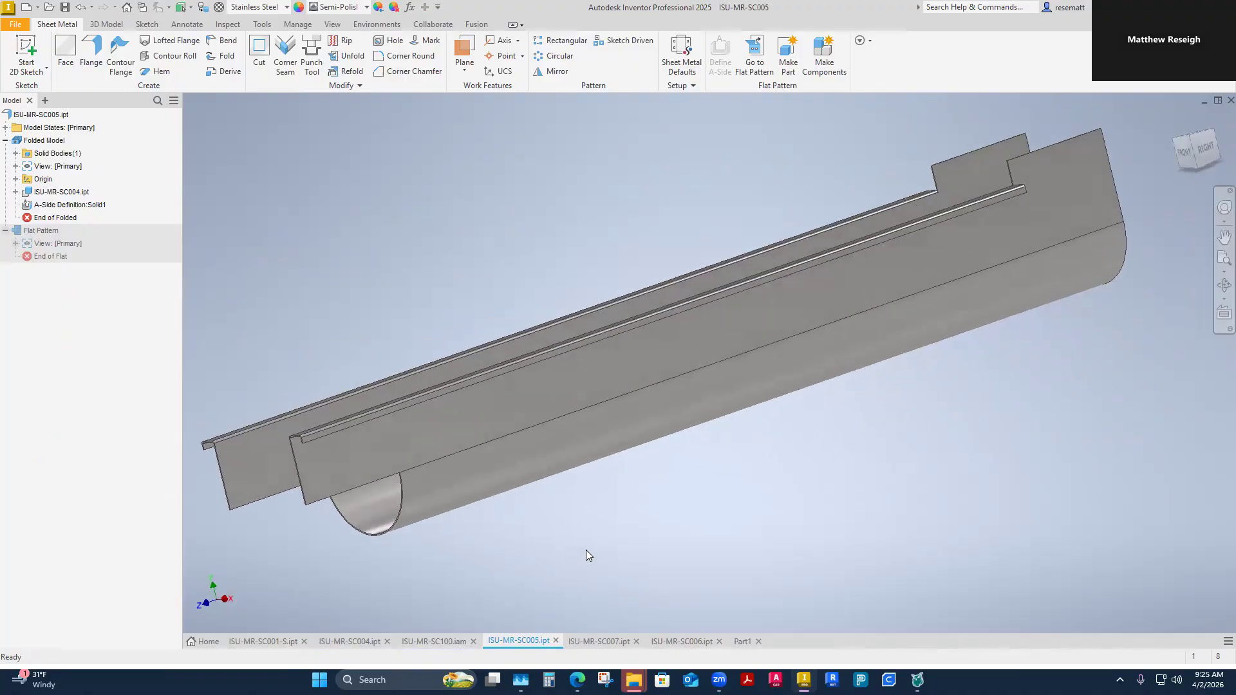
{"action": "middle_click_drag", "start_coordinate": [497, 301], "coordinate": [524, 233], "text": "shift"}
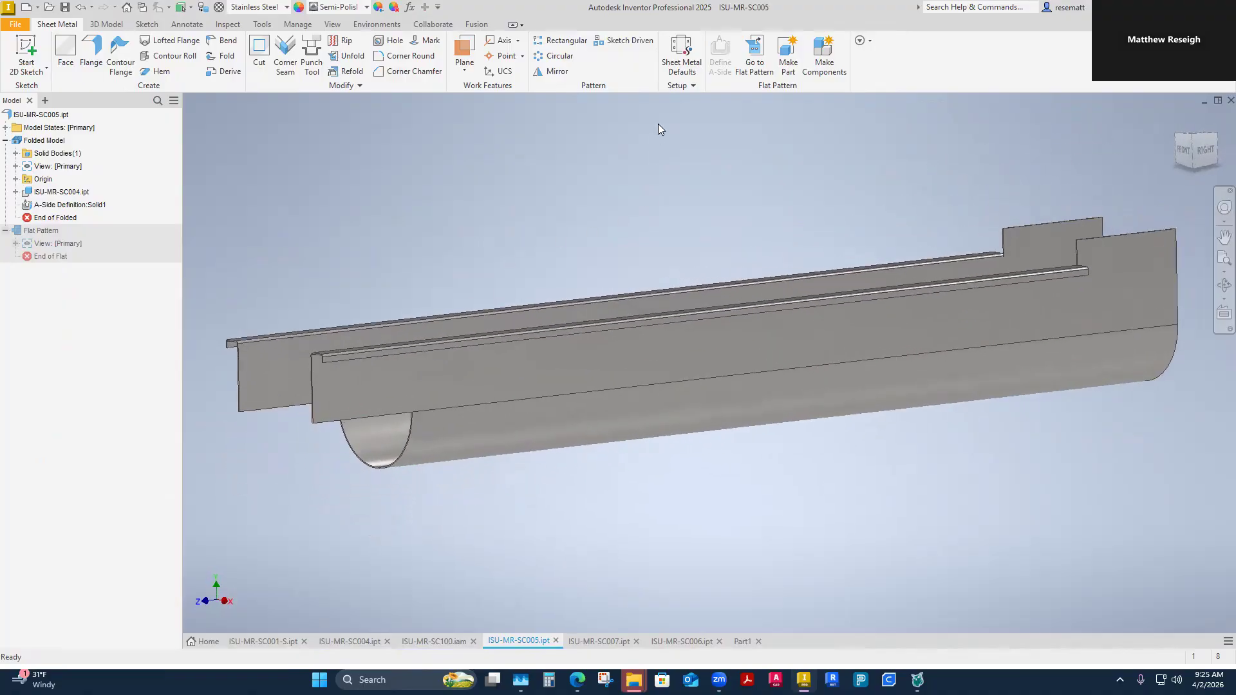
{"action": "left_click", "coordinate": [761, 65]}
{"action": "scroll", "coordinate": [881, 347], "scroll_direction": "down", "scroll_amount": 8}
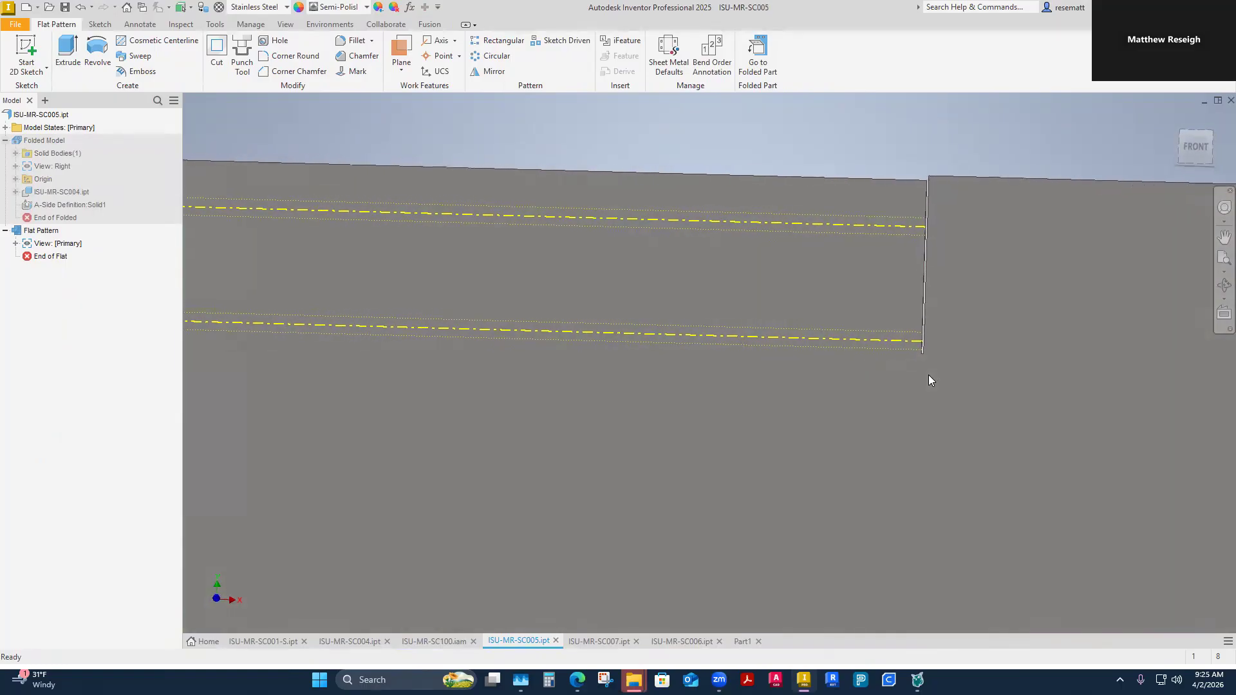
{"action": "scroll", "coordinate": [922, 338], "scroll_direction": "up", "scroll_amount": 6}
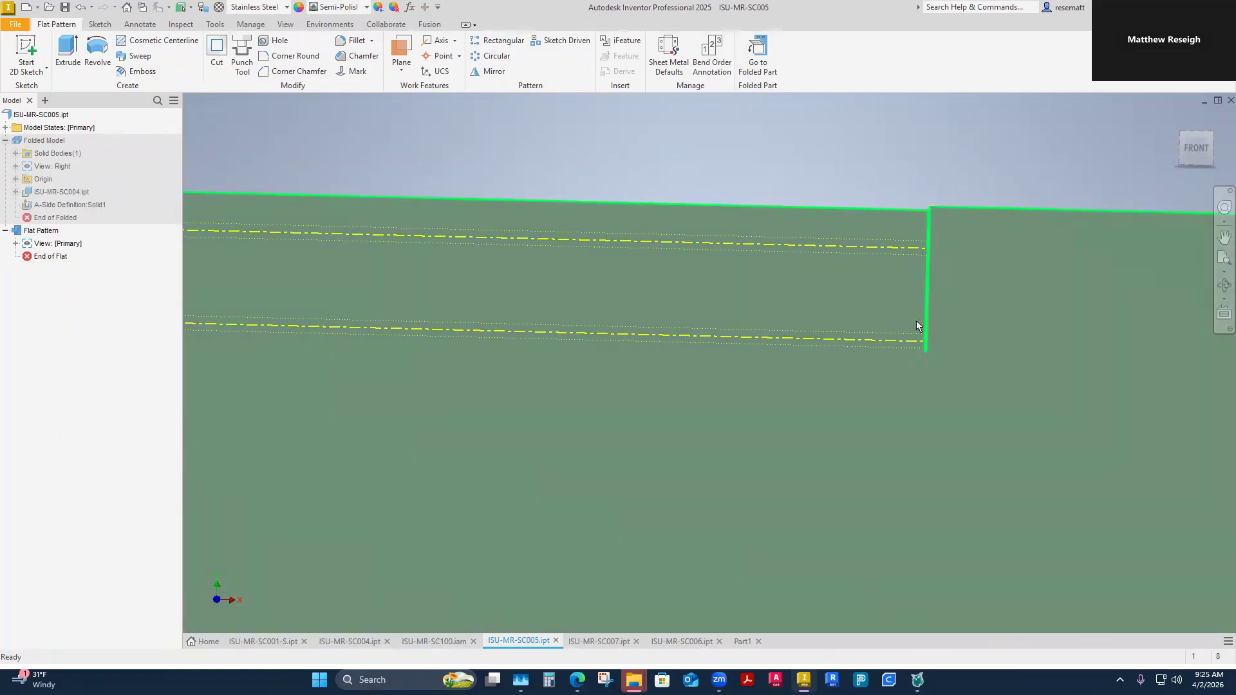
{"action": "scroll", "coordinate": [799, 428], "scroll_direction": "up", "scroll_amount": 4}
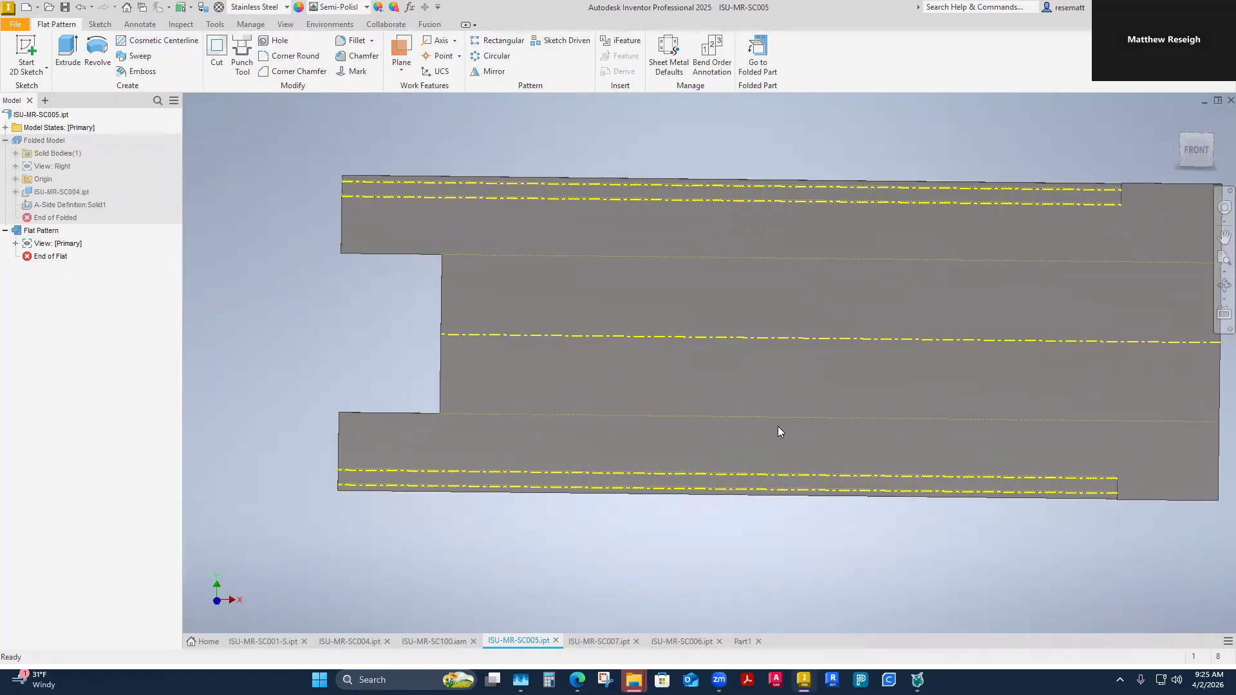
{"action": "scroll", "coordinate": [888, 512], "scroll_direction": "down", "scroll_amount": 6}
{"action": "scroll", "coordinate": [875, 521], "scroll_direction": "up", "scroll_amount": 8}
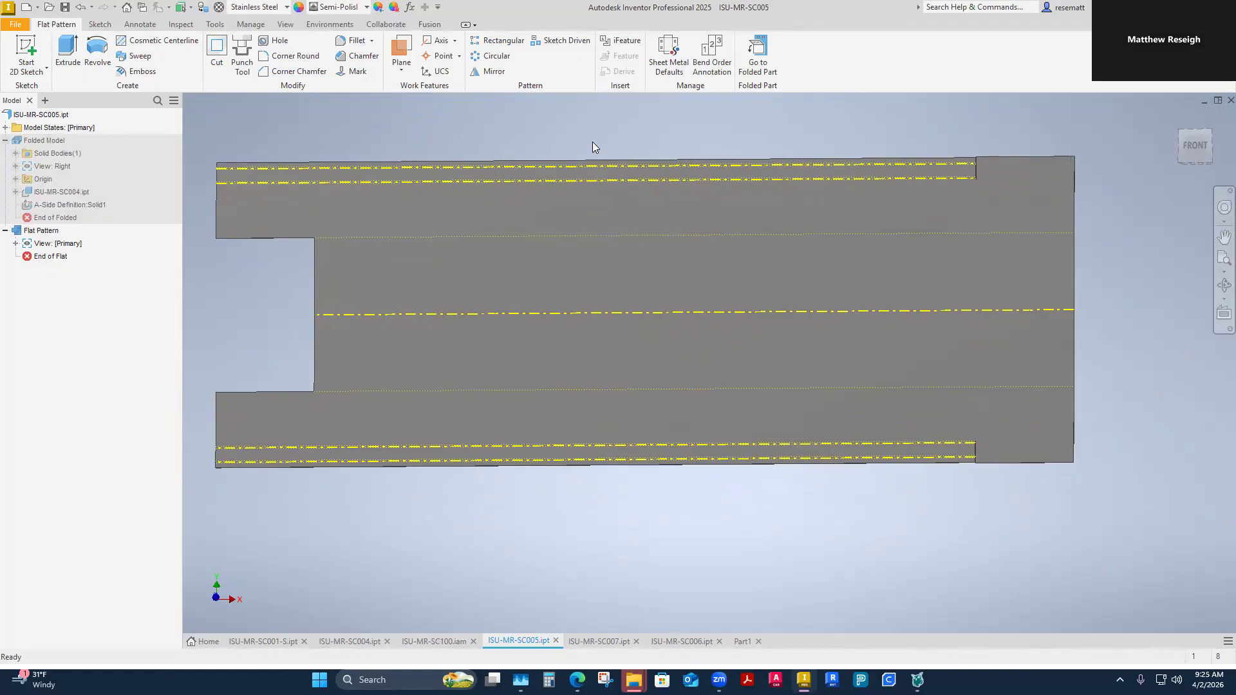
Step: Measure the trough flat pattern's length from the end notch corner to the opposite end
{"action": "right_click", "coordinate": [500, 148]}
{"action": "left_click", "coordinate": [464, 264]}
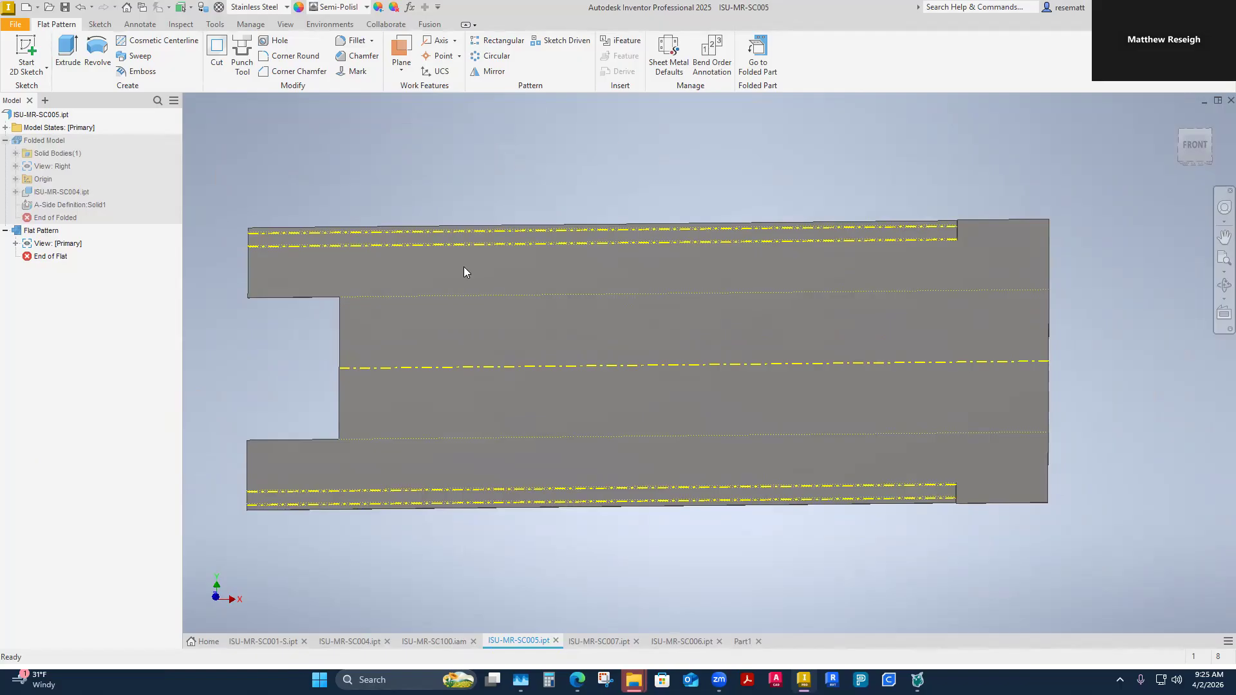
{"action": "left_click", "coordinate": [252, 305]}
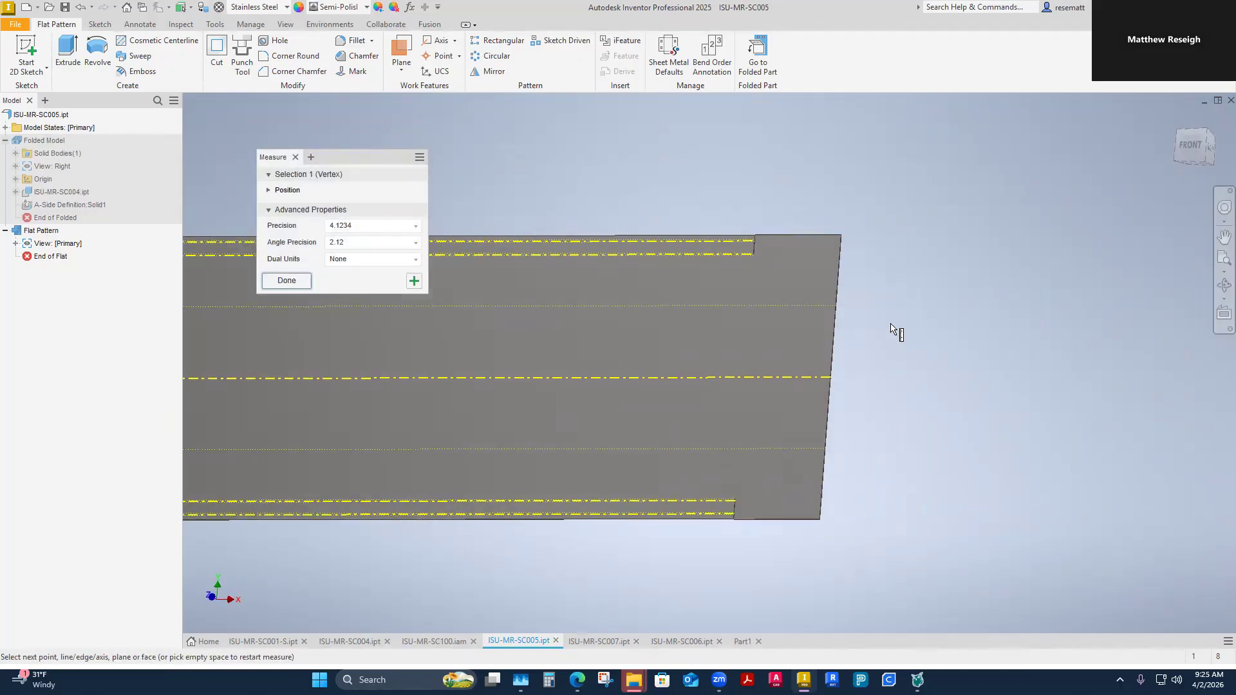
{"action": "left_click", "coordinate": [797, 314]}
{"action": "scroll", "coordinate": [836, 382], "scroll_direction": "up", "scroll_amount": 4}
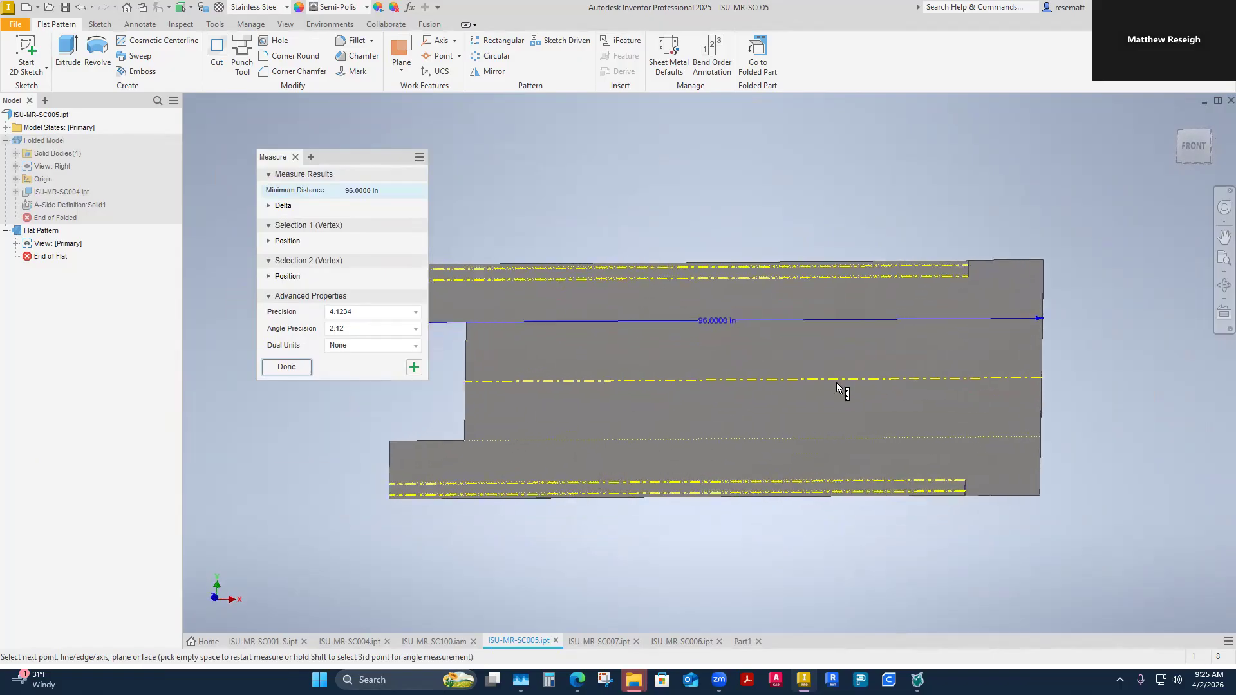
Step: Measure the full width of the trough flat pattern along its unnotched end, then return to the folded part
{"action": "middle_click_drag", "start_coordinate": [806, 395], "coordinate": [990, 166], "text": "shift"}
{"action": "left_click", "coordinate": [980, 299]}
{"action": "left_click", "coordinate": [856, 442]}
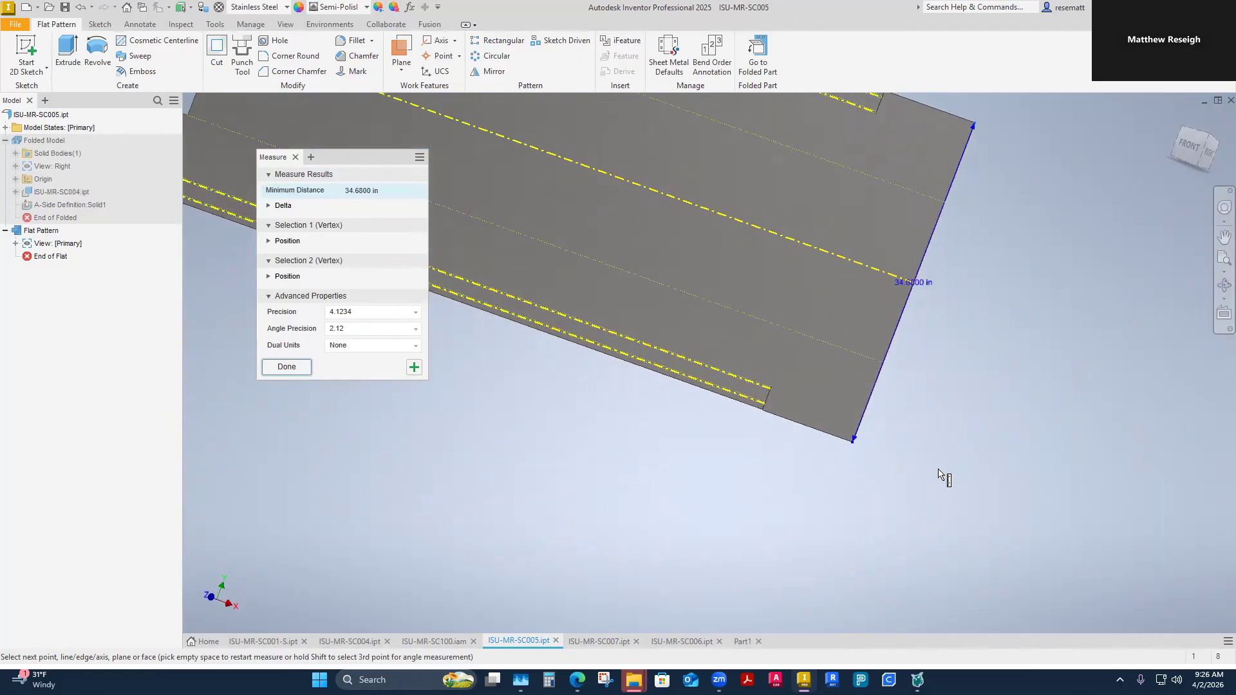
{"action": "scroll", "coordinate": [940, 477], "scroll_direction": "down", "scroll_amount": 1}
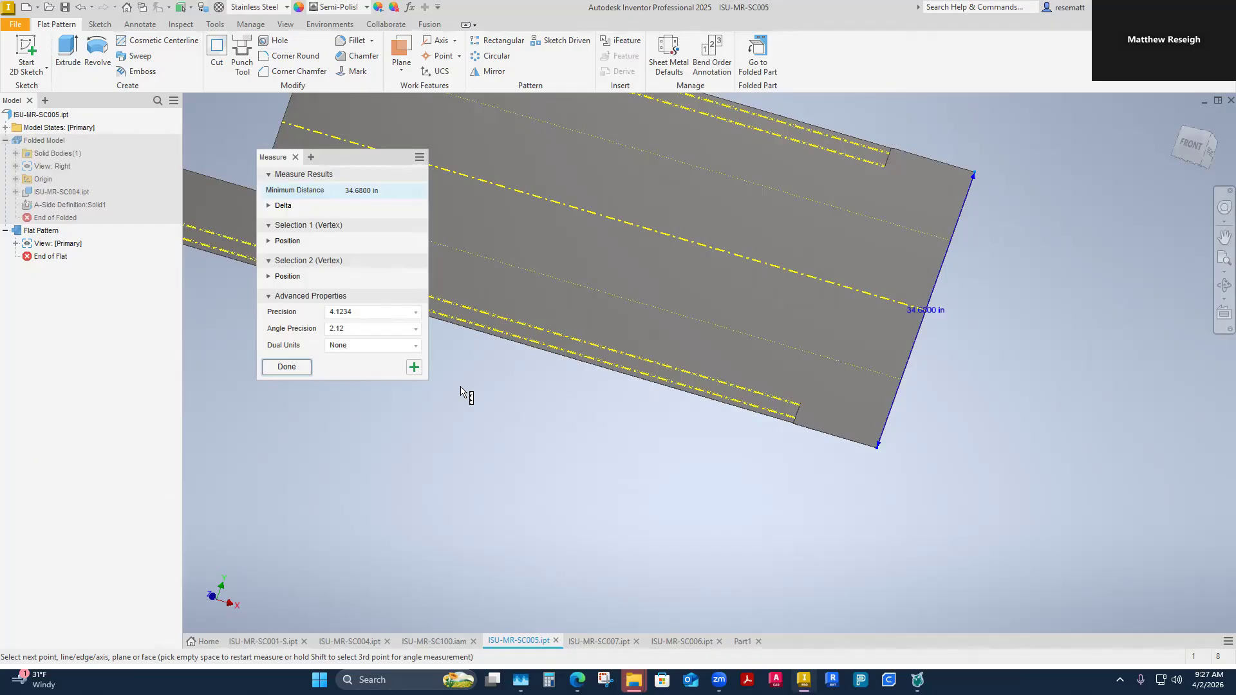
{"action": "middle_click_drag", "start_coordinate": [464, 394], "coordinate": [452, 423], "text": "shift"}
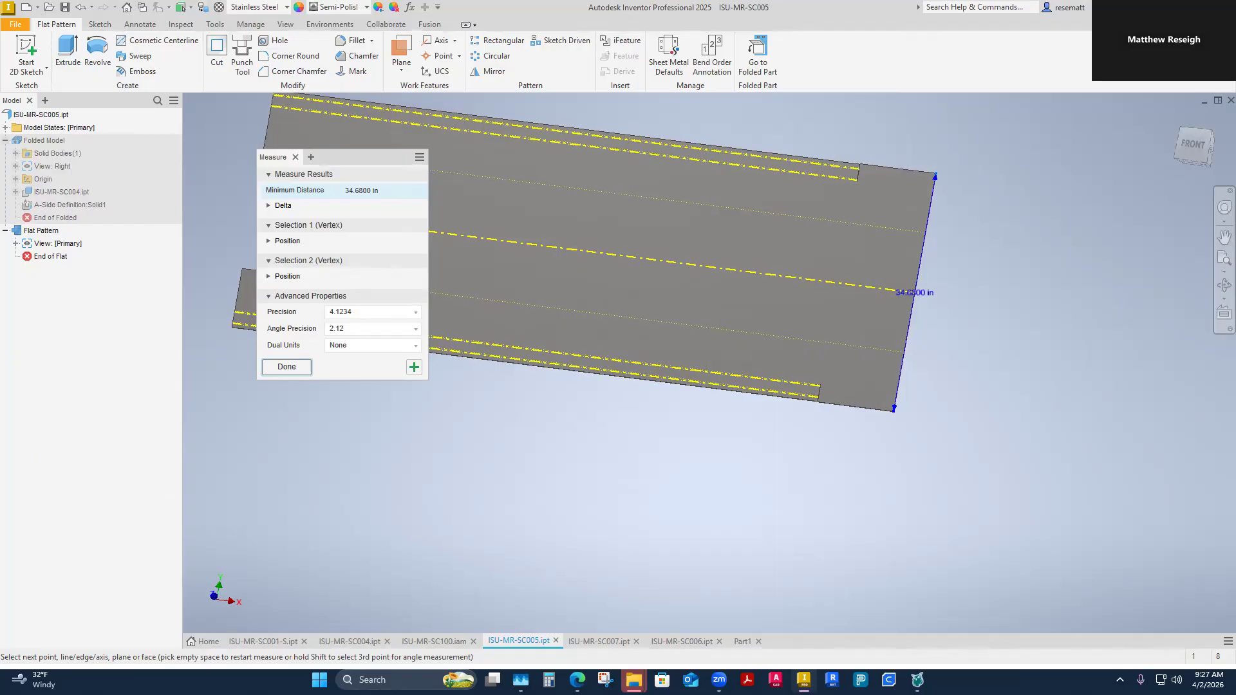
{"action": "left_click", "coordinate": [318, 534]}
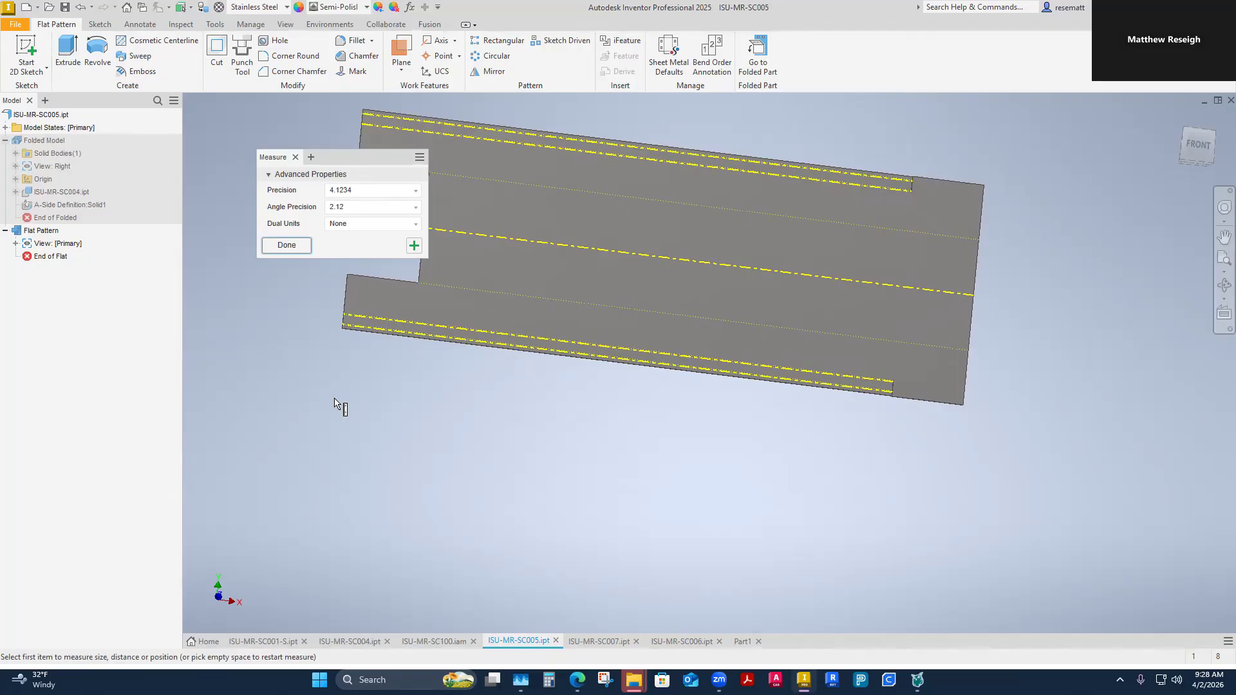
{"action": "middle_click_drag", "start_coordinate": [334, 403], "coordinate": [499, 408], "text": "shift"}
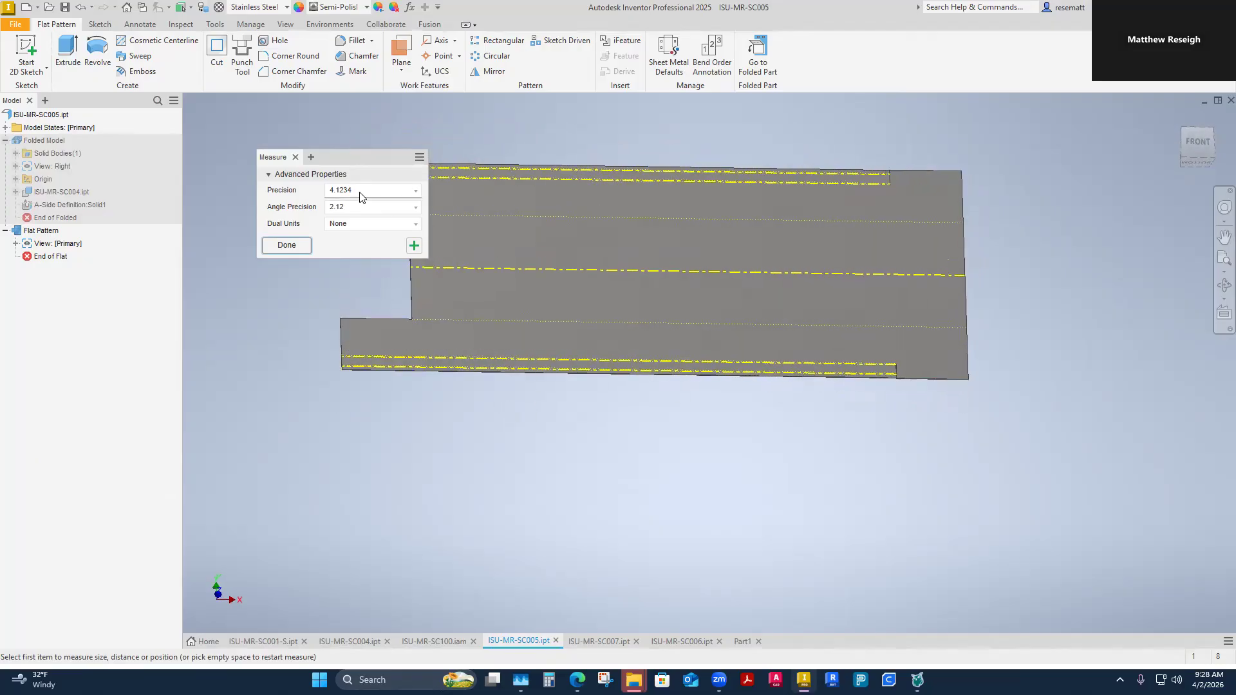
{"action": "key", "text": "Escape"}
{"action": "key", "text": "F6"}
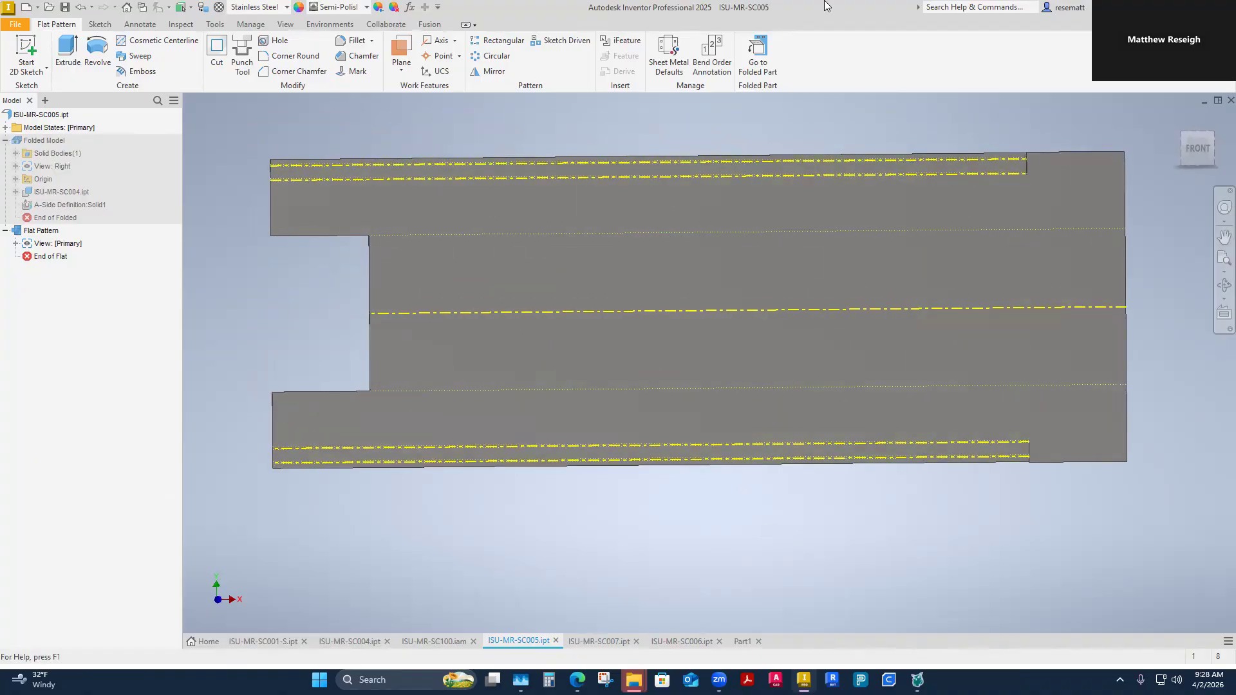
{"action": "left_click", "coordinate": [758, 62]}
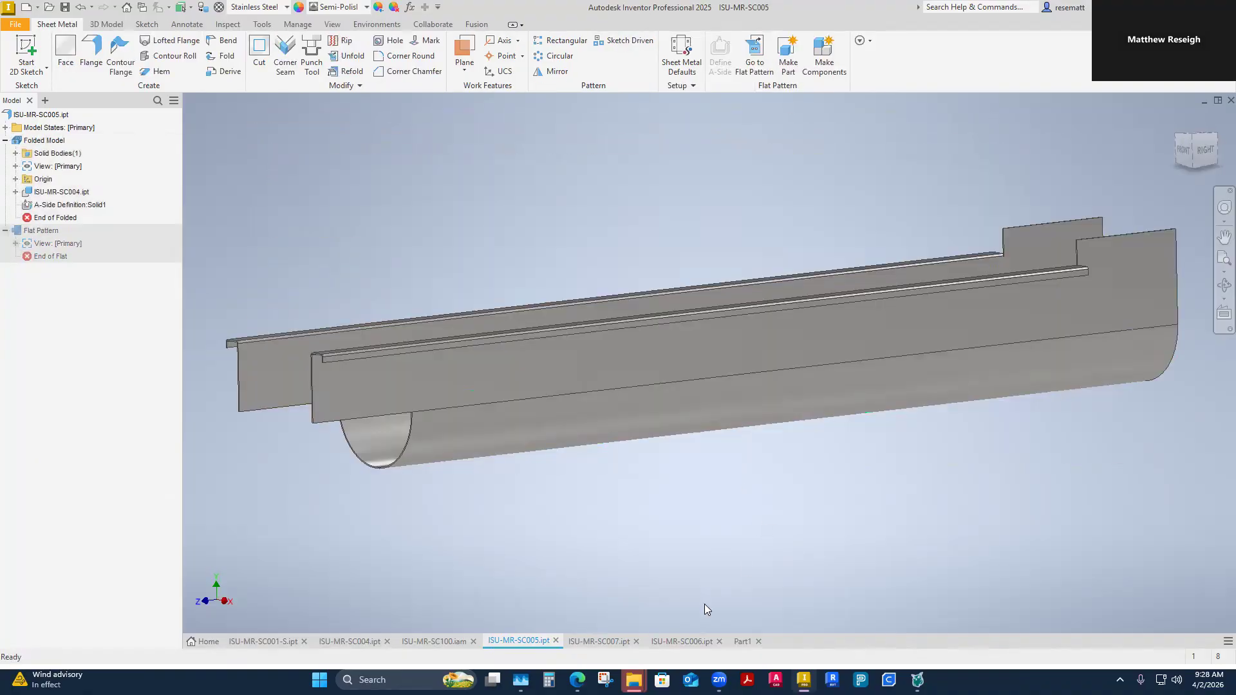
Step: Open the bent end plate ISU-MR-SC006 from the ISU-MR-SC100 assembly and check its A-side faces
{"action": "left_click", "coordinate": [438, 642]}
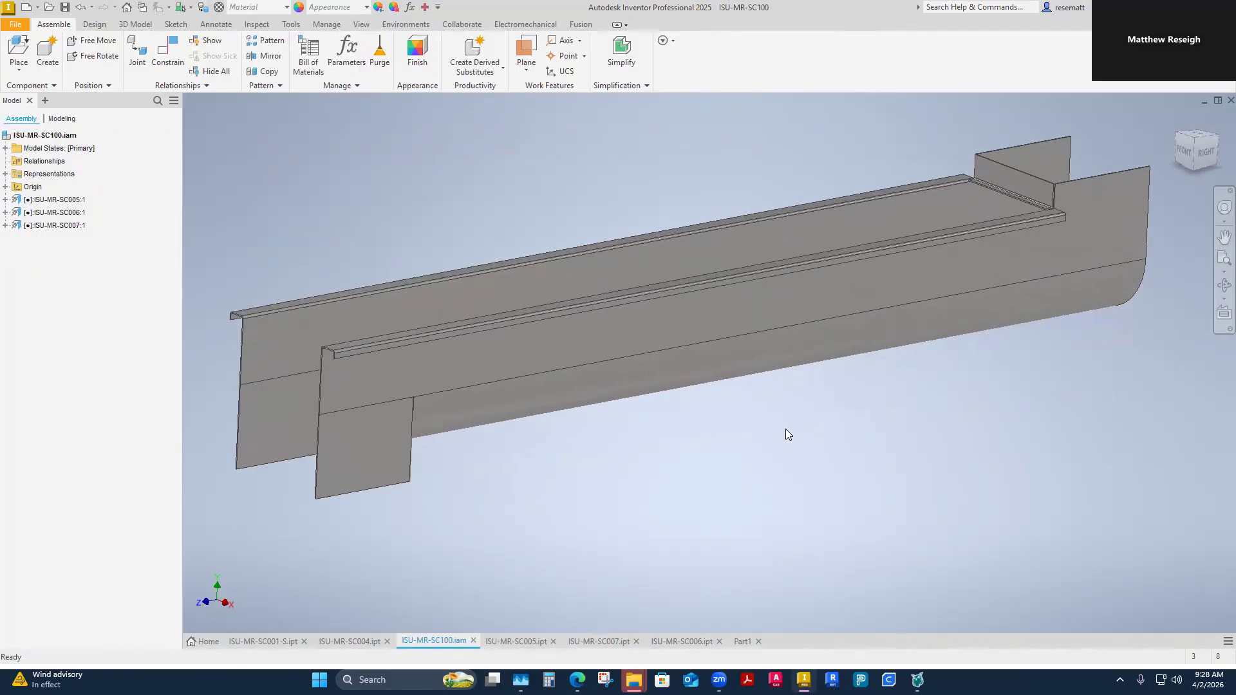
{"action": "left_click", "coordinate": [955, 213]}
{"action": "right_click", "coordinate": [950, 165]}
{"action": "left_click", "coordinate": [913, 237]}
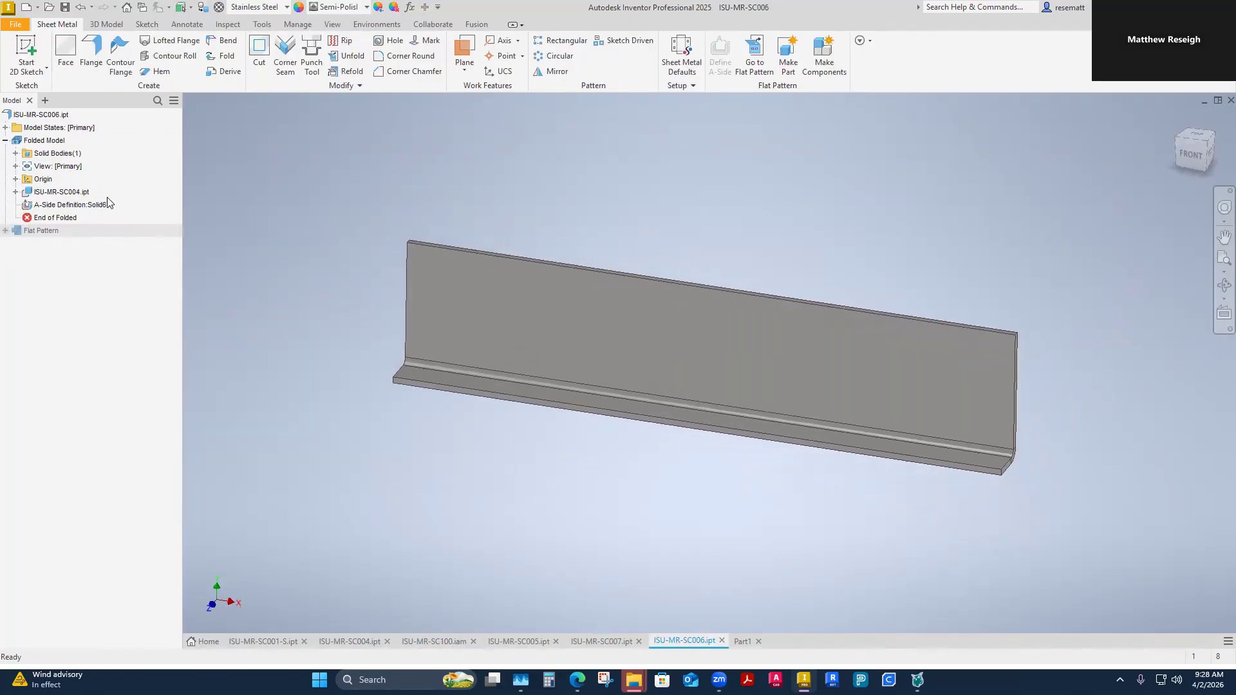
{"action": "left_click", "coordinate": [70, 206]}
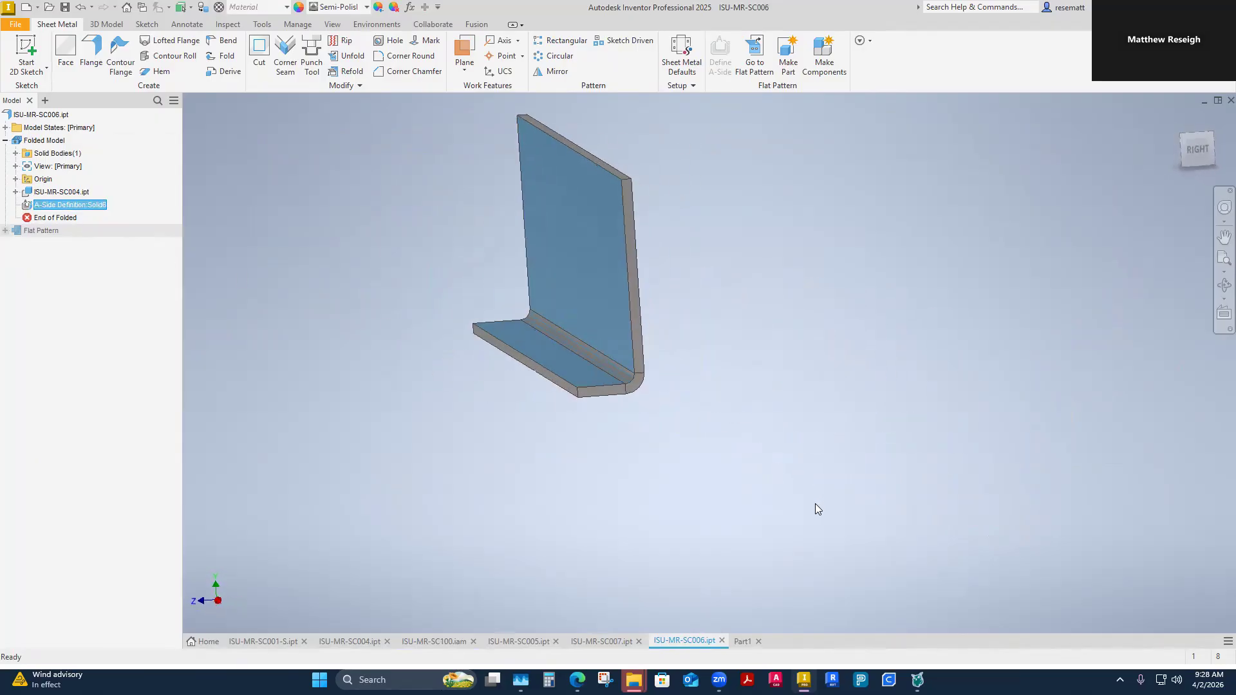
Step: Check the end plate's flat pattern, then return to the folded part and inspect its bend up close
{"action": "left_click", "coordinate": [755, 55]}
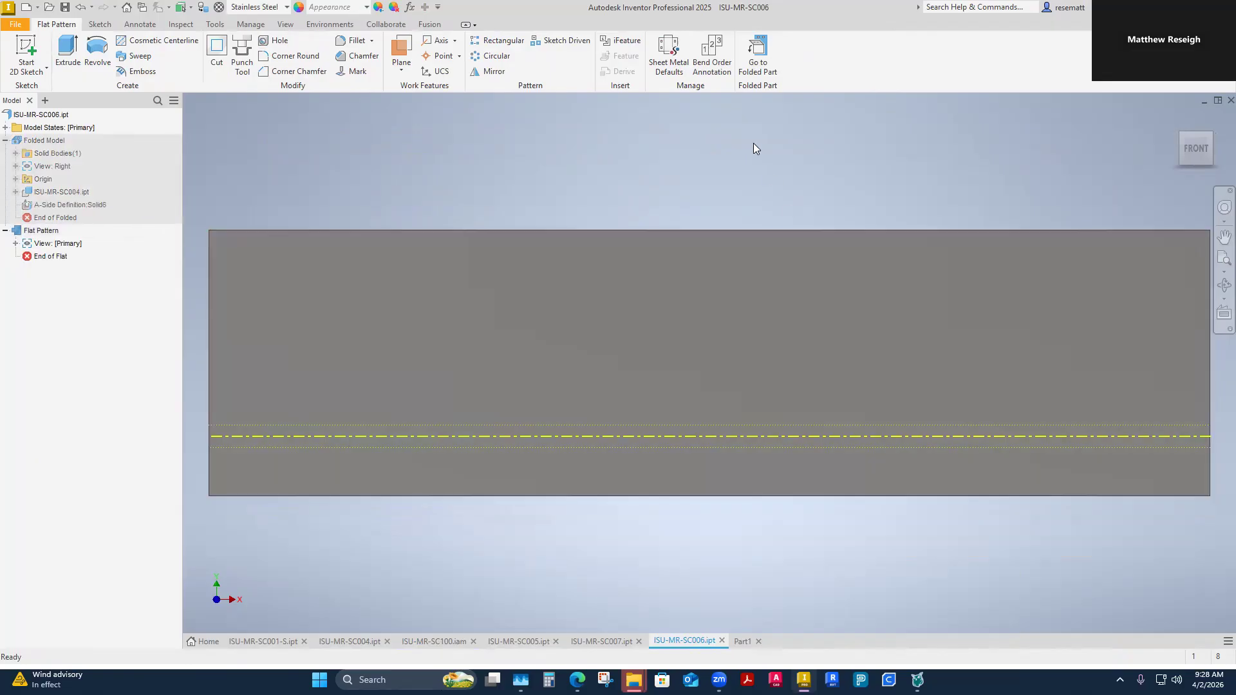
{"action": "left_click", "coordinate": [758, 55]}
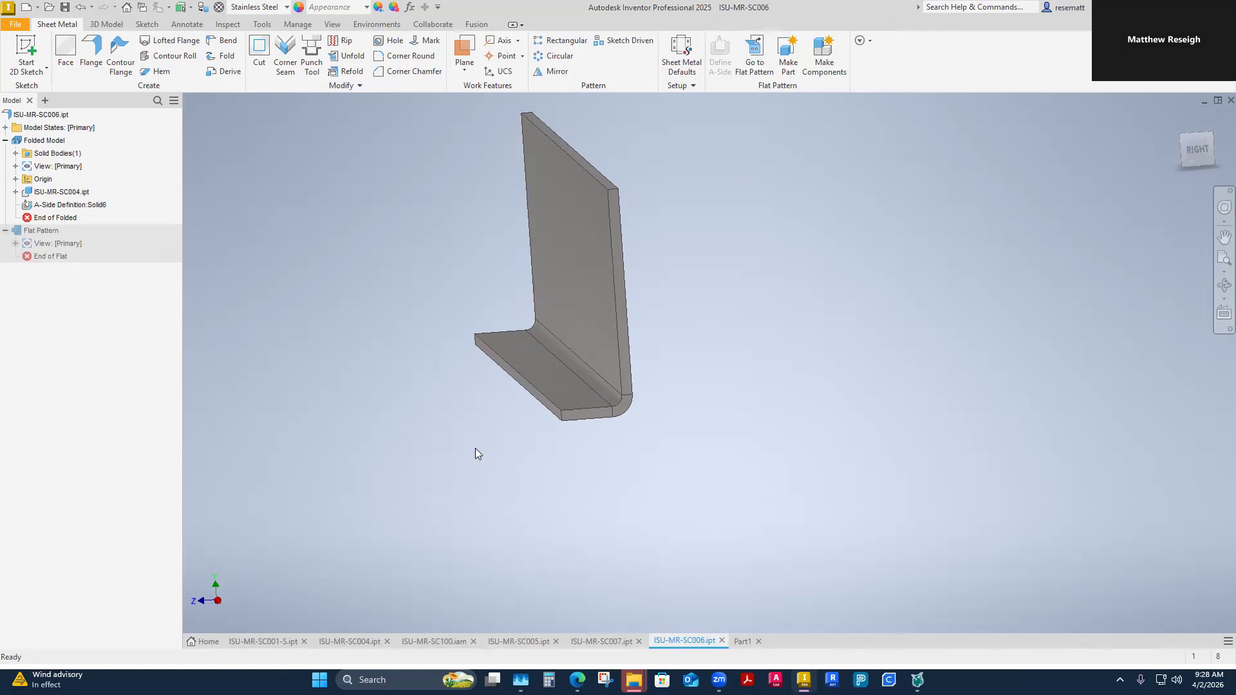
{"action": "scroll", "coordinate": [559, 405], "scroll_direction": "down", "scroll_amount": 4}
{"action": "middle_click_drag", "start_coordinate": [506, 385], "coordinate": [149, 328], "text": "shift"}
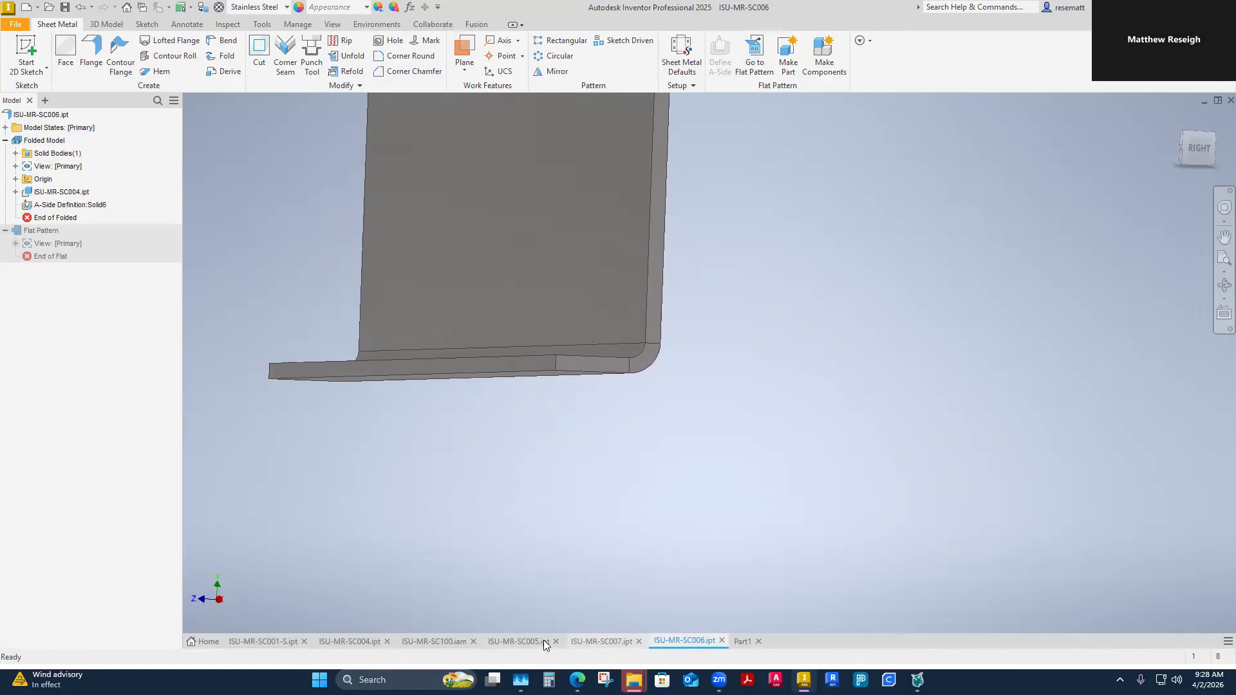
Step: Open the ISU-MR-SC007 outlet chute part, check its A-side definition and flat pattern, and return to the folded part
{"action": "left_click", "coordinate": [594, 641]}
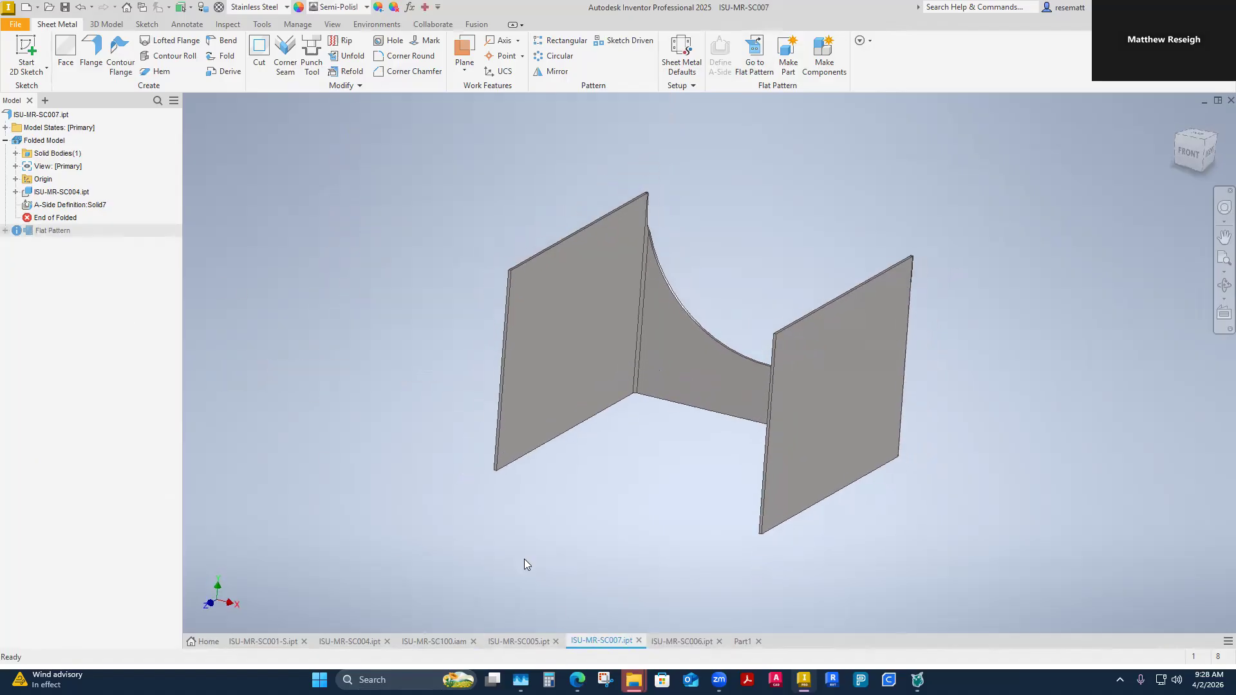
{"action": "left_click", "coordinate": [52, 206]}
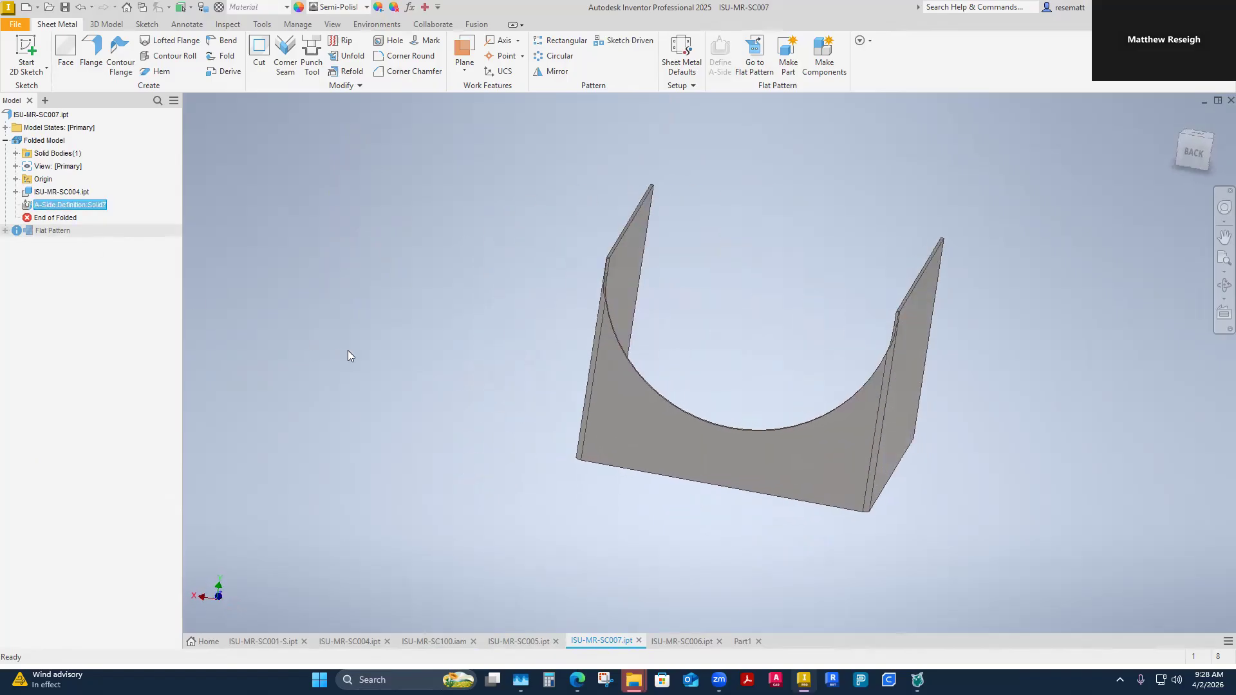
{"action": "left_click", "coordinate": [212, 266]}
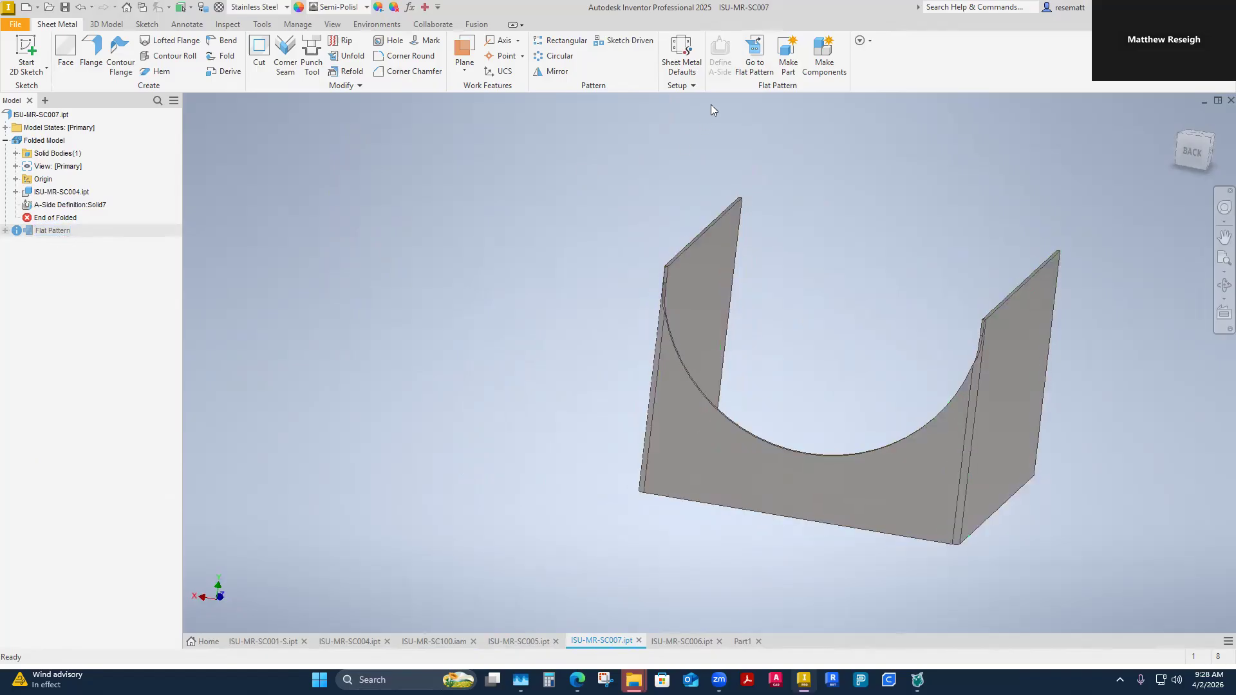
{"action": "left_click", "coordinate": [757, 64]}
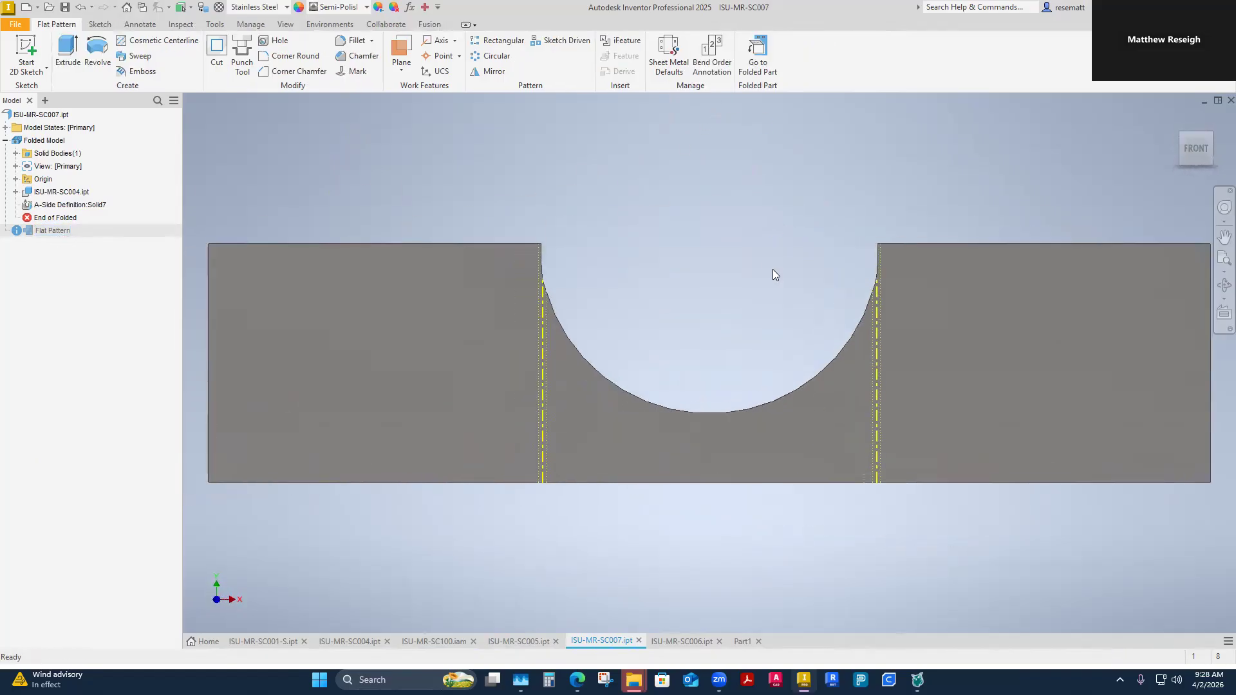
{"action": "left_click", "coordinate": [758, 56]}
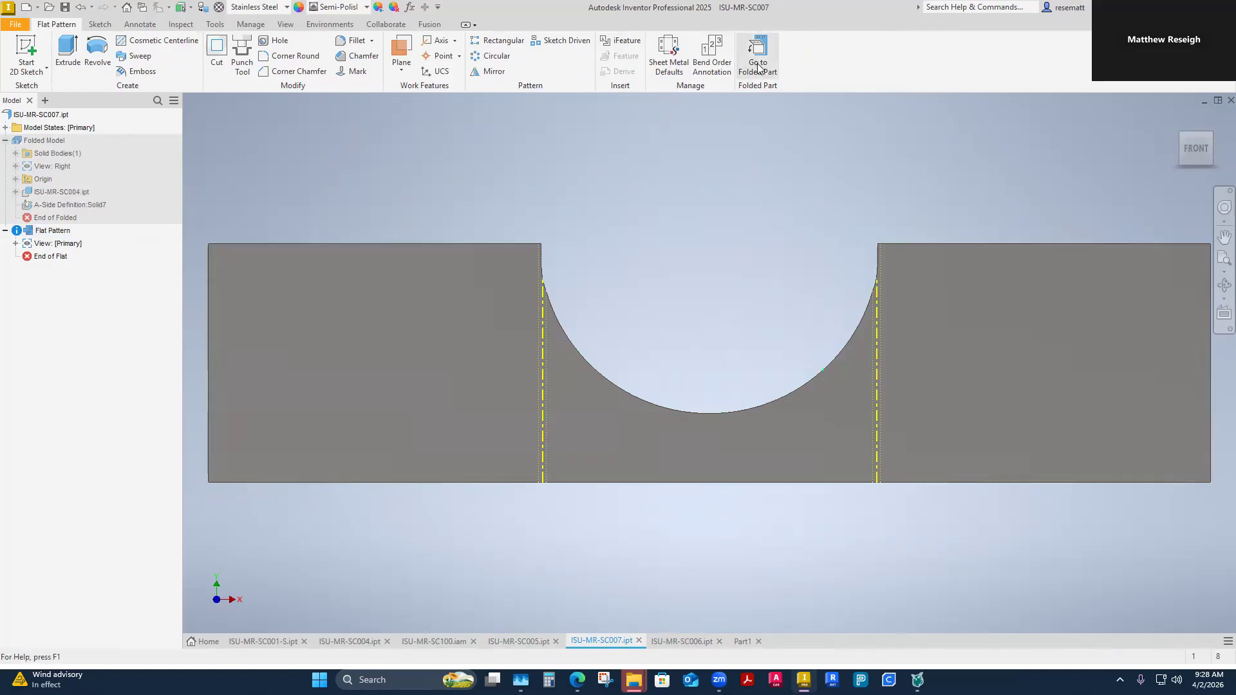
Step: Delete the outlet chute's flat pattern and its existing A-side definition
{"action": "right_click", "coordinate": [53, 233]}
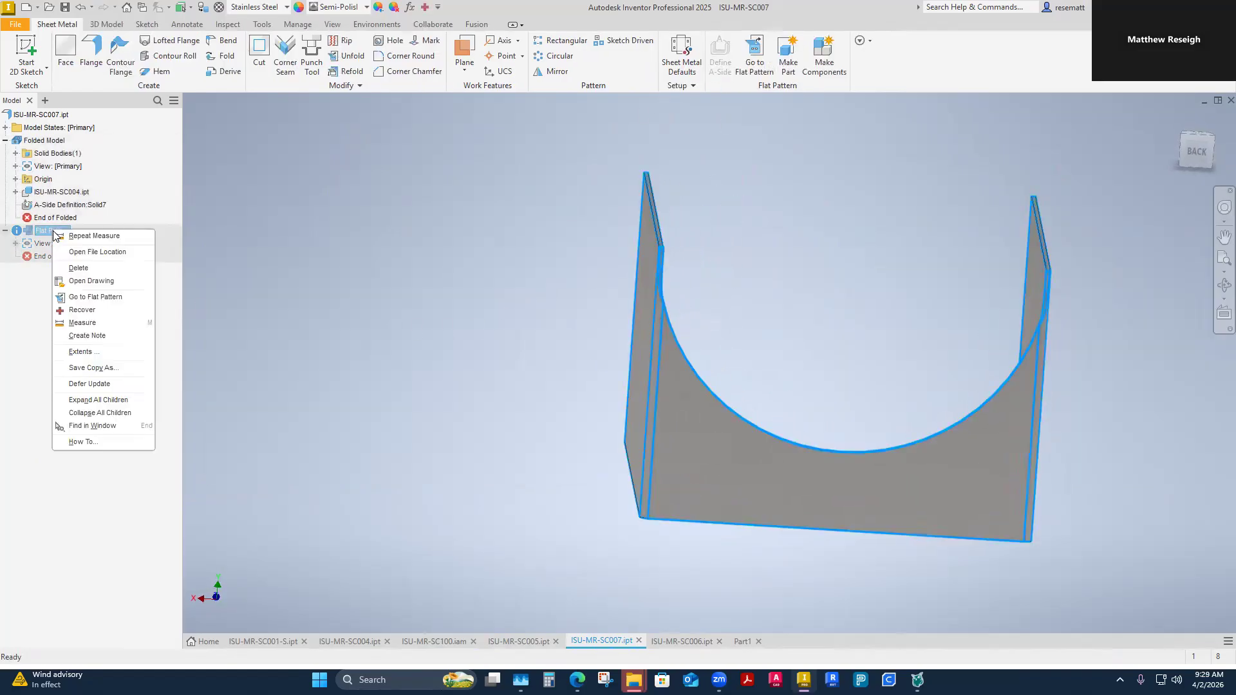
{"action": "left_click", "coordinate": [89, 277]}
{"action": "left_click", "coordinate": [551, 354]}
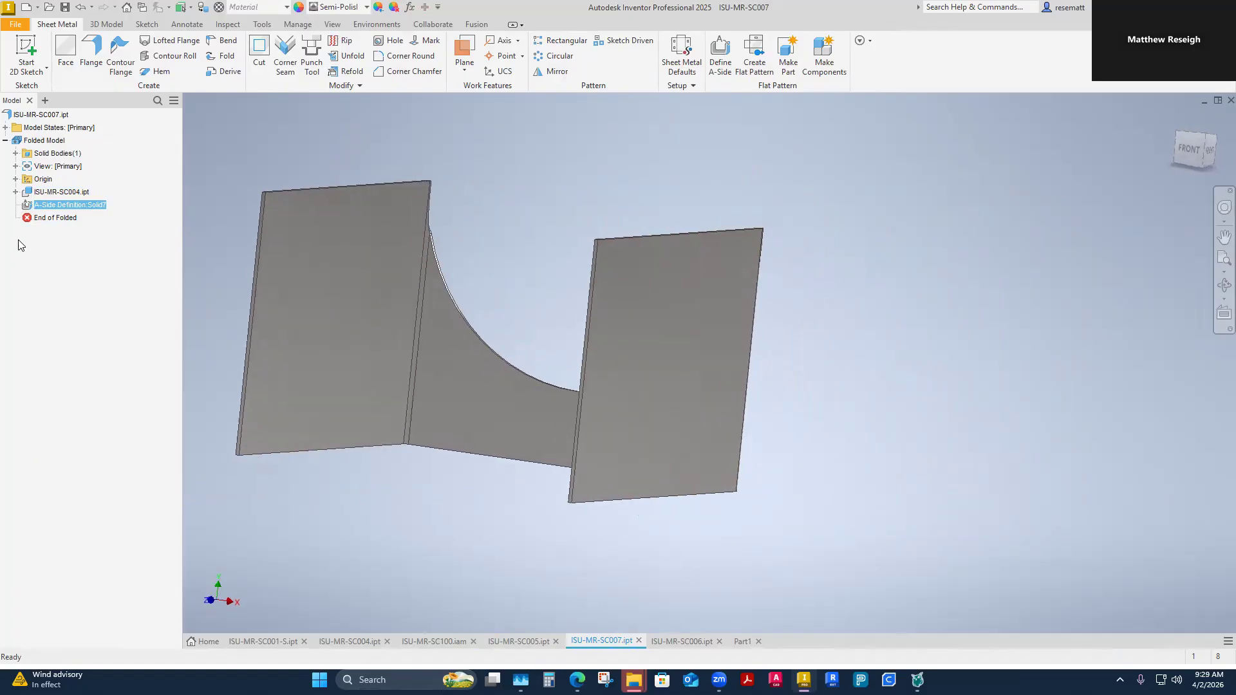
{"action": "right_click", "coordinate": [44, 206]}
{"action": "left_click", "coordinate": [68, 227]}
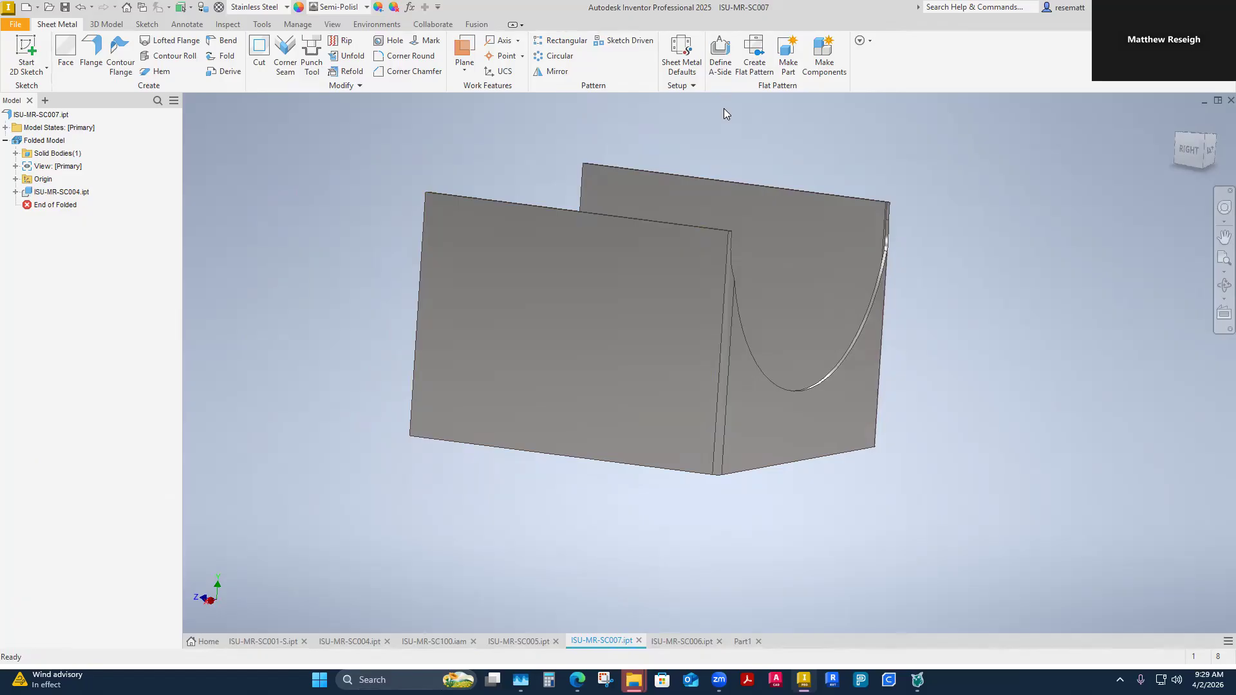
Step: Define the chute's outer side face as the new A-side and check which faces it covers
{"action": "left_click", "coordinate": [721, 51]}
{"action": "left_click", "coordinate": [588, 351]}
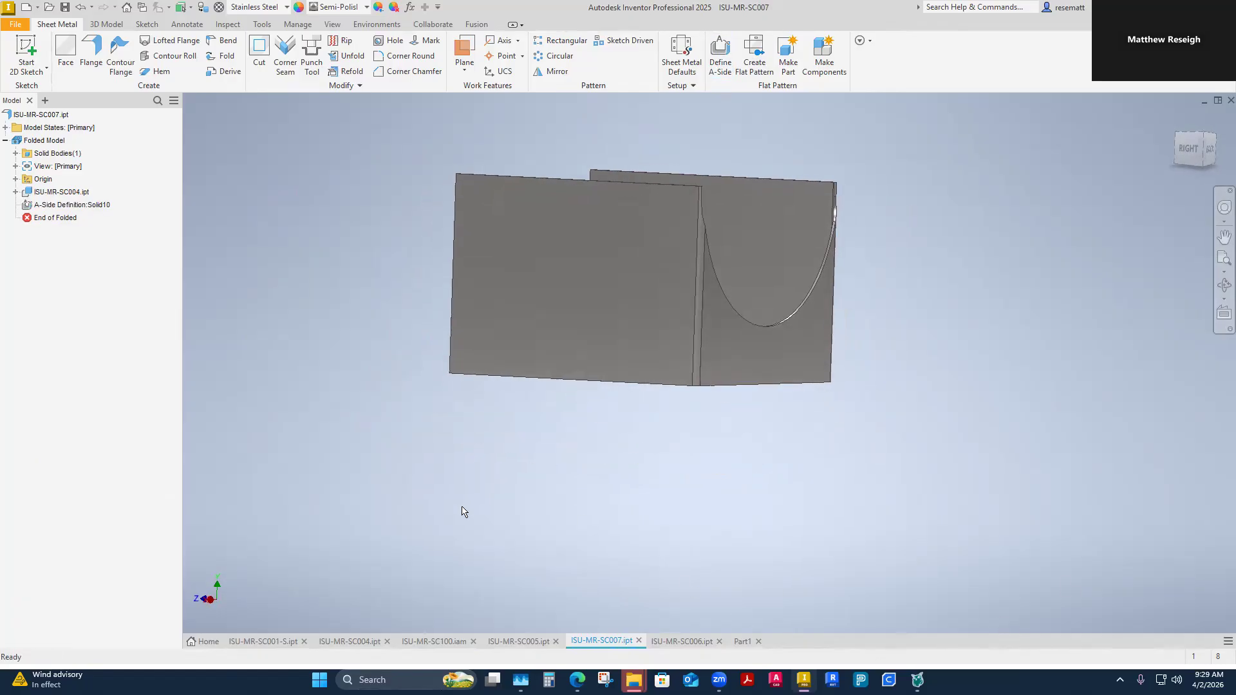
{"action": "left_click", "coordinate": [67, 206]}
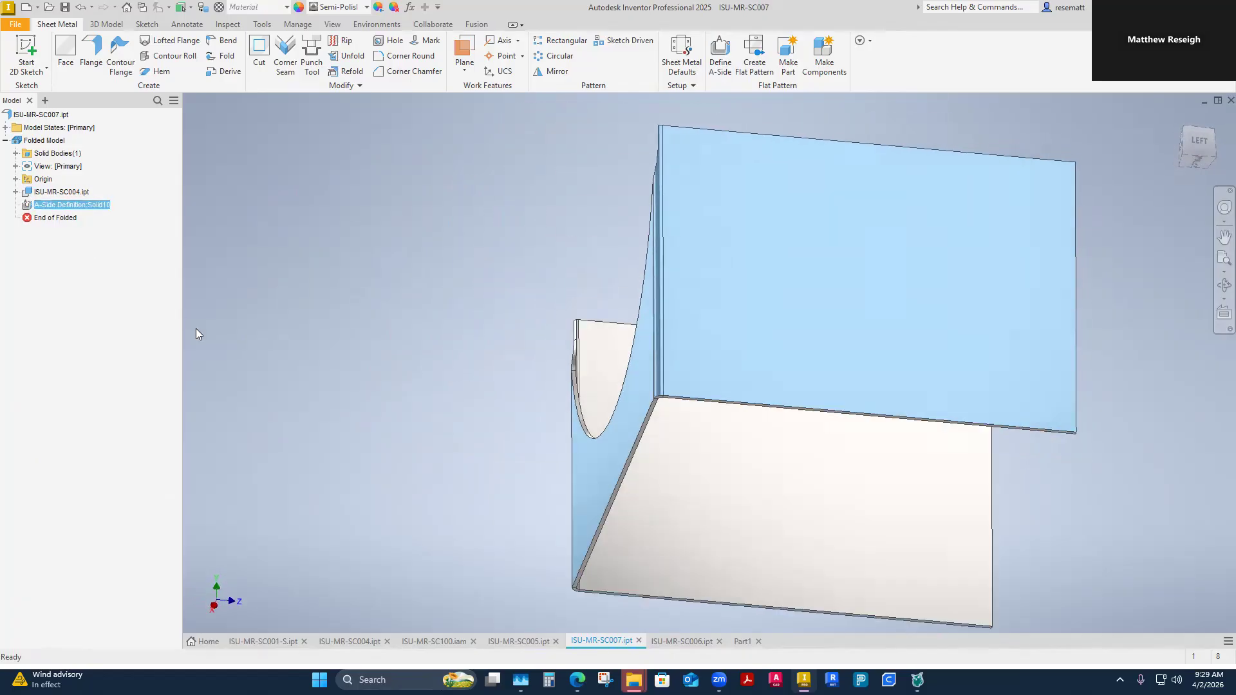
Step: Try to create a new flat pattern of the outlet chute from the redefined A-side
{"action": "left_click", "coordinate": [751, 70]}
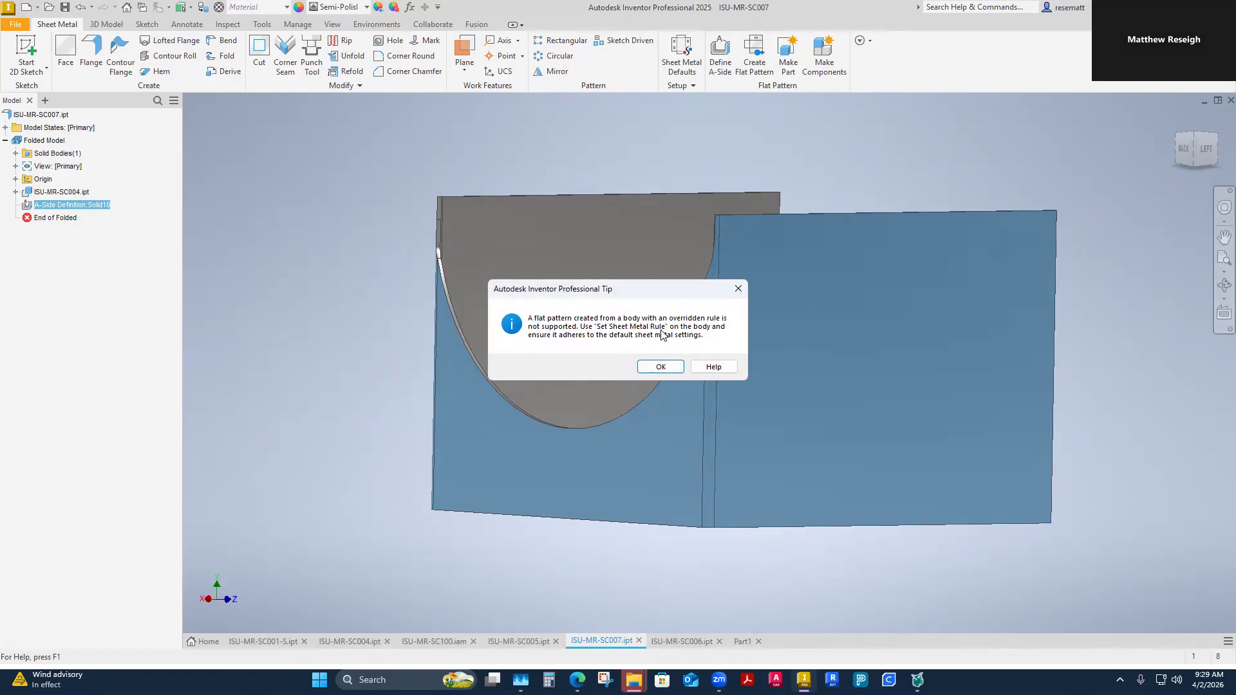
{"action": "left_click", "coordinate": [659, 367]}
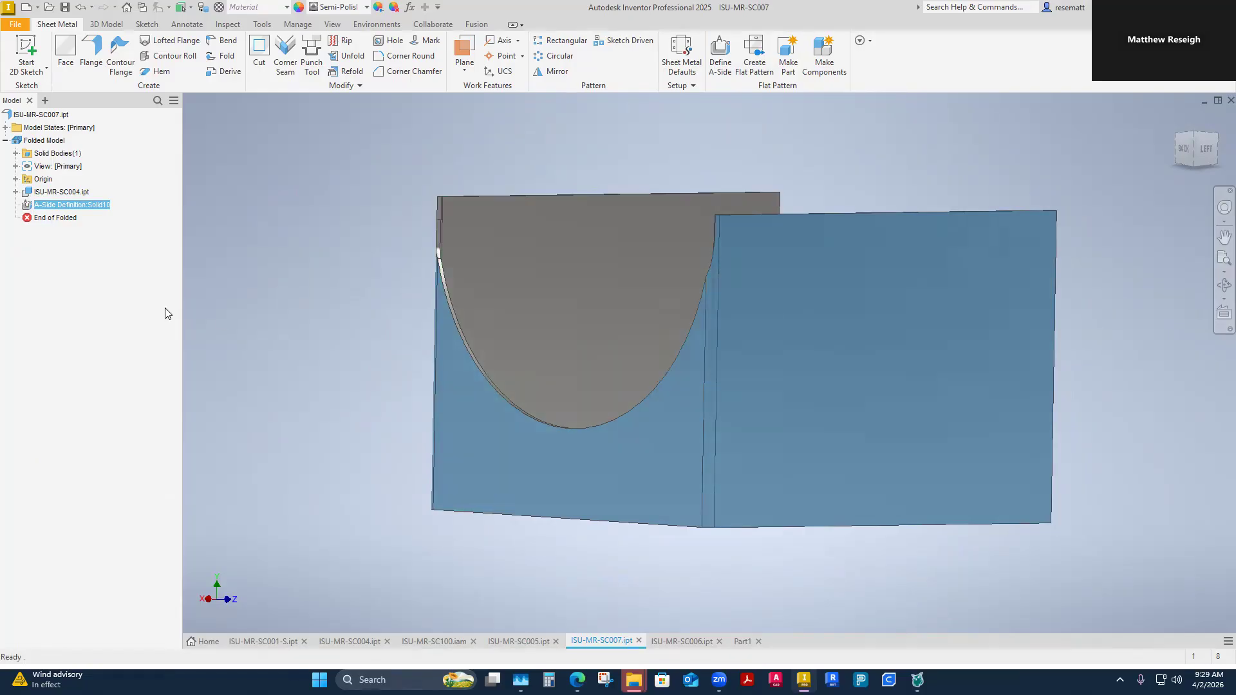
{"action": "left_click", "coordinate": [264, 276]}
{"action": "left_click", "coordinate": [754, 56]}
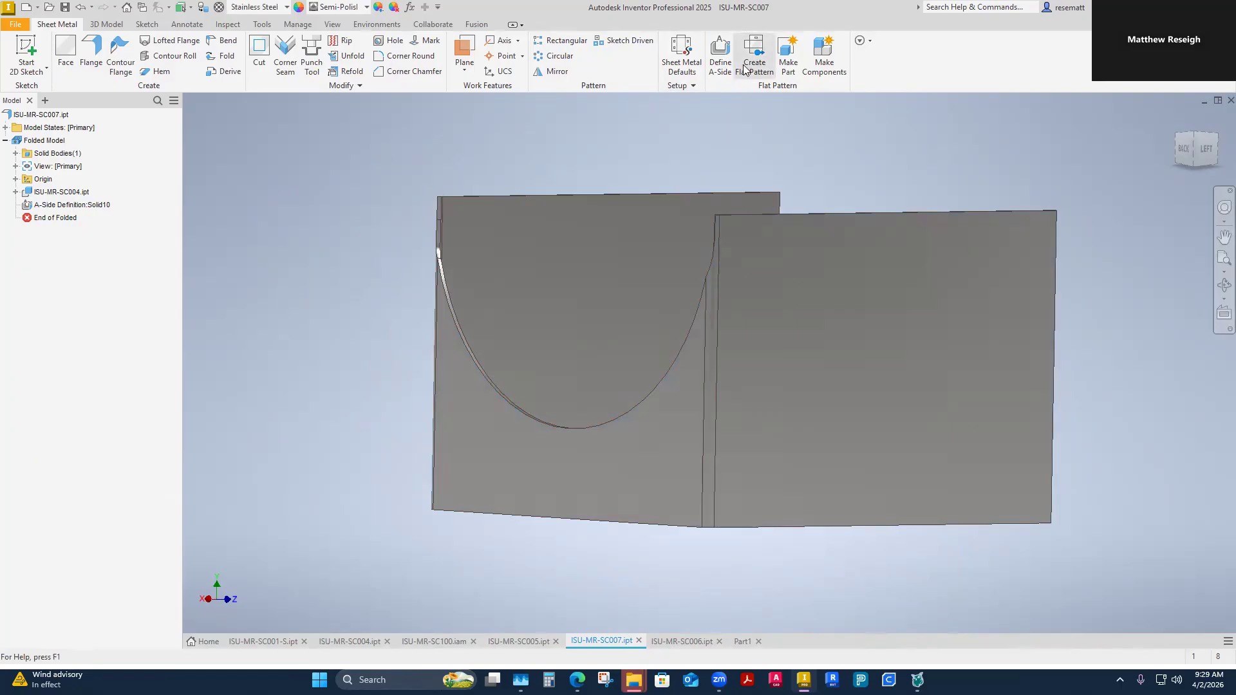
Step: Review the ISU-MR-SC005 part and the ISU-MR-SC100 assembly, and highlight the solid body of the ISU-MR-SC007 outlet chute
{"action": "left_click", "coordinate": [659, 366]}
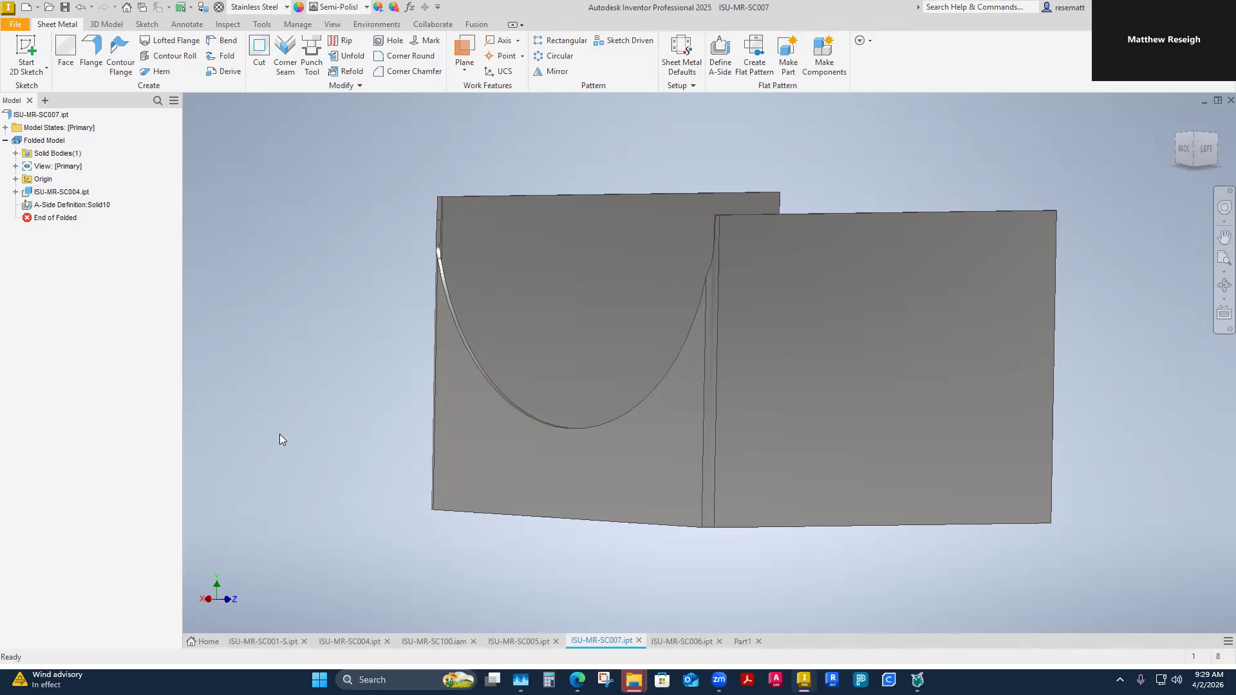
{"action": "left_click", "coordinate": [524, 644]}
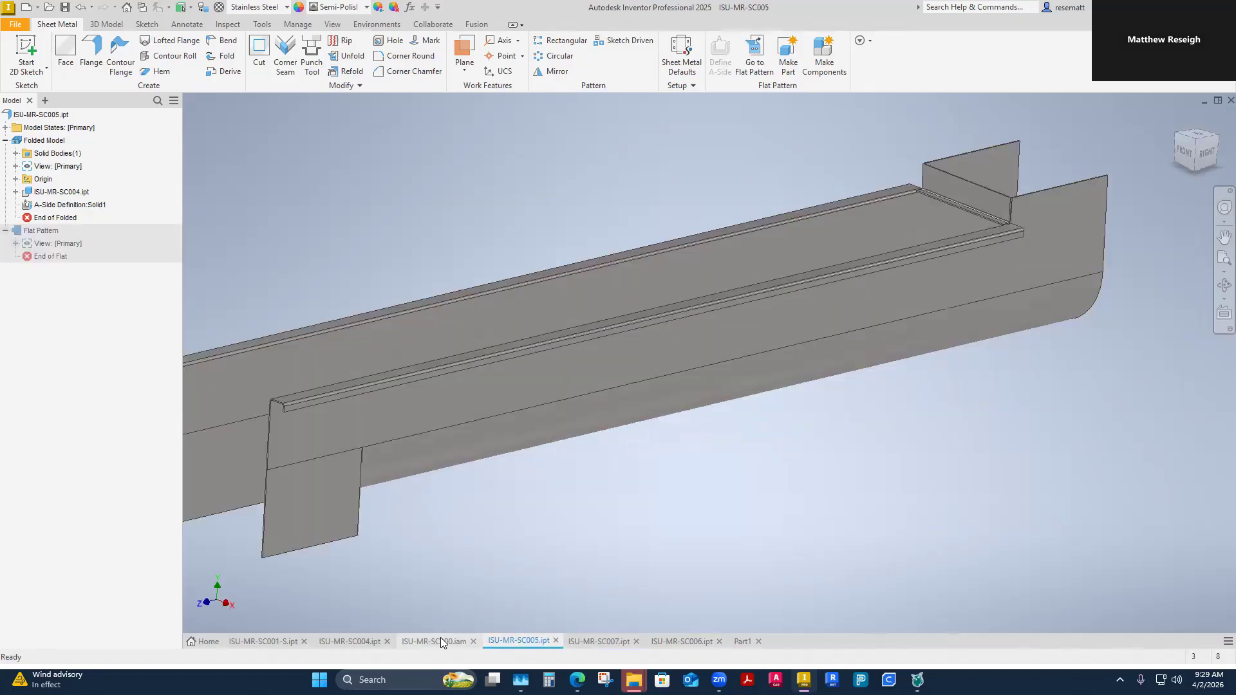
{"action": "left_click", "coordinate": [440, 641]}
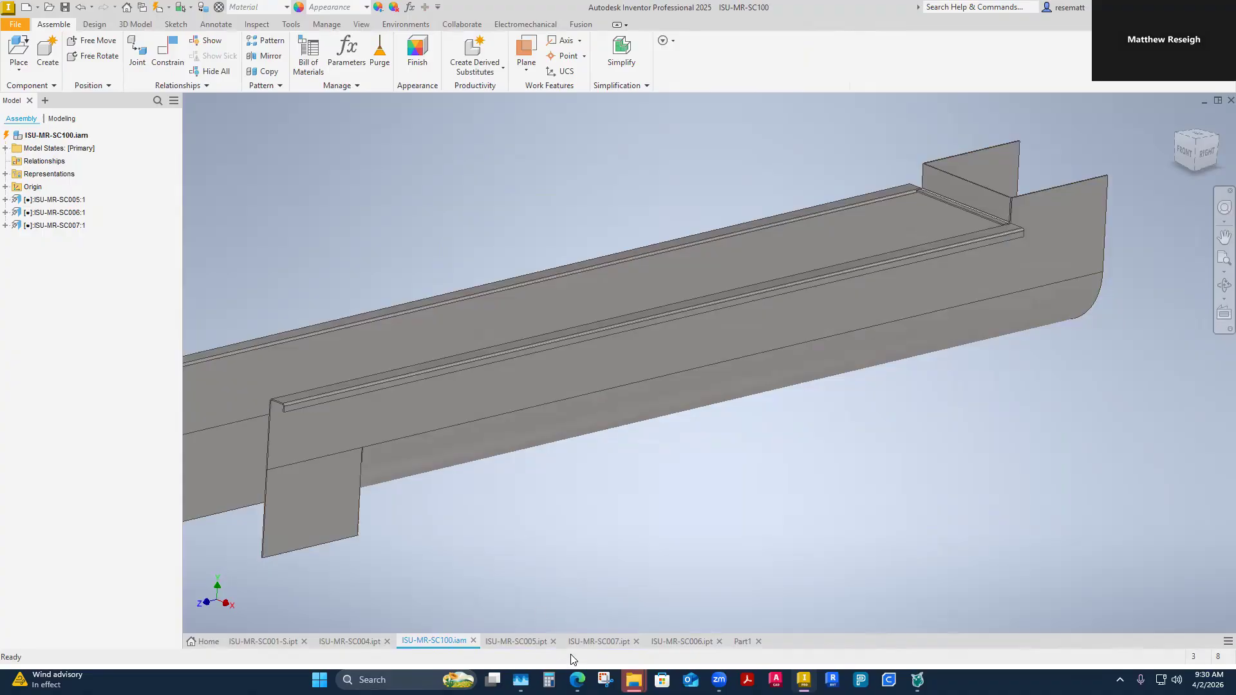
{"action": "left_click", "coordinate": [597, 642]}
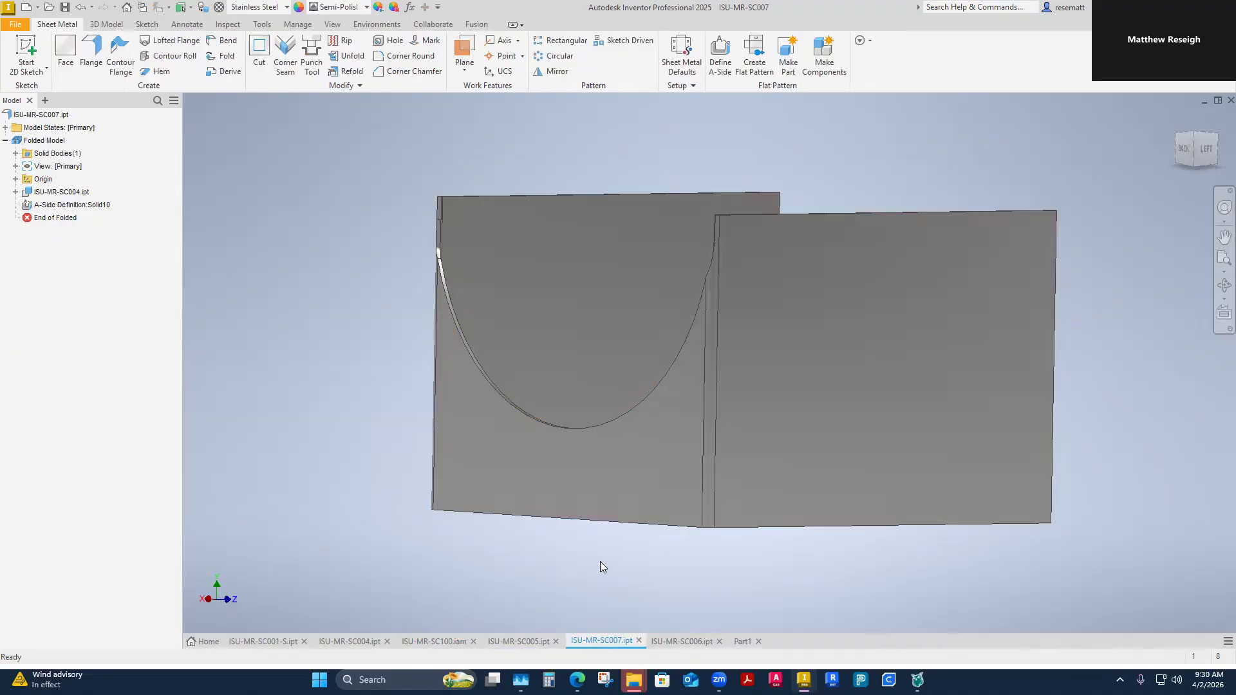
{"action": "left_click", "coordinate": [16, 153]}
{"action": "left_click", "coordinate": [42, 169]}
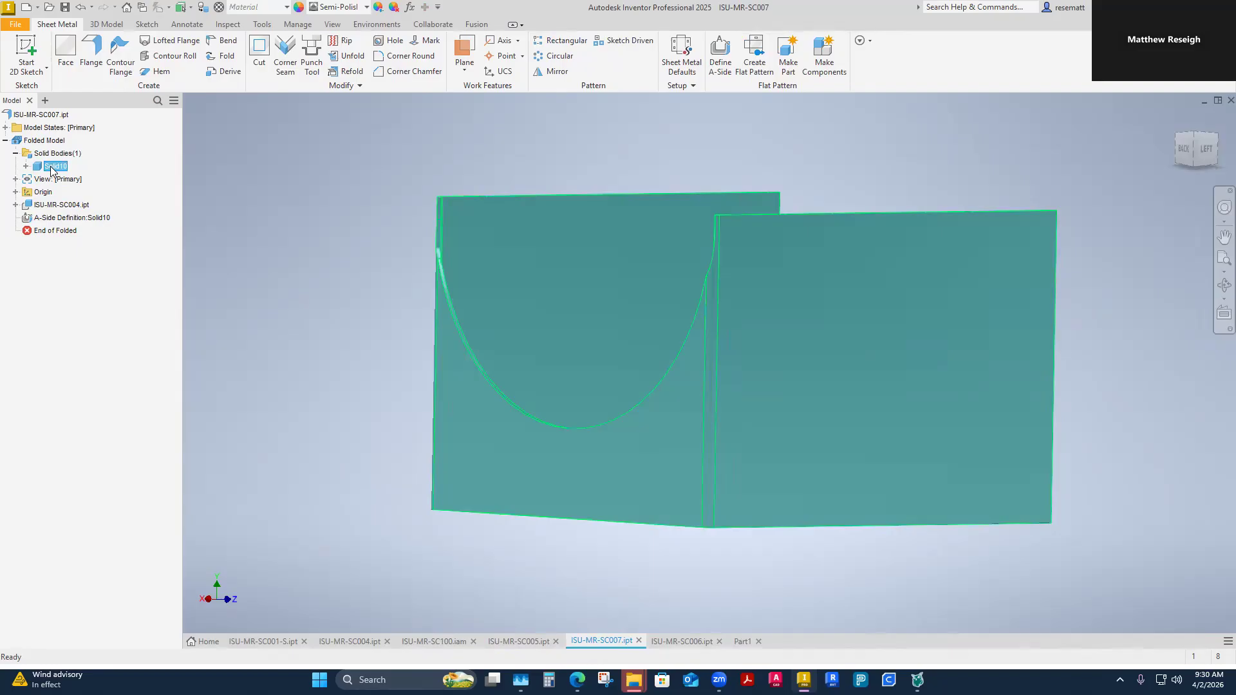
{"action": "left_click", "coordinate": [276, 316]}
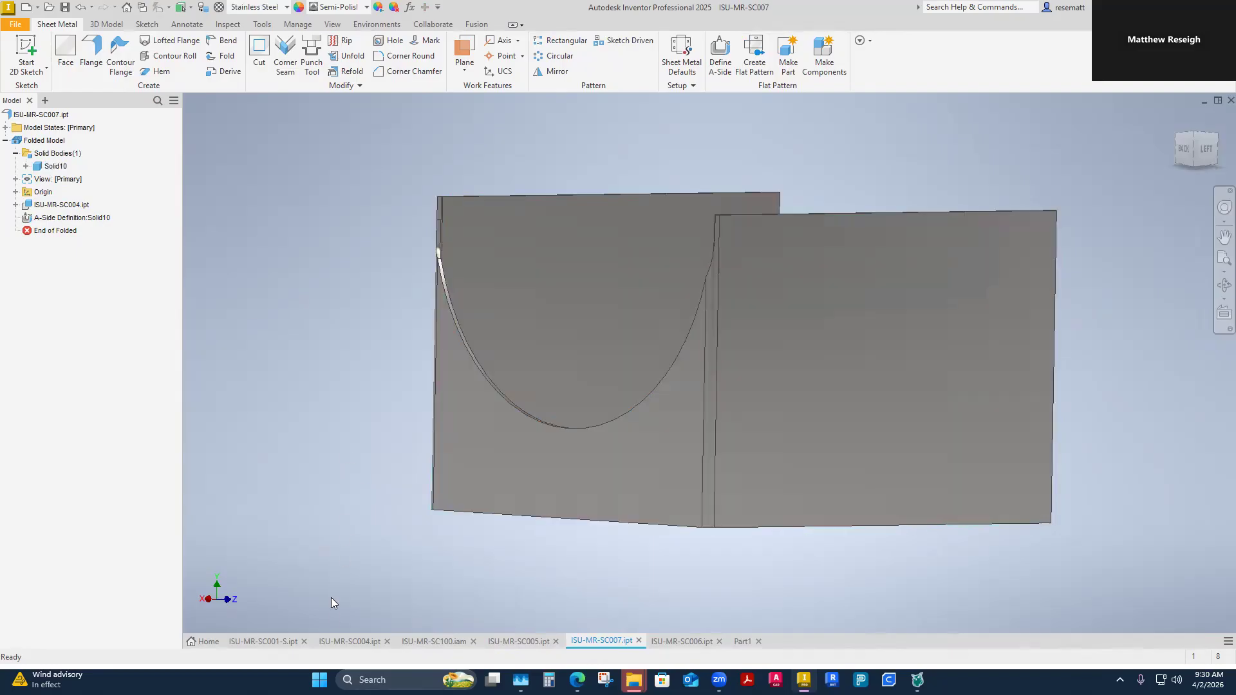
Step: In ISU-MR-SC004, open the chute corner's Bend14 for editing, examine its edge selection up close, and leave it without changes
{"action": "left_click", "coordinate": [350, 642]}
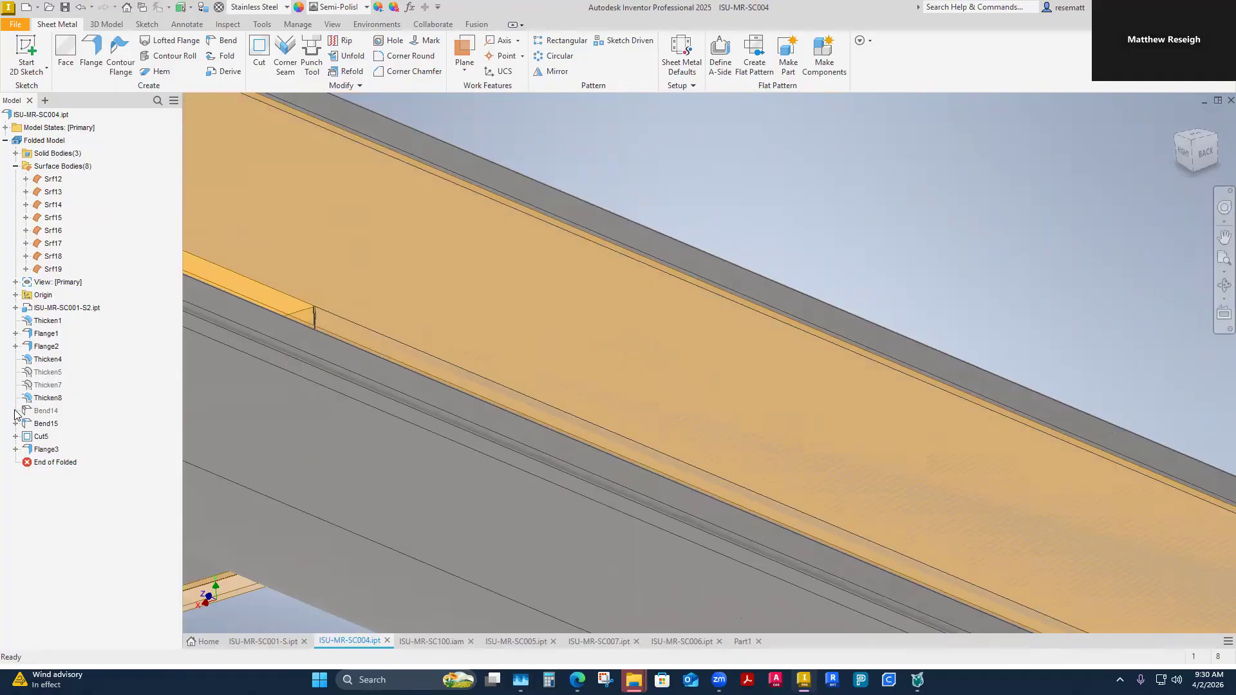
{"action": "left_click", "coordinate": [16, 410]}
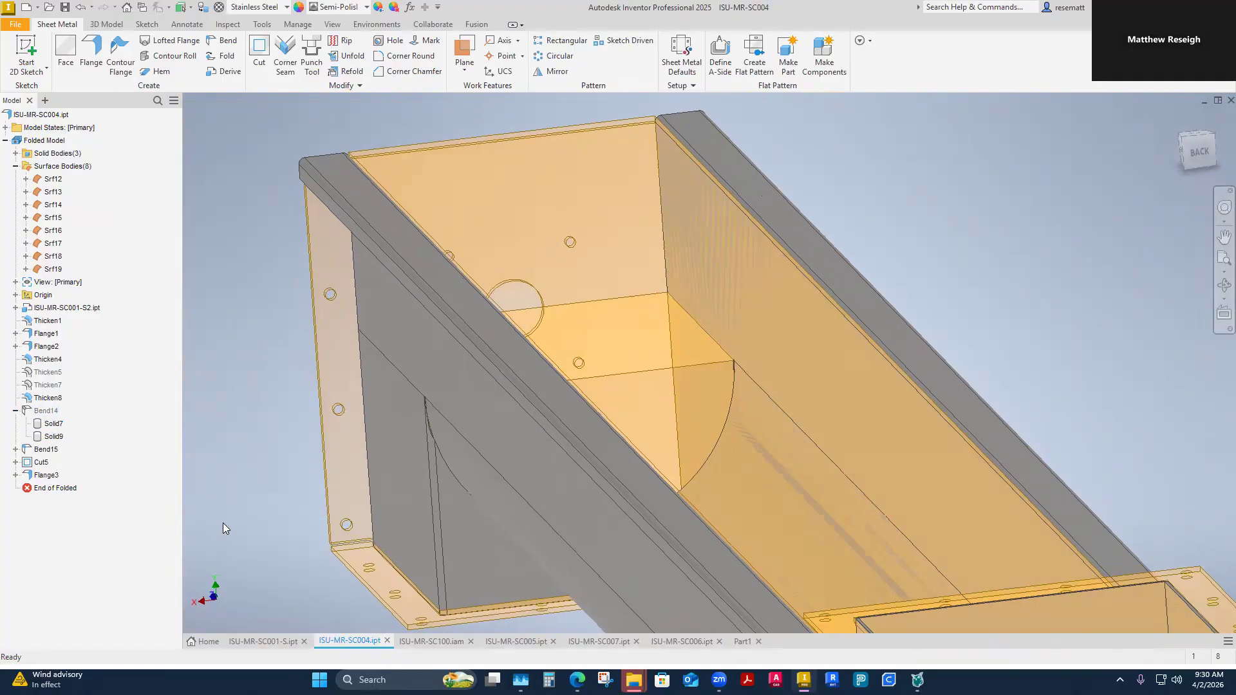
{"action": "right_click", "coordinate": [54, 414]}
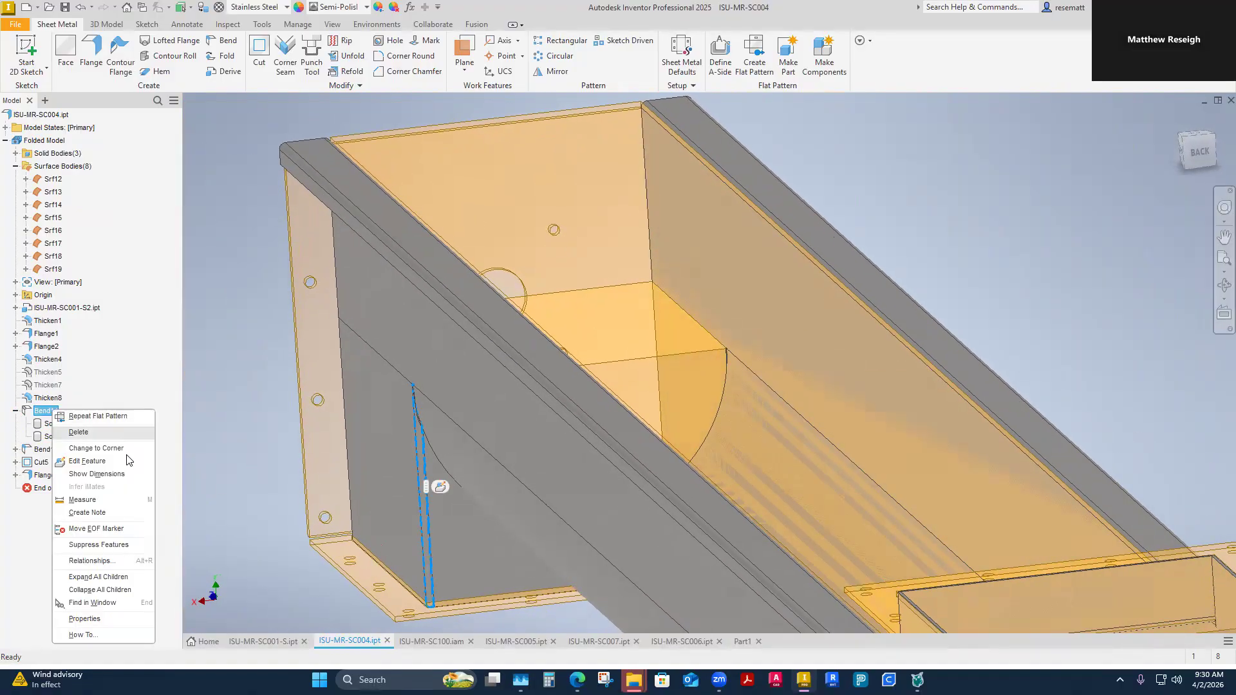
{"action": "left_click", "coordinate": [87, 461]}
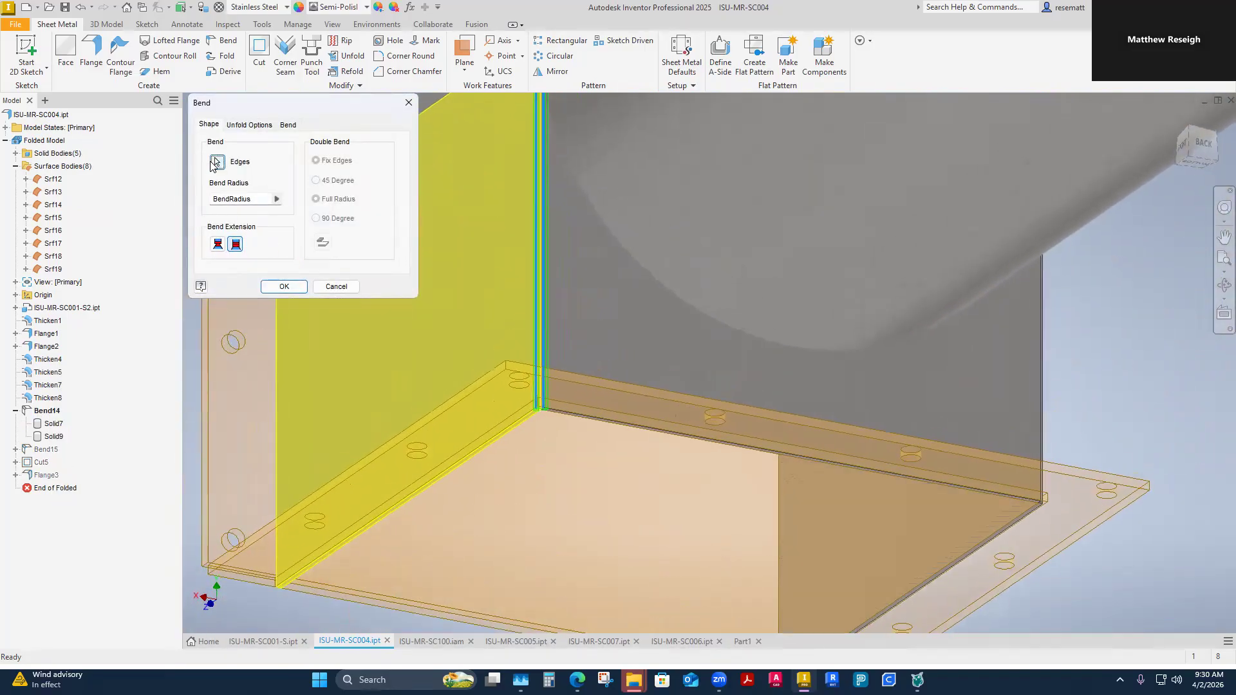
{"action": "left_click", "coordinate": [216, 162]}
{"action": "scroll", "coordinate": [489, 500], "scroll_direction": "up", "scroll_amount": 5}
{"action": "middle_click_drag", "start_coordinate": [489, 501], "coordinate": [513, 515], "text": "shift"}
{"action": "scroll", "coordinate": [513, 463], "scroll_direction": "up", "scroll_amount": 3}
{"action": "middle_click_drag", "start_coordinate": [513, 425], "coordinate": [518, 399], "text": "shift"}
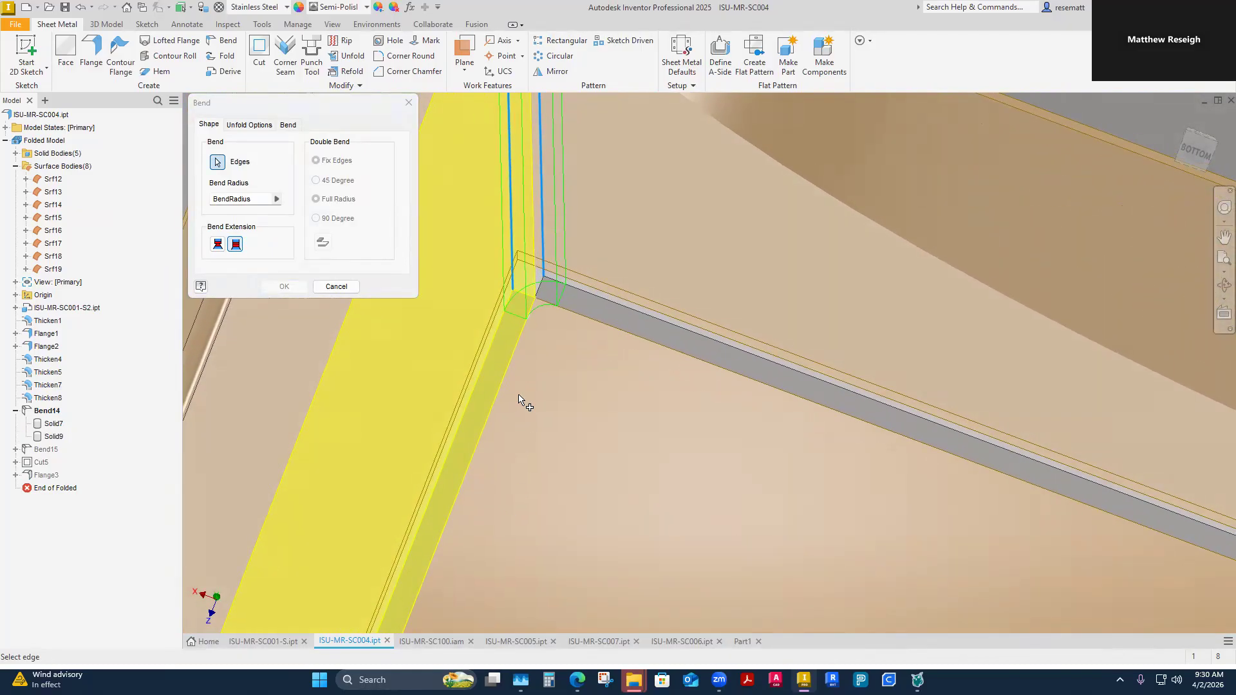
{"action": "key", "text": "Escape"}
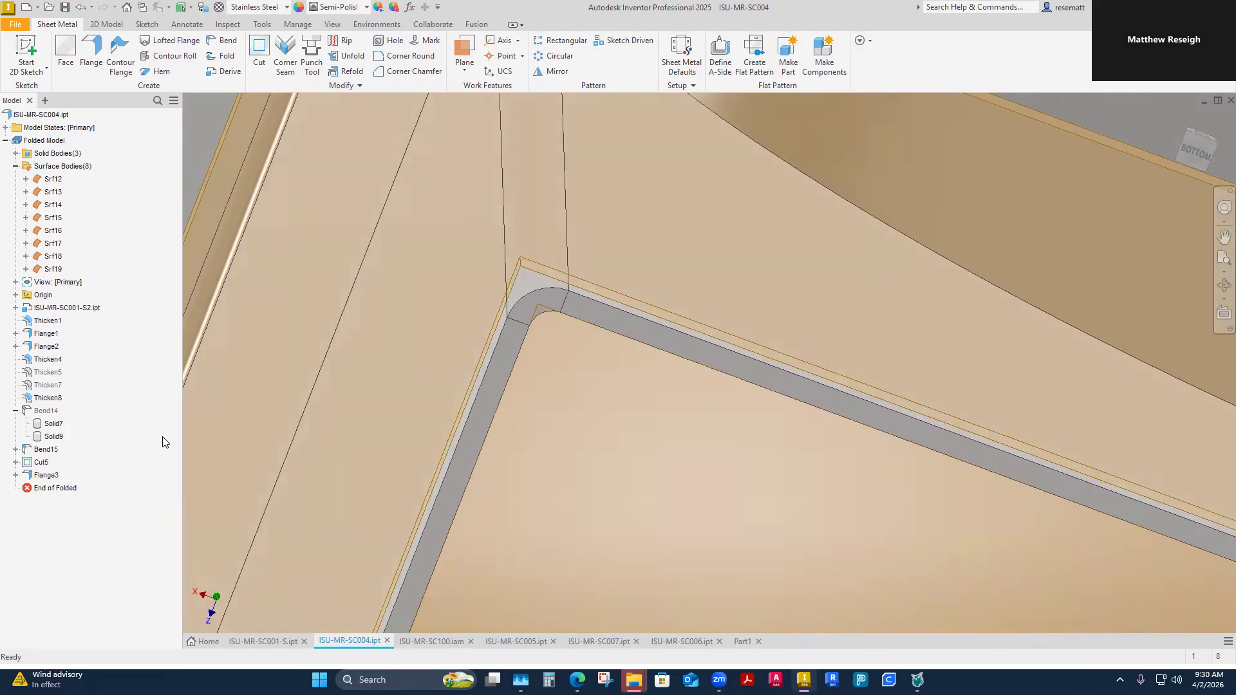
Step: Compare the locations of Bend14 and Bend15 on the chute, check Bend14's definition again, and cancel the edit
{"action": "key", "text": "F5"}
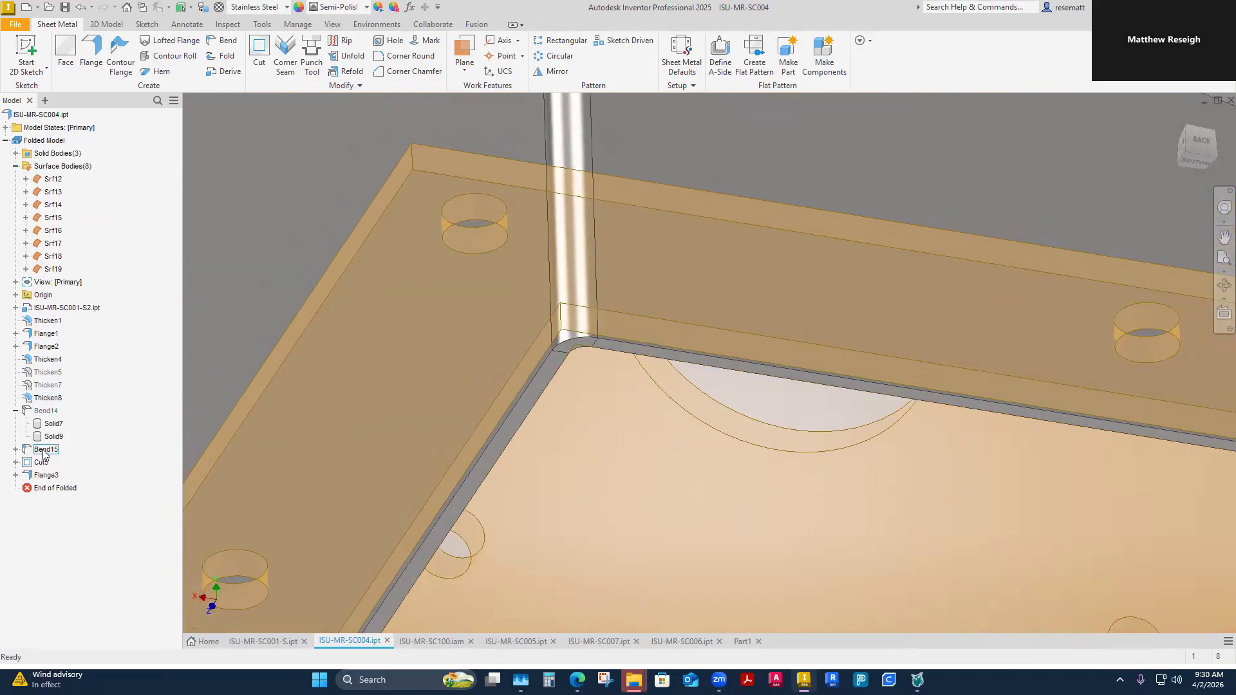
{"action": "key", "text": "F5"}
{"action": "key", "text": "F5"}
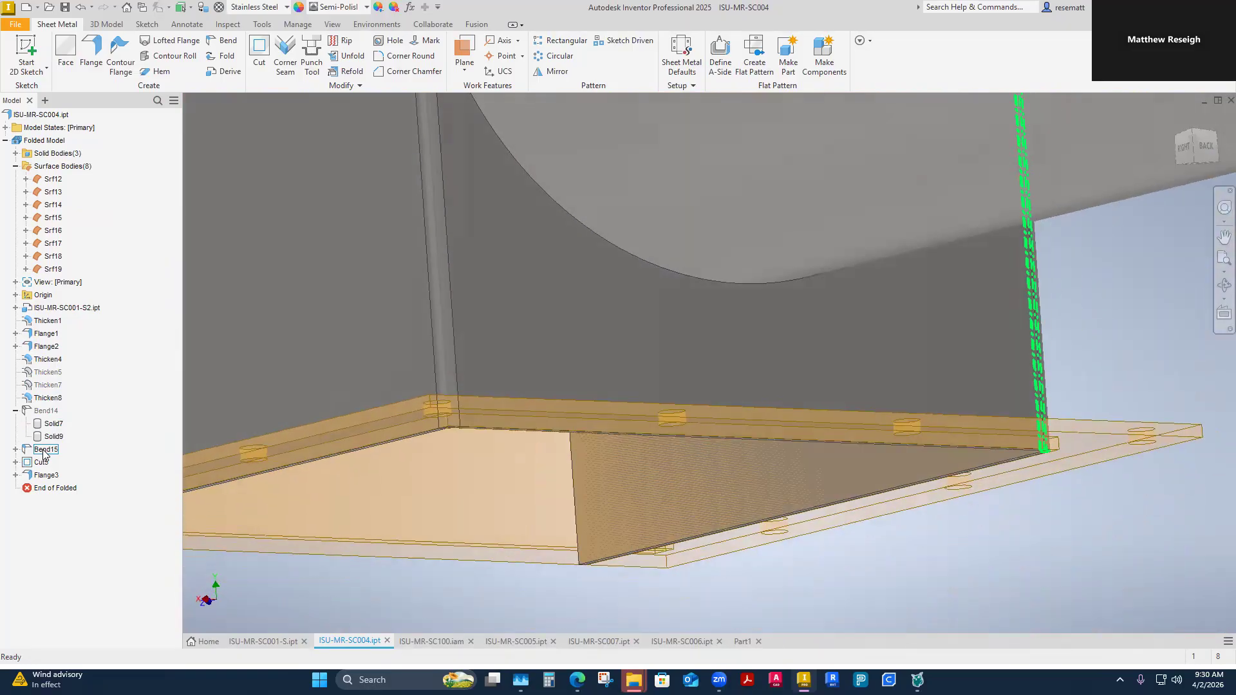
{"action": "left_click", "coordinate": [45, 410]}
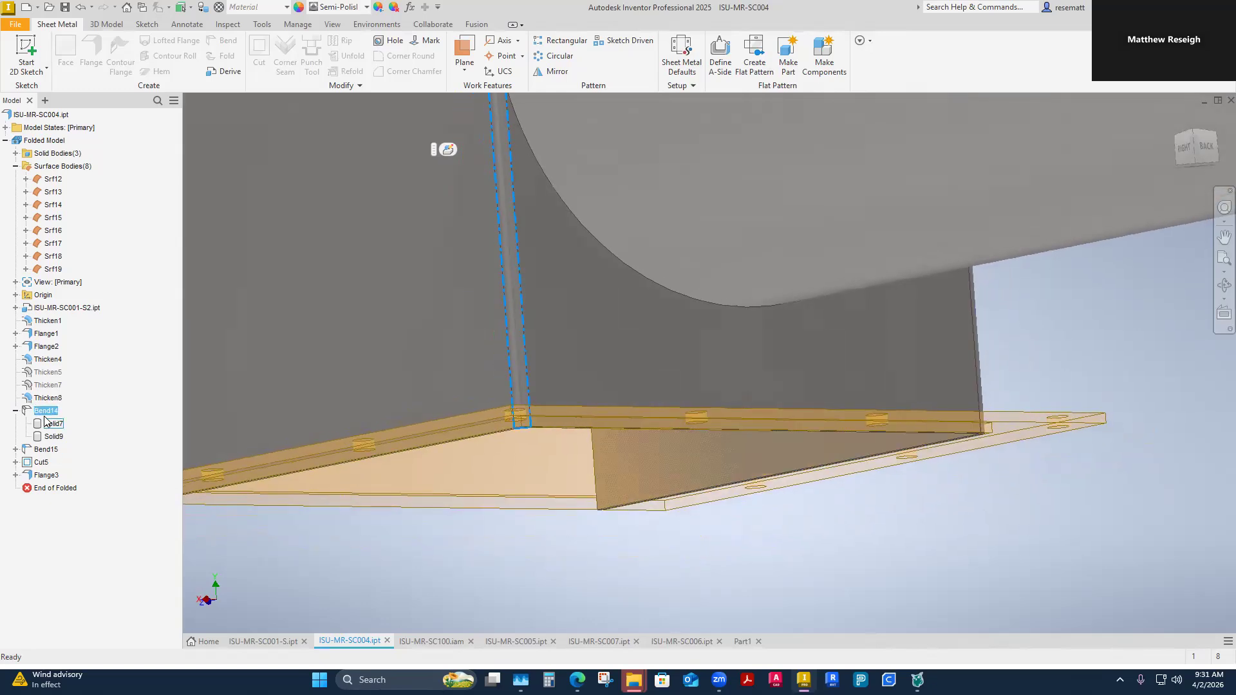
{"action": "right_click", "coordinate": [45, 415]}
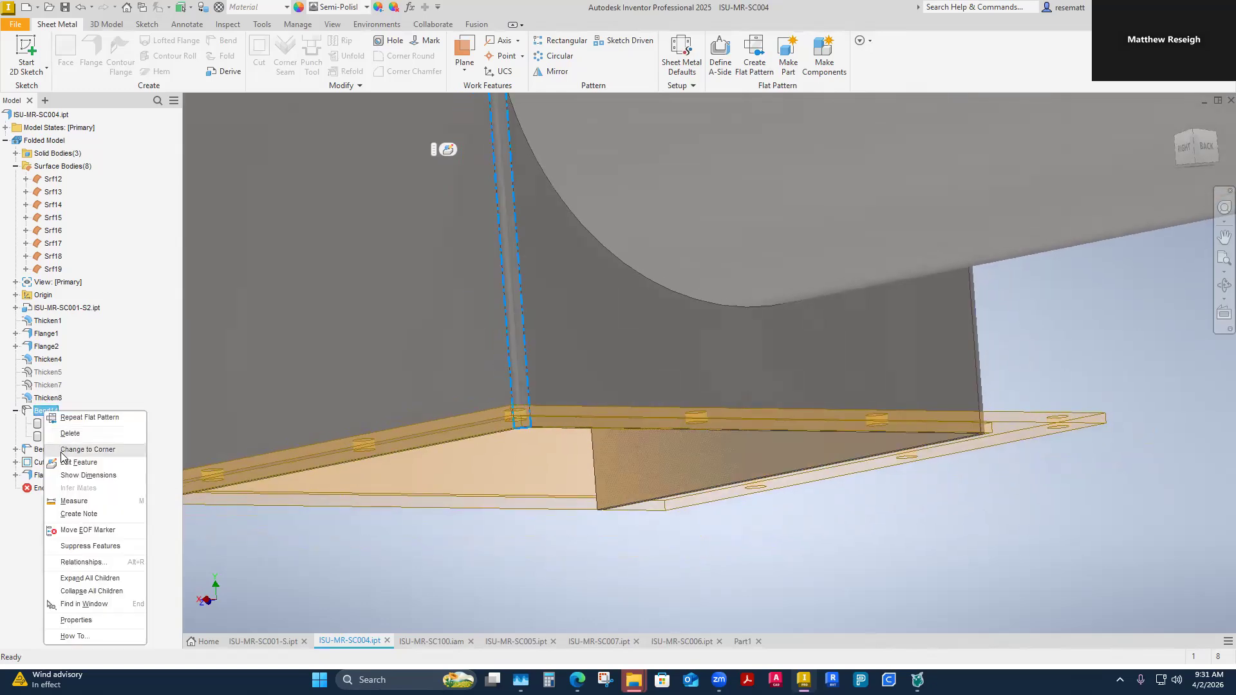
{"action": "left_click", "coordinate": [78, 462]}
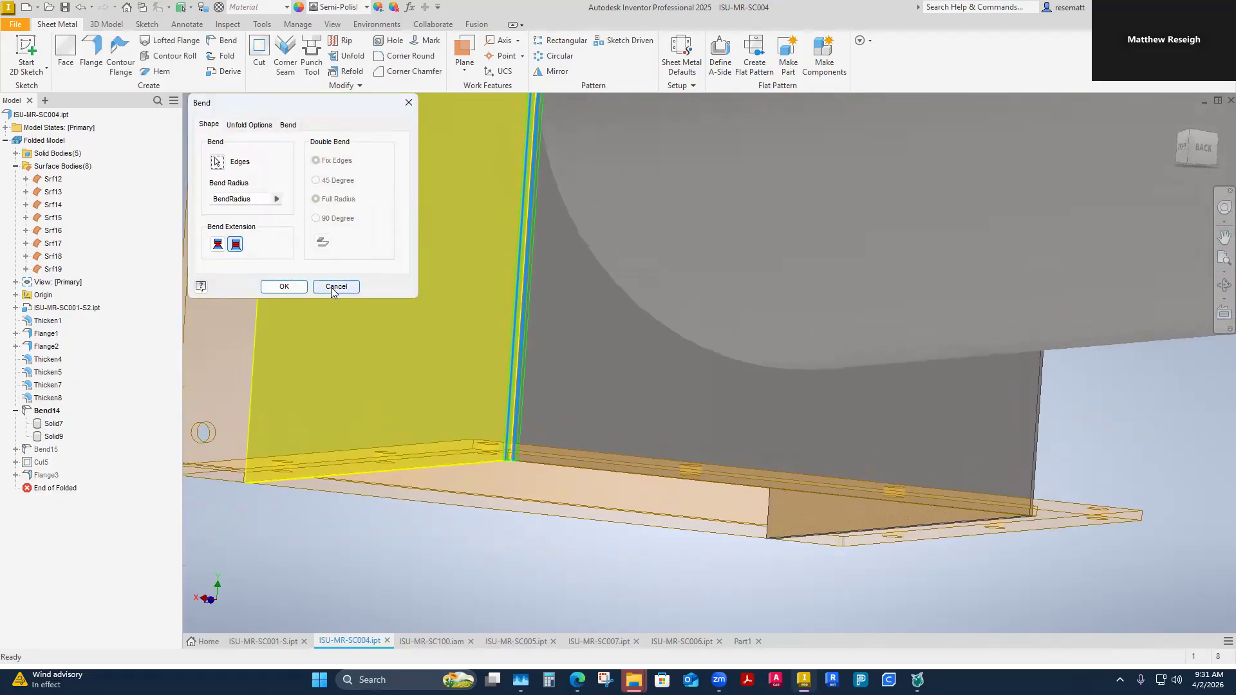
{"action": "left_click", "coordinate": [336, 287]}
Step: Try deleting Bend14 while keeping its dependent sketches and features, and undo the deletion
{"action": "right_click", "coordinate": [41, 414]}
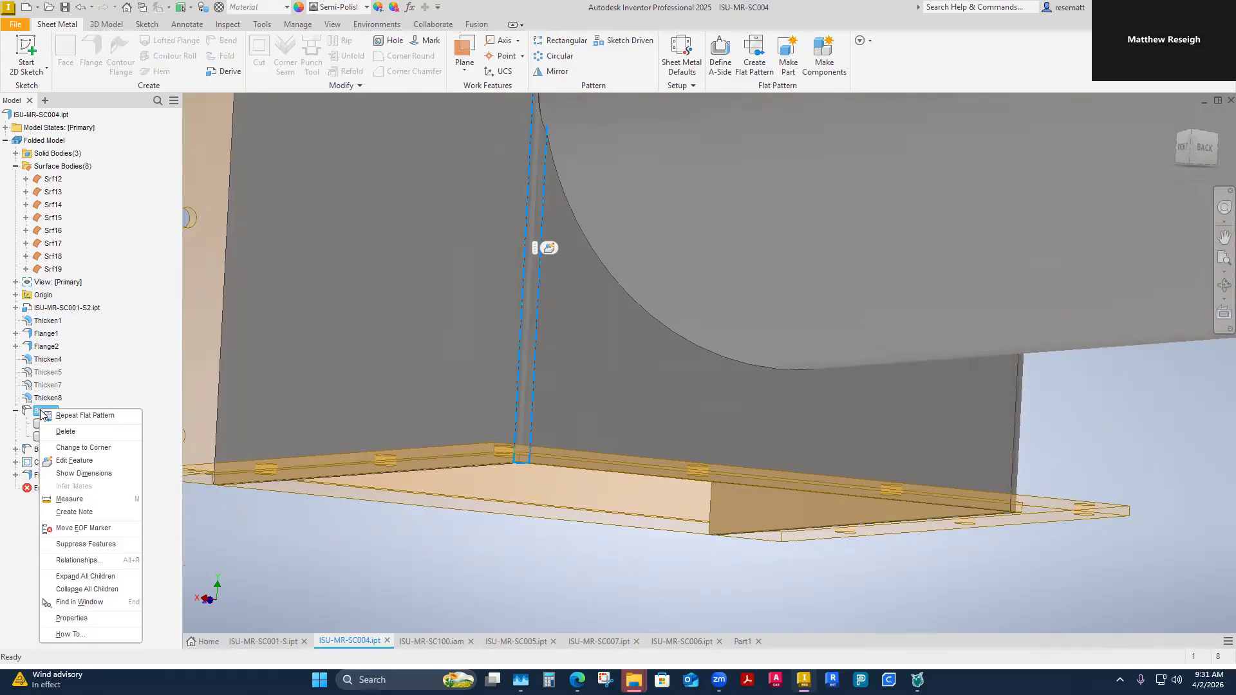
{"action": "left_click", "coordinate": [76, 435]}
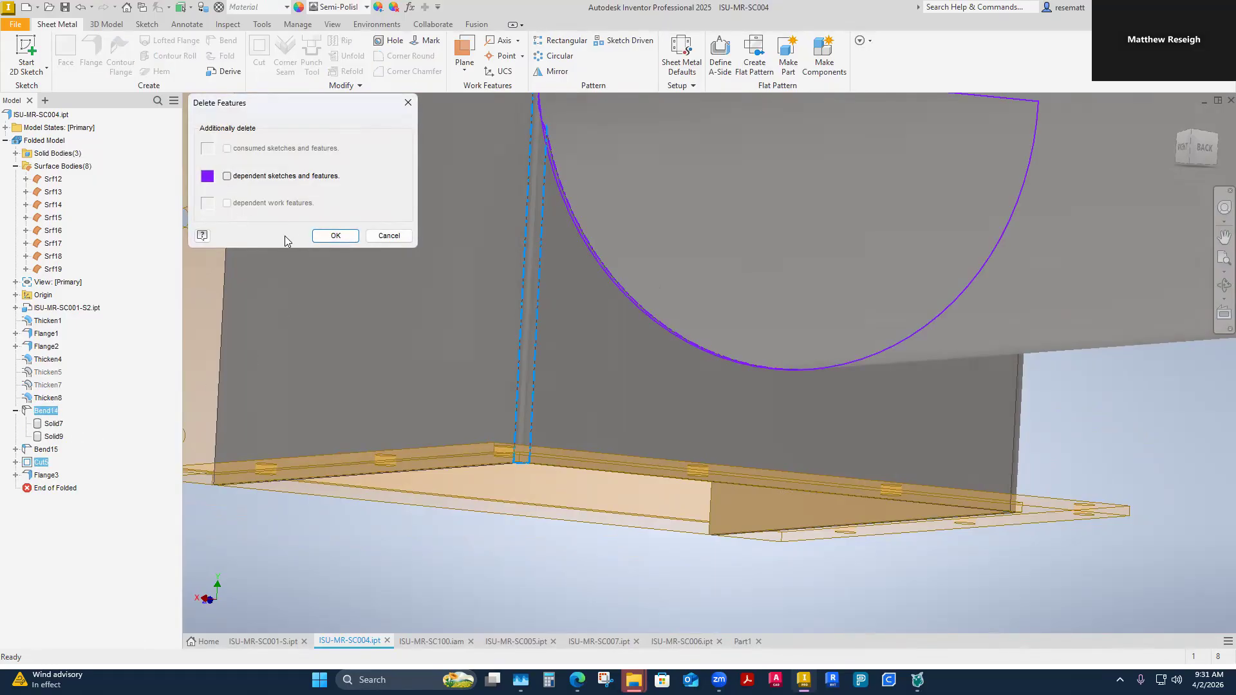
{"action": "left_click", "coordinate": [336, 235]}
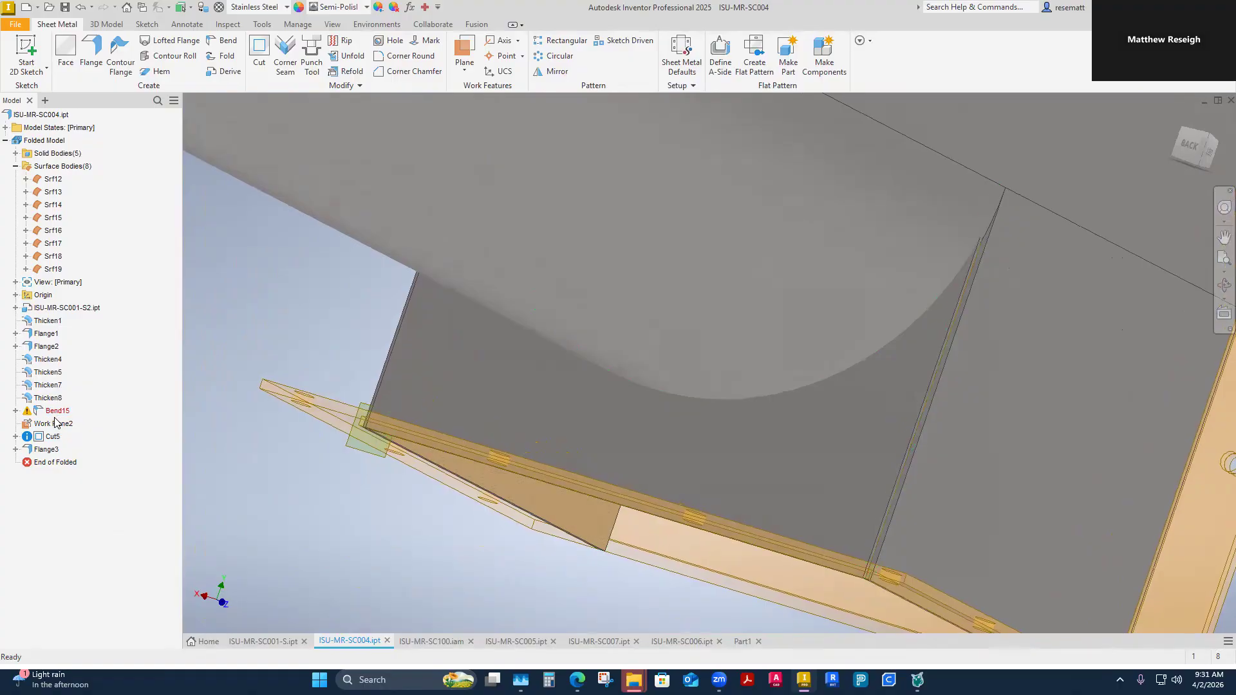
{"action": "left_click", "coordinate": [81, 9]}
{"action": "left_click", "coordinate": [81, 9]}
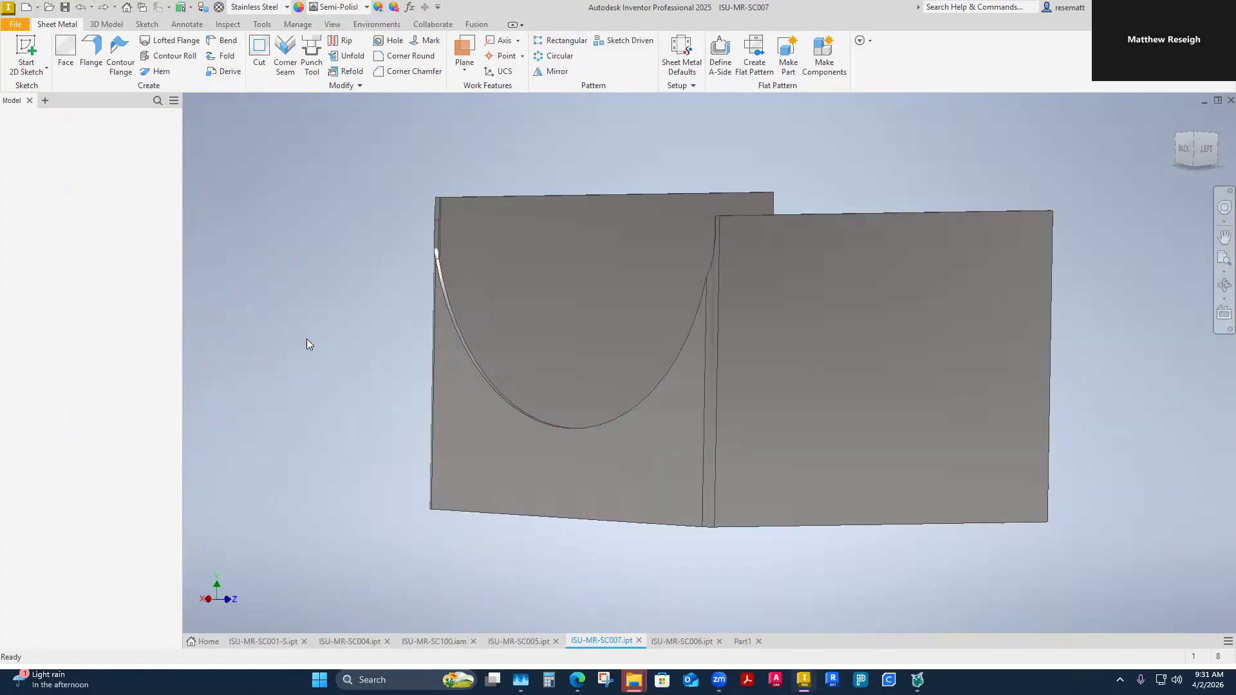
{"action": "left_click", "coordinate": [103, 9]}
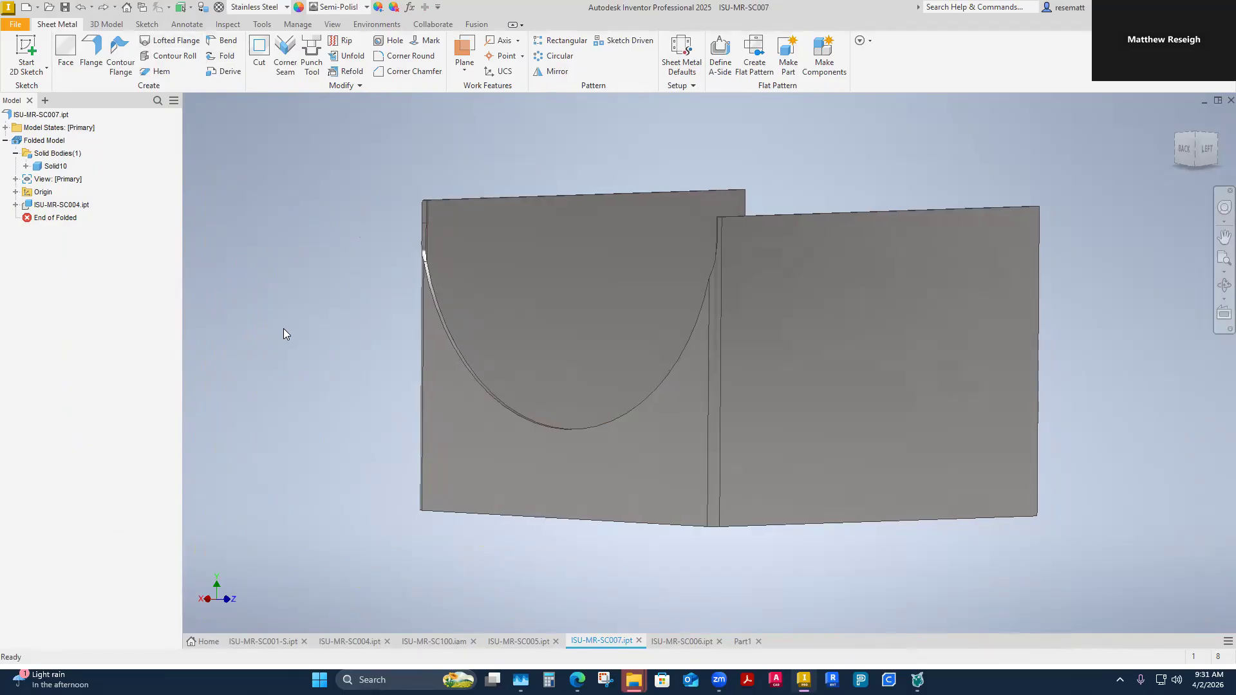
Step: Redefine Bend14 in ISU-MR-SC004 by reselecting the pair of wall edges at the chute corner, and accept the edit
{"action": "left_click", "coordinate": [347, 640]}
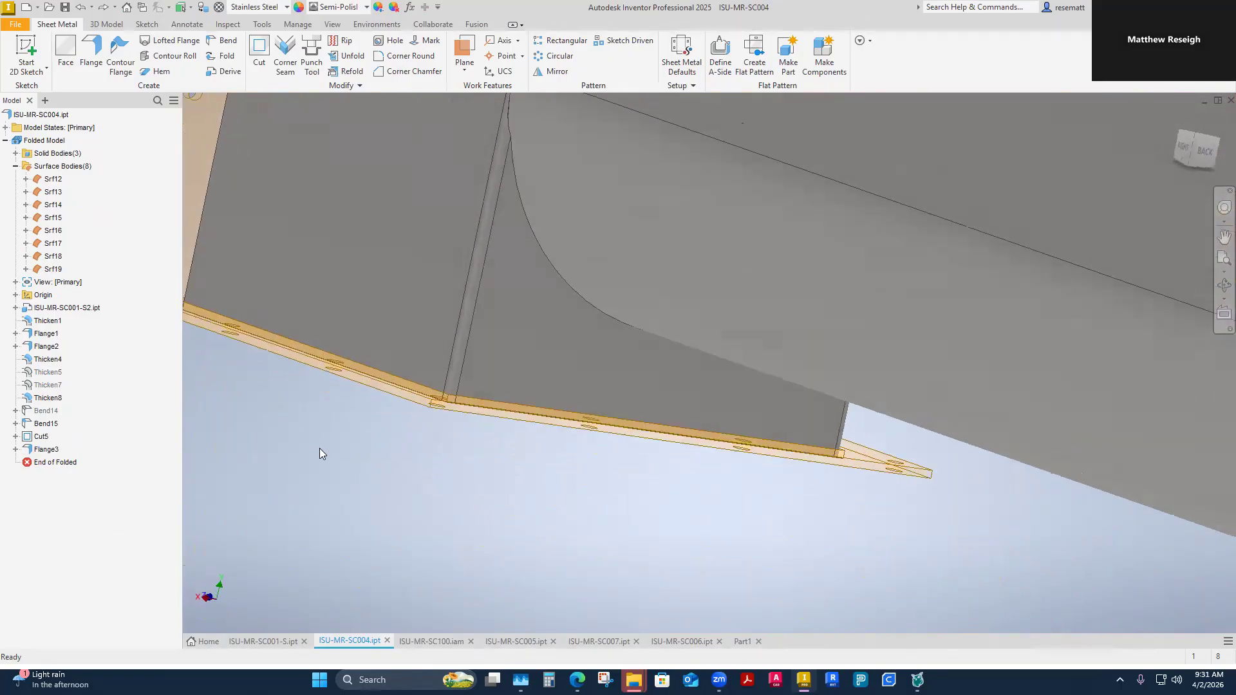
{"action": "left_click", "coordinate": [16, 411]}
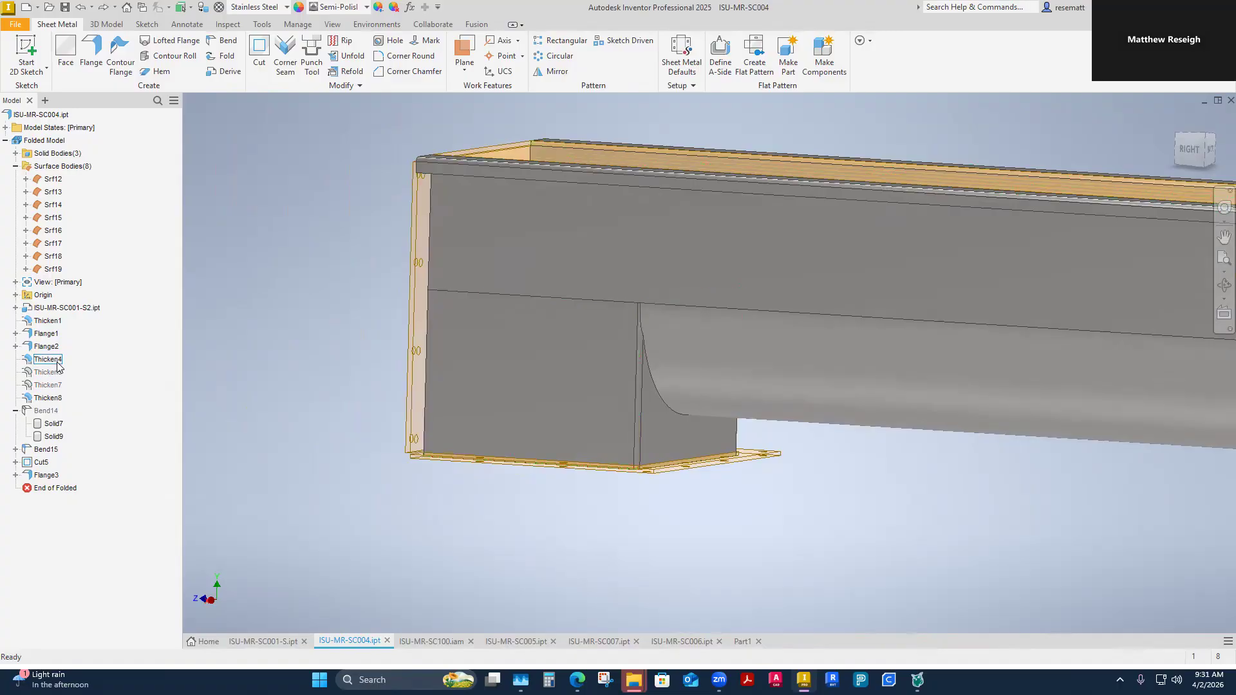
{"action": "right_click", "coordinate": [43, 413]}
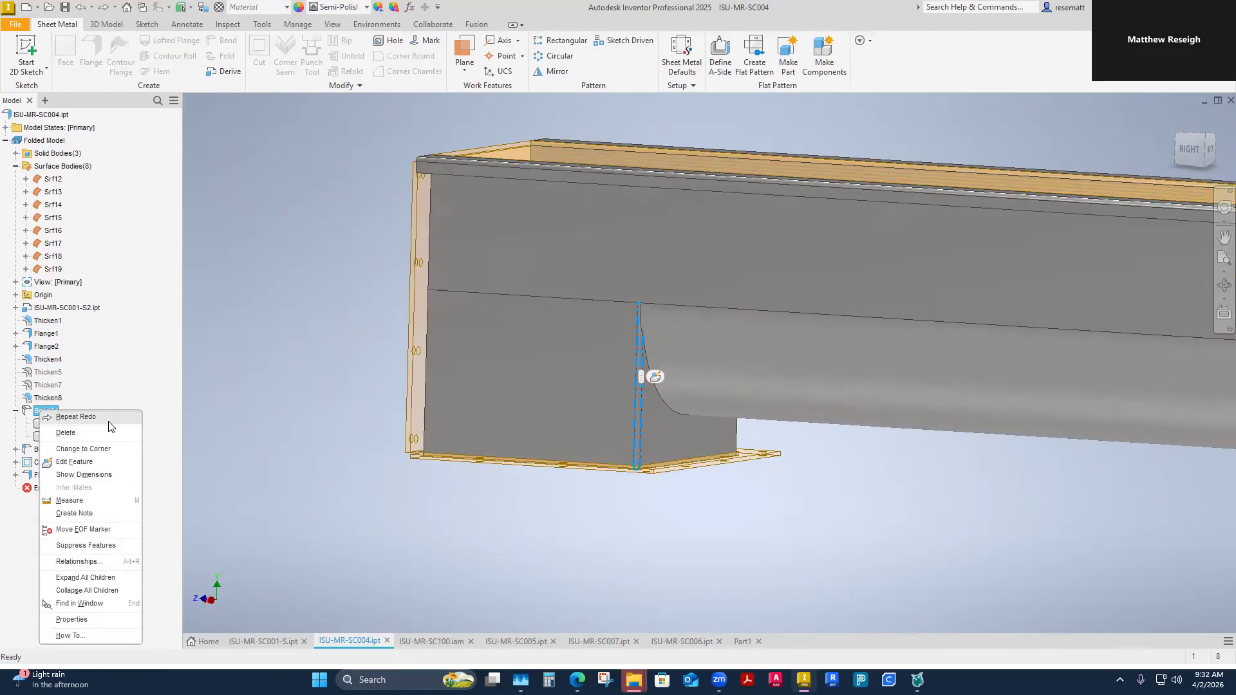
{"action": "left_click", "coordinate": [71, 462]}
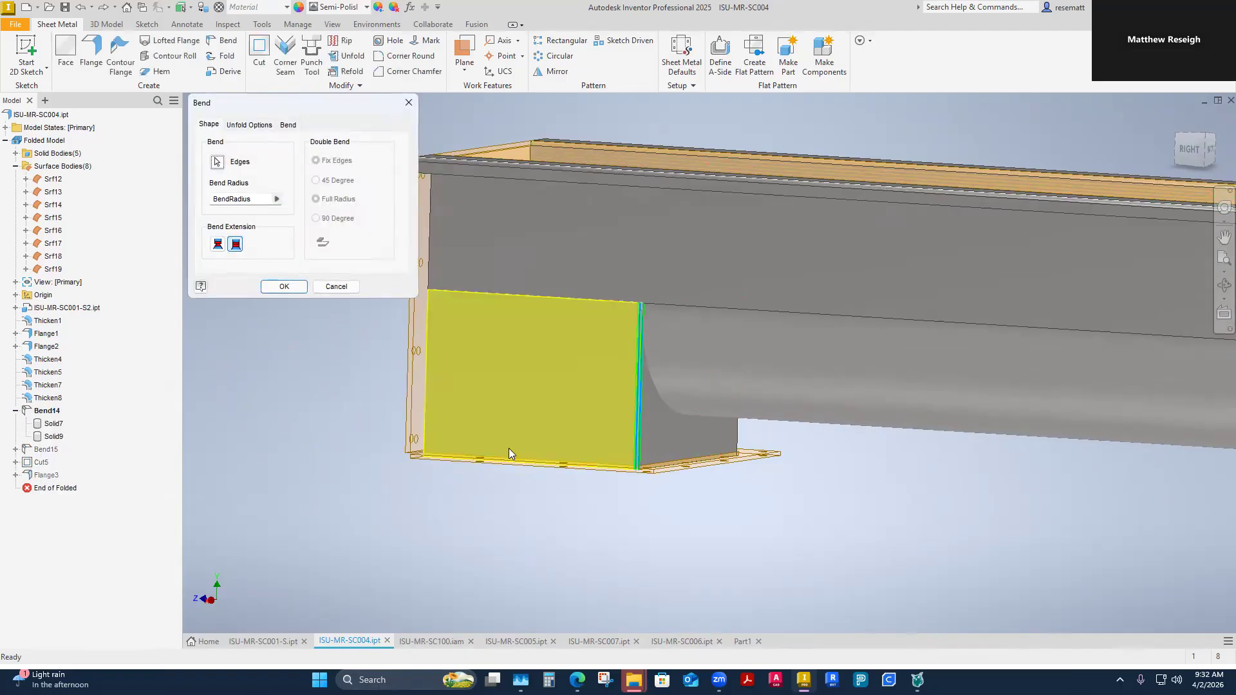
{"action": "left_click", "coordinate": [639, 441]}
{"action": "scroll", "coordinate": [646, 464], "scroll_direction": "up", "scroll_amount": 5}
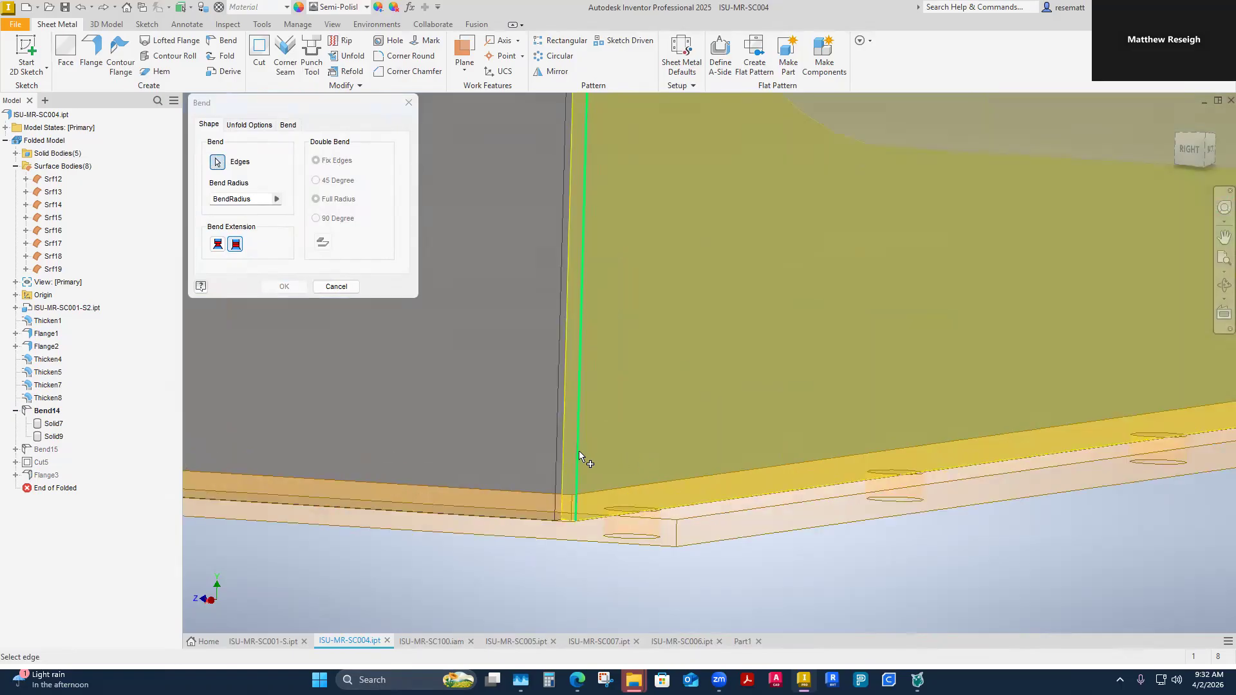
{"action": "middle_click_drag", "start_coordinate": [424, 511], "coordinate": [572, 329], "text": "shift"}
{"action": "left_click", "coordinate": [217, 168]}
{"action": "middle_click_drag", "start_coordinate": [451, 271], "coordinate": [630, 419], "text": "shift"}
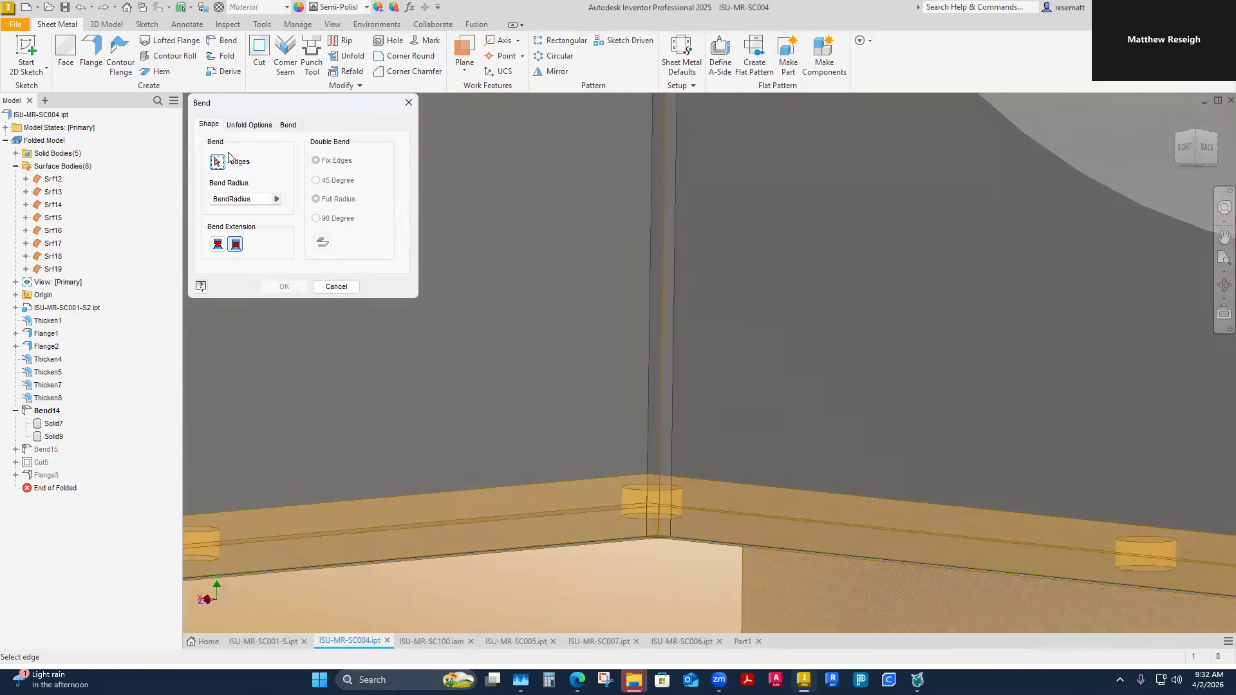
{"action": "left_click", "coordinate": [670, 412]}
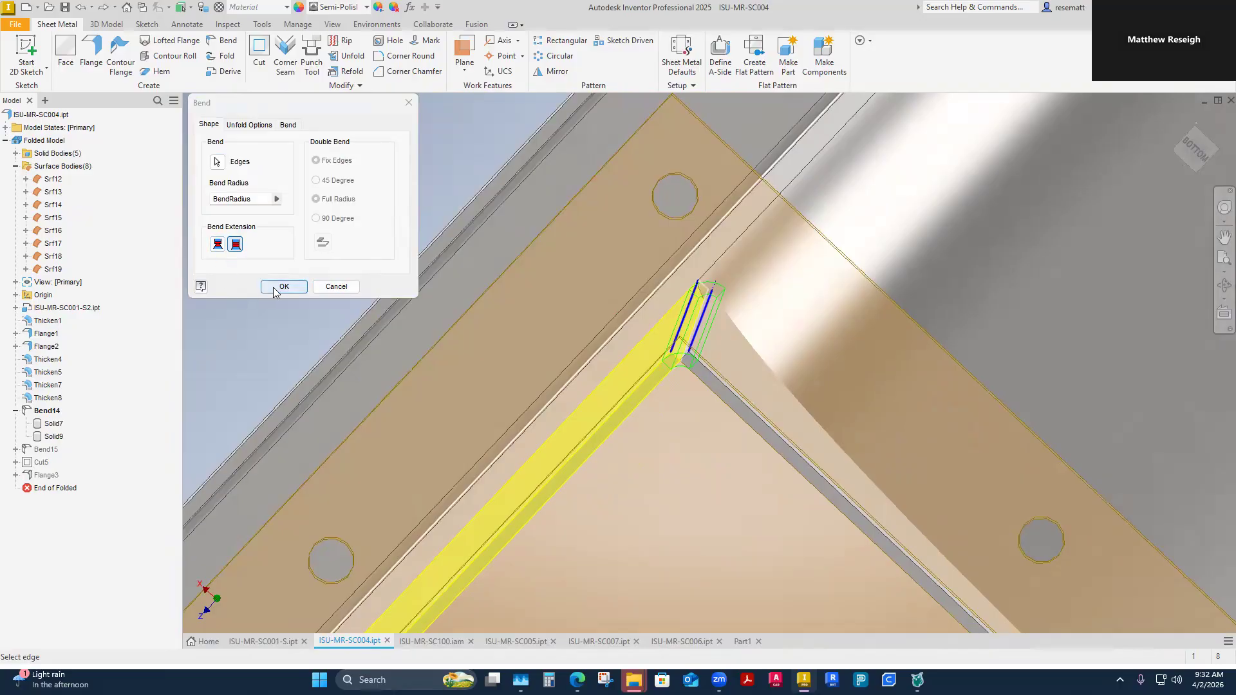
{"action": "left_click", "coordinate": [282, 287]}
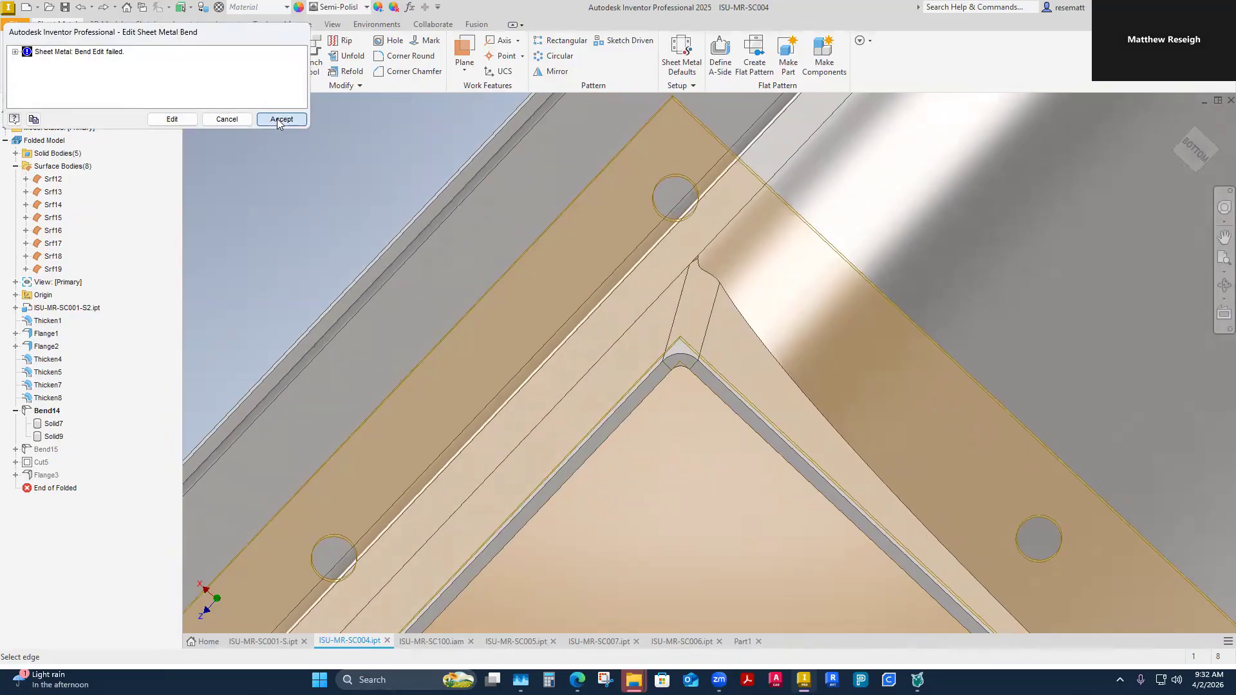
{"action": "left_click", "coordinate": [279, 119]}
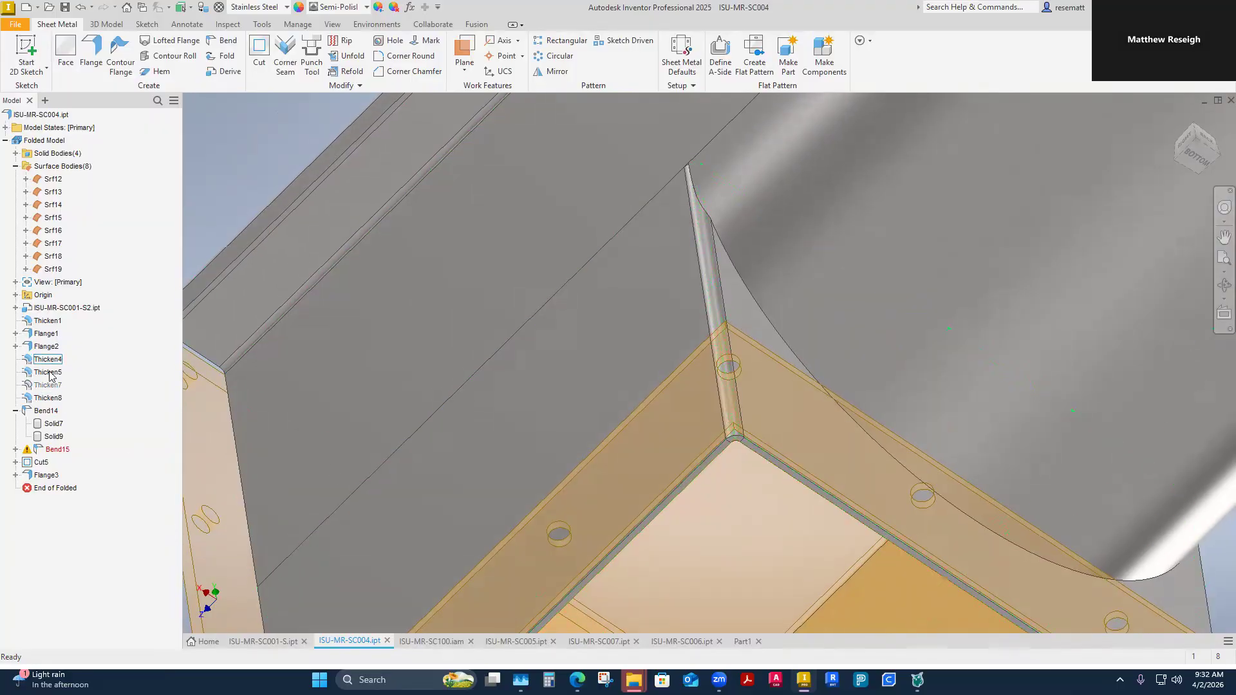
Step: Redefine Bend15 at the chute's opposite corner by reselecting the two adjoining wall edges
{"action": "scroll", "coordinate": [636, 509], "scroll_direction": "down", "scroll_amount": 5}
{"action": "middle_click_drag", "start_coordinate": [636, 504], "coordinate": [586, 509], "text": "shift"}
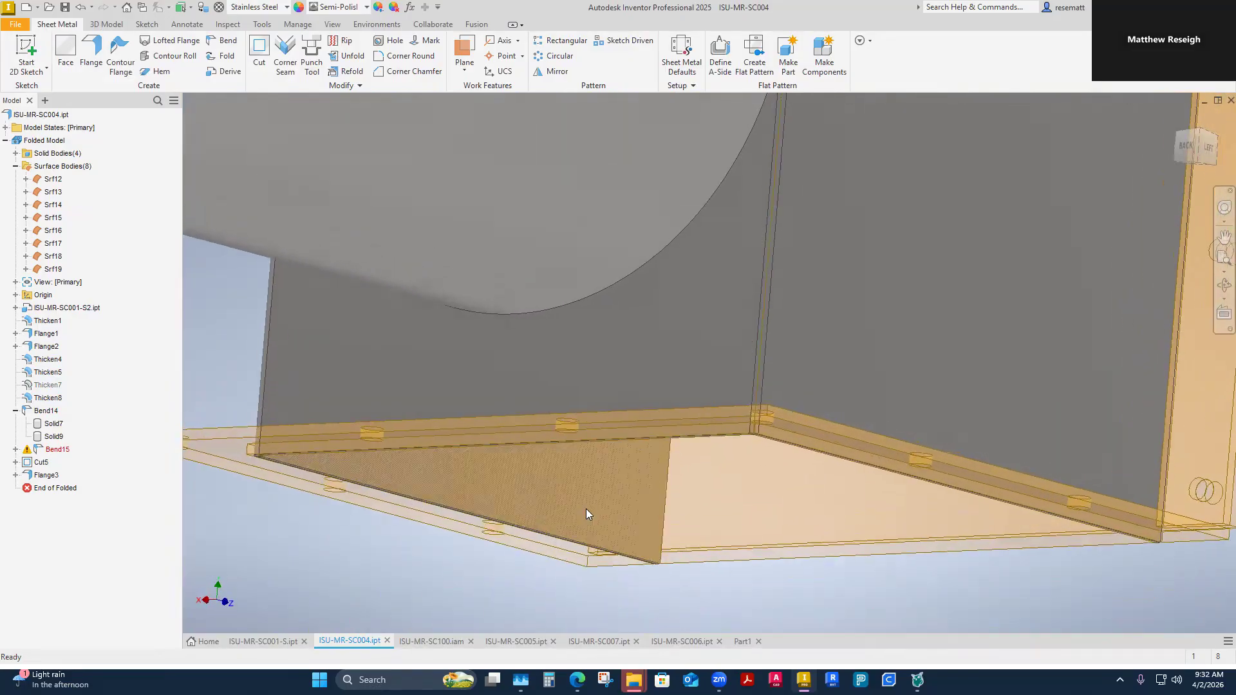
{"action": "right_click", "coordinate": [55, 451]}
{"action": "left_click", "coordinate": [89, 478]}
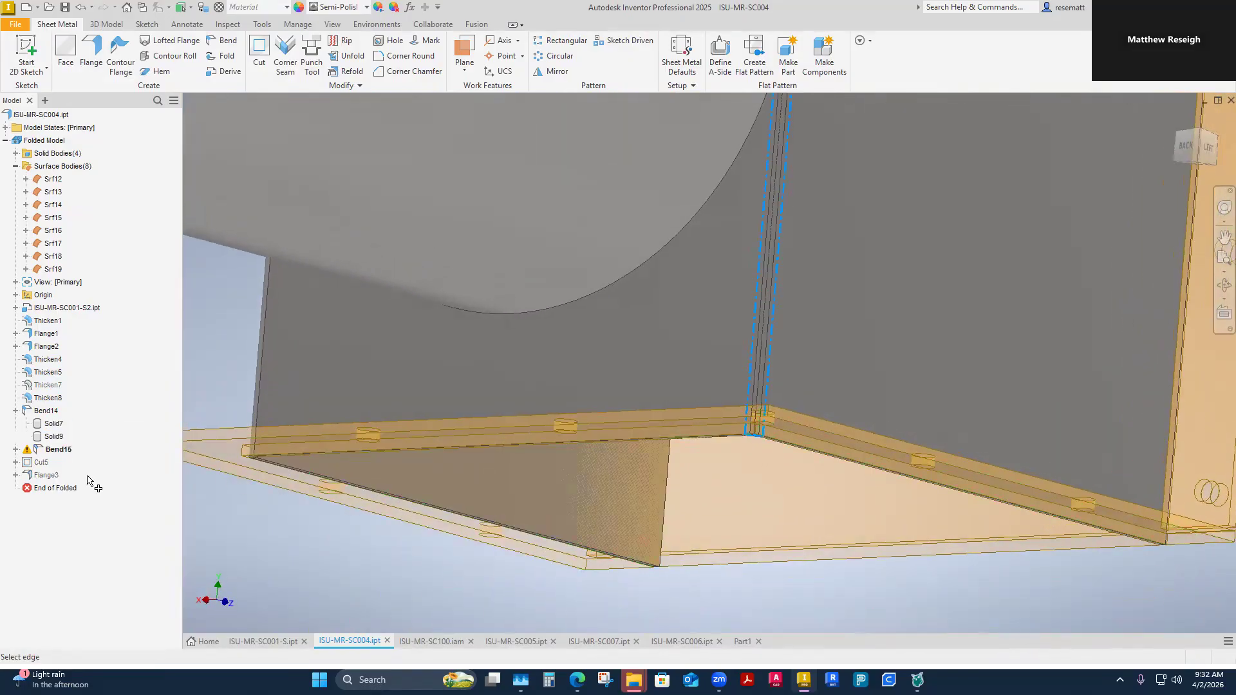
{"action": "scroll", "coordinate": [737, 315], "scroll_direction": "up", "scroll_amount": 6}
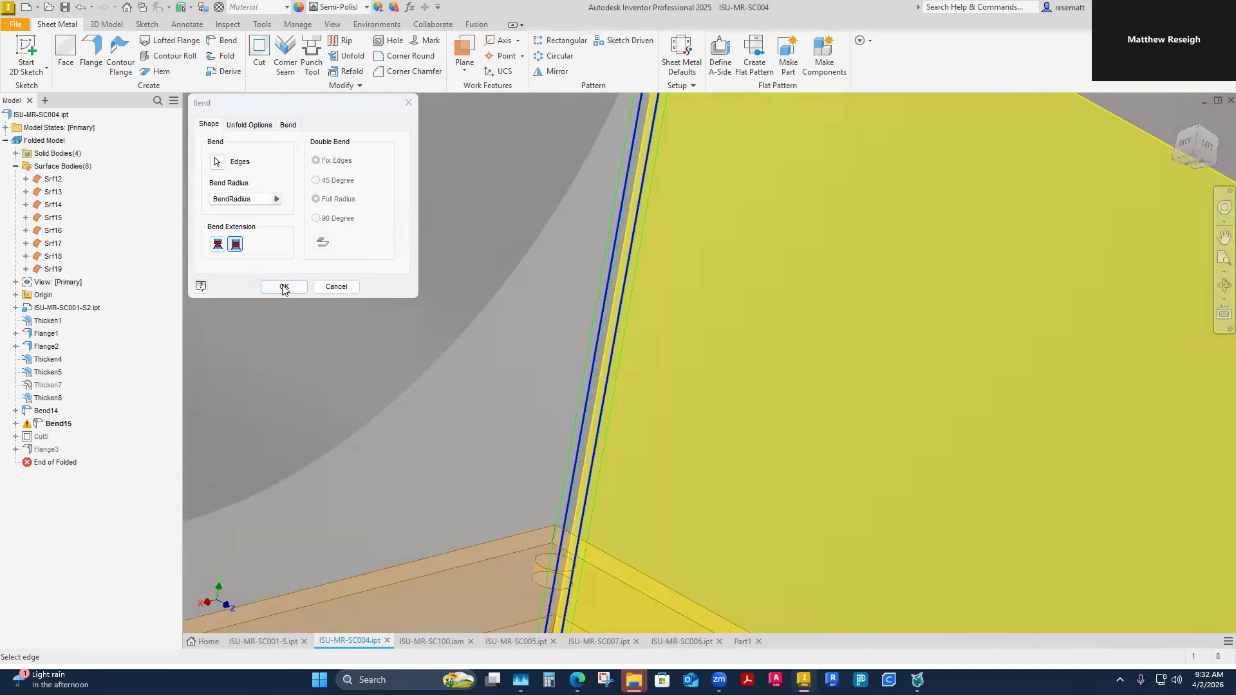
{"action": "left_click", "coordinate": [284, 287]}
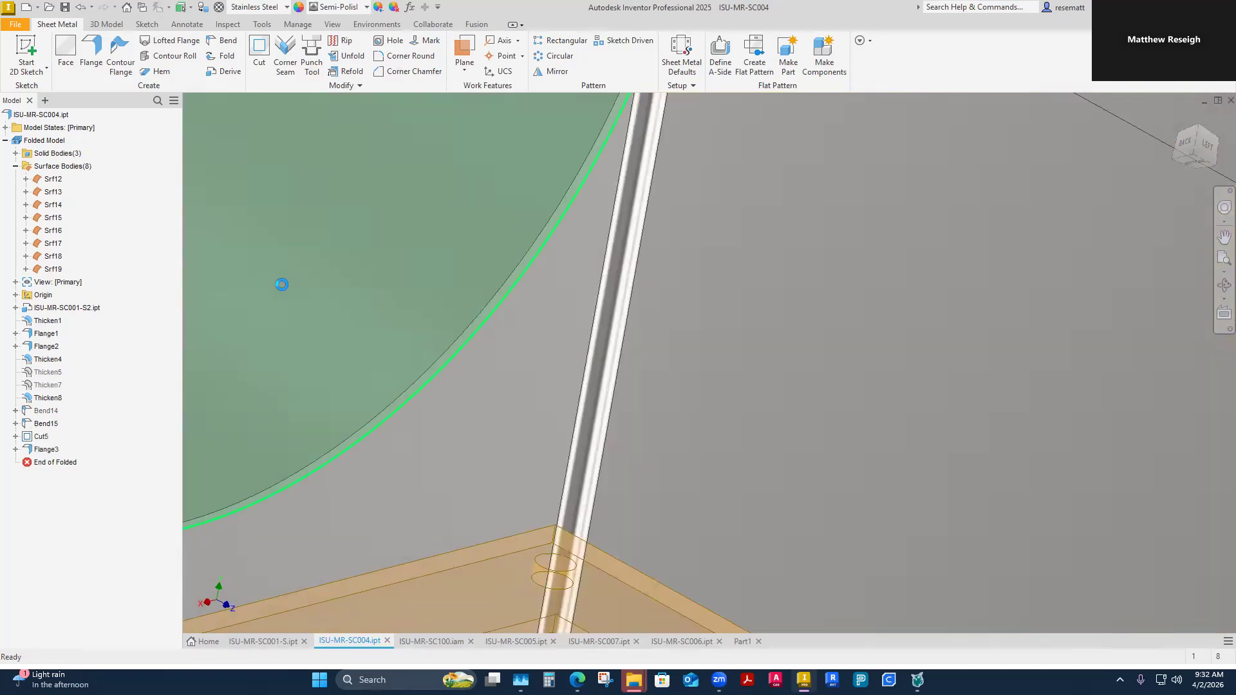
Step: Examine Bend14's source solids and the Thicken1, Thicken4, Thicken5 and Thicken8 features to identify which chute wall each one forms
{"action": "left_click", "coordinate": [17, 411]}
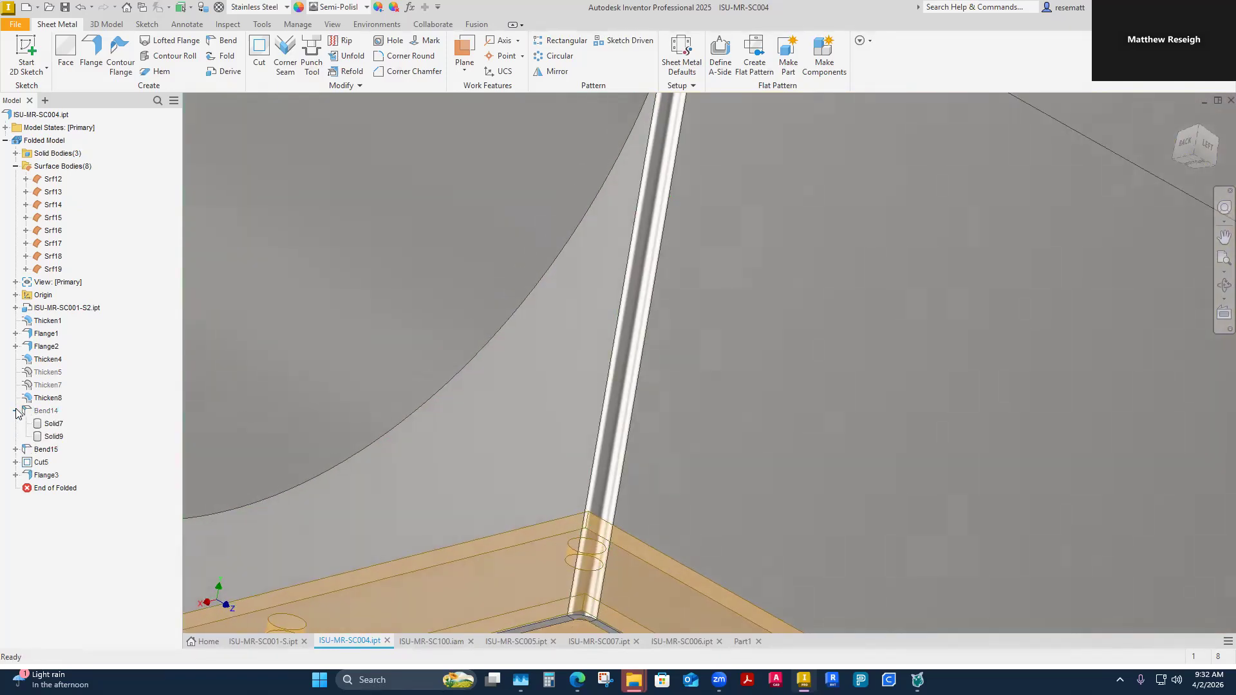
{"action": "left_click", "coordinate": [54, 436]}
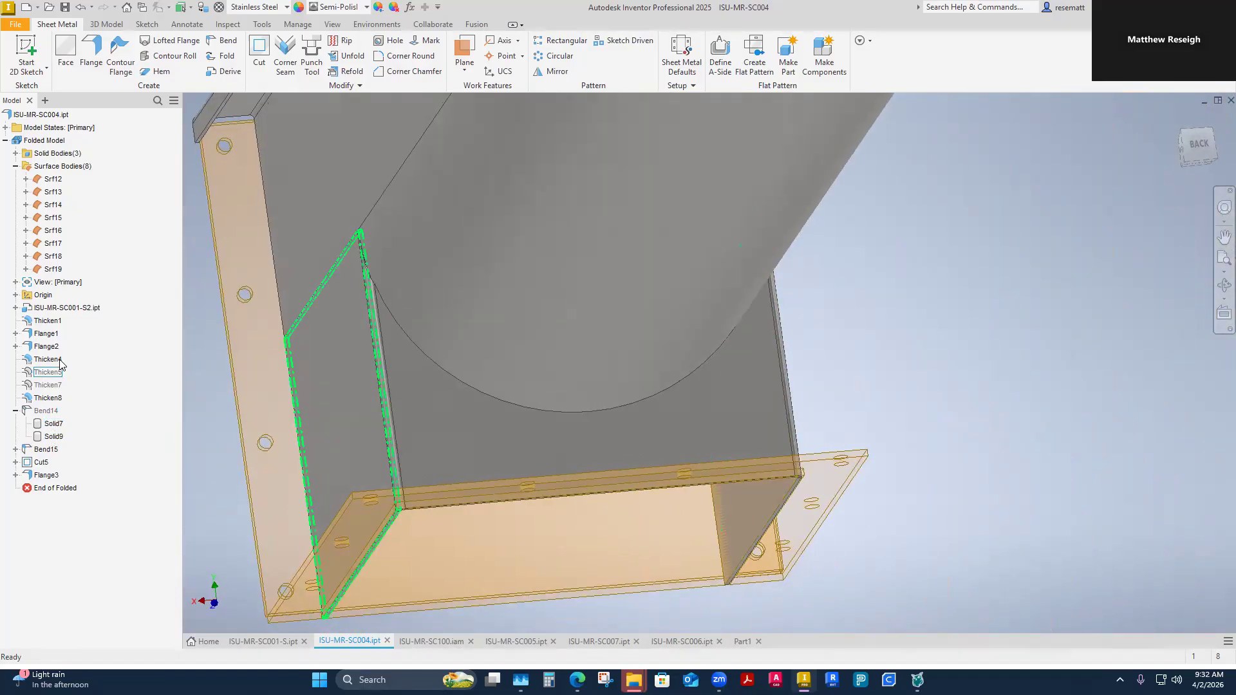
{"action": "left_click", "coordinate": [47, 321]}
{"action": "left_click", "coordinate": [47, 359]}
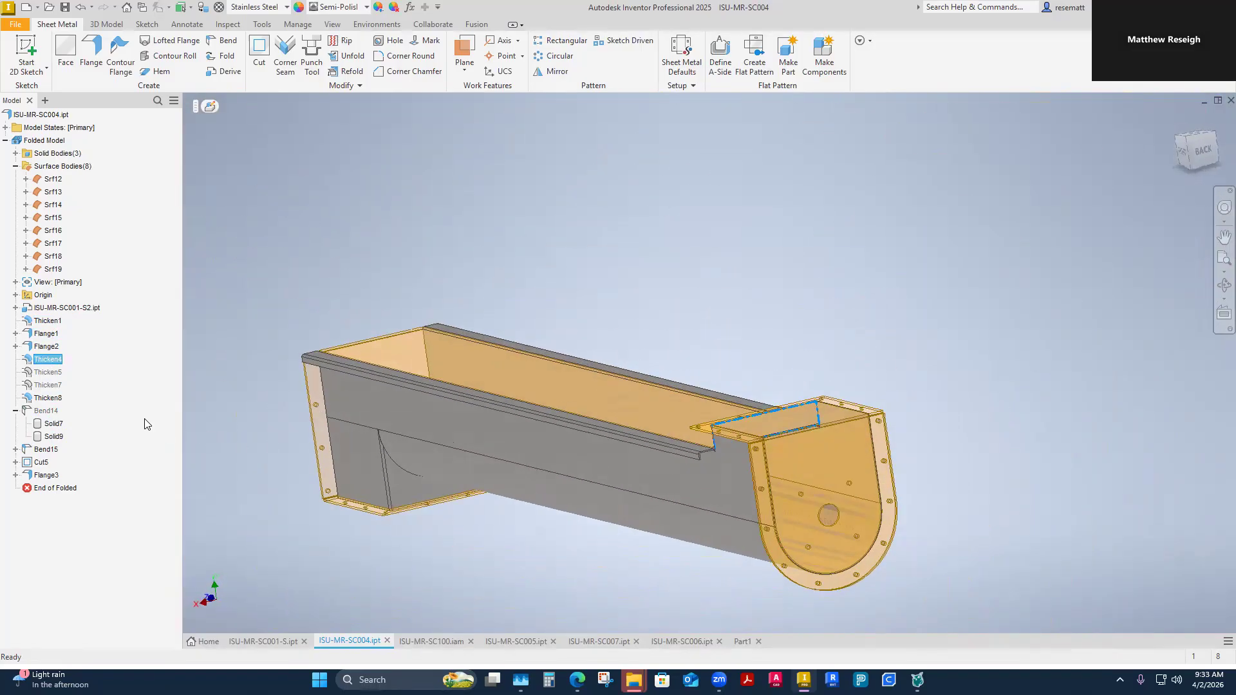
{"action": "left_click", "coordinate": [51, 400]}
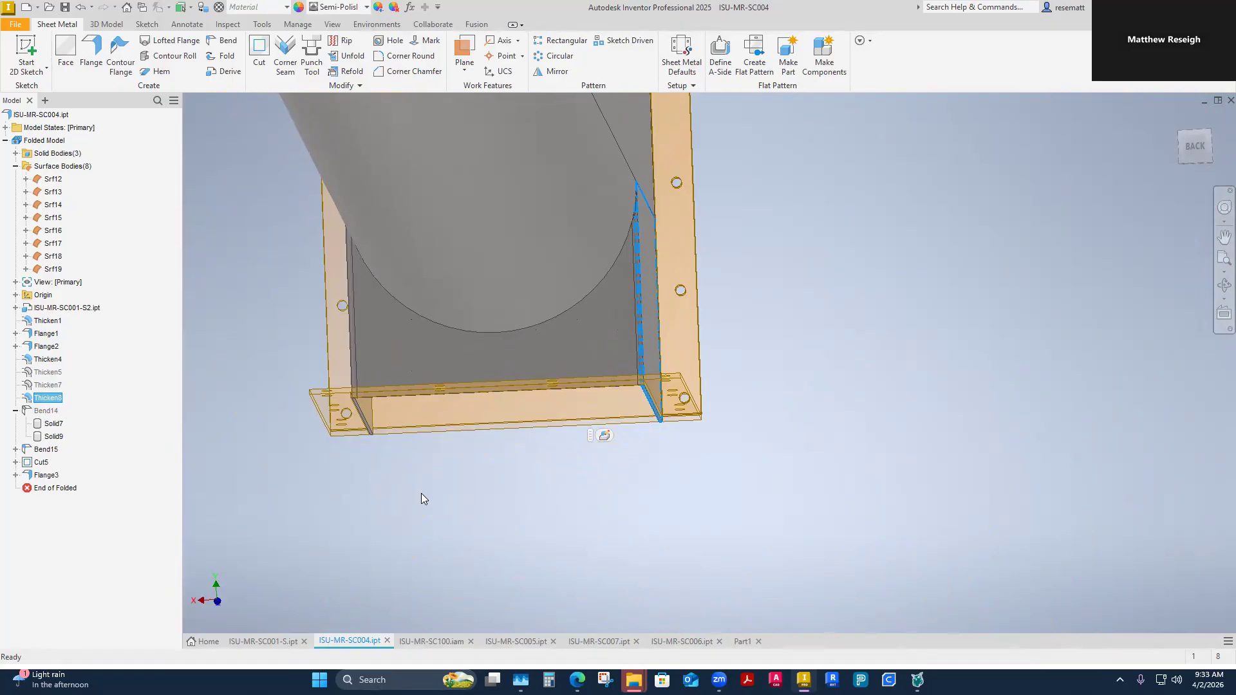
{"action": "left_click", "coordinate": [247, 472]}
{"action": "left_click", "coordinate": [50, 373]}
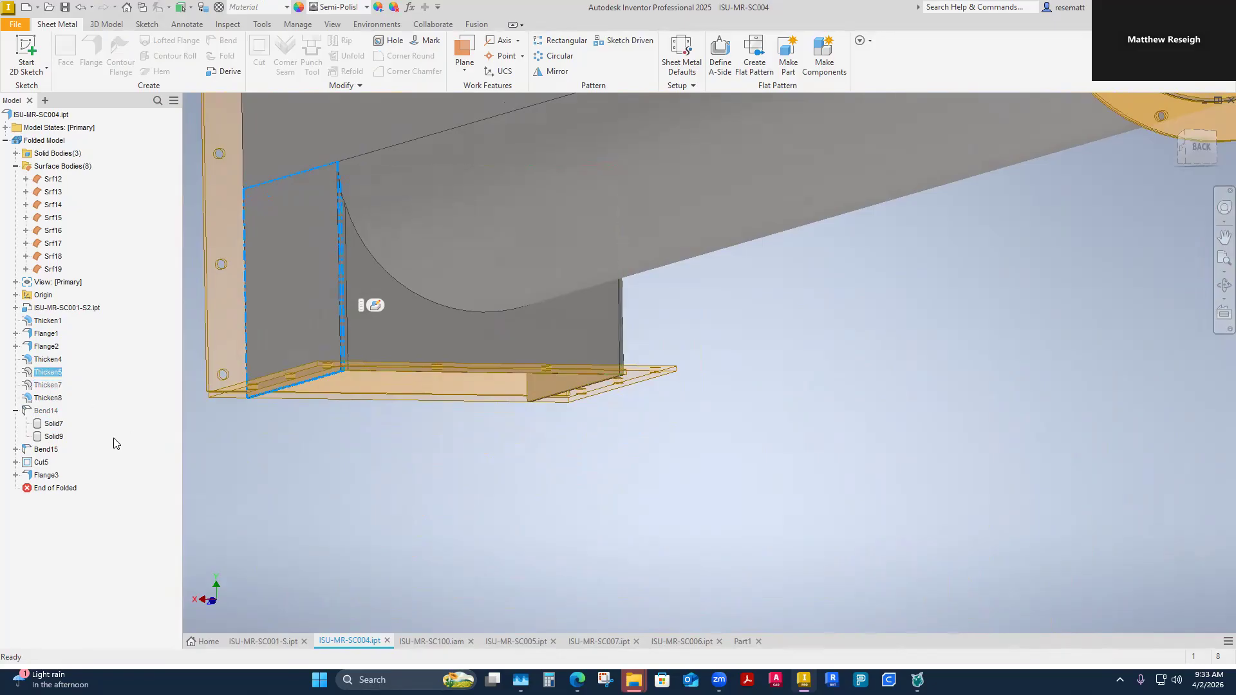
{"action": "left_click", "coordinate": [386, 479]}
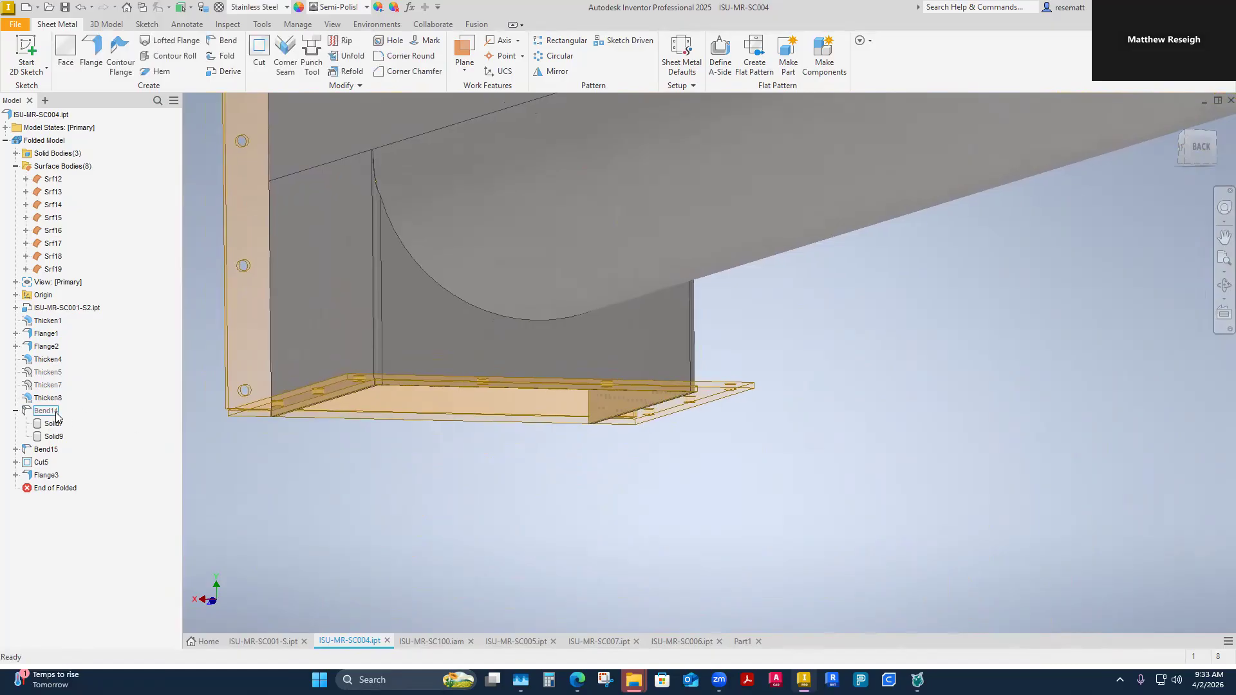
Step: Roll the folded model back to just after Bend14 and reorder Thicken8 below Bend14
{"action": "left_click_drag", "start_coordinate": [57, 484], "coordinate": [58, 411]}
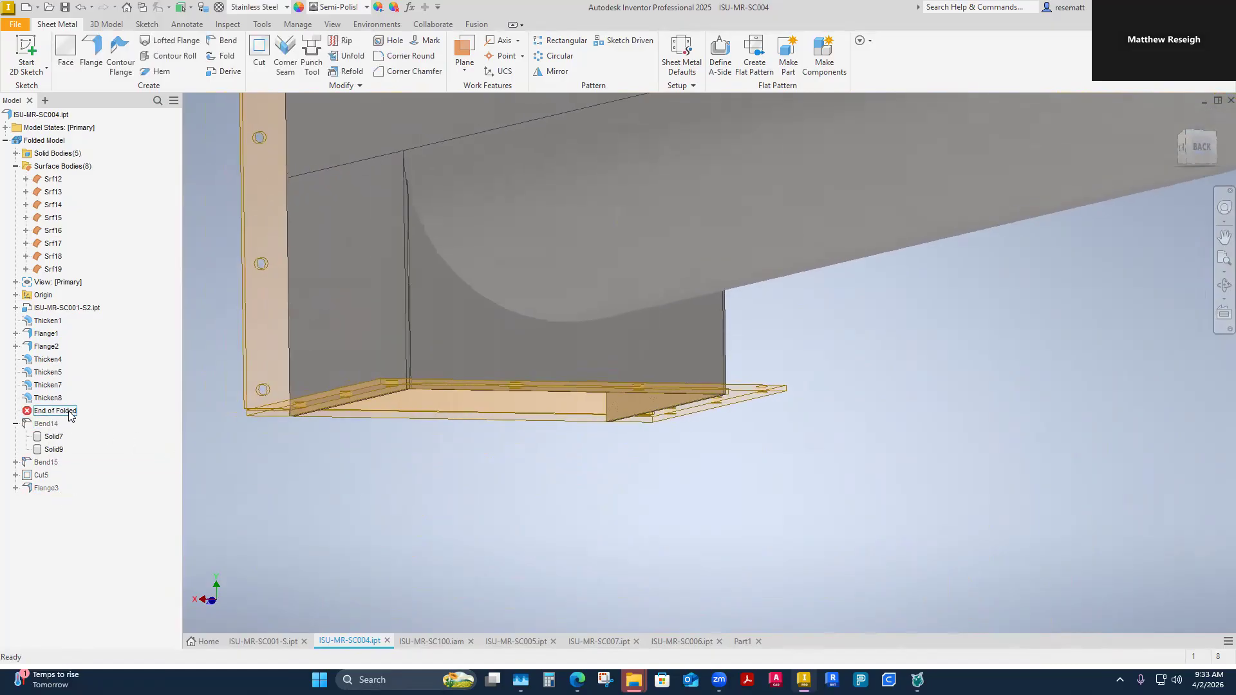
{"action": "left_click_drag", "start_coordinate": [69, 416], "coordinate": [72, 450]}
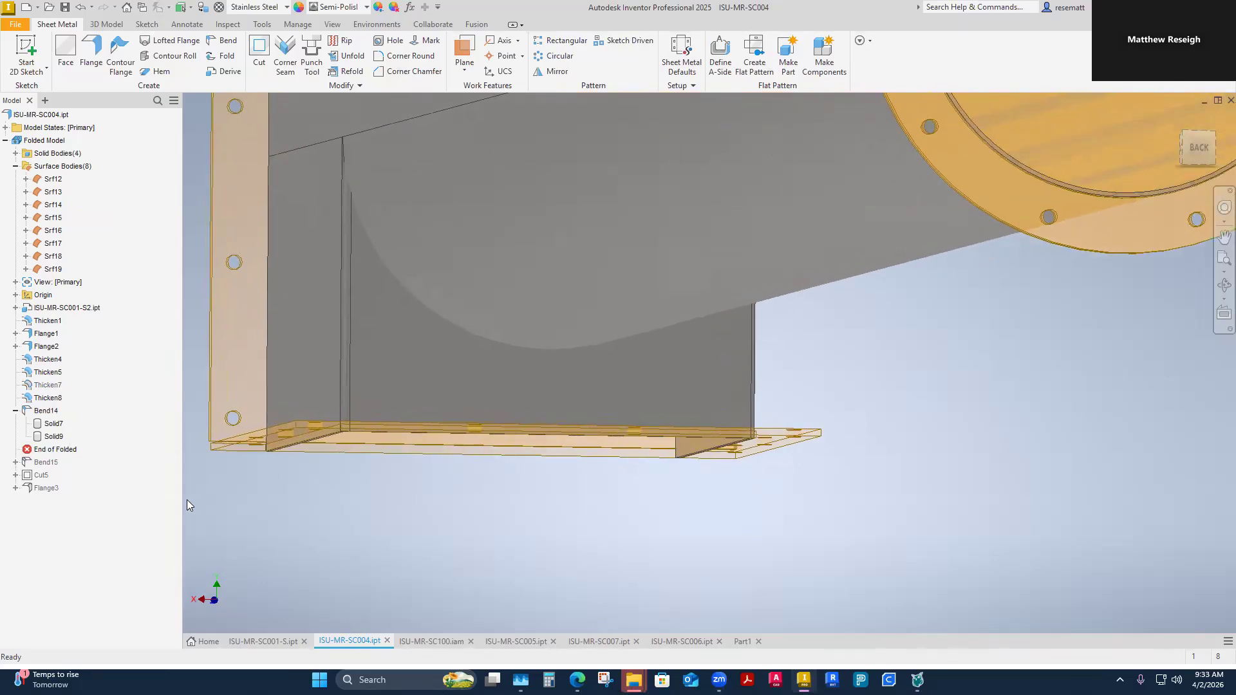
{"action": "left_click", "coordinate": [15, 411]}
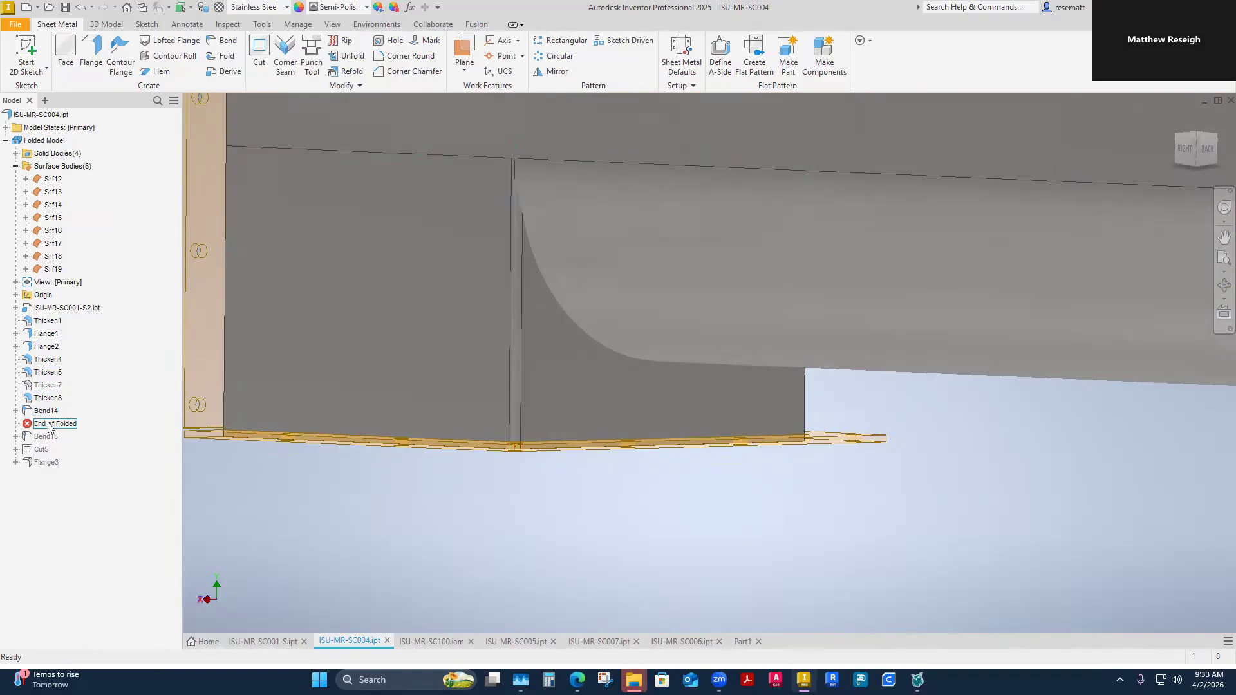
{"action": "left_click_drag", "start_coordinate": [47, 401], "coordinate": [48, 415]}
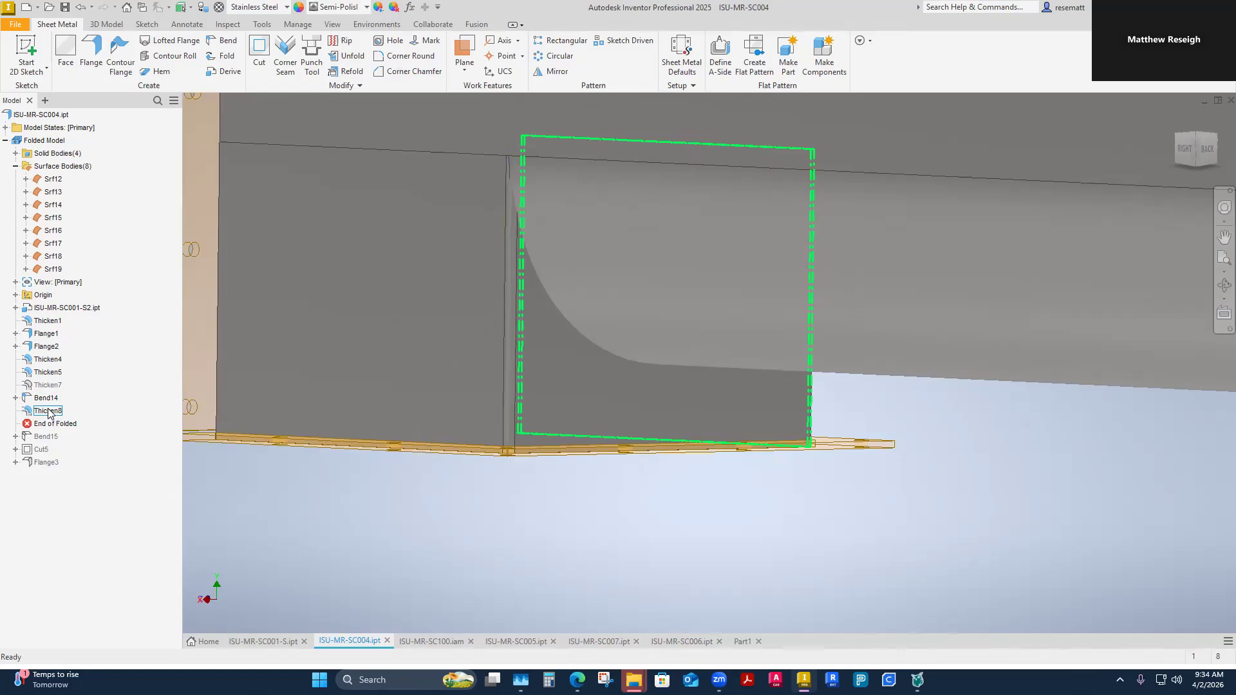
Step: Roll the model forward to include Bend15 and redefine that bend by reselecting the two adjoining wall edges at the chute corner
{"action": "left_click_drag", "start_coordinate": [49, 417], "coordinate": [48, 445]}
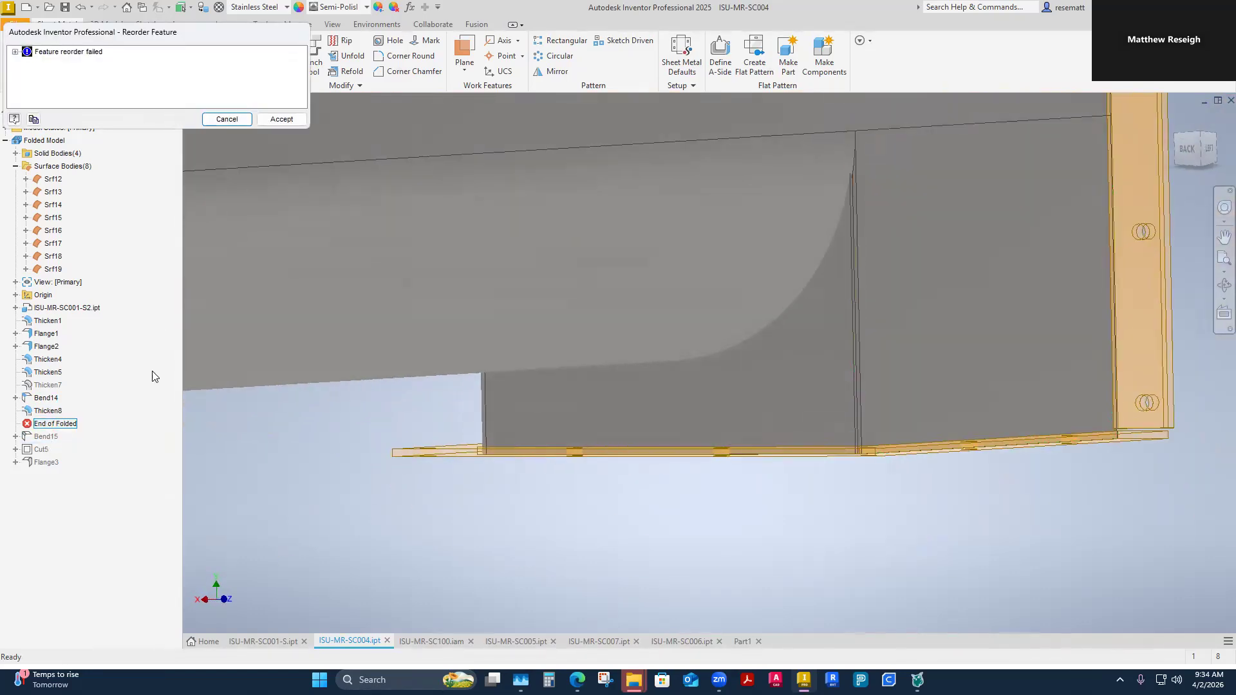
{"action": "left_click", "coordinate": [281, 119]}
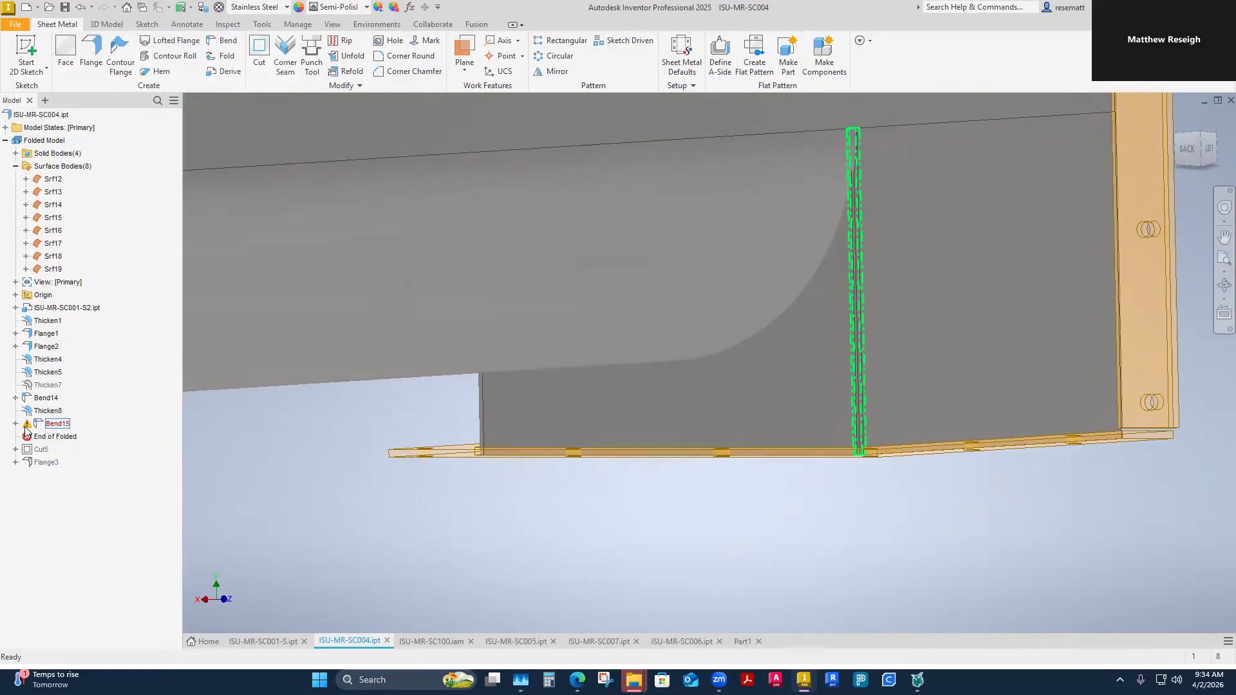
{"action": "right_click", "coordinate": [59, 424]}
{"action": "left_click", "coordinate": [98, 479]}
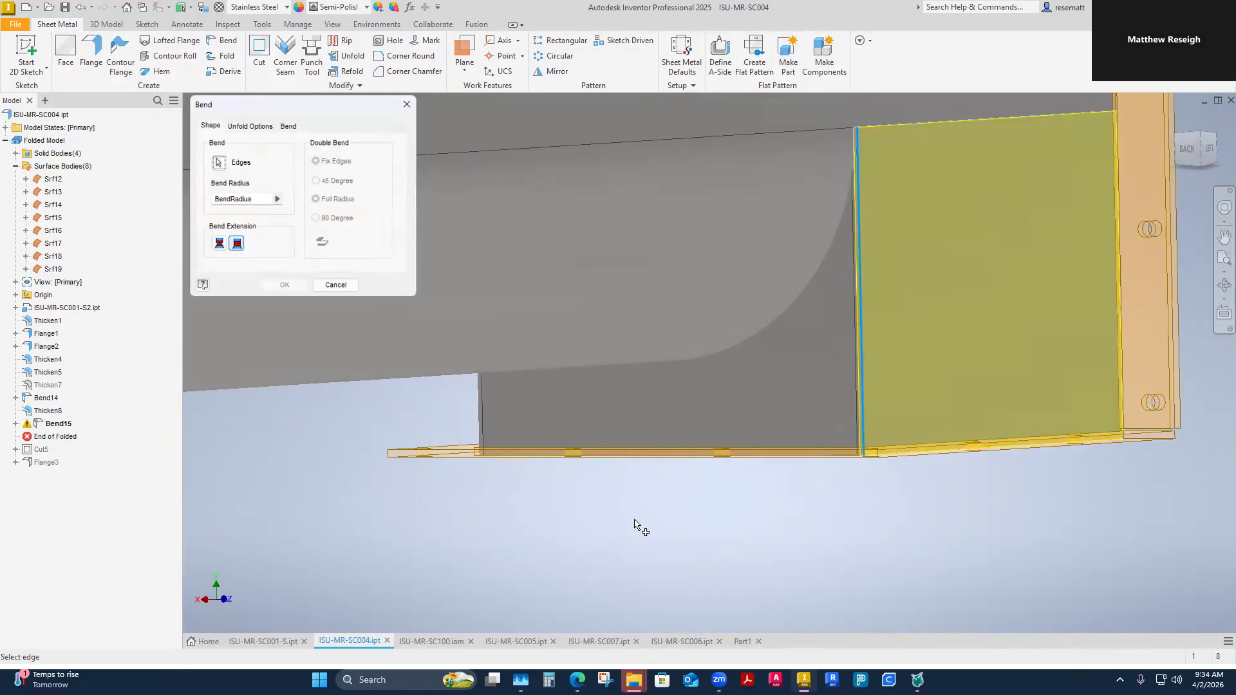
{"action": "left_click", "coordinate": [217, 163]}
{"action": "left_click", "coordinate": [852, 404]}
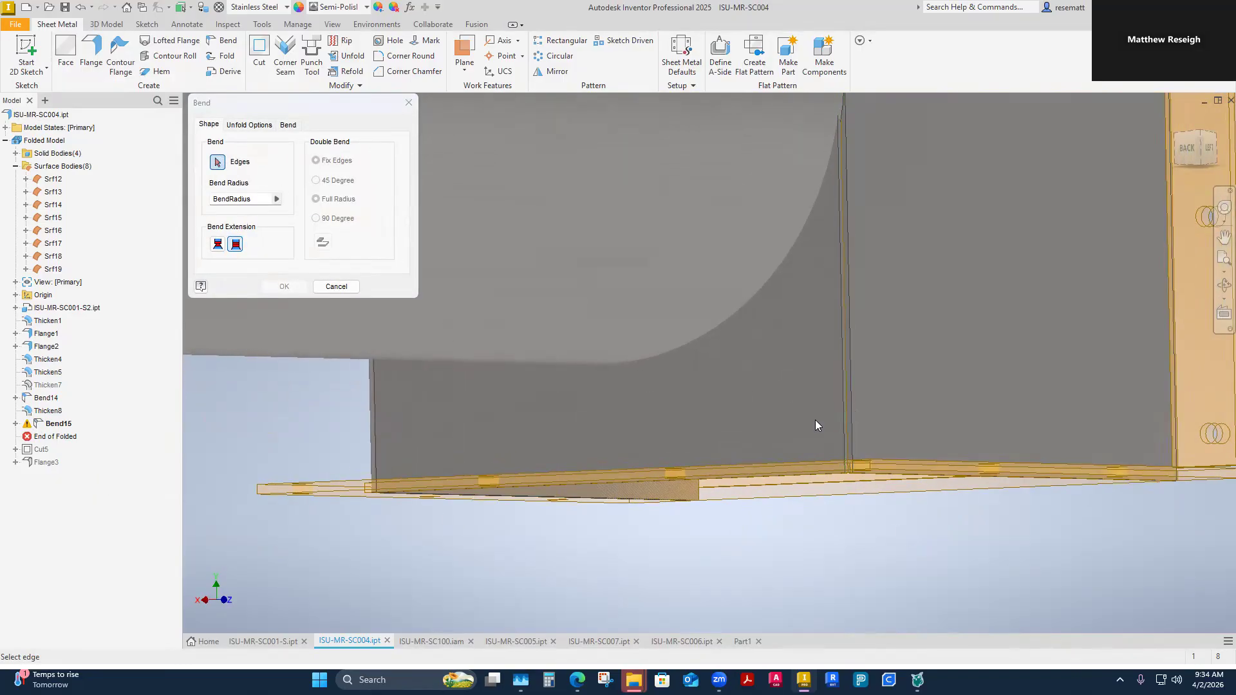
{"action": "scroll", "coordinate": [910, 345], "scroll_direction": "up", "scroll_amount": 5}
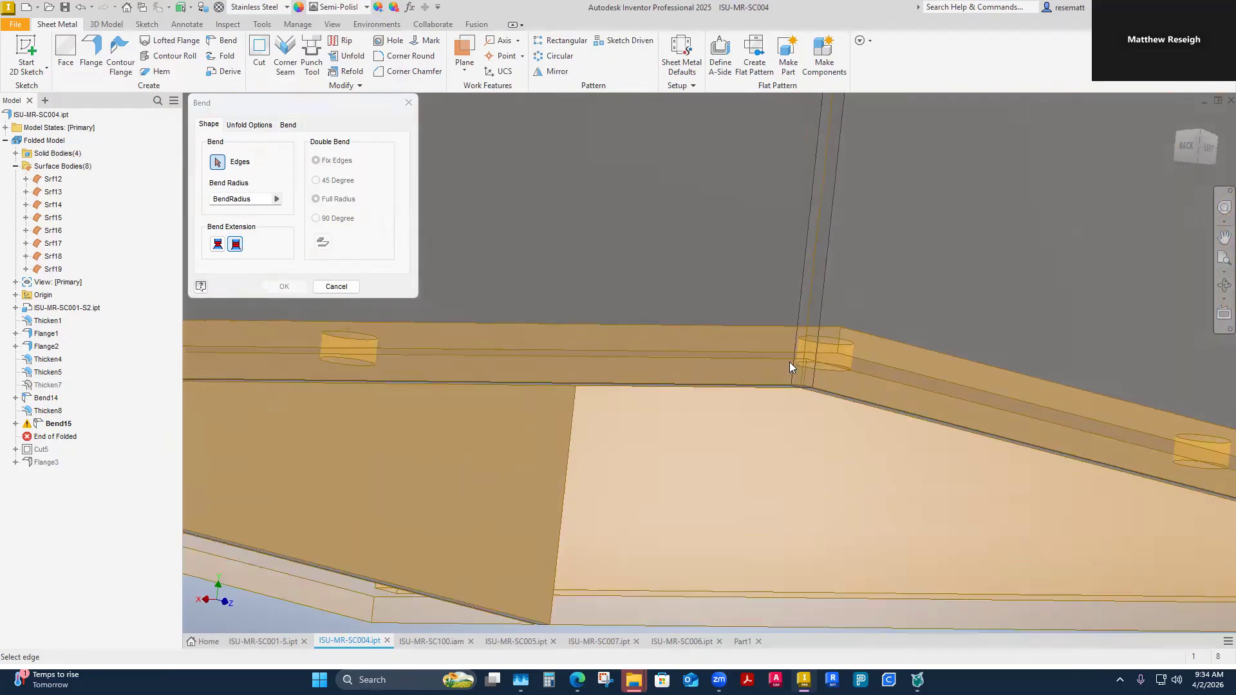
{"action": "left_click", "coordinate": [827, 274]}
{"action": "scroll", "coordinate": [844, 263], "scroll_direction": "down", "scroll_amount": 3}
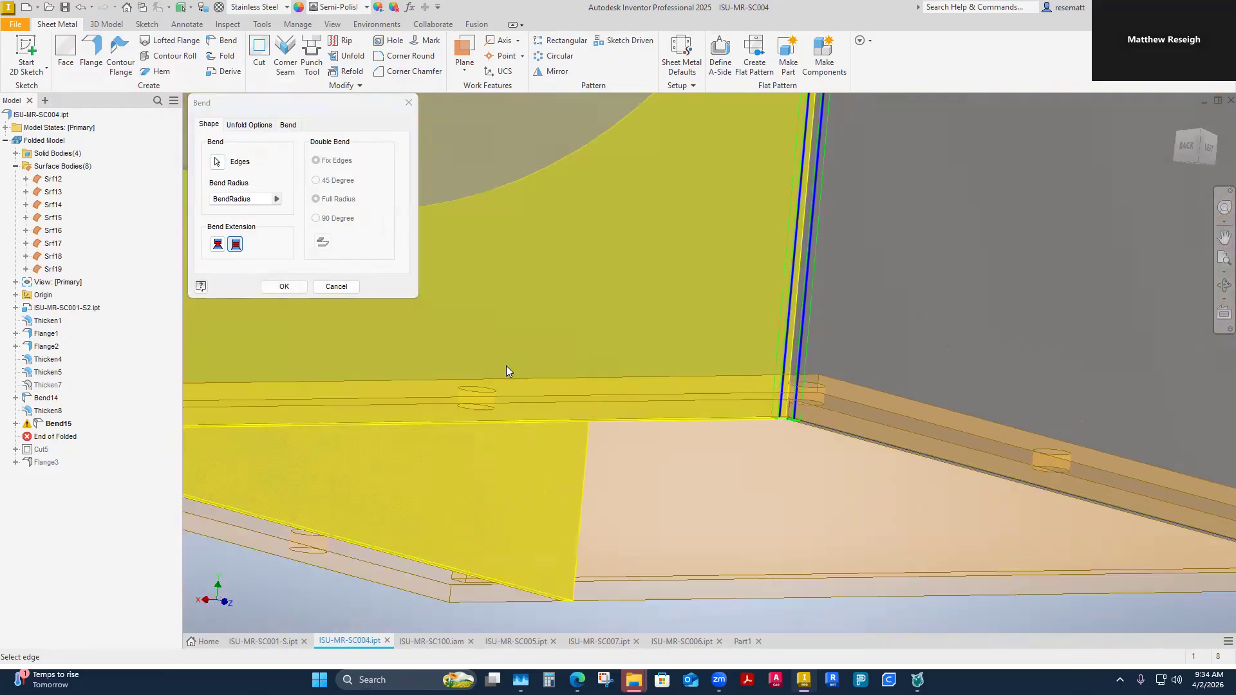
{"action": "left_click", "coordinate": [271, 288]}
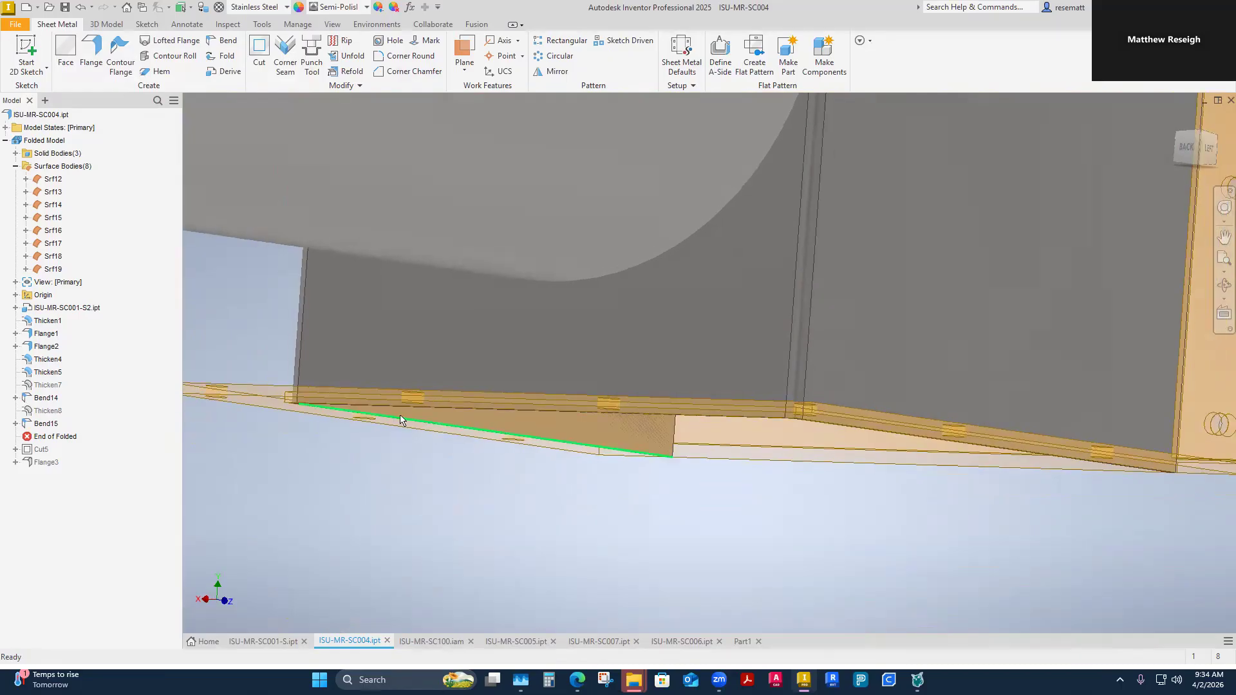
Step: Roll the folded model forward past Flange3 and update the ISU-MR-SC100 assembly with the changed chute
{"action": "scroll", "coordinate": [244, 401], "scroll_direction": "down", "scroll_amount": 5}
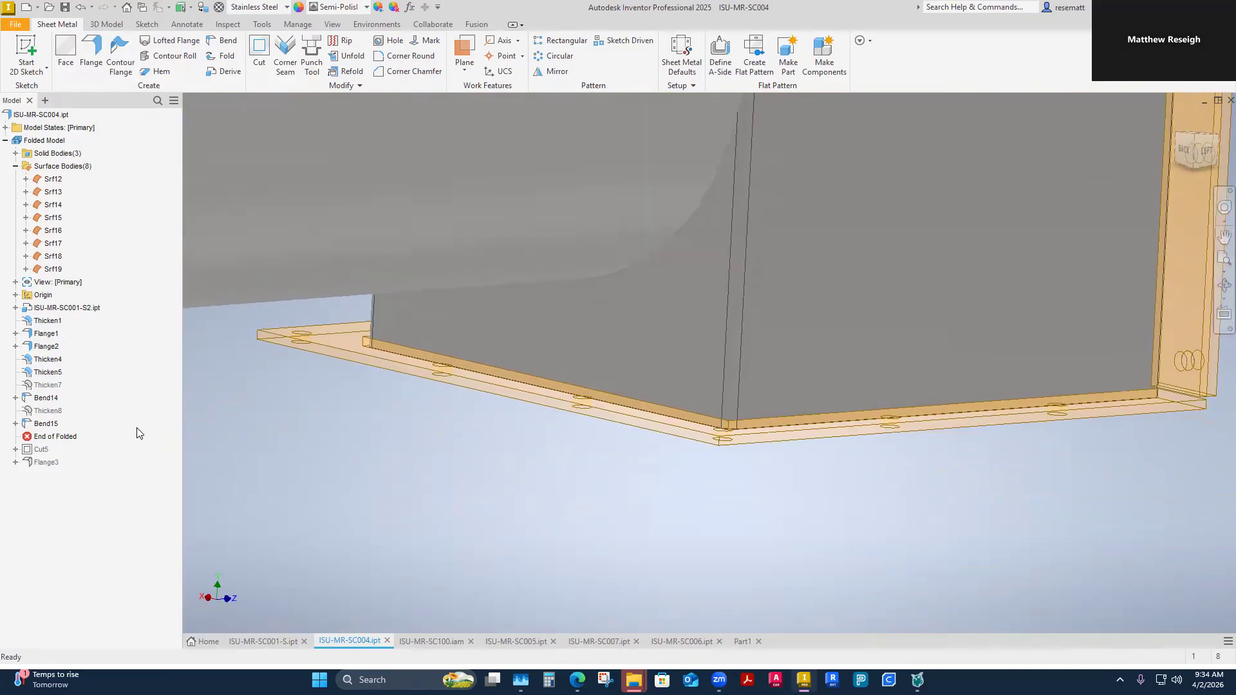
{"action": "mouse_move", "coordinate": [43, 439]}
{"action": "left_mouse_down"}
{"action": "mouse_move", "coordinate": [53, 445]}
{"action": "mouse_move", "coordinate": [44, 466]}
{"action": "left_mouse_up"}
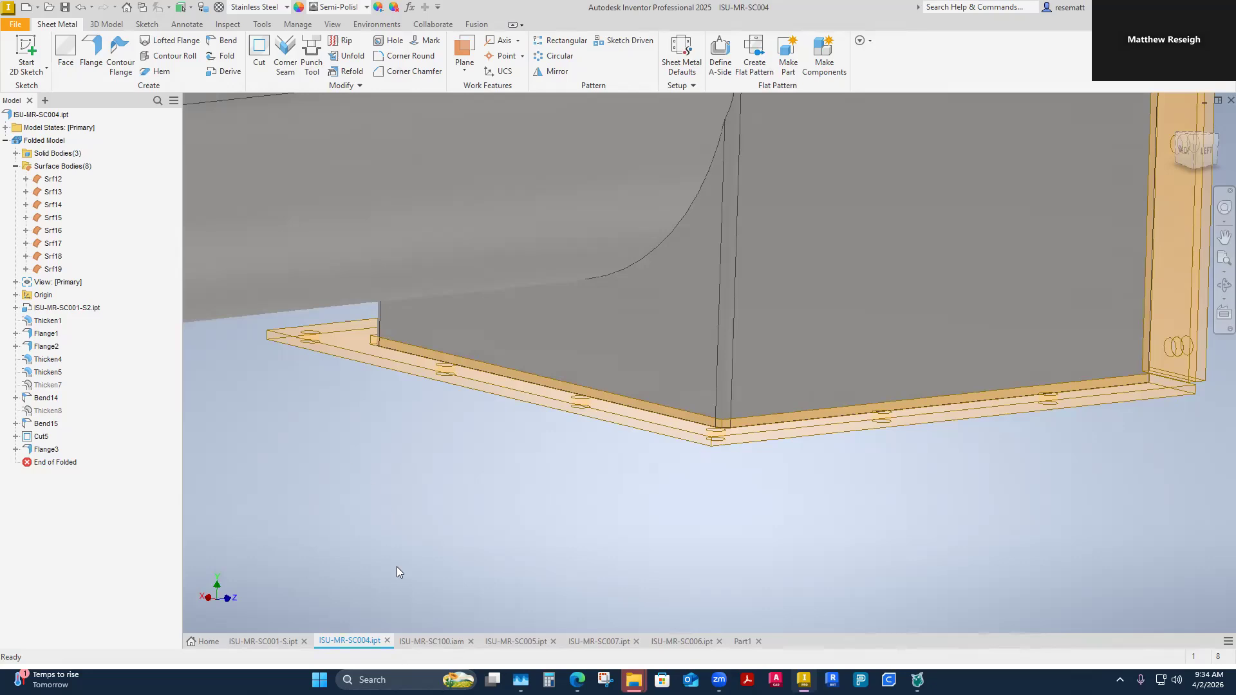
{"action": "left_click", "coordinate": [441, 640]}
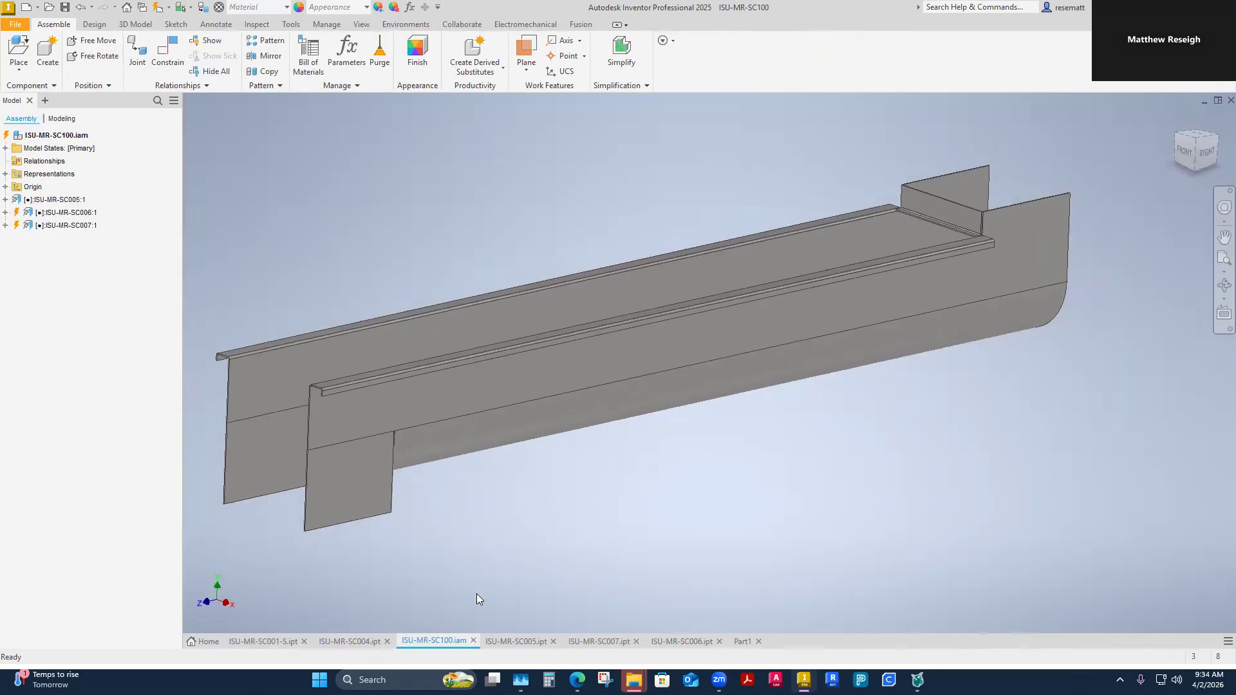
{"action": "left_click", "coordinate": [515, 643]}
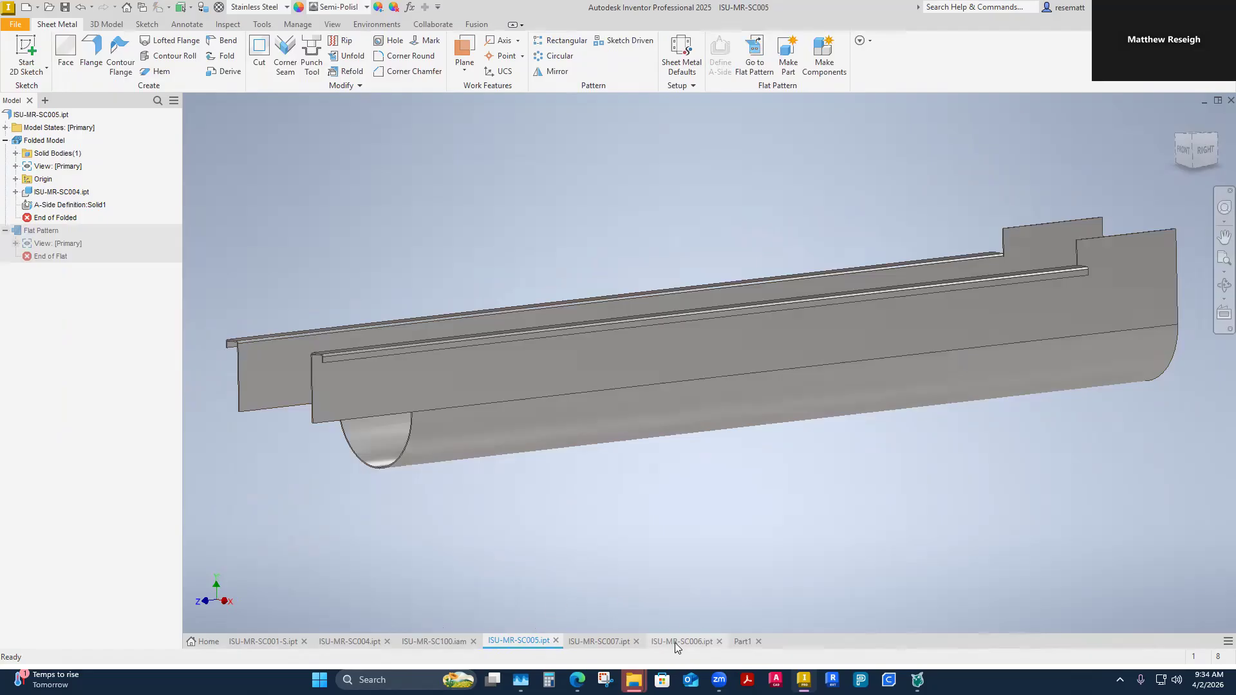
{"action": "left_click", "coordinate": [416, 642]}
{"action": "left_click", "coordinate": [155, 7]}
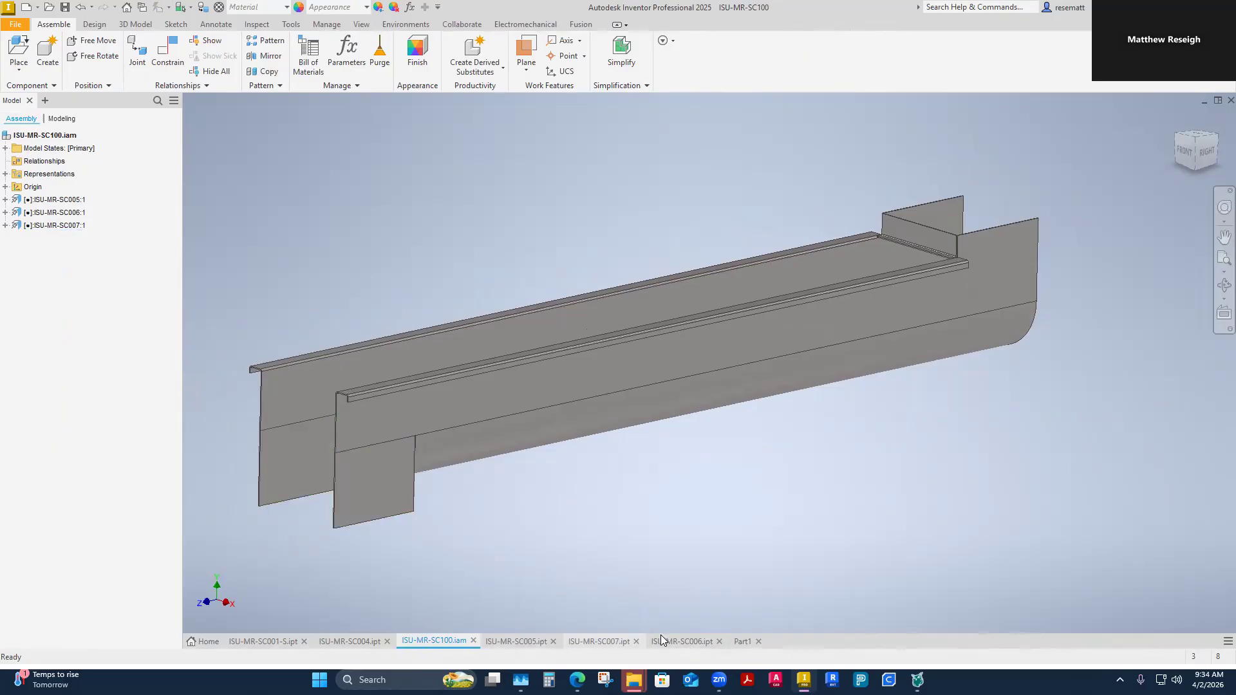
Step: In ISU-MR-SC007, delete the outdated A-side definition and define a new A-side on the chute's side wall face
{"action": "left_click", "coordinate": [678, 640]}
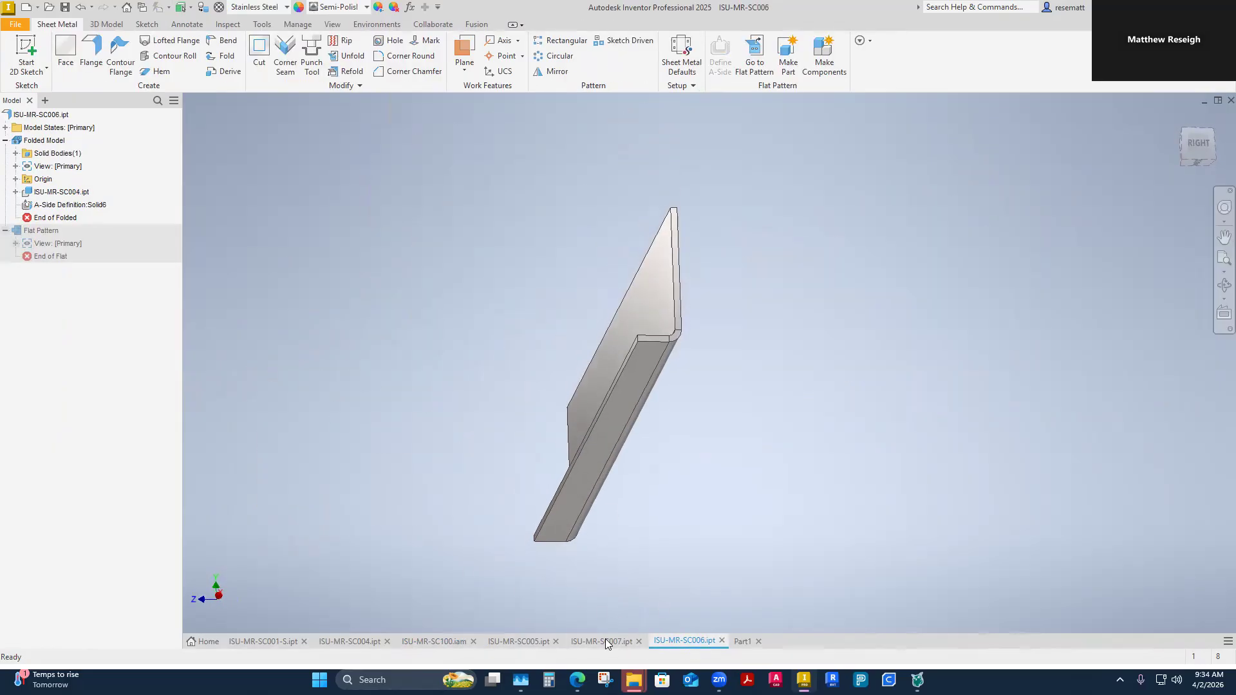
{"action": "left_click", "coordinate": [604, 641]}
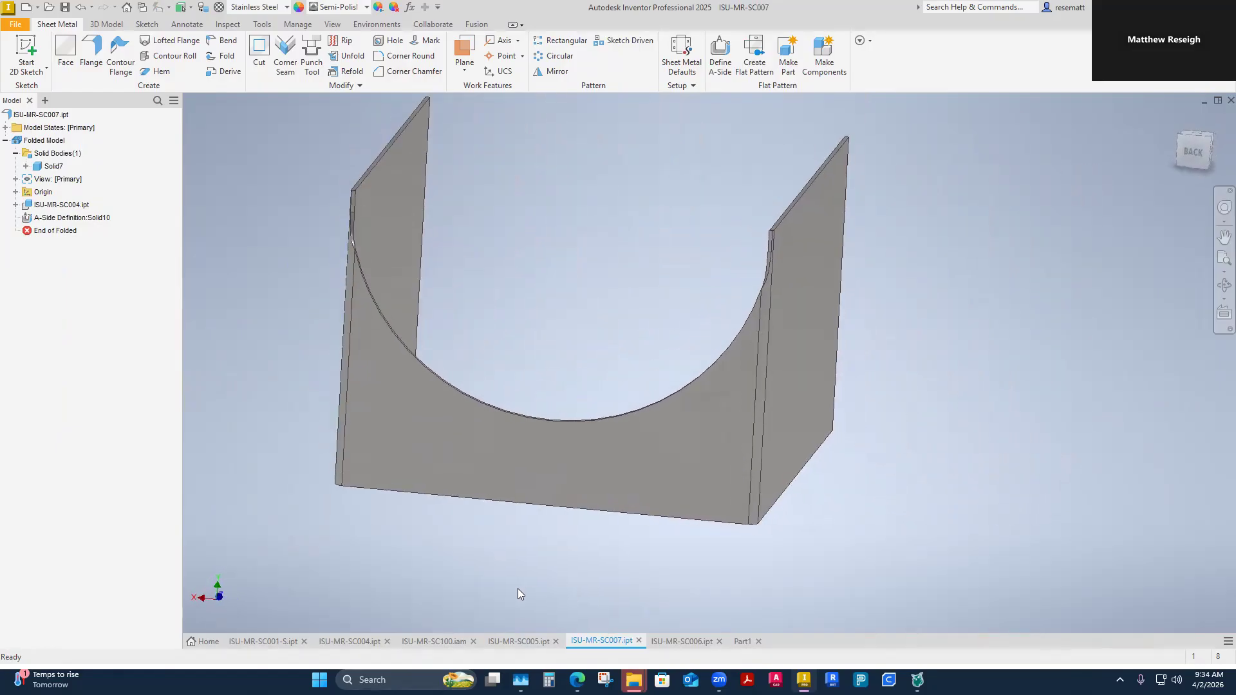
{"action": "left_click", "coordinate": [75, 219]}
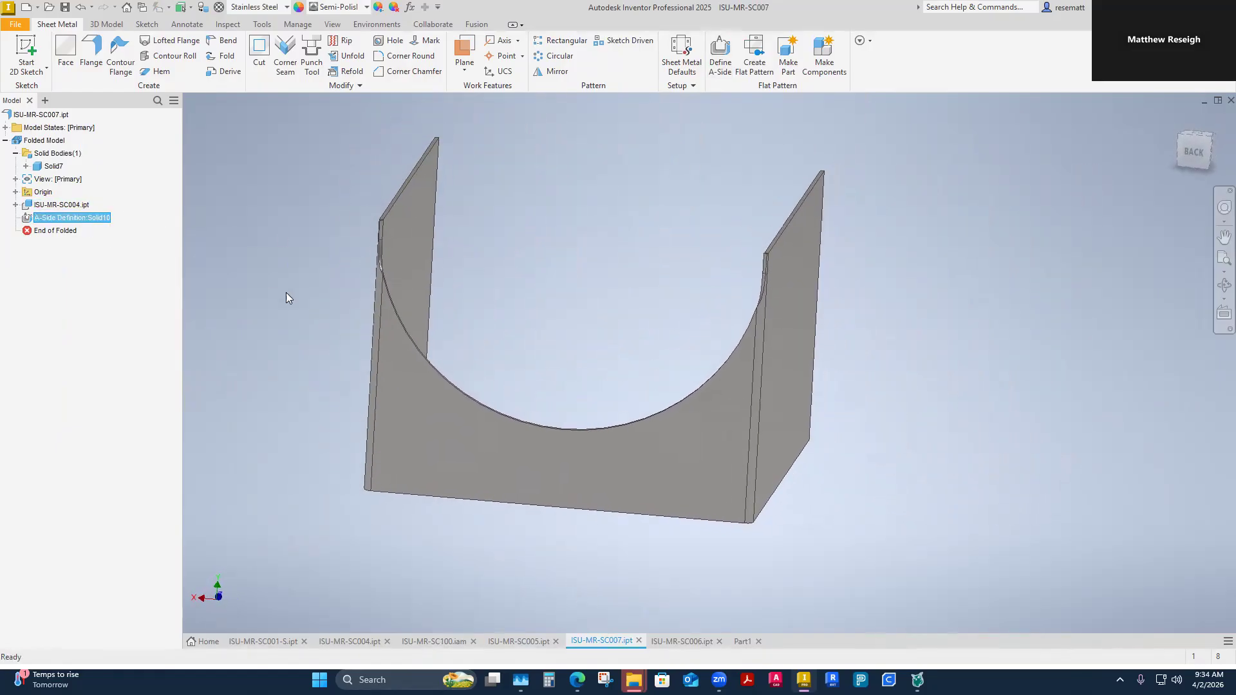
{"action": "right_click", "coordinate": [52, 217]}
{"action": "left_click", "coordinate": [77, 236]}
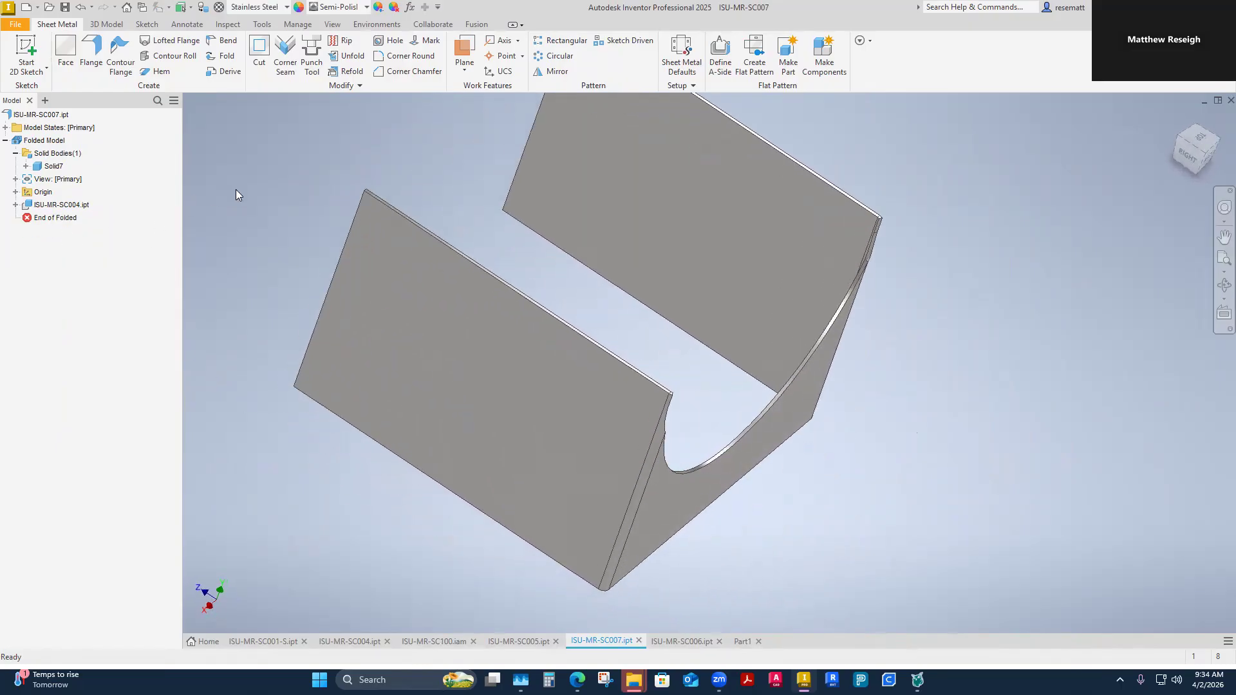
{"action": "left_click", "coordinate": [720, 54]}
{"action": "left_click", "coordinate": [481, 342]}
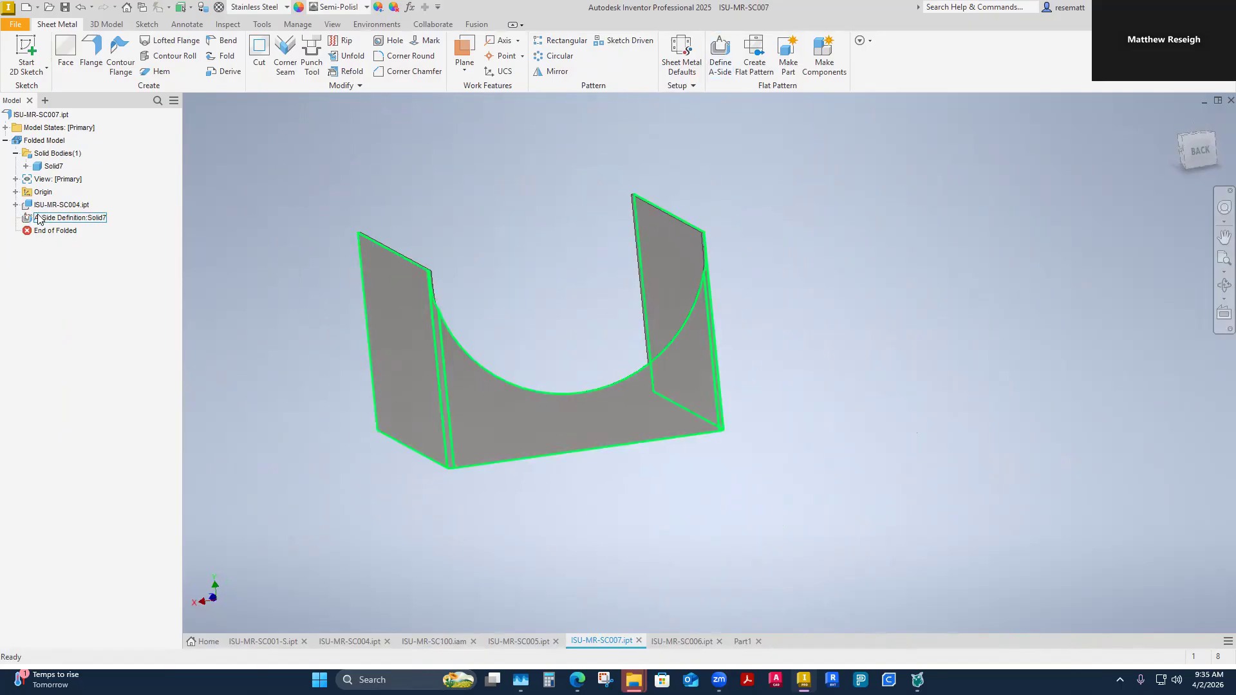
{"action": "left_click", "coordinate": [734, 538]}
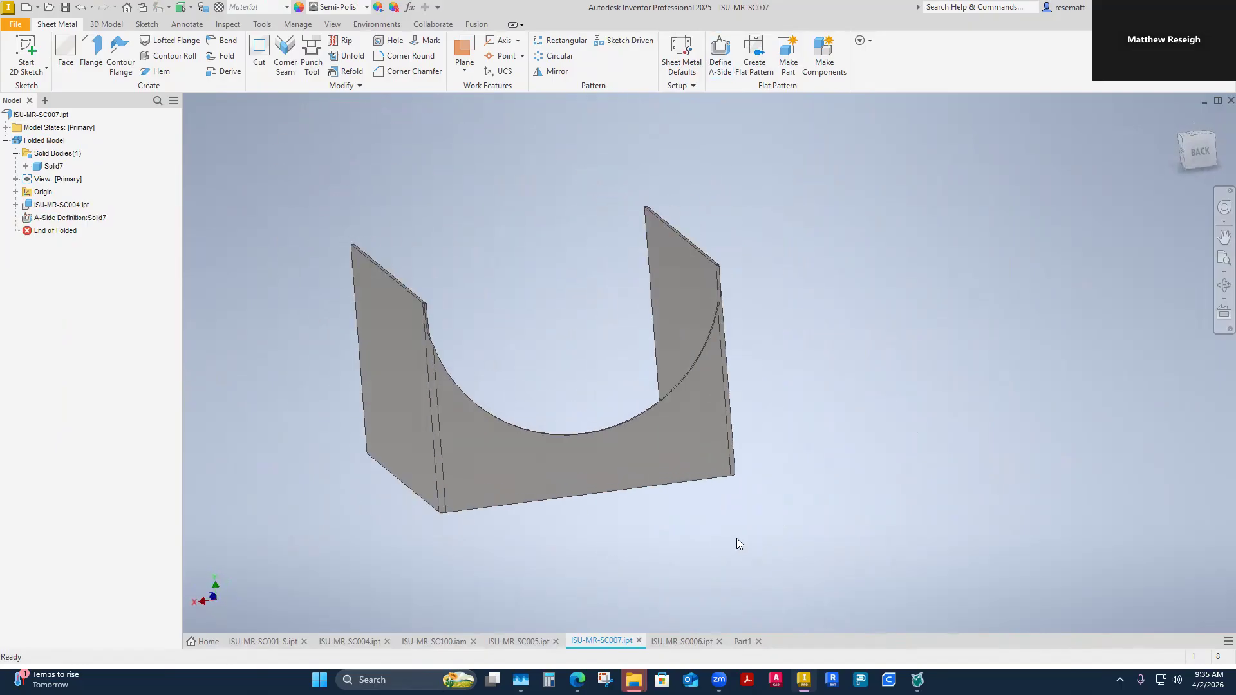
Step: Try twice to create a flat pattern of the ISU-MR-SC007 chute, dismissing the tip each time
{"action": "left_click", "coordinate": [759, 60]}
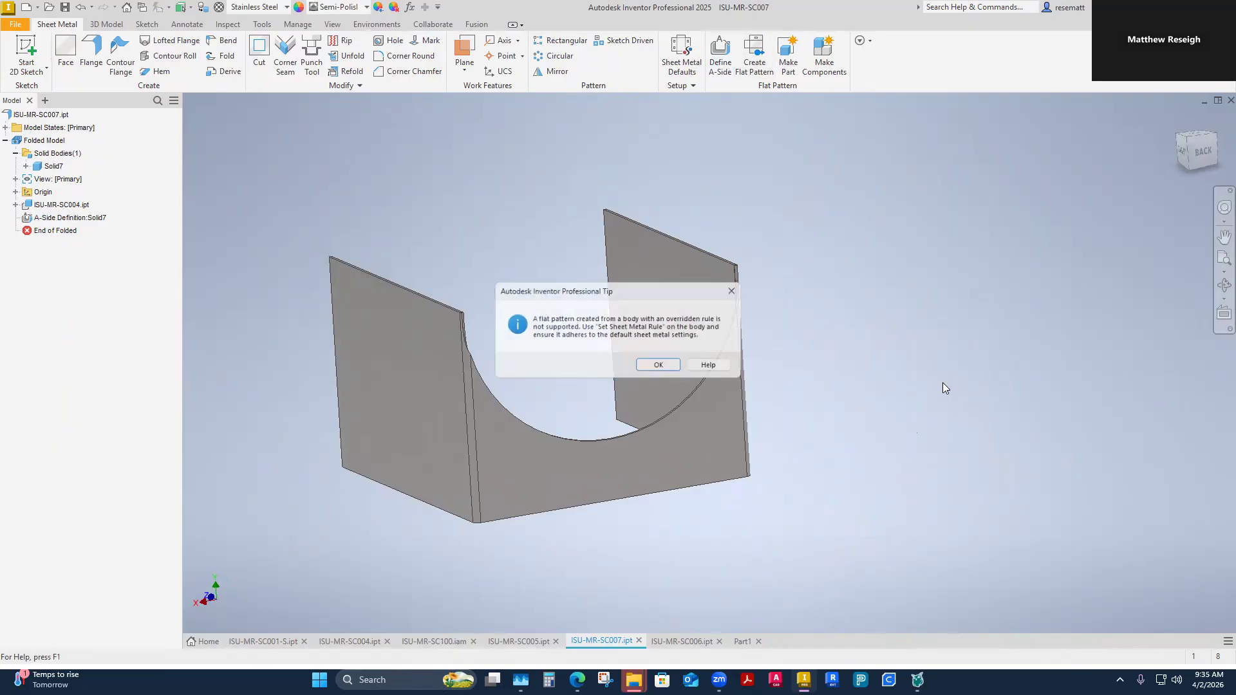
{"action": "left_click", "coordinate": [652, 371]}
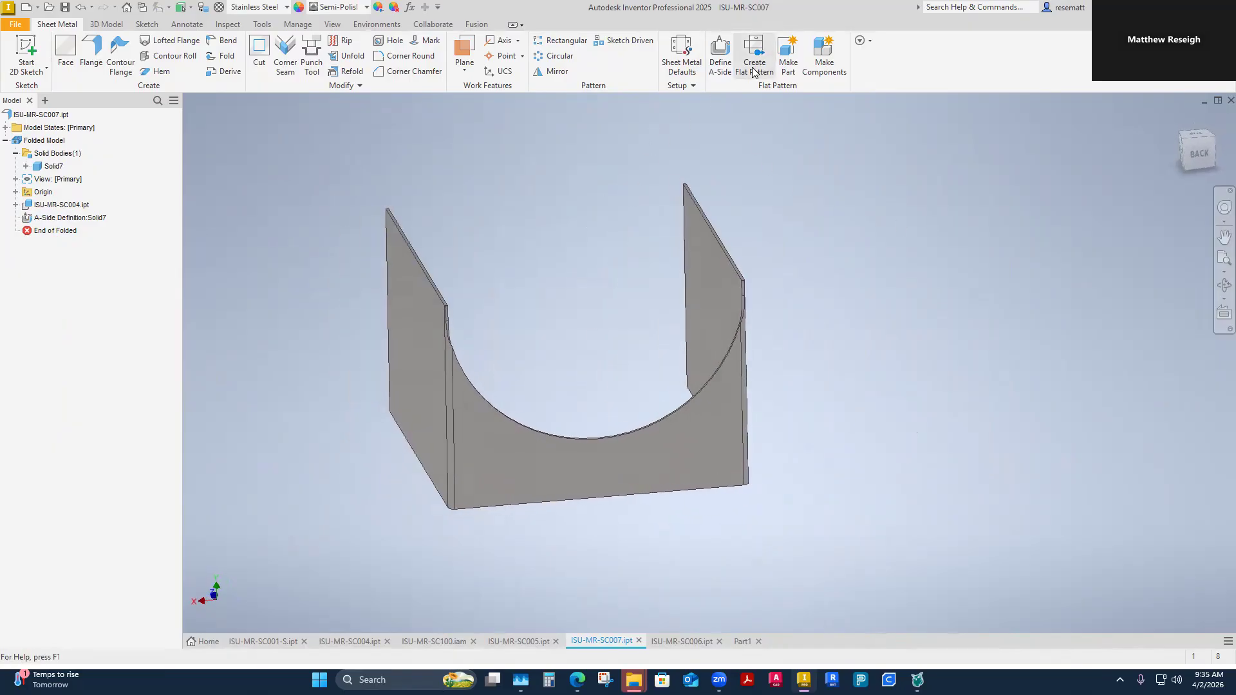
{"action": "left_click", "coordinate": [754, 71]}
{"action": "left_click", "coordinate": [654, 368]}
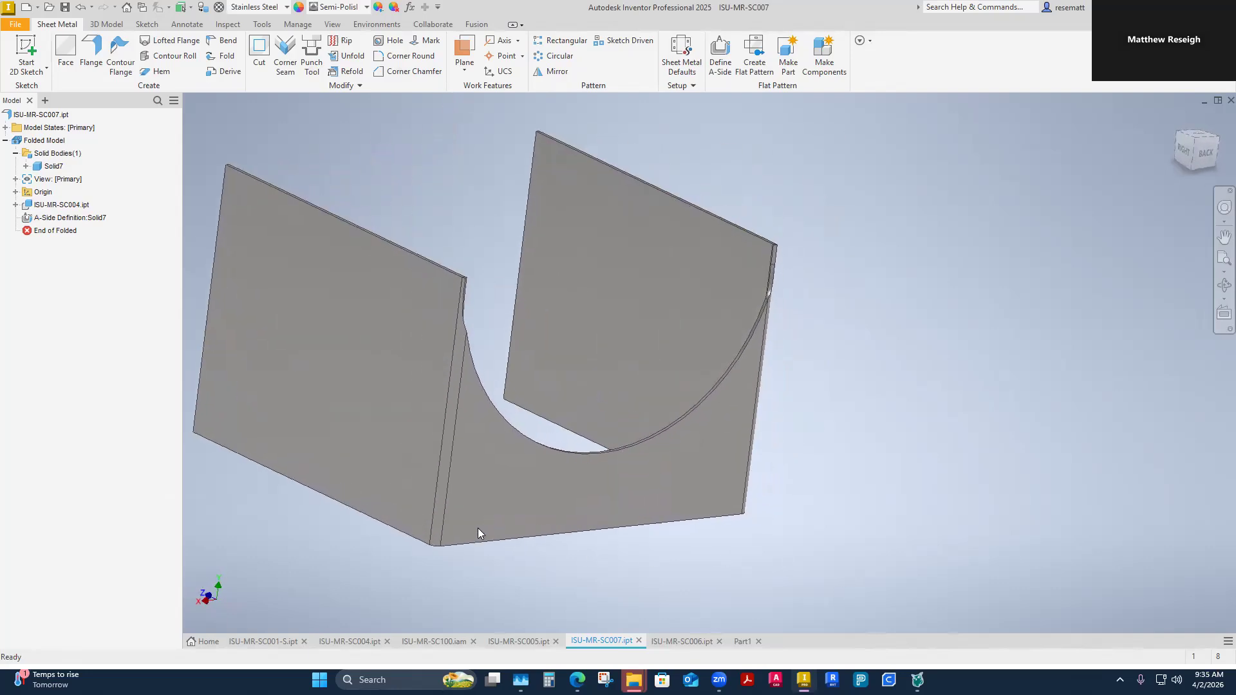
Step: Keep ISU-MR-SC004 open, inspect its chute corner and the order of its thicken and bend features, and switch to ISU-MR-SC005
{"action": "left_click", "coordinate": [387, 641]}
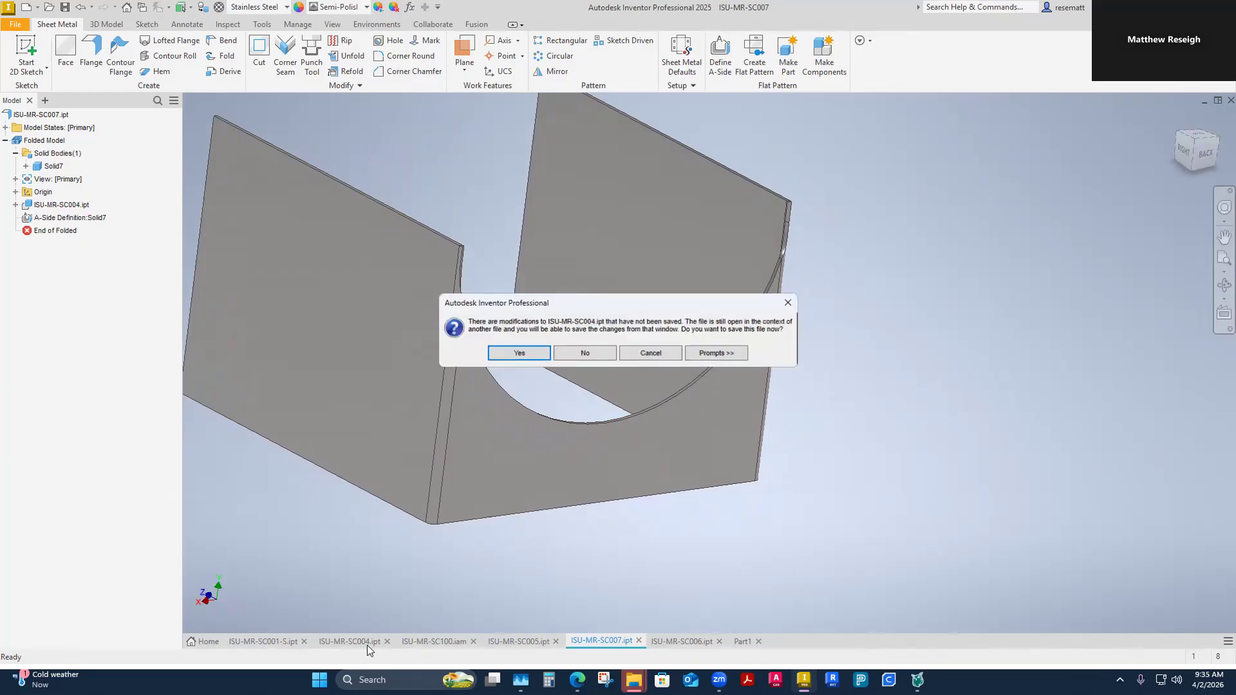
{"action": "left_click", "coordinate": [647, 353]}
{"action": "left_click", "coordinate": [355, 641]}
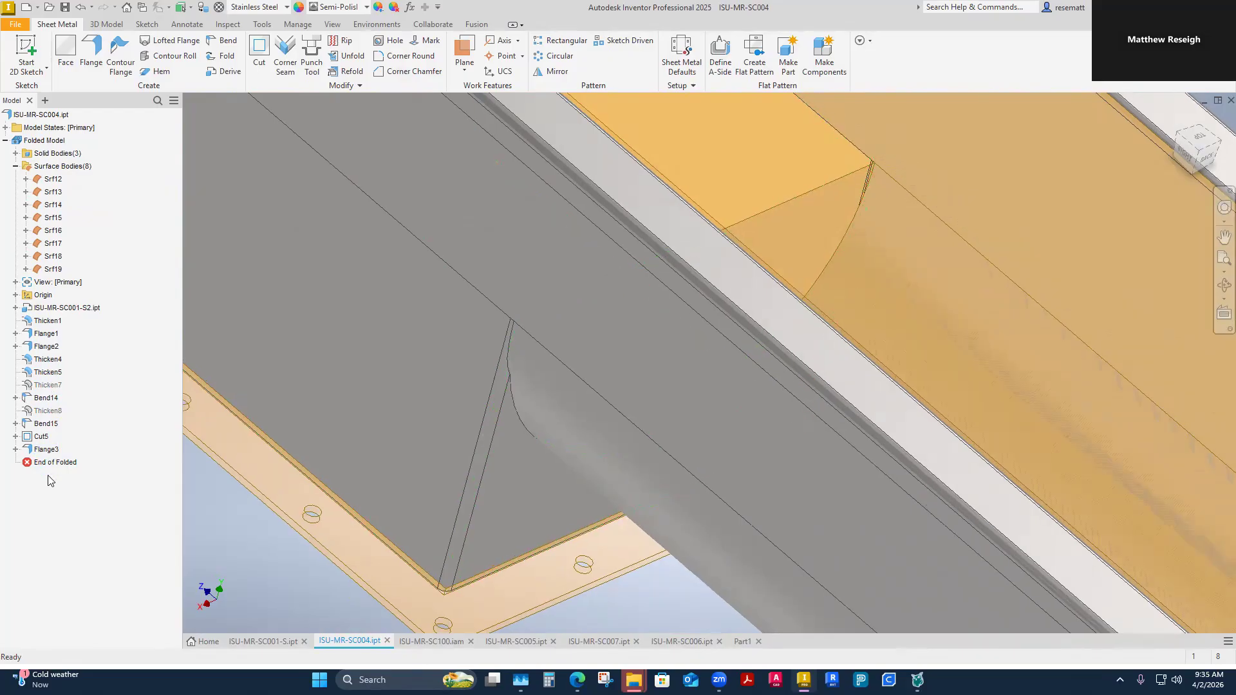
{"action": "scroll", "coordinate": [271, 507], "scroll_direction": "down", "scroll_amount": 1}
{"action": "middle_click_drag", "start_coordinate": [277, 508], "coordinate": [649, 607], "text": "shift"}
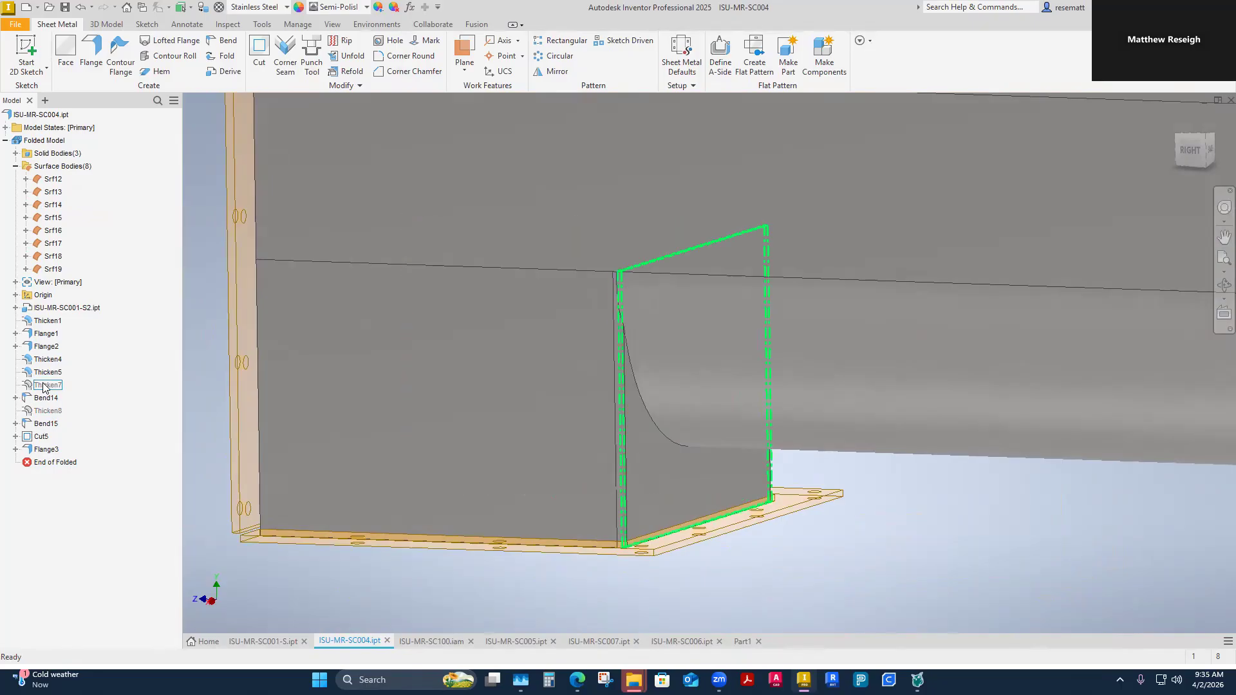
{"action": "left_click", "coordinate": [527, 641]}
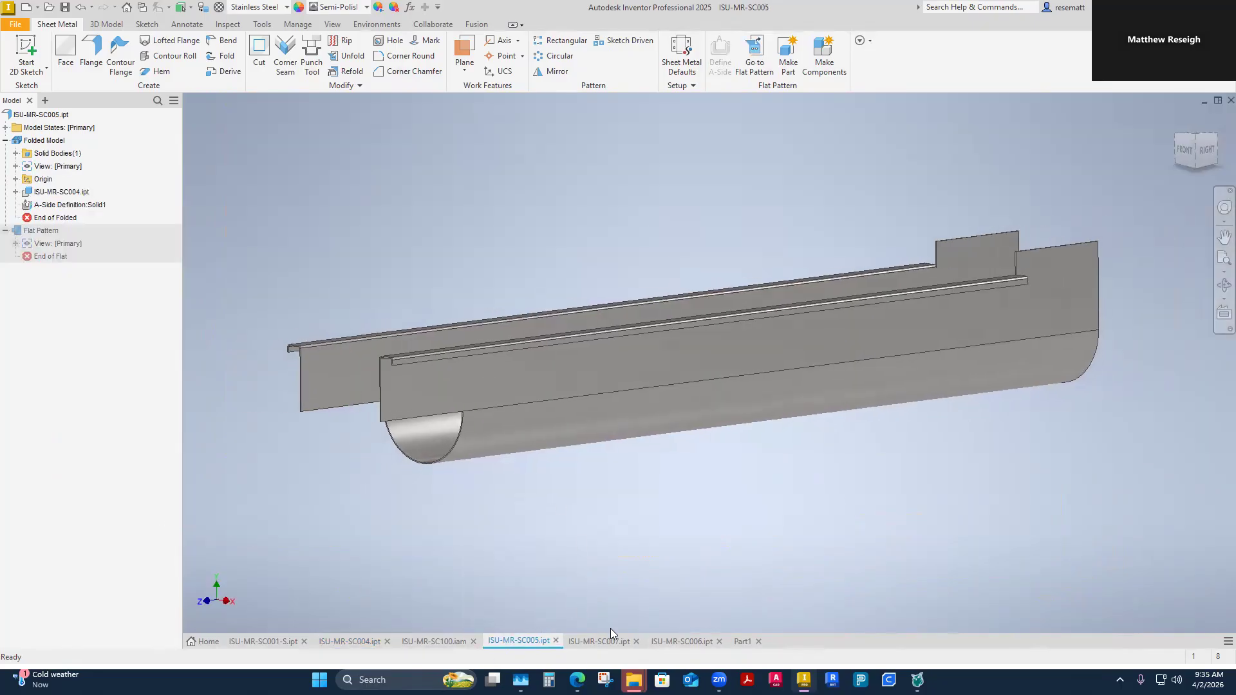
Step: Switch to ISU-MR-SC007 and try to create the chute's flat pattern, dismissing the tip
{"action": "left_click", "coordinate": [673, 643]}
{"action": "left_click", "coordinate": [597, 642]}
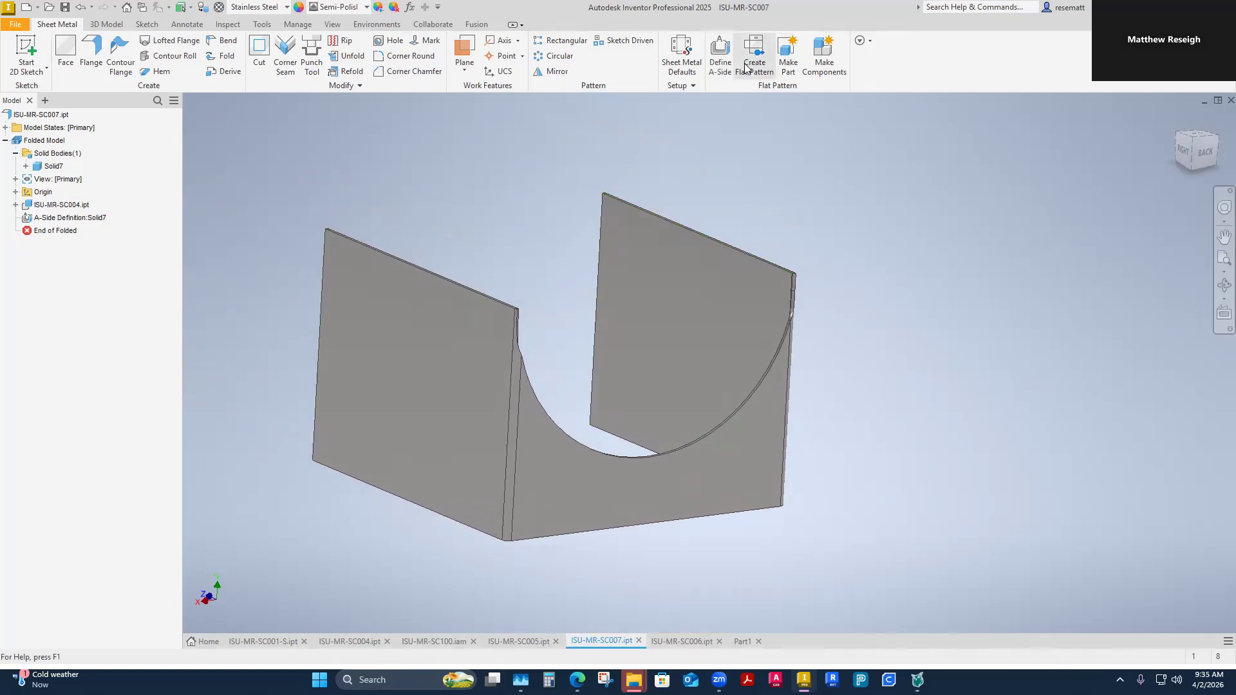
{"action": "left_click", "coordinate": [754, 57]}
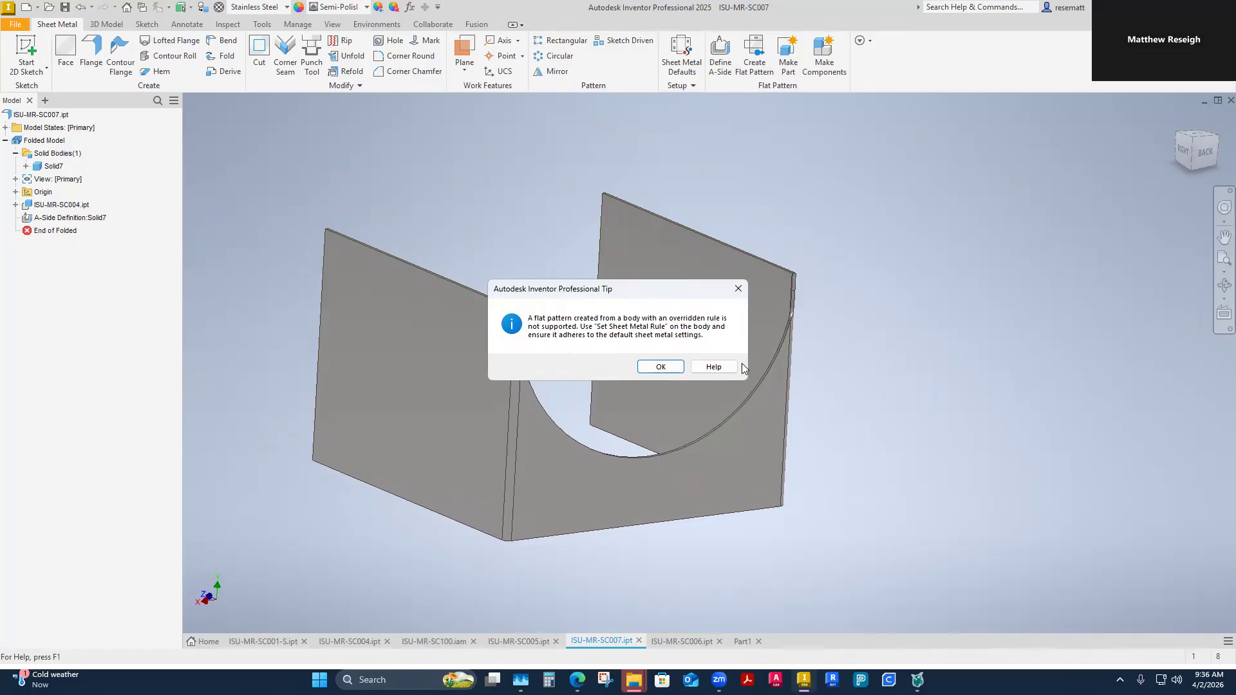
{"action": "left_click", "coordinate": [734, 289]}
Step: Set ISU-MR-SC007's unfold rule to By Sheet Metal Rule (Default_KFactor) and retry the flat pattern
{"action": "left_click", "coordinate": [681, 56]}
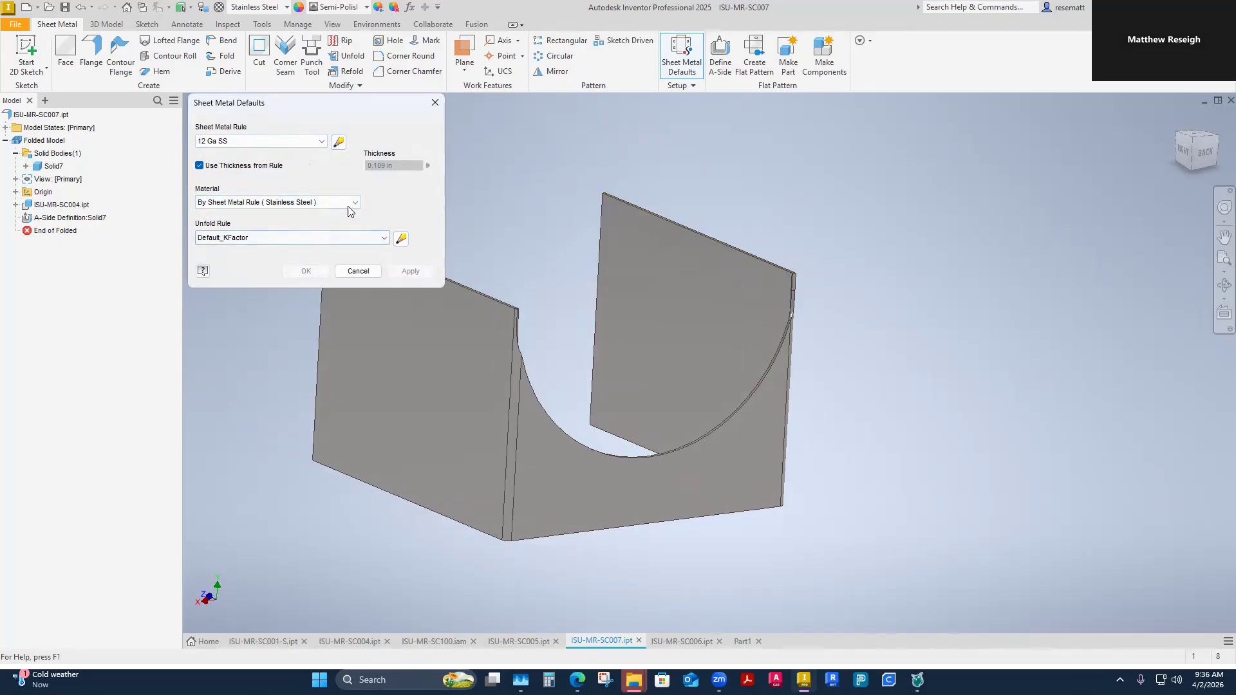
{"action": "left_click", "coordinate": [384, 239]}
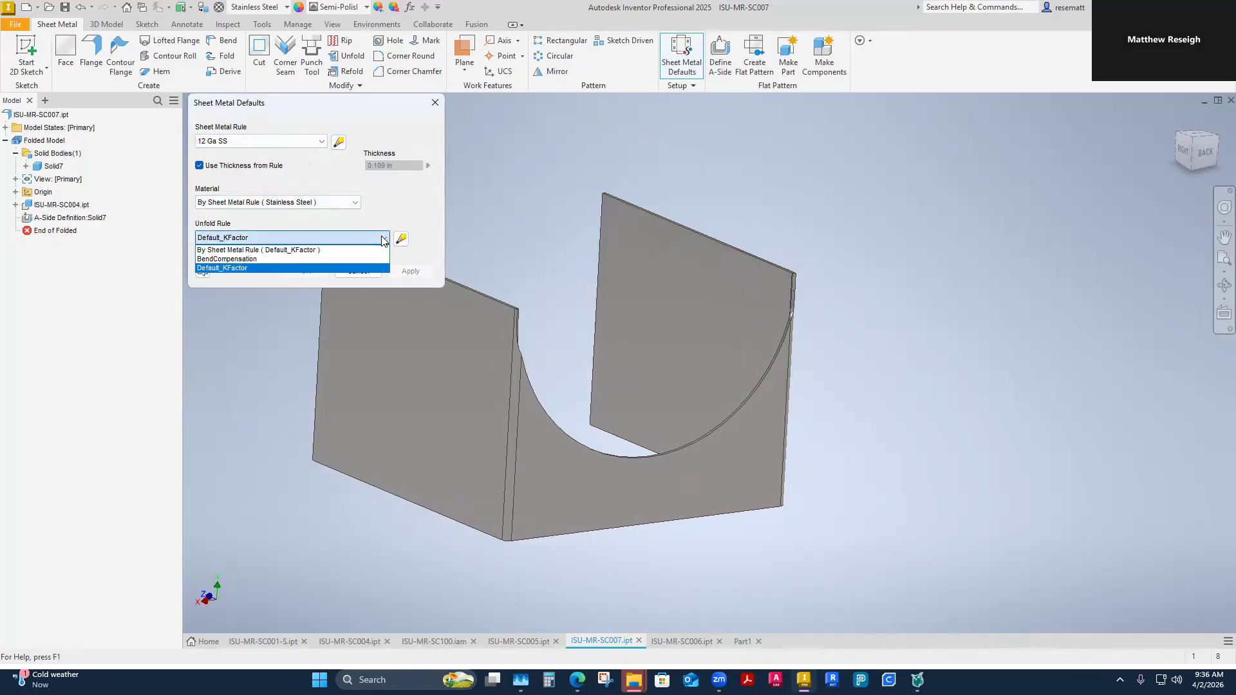
{"action": "left_click", "coordinate": [255, 250]}
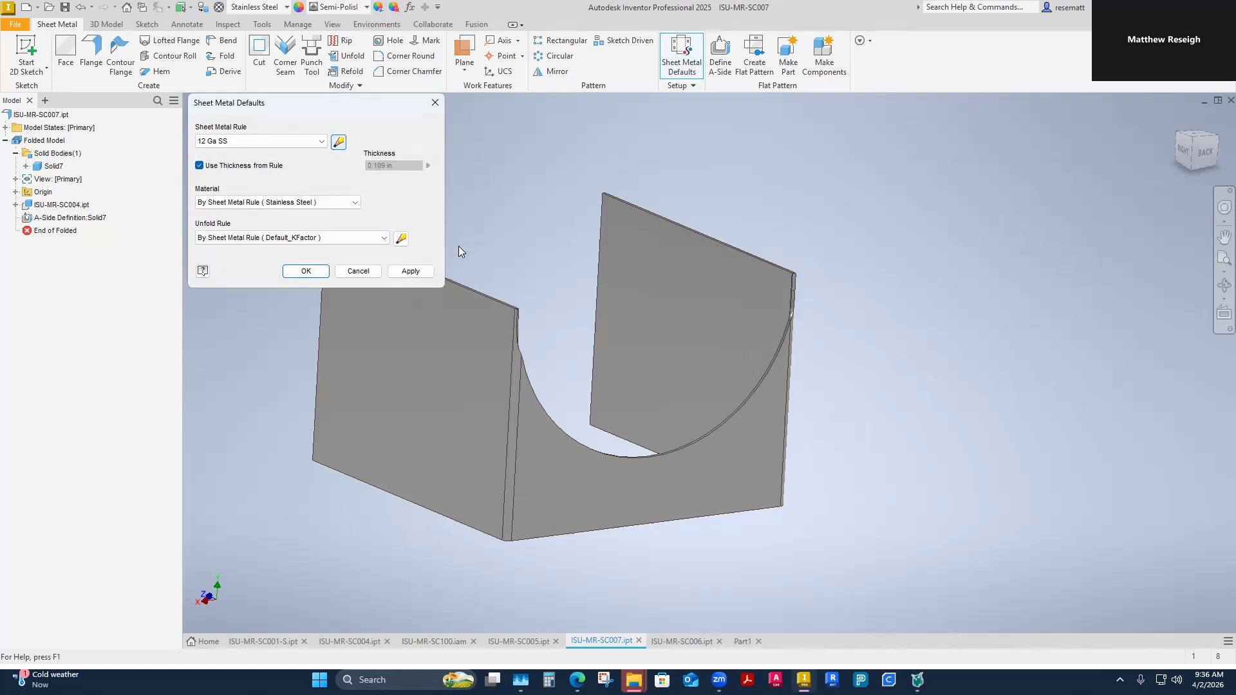
{"action": "left_click", "coordinate": [306, 270]}
{"action": "left_click", "coordinate": [754, 64]}
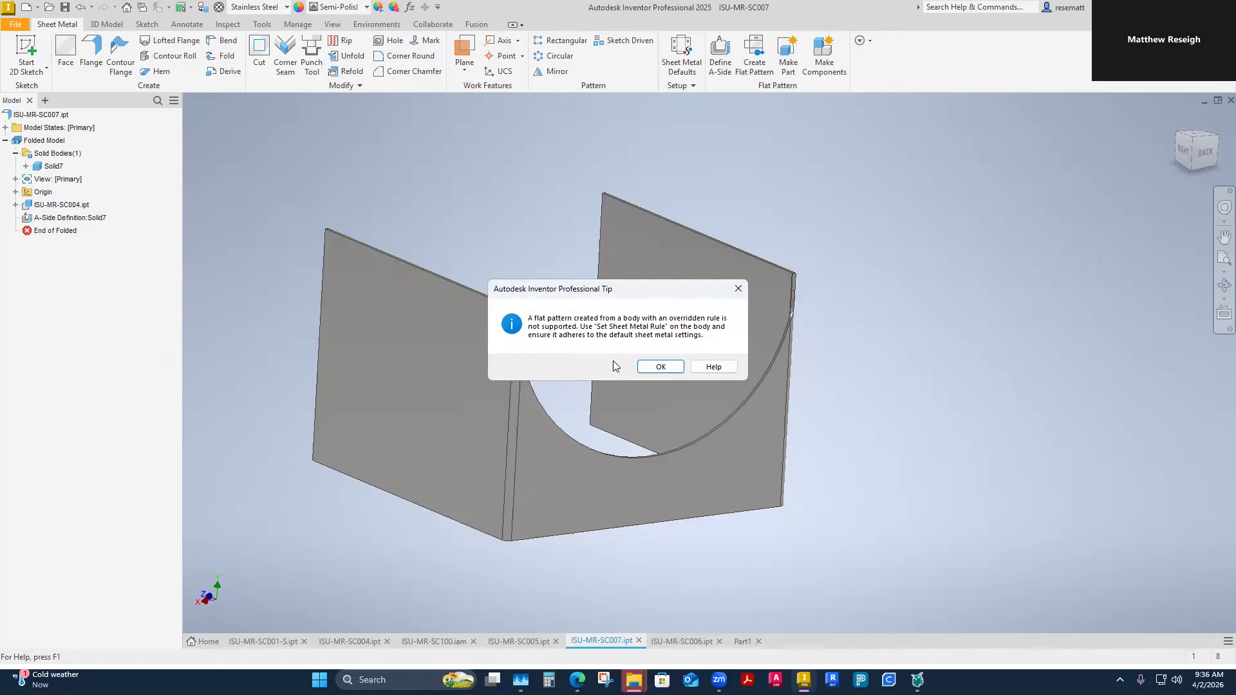
{"action": "left_click", "coordinate": [660, 366]}
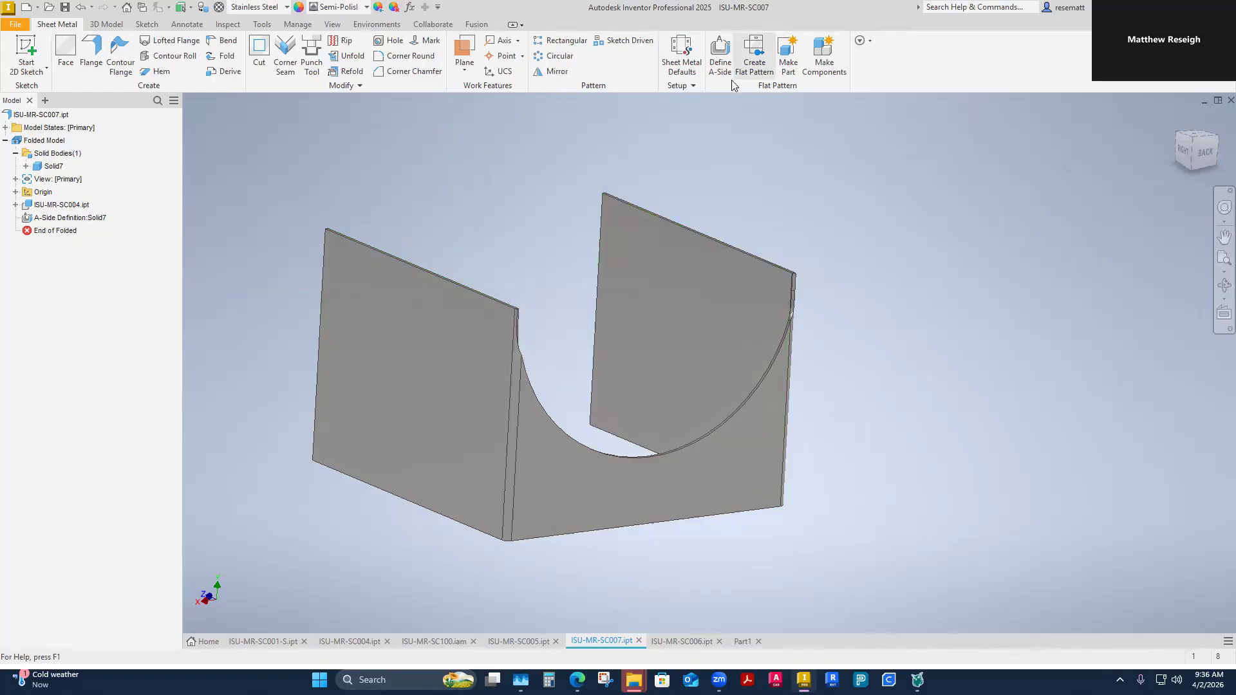
Step: Examine the 12 Ga SS rule's sheet, bend and corner settings and the available unfold rules in ISU-MR-SC007, leaving without changes
{"action": "left_click", "coordinate": [692, 74]}
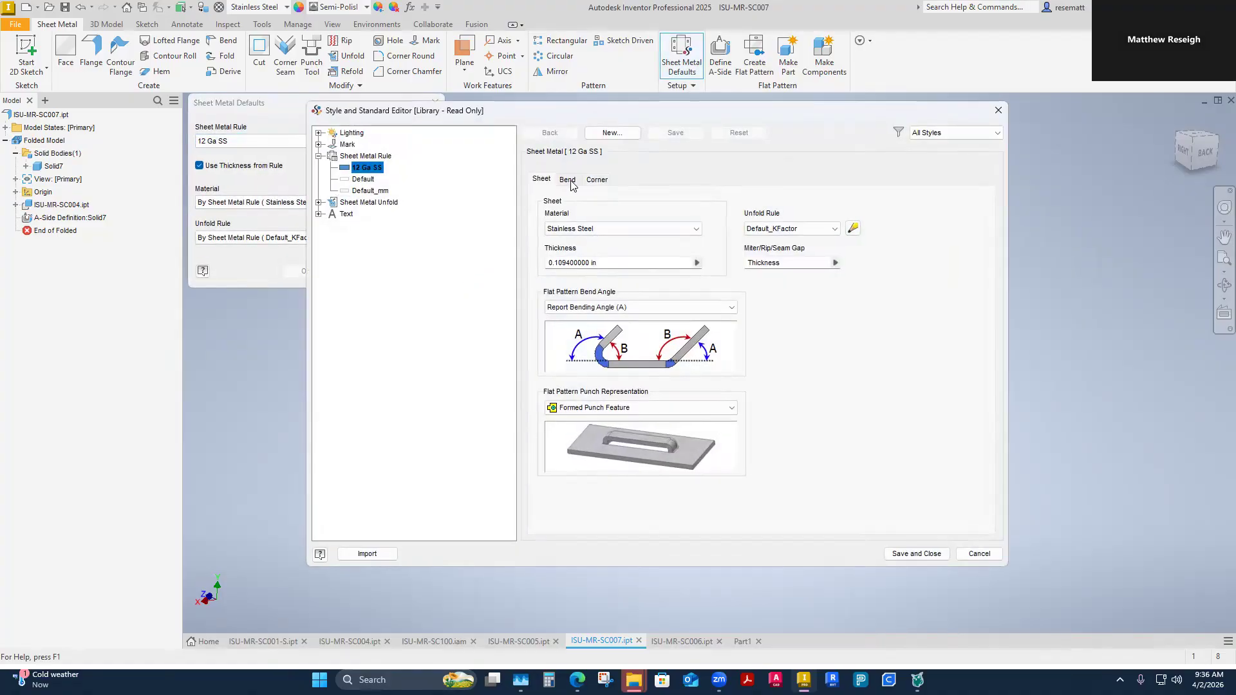
{"action": "left_click", "coordinate": [568, 180]}
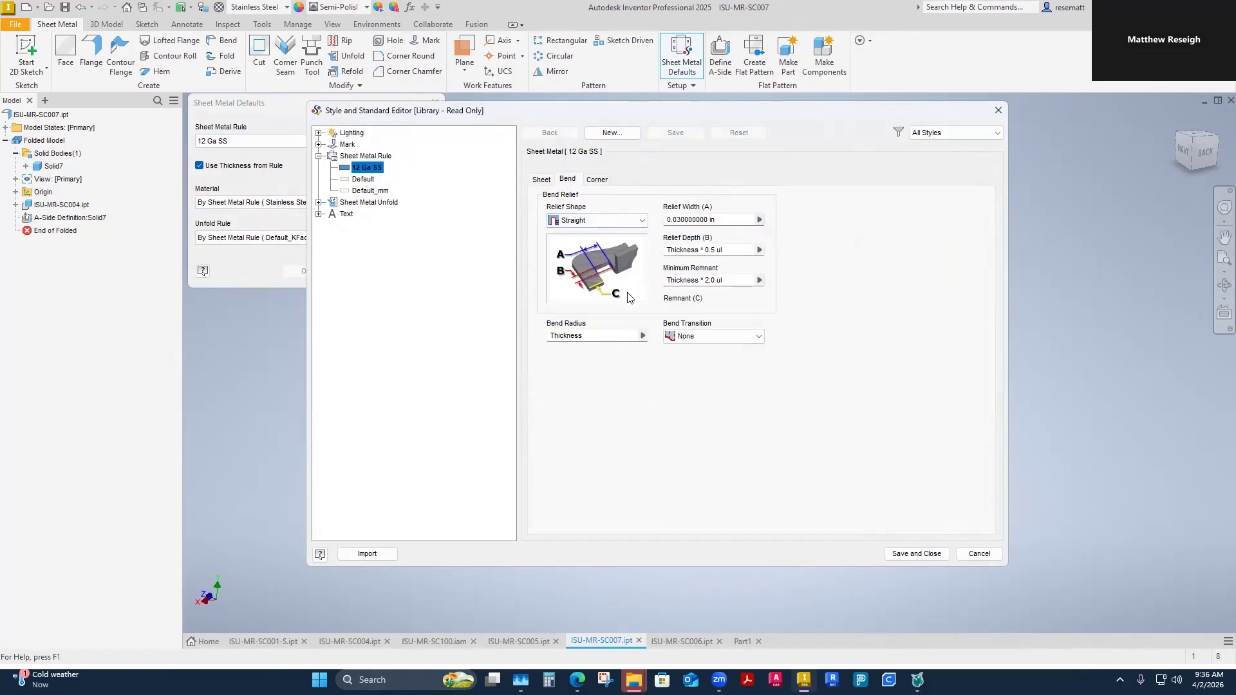
{"action": "left_click", "coordinate": [598, 180]}
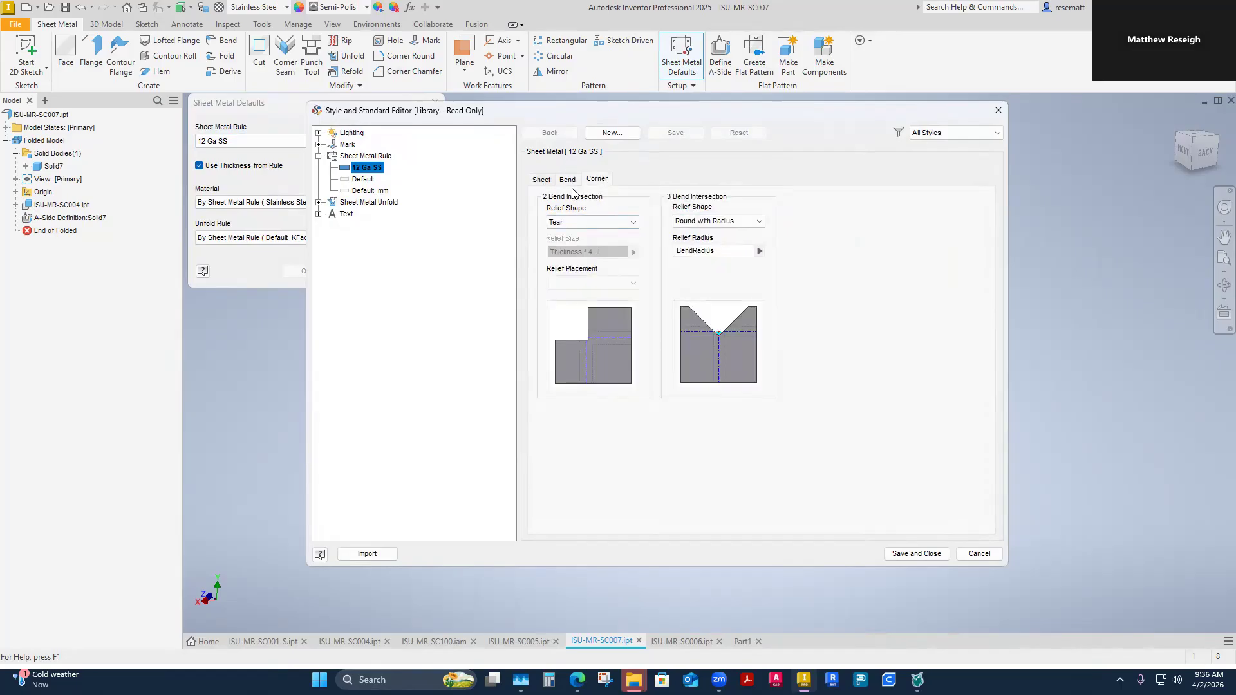
{"action": "left_click", "coordinate": [543, 182]}
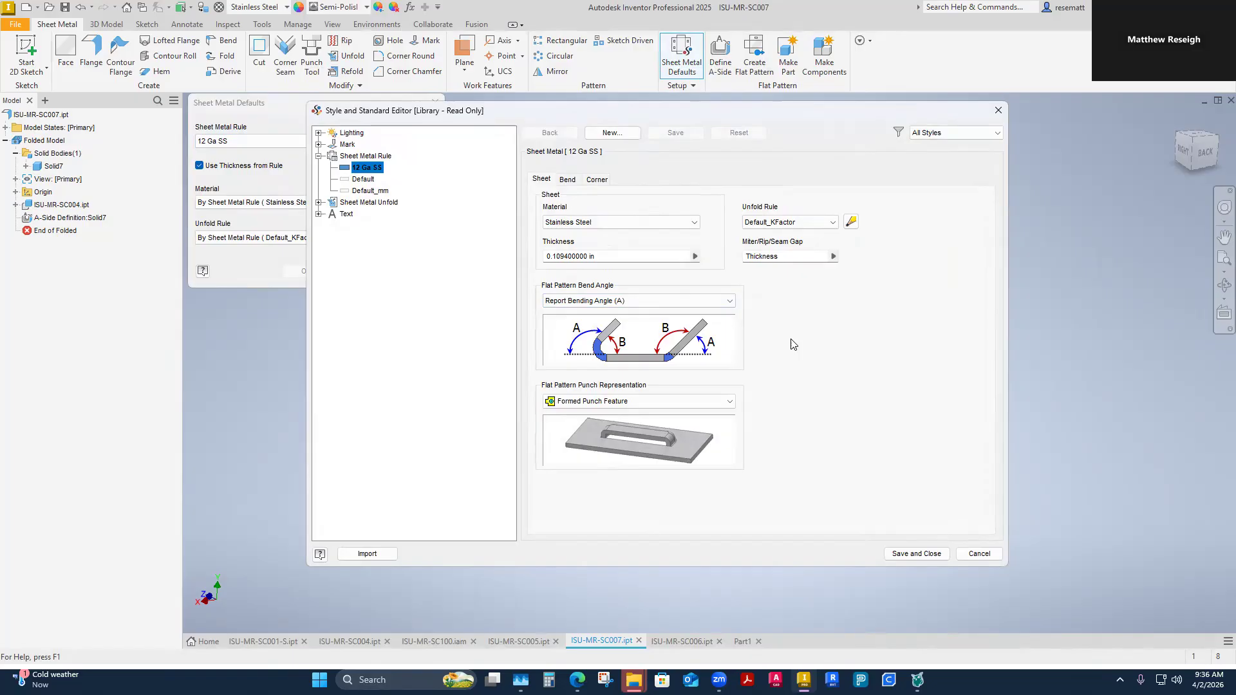
{"action": "left_click", "coordinate": [319, 203]}
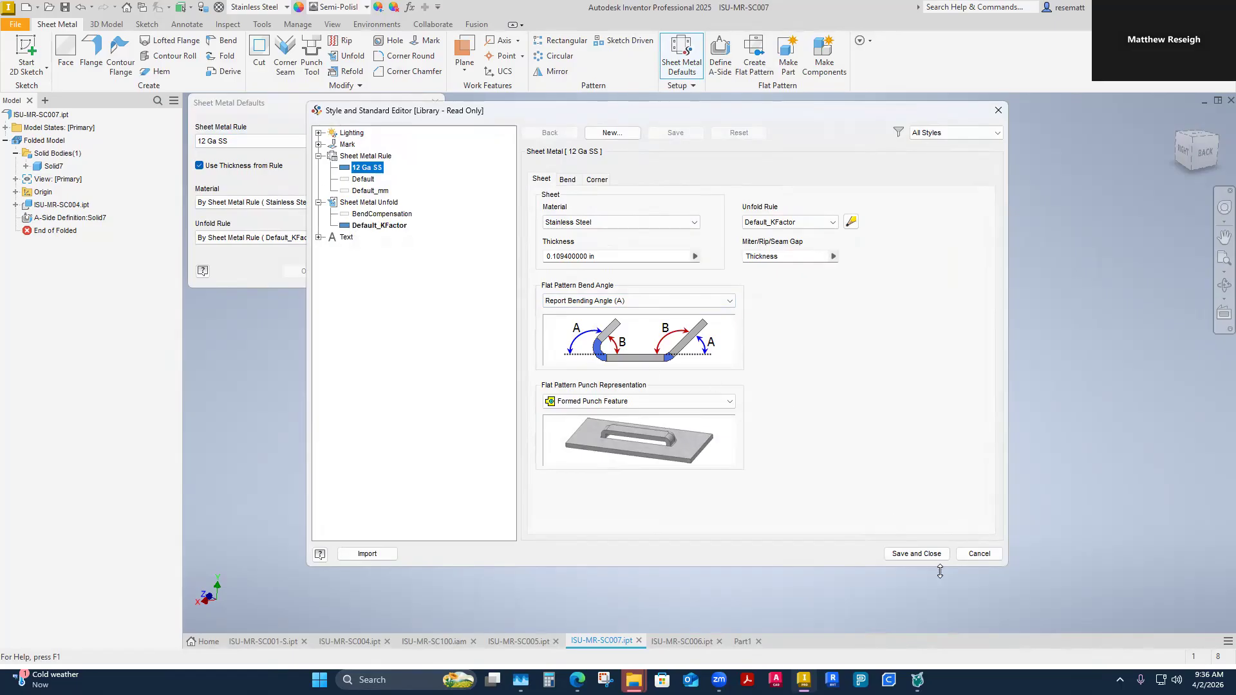
{"action": "left_click", "coordinate": [979, 554]}
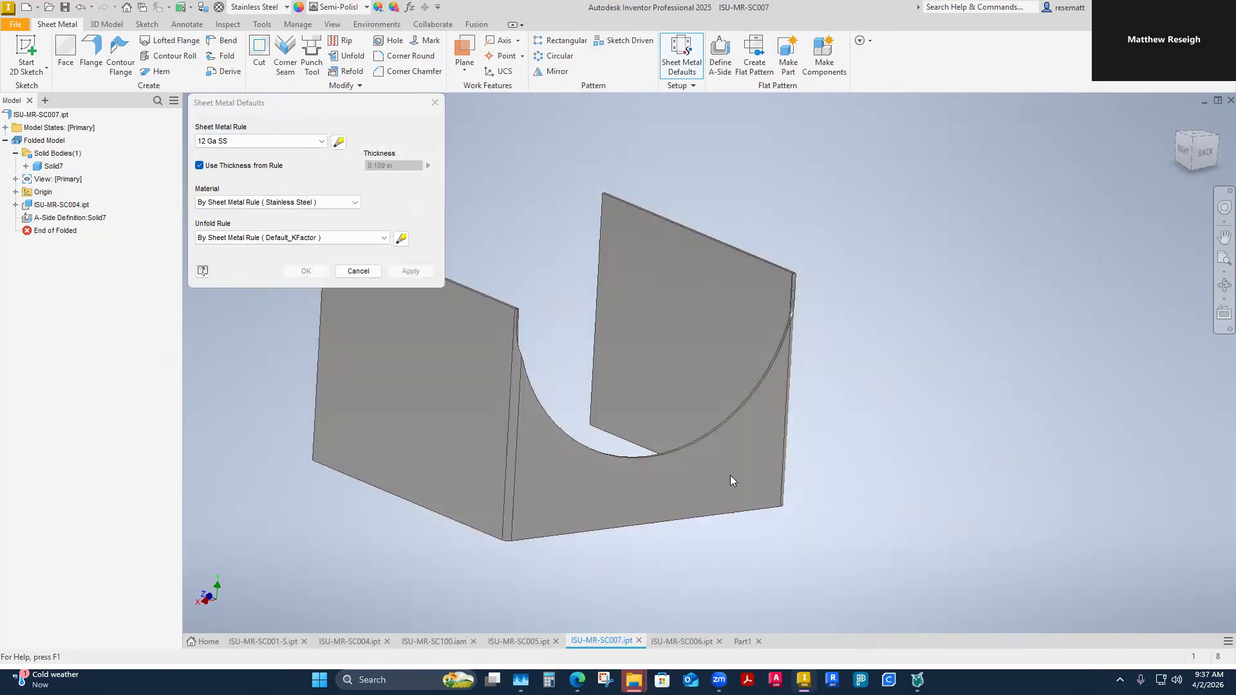
{"action": "left_click", "coordinate": [351, 271]}
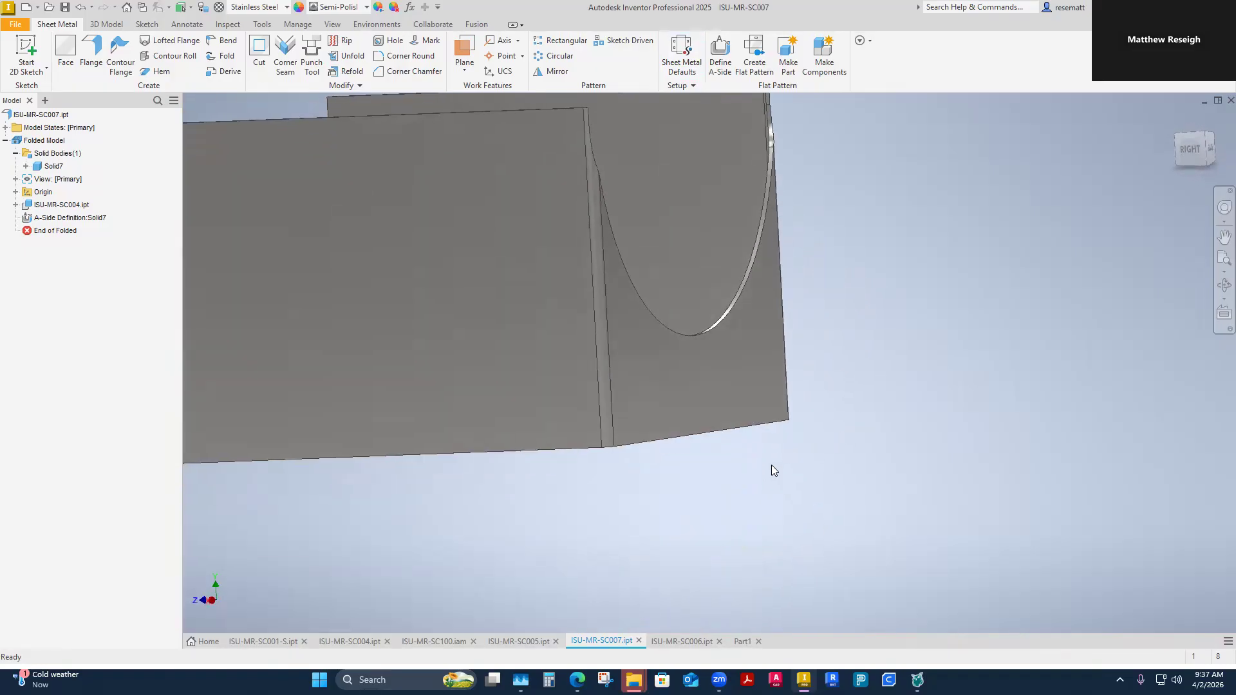
Step: In ISU-MR-SC004, check the sheet metal defaults and the 12 Ga SS rule's sheet and bend settings, and inspect the chute
{"action": "left_click", "coordinate": [354, 643]}
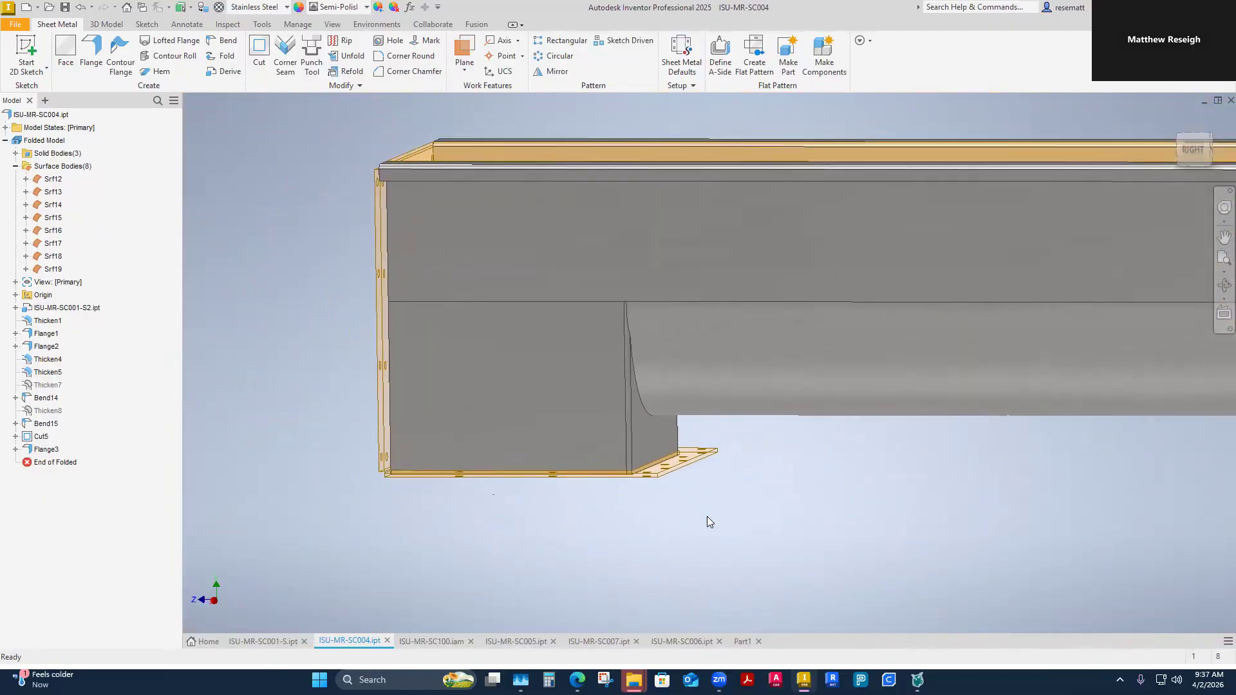
{"action": "left_click", "coordinate": [683, 53]}
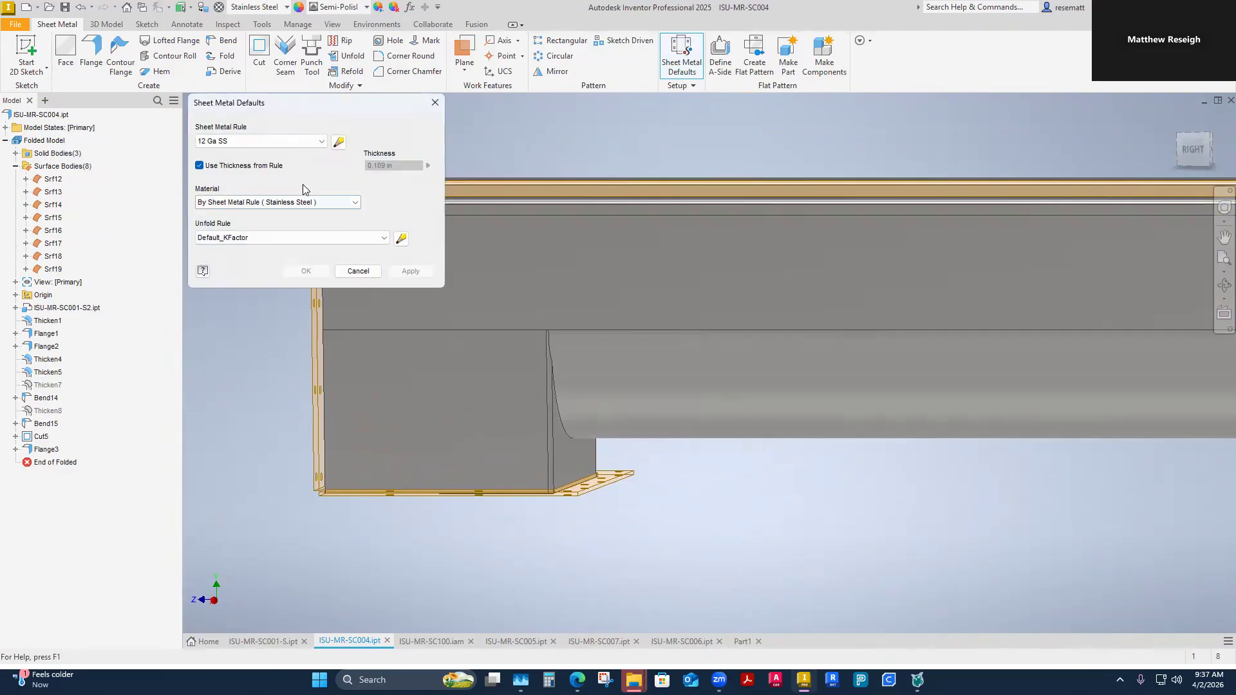
{"action": "left_click", "coordinate": [338, 142]}
{"action": "left_click", "coordinate": [337, 143]}
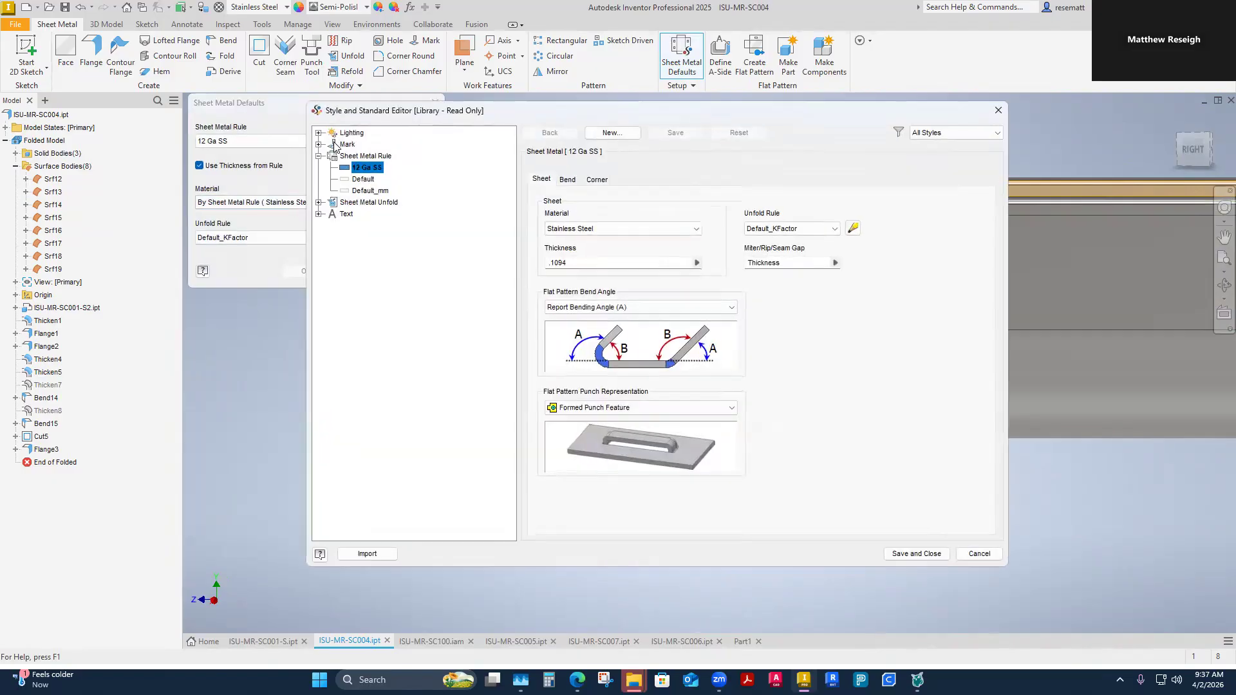
{"action": "left_click", "coordinate": [569, 182]}
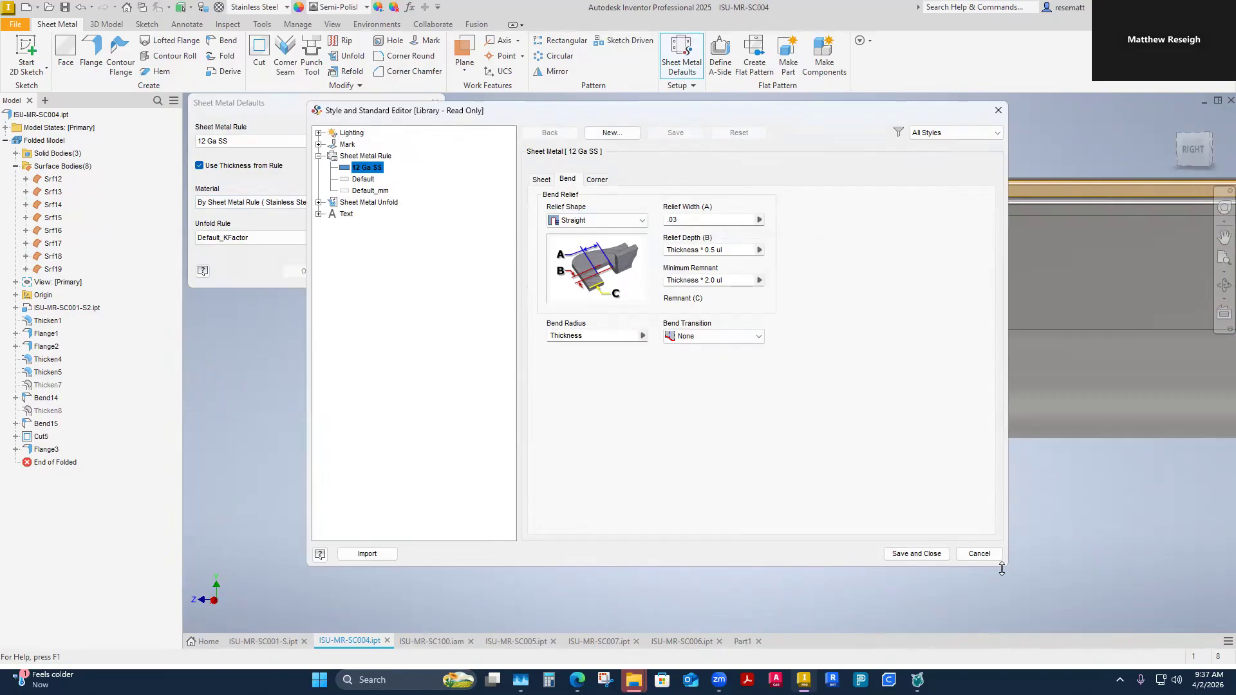
{"action": "left_click", "coordinate": [972, 556]}
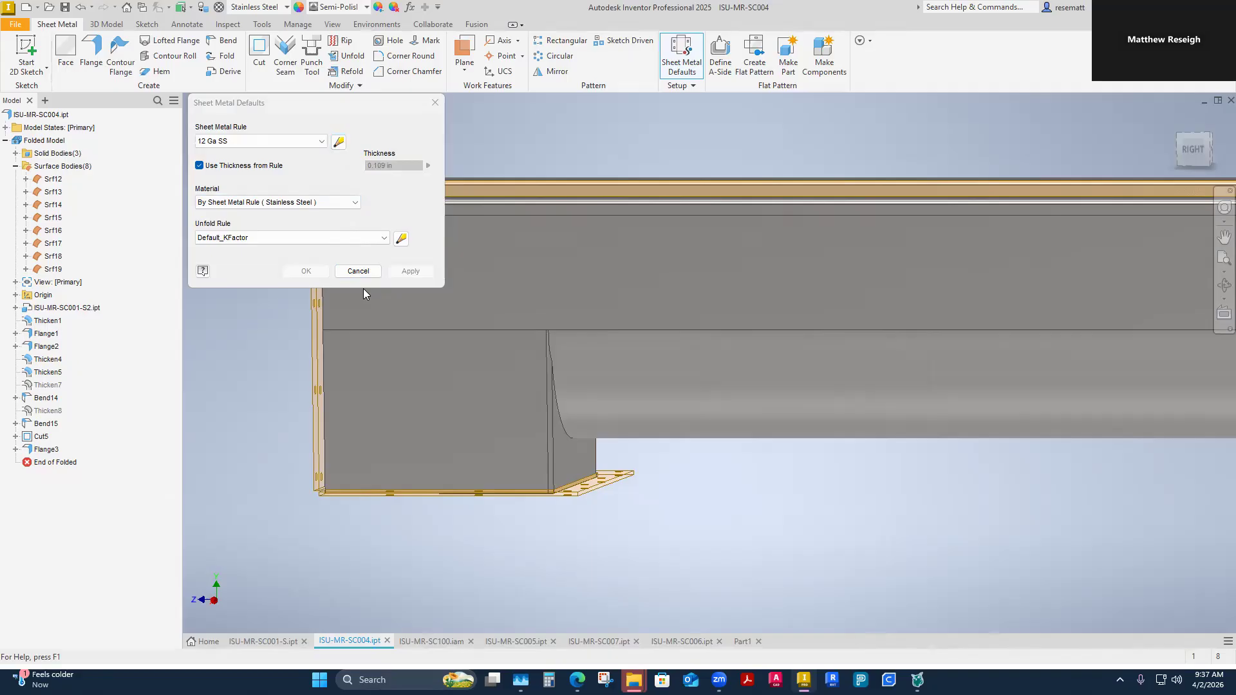
{"action": "left_click", "coordinate": [436, 104]}
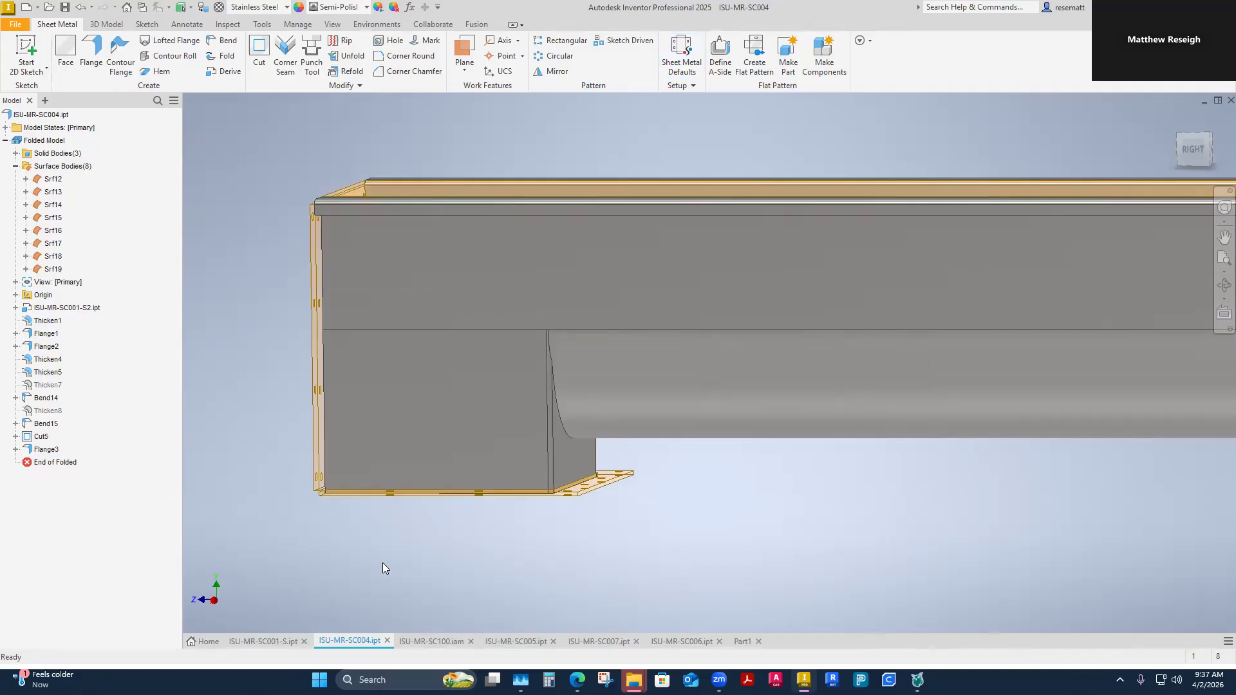
{"action": "key", "text": "F6"}
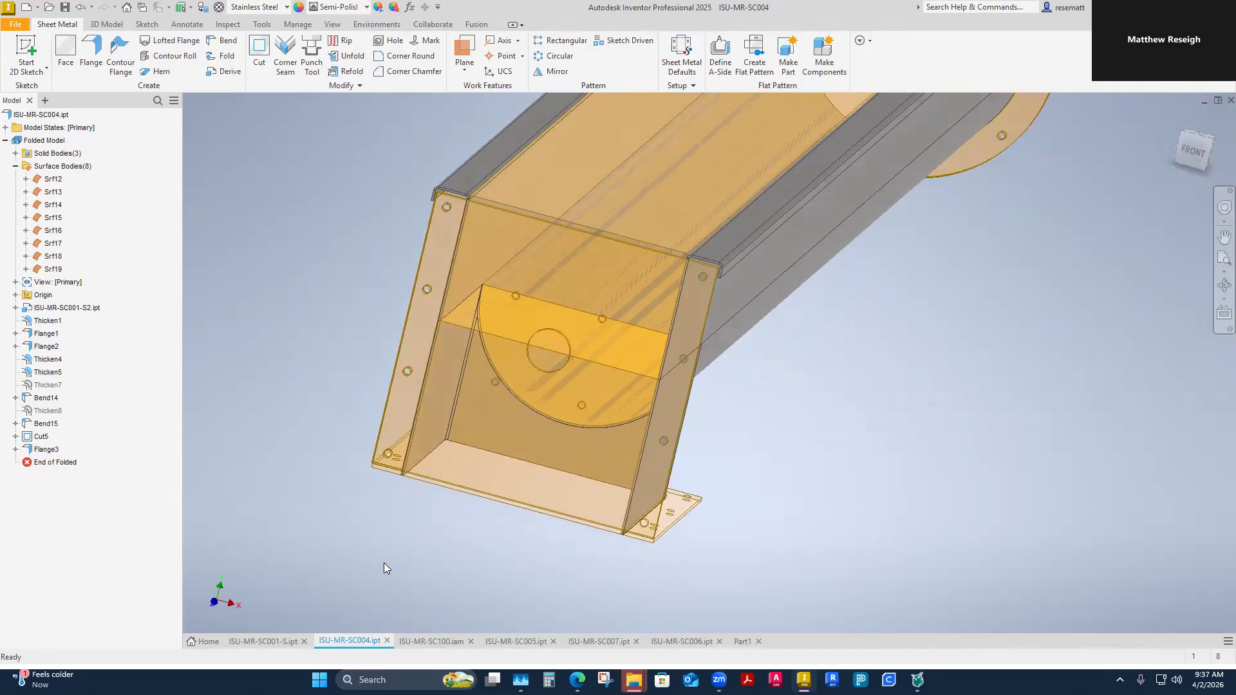
{"action": "middle_click_drag", "start_coordinate": [535, 331], "coordinate": [617, 481], "text": "shift"}
{"action": "scroll", "coordinate": [553, 392], "scroll_direction": "down", "scroll_amount": 2}
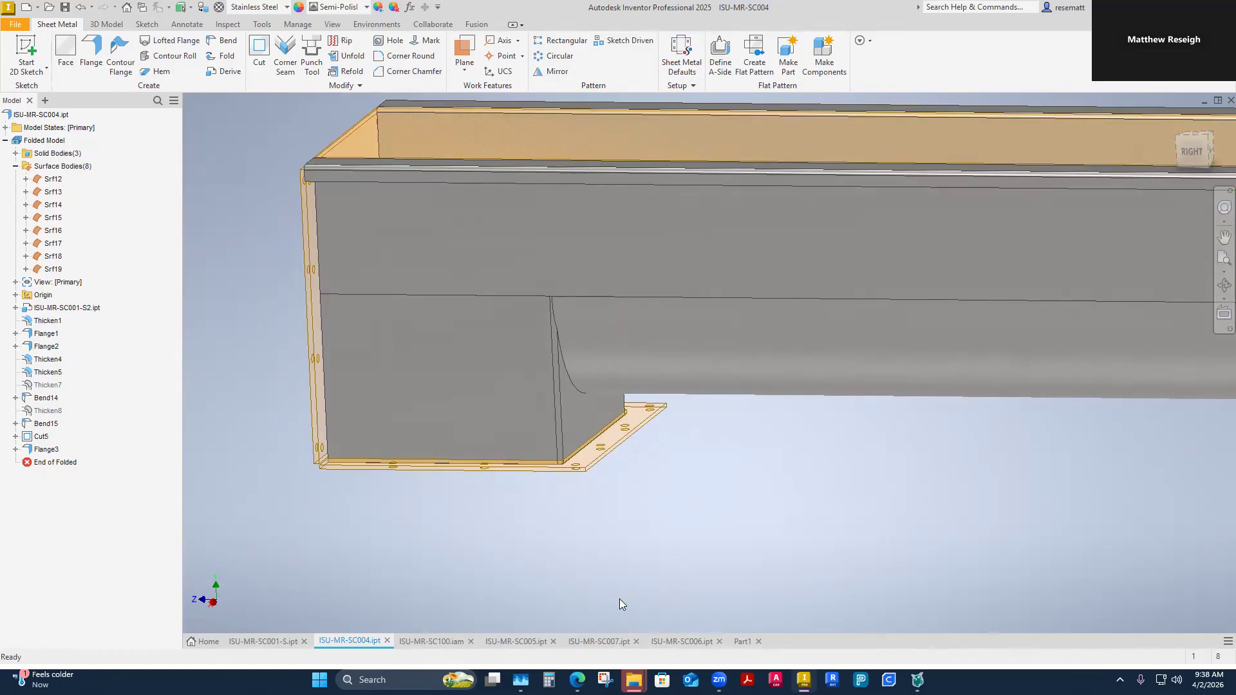
Step: Update the ISU-MR-SC100 assembly and save it
{"action": "left_click", "coordinate": [436, 640]}
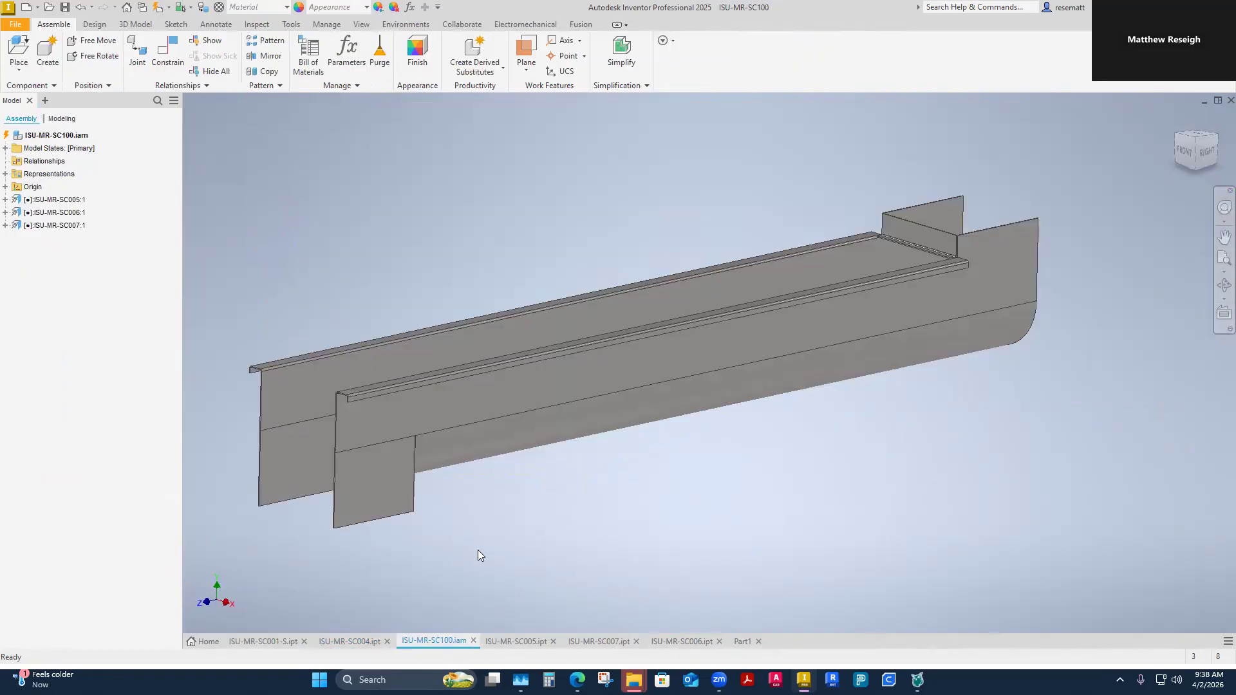
{"action": "left_click", "coordinate": [159, 8]}
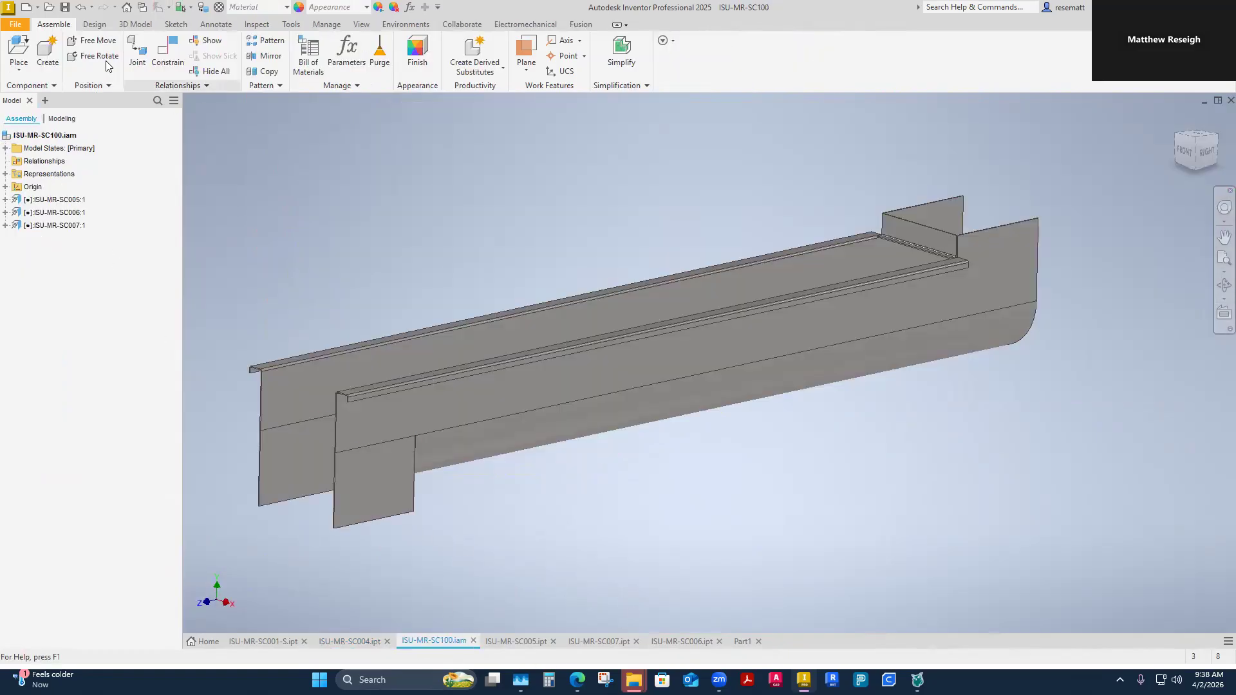
{"action": "left_click", "coordinate": [64, 8]}
{"action": "left_click", "coordinate": [629, 220]}
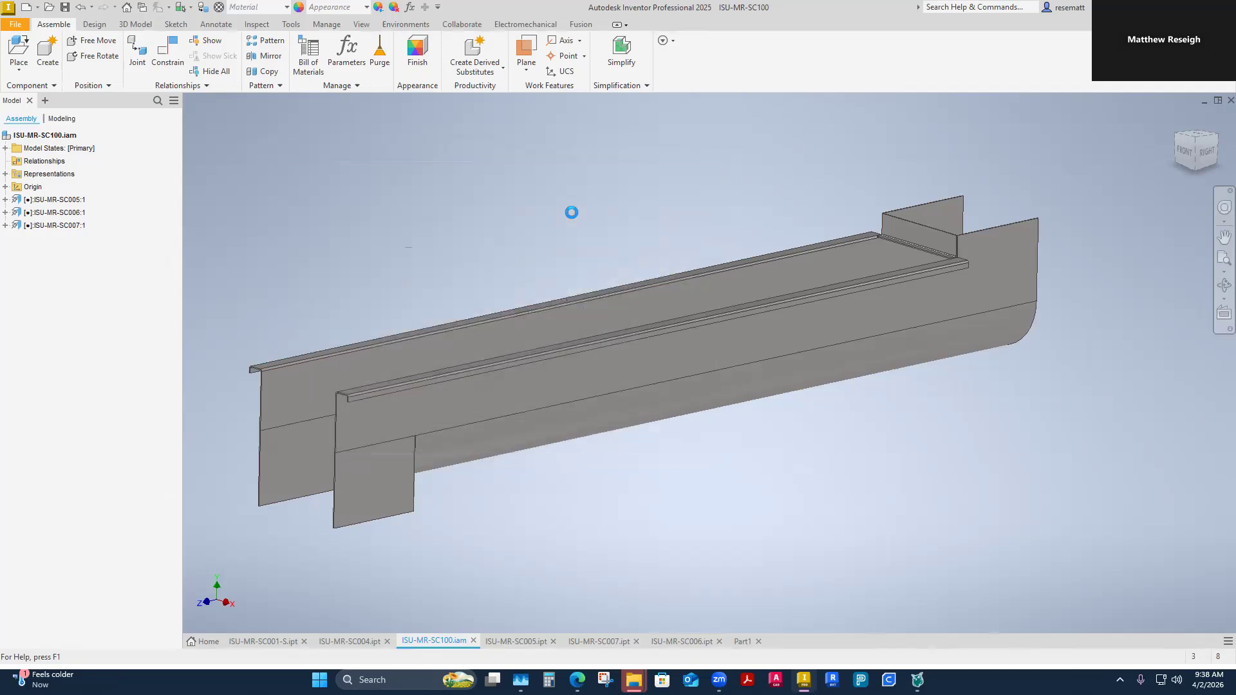
Step: Return to ISU-MR-SC007, try the flat pattern once more, dismiss the tip and inspect the chute's bend and curved cutout
{"action": "left_click", "coordinate": [515, 641]}
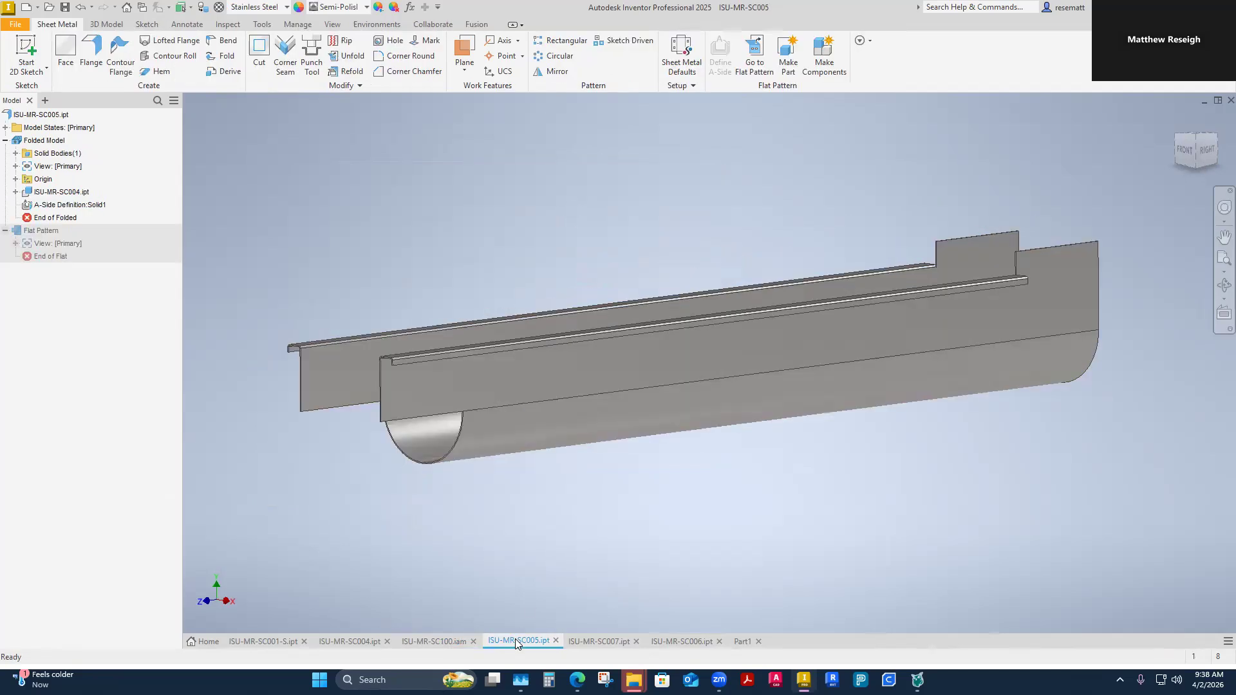
{"action": "left_click", "coordinate": [597, 642]}
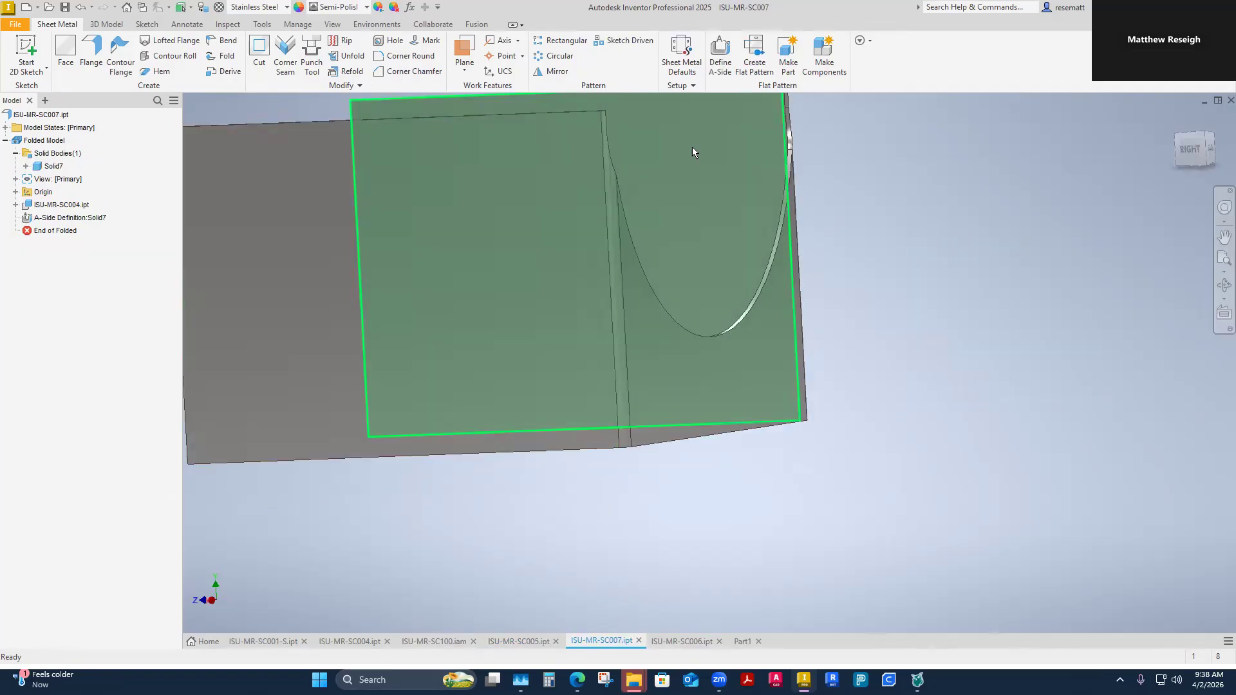
{"action": "left_click", "coordinate": [756, 62]}
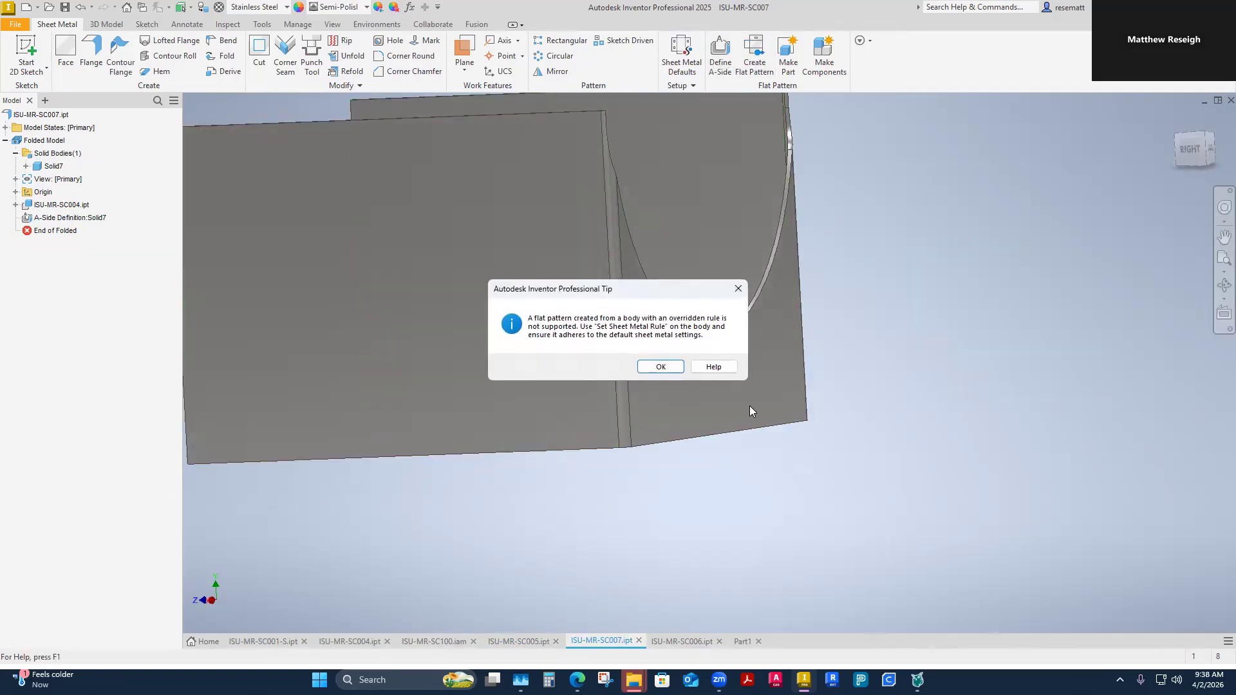
{"action": "left_click", "coordinate": [738, 289]}
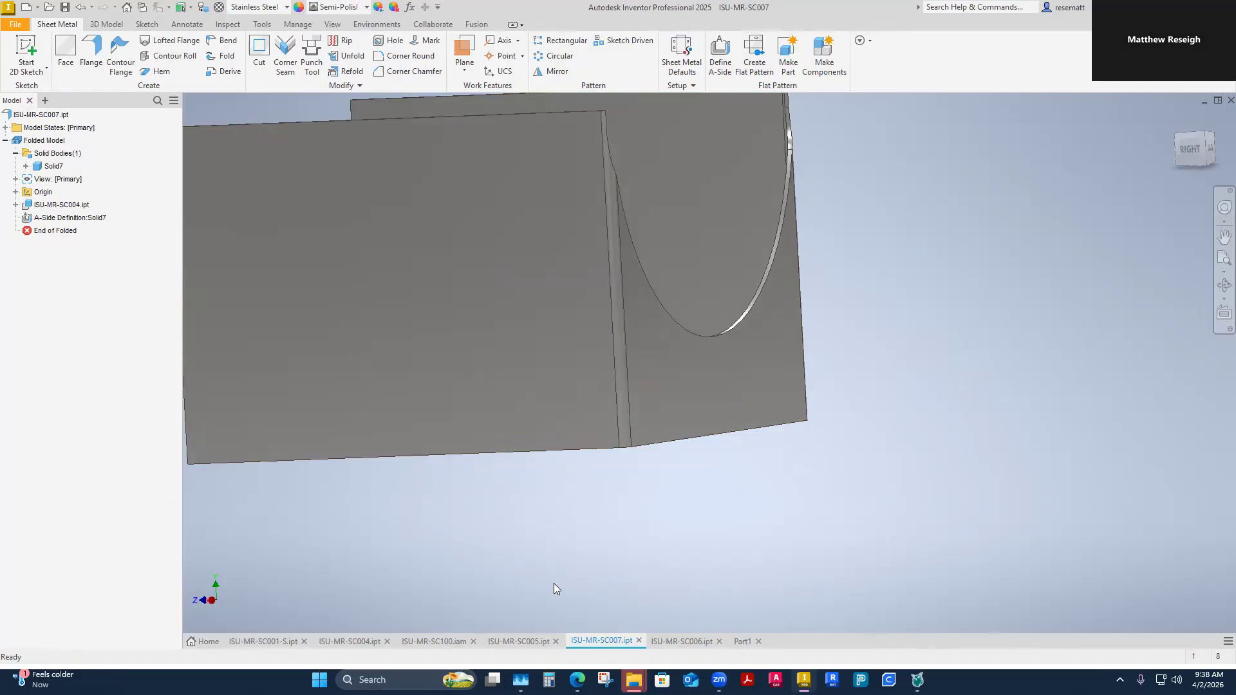
{"action": "key", "text": "F6"}
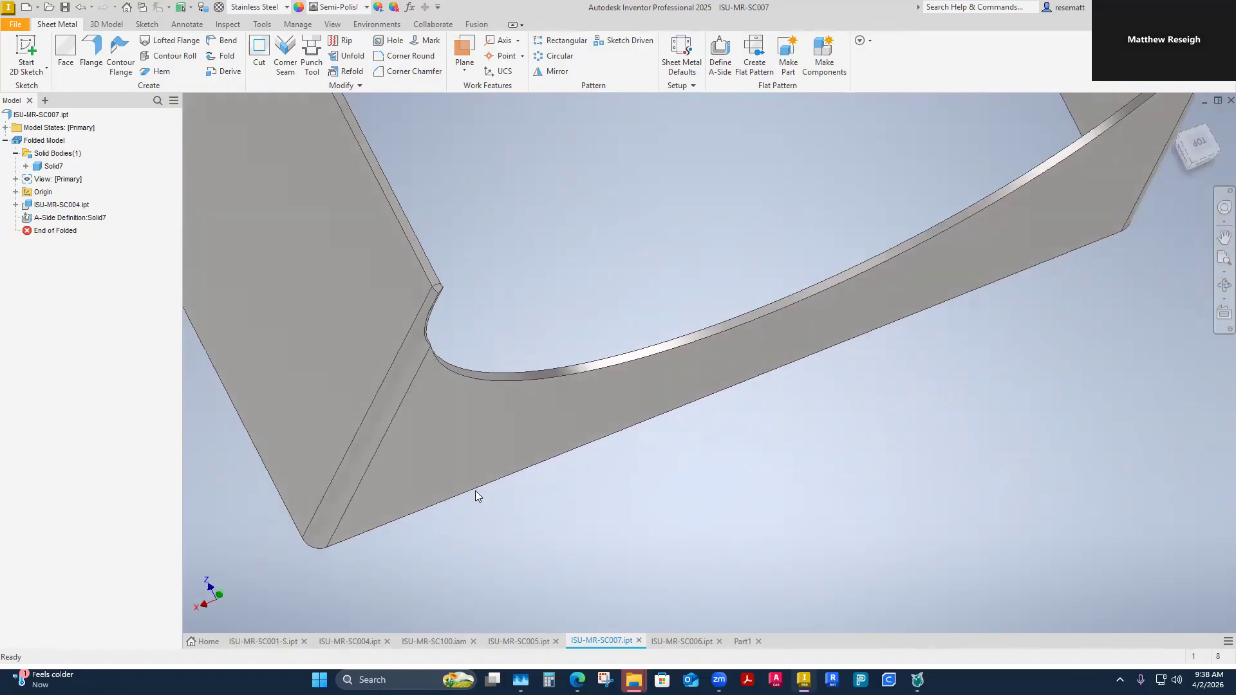
Step: In ISU-MR-SC004, edit the chute's curved cut, Cut5, and set its distance to Thickness instead of through all
{"action": "left_click", "coordinate": [359, 640]}
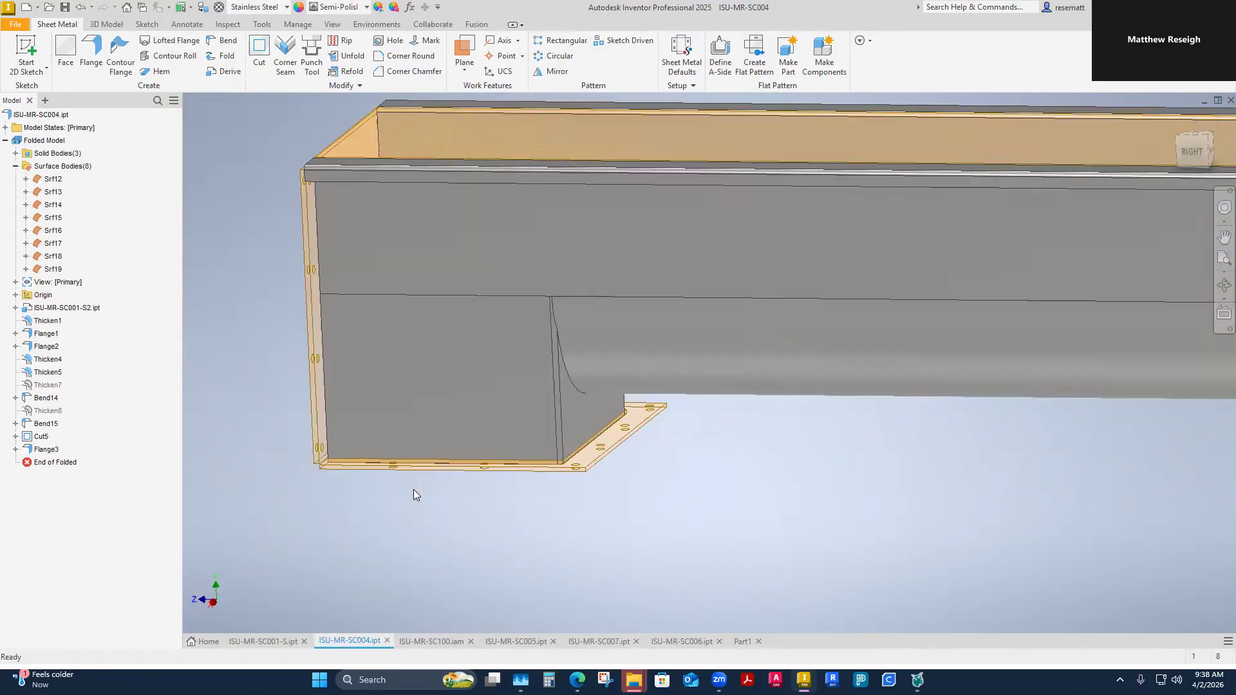
{"action": "left_click", "coordinate": [39, 439]}
{"action": "right_click", "coordinate": [38, 439]}
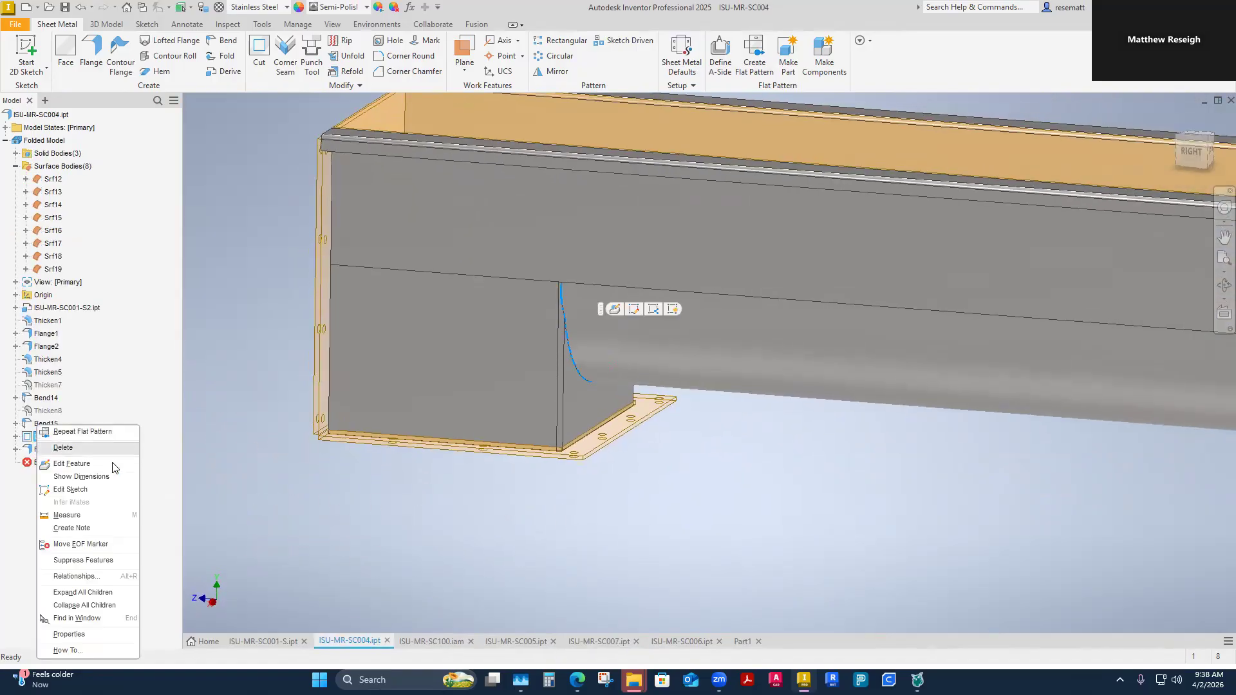
{"action": "left_click", "coordinate": [71, 468]}
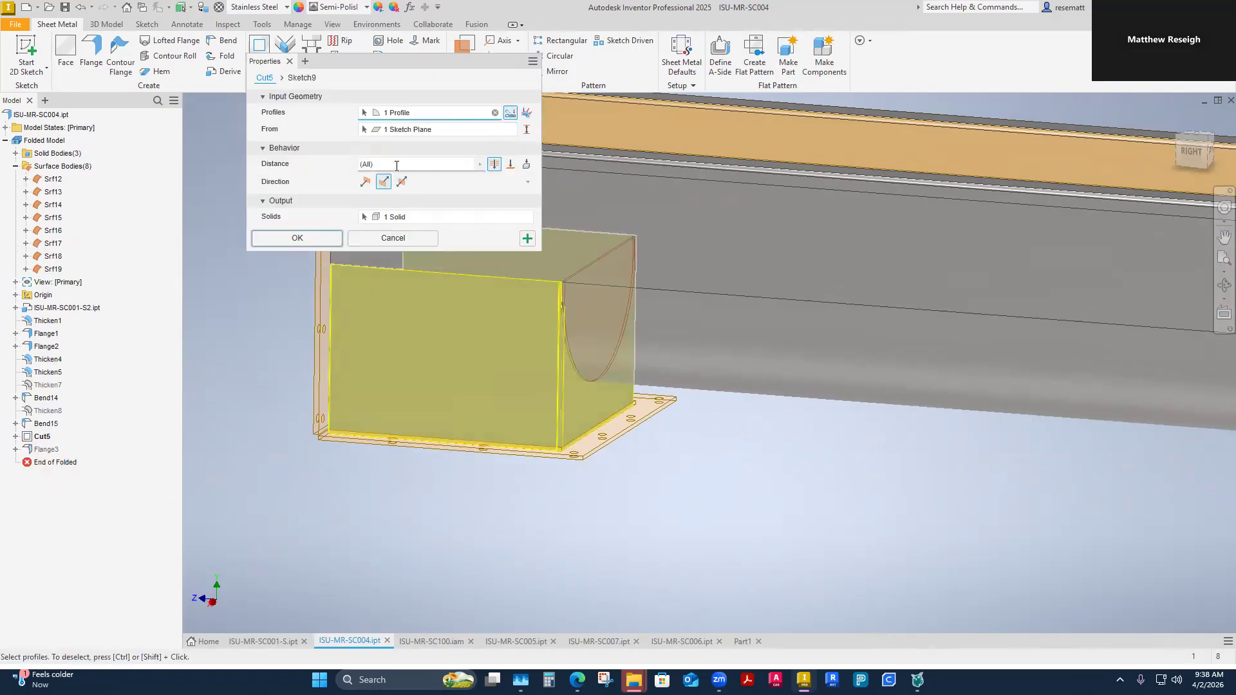
{"action": "middle_click_drag", "start_coordinate": [547, 322], "coordinate": [366, 186], "text": "shift"}
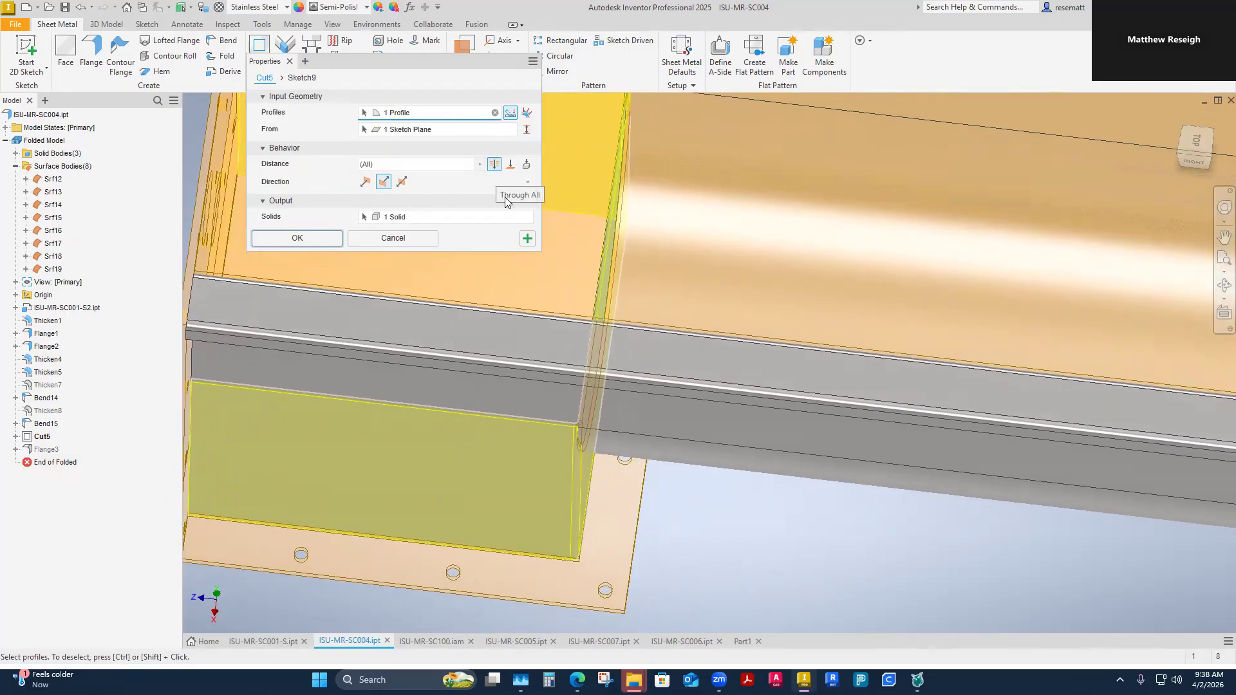
{"action": "middle_click_drag", "start_coordinate": [520, 270], "coordinate": [487, 163], "text": "shift"}
{"action": "left_click", "coordinate": [492, 165]}
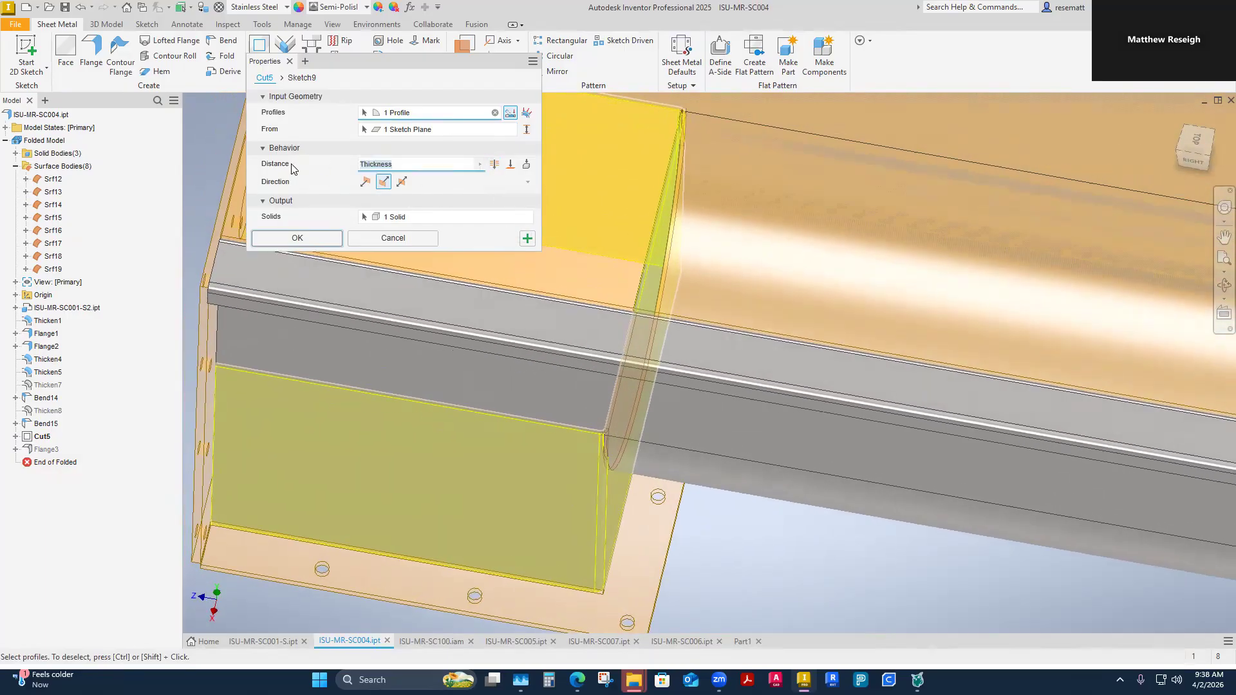
{"action": "left_click", "coordinate": [431, 163]}
{"action": "left_click", "coordinate": [296, 238]}
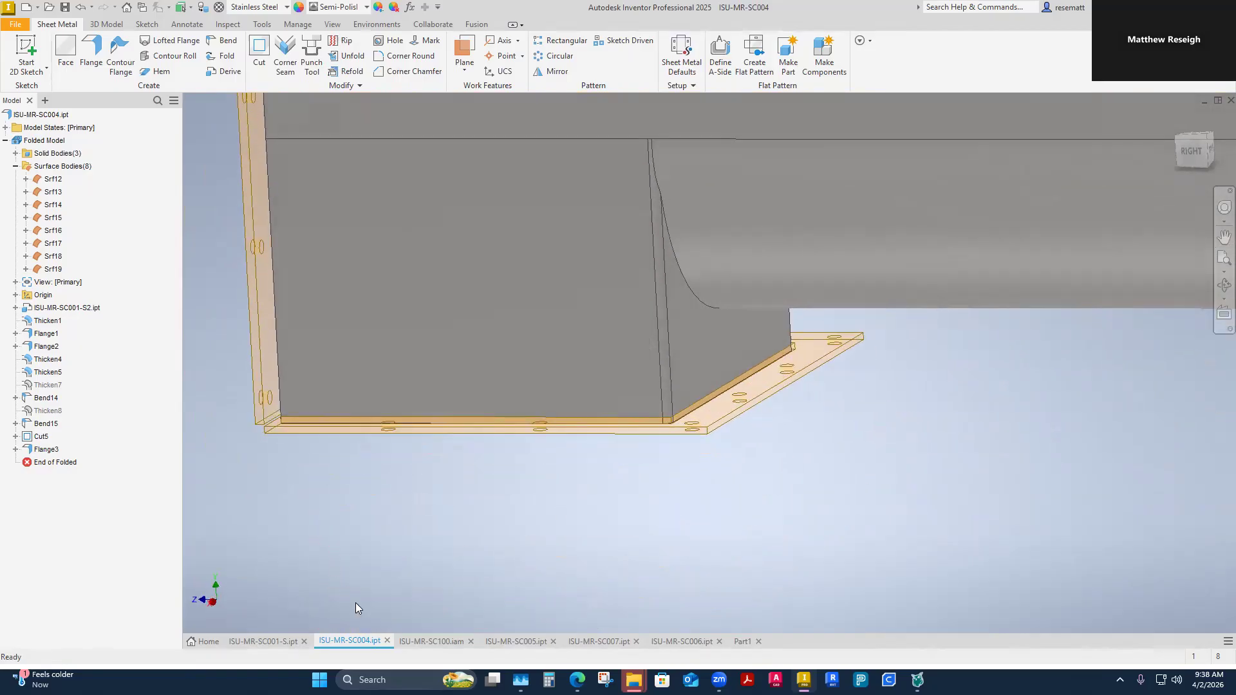
Step: Update the ISU-MR-SC100 assembly and retry the flat pattern in ISU-MR-SC007, dismissing the tip
{"action": "left_click", "coordinate": [434, 642]}
{"action": "left_click", "coordinate": [157, 9]}
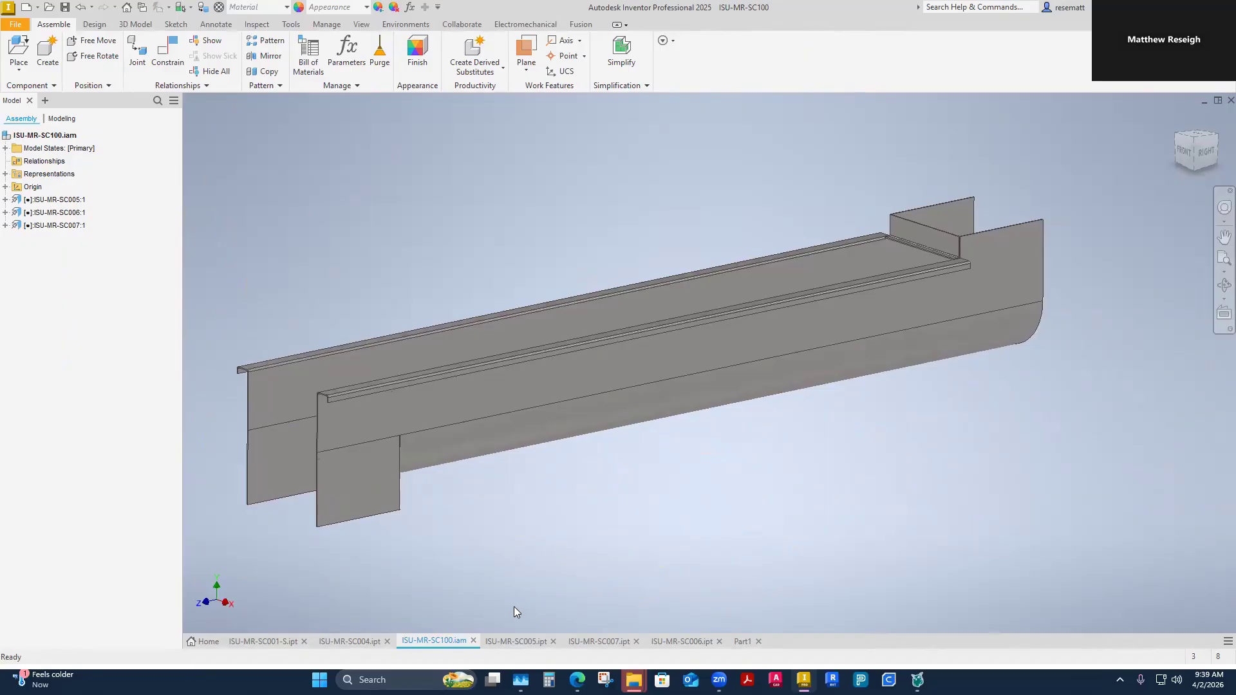
{"action": "left_click", "coordinate": [522, 641]}
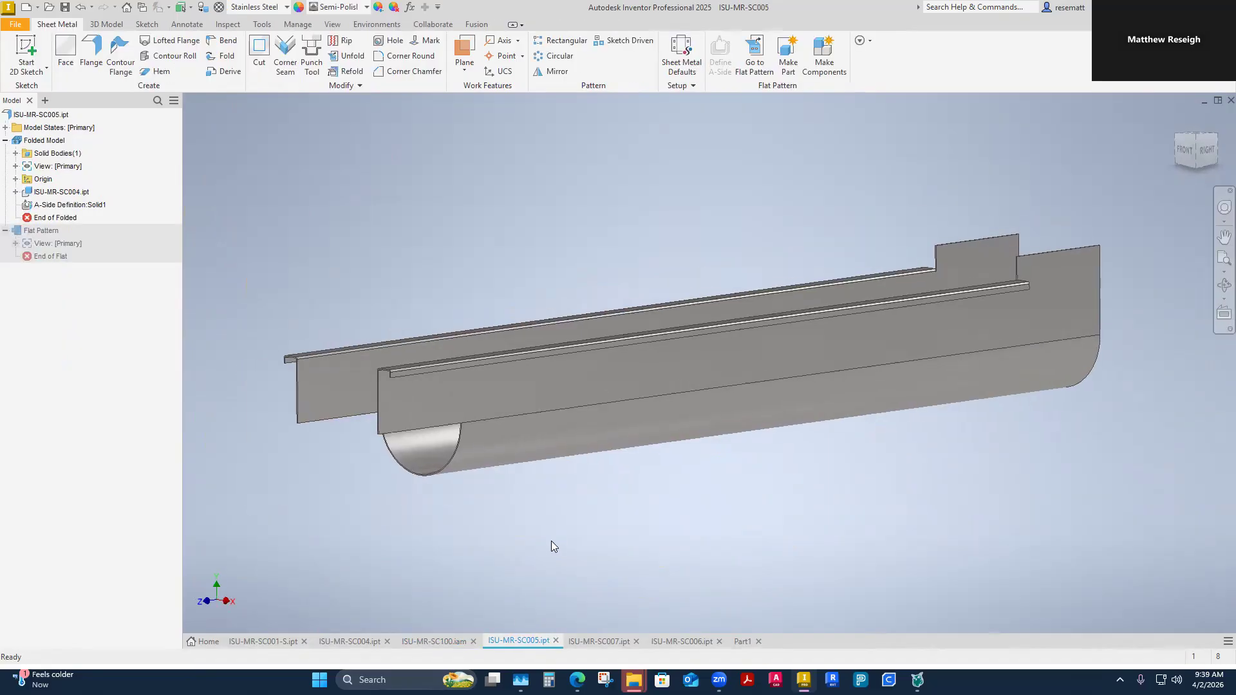
{"action": "left_click", "coordinate": [601, 641]}
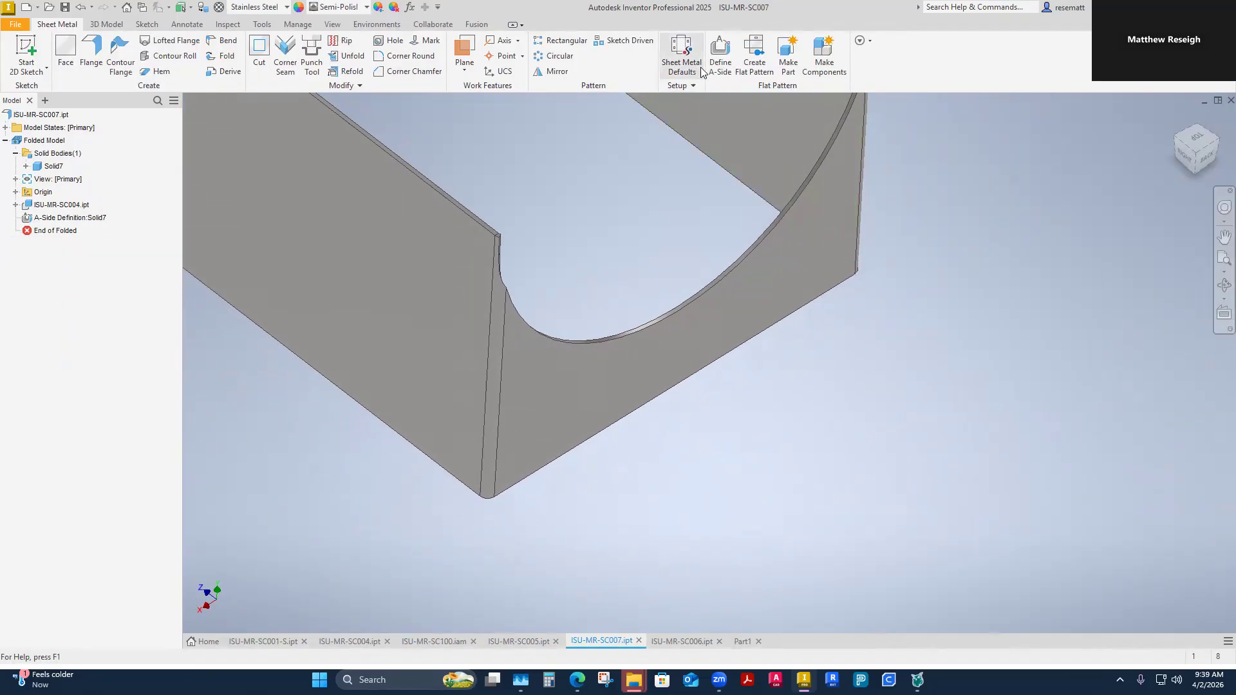
{"action": "left_click", "coordinate": [746, 73]}
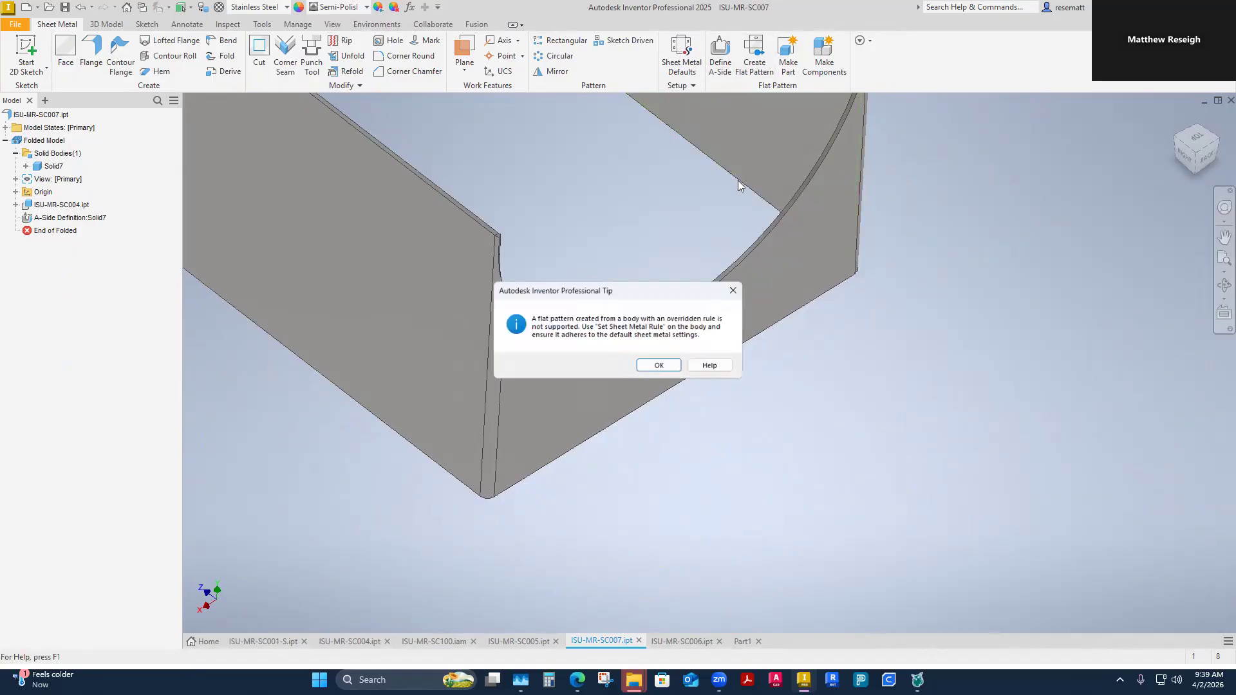
{"action": "key", "text": "Return"}
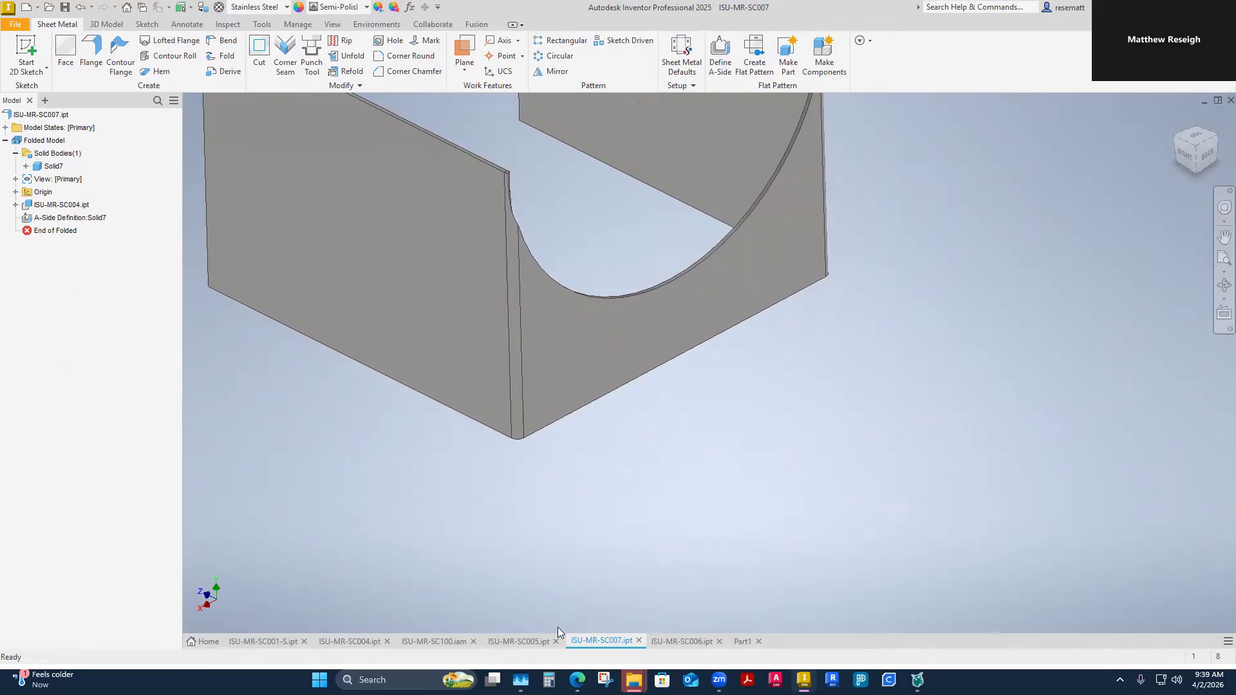
Step: In ISU-MR-SC004, list Solid7's features and reorder Cut5 to directly after Bend14, accepting the reorder message
{"action": "left_click", "coordinate": [361, 641]}
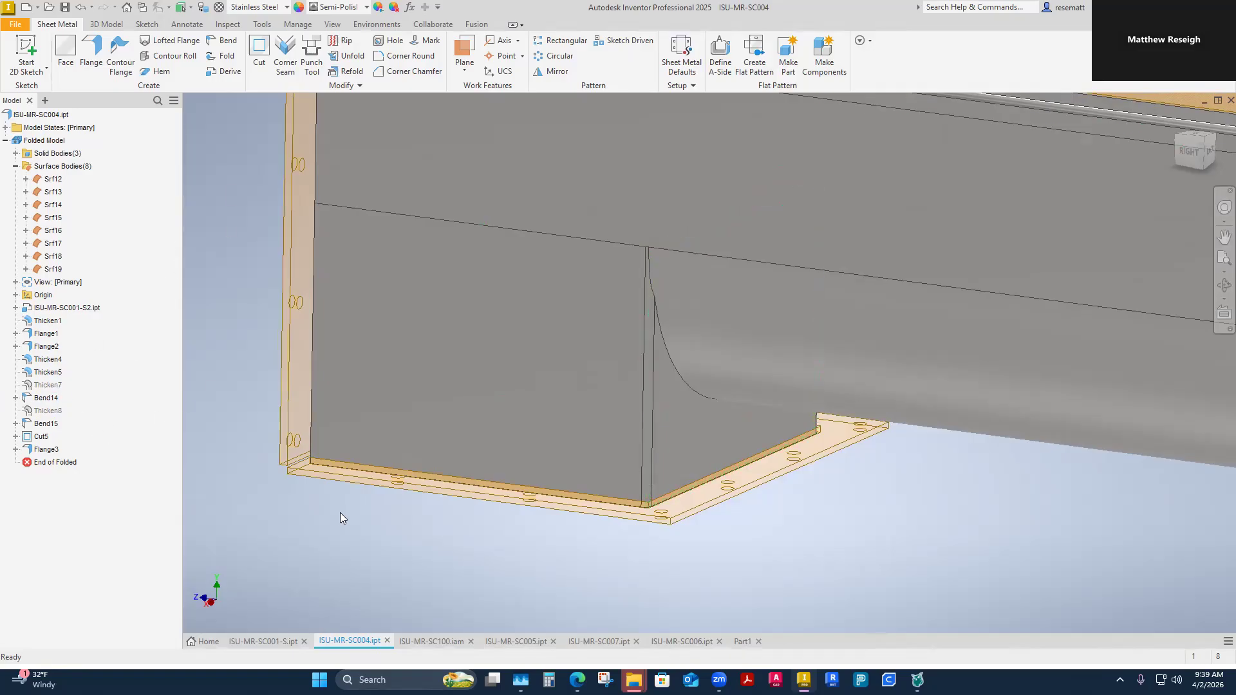
{"action": "left_click", "coordinate": [15, 153]}
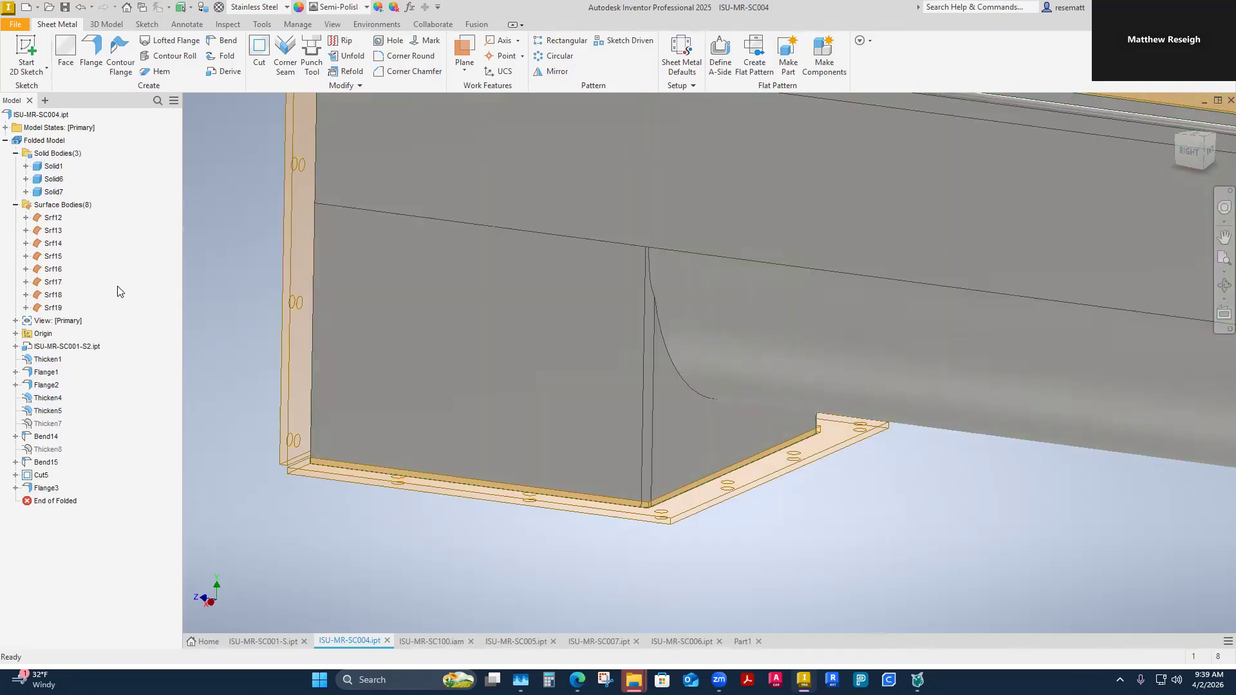
{"action": "left_click", "coordinate": [25, 192]}
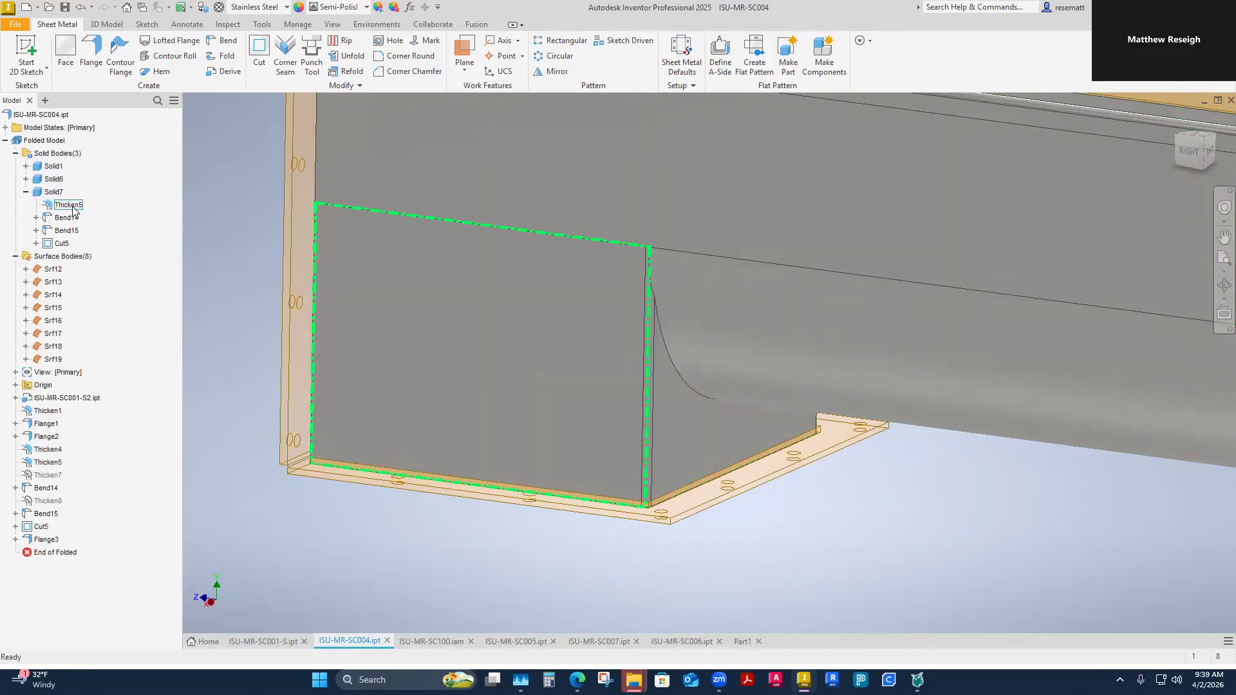
{"action": "left_click", "coordinate": [61, 244]}
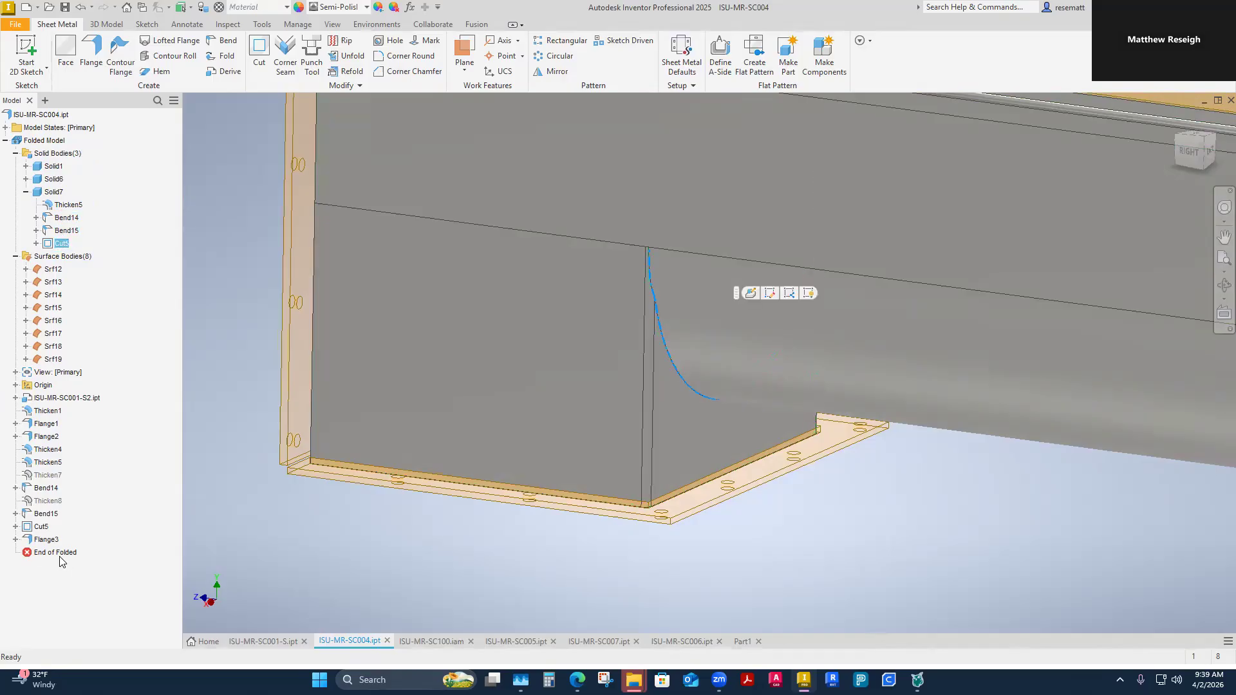
{"action": "left_click_drag", "start_coordinate": [41, 530], "coordinate": [42, 488]}
{"action": "left_click", "coordinate": [282, 119]}
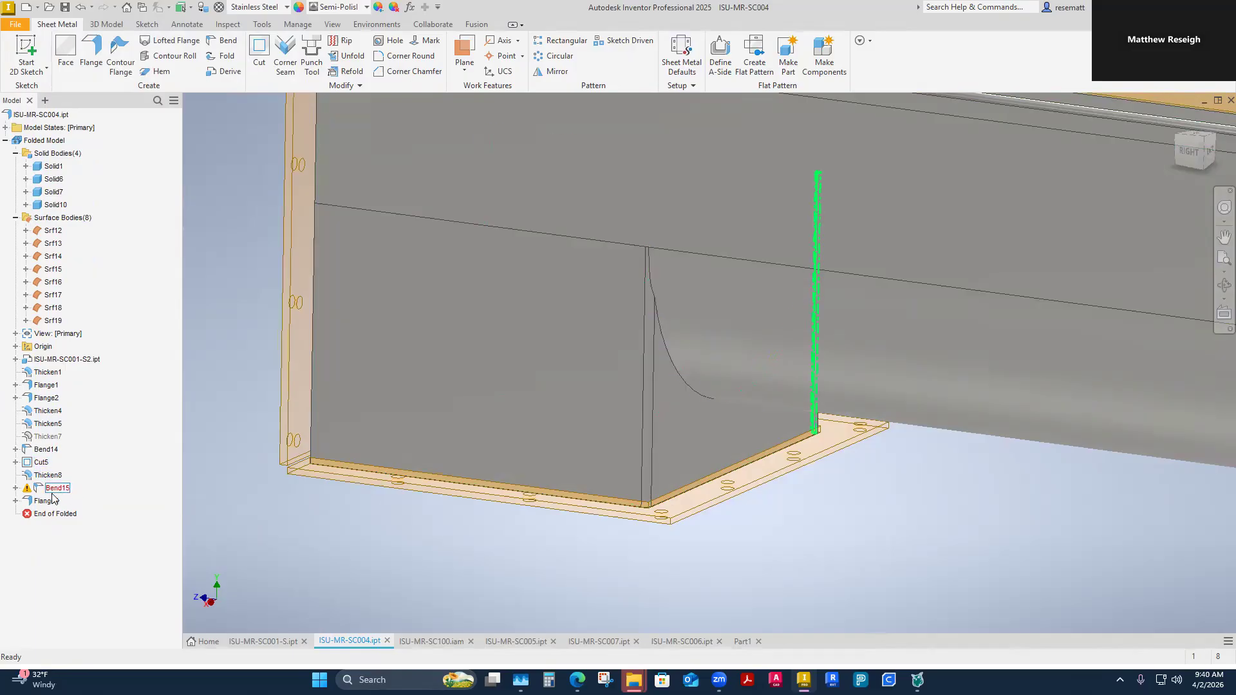
Step: Check which bodies Bend15 joins and move Cut5 back to the end of the feature list, after Flange3
{"action": "left_click", "coordinate": [48, 475]}
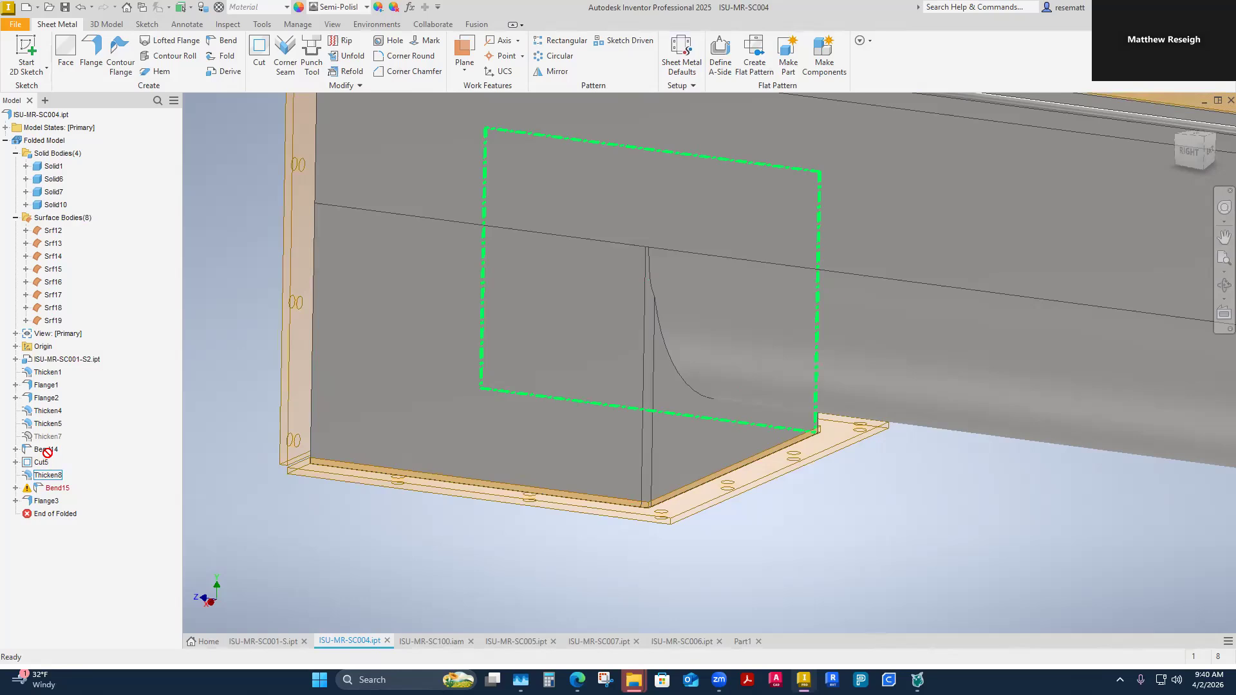
{"action": "left_click", "coordinate": [66, 503]}
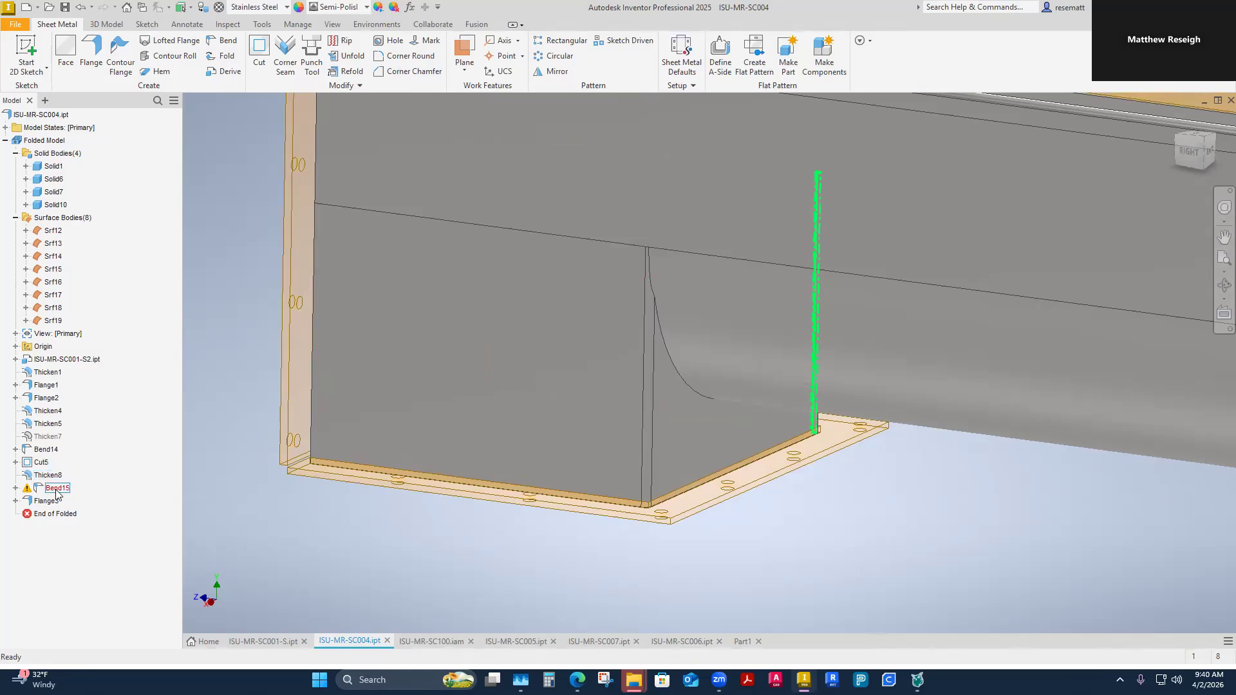
{"action": "left_click", "coordinate": [16, 487]}
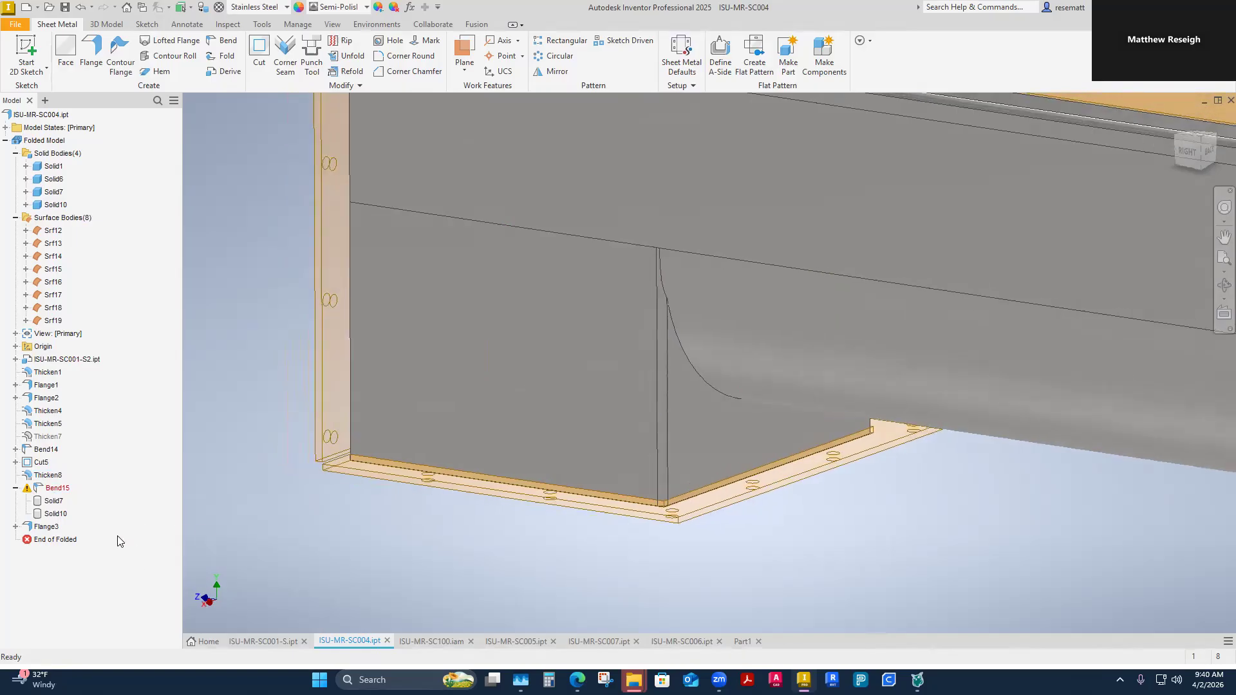
{"action": "left_click_drag", "start_coordinate": [39, 464], "coordinate": [60, 540]}
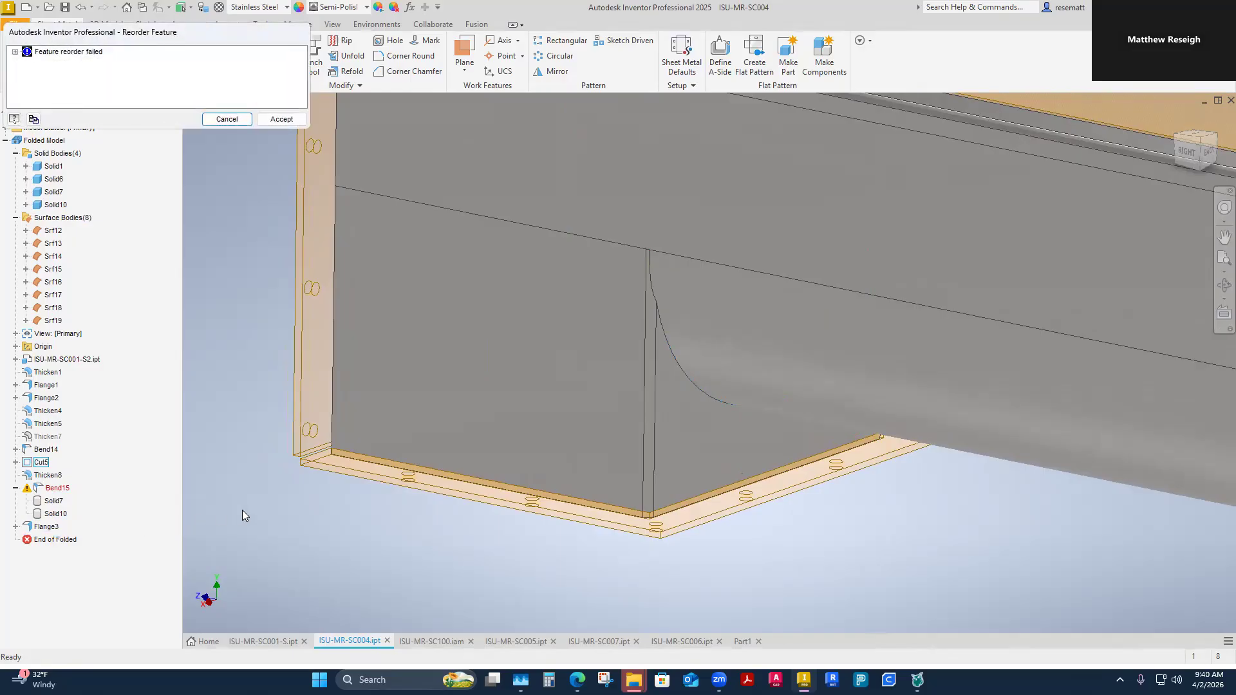
{"action": "left_click", "coordinate": [281, 119]}
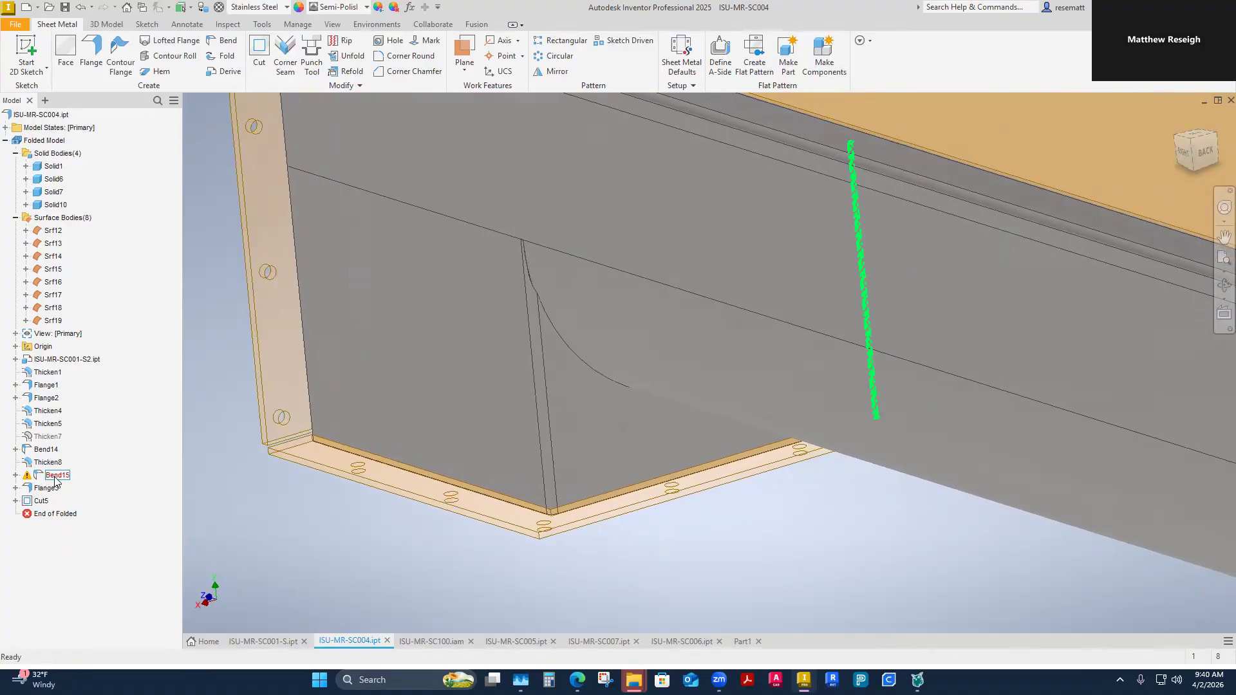
Step: Delete the chute's Bend15 feature
{"action": "right_click", "coordinate": [56, 482]}
{"action": "left_click", "coordinate": [90, 453]}
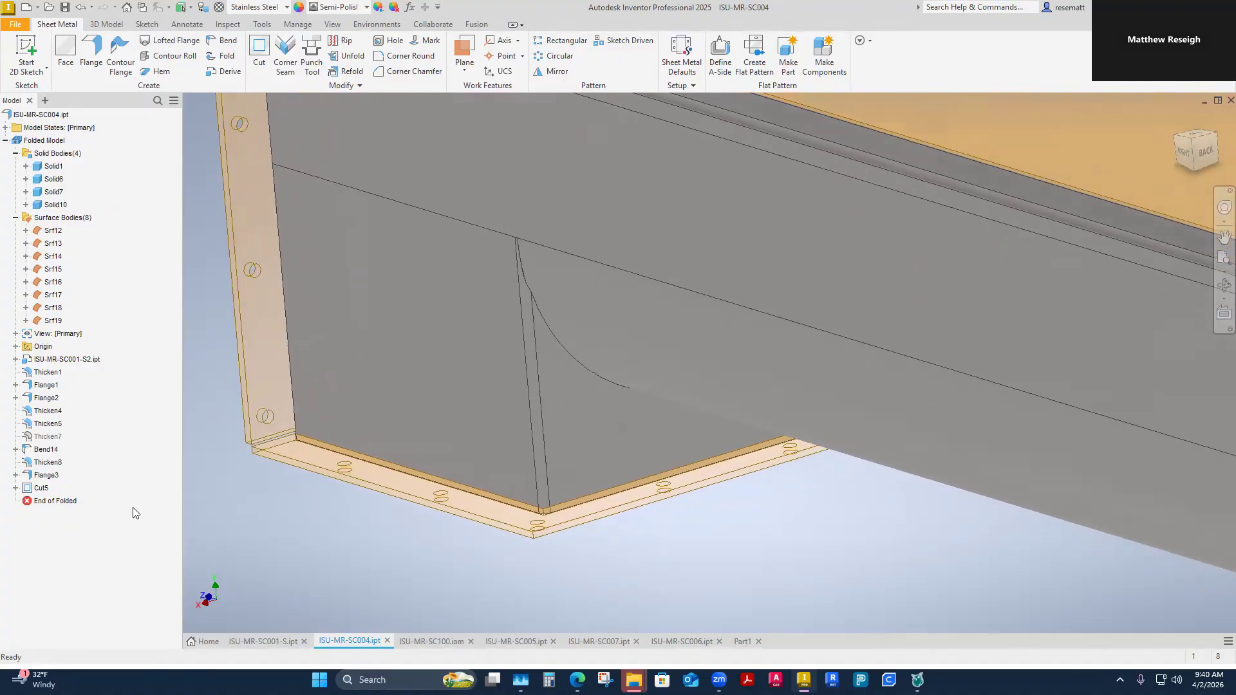
Step: Try deleting Bend14 together with its dependent sketches and features, and undo the deletion
{"action": "right_click", "coordinate": [46, 451]}
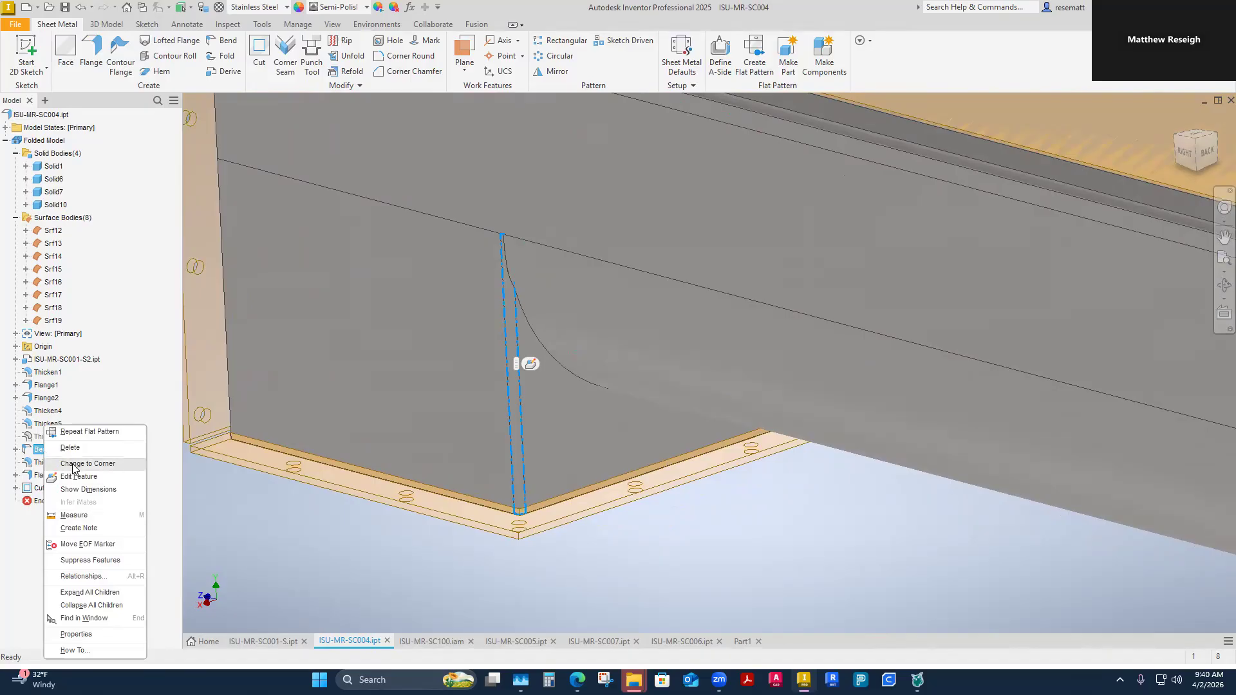
{"action": "left_click", "coordinate": [70, 447]}
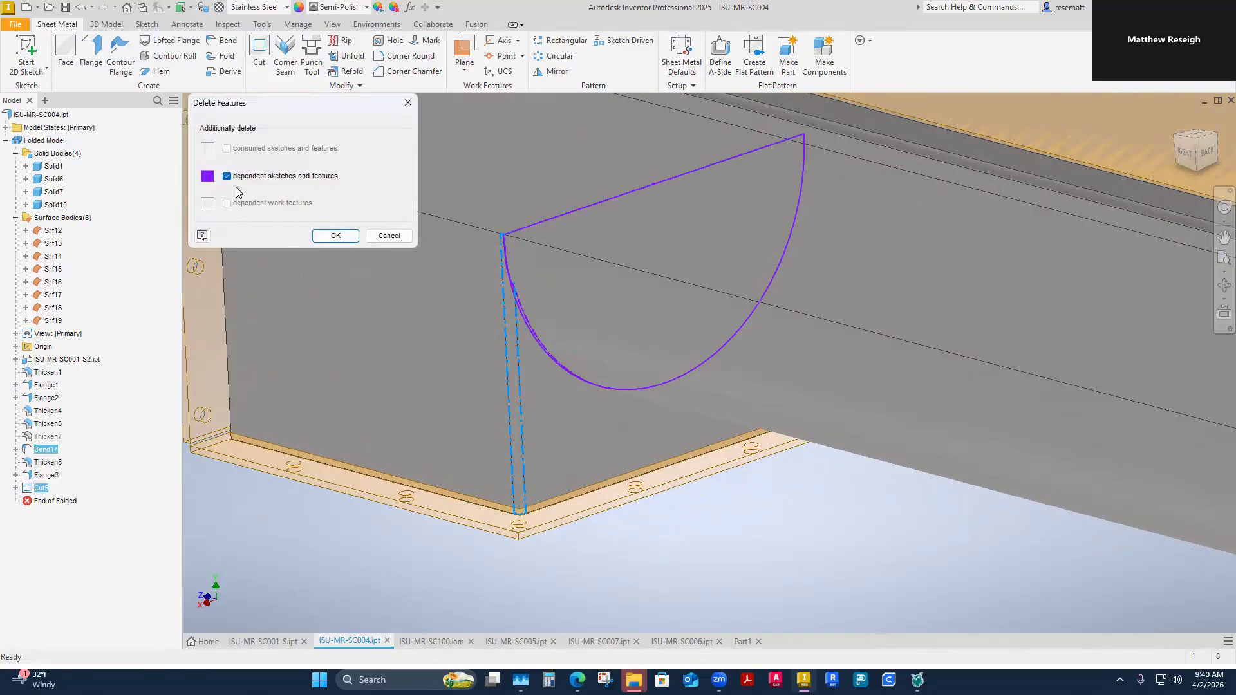
{"action": "left_click", "coordinate": [330, 236]}
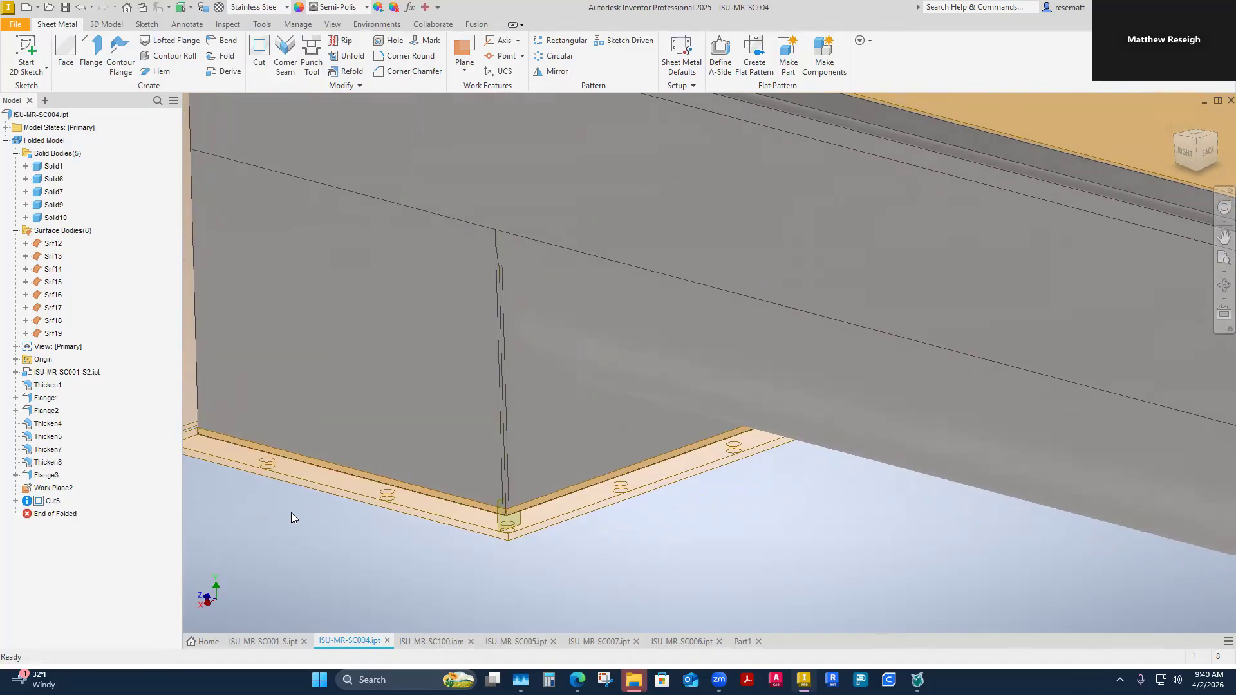
{"action": "left_click", "coordinate": [55, 503]}
{"action": "mouse_move", "coordinate": [54, 499]}
{"action": "left_mouse_down"}
{"action": "mouse_move", "coordinate": [52, 476]}
{"action": "mouse_move", "coordinate": [53, 494]}
{"action": "left_mouse_up"}
{"action": "middle_click_drag", "start_coordinate": [339, 537], "coordinate": [361, 534], "text": "shift"}
{"action": "left_click", "coordinate": [77, 7]}
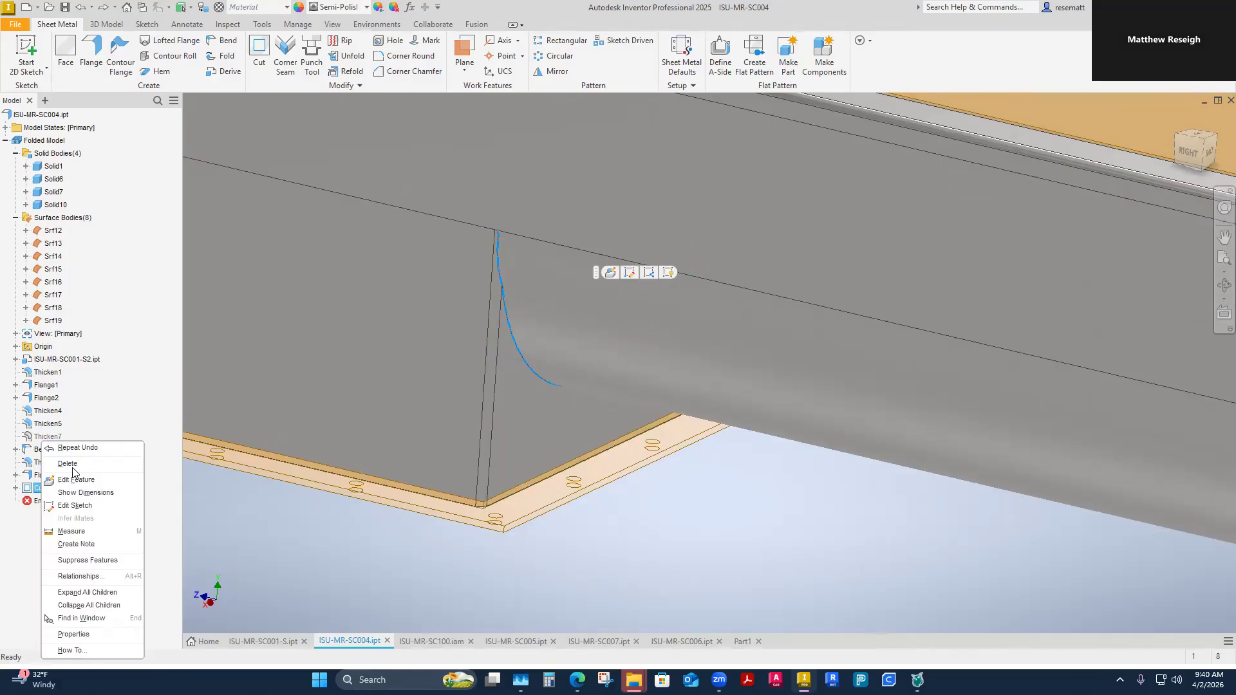
Step: Delete Cut5 together with its consumed sketch, and delete Bend14 from the chute
{"action": "left_click", "coordinate": [69, 464]}
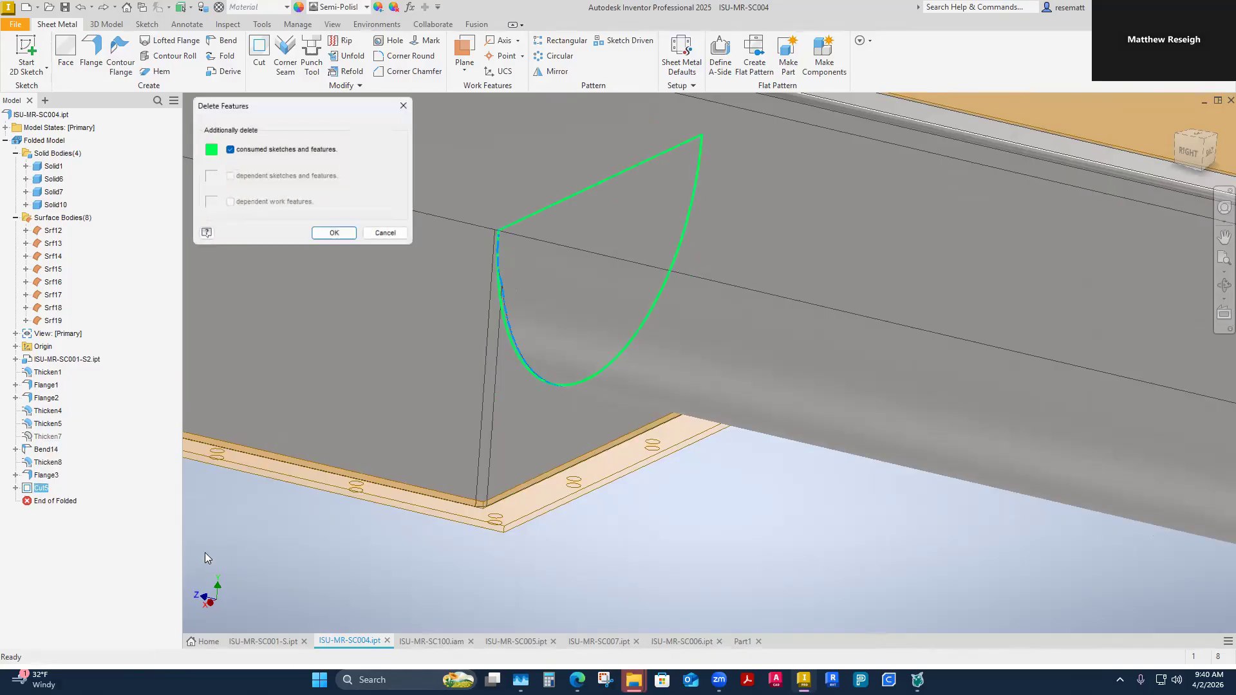
{"action": "left_click", "coordinate": [337, 238]}
{"action": "right_click", "coordinate": [44, 450]}
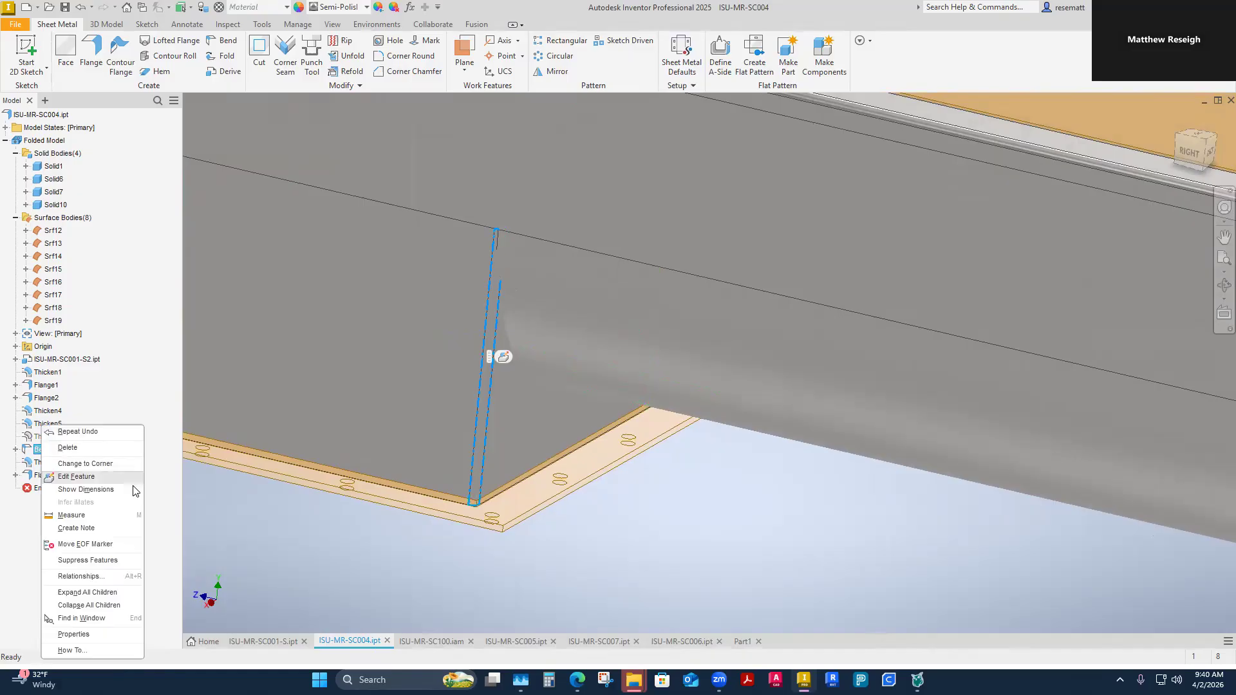
{"action": "left_click", "coordinate": [82, 453]}
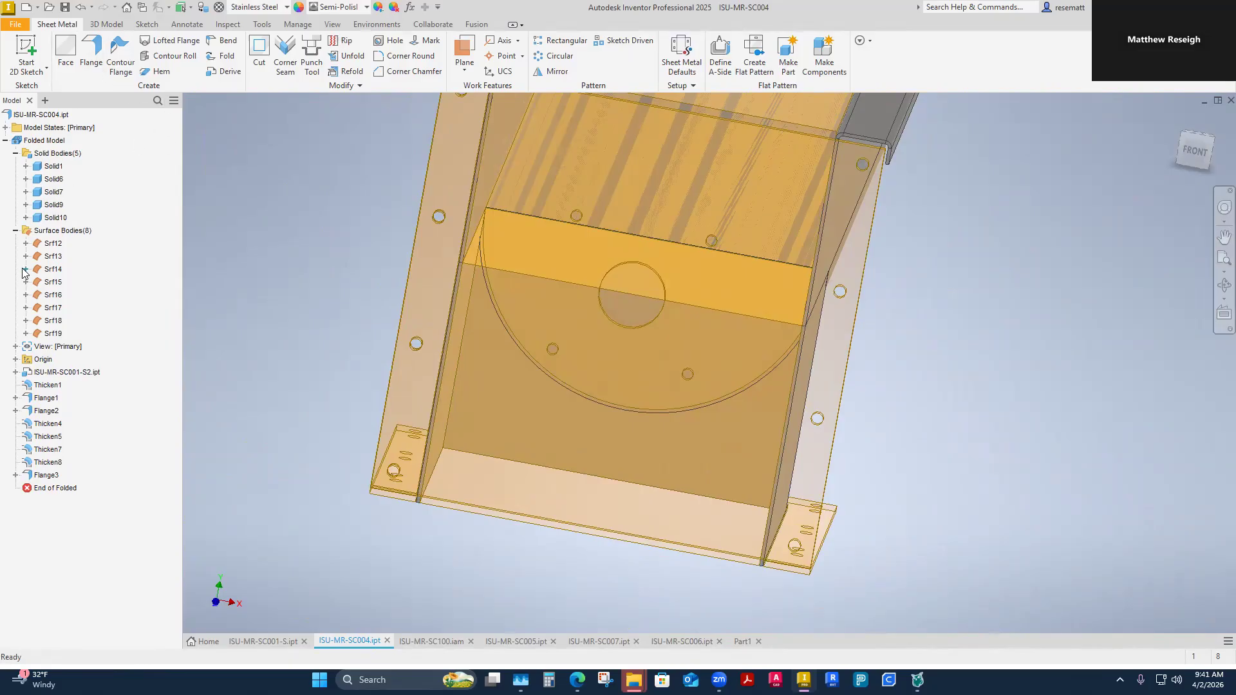
Step: Hide all the surface bodies from Srf12 to Srf19
{"action": "left_click", "coordinate": [52, 244]}
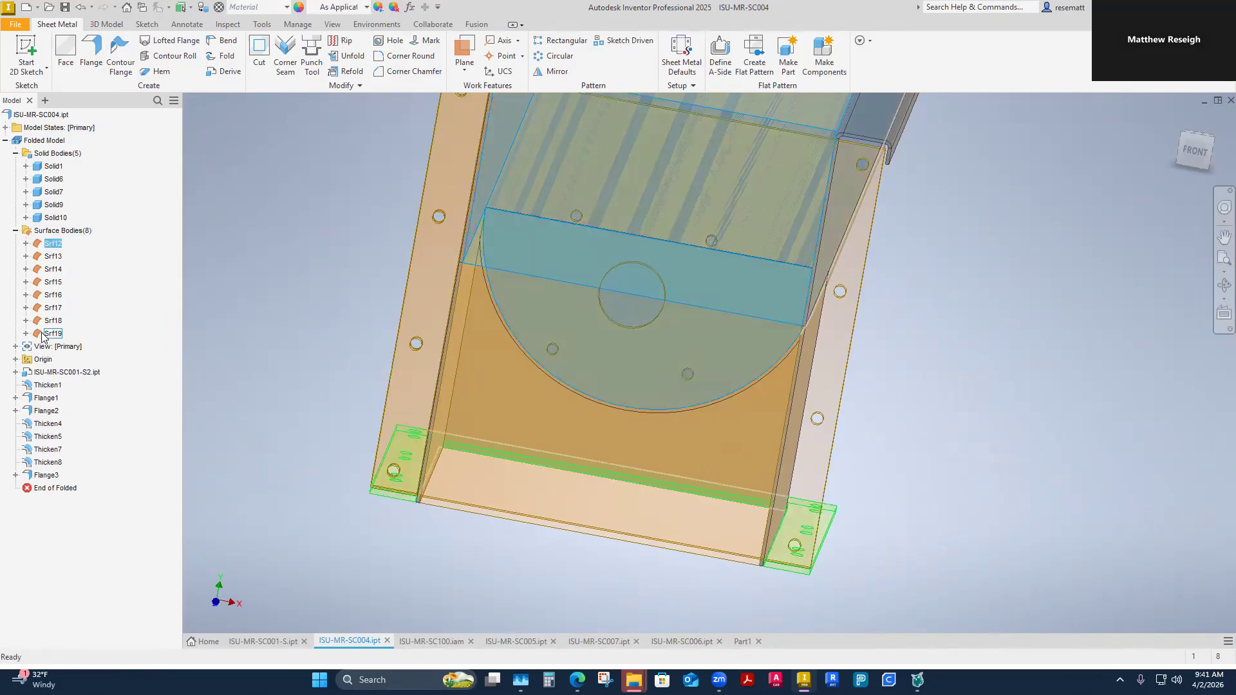
{"action": "left_click", "coordinate": [44, 335], "text": "shift"}
{"action": "right_click", "coordinate": [43, 334]}
{"action": "left_click", "coordinate": [69, 396]}
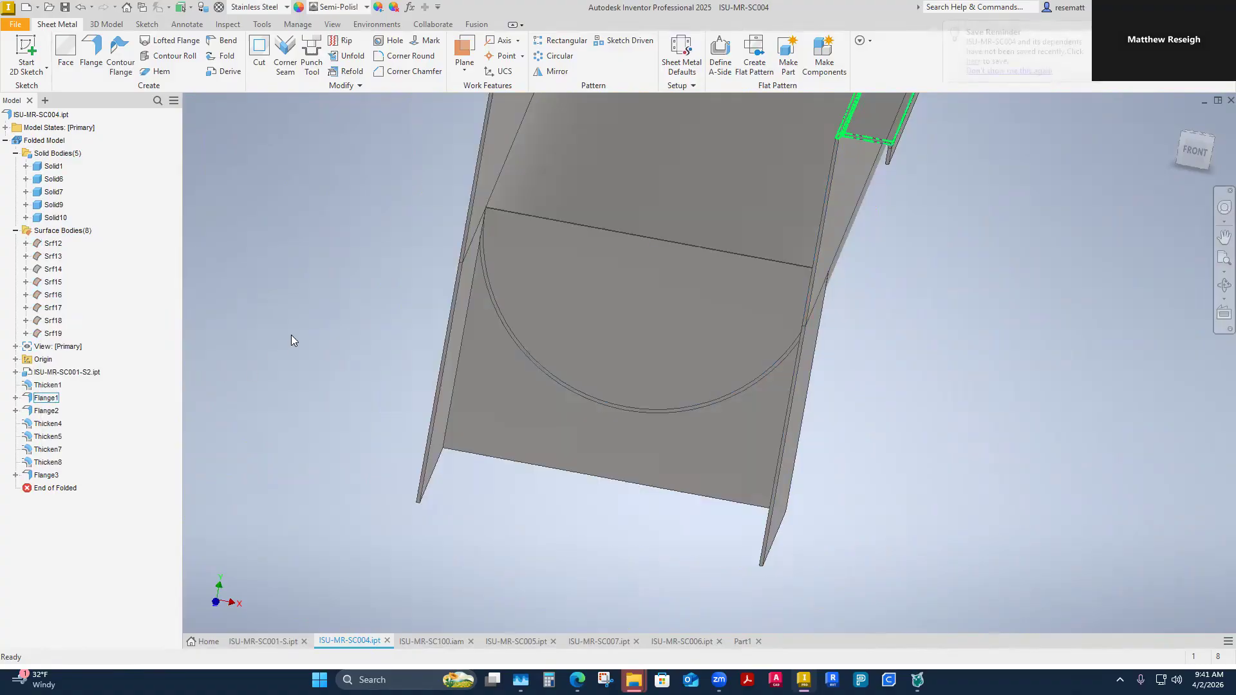
Step: Start a 2D sketch on the flat face of the chute's end plate between the two side plates
{"action": "scroll", "coordinate": [394, 414], "scroll_direction": "up", "scroll_amount": 5}
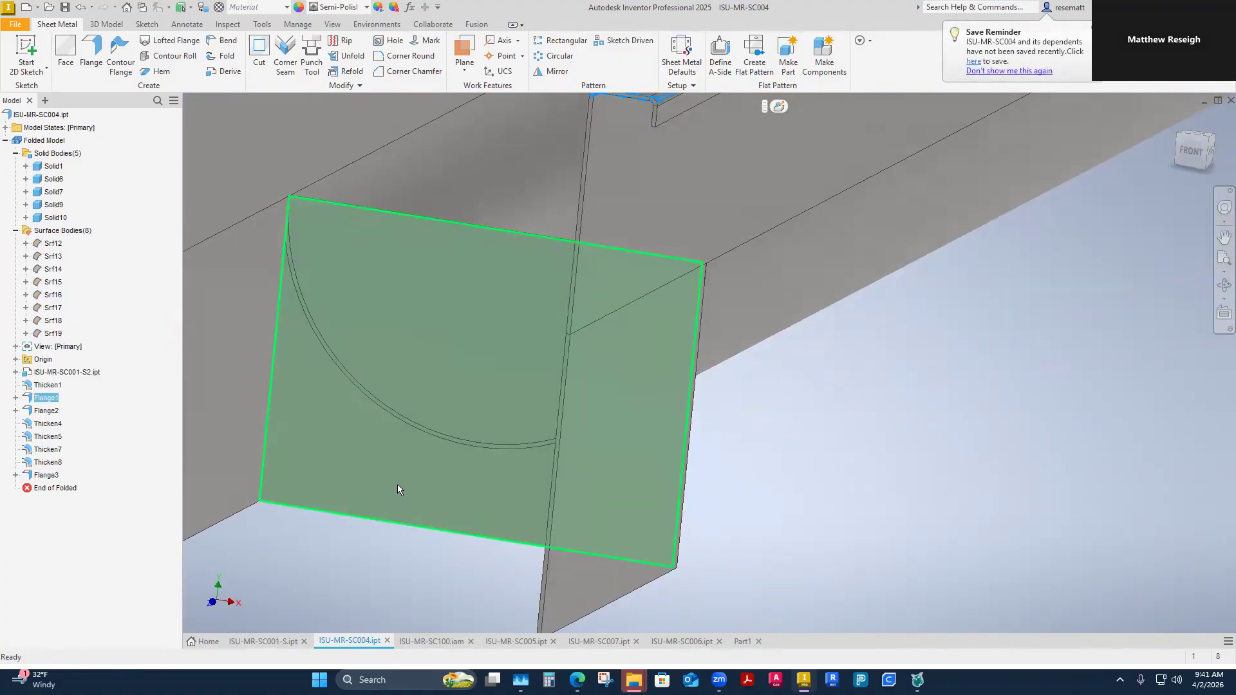
{"action": "scroll", "coordinate": [397, 484], "scroll_direction": "down", "scroll_amount": 2}
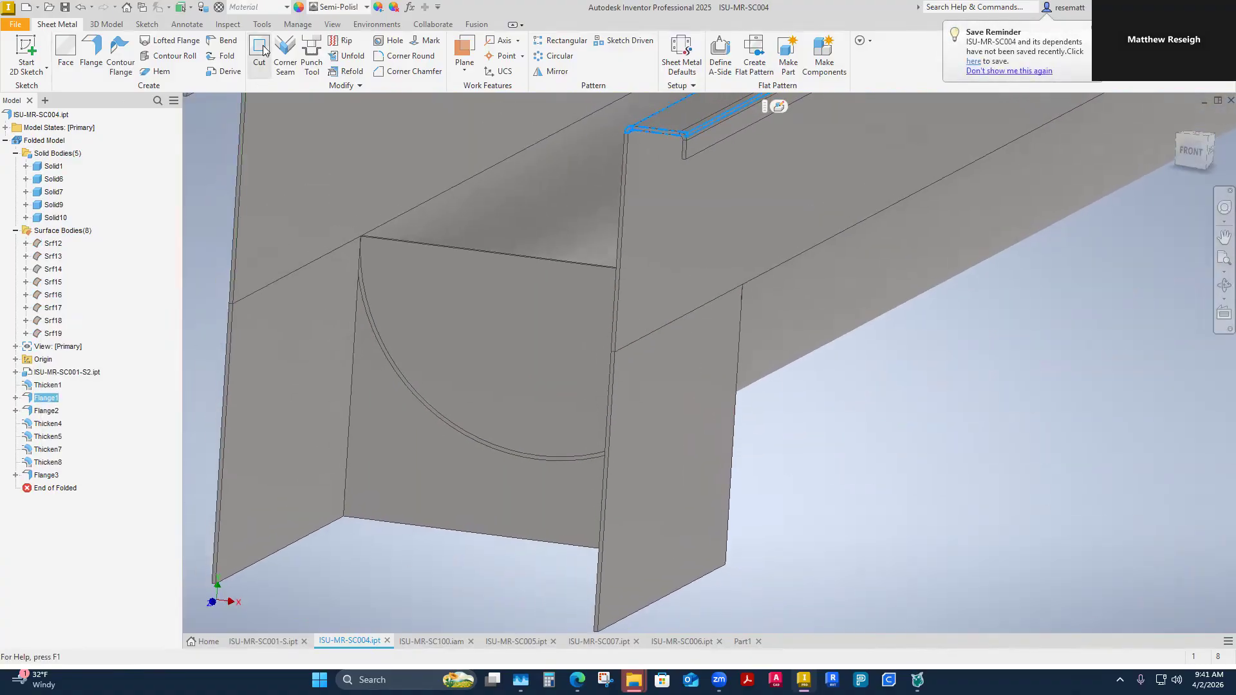
{"action": "right_click", "coordinate": [395, 457]}
{"action": "left_click", "coordinate": [389, 492]}
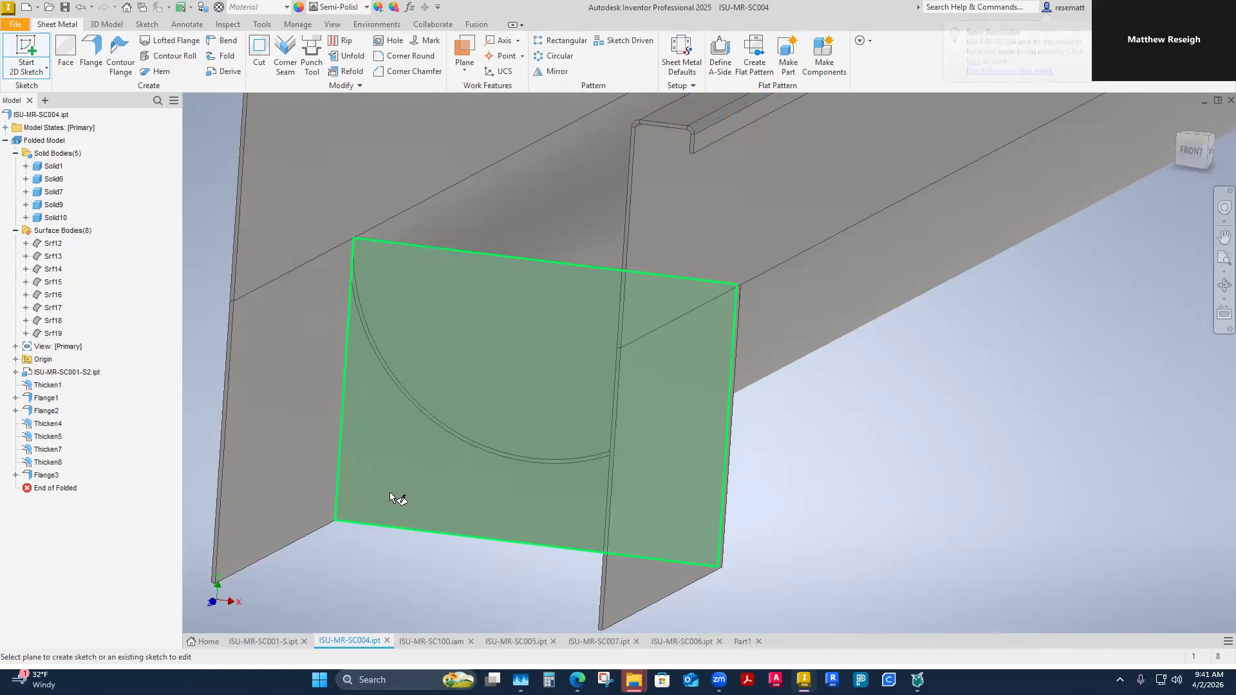
{"action": "middle_click_drag", "start_coordinate": [417, 560], "coordinate": [455, 516], "text": "shift"}
{"action": "right_click", "coordinate": [509, 464]}
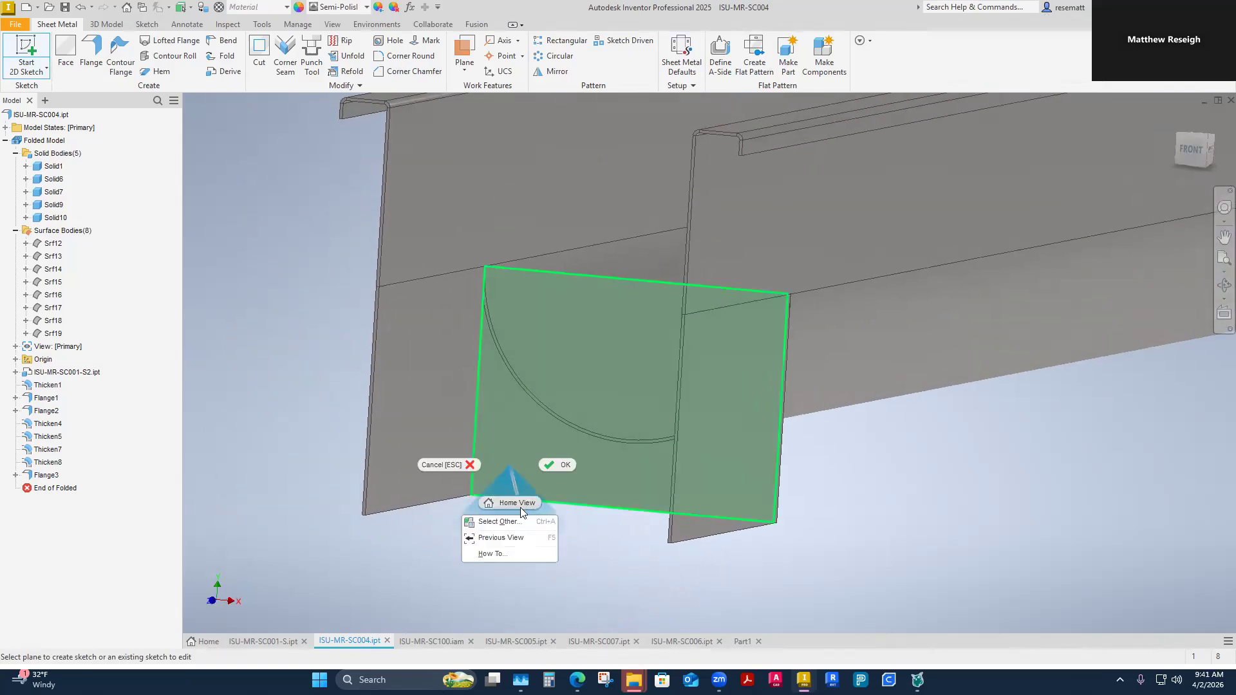
{"action": "left_click", "coordinate": [451, 515]}
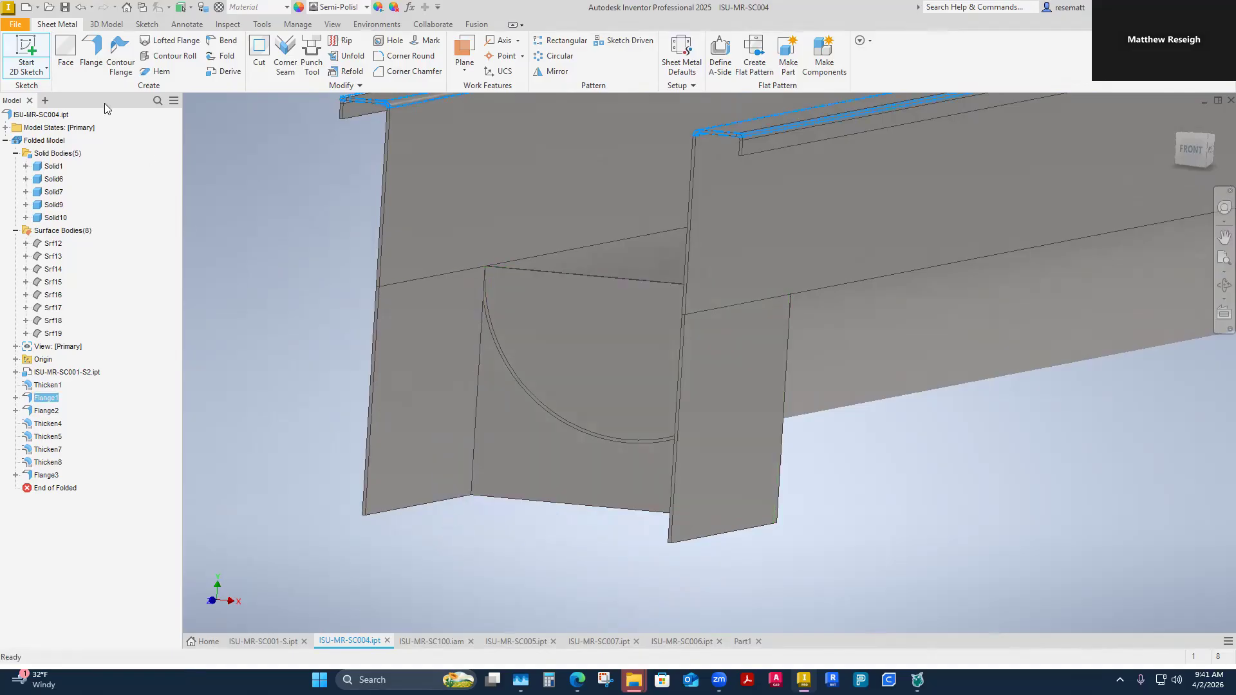
{"action": "left_click", "coordinate": [24, 51]}
{"action": "left_click", "coordinate": [506, 497]}
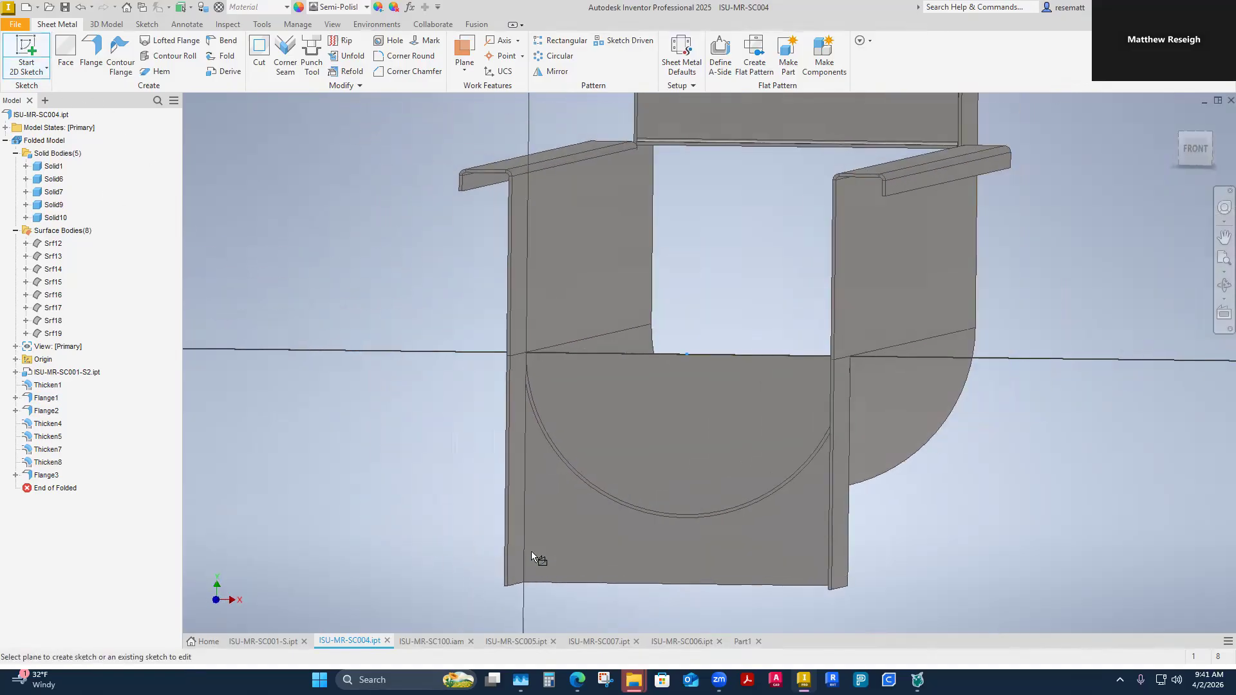
Step: Project the trough's curved bottom edge into the sketch on the chute's end plate
{"action": "left_click", "coordinate": [283, 68]}
{"action": "left_click", "coordinate": [290, 98]}
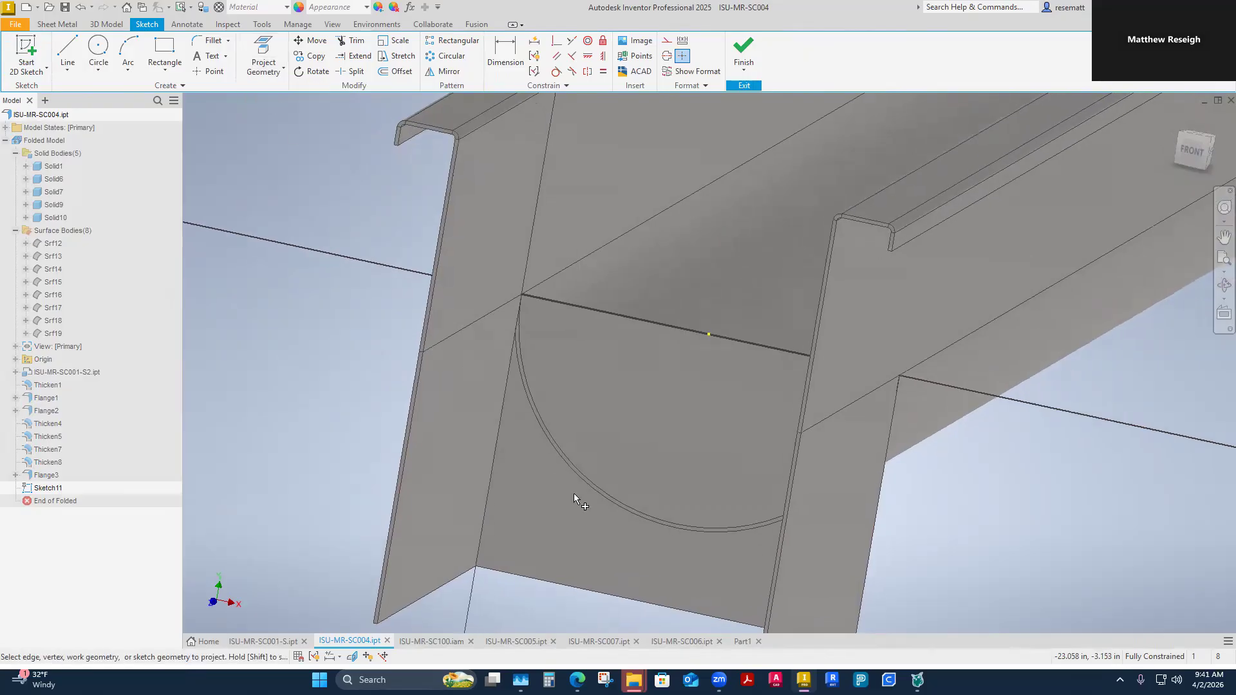
{"action": "scroll", "coordinate": [566, 502], "scroll_direction": "up", "scroll_amount": 4}
{"action": "left_click", "coordinate": [559, 549]}
{"action": "scroll", "coordinate": [579, 550], "scroll_direction": "down", "scroll_amount": 3}
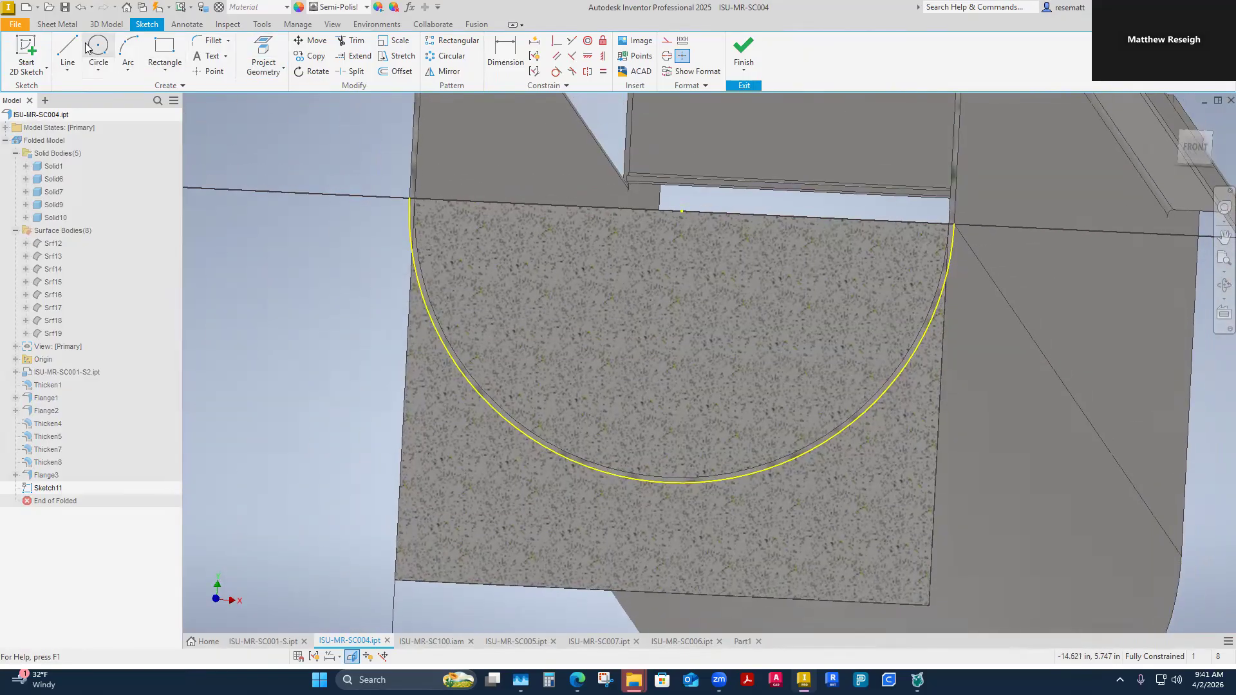
Step: Close the projected arc with a straight line between its ends and cut the enclosed profile from the end plate by Thickness
{"action": "left_click", "coordinate": [68, 51]}
{"action": "middle_click_drag", "start_coordinate": [242, 123], "coordinate": [495, 270], "text": "shift"}
{"action": "scroll", "coordinate": [496, 271], "scroll_direction": "up", "scroll_amount": 3}
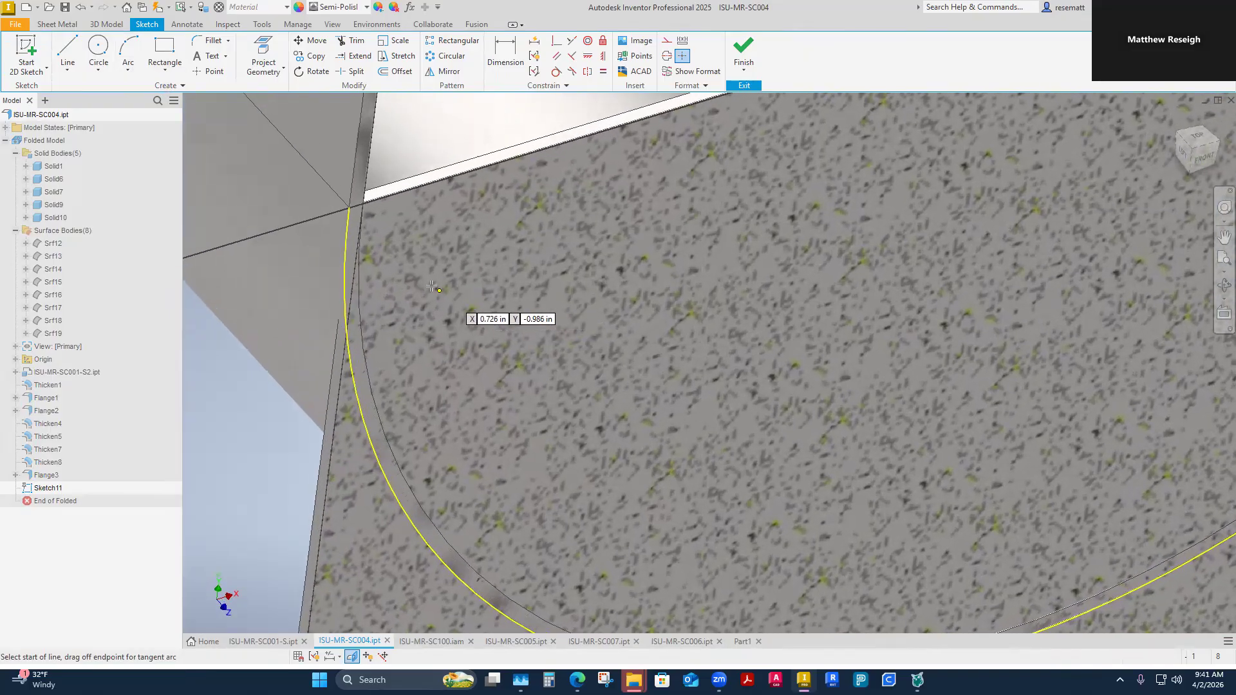
{"action": "left_click", "coordinate": [349, 208]}
{"action": "key", "text": "F5"}
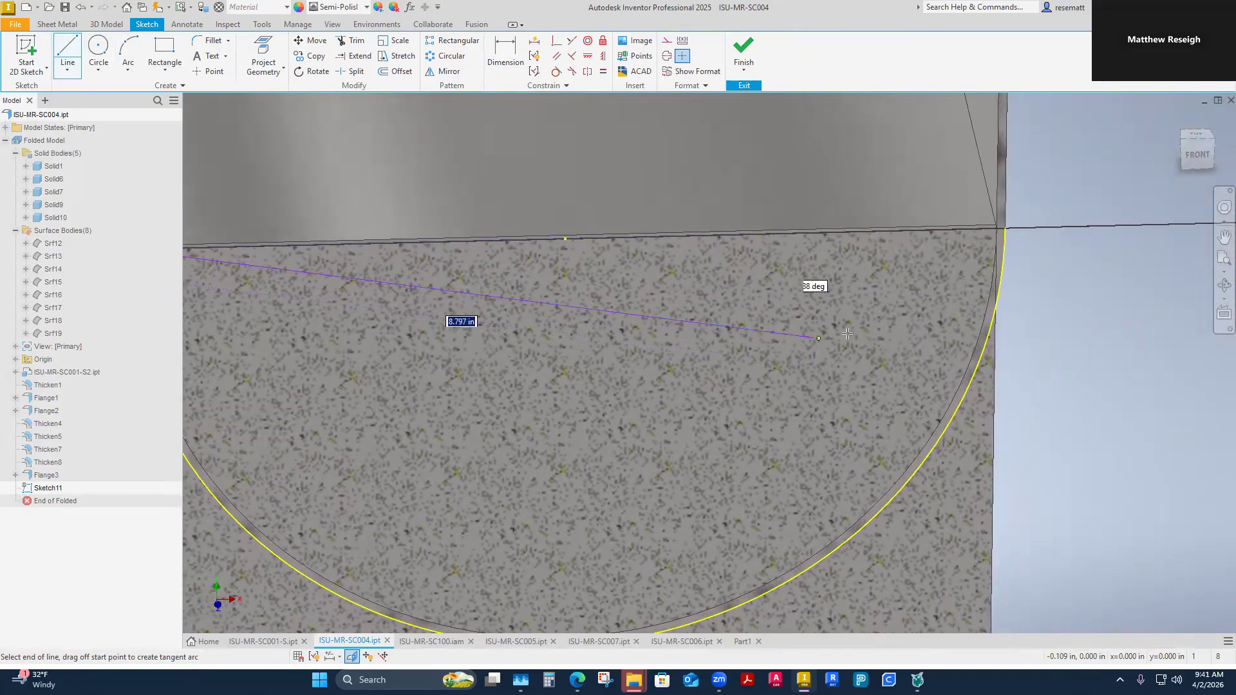
{"action": "left_click", "coordinate": [857, 298]}
{"action": "right_click", "coordinate": [856, 297]}
{"action": "left_click", "coordinate": [908, 299]}
{"action": "left_click", "coordinate": [744, 58]}
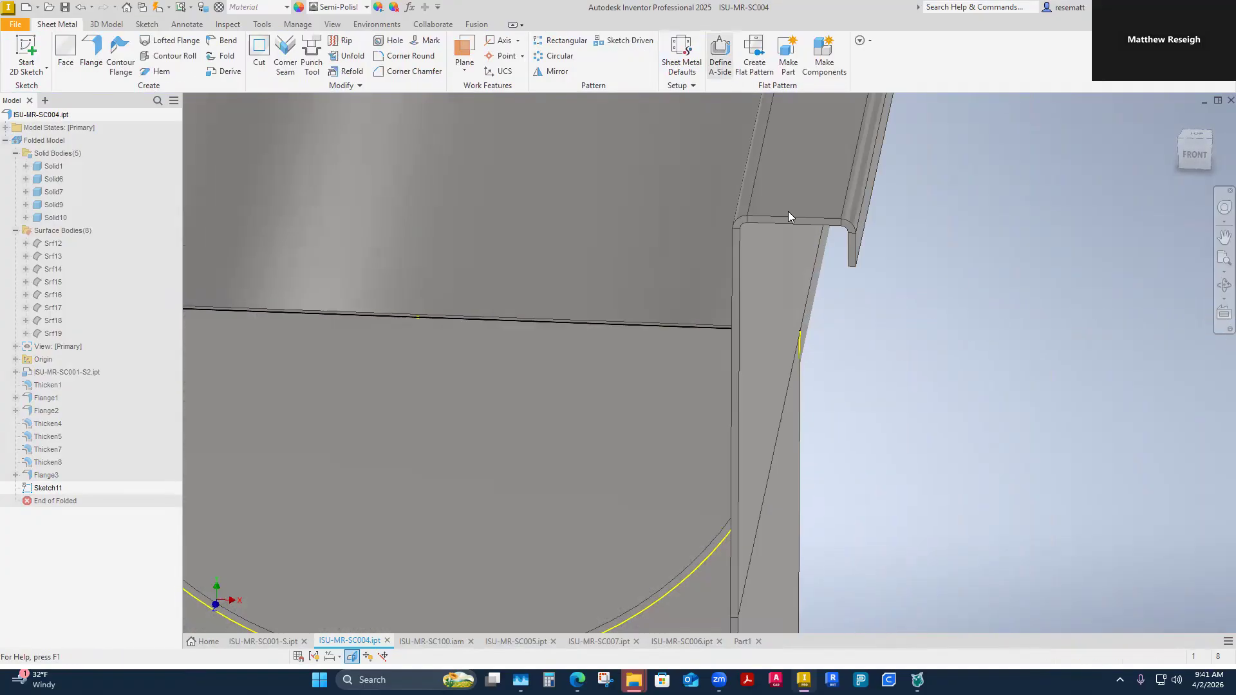
{"action": "left_click", "coordinate": [259, 51]}
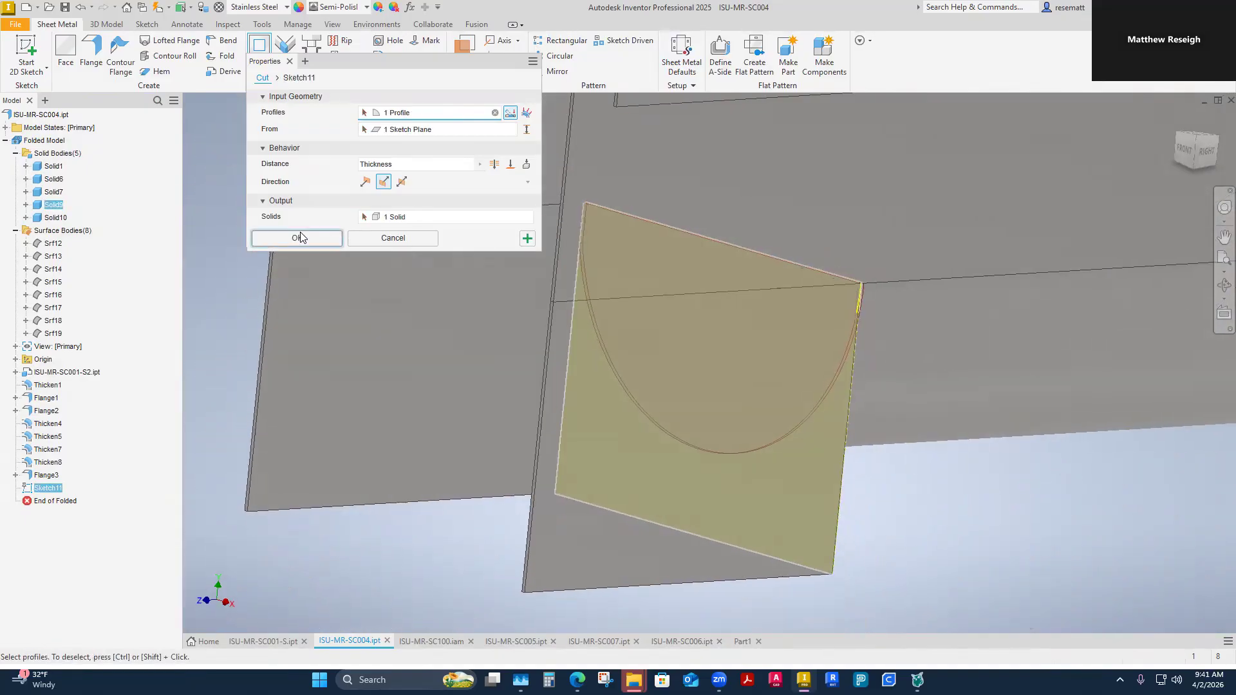
{"action": "left_click", "coordinate": [297, 237]}
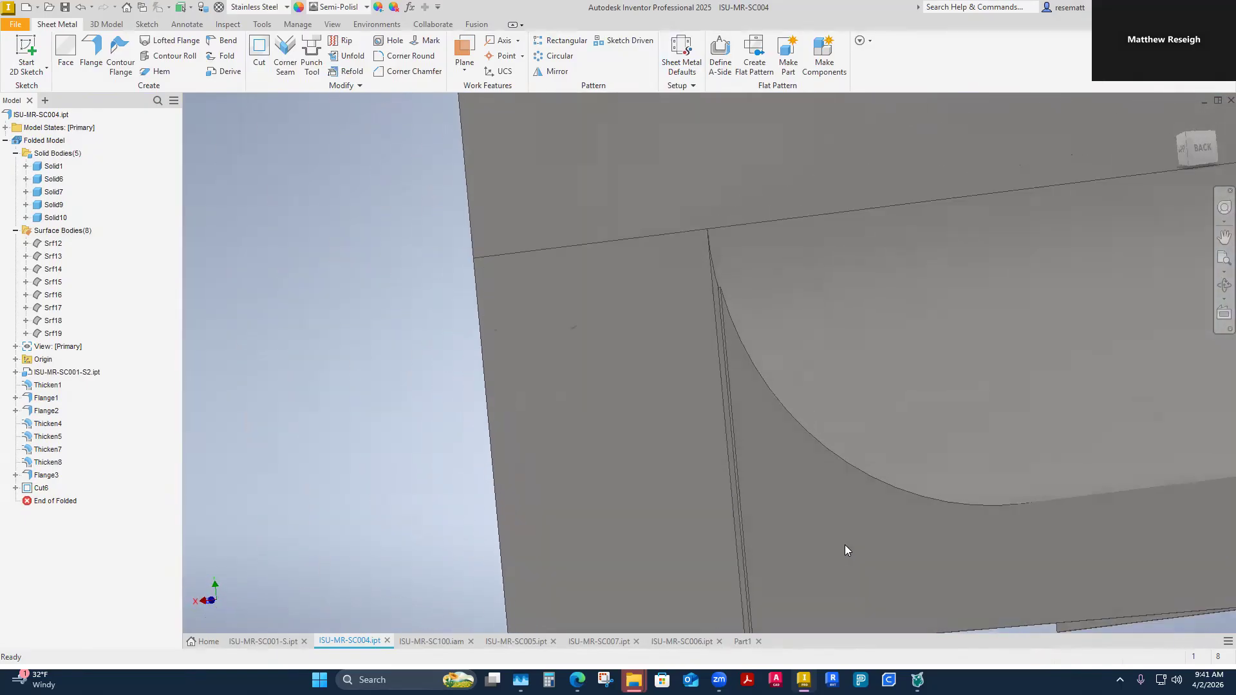
Step: Bend the corner joining the cut end plate to the first side plate, using the BendRadius value
{"action": "left_click", "coordinate": [229, 41]}
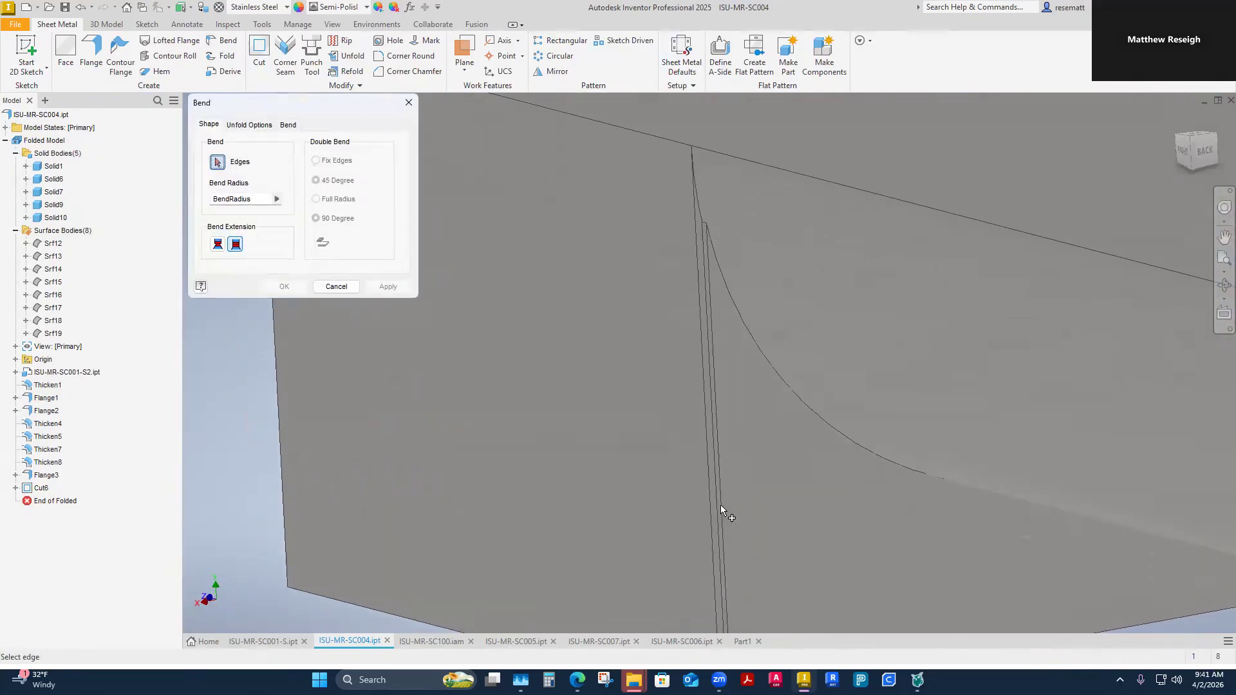
{"action": "left_click", "coordinate": [722, 466]}
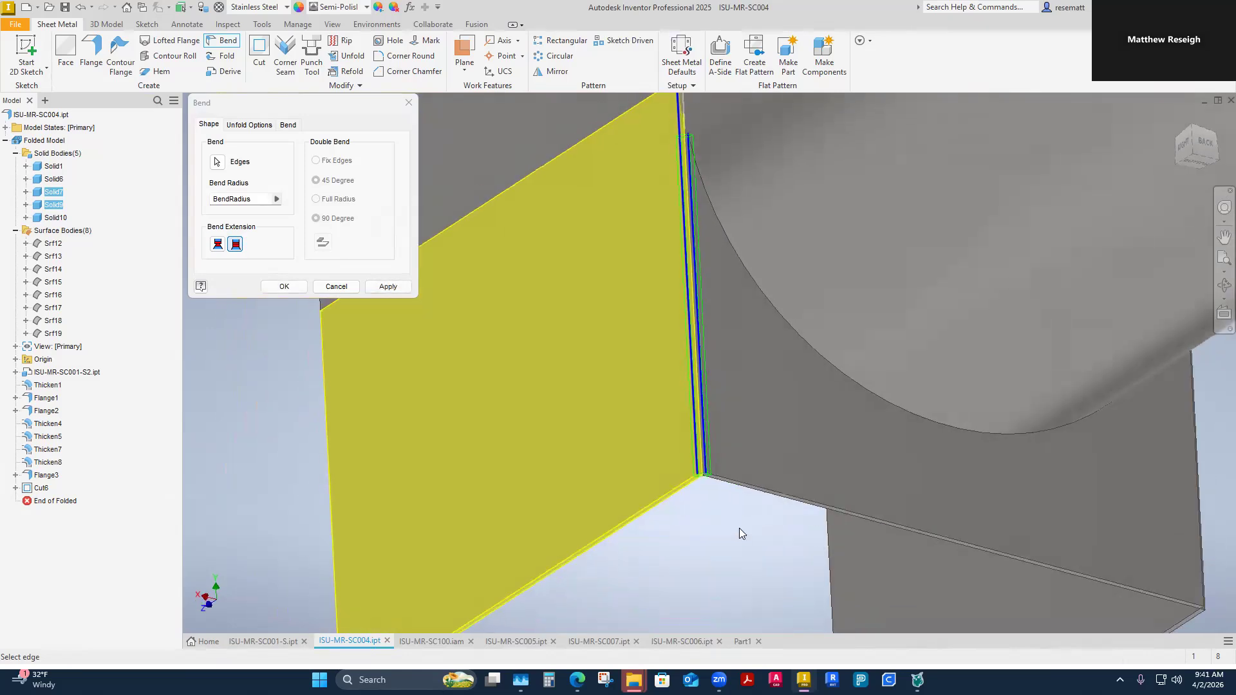
{"action": "left_click", "coordinate": [284, 287]}
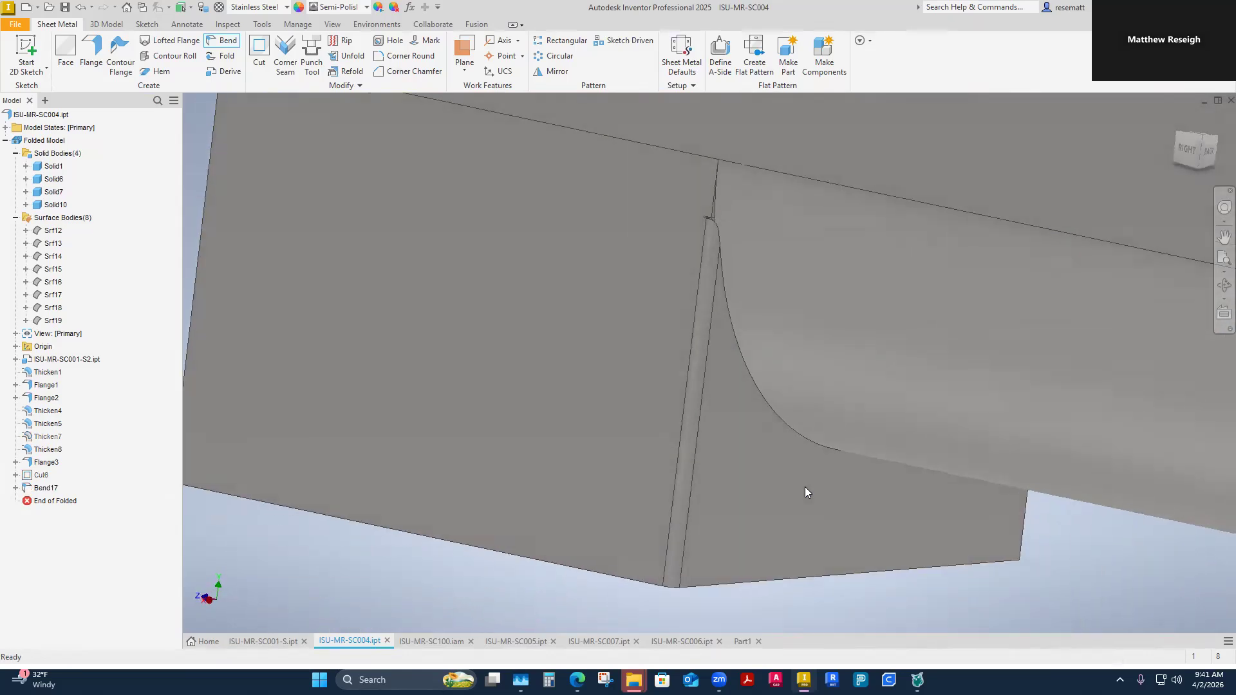
Step: Bend the opposite corner joining the end plate to the other side plate, using the BendRadius value
{"action": "middle_click_drag", "start_coordinate": [795, 487], "coordinate": [244, 91], "text": "shift"}
{"action": "left_click", "coordinate": [226, 43]}
{"action": "scroll", "coordinate": [716, 513], "scroll_direction": "down", "scroll_amount": 5}
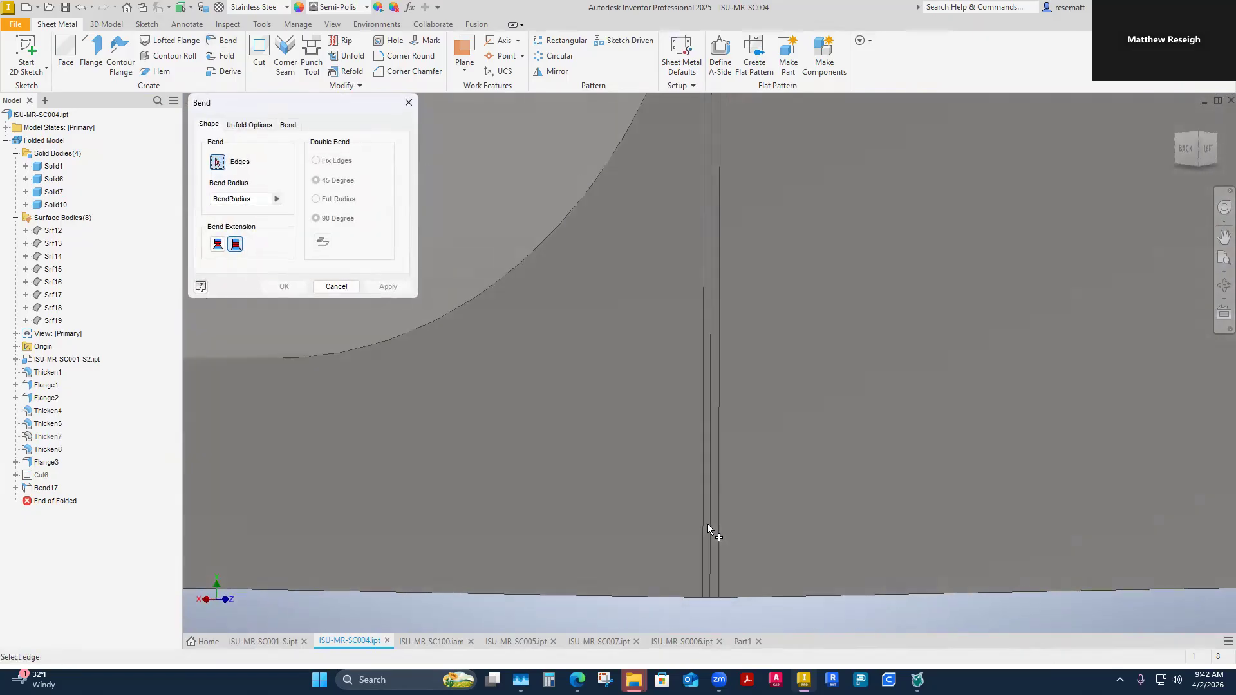
{"action": "left_click", "coordinate": [713, 476]}
{"action": "scroll", "coordinate": [712, 477], "scroll_direction": "up", "scroll_amount": 5}
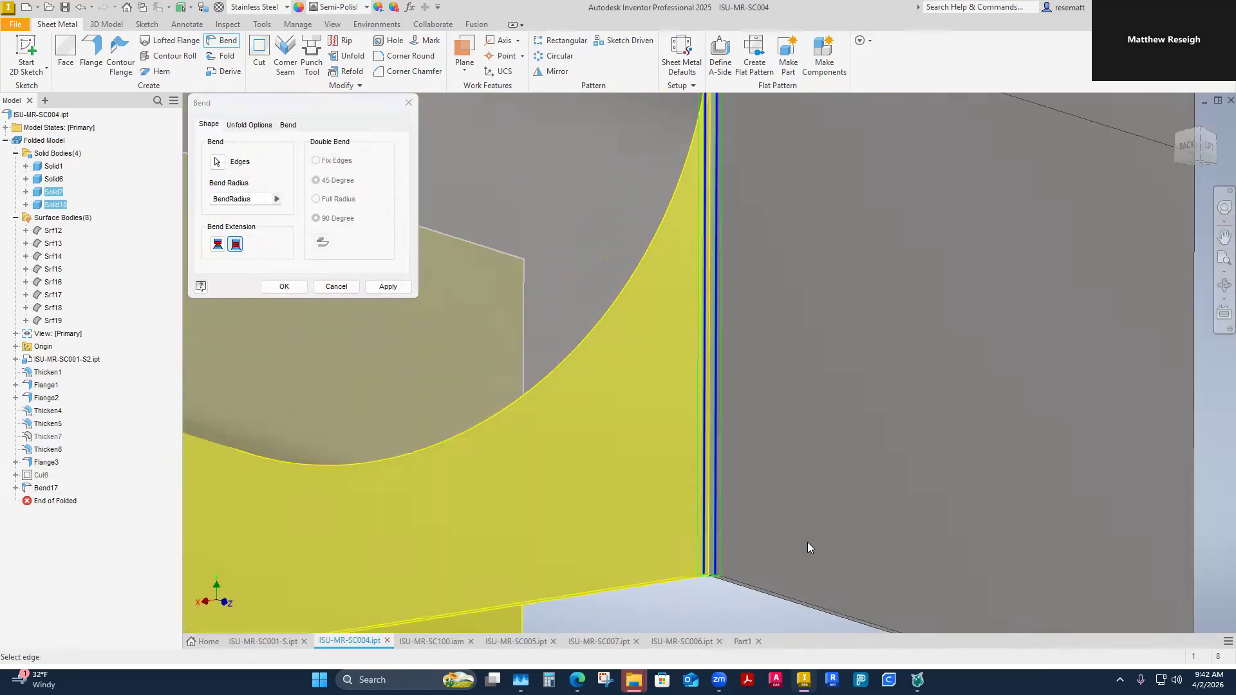
{"action": "left_click", "coordinate": [284, 286]}
{"action": "scroll", "coordinate": [605, 408], "scroll_direction": "down", "scroll_amount": 6}
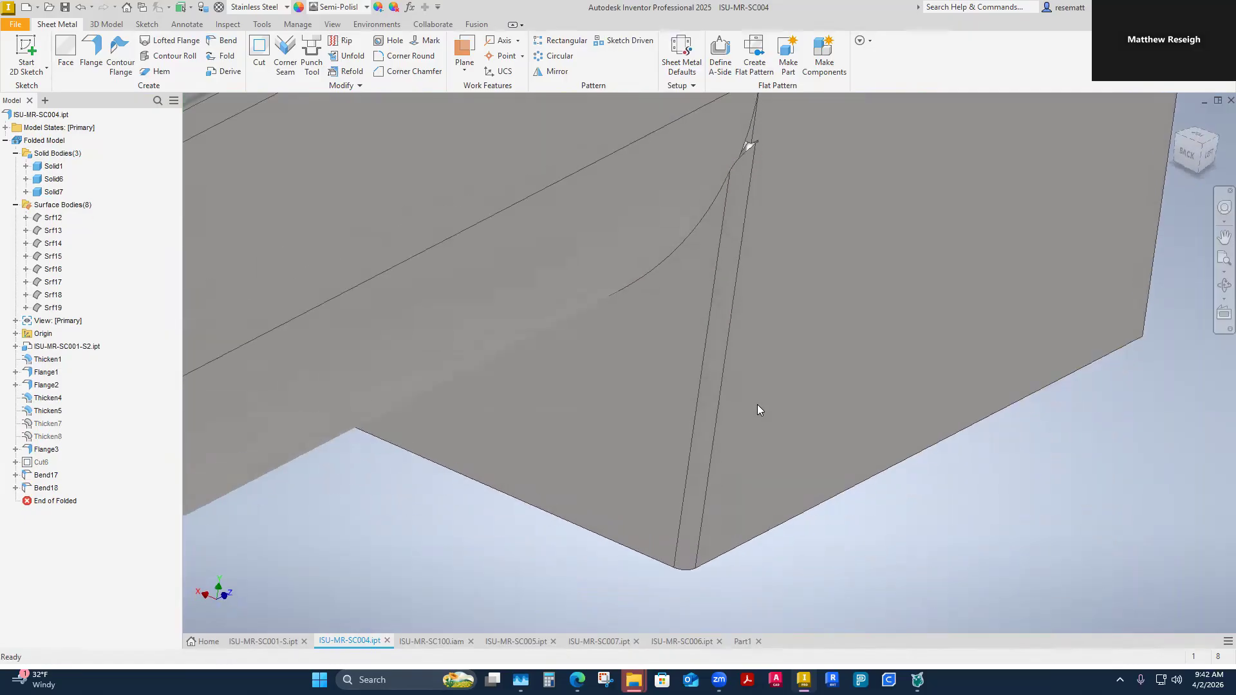
{"action": "middle_click_drag", "start_coordinate": [817, 403], "coordinate": [251, 367], "text": "shift"}
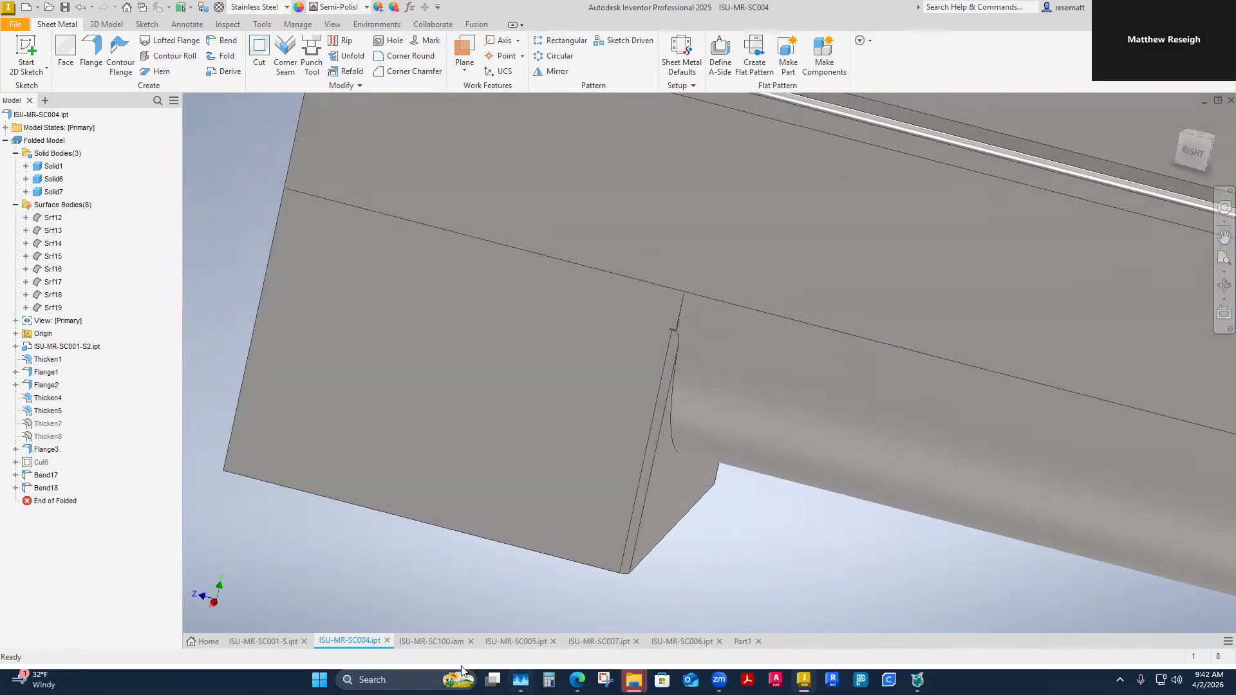
Step: Update the ISU-MR-SC100 assembly with the rebuilt chute and switch to the ISU-MR-SC007 part
{"action": "left_click", "coordinate": [428, 641]}
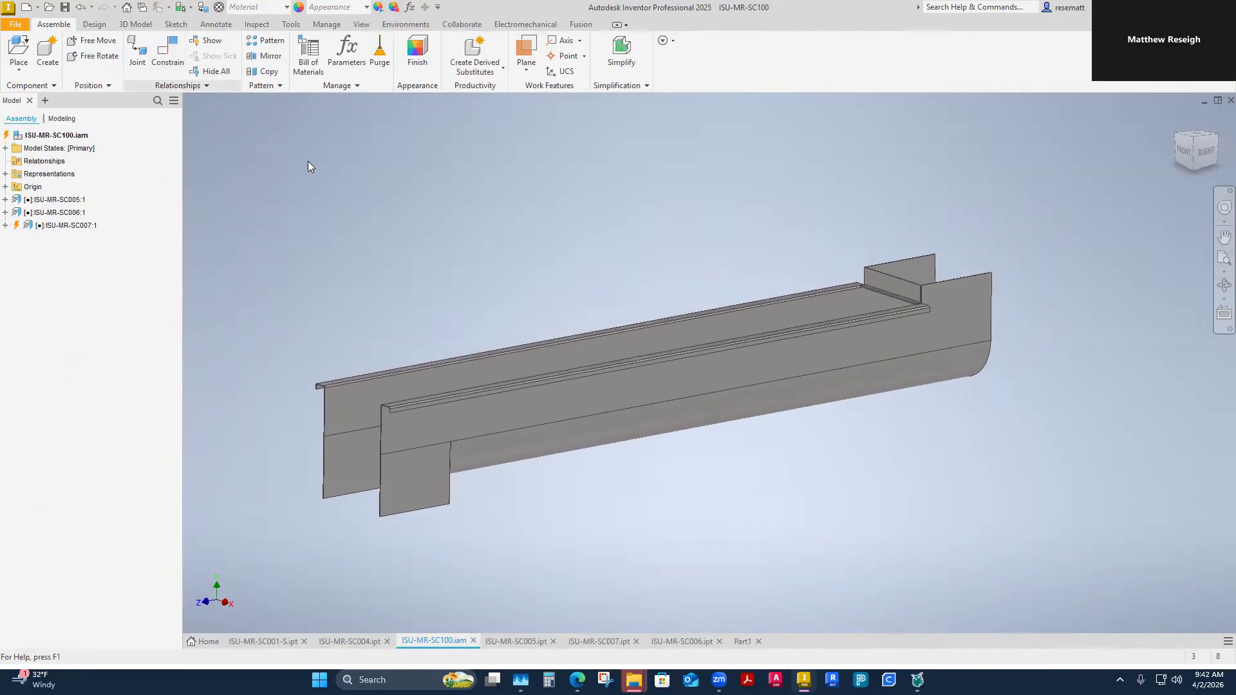
{"action": "middle_click_drag", "start_coordinate": [326, 168], "coordinate": [562, 520], "text": "shift"}
{"action": "scroll", "coordinate": [562, 520], "scroll_direction": "down", "scroll_amount": 3}
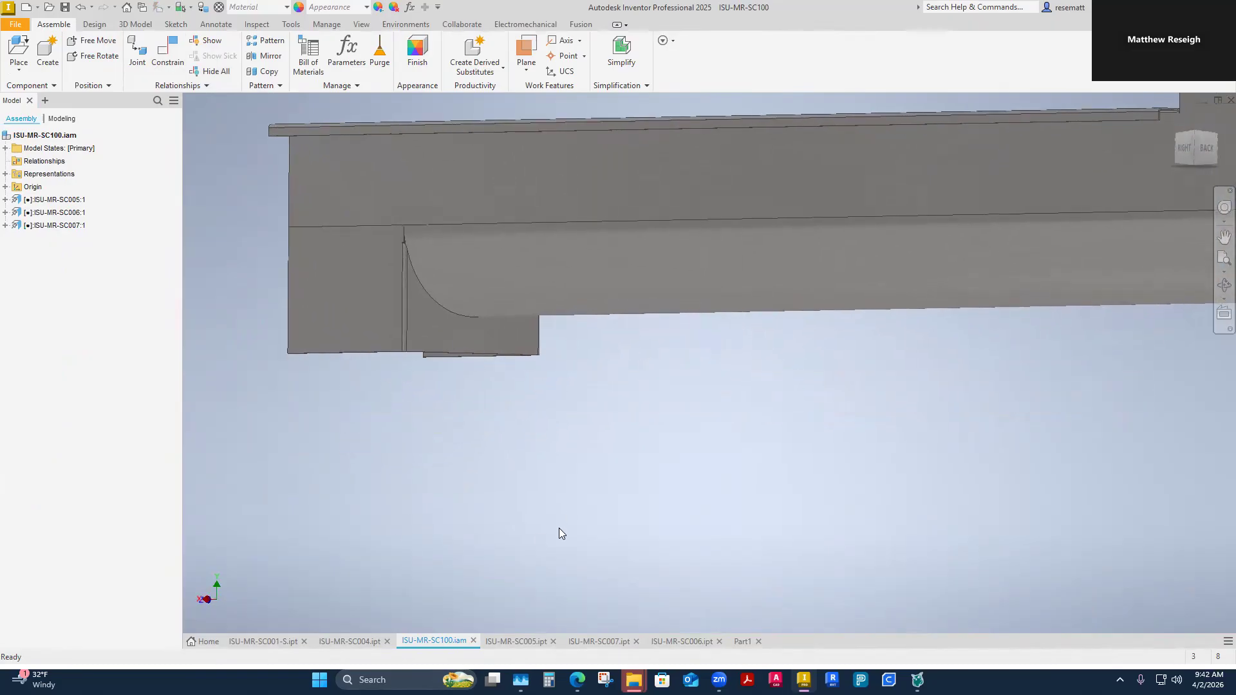
{"action": "left_click", "coordinate": [516, 641]}
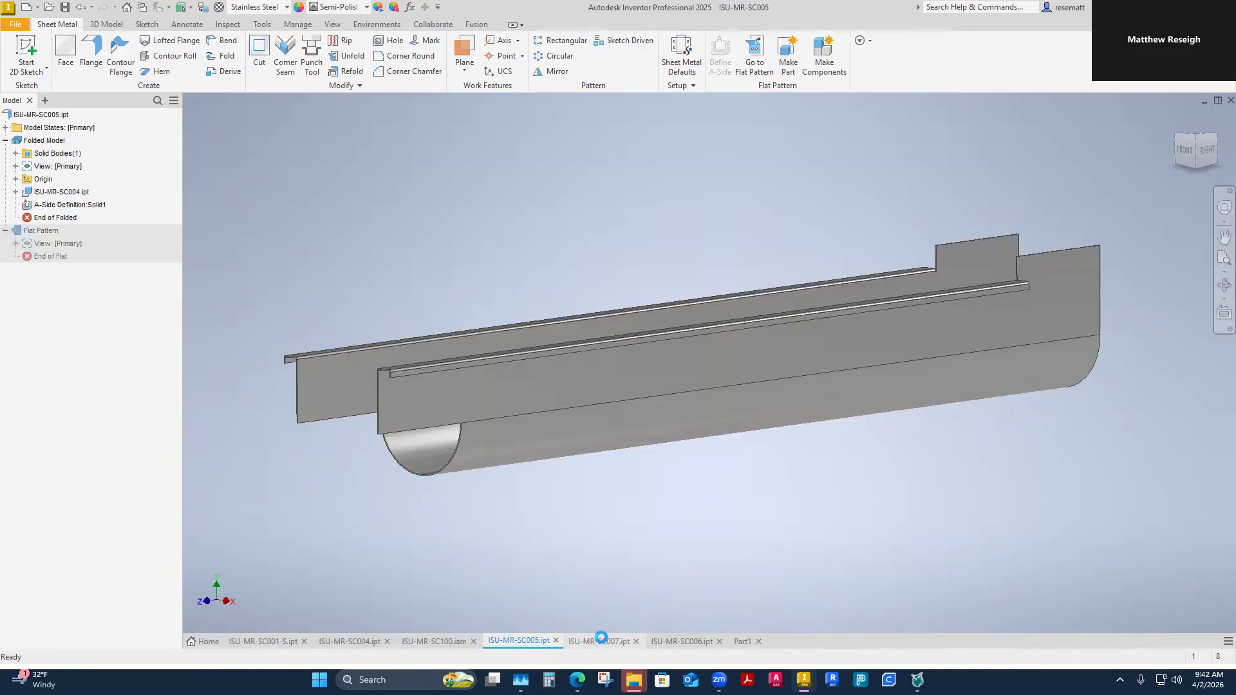
{"action": "left_click", "coordinate": [600, 641]}
{"action": "left_click", "coordinate": [713, 64]}
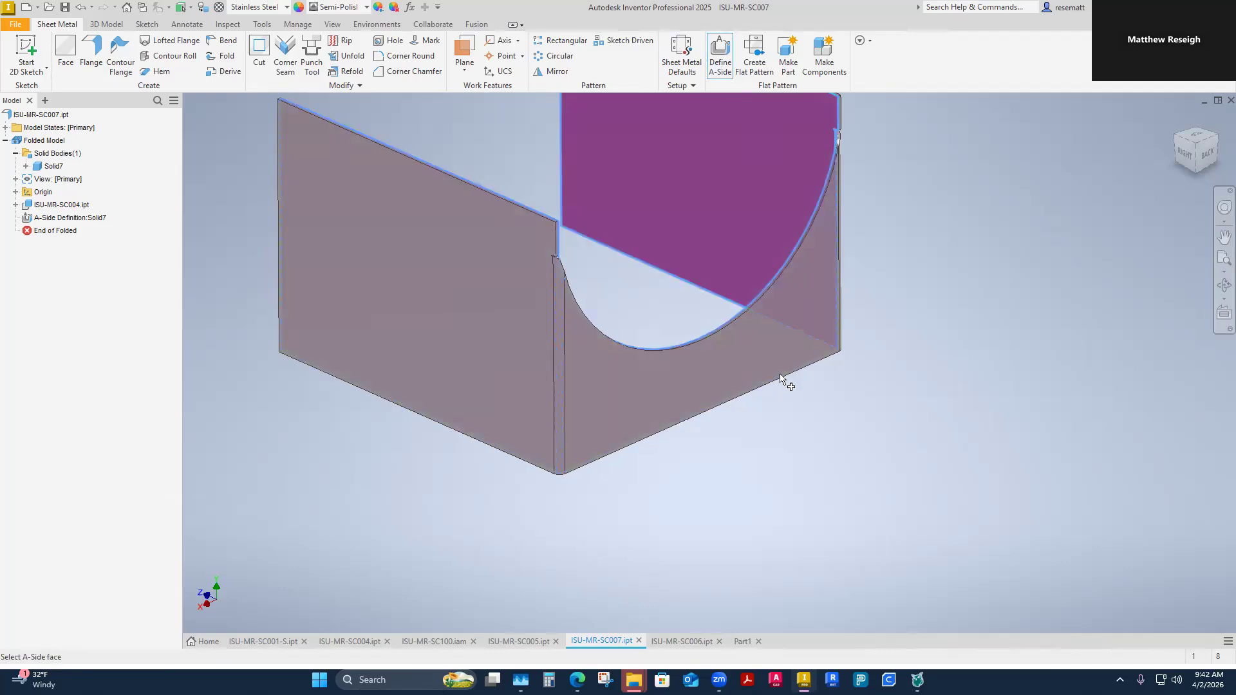
{"action": "middle_click_drag", "start_coordinate": [443, 467], "coordinate": [661, 563], "text": "shift"}
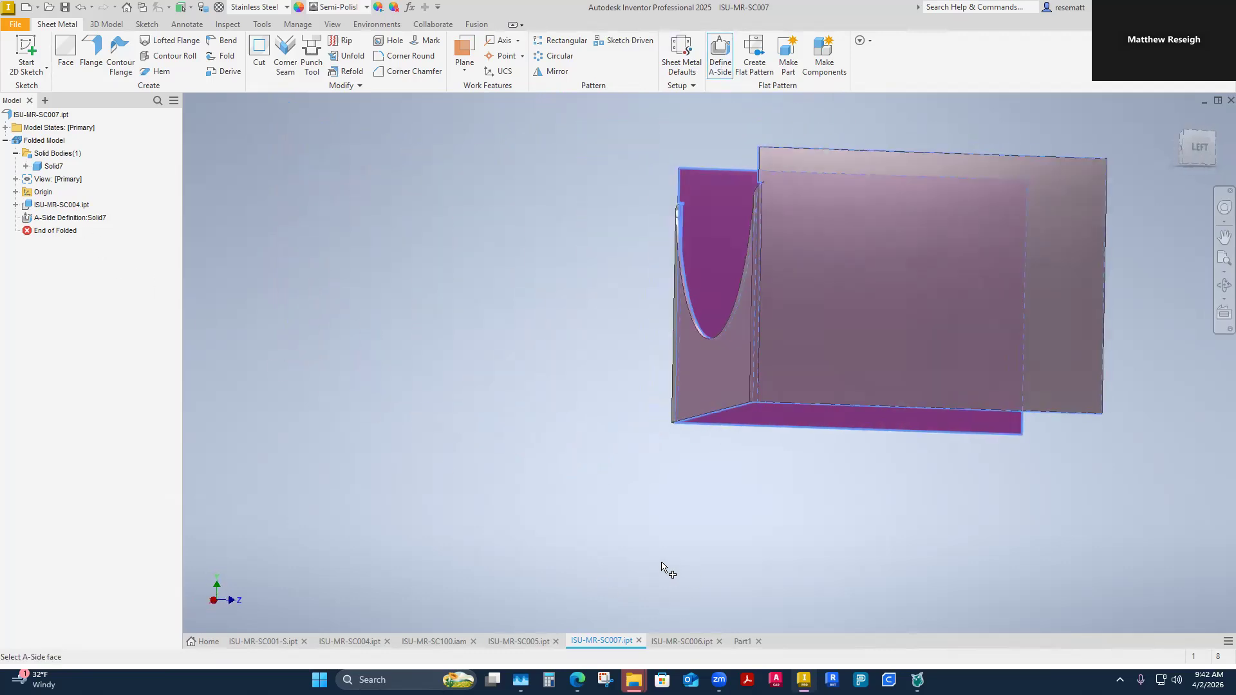
{"action": "key", "text": "Escape"}
Step: Delete the existing A-Side definition of ISU-MR-SC007 and define the outer face of a side plate as the new A-side
{"action": "left_click", "coordinate": [67, 221]}
{"action": "right_click", "coordinate": [92, 221]}
{"action": "left_click", "coordinate": [107, 246]}
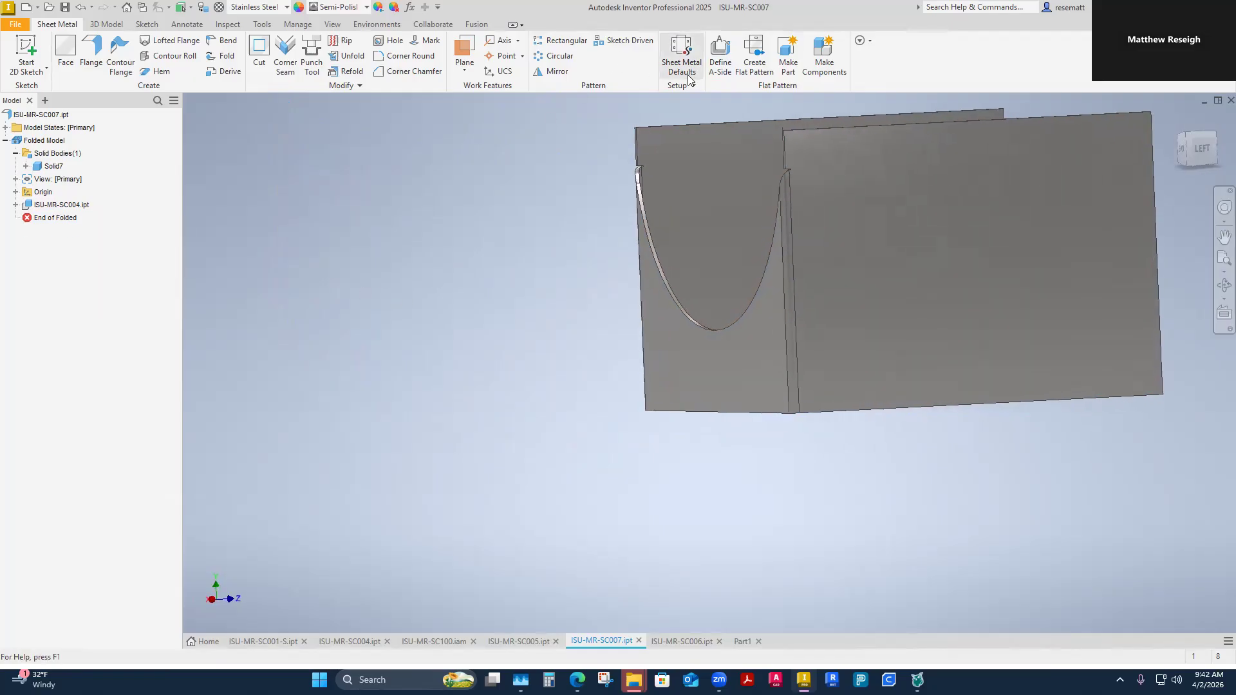
{"action": "left_click", "coordinate": [726, 74]}
{"action": "left_click", "coordinate": [855, 351]}
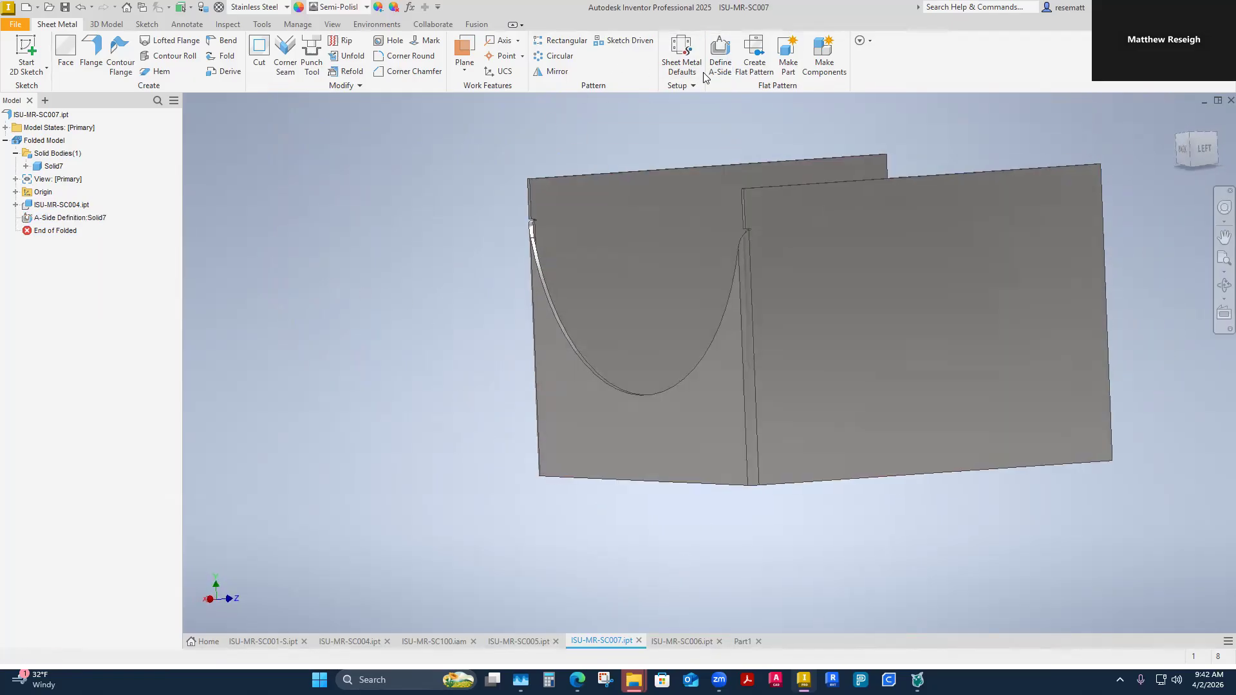
Step: Try to create a flat pattern of ISU-MR-SC007 and inspect the folded part's bends
{"action": "left_click", "coordinate": [754, 79]}
{"action": "left_click", "coordinate": [650, 368]}
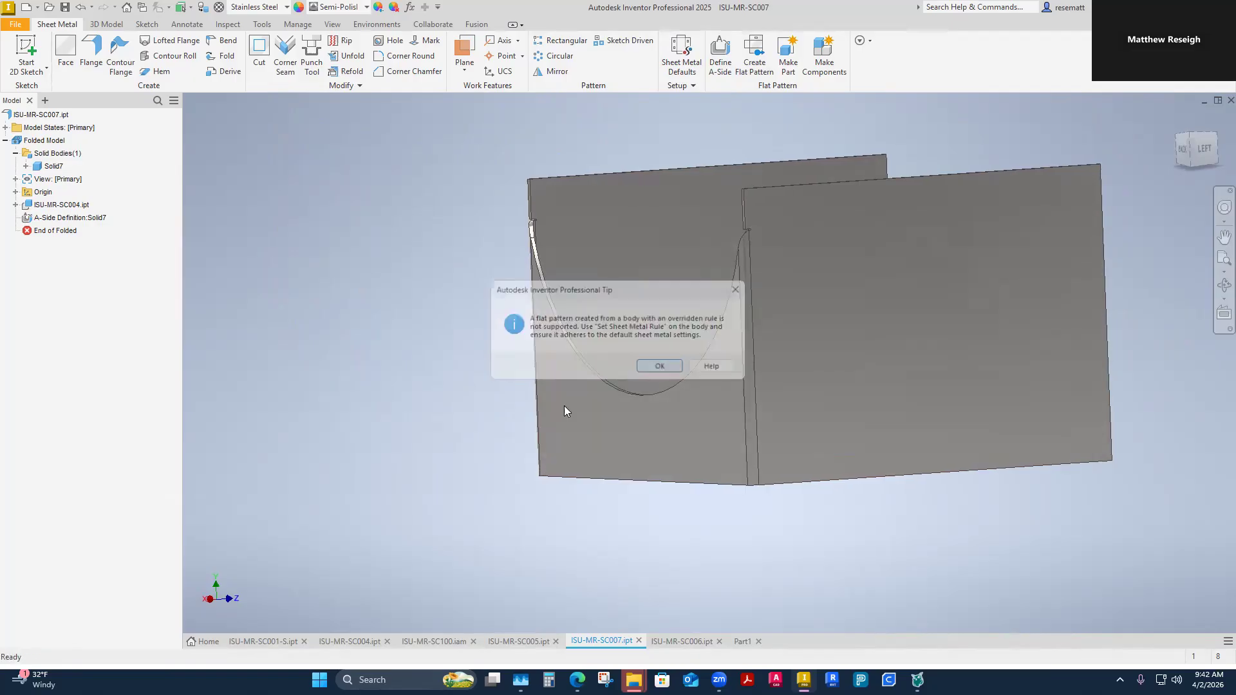
{"action": "middle_click_drag", "start_coordinate": [265, 403], "coordinate": [511, 515], "text": "shift"}
{"action": "key", "text": "F5"}
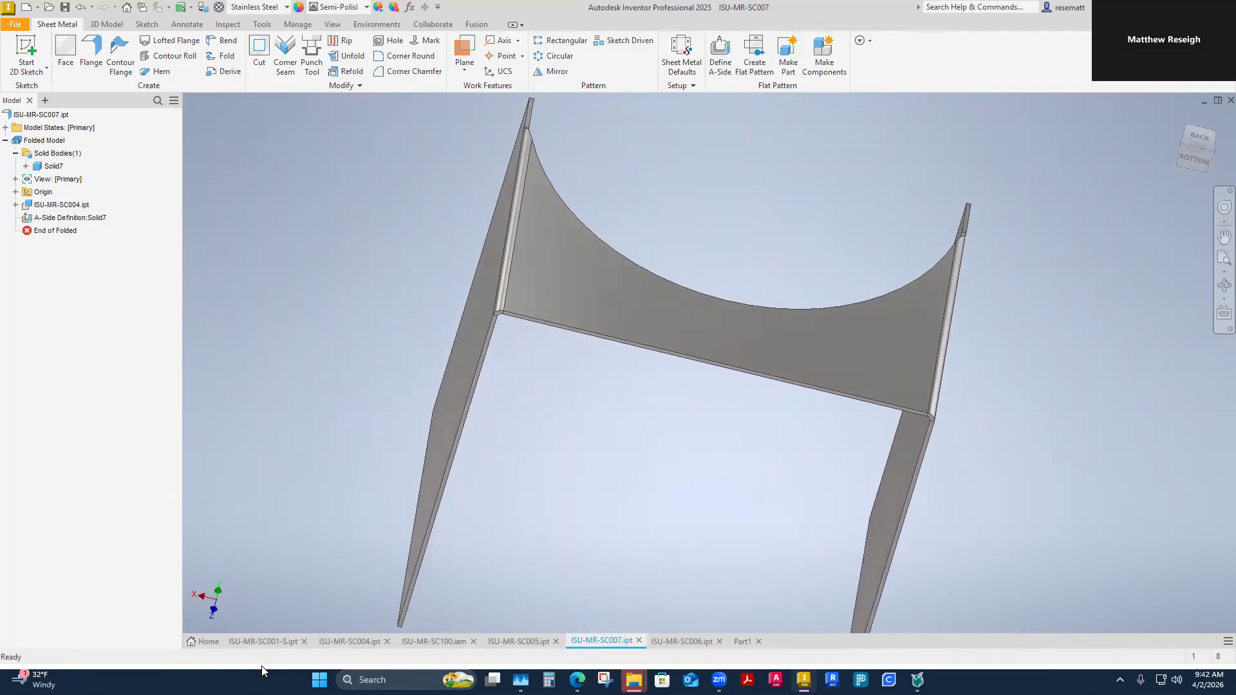
Step: In ISU-MR-SC004, roll the End of Folded marker back to directly after Cut6, ahead of the two corner bends
{"action": "left_click", "coordinate": [350, 642]}
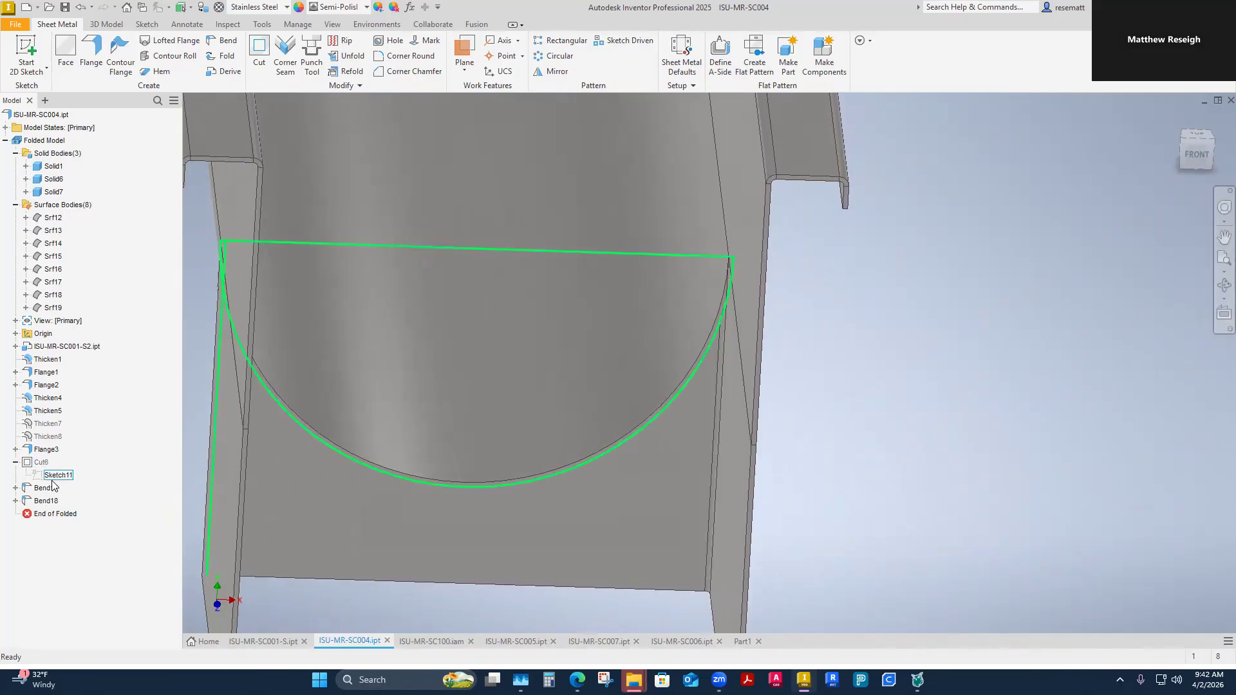
{"action": "left_click", "coordinate": [16, 462]}
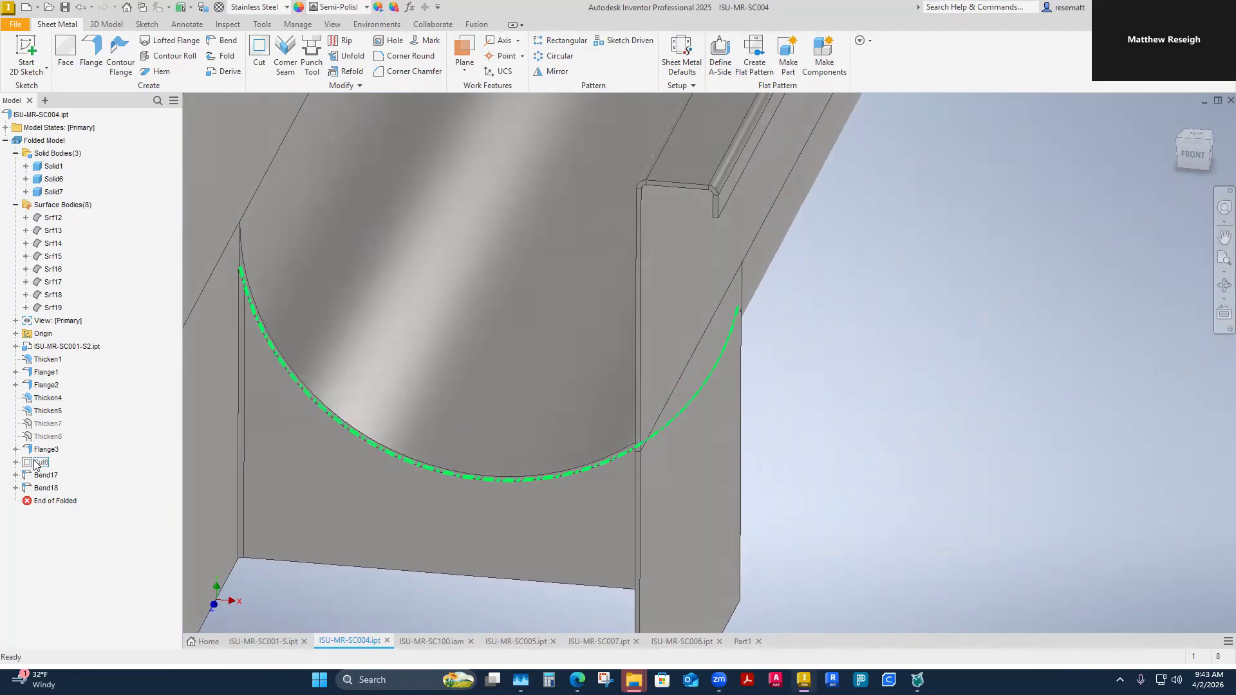
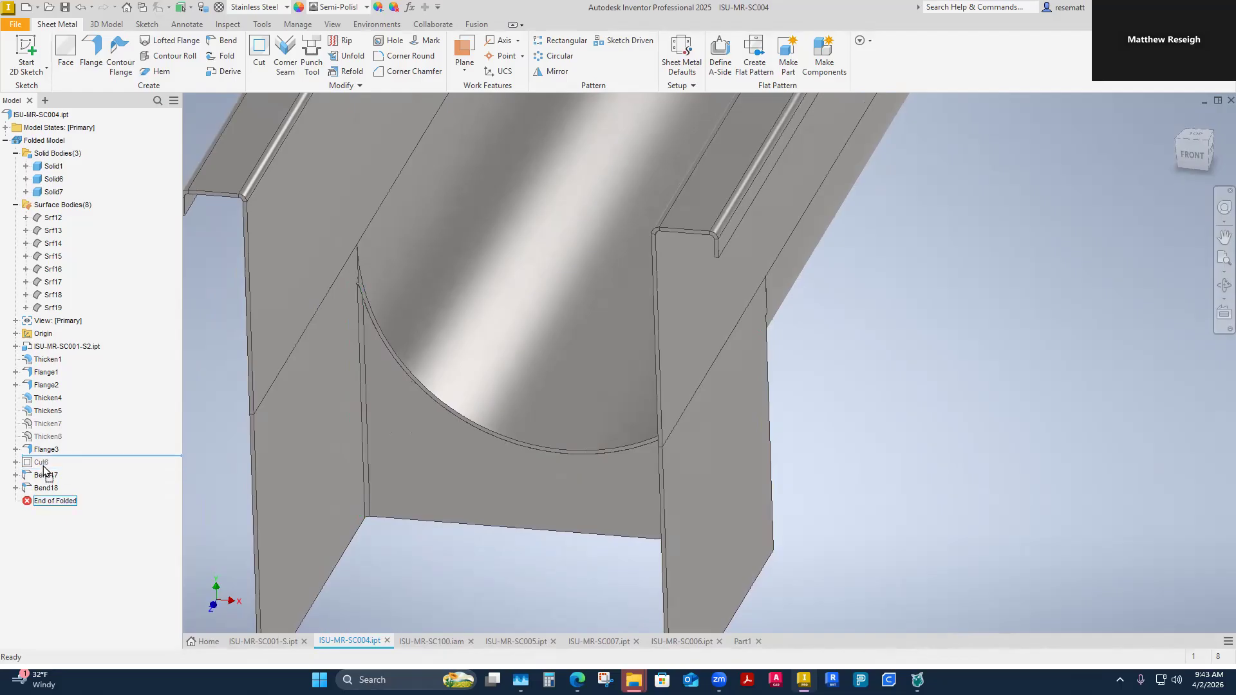
{"action": "left_click_drag", "start_coordinate": [43, 474], "coordinate": [43, 470]}
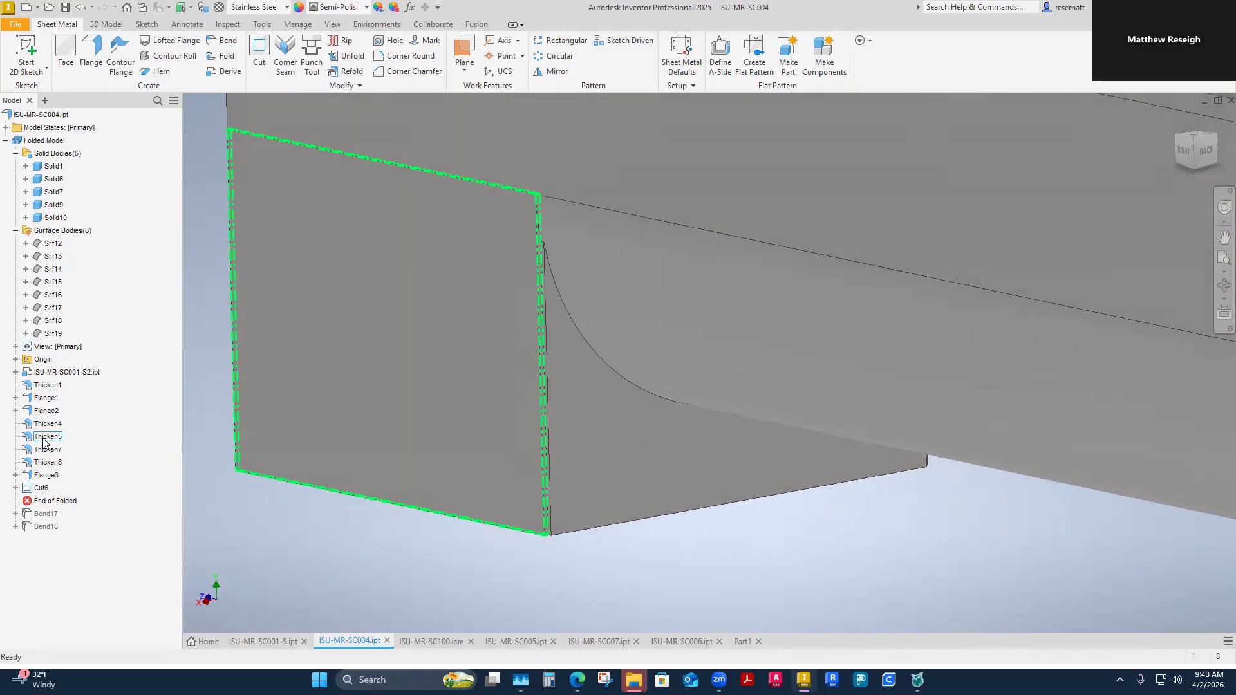
Step: Edit Thicken7 to join the side plate to the adjoining chute plate's solid instead of making a new body, and accept the edit
{"action": "right_click", "coordinate": [44, 450]}
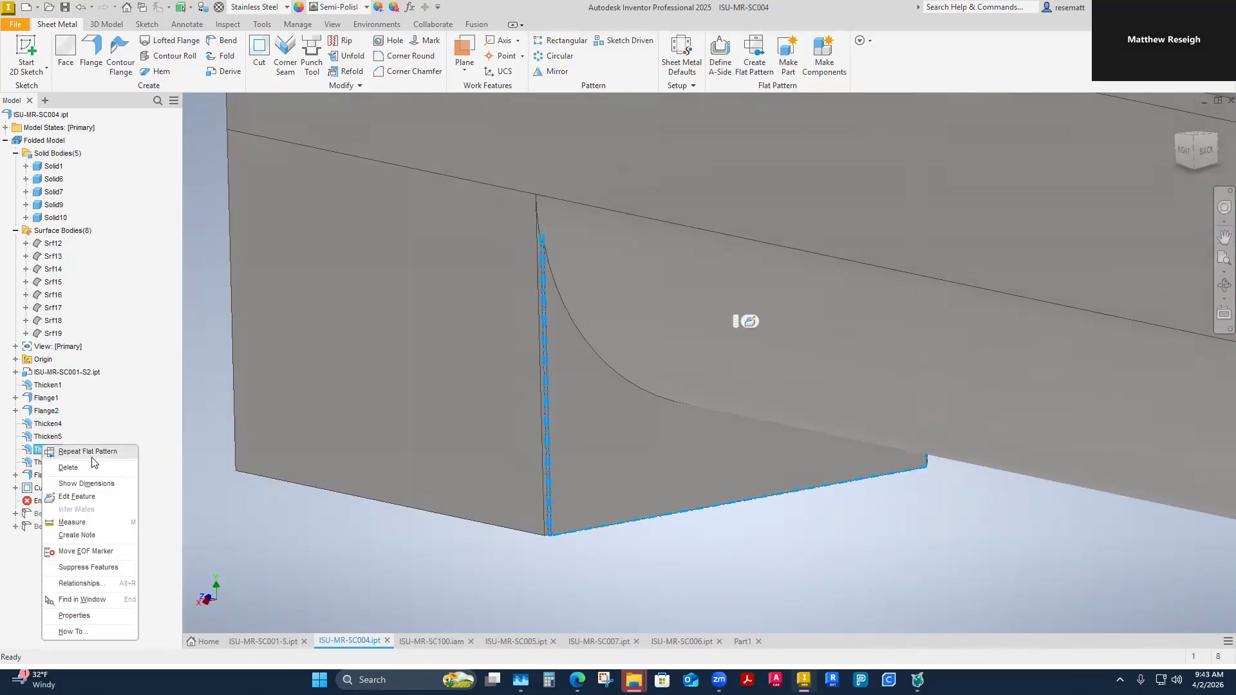
{"action": "left_click", "coordinate": [73, 498]}
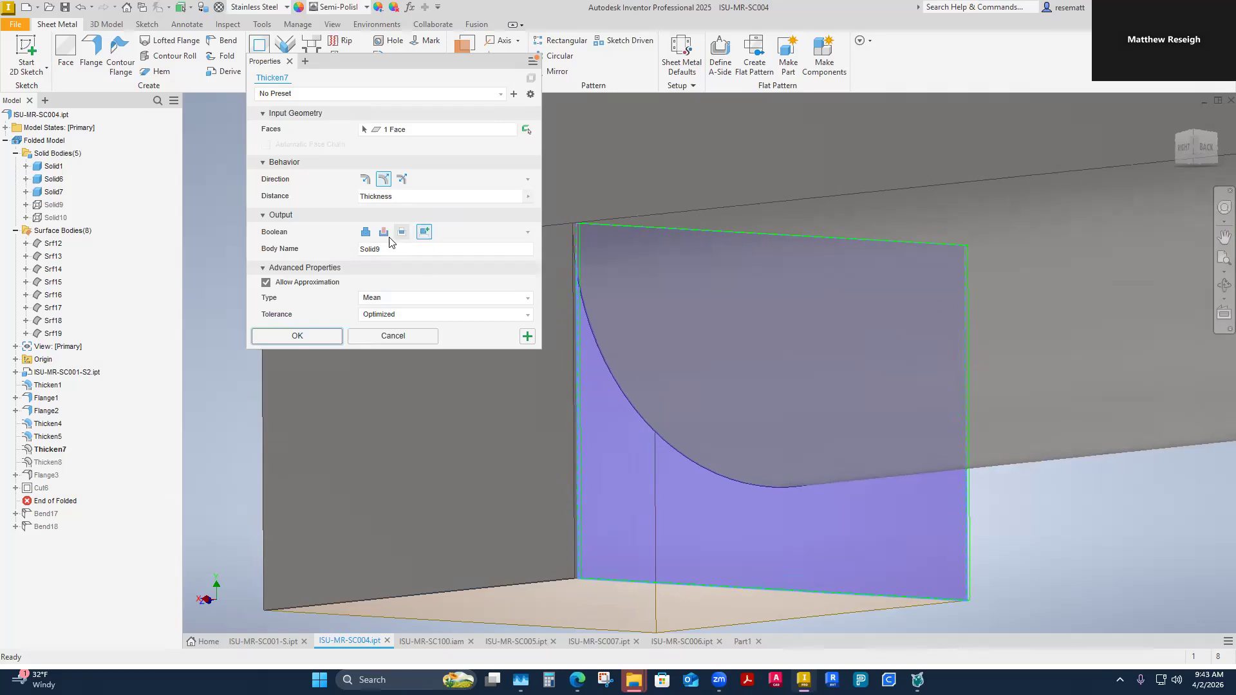
{"action": "left_click", "coordinate": [365, 231]}
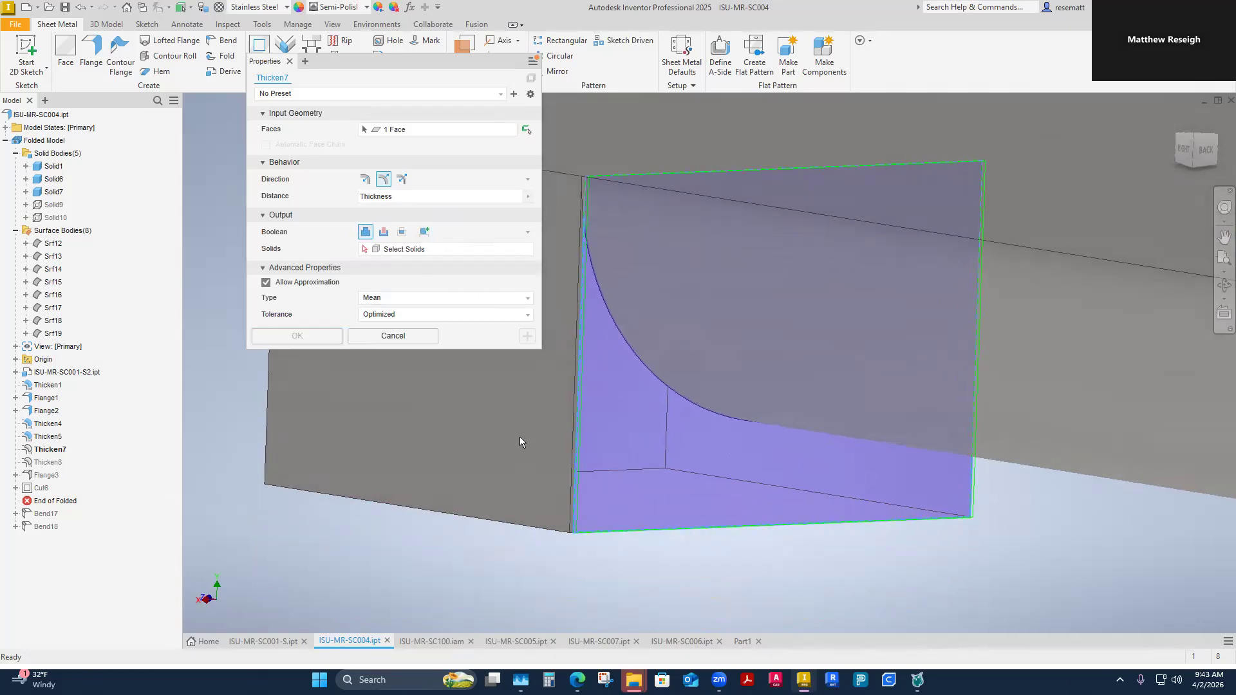
{"action": "left_click", "coordinate": [497, 448]}
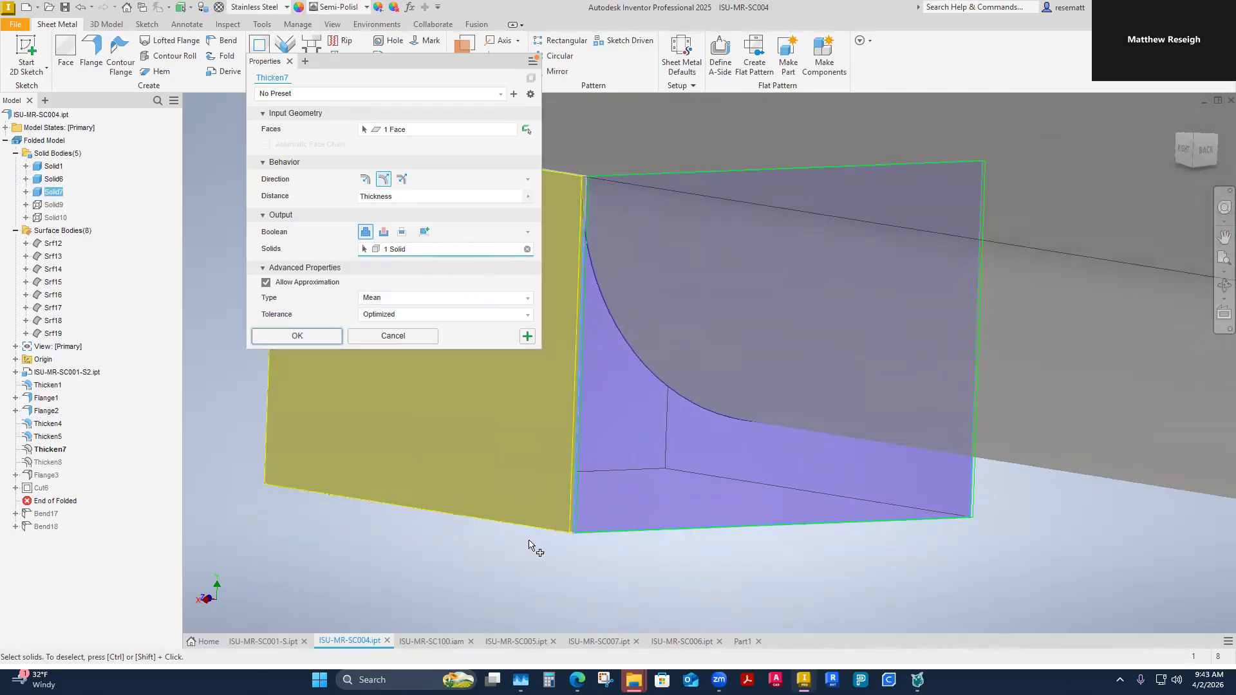
{"action": "left_click", "coordinate": [313, 340]}
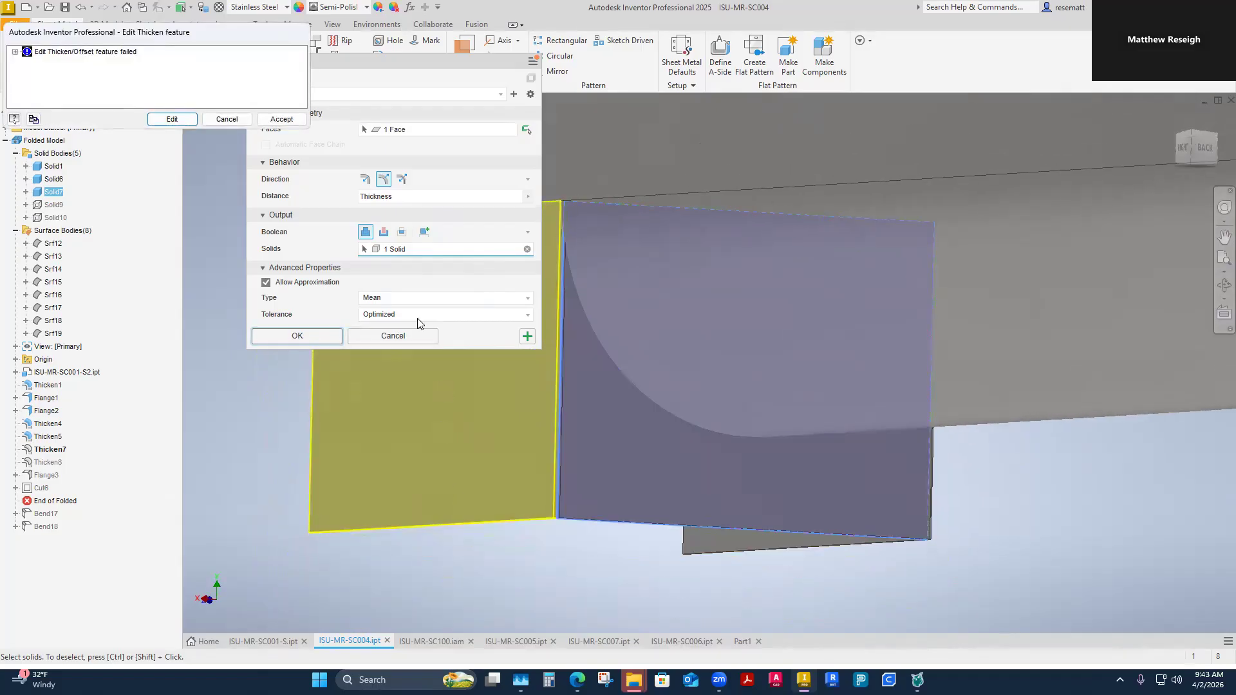
{"action": "left_click", "coordinate": [273, 120]}
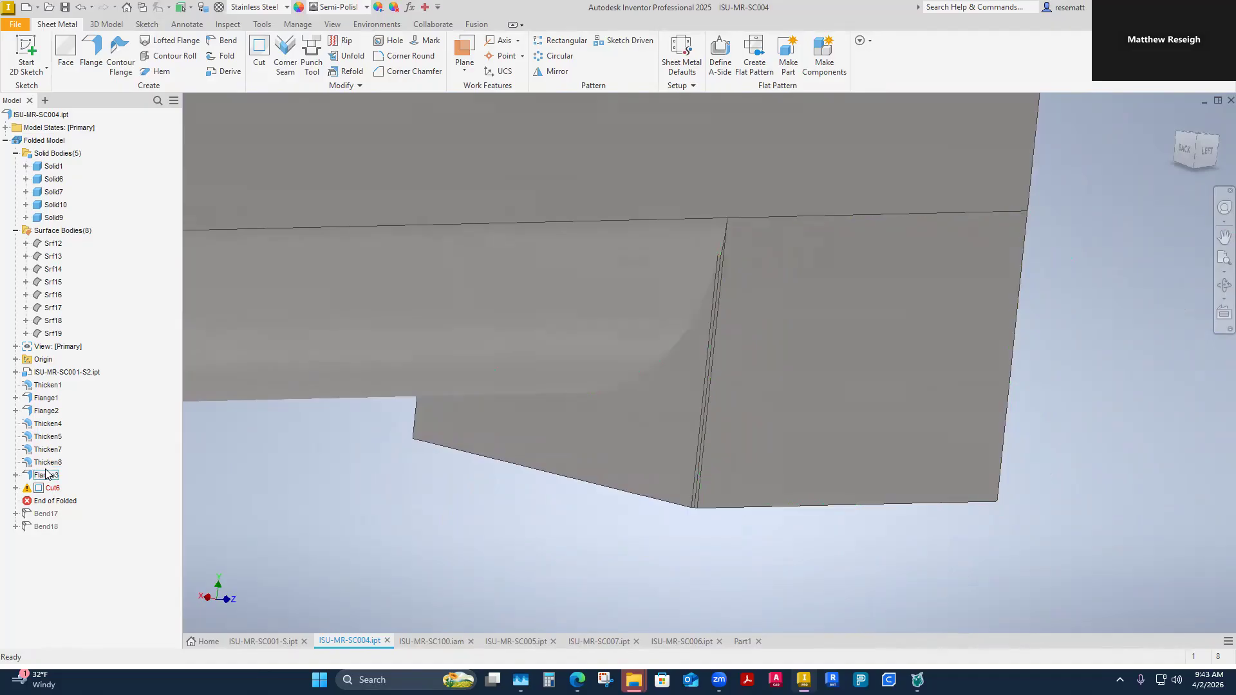
Step: Edit Thicken8 so the opposite side plate joins the chute's end plate solid
{"action": "left_click", "coordinate": [47, 463]}
{"action": "right_click", "coordinate": [47, 463]}
{"action": "left_click", "coordinate": [67, 509]}
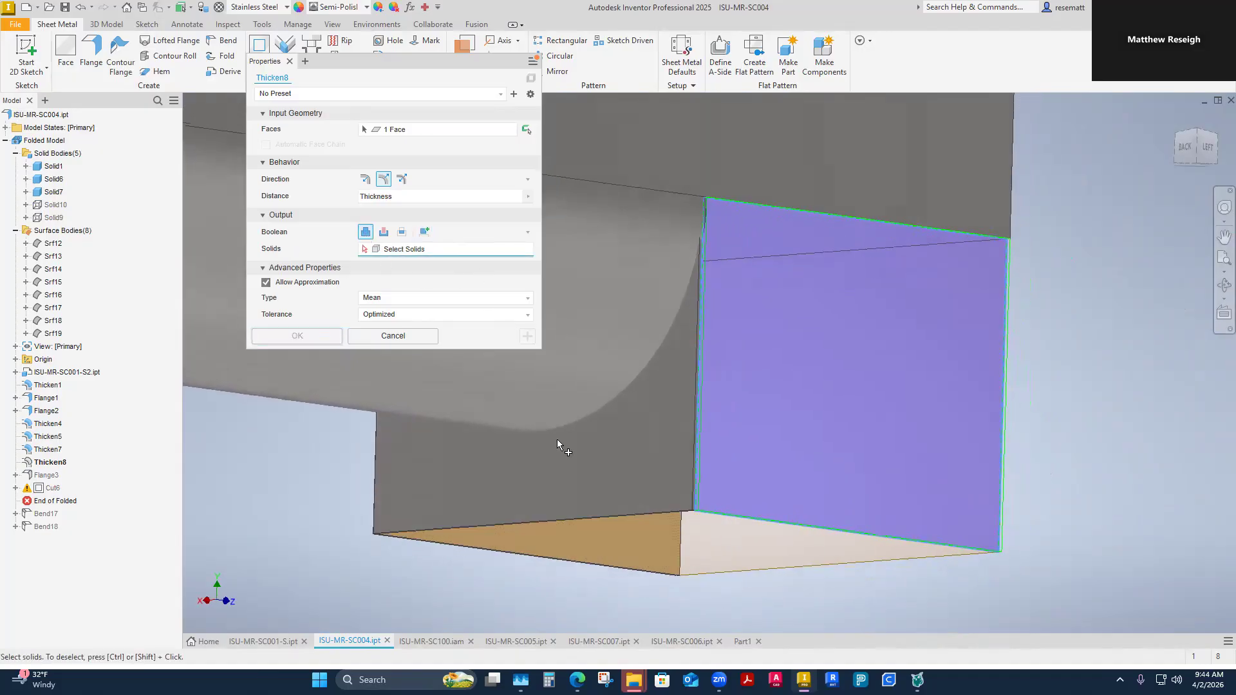
{"action": "left_click", "coordinate": [604, 490]}
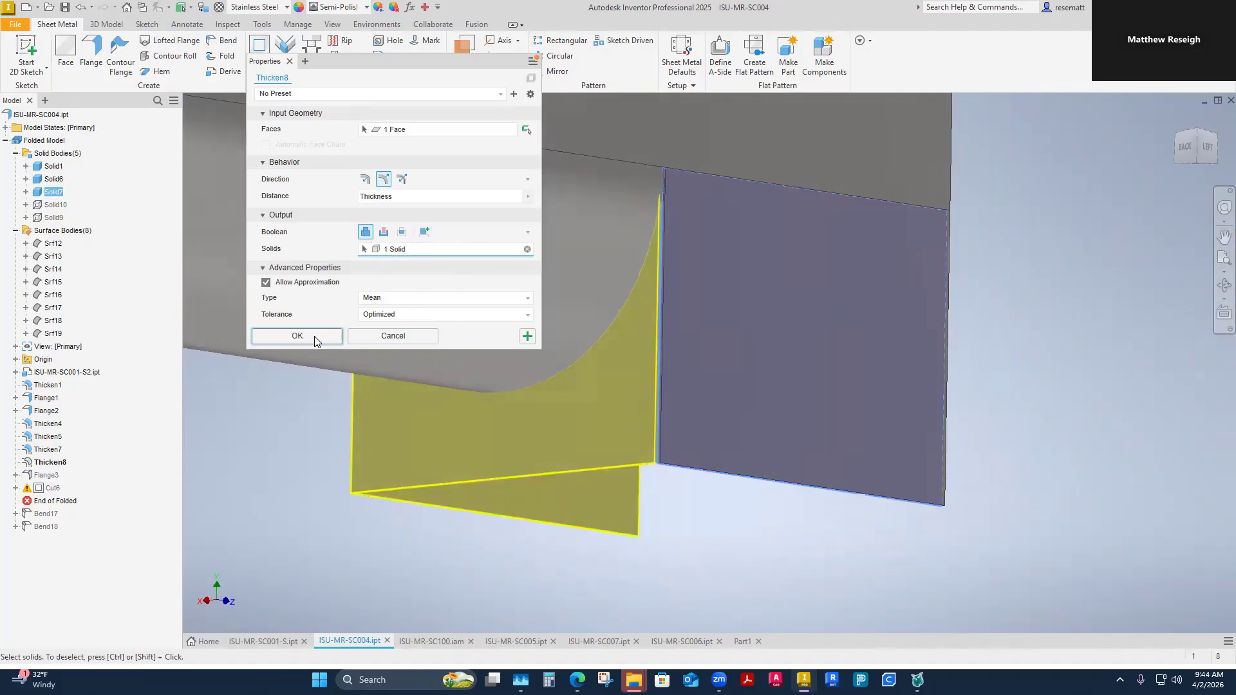
{"action": "left_click", "coordinate": [297, 336]}
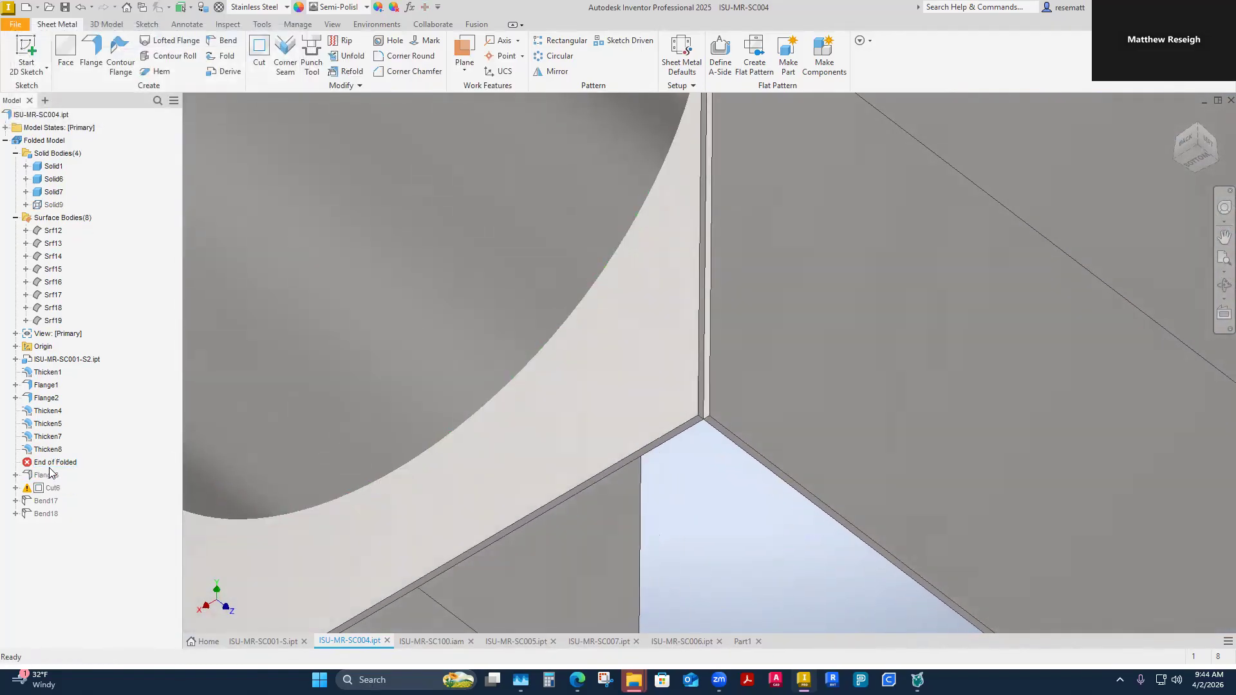
Step: Move the End of Folded marker to after Flange3 and bend the corner between the end plate and one side plate with radius BendRadius
{"action": "left_click_drag", "start_coordinate": [50, 483], "coordinate": [50, 483]}
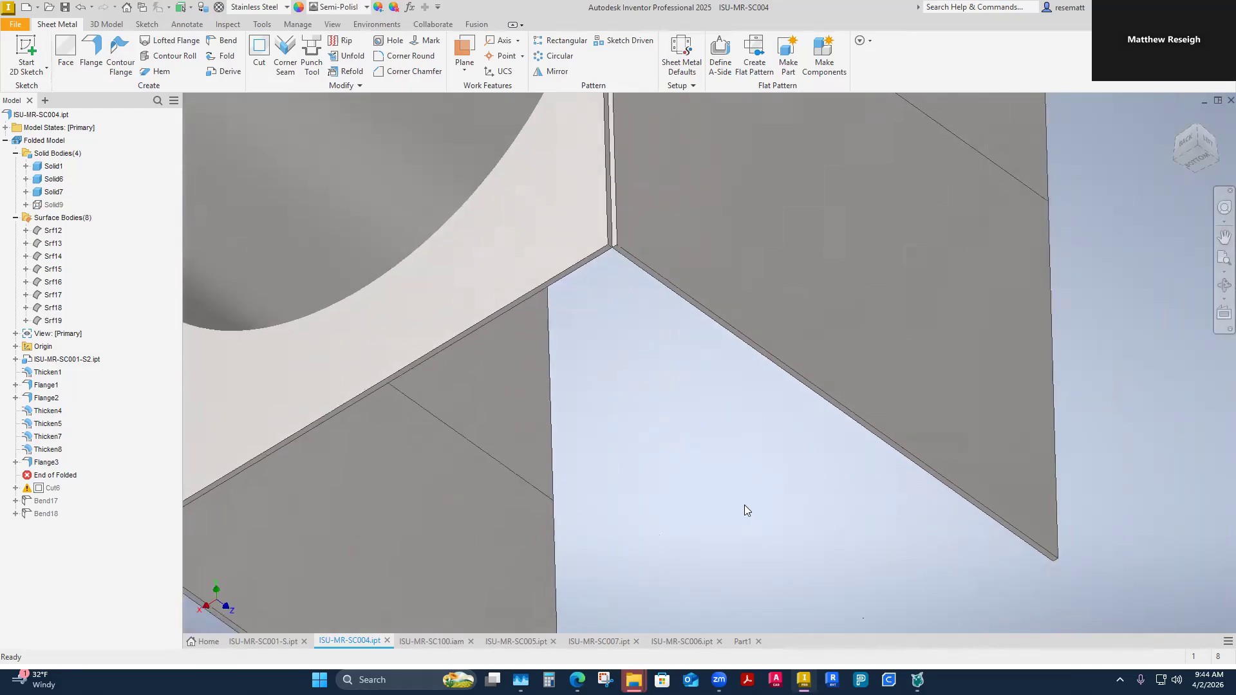
{"action": "left_click", "coordinate": [228, 43]}
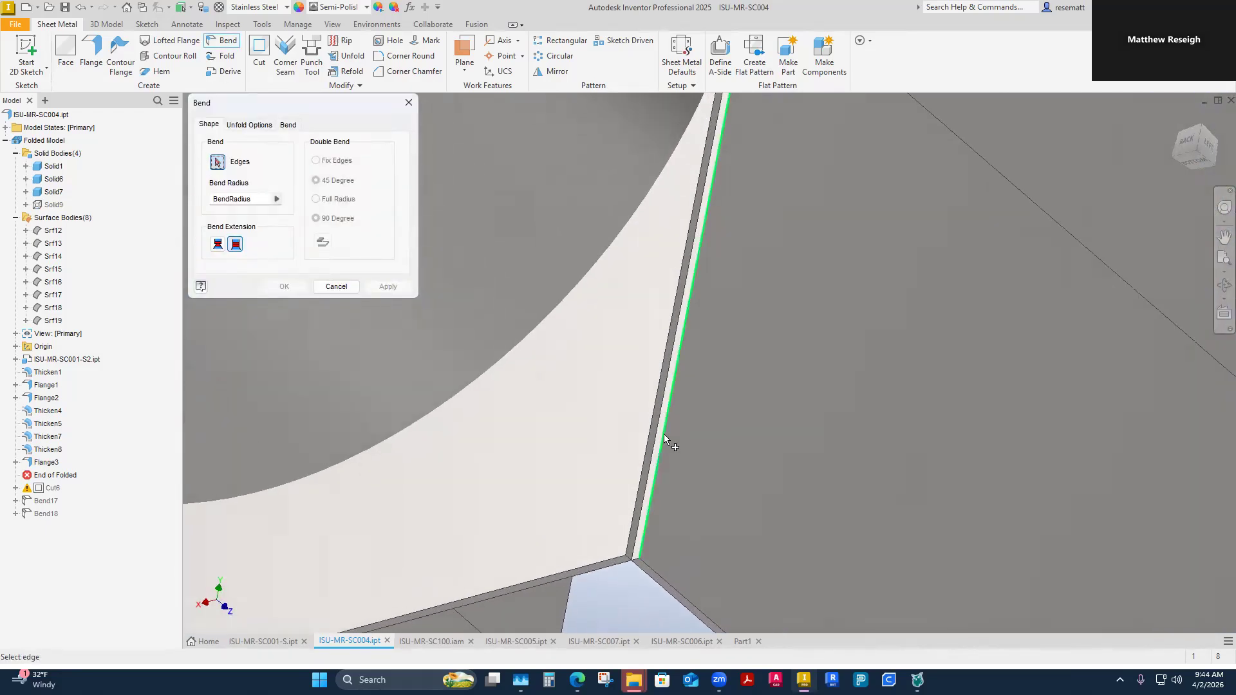
{"action": "left_click", "coordinate": [663, 434]}
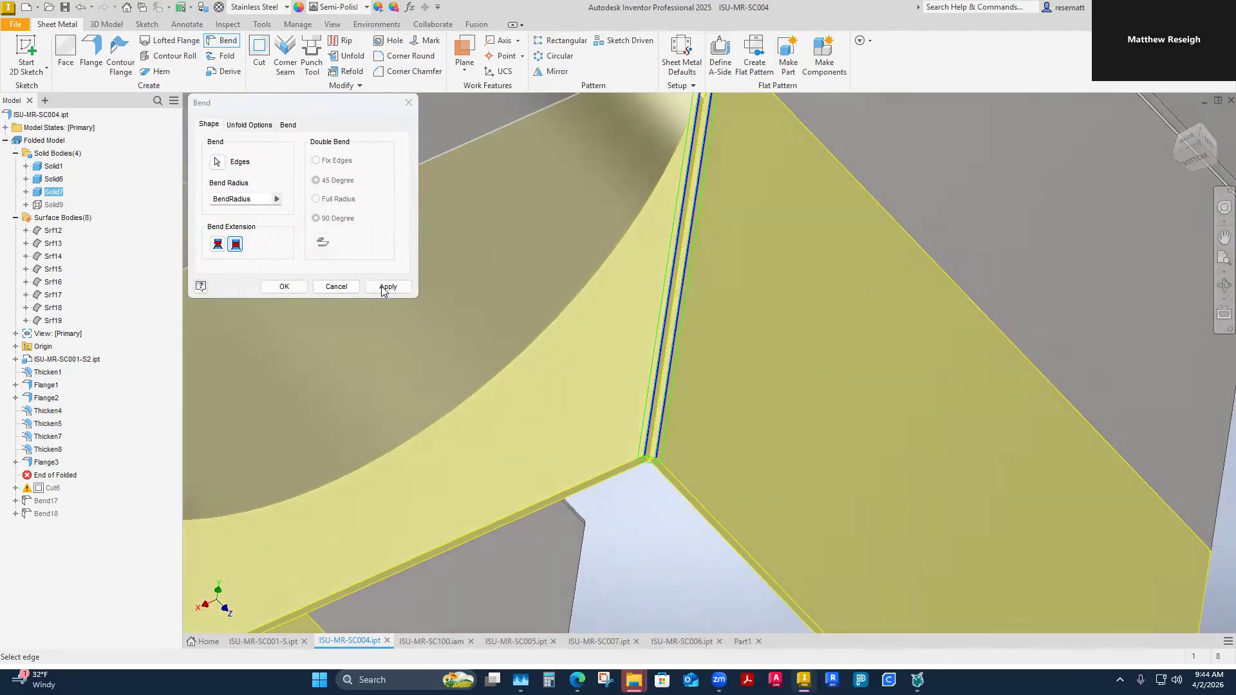
{"action": "left_click", "coordinate": [284, 287]}
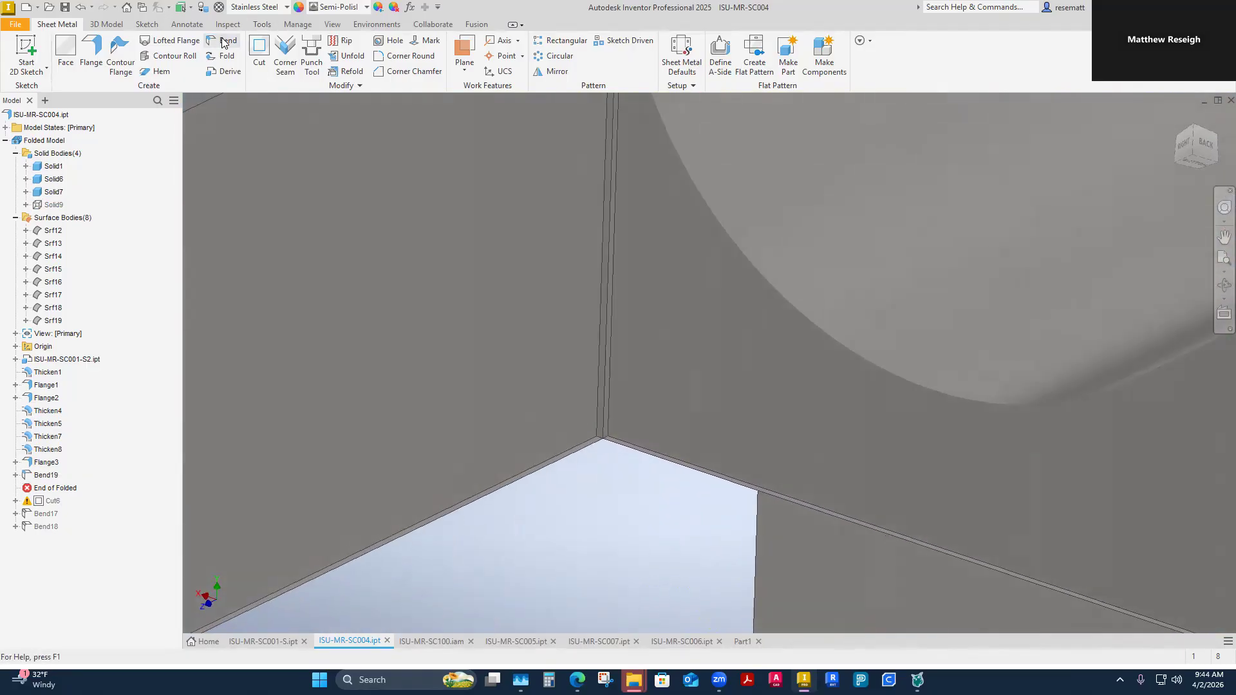
Step: Add a matching BendRadius bend at the opposite corner between the end plate and the other side plate
{"action": "left_click", "coordinate": [223, 42]}
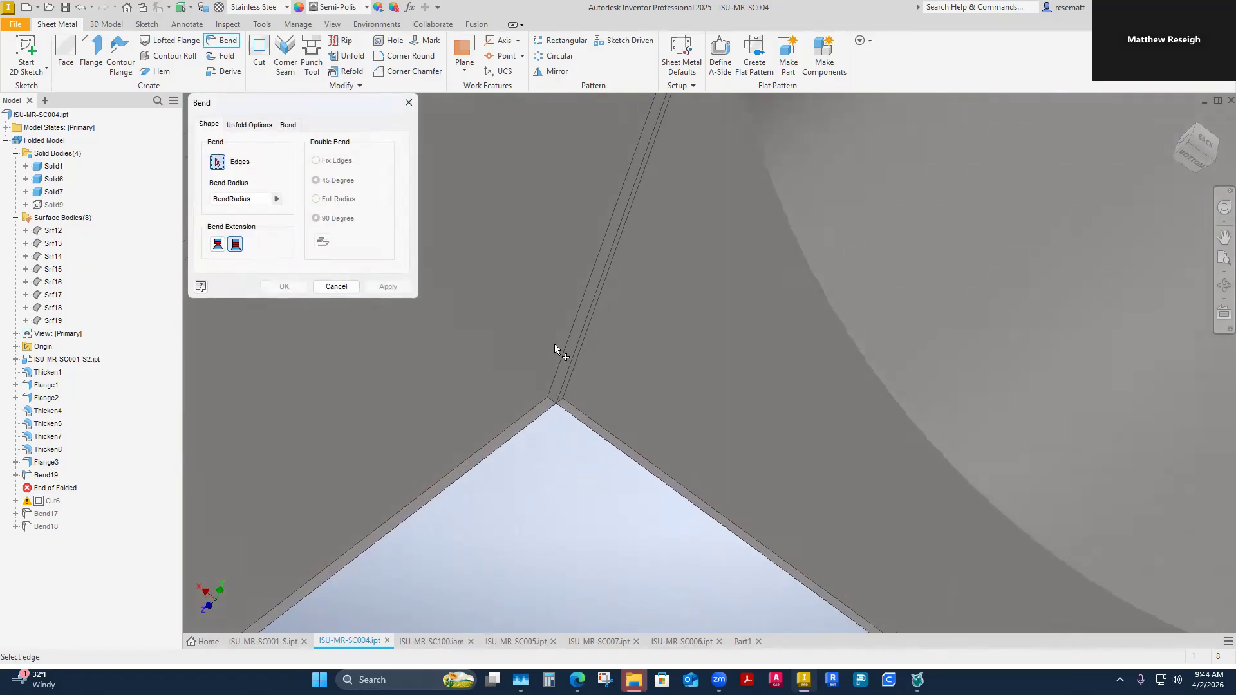
{"action": "left_click", "coordinate": [572, 362]}
{"action": "left_click", "coordinate": [616, 391]}
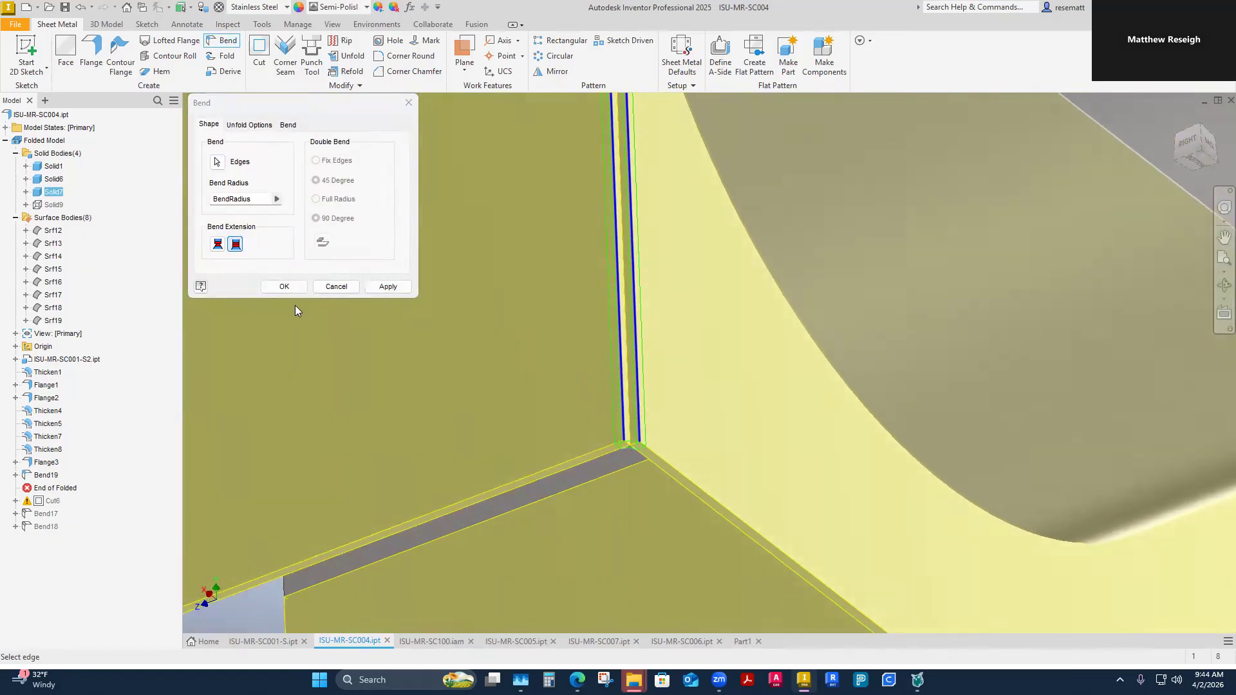
{"action": "left_click", "coordinate": [284, 287]}
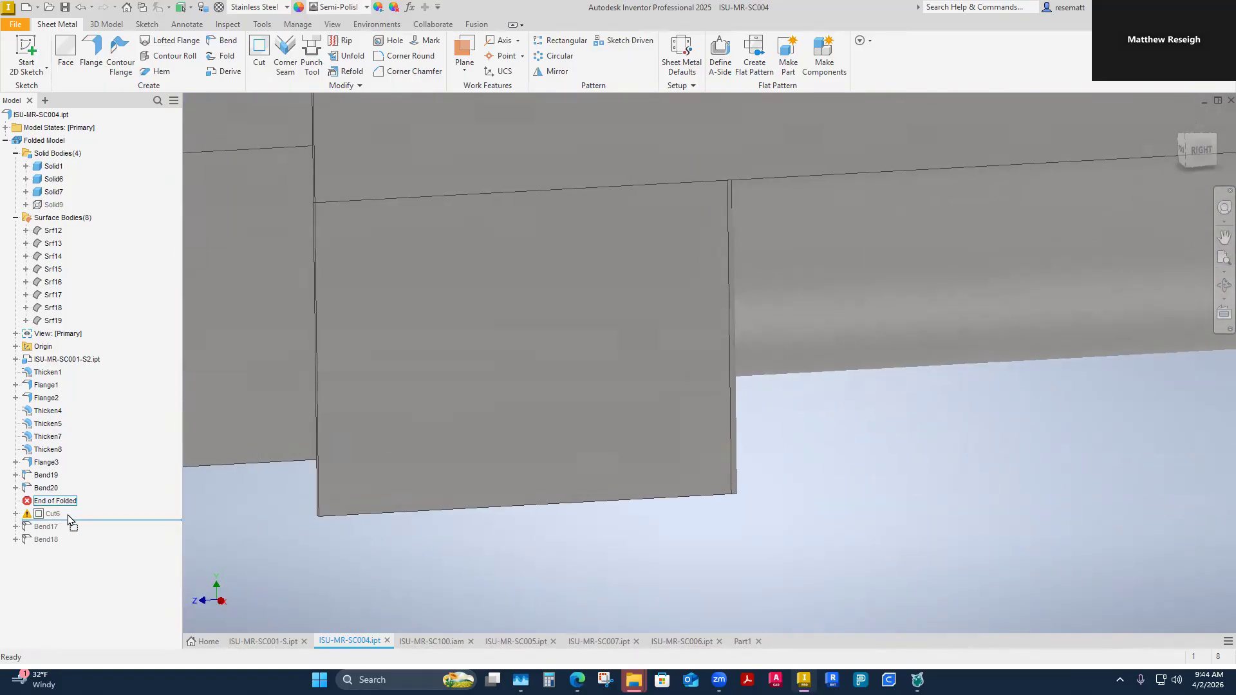
Step: Move the End of Folded marker past Cut6 and redefine the cut's Sketch11 onto the chute end plate's face
{"action": "left_click_drag", "start_coordinate": [69, 520], "coordinate": [70, 519]}
{"action": "left_click", "coordinate": [277, 122]}
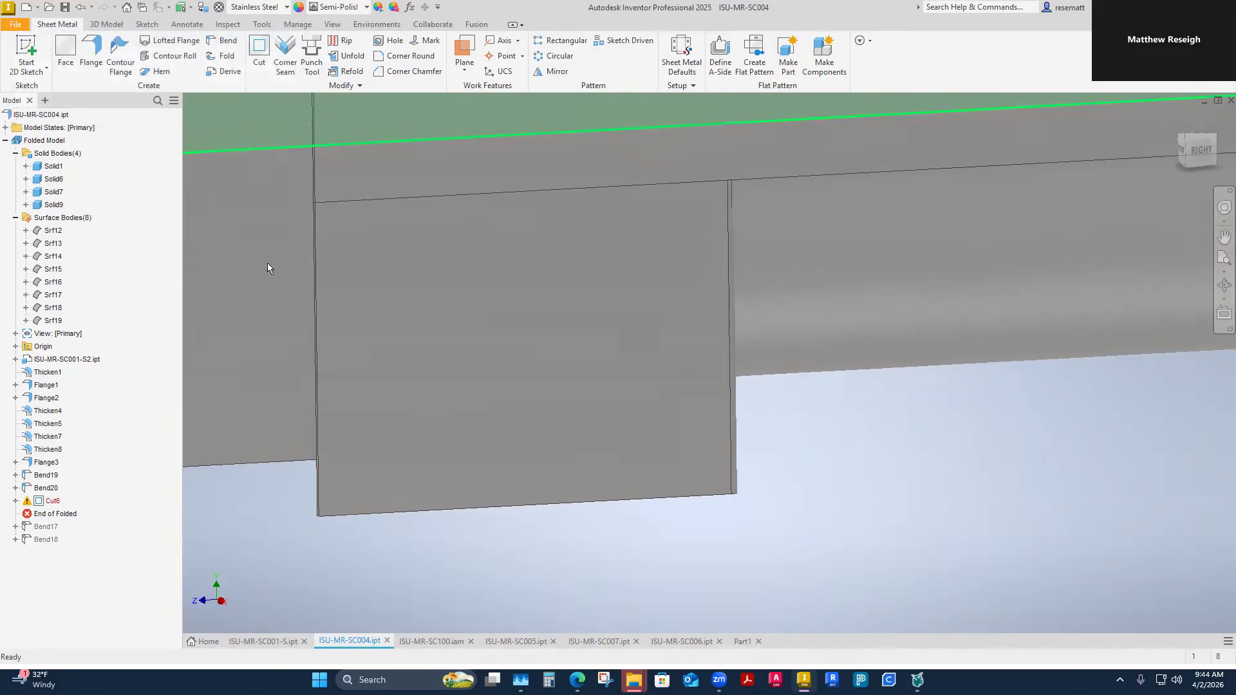
{"action": "left_click", "coordinate": [15, 501]}
{"action": "left_click", "coordinate": [62, 513]}
{"action": "right_click", "coordinate": [63, 513]}
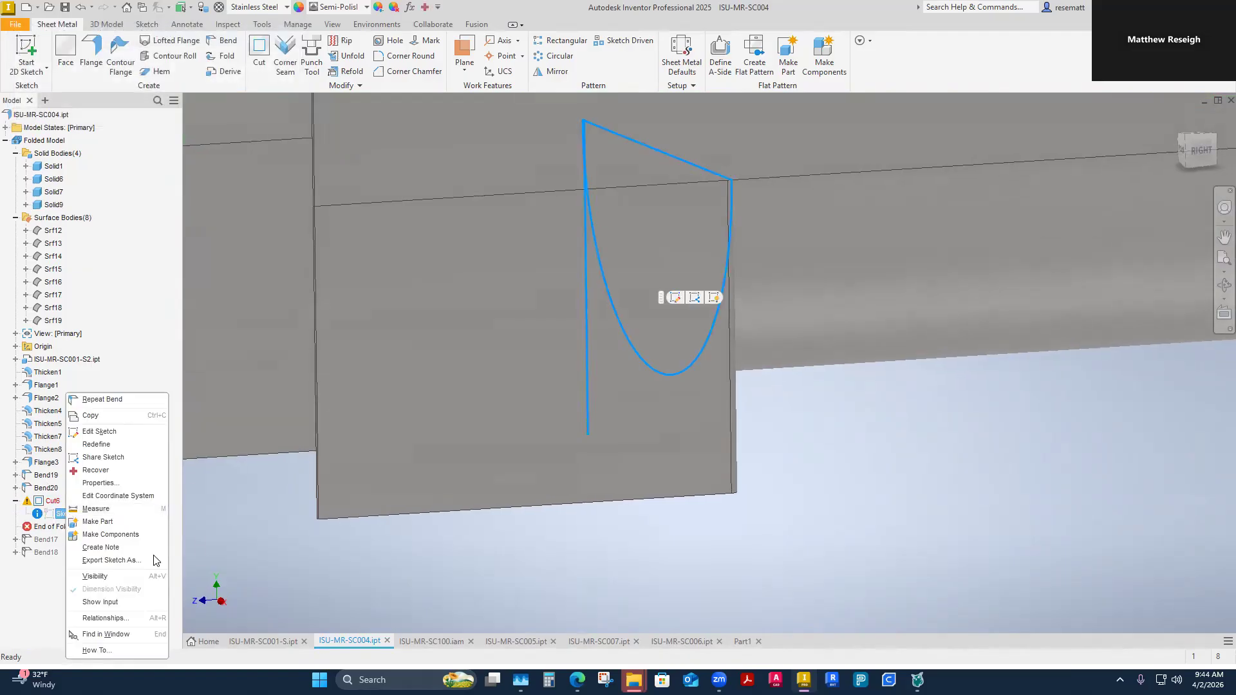
{"action": "left_click", "coordinate": [96, 444]}
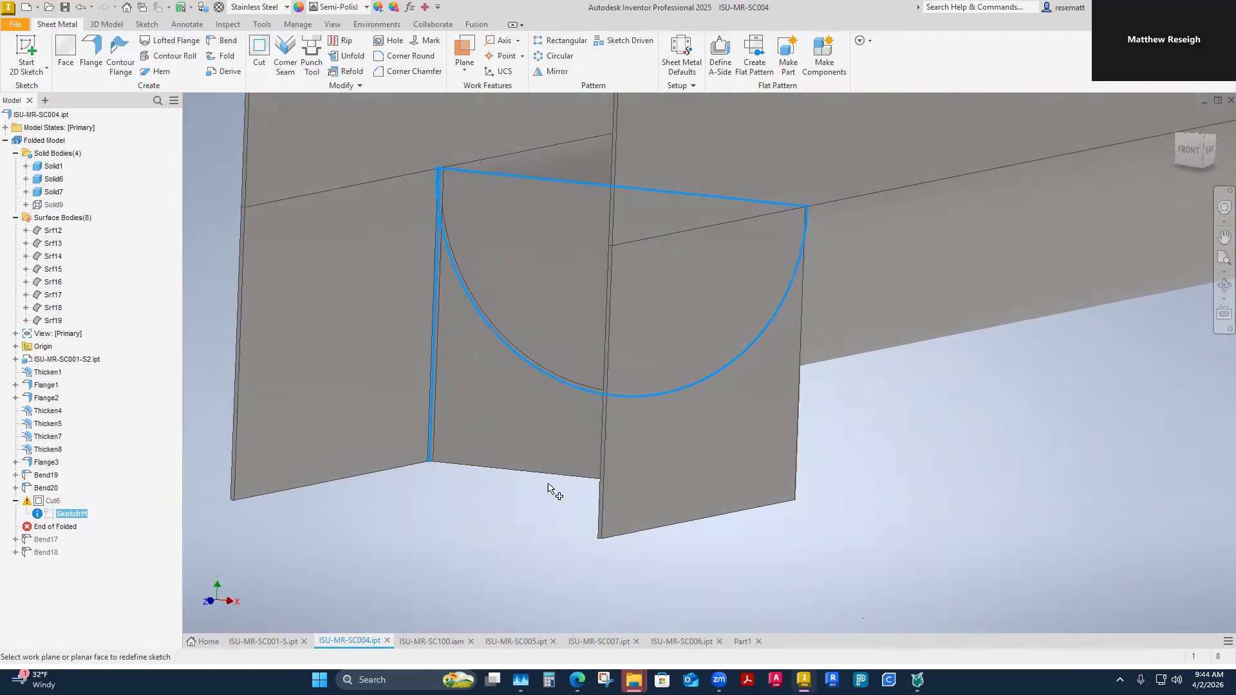
{"action": "left_click", "coordinate": [543, 461]}
{"action": "left_click", "coordinate": [288, 118]}
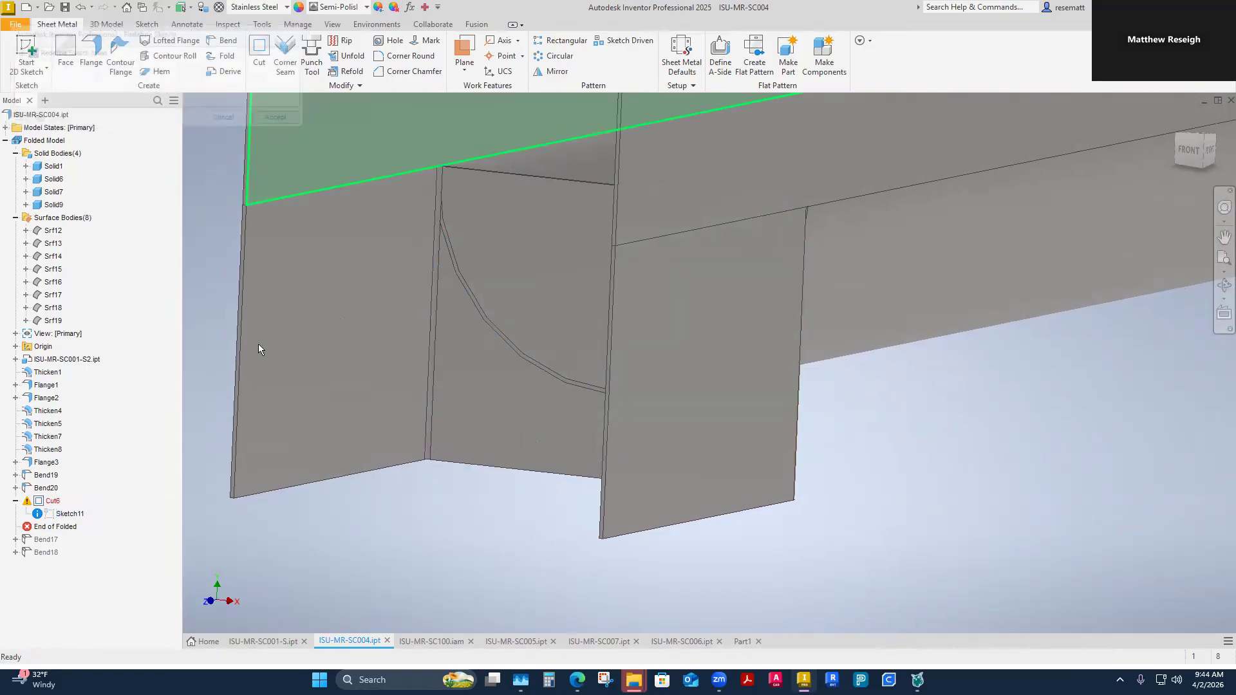
Step: Edit Sketch11 with sliced graphics and delete the lost projected side edge and the old line across the top
{"action": "right_click", "coordinate": [77, 515]}
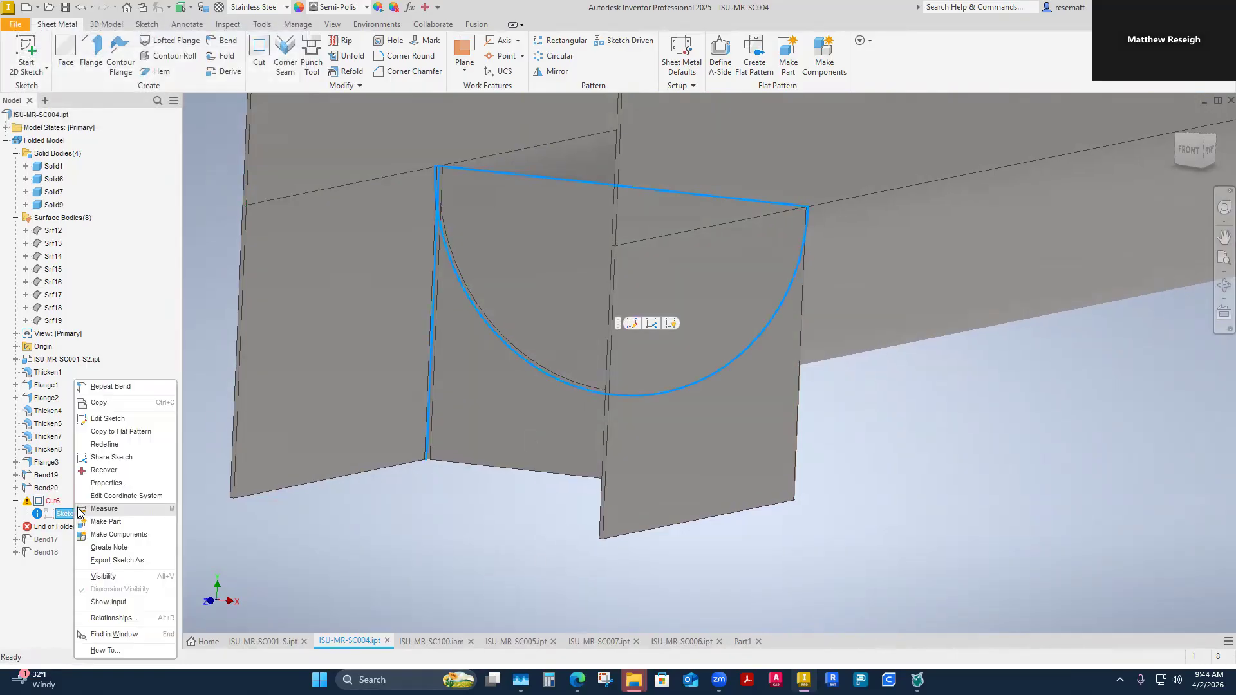
{"action": "left_click", "coordinate": [97, 419]}
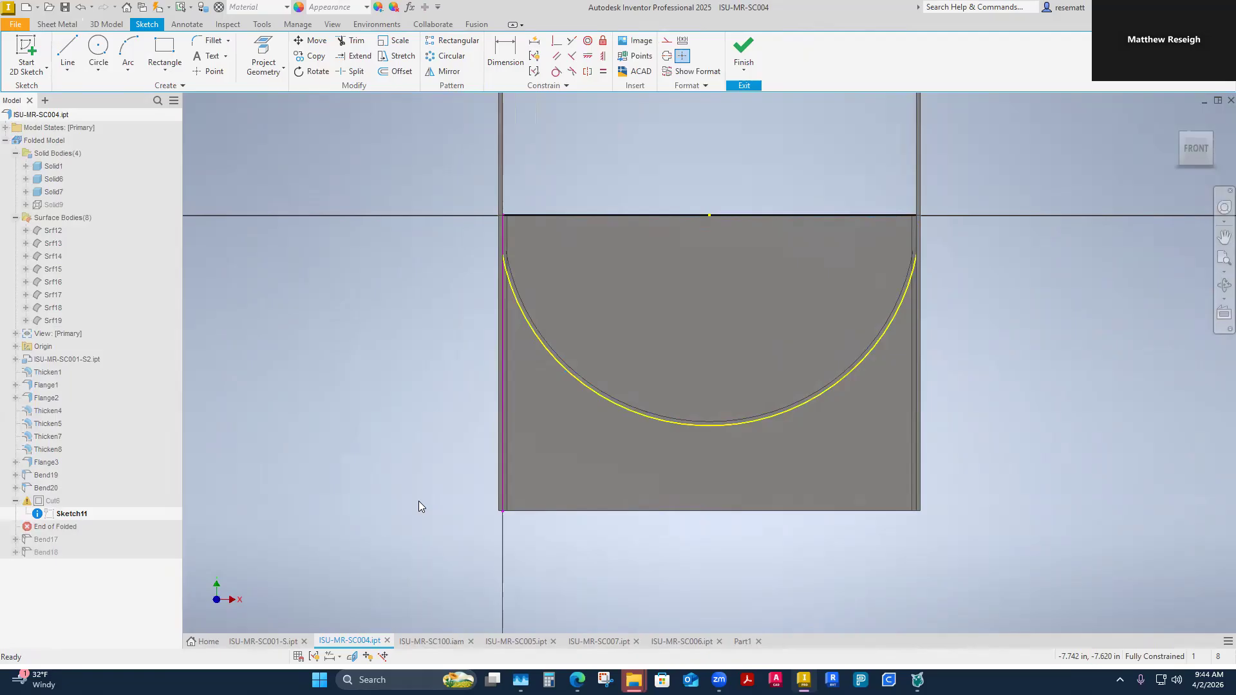
{"action": "key", "text": "F7"}
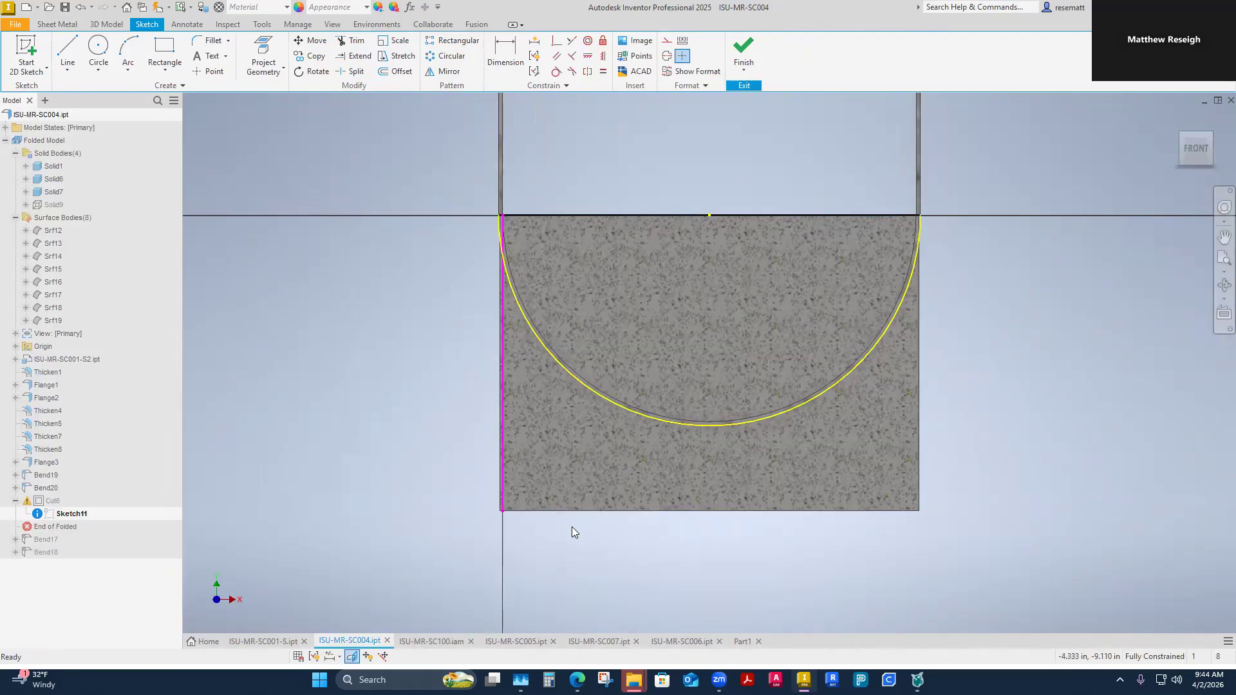
{"action": "left_click_drag", "start_coordinate": [475, 430], "coordinate": [457, 422]}
{"action": "left_click", "coordinate": [457, 425]}
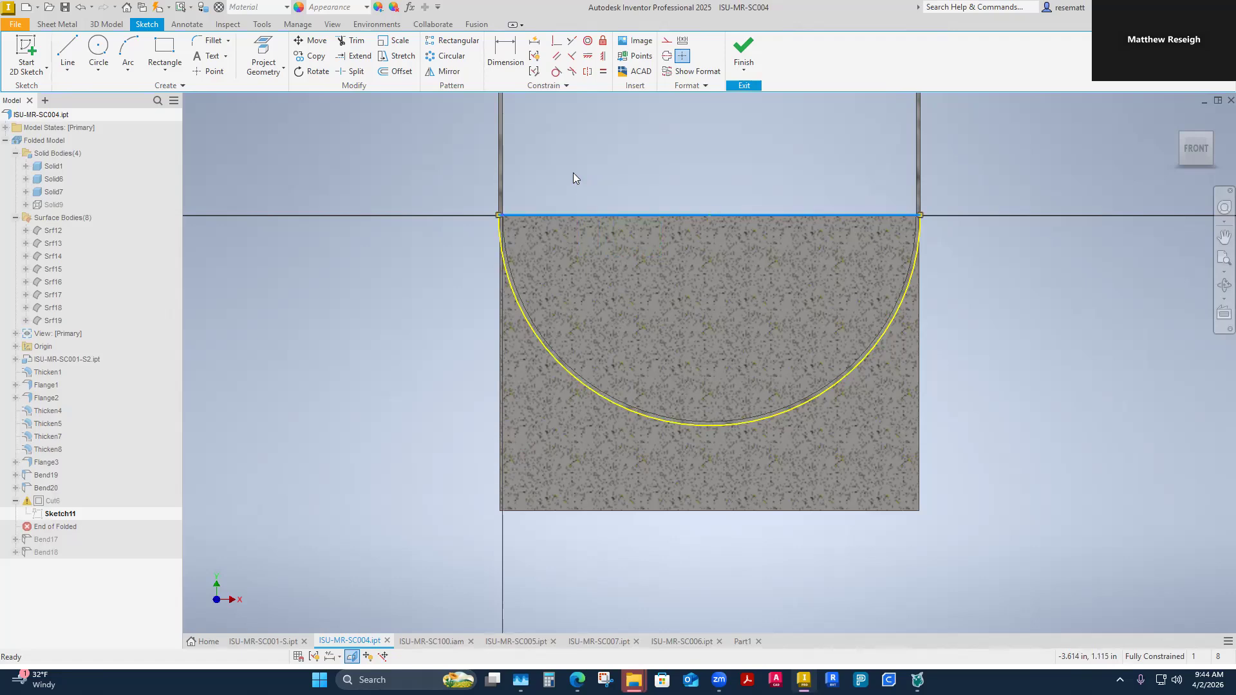
{"action": "scroll", "coordinate": [501, 221], "scroll_direction": "up", "scroll_amount": 5}
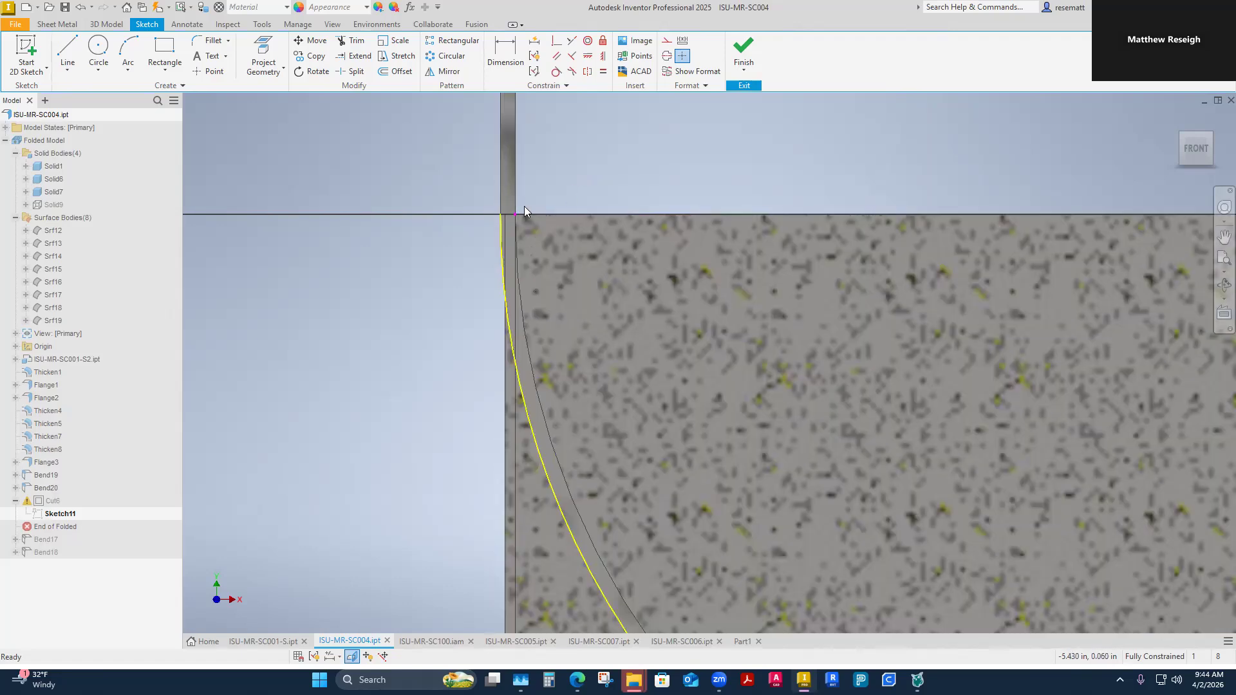
{"action": "right_click", "coordinate": [512, 215]}
{"action": "left_click", "coordinate": [604, 175]}
Step: Draw a horizontal line about 11.2 in long between the two upper ends of the arc to close the profile
{"action": "scroll", "coordinate": [548, 237], "scroll_direction": "down", "scroll_amount": 5}
{"action": "left_click", "coordinate": [69, 52]}
{"action": "scroll", "coordinate": [632, 207], "scroll_direction": "up", "scroll_amount": 8}
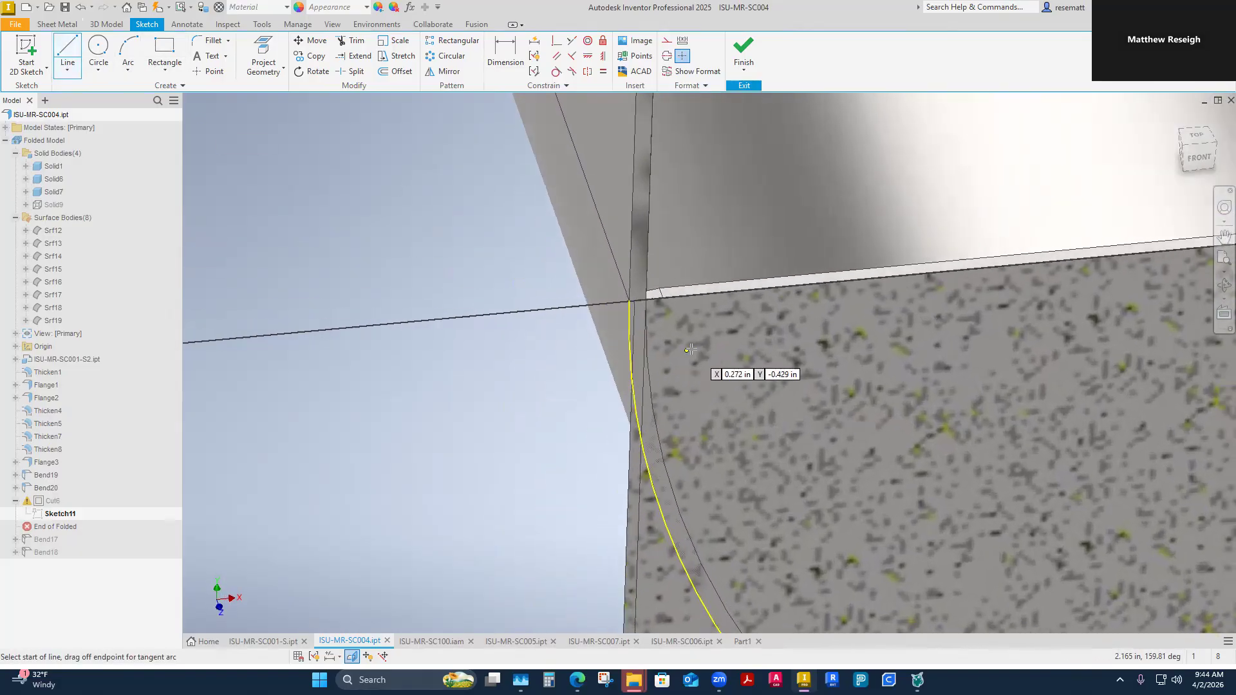
{"action": "left_click", "coordinate": [396, 332]}
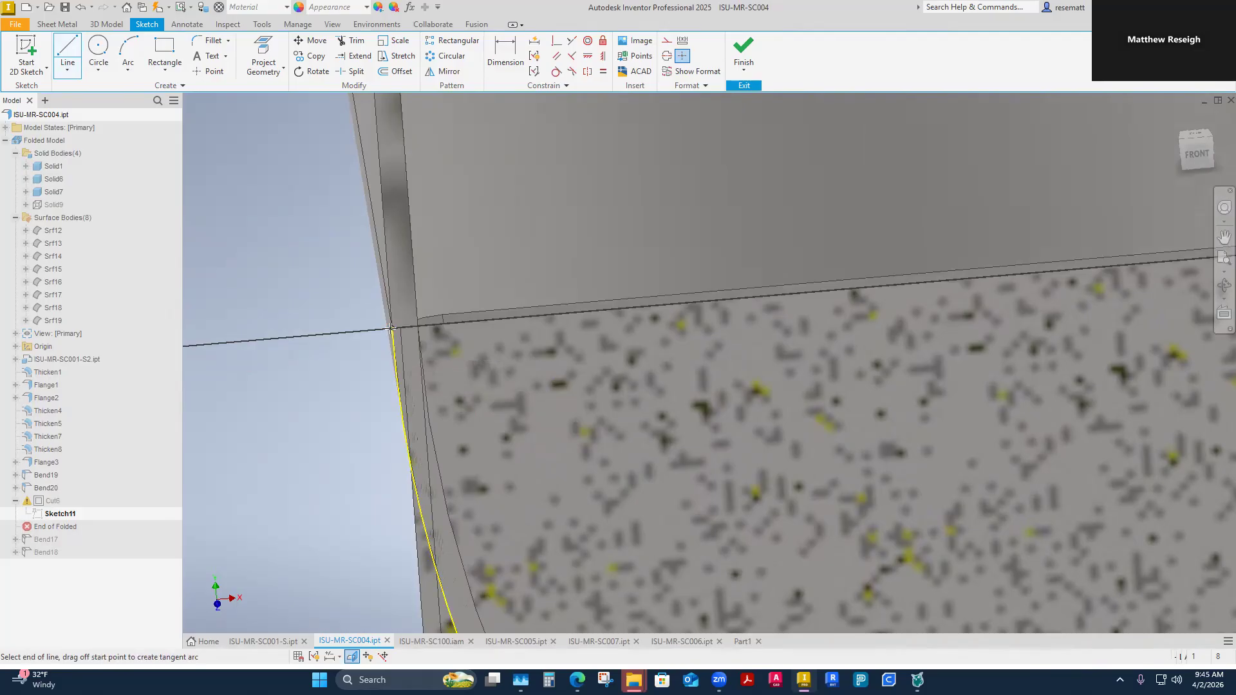
{"action": "scroll", "coordinate": [998, 435], "scroll_direction": "down", "scroll_amount": 3}
{"action": "scroll", "coordinate": [914, 449], "scroll_direction": "up", "scroll_amount": 4}
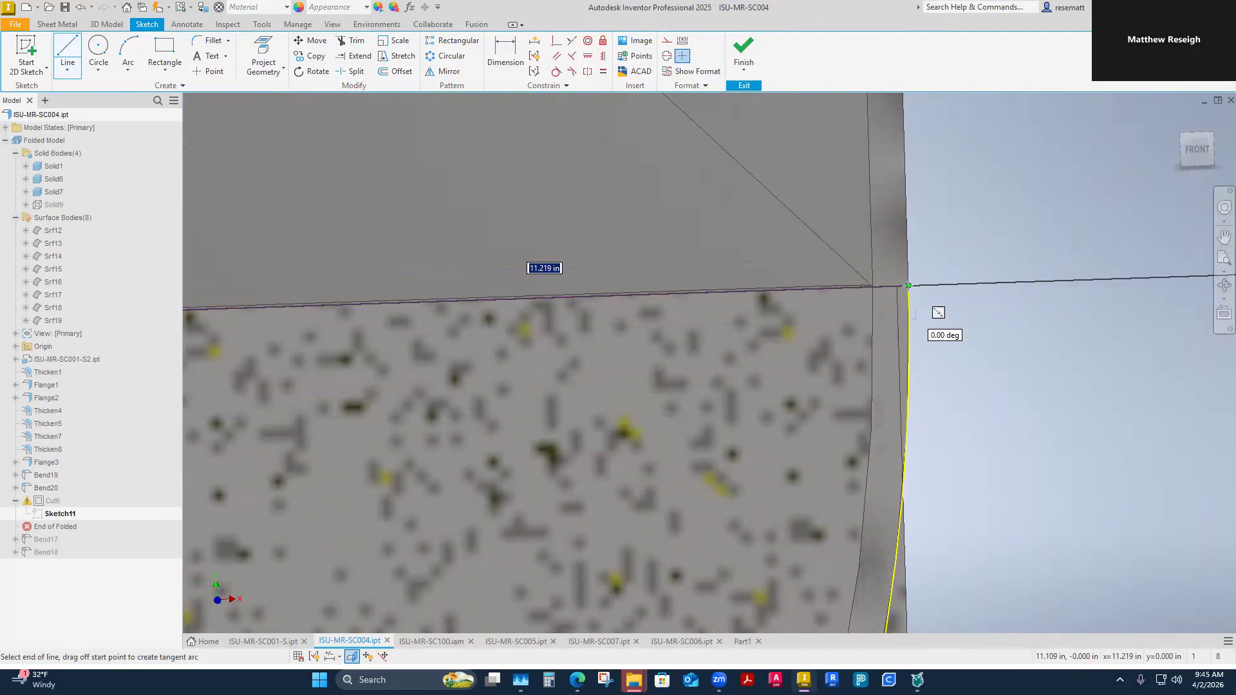
{"action": "left_click", "coordinate": [908, 286]}
{"action": "right_click", "coordinate": [907, 285]}
{"action": "left_click", "coordinate": [966, 309]}
{"action": "scroll", "coordinate": [985, 411], "scroll_direction": "down", "scroll_amount": 5}
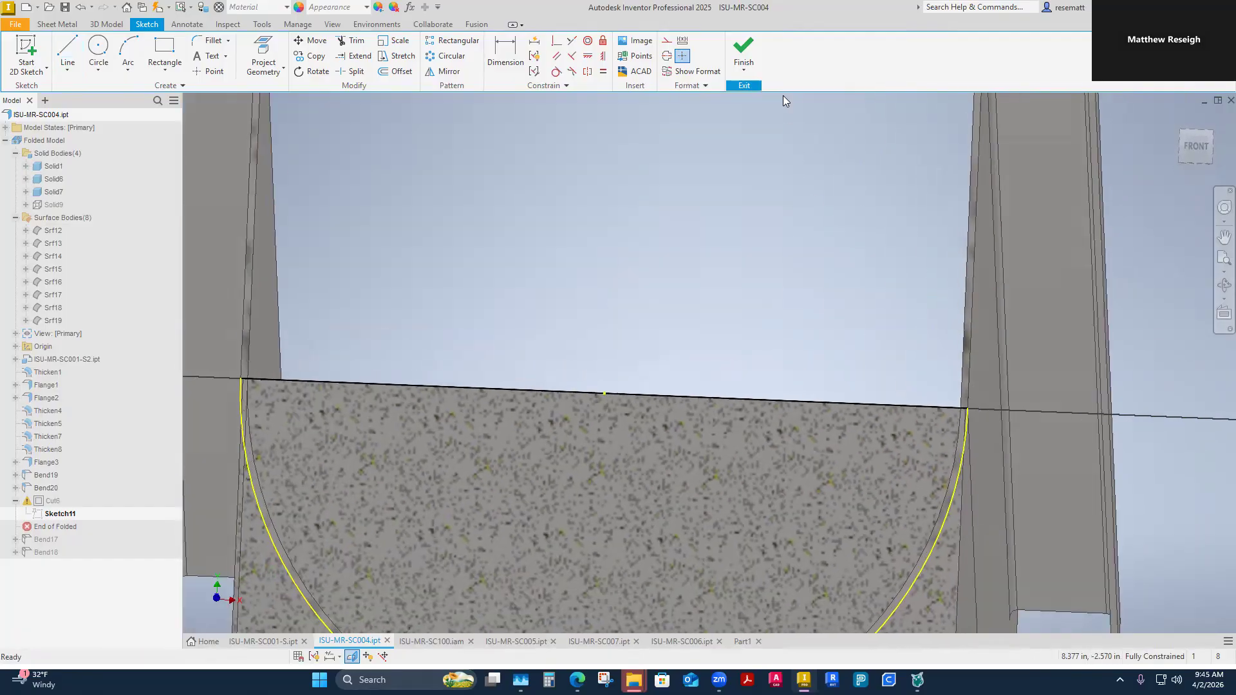
Step: Finish the sketch and redo Cut6 with the closed half-round profile at distance Thickness through the end plate
{"action": "left_click", "coordinate": [281, 119]}
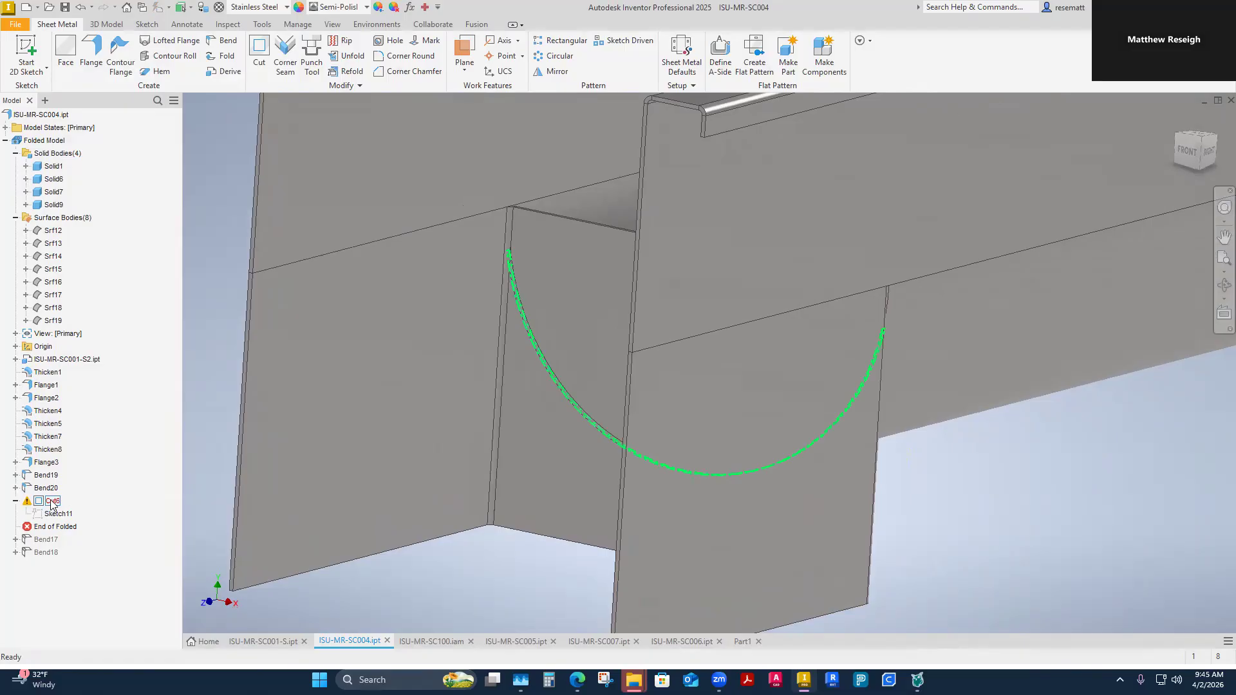
{"action": "right_click", "coordinate": [53, 504]}
{"action": "left_click", "coordinate": [70, 469]}
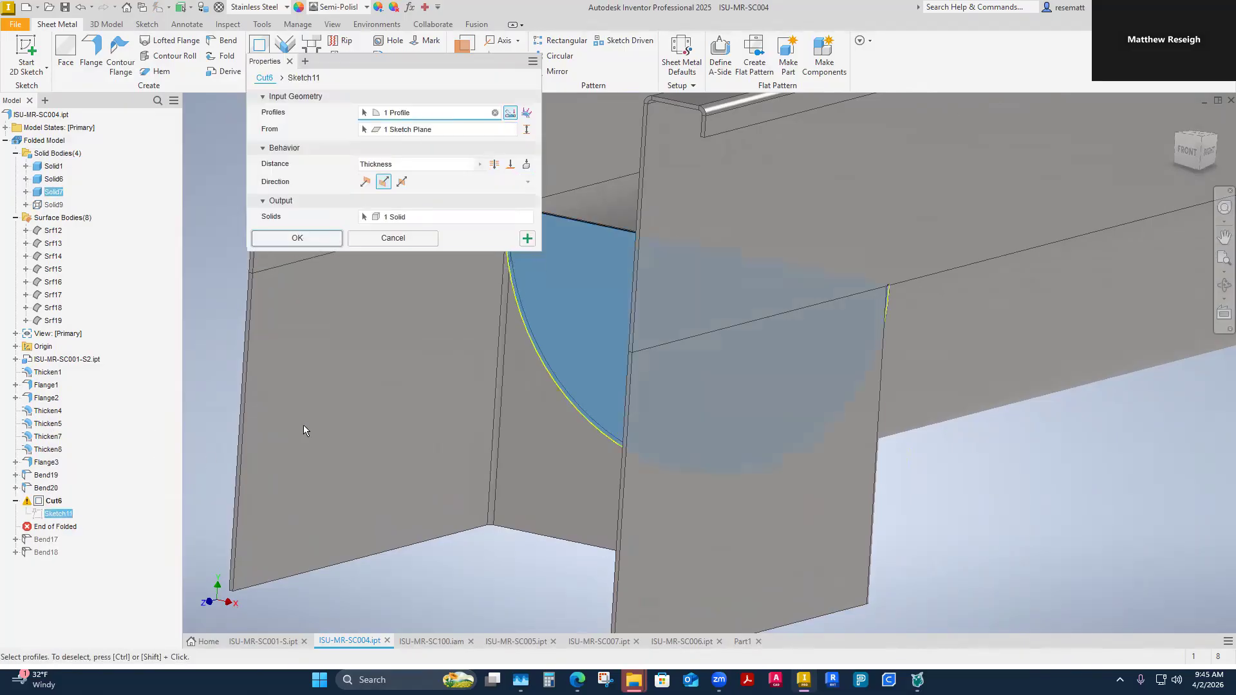
{"action": "mouse_move", "coordinate": [535, 367]}
{"action": "middle_mouse_down", "text": "shift"}
{"action": "mouse_move", "coordinate": [609, 443]}
{"action": "mouse_move", "coordinate": [632, 425]}
{"action": "mouse_move", "coordinate": [465, 264]}
{"action": "mouse_move", "coordinate": [542, 309]}
{"action": "mouse_move", "coordinate": [549, 334]}
{"action": "mouse_move", "coordinate": [432, 291]}
{"action": "middle_mouse_up", "text": "shift"}
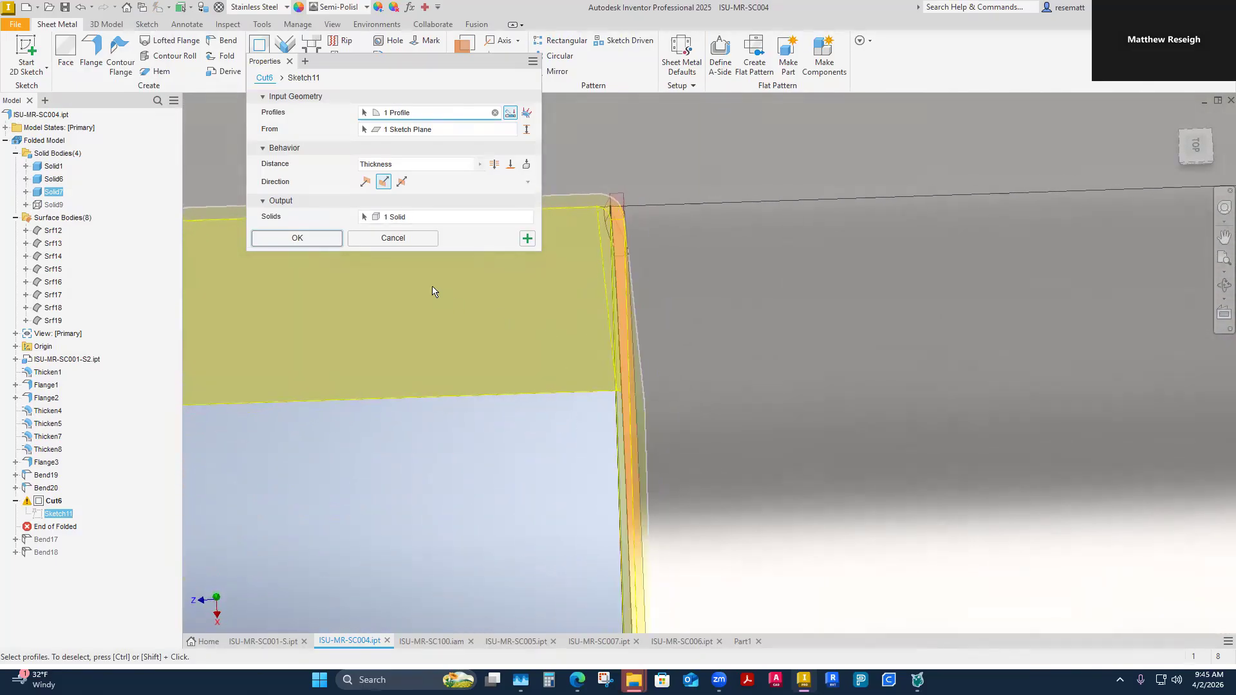
{"action": "left_click", "coordinate": [304, 238]}
{"action": "middle_click_drag", "start_coordinate": [306, 238], "coordinate": [256, 562], "text": "shift"}
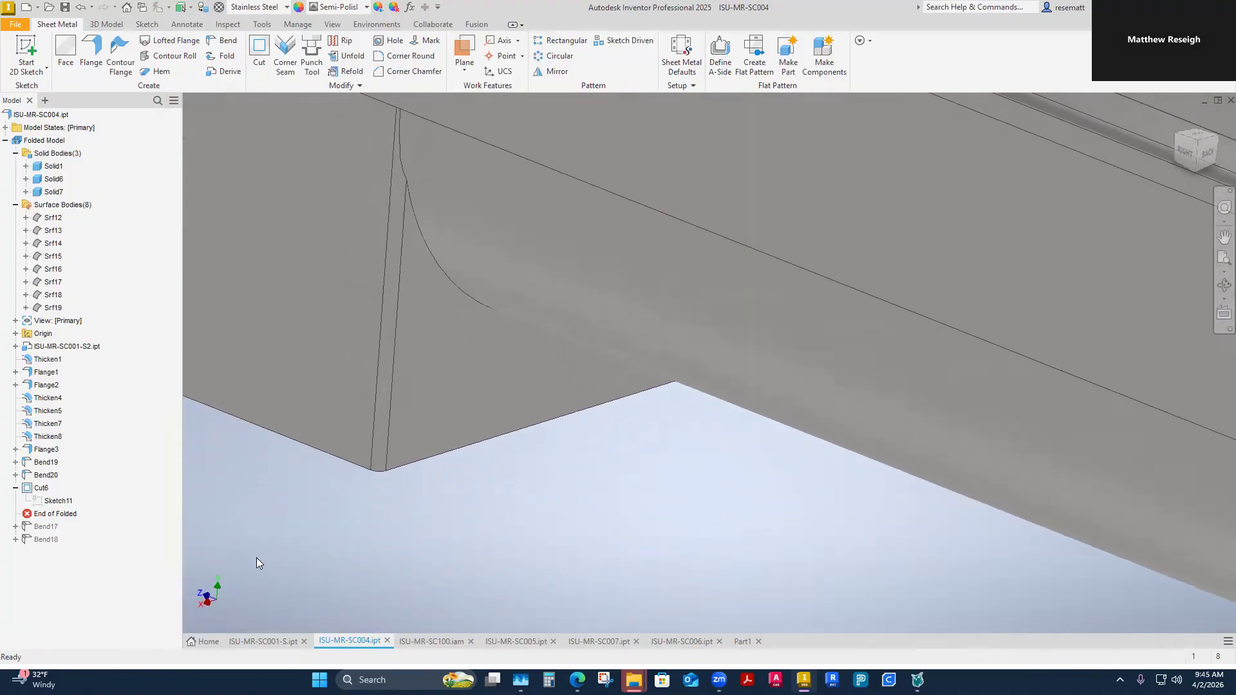
Step: Switch to the ISU-MR-SC100 assembly and update it with the rebuilt chute
{"action": "left_click", "coordinate": [439, 639]}
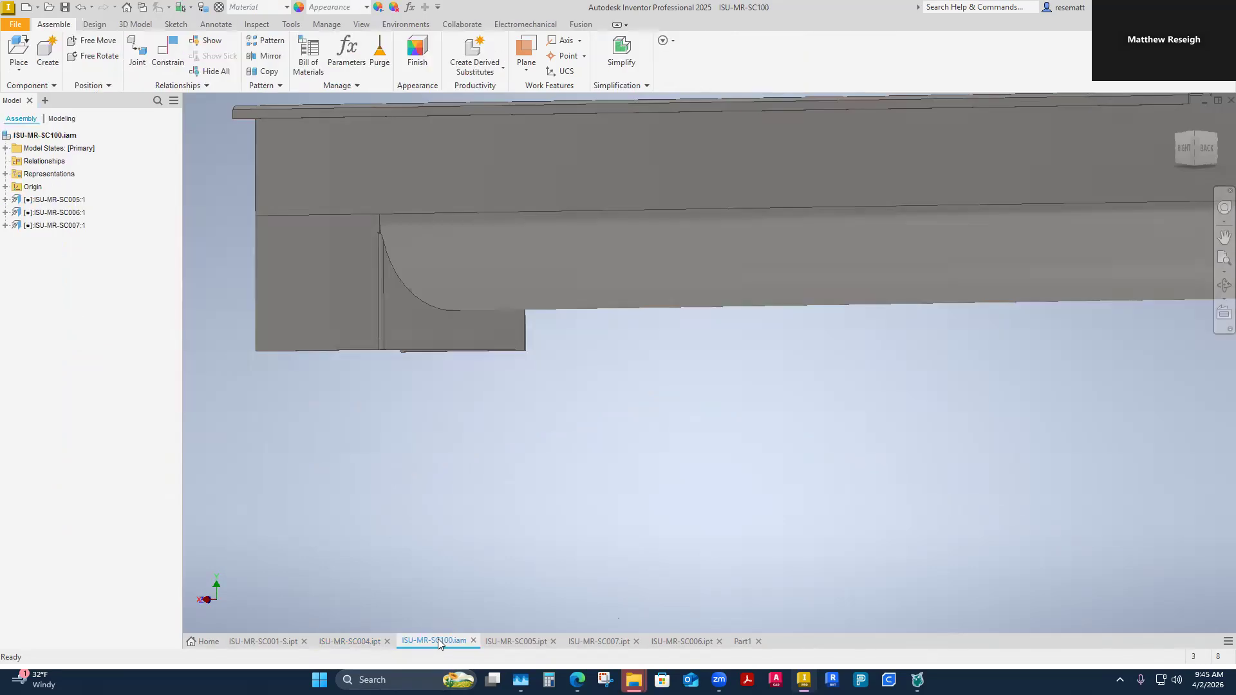
{"action": "left_click", "coordinate": [159, 7]}
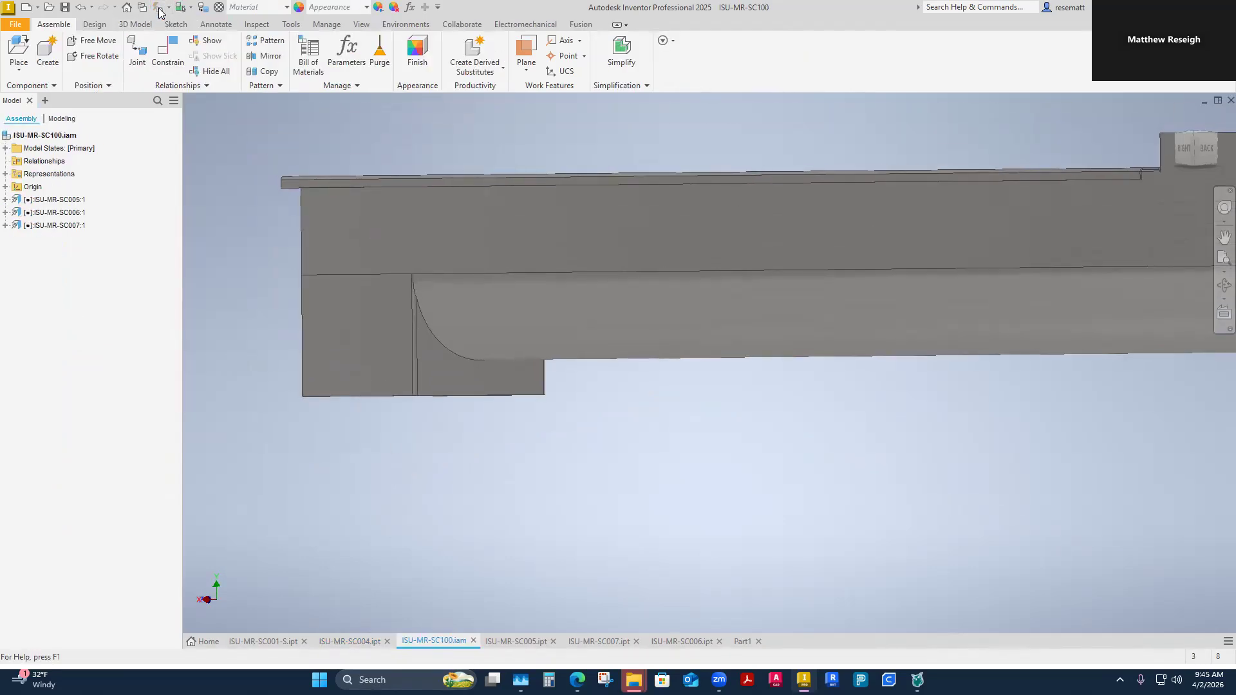
Step: Switch to ISU-MR-SC007 and try to create a flat pattern from the chute body
{"action": "left_click", "coordinate": [599, 640]}
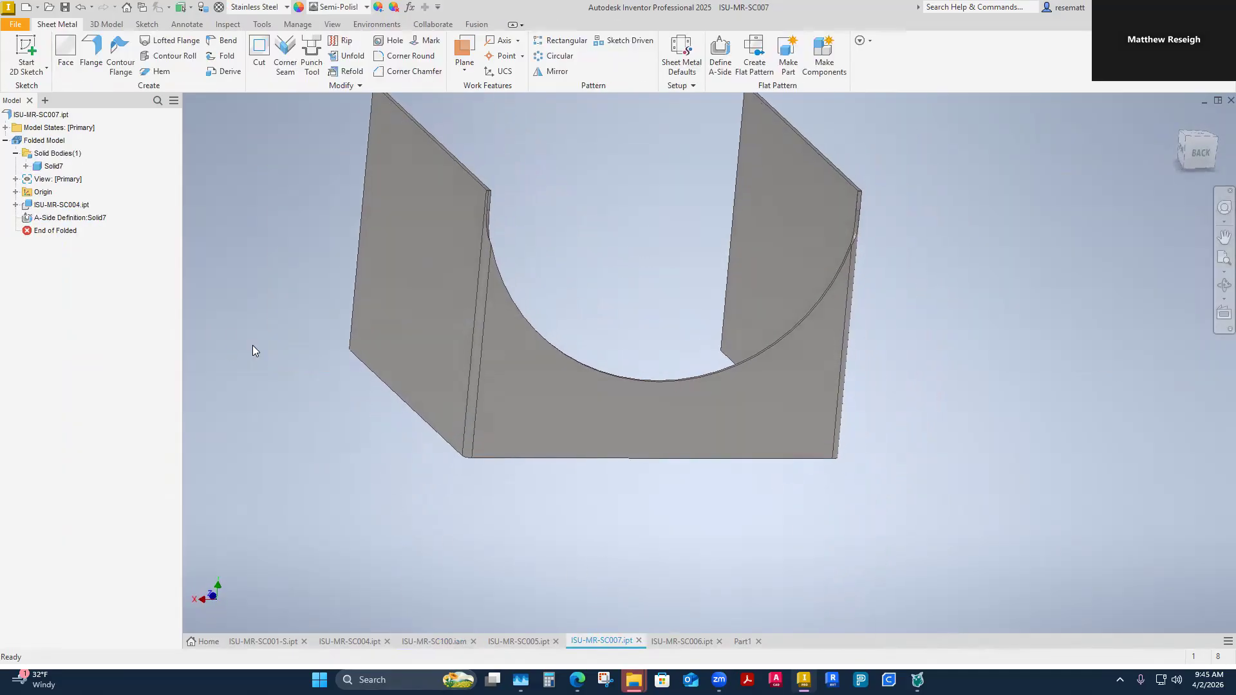
{"action": "left_click", "coordinate": [721, 58]}
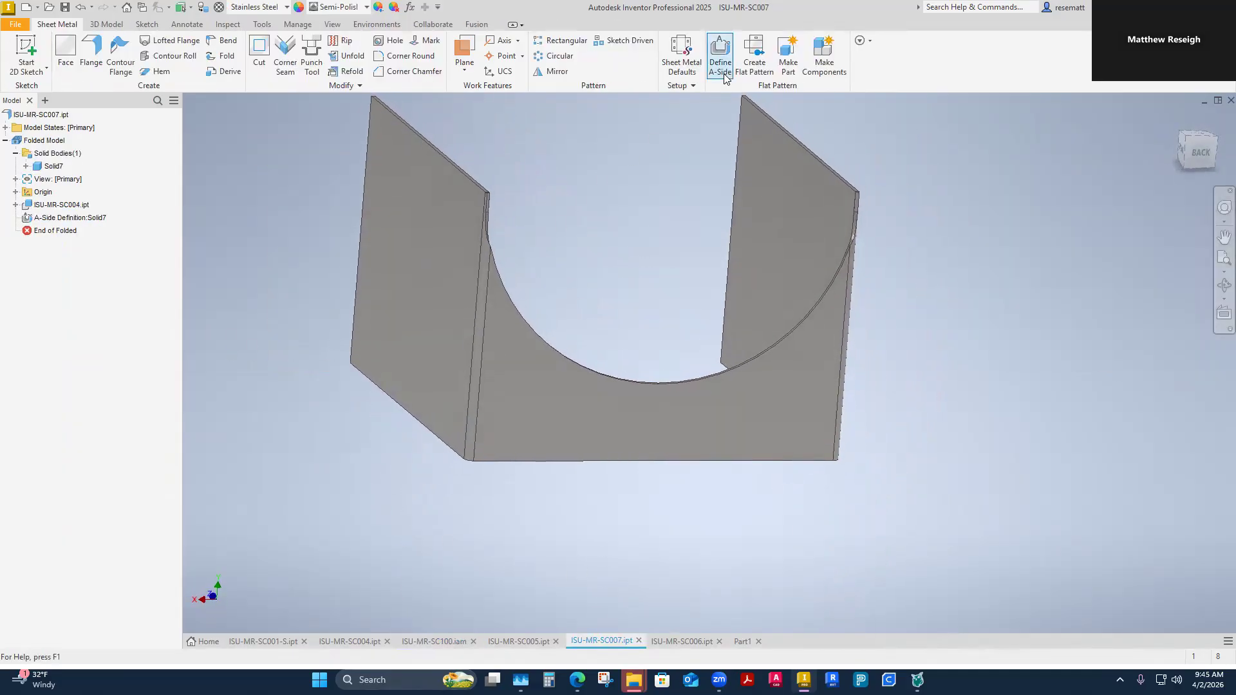
{"action": "left_click", "coordinate": [82, 219]}
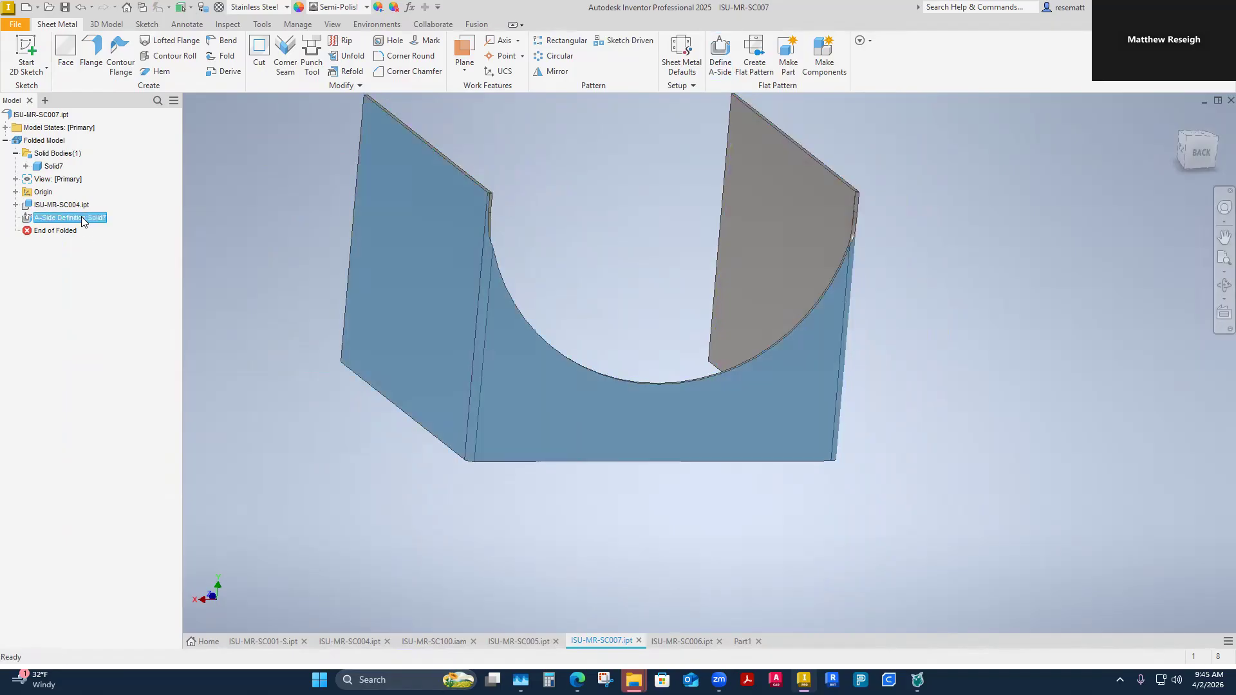
{"action": "left_click", "coordinate": [755, 61]}
{"action": "left_click", "coordinate": [663, 367]}
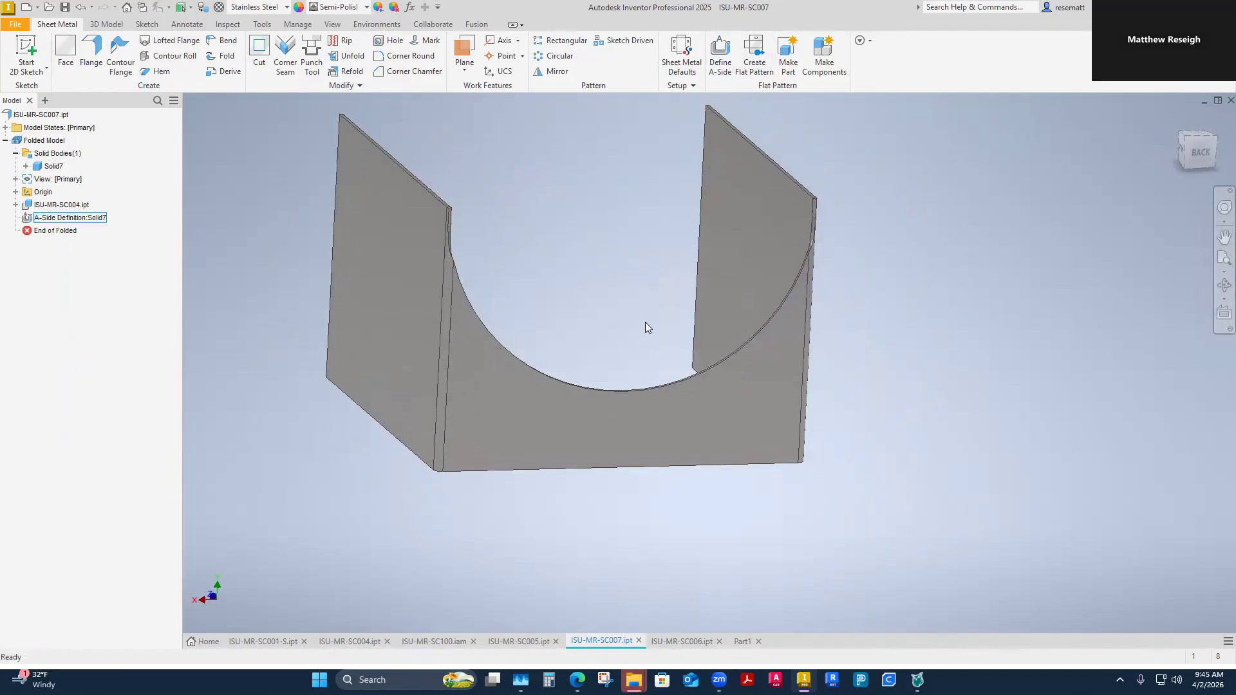
{"action": "left_click", "coordinate": [752, 61]}
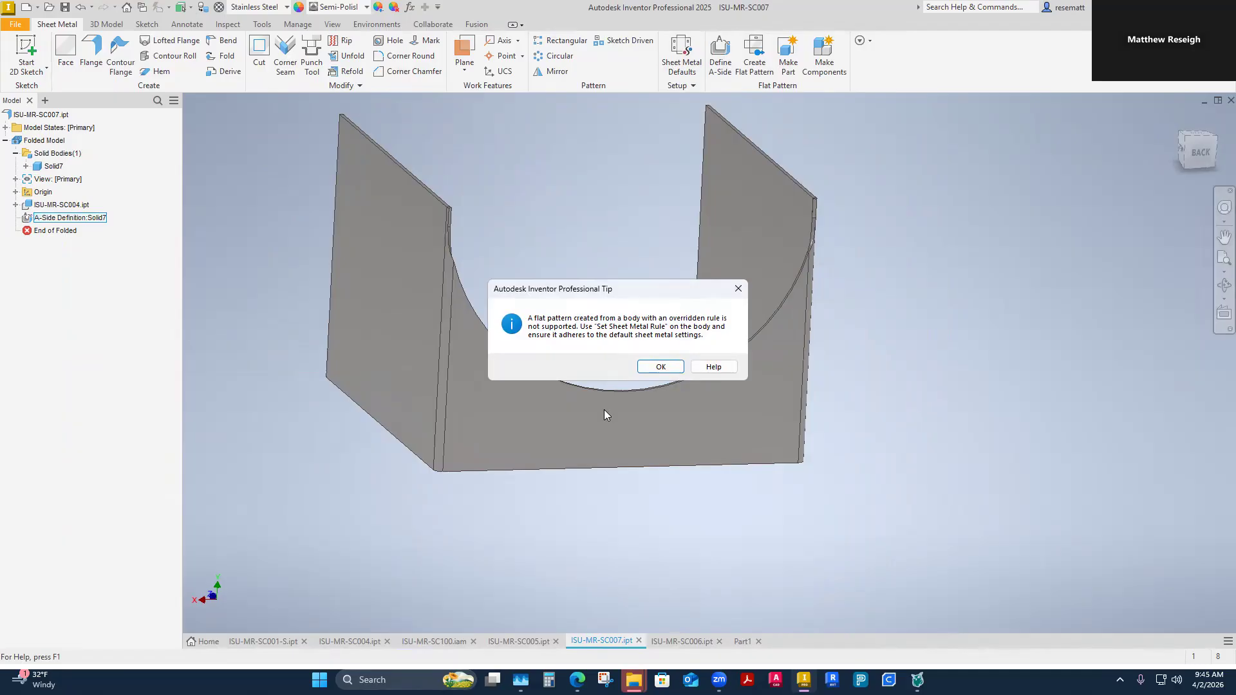
{"action": "left_click", "coordinate": [663, 366]}
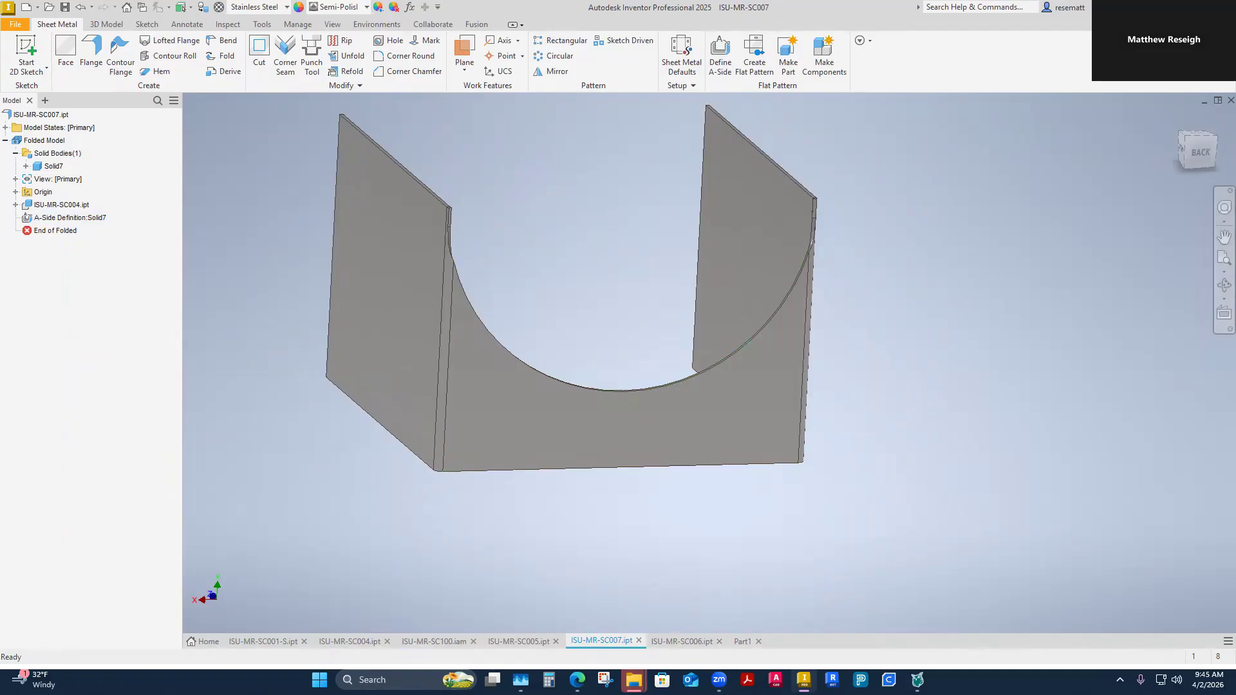
Step: In ISU-MR-SC004, set the sheet metal defaults' unfold rule to By Sheet Metal Rule (Default_KFactor)
{"action": "left_click", "coordinate": [338, 641]}
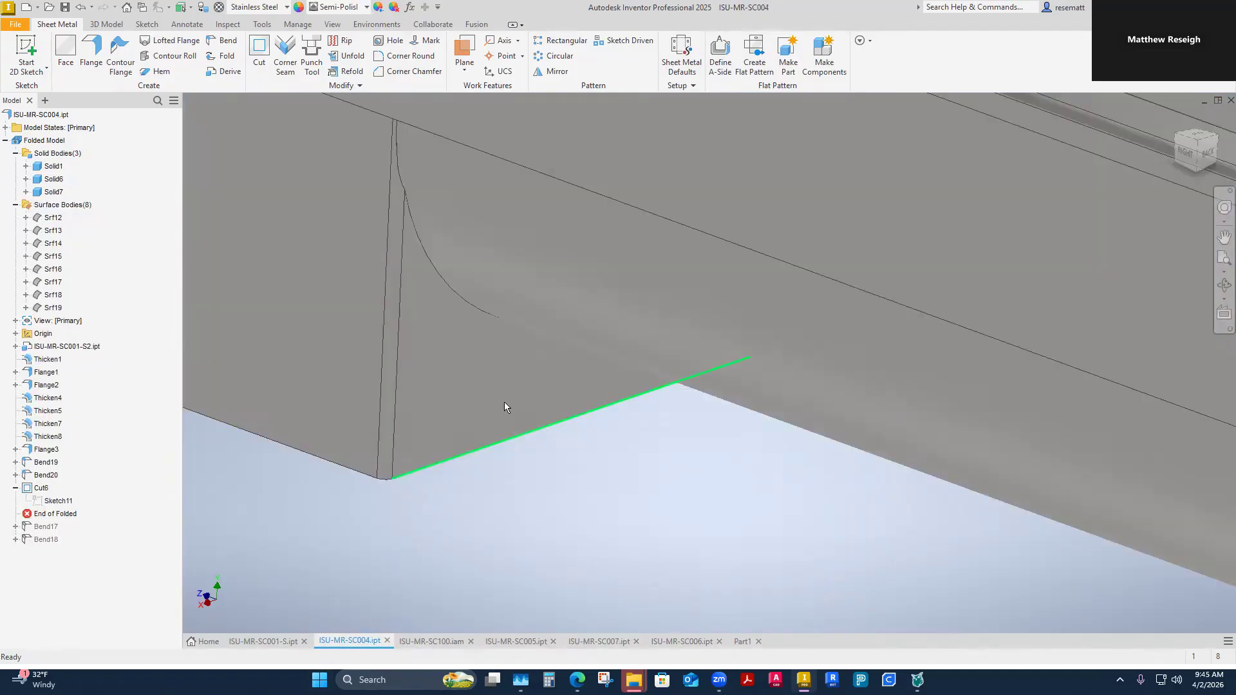
{"action": "left_click", "coordinate": [681, 57]}
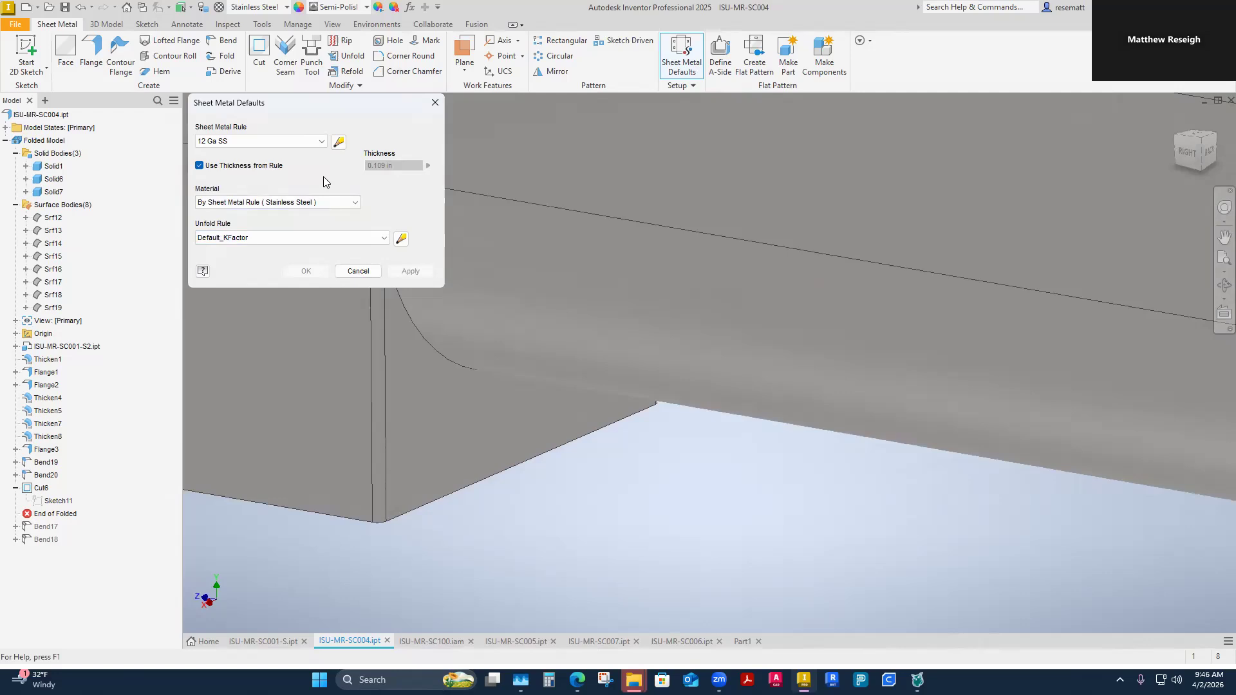
{"action": "left_click", "coordinate": [373, 237]}
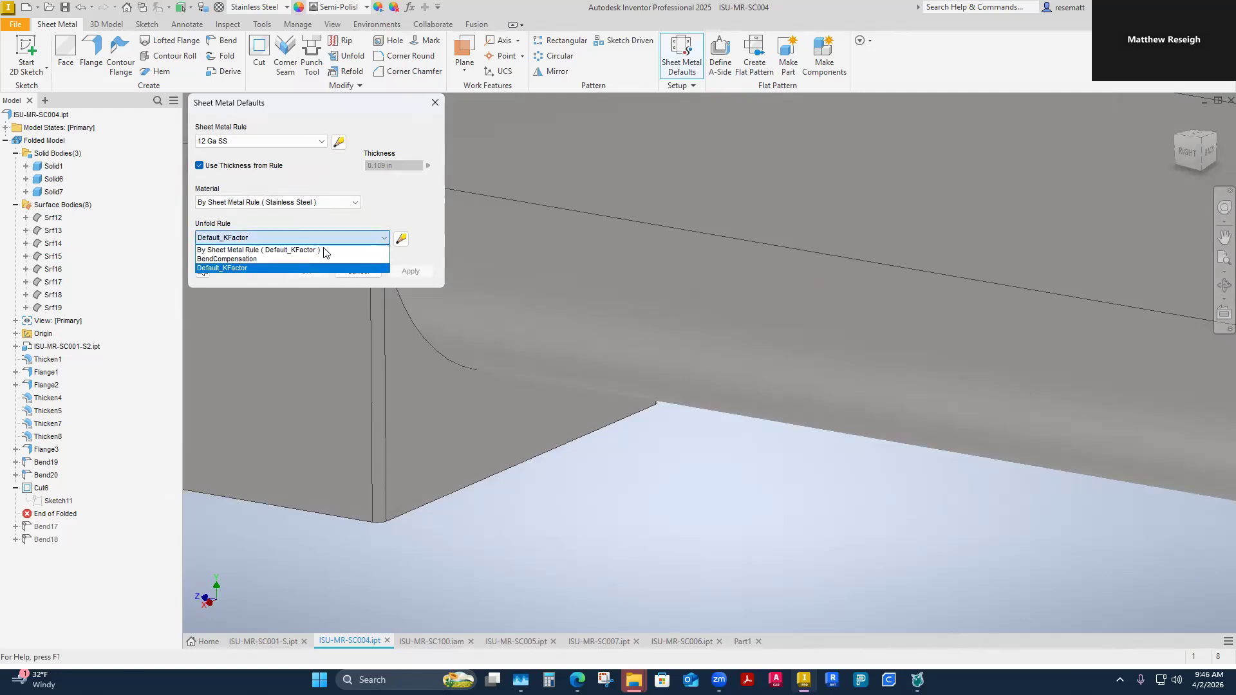
{"action": "left_click", "coordinate": [260, 251]}
{"action": "left_click", "coordinate": [306, 271]}
{"action": "middle_click_drag", "start_coordinate": [308, 268], "coordinate": [511, 527], "text": "shift"}
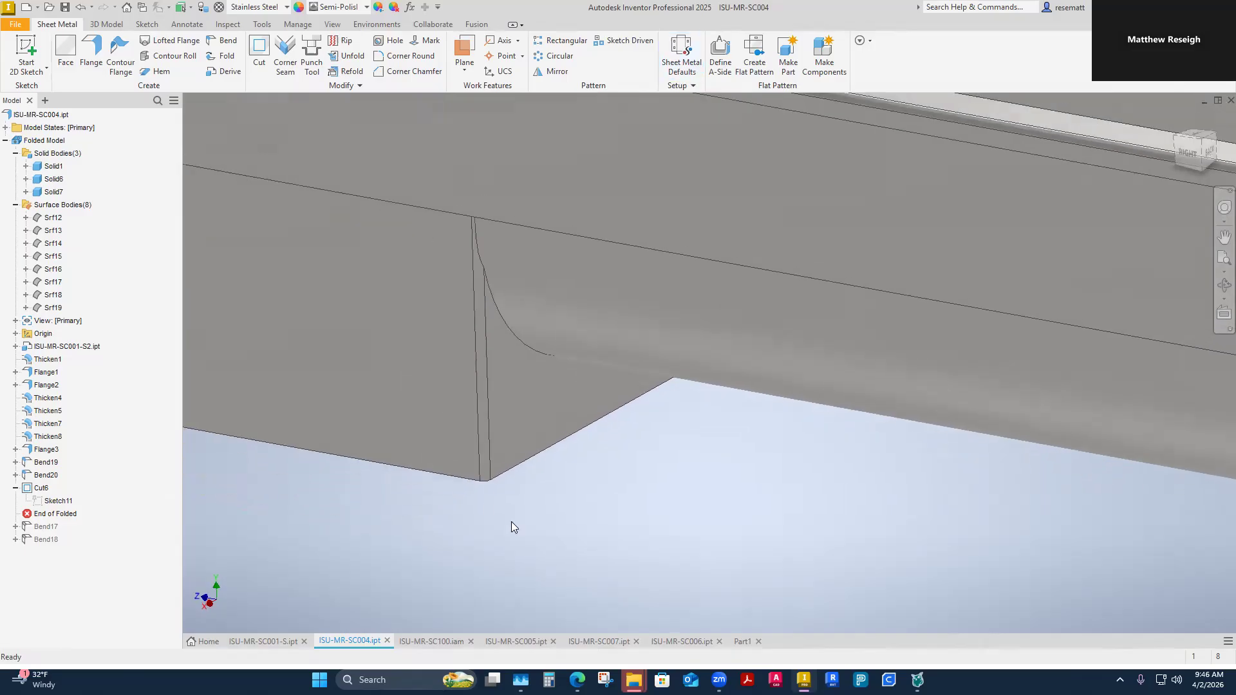
Step: Return to ISU-MR-SC007 by way of the ISU-MR-SC100 assembly and retry creating the chute's flat pattern
{"action": "left_click", "coordinate": [444, 642]}
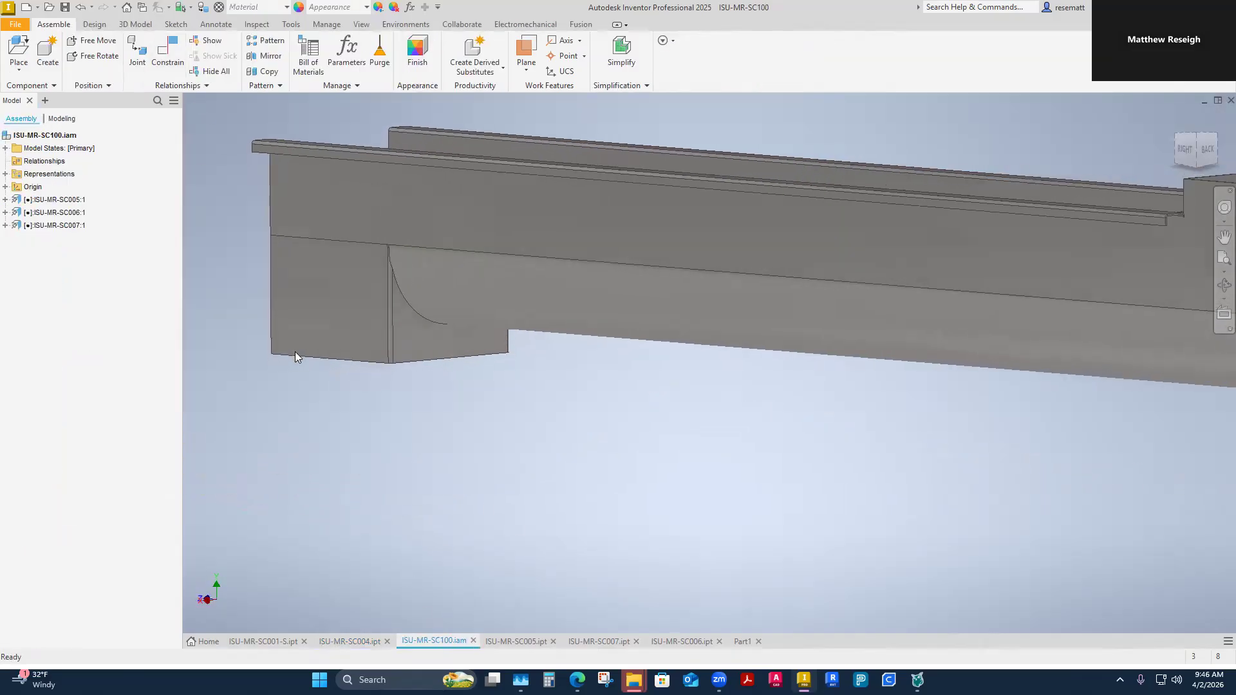
{"action": "left_click", "coordinate": [615, 642]}
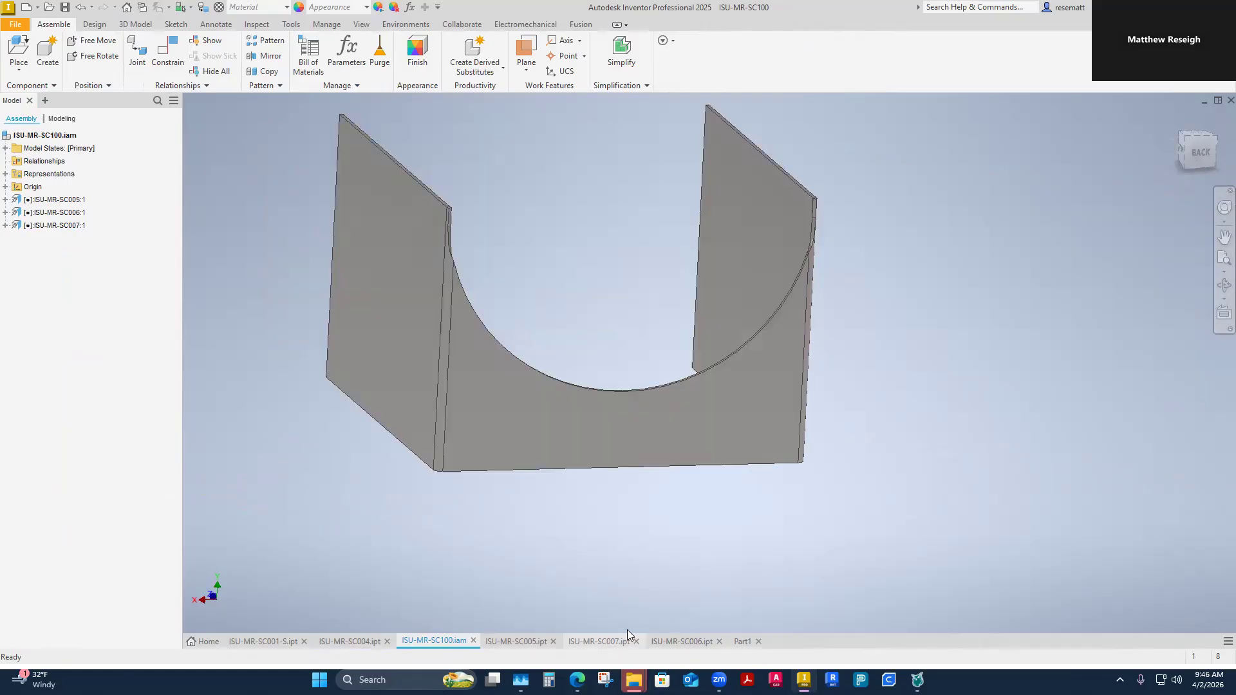
{"action": "left_click", "coordinate": [753, 57]}
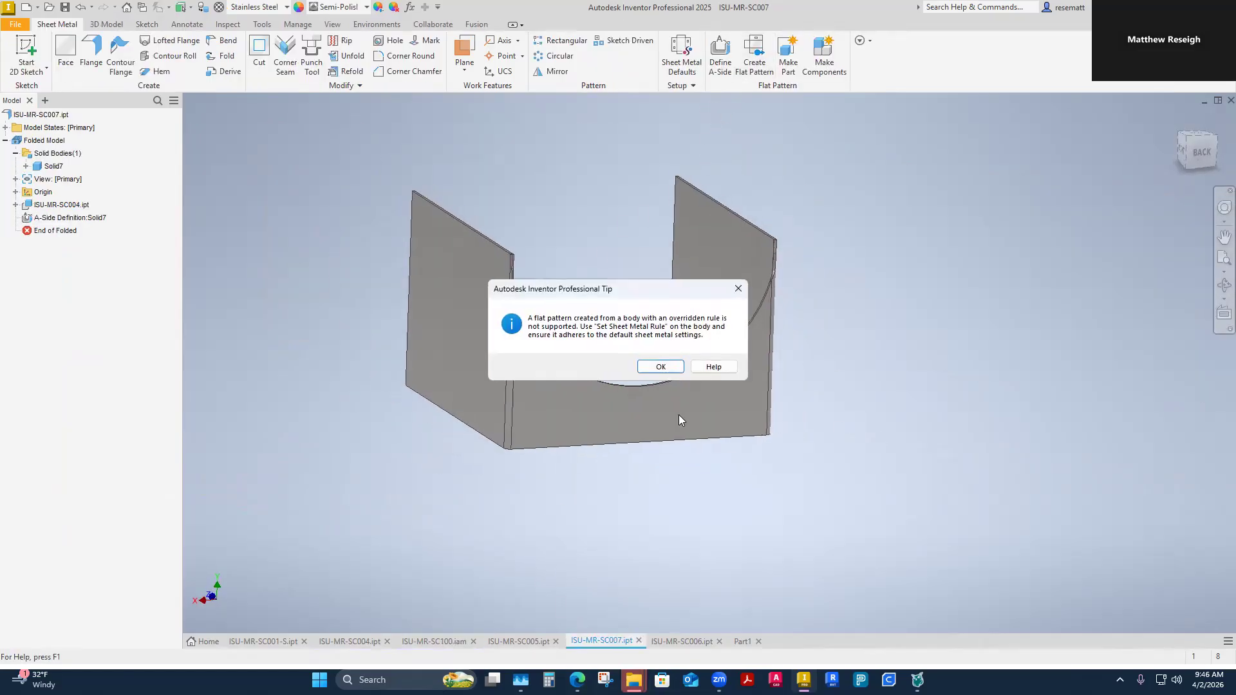
{"action": "left_click", "coordinate": [655, 367]}
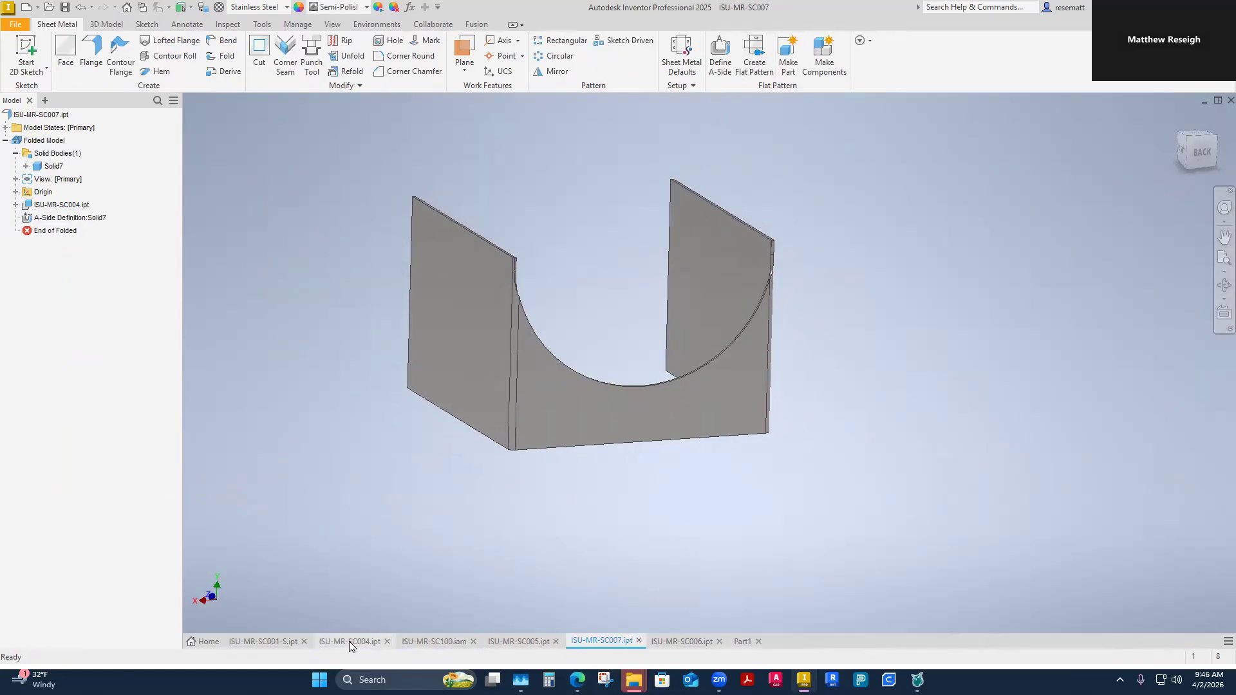
Step: In ISU-MR-SC004, move the End of Folded marker below the inactive Bend17 and Bend18 and delete both bends
{"action": "left_click", "coordinate": [349, 641]}
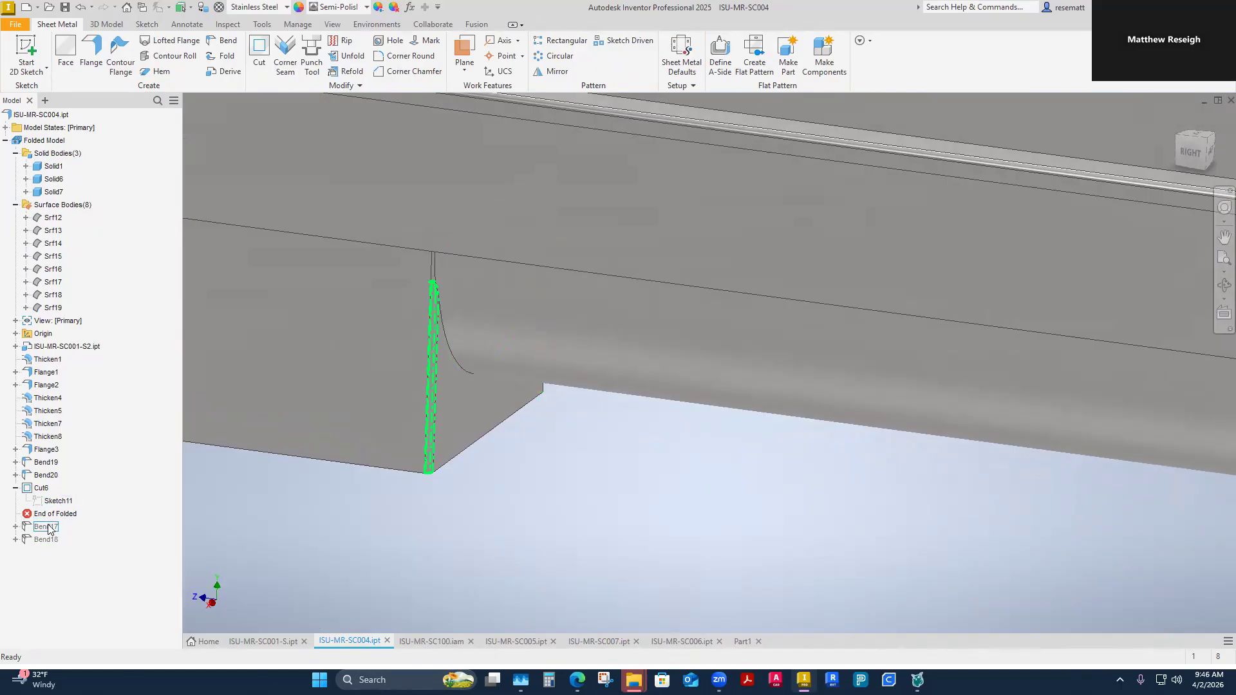
{"action": "left_click_drag", "start_coordinate": [53, 542], "coordinate": [52, 538]}
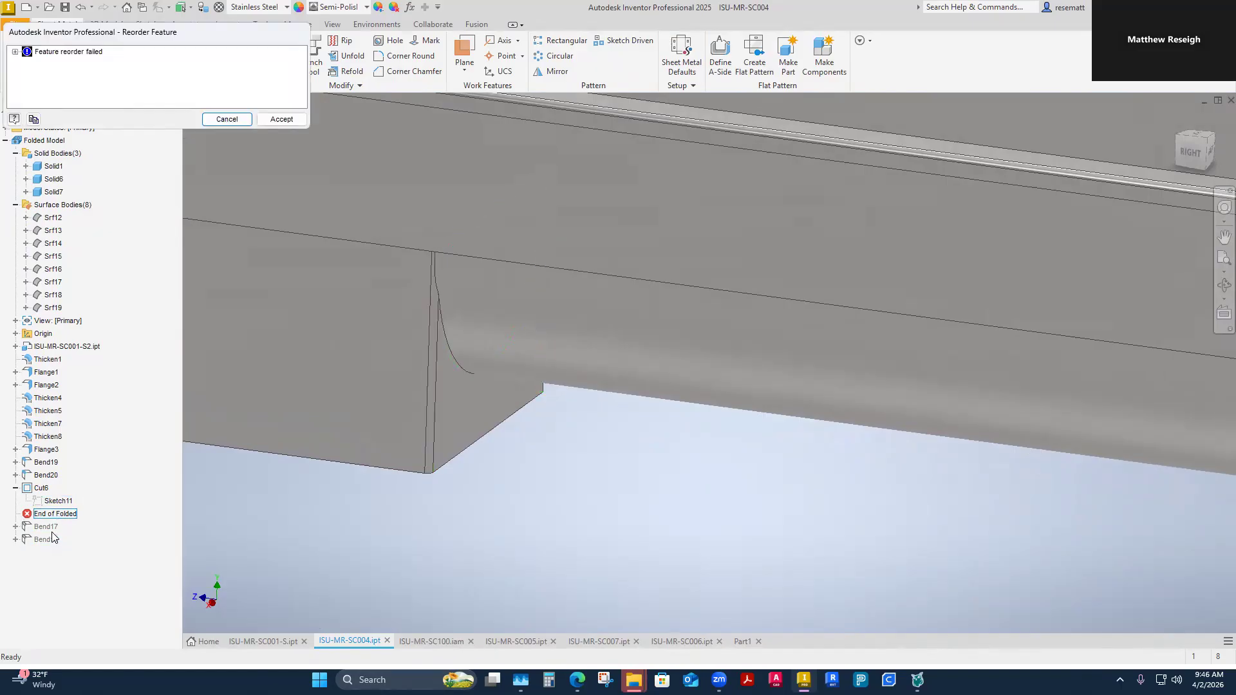
{"action": "left_click", "coordinate": [281, 119]}
{"action": "right_click", "coordinate": [57, 513]}
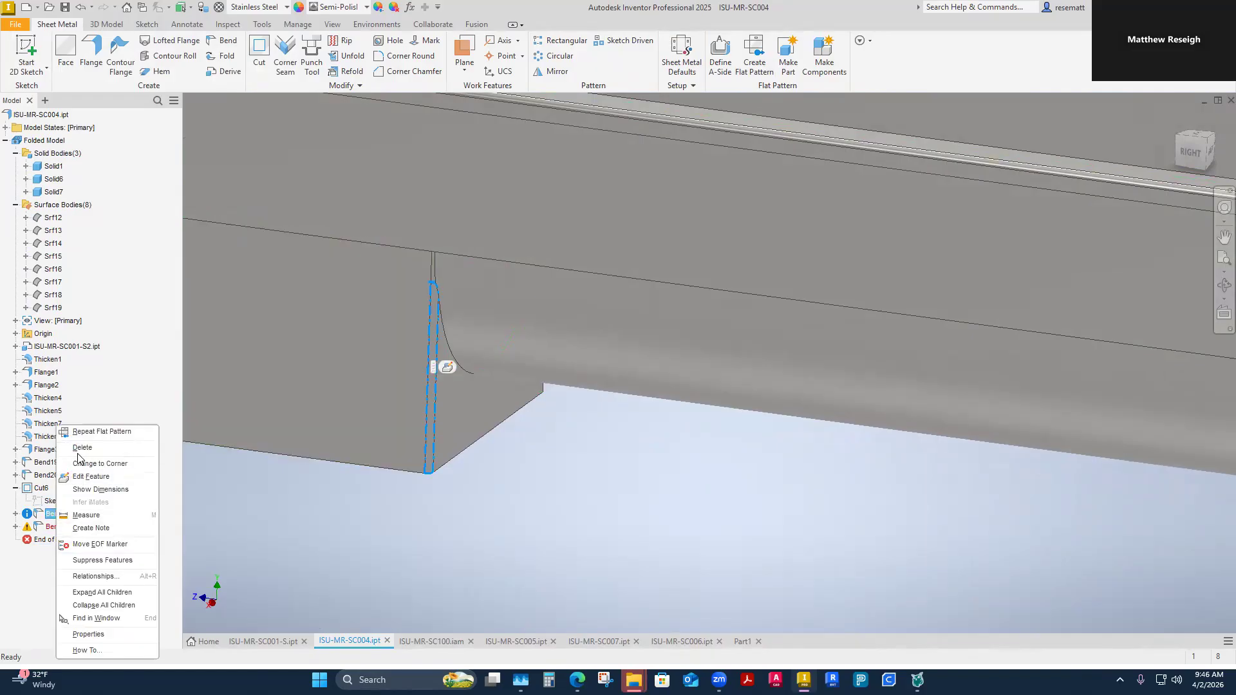
{"action": "left_click", "coordinate": [80, 451]}
{"action": "right_click", "coordinate": [55, 517]}
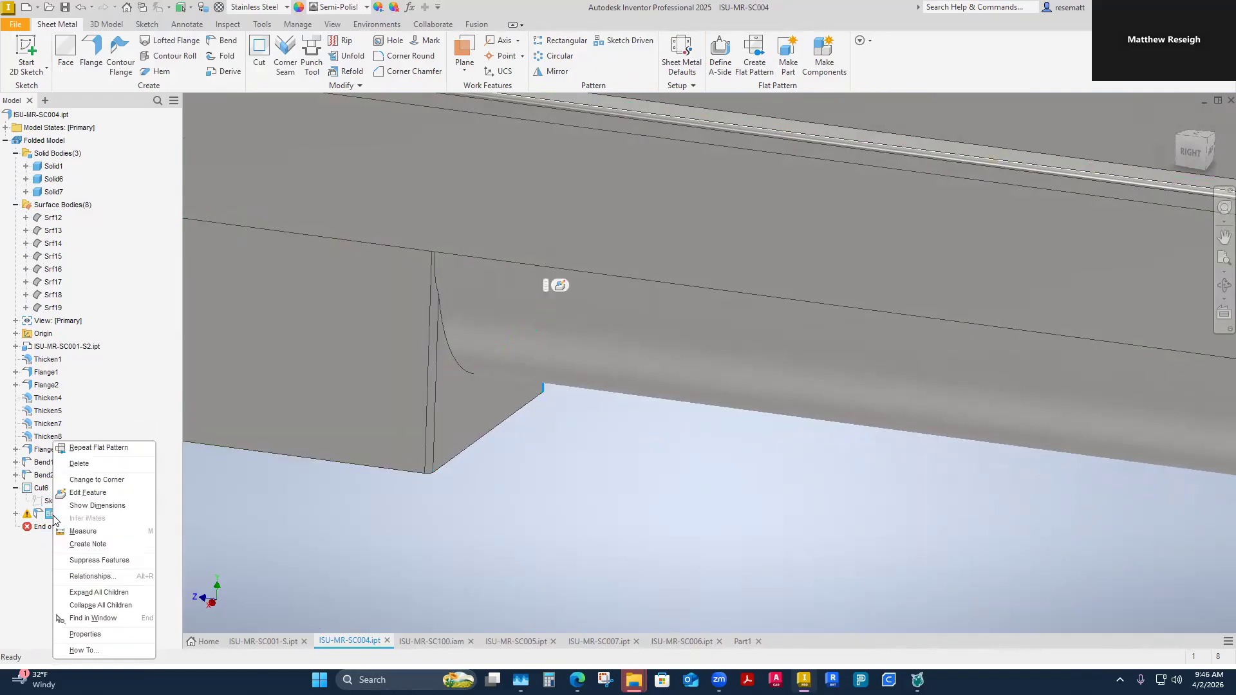
{"action": "left_click", "coordinate": [80, 464]}
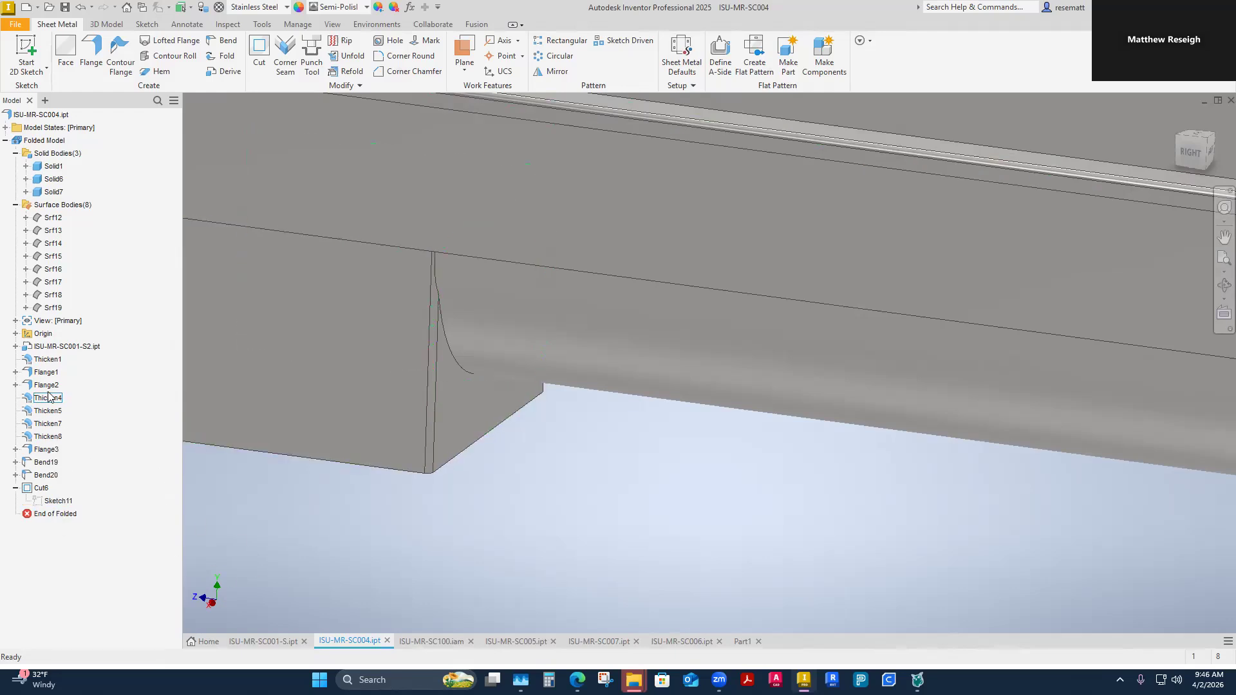
Step: Inspect the chute's bent corners and half-round opening from below and open Cut6 for editing
{"action": "middle_click_drag", "start_coordinate": [312, 551], "coordinate": [459, 470], "text": "shift"}
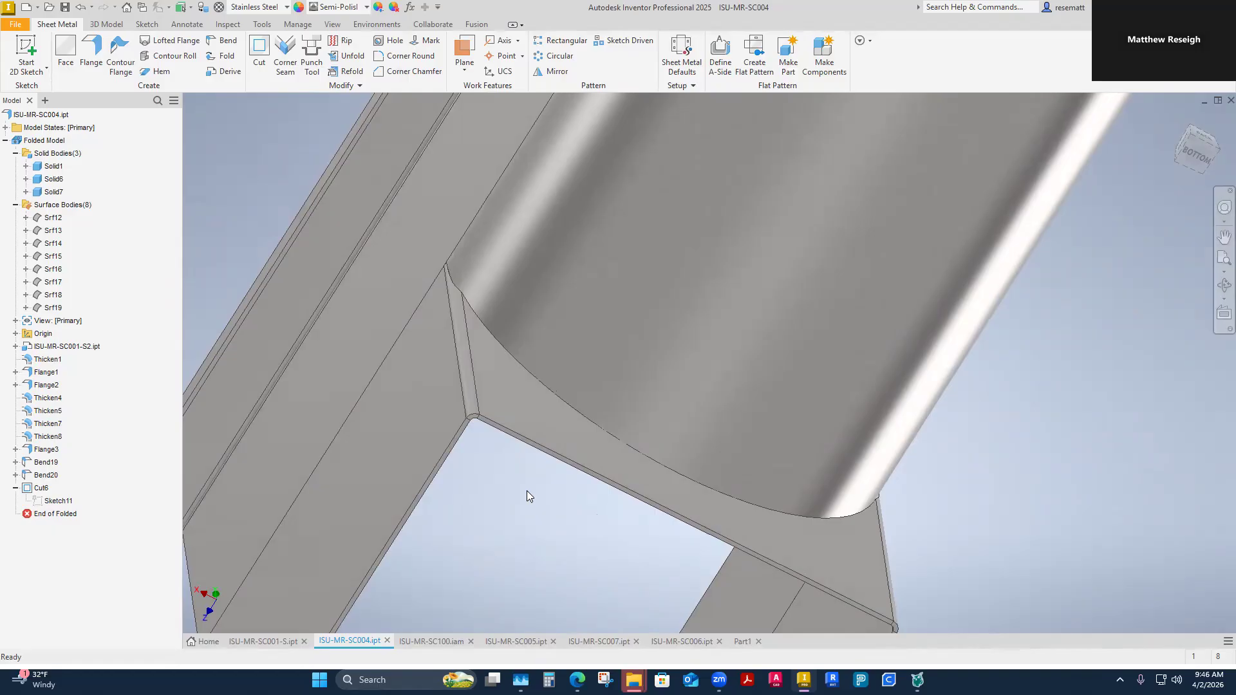
{"action": "middle_click_drag", "start_coordinate": [443, 531], "coordinate": [122, 594], "text": "shift"}
{"action": "right_click", "coordinate": [41, 492]}
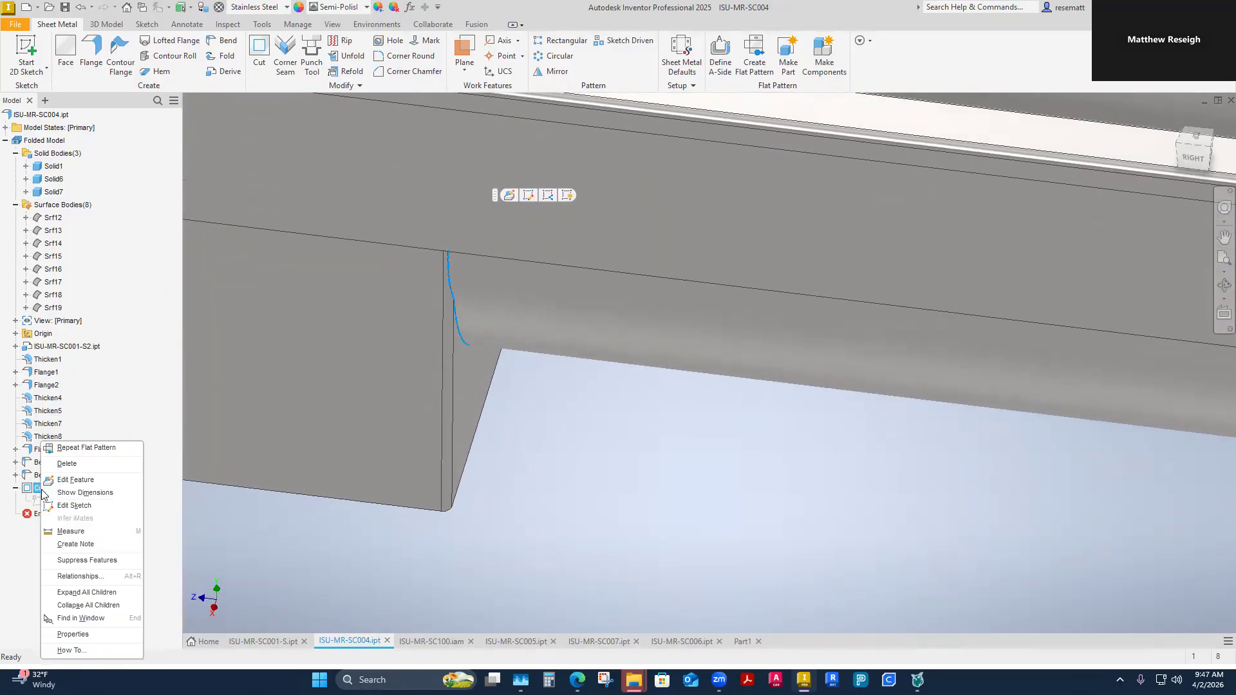
{"action": "left_click", "coordinate": [61, 467]}
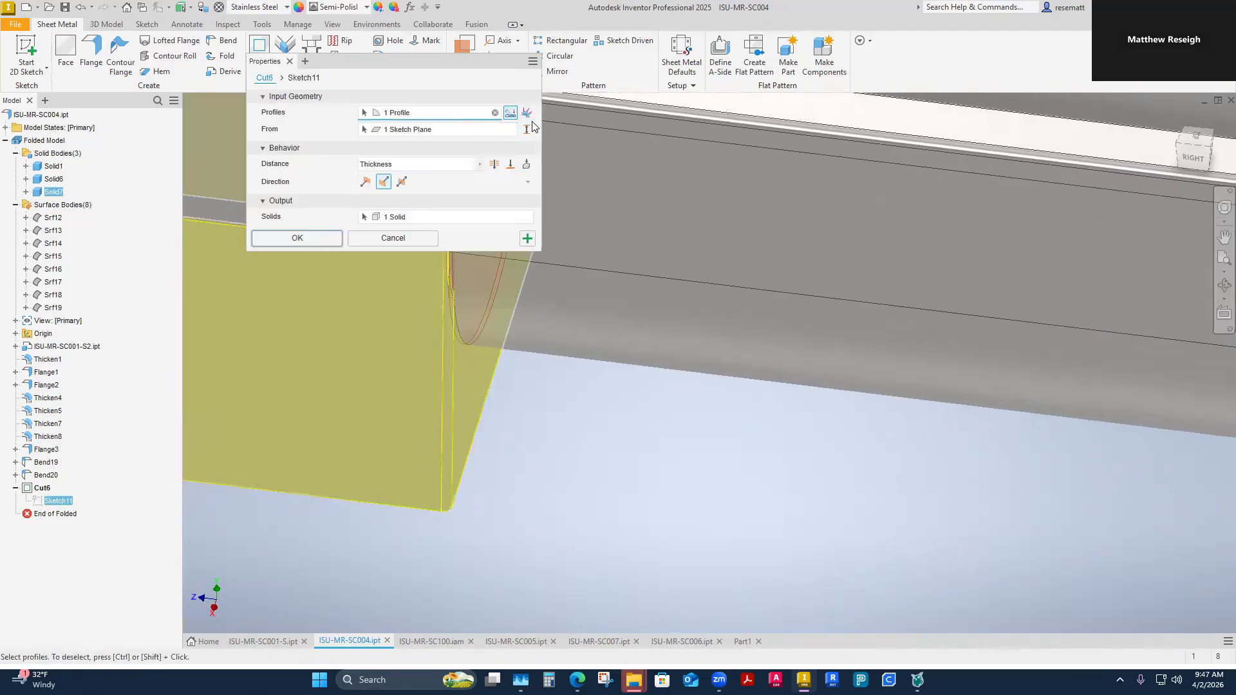
{"action": "left_click", "coordinate": [527, 113]}
{"action": "left_click", "coordinate": [402, 169]}
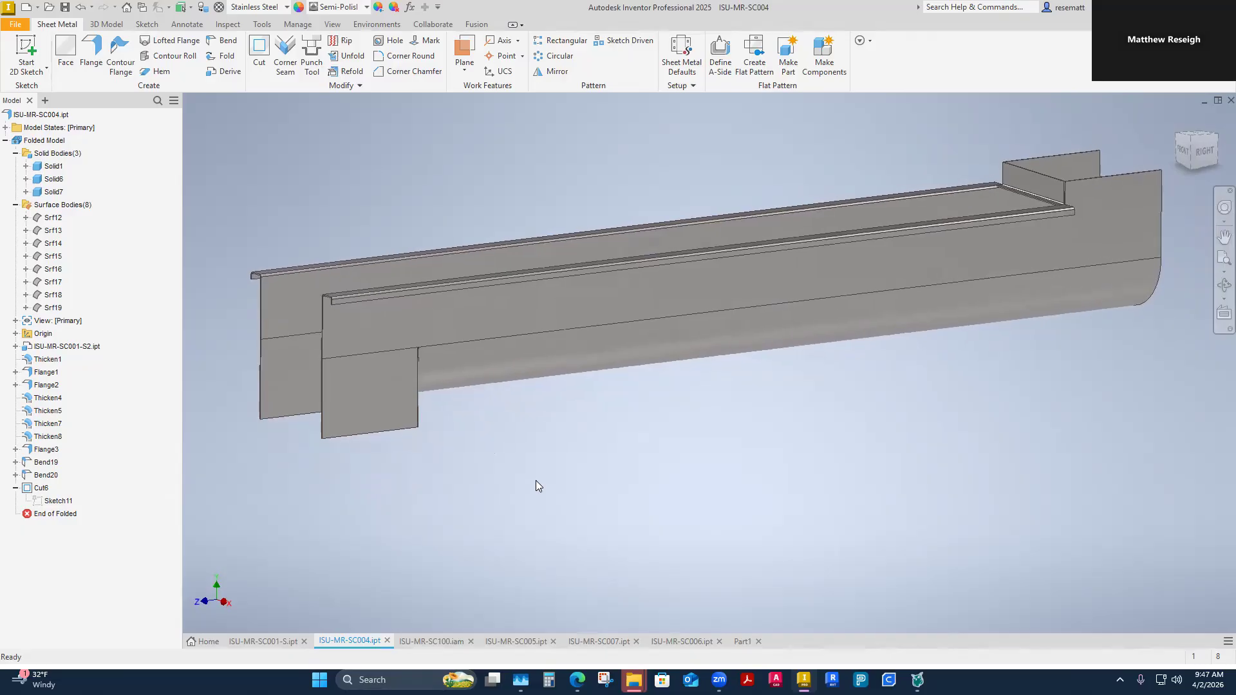
Step: View the whole conveyor and close the Part1 document
{"action": "middle_click_drag", "start_coordinate": [536, 481], "coordinate": [544, 553], "text": "shift"}
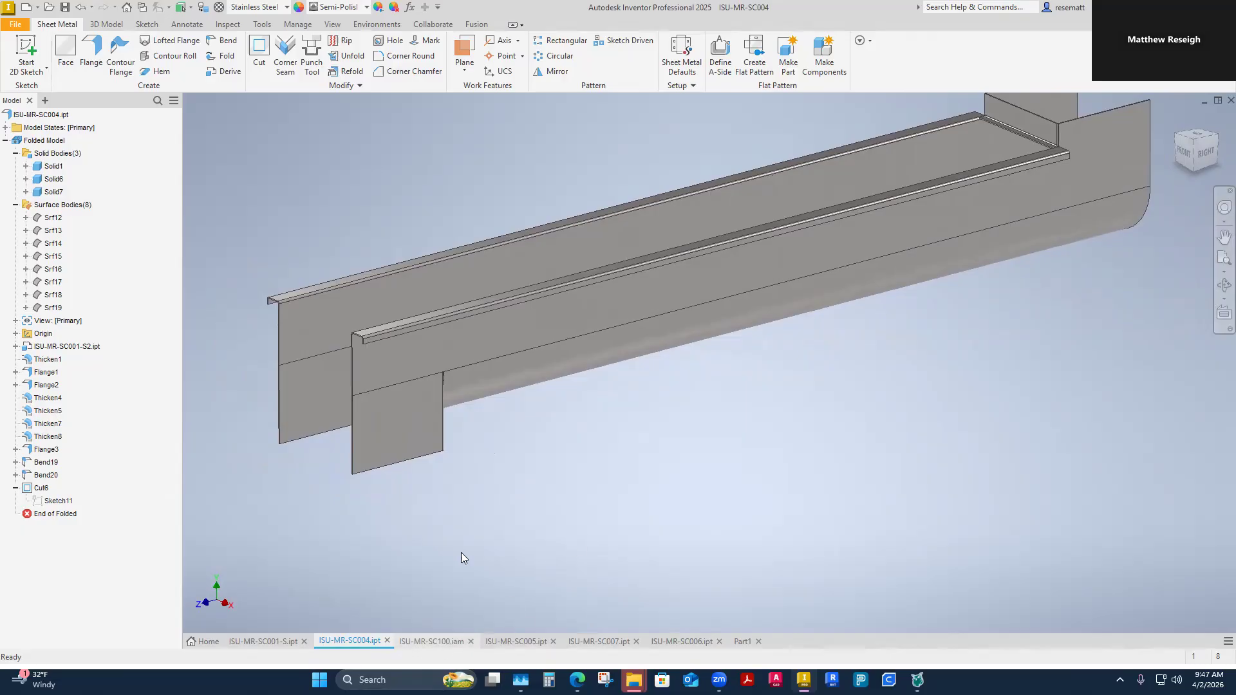
{"action": "middle_click_drag", "start_coordinate": [504, 571], "coordinate": [500, 506], "text": "shift"}
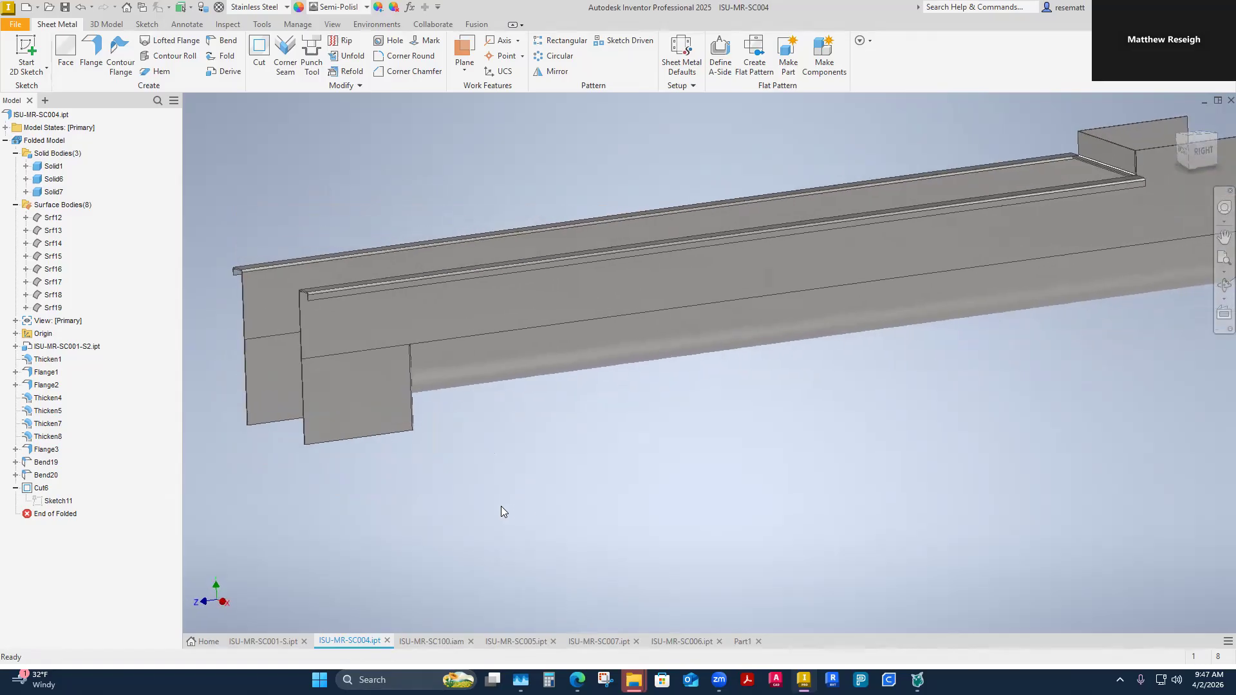
{"action": "left_click", "coordinate": [759, 642]}
{"action": "left_click", "coordinate": [588, 353]}
{"action": "middle_click_drag", "start_coordinate": [731, 538], "coordinate": [545, 517], "text": "shift"}
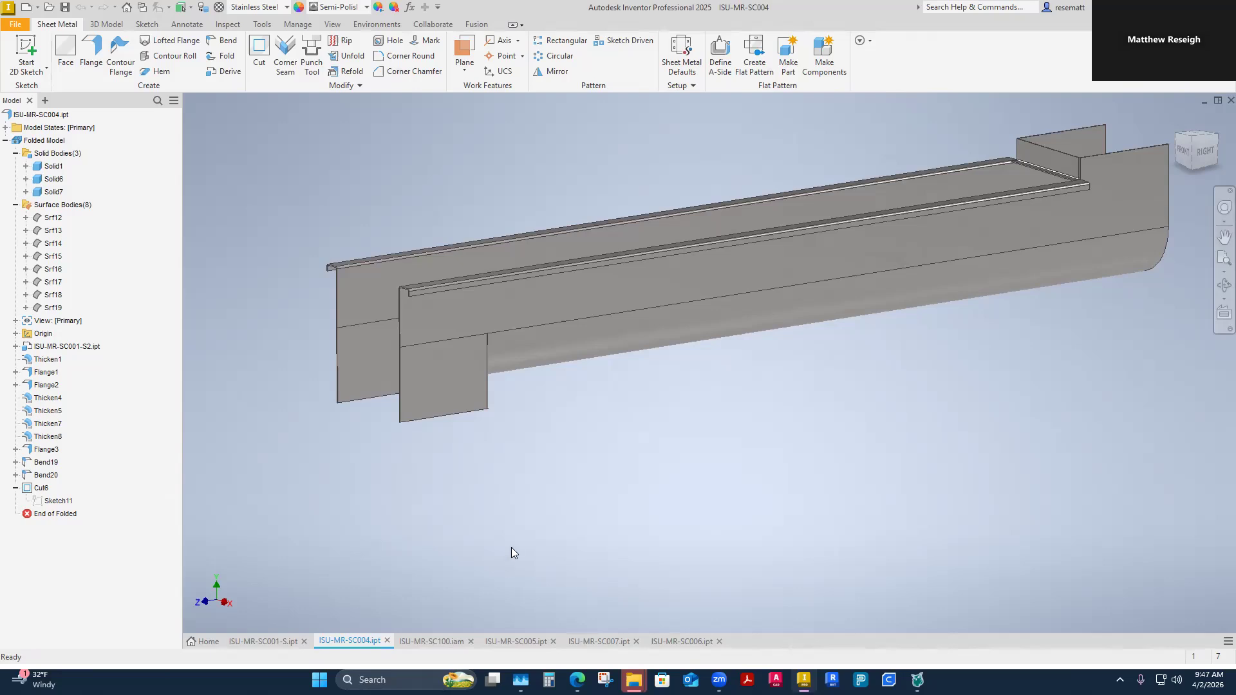
Step: Turn on the visibility of surface bodies Srf12 through Srf19 in ISU-MR-SC004
{"action": "mouse_move", "coordinate": [512, 548]}
{"action": "middle_mouse_down", "text": "shift"}
{"action": "mouse_move", "coordinate": [529, 594]}
{"action": "mouse_move", "coordinate": [512, 545]}
{"action": "middle_mouse_up", "text": "shift"}
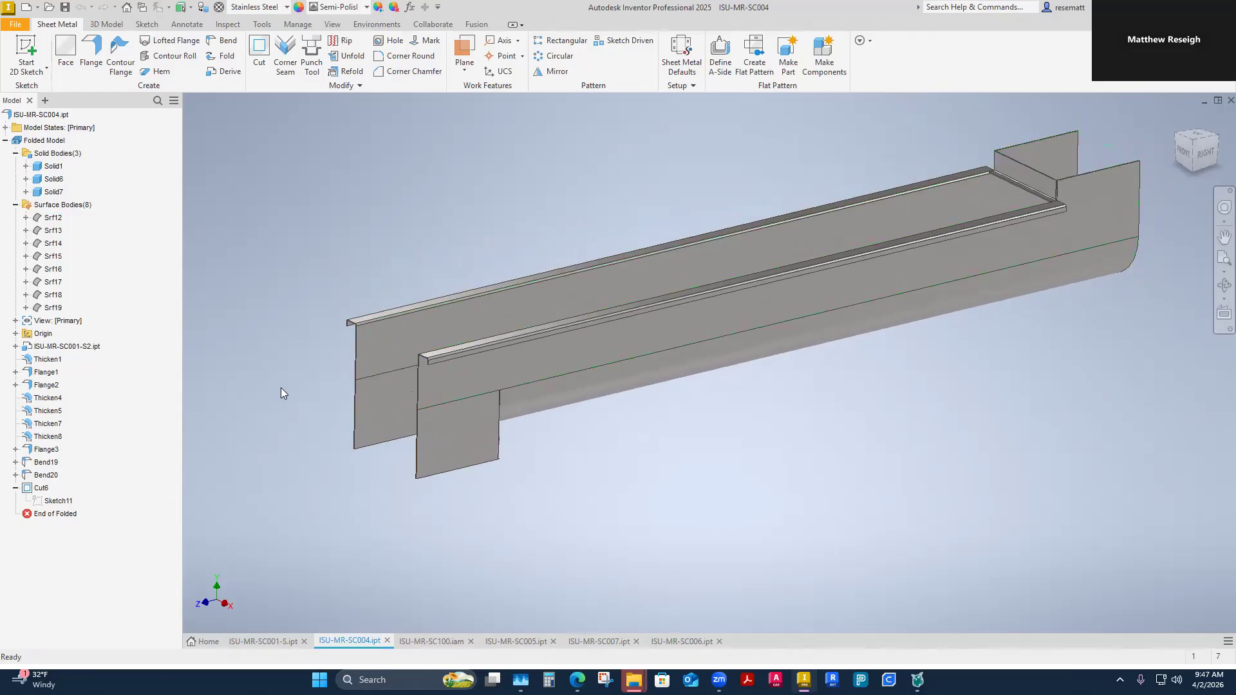
{"action": "middle_click_drag", "start_coordinate": [685, 338], "coordinate": [520, 469], "text": "shift"}
{"action": "left_click", "coordinate": [52, 218]}
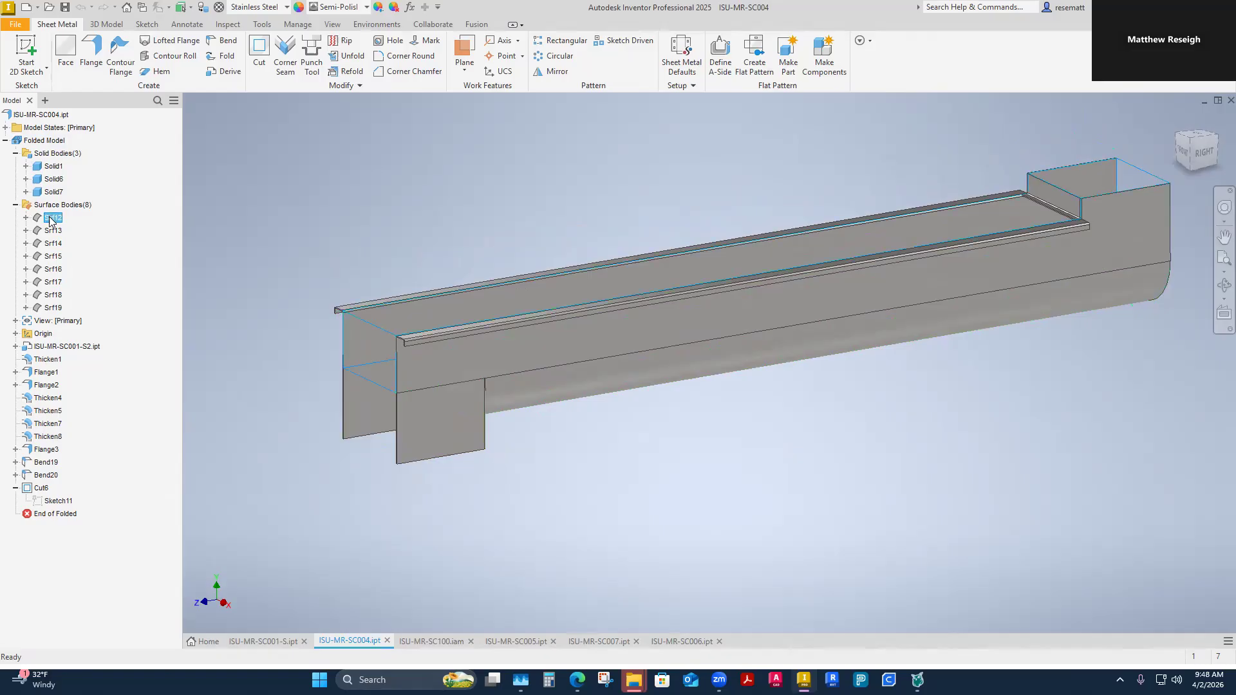
{"action": "left_click", "coordinate": [52, 308], "text": "shift"}
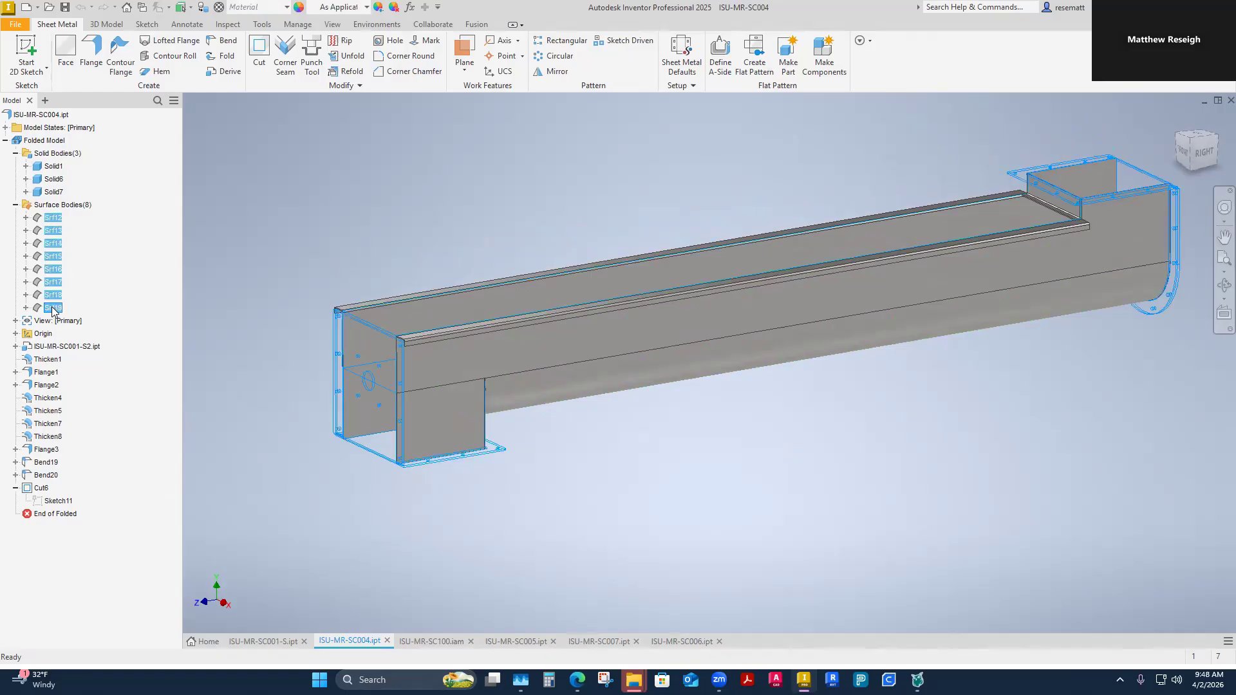
{"action": "right_click", "coordinate": [123, 297]}
{"action": "left_click", "coordinate": [148, 373]}
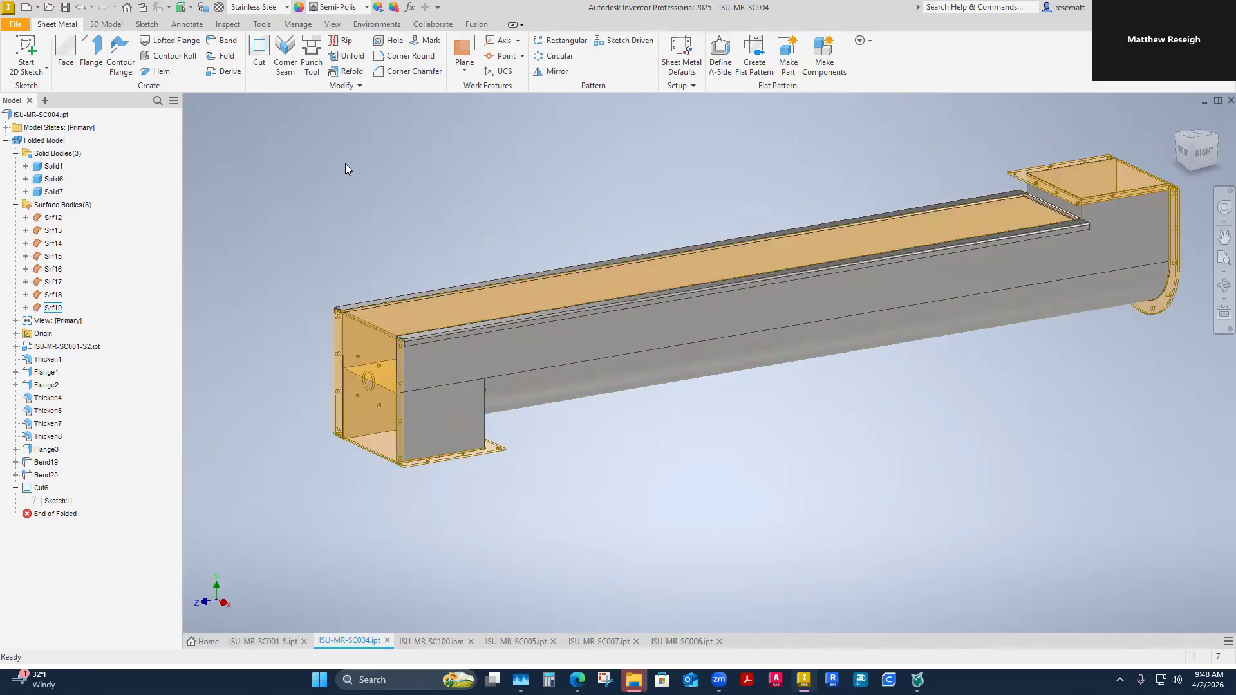
{"action": "scroll", "coordinate": [301, 249], "scroll_direction": "down", "scroll_amount": 1}
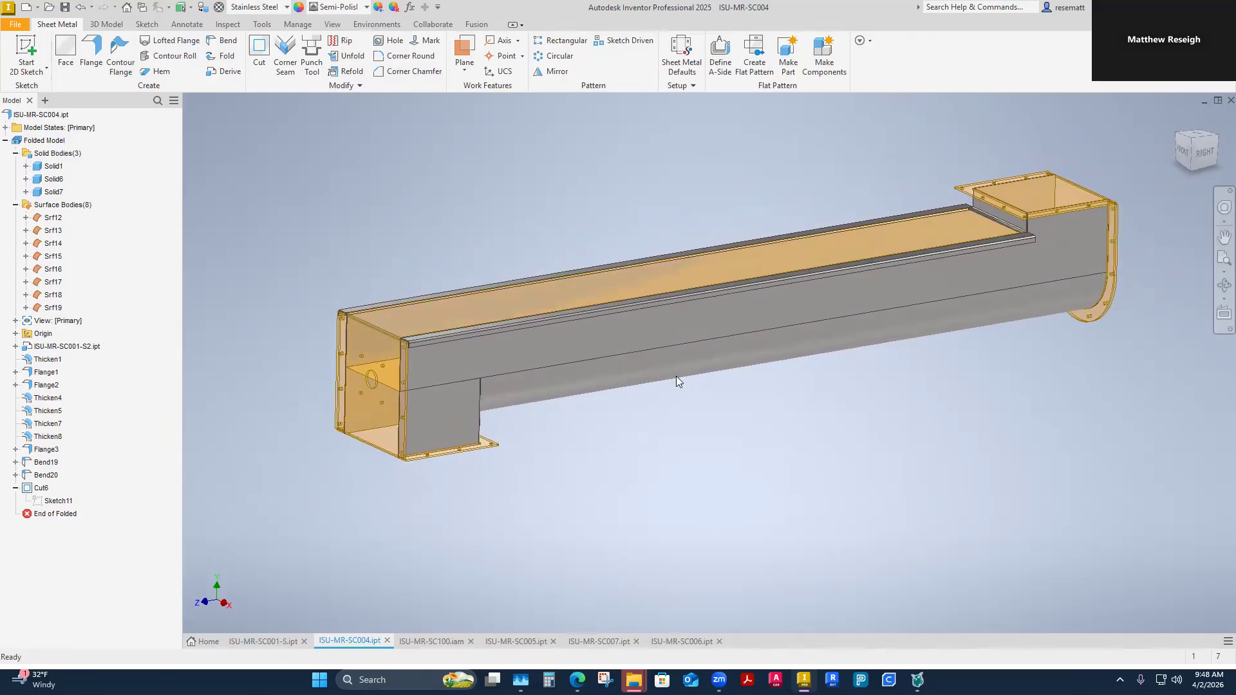
{"action": "middle_click_drag", "start_coordinate": [697, 438], "coordinate": [543, 520], "text": "shift"}
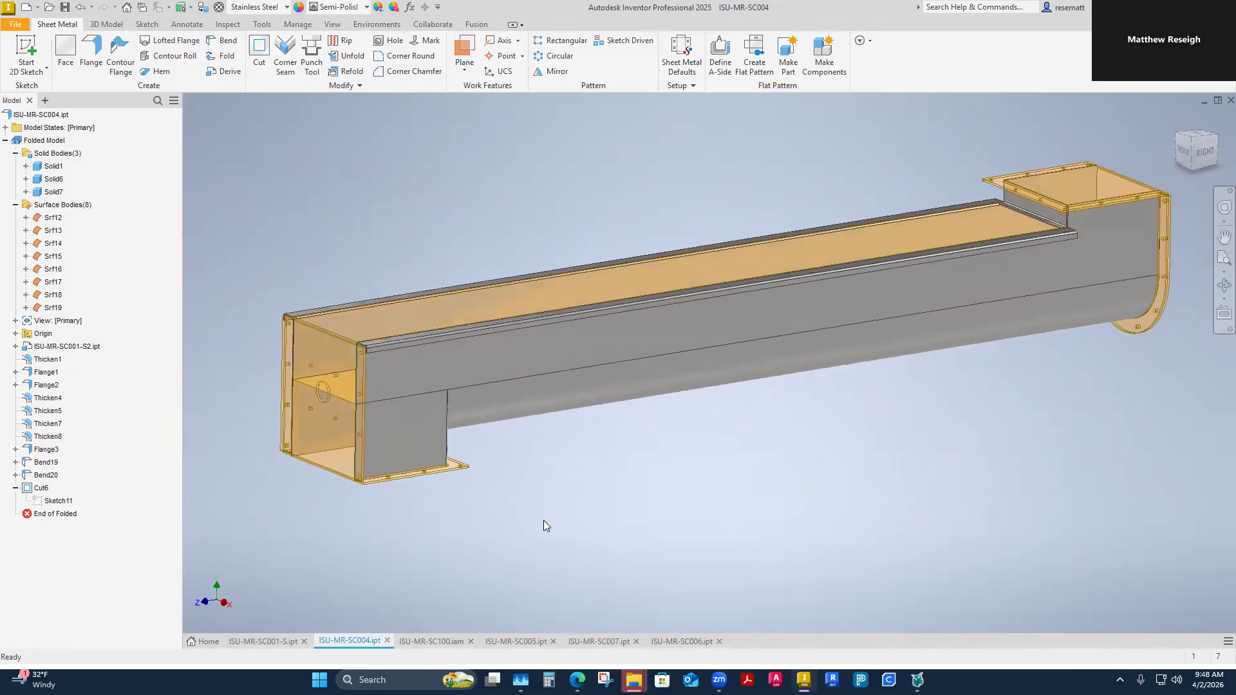
Step: Update the ISU-MR-SC100 assembly and save it together with its changed dependent files
{"action": "left_click", "coordinate": [435, 642]}
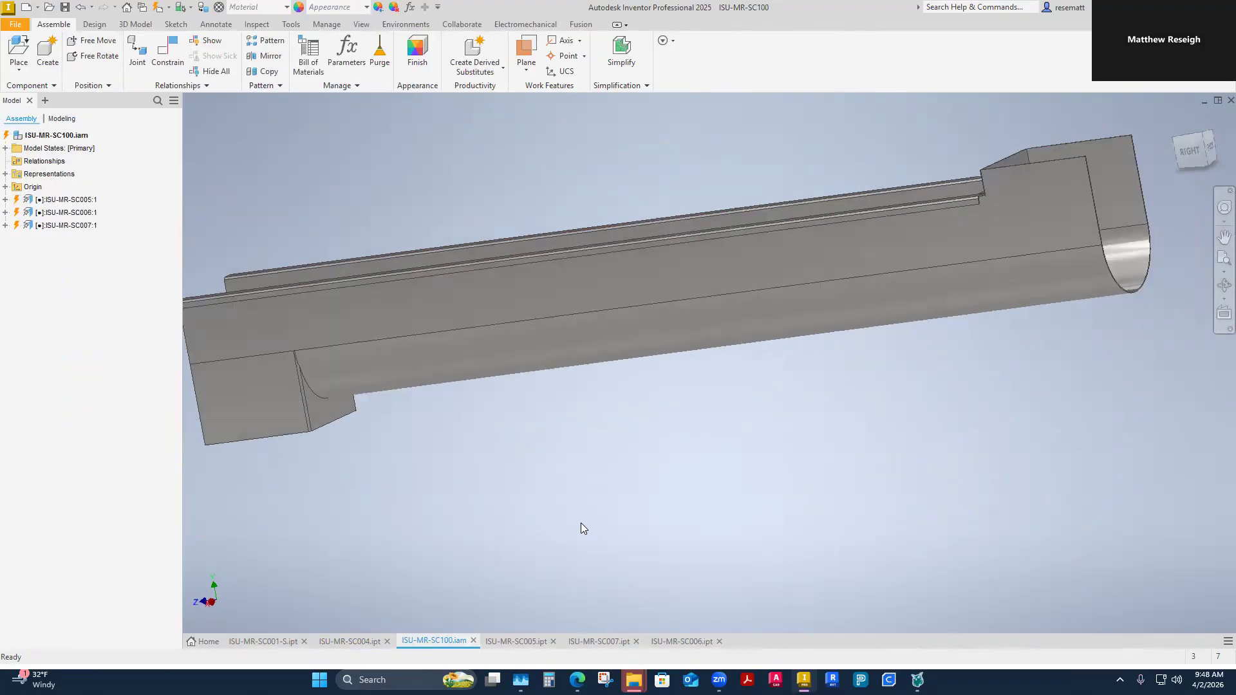
{"action": "left_click", "coordinate": [157, 8]}
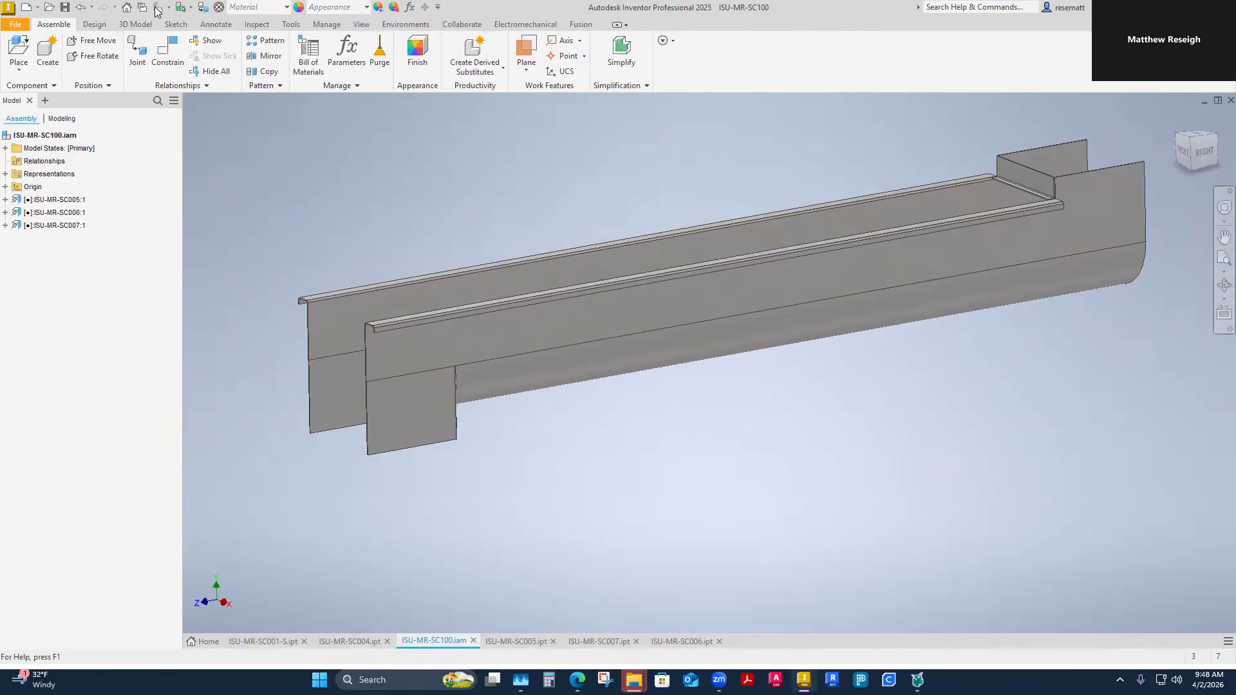
{"action": "left_click", "coordinate": [65, 7]}
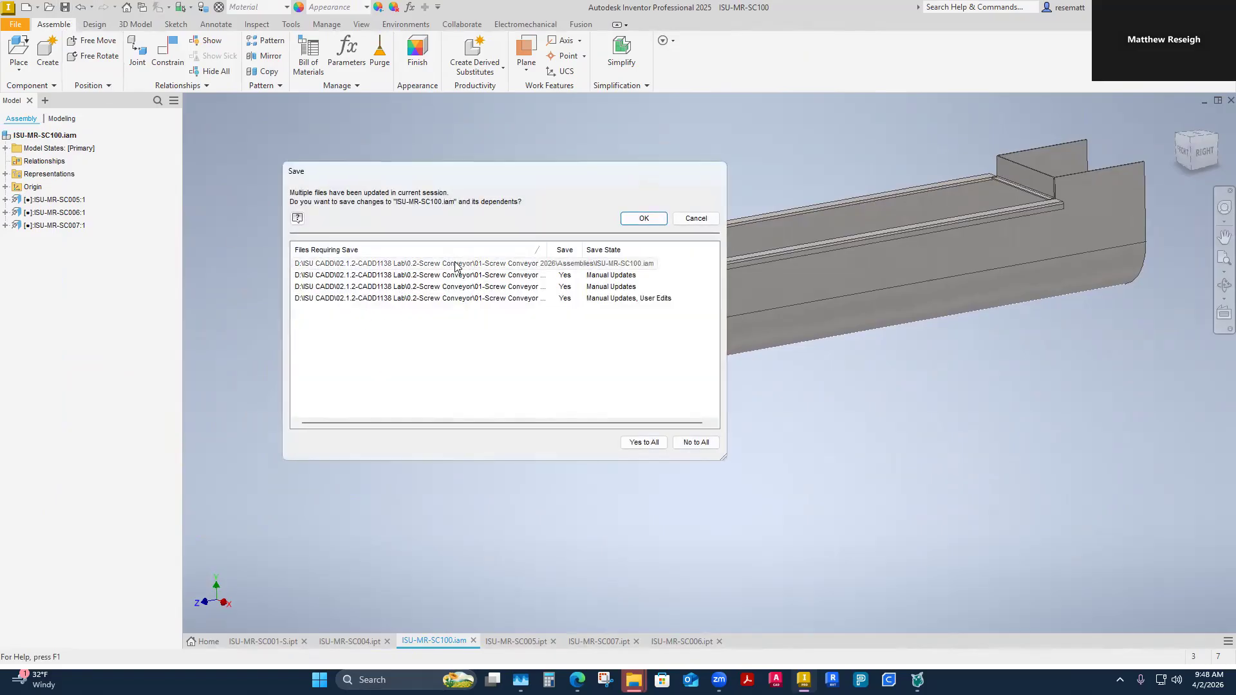
{"action": "left_click", "coordinate": [643, 218]}
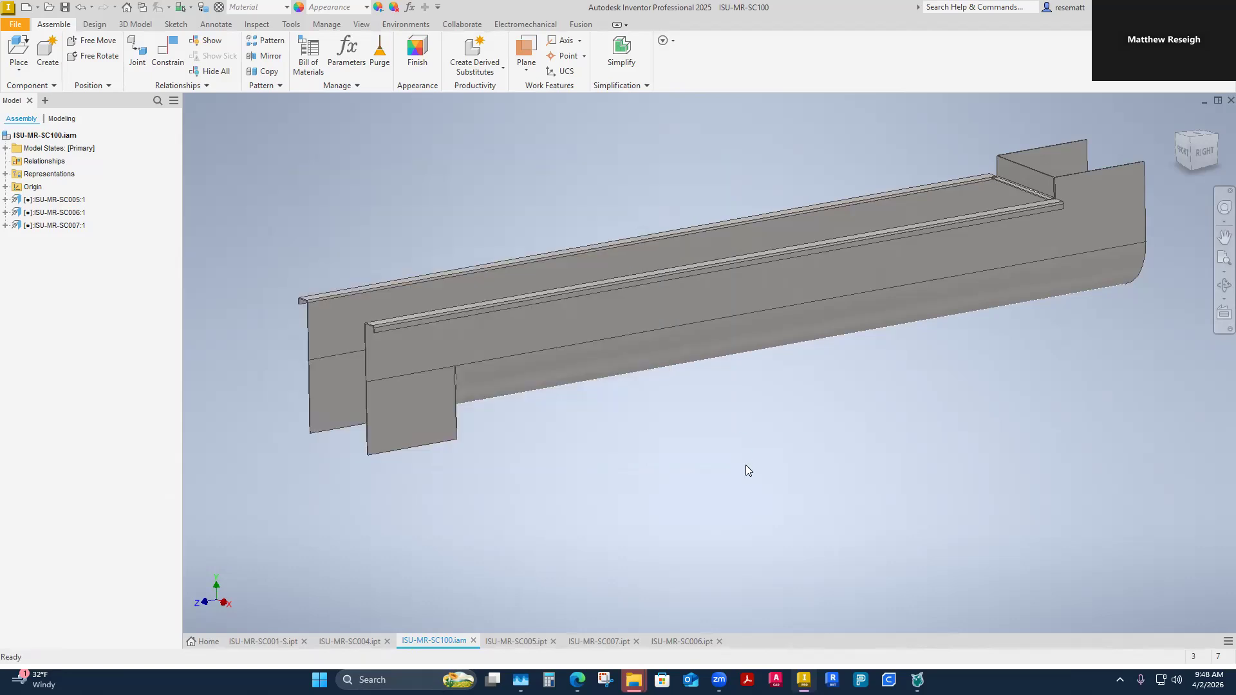
Step: Review the ISU-MR-SC005, ISU-MR-SC007, ISU-MR-SC006 and ISU-MR-SC004 parts against the ISU-MR-SC100 assembly
{"action": "left_click", "coordinate": [516, 642]}
{"action": "left_click", "coordinate": [611, 641]}
{"action": "left_click", "coordinate": [696, 641]}
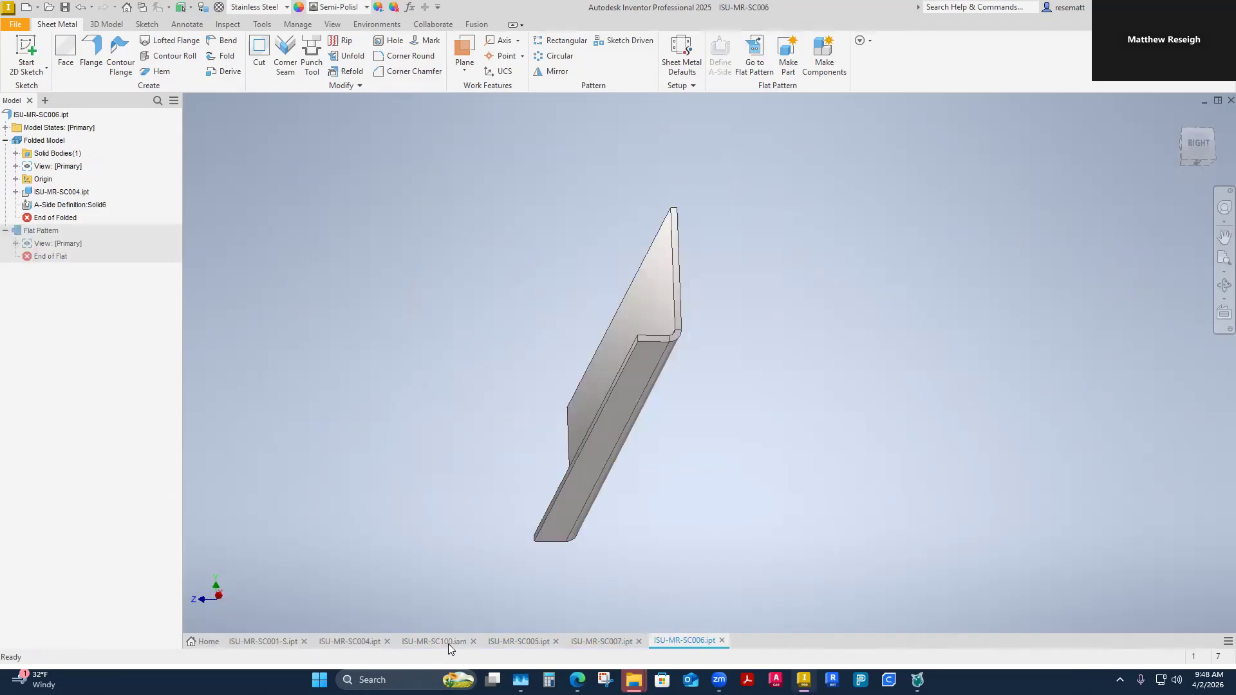
{"action": "left_click_drag", "start_coordinate": [434, 641], "coordinate": [408, 637]}
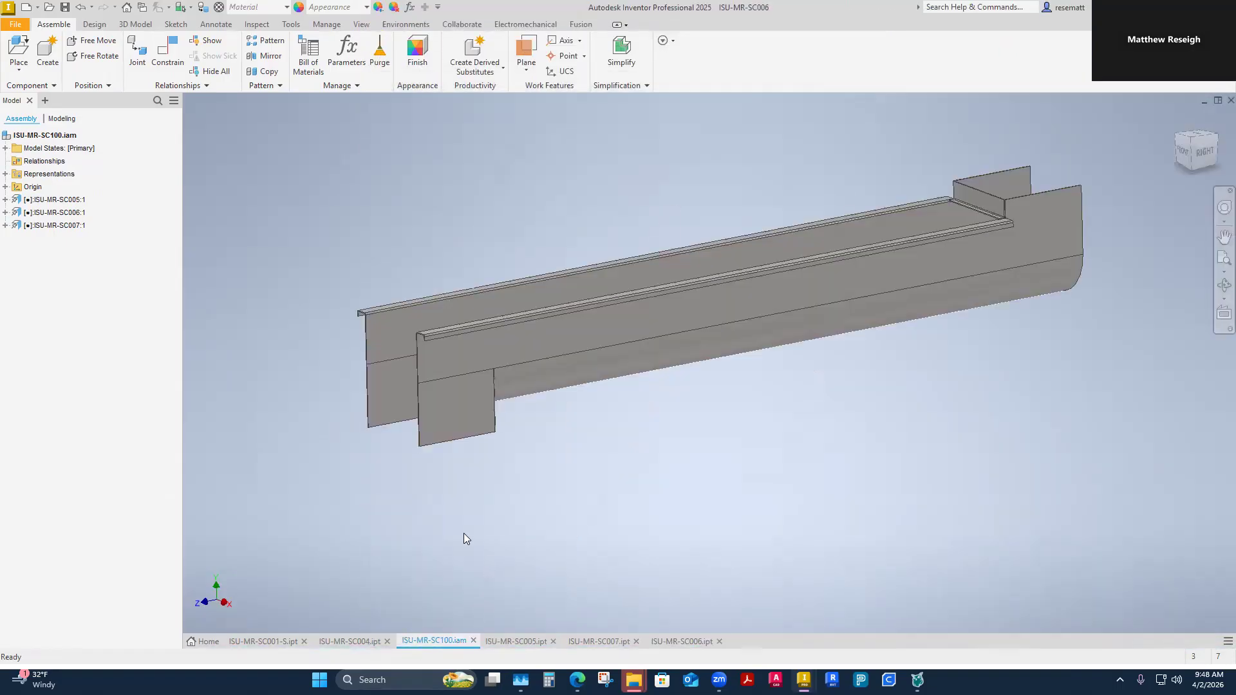
{"action": "left_click", "coordinate": [343, 642]}
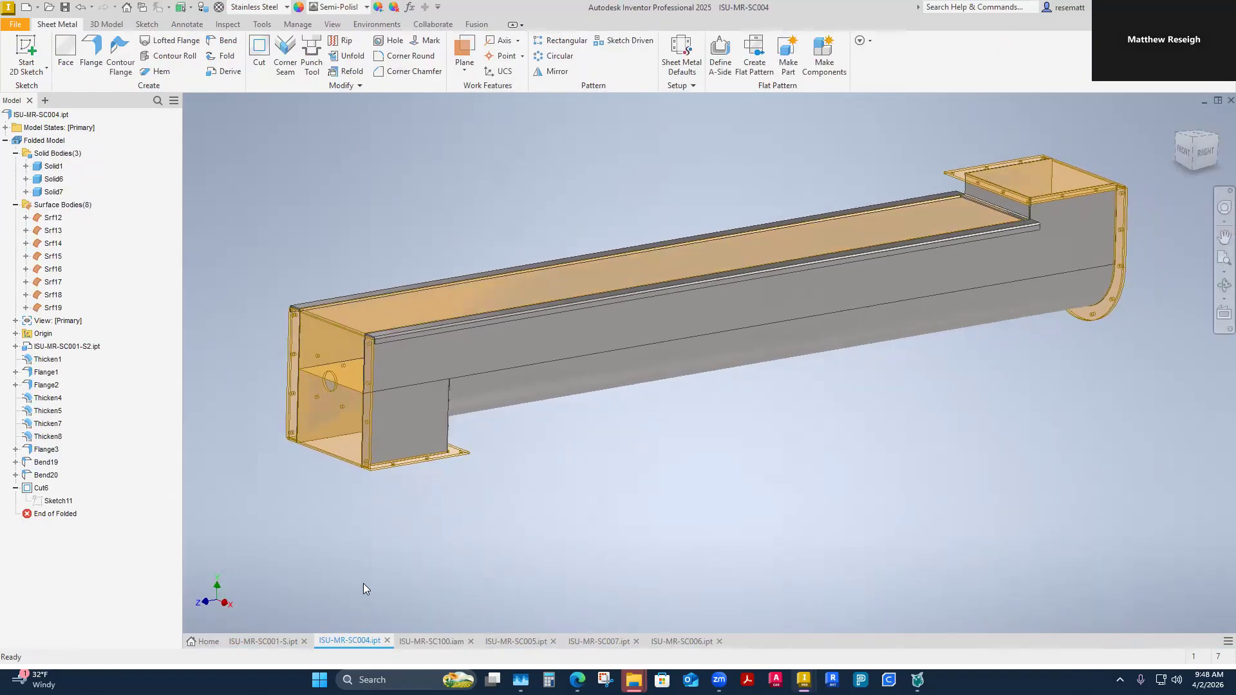
{"action": "left_click", "coordinate": [430, 641]}
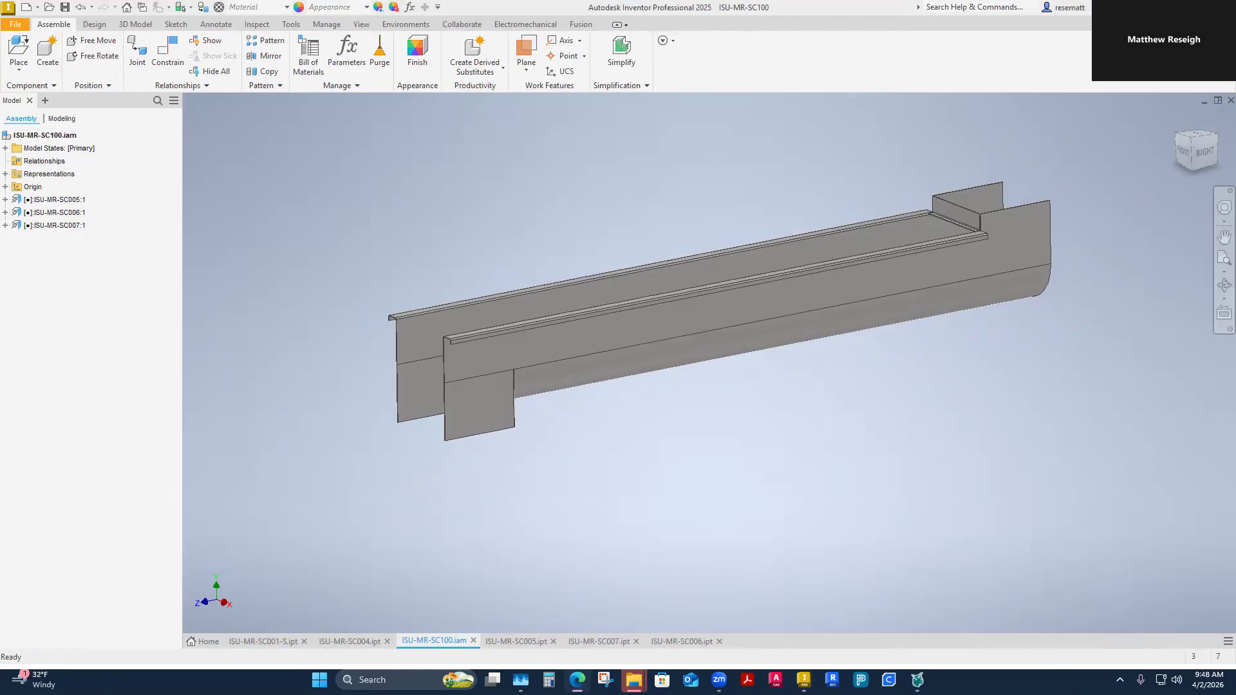
Step: Switch to the browser, maximize it, and look through the modules of the CADD 1138 course in Canvas
{"action": "key", "text": "alt+Tab"}
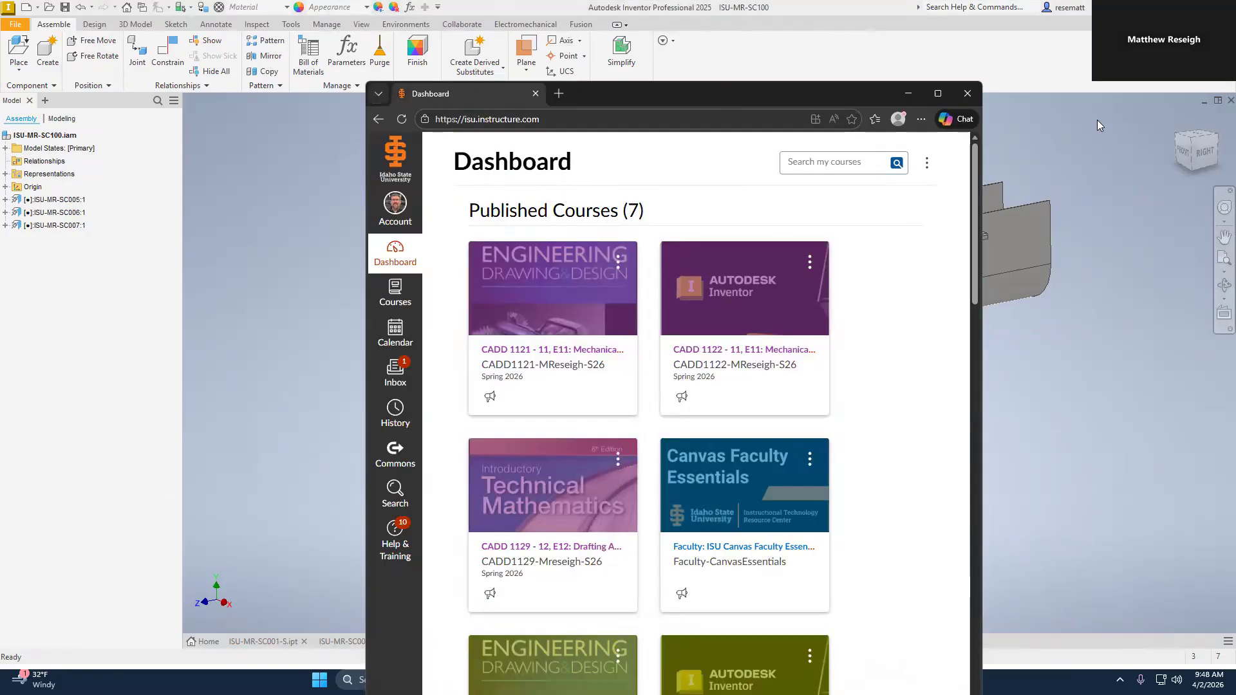
{"action": "left_click", "coordinate": [954, 92]}
{"action": "left_click", "coordinate": [538, 468]}
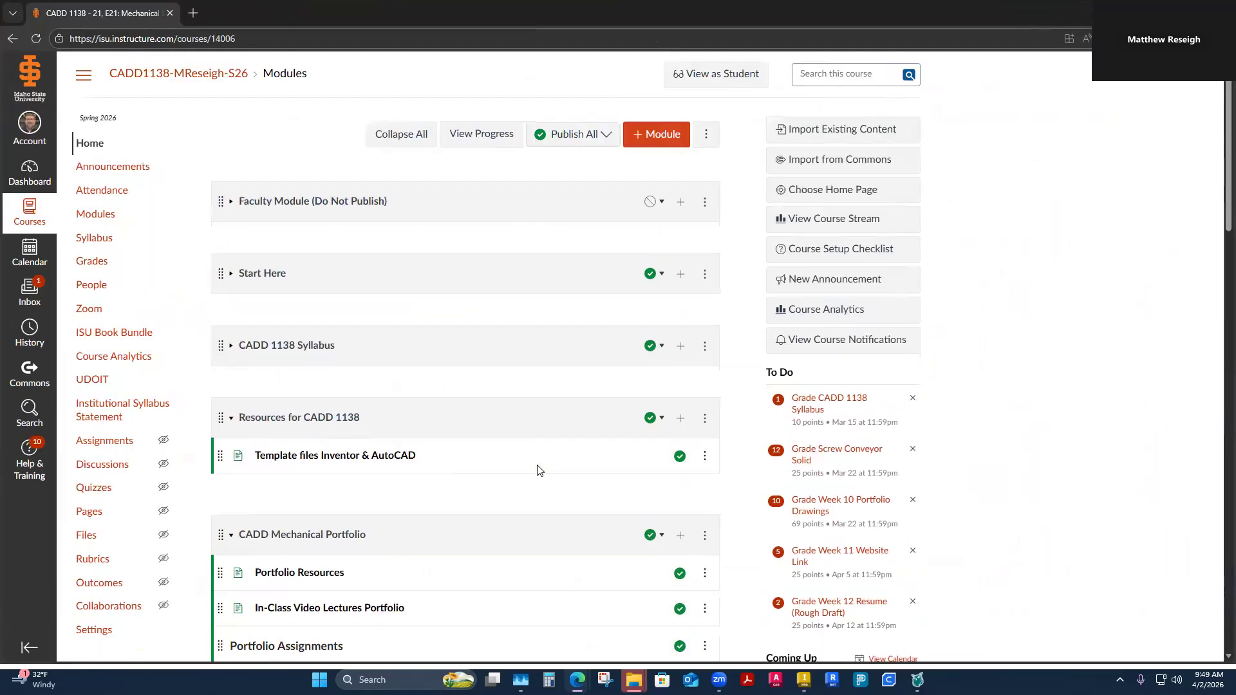
{"action": "scroll", "coordinate": [538, 470], "scroll_direction": "down", "scroll_amount": 5}
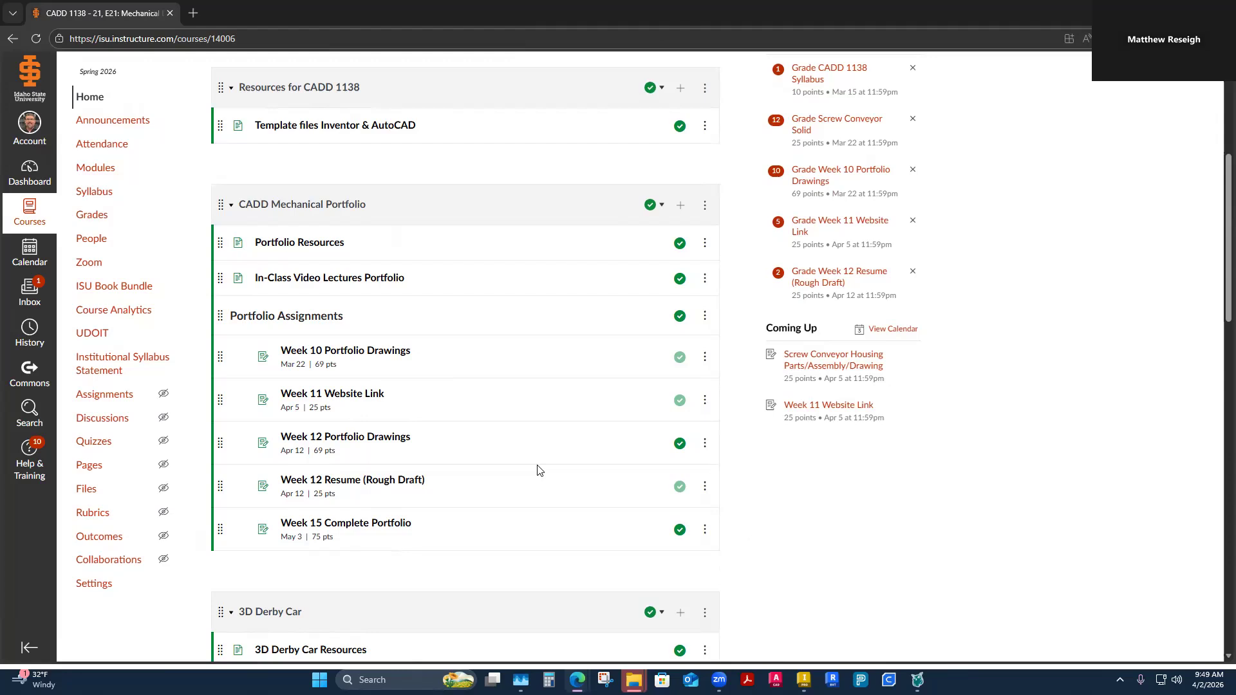
{"action": "scroll", "coordinate": [513, 546], "scroll_direction": "up", "scroll_amount": 1}
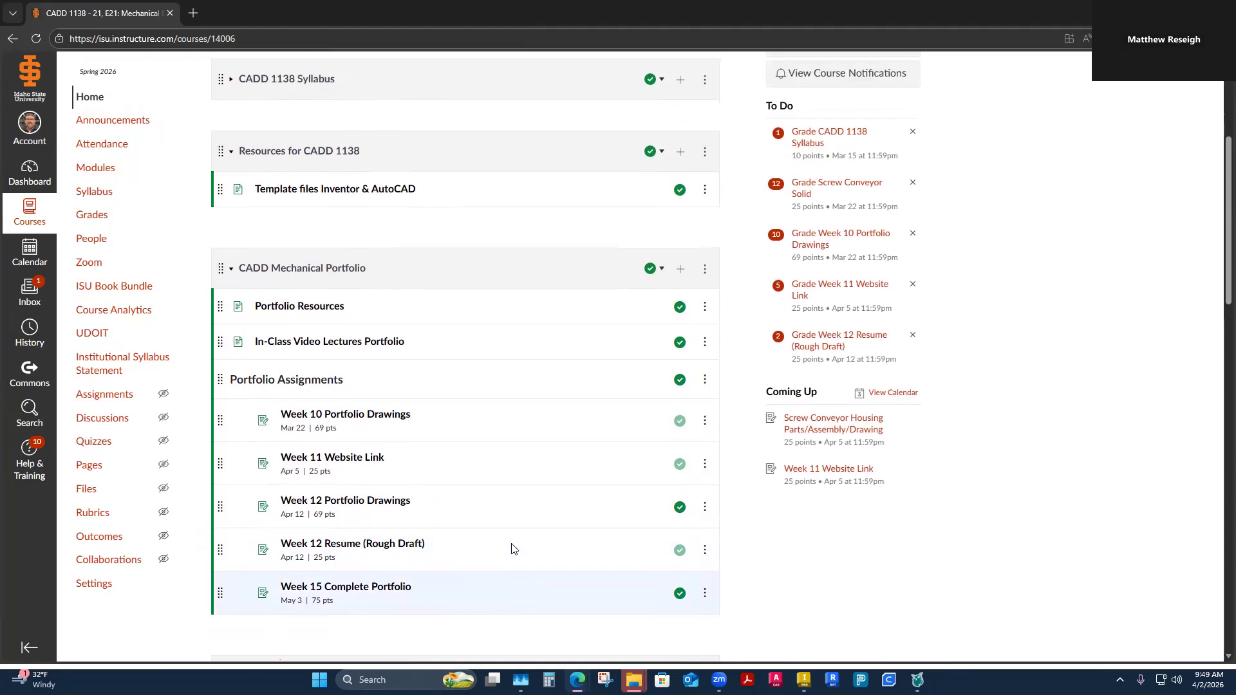
{"action": "scroll", "coordinate": [468, 513], "scroll_direction": "down", "scroll_amount": 1}
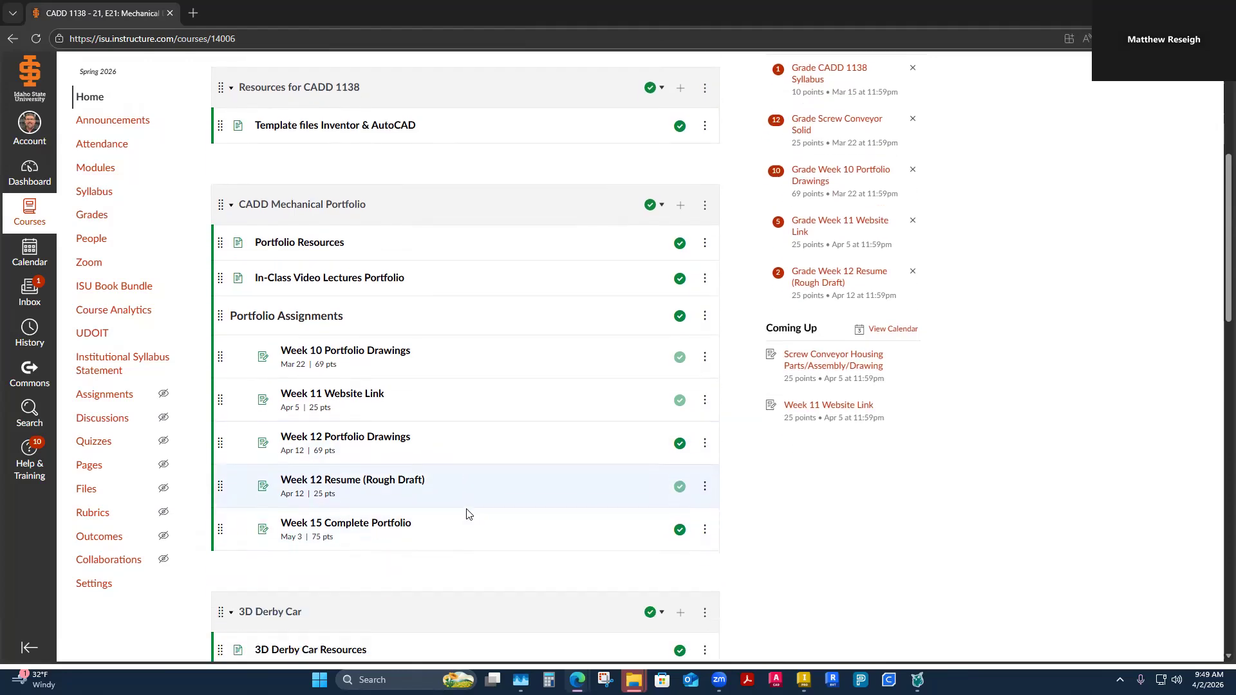
{"action": "scroll", "coordinate": [468, 513], "scroll_direction": "up", "scroll_amount": 2}
{"action": "scroll", "coordinate": [424, 434], "scroll_direction": "down", "scroll_amount": 1}
{"action": "scroll", "coordinate": [424, 434], "scroll_direction": "down", "scroll_amount": 5}
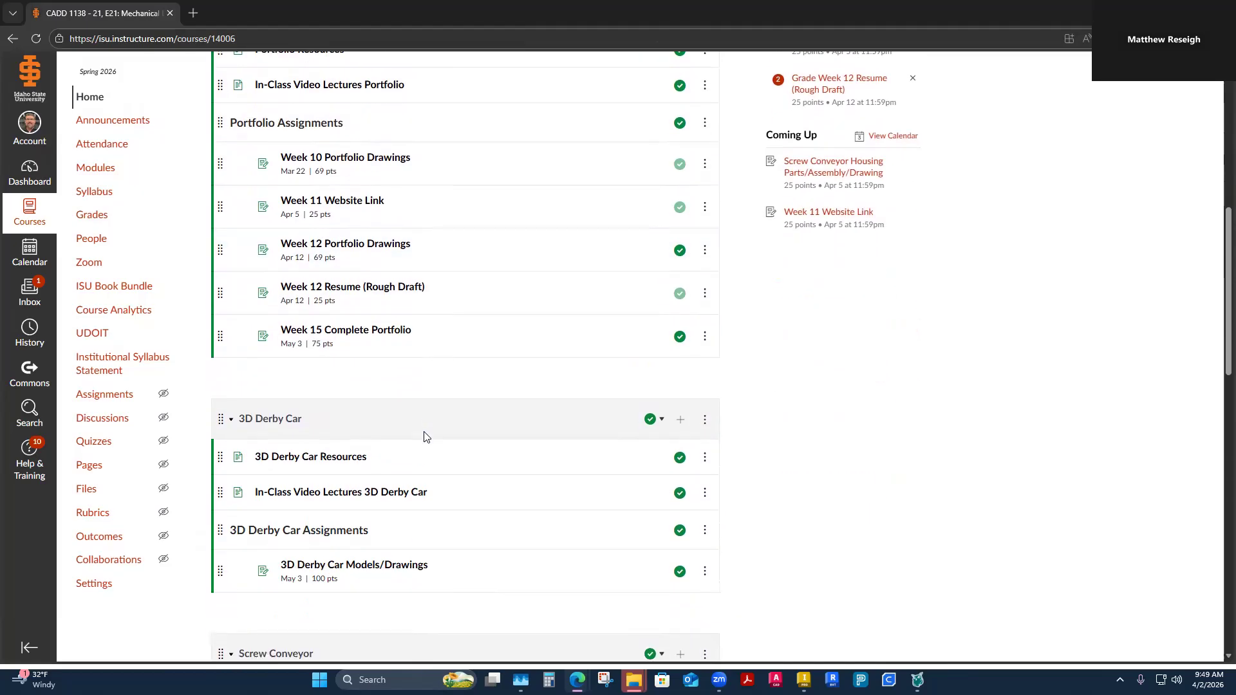
{"action": "scroll", "coordinate": [189, 560], "scroll_direction": "up", "scroll_amount": 1}
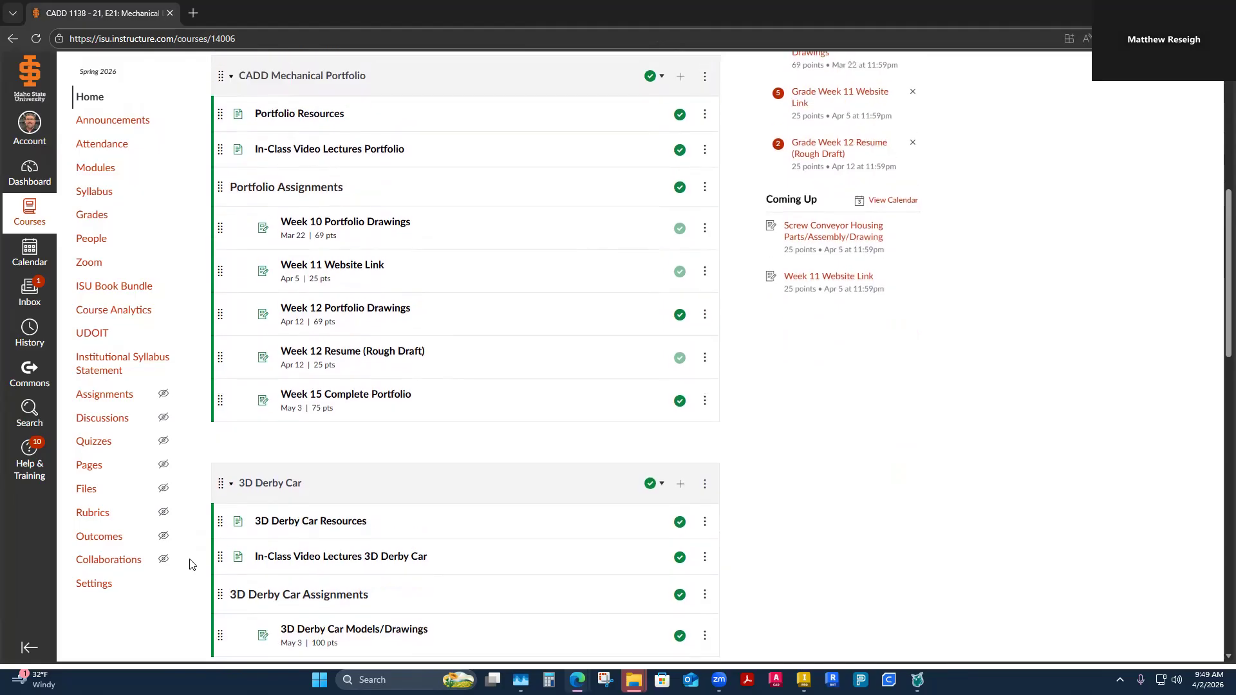
{"action": "scroll", "coordinate": [190, 565], "scroll_direction": "up", "scroll_amount": 3}
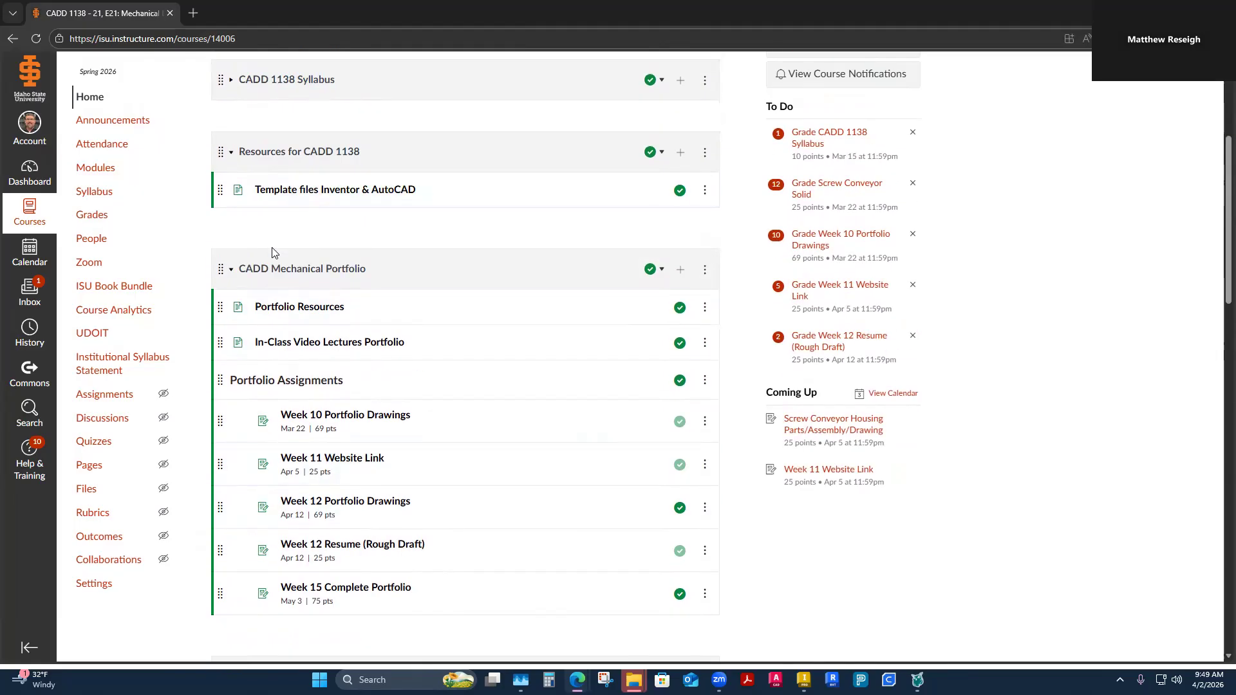
{"action": "scroll", "coordinate": [705, 134], "scroll_direction": "up", "scroll_amount": 4}
Step: View the course as a student and open the Template files Inventor & AutoCAD page under Resources for CADD 1138
{"action": "left_click", "coordinate": [708, 78]}
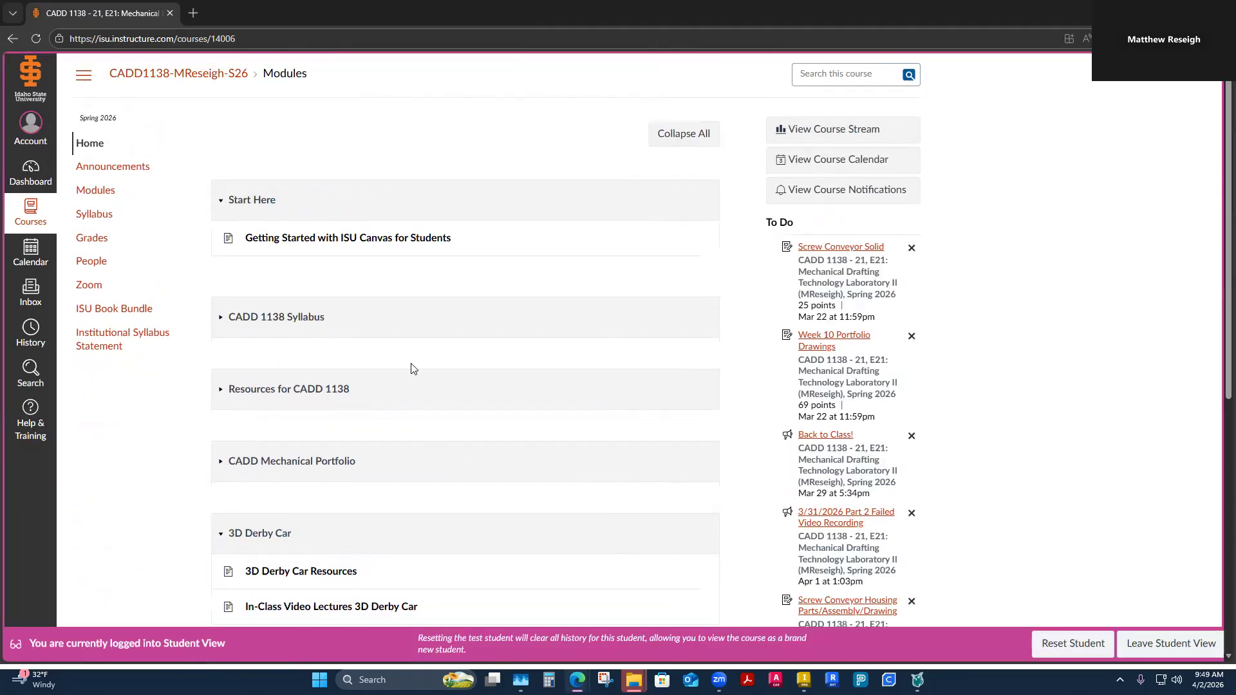
{"action": "scroll", "coordinate": [411, 357], "scroll_direction": "down", "scroll_amount": 1}
{"action": "scroll", "coordinate": [413, 357], "scroll_direction": "down", "scroll_amount": 2}
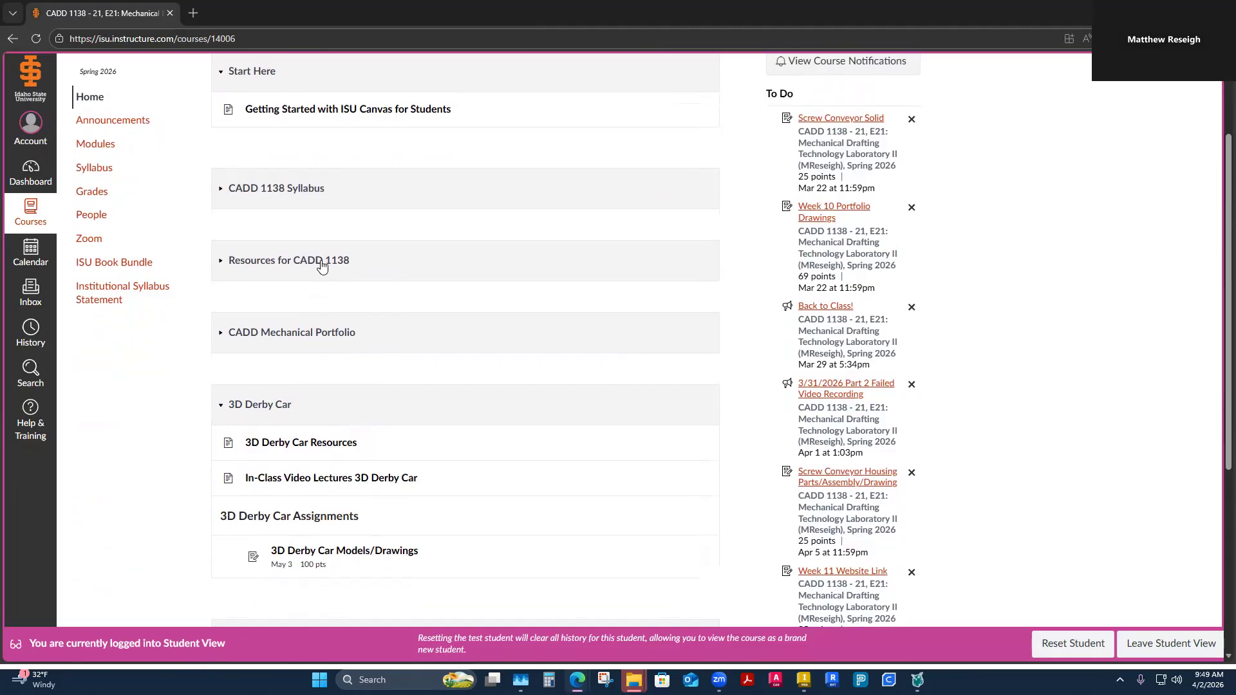
{"action": "left_click", "coordinate": [222, 264]}
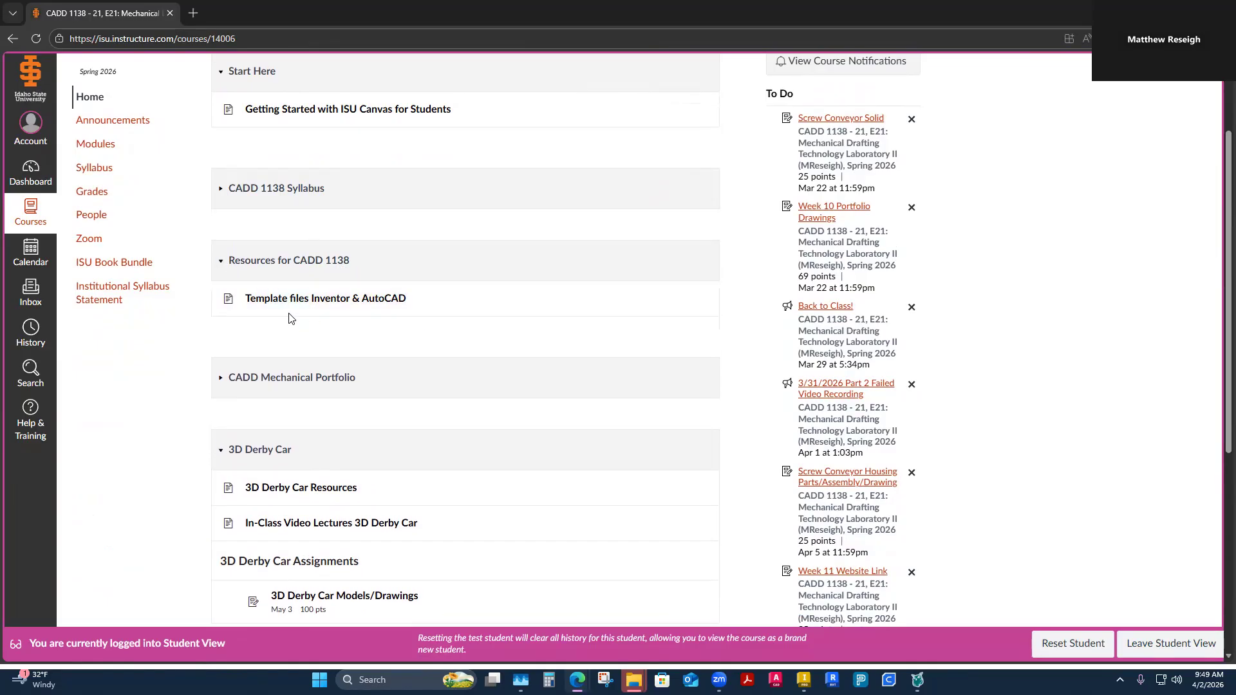
{"action": "left_click", "coordinate": [309, 300]}
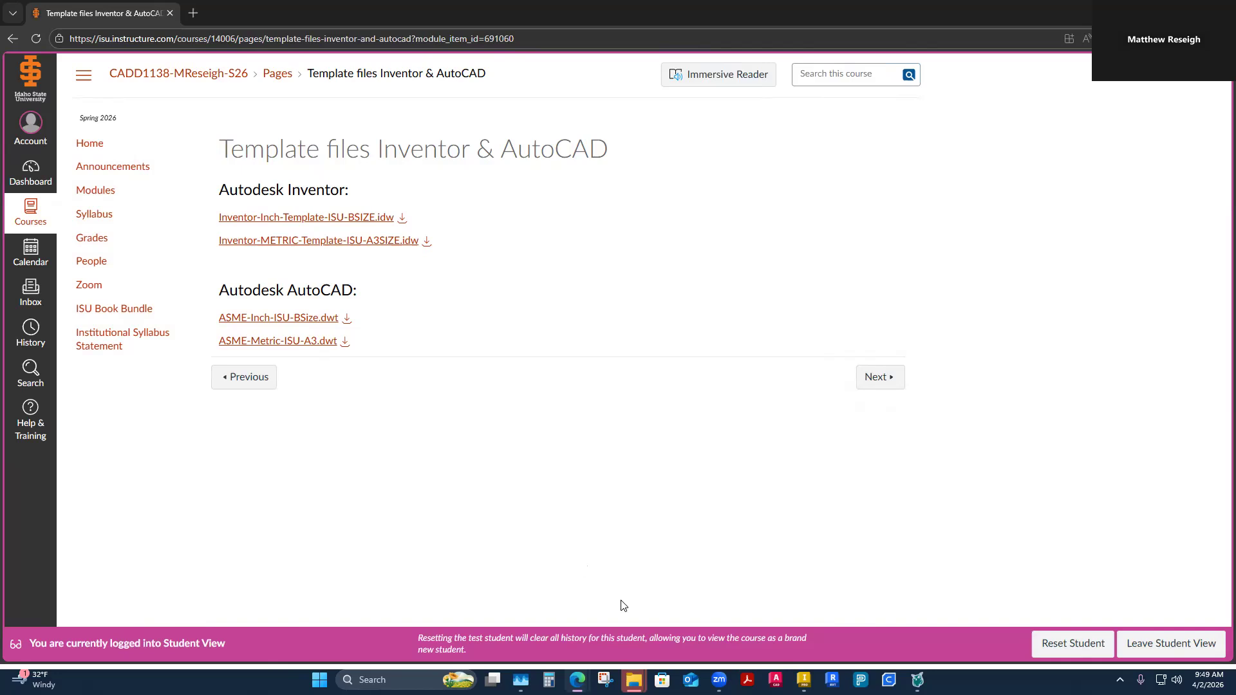
Step: Switch to Inventor, start opening an existing file, and browse up to the ISU CADD folder
{"action": "left_click", "coordinate": [803, 679]}
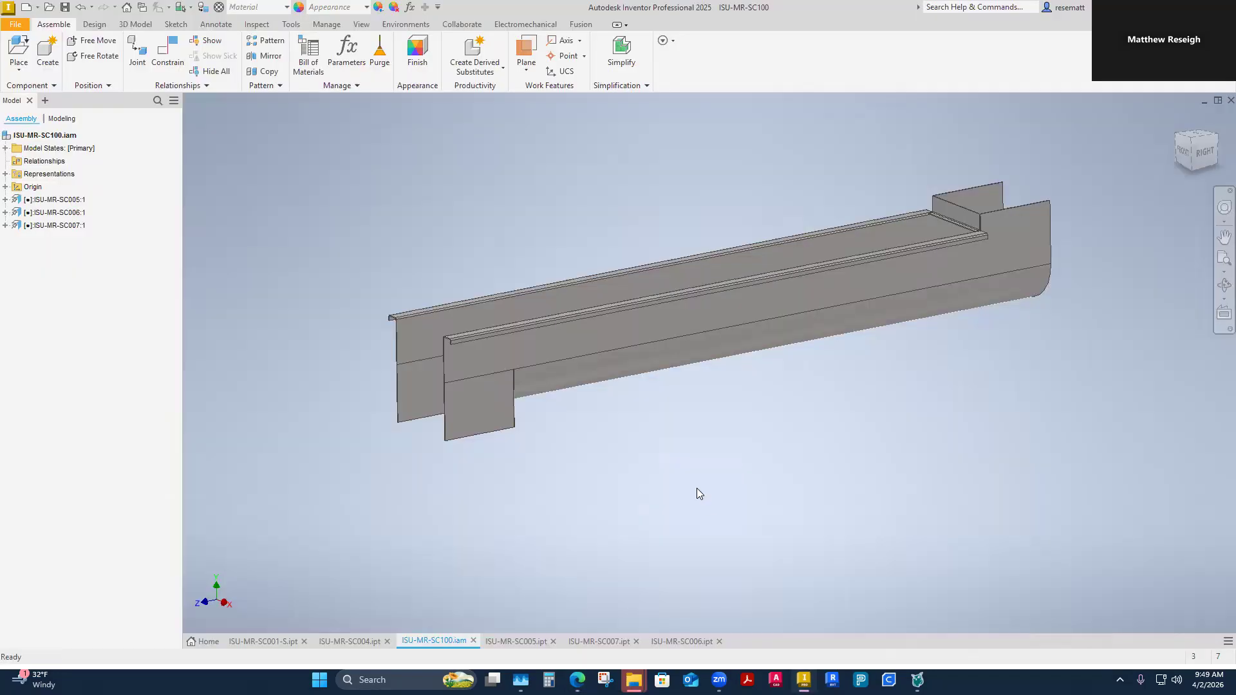
{"action": "left_click", "coordinate": [204, 642]}
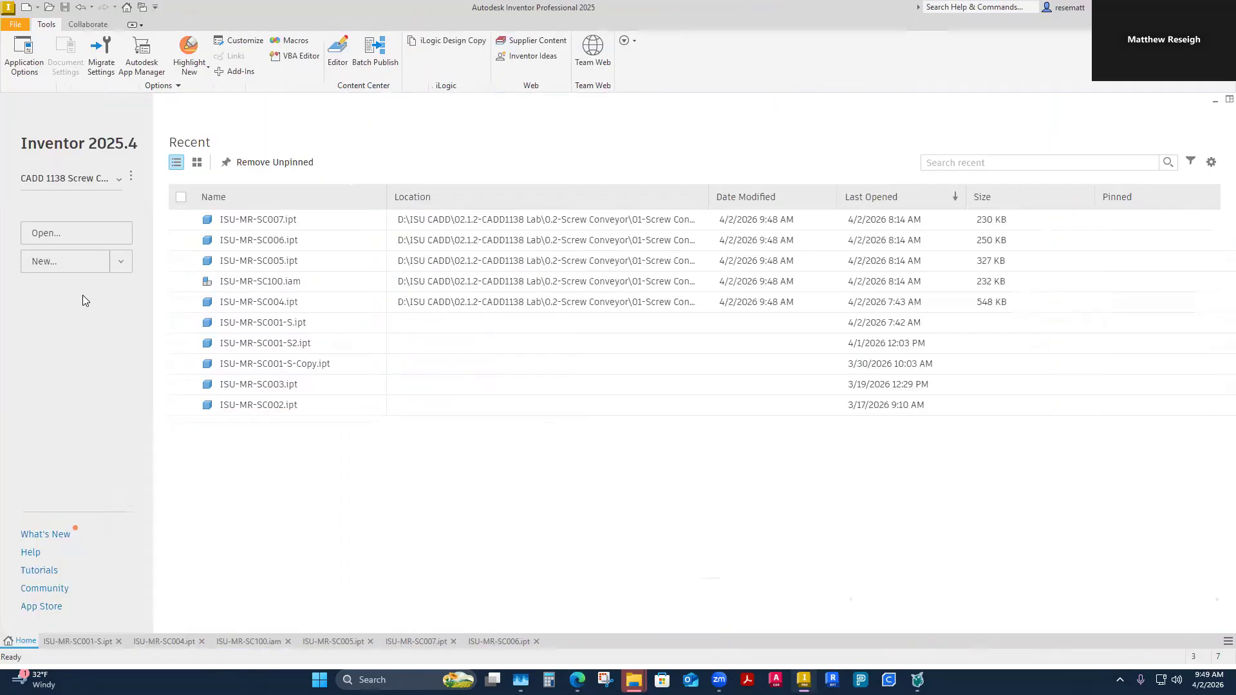
{"action": "left_click", "coordinate": [79, 238]}
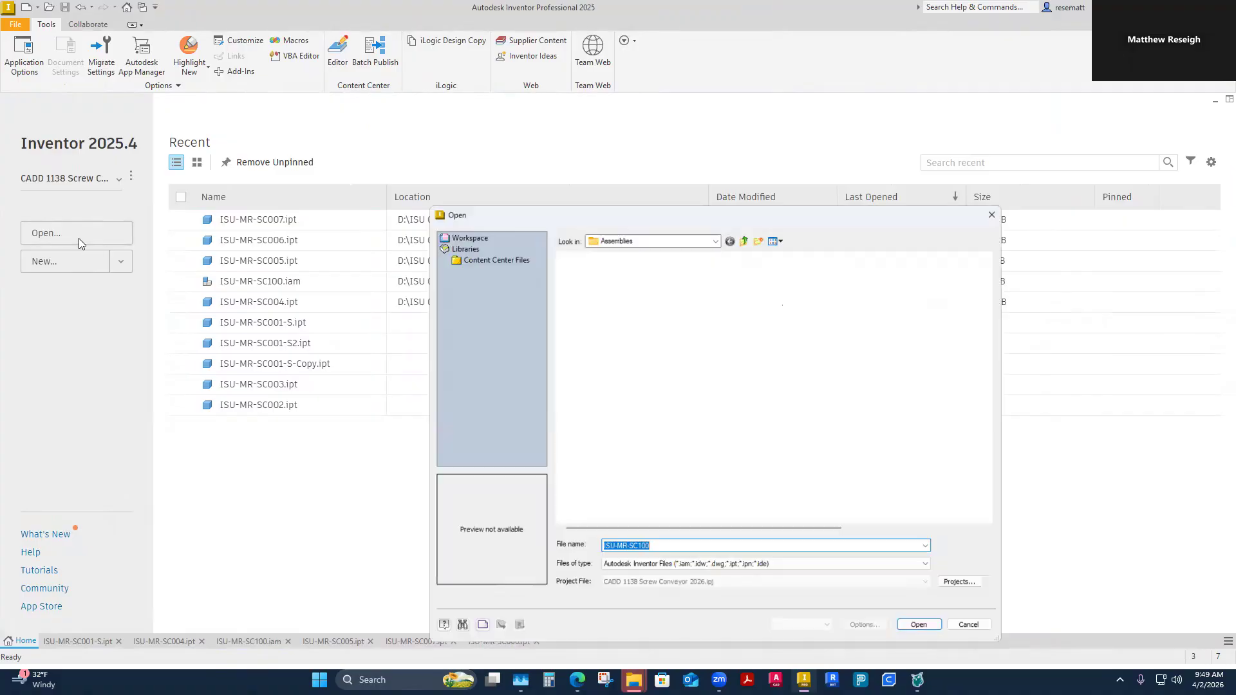
{"action": "left_click", "coordinate": [746, 233]}
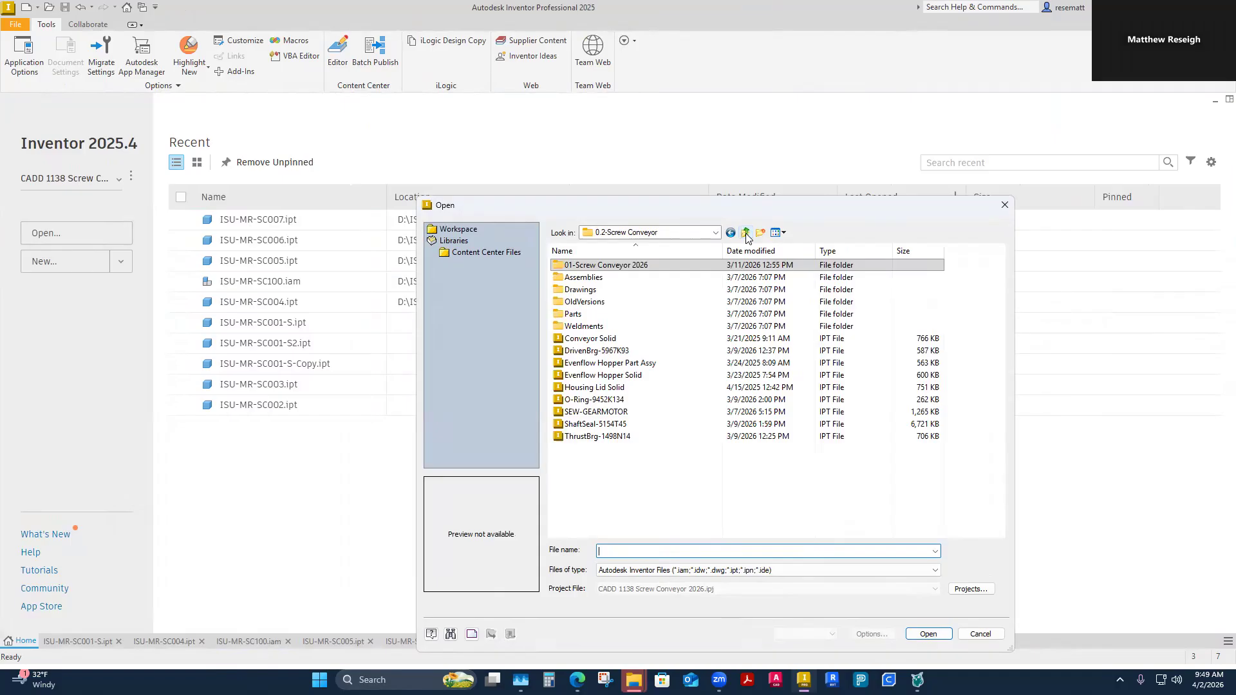
{"action": "left_click", "coordinate": [746, 233]}
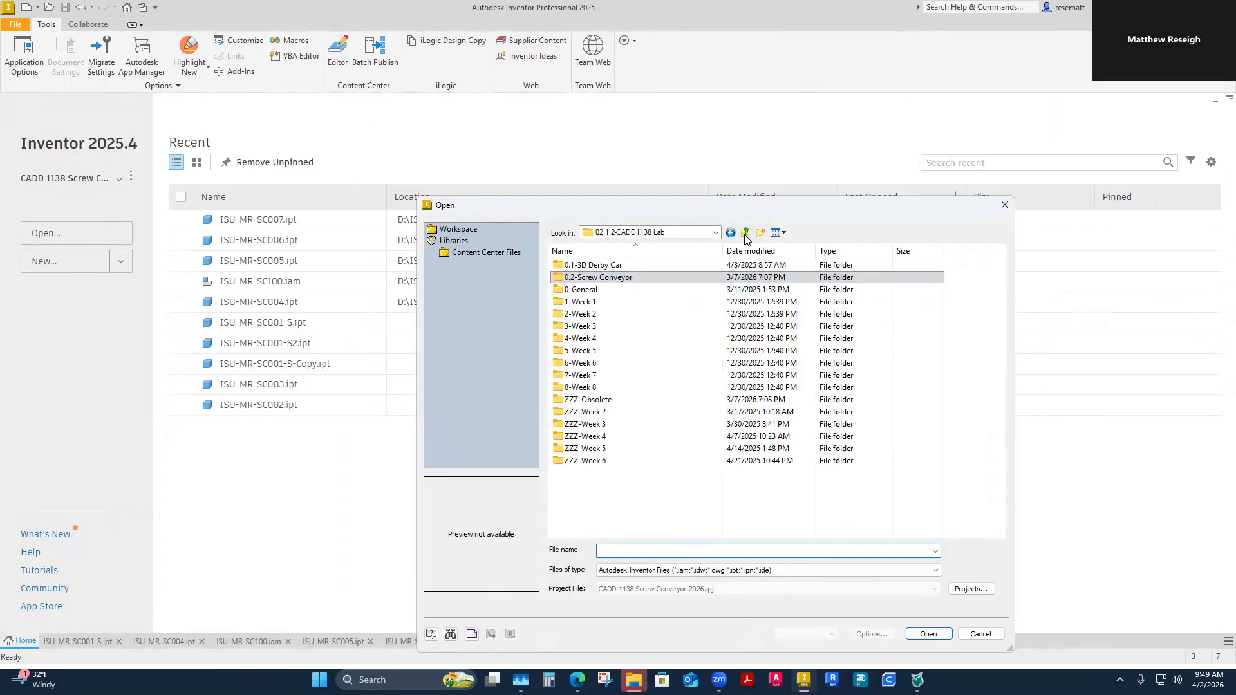
{"action": "left_click", "coordinate": [745, 233]}
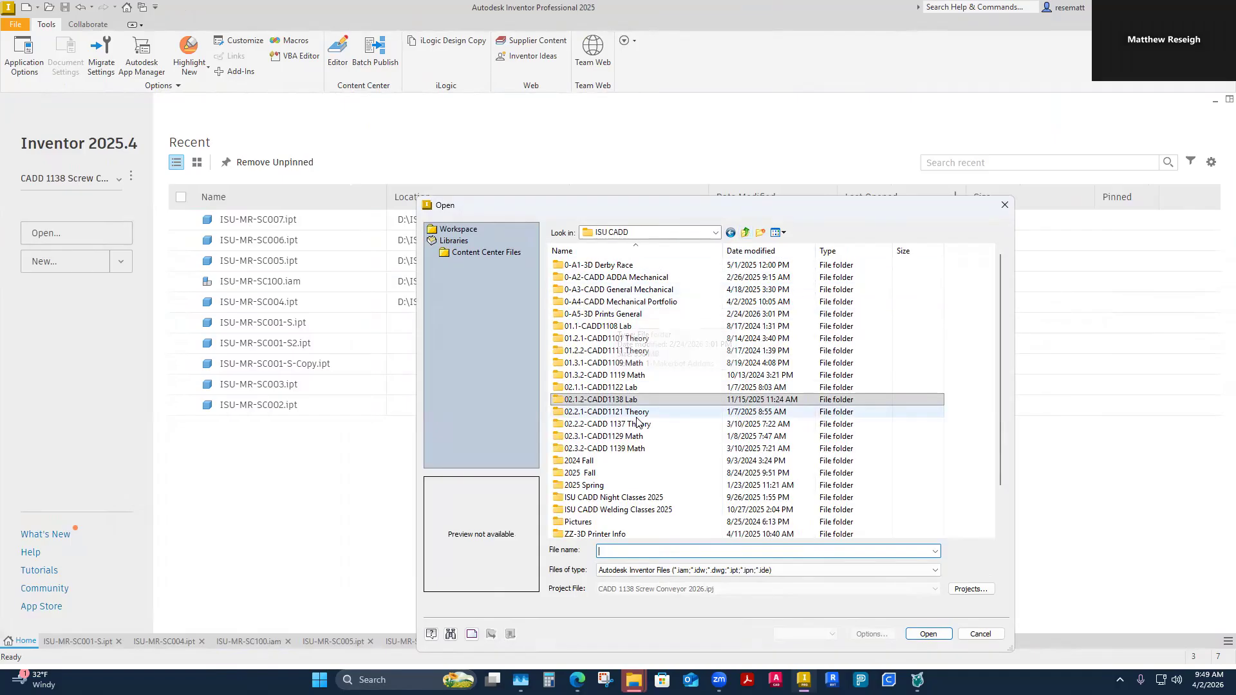
{"action": "double_click", "coordinate": [632, 400]}
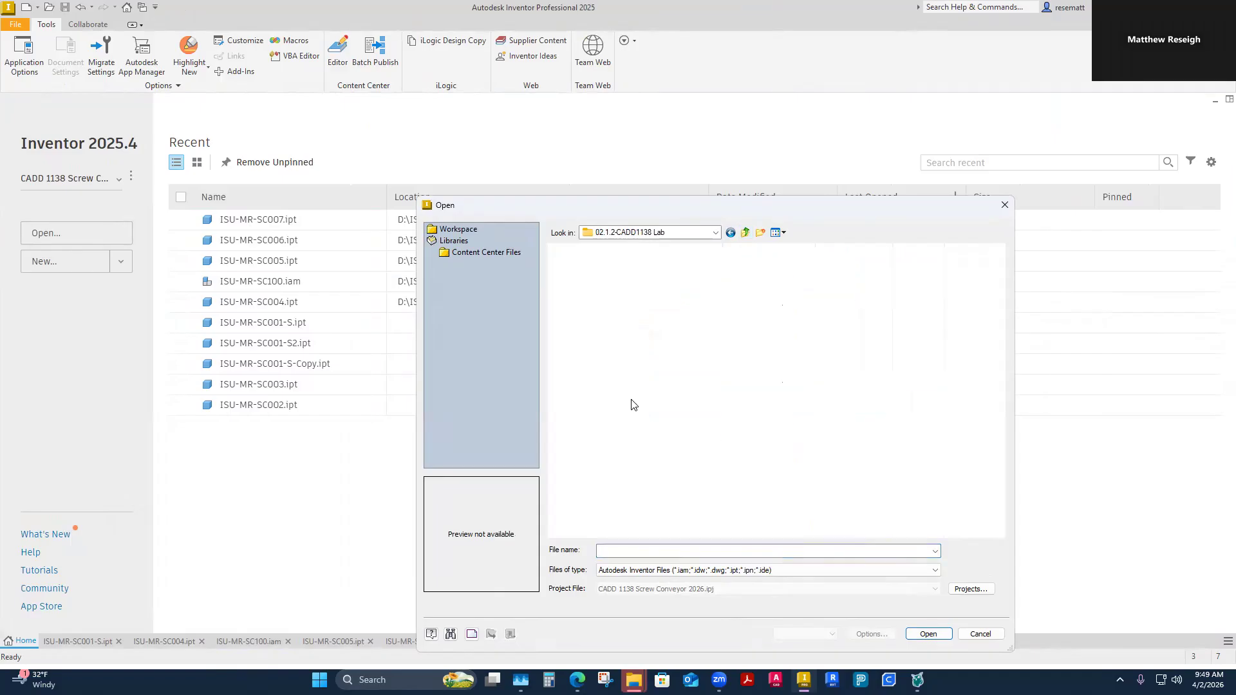
{"action": "double_click", "coordinate": [598, 292]}
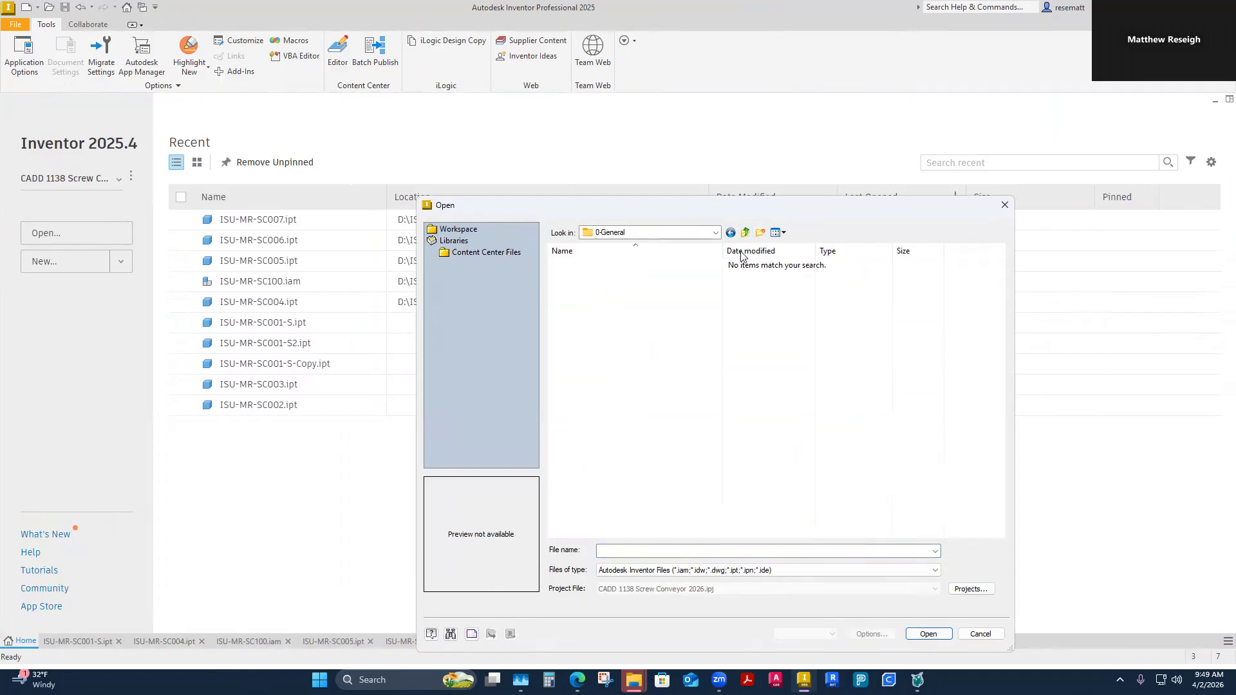
{"action": "left_click", "coordinate": [746, 233]}
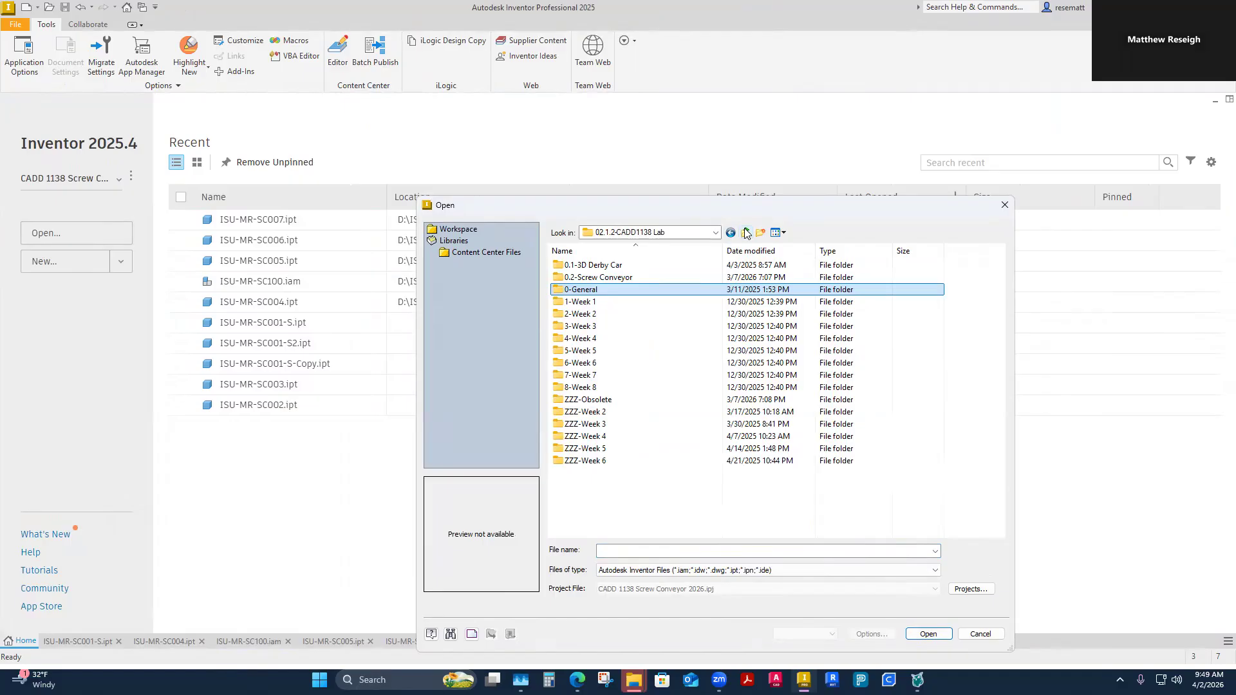
{"action": "left_click", "coordinate": [746, 233]}
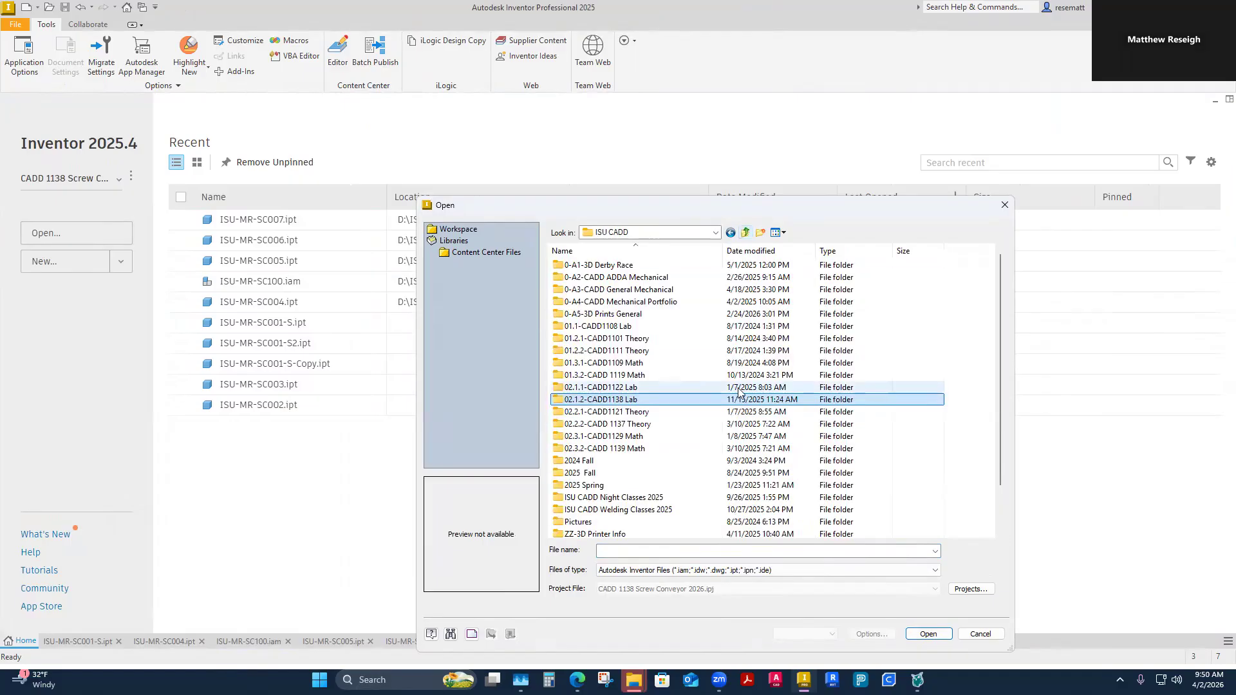
Step: Open Inventor-Inch-Template-ISU-BSIZE from the 0-General folder of 02.1.1-CADD1122 Lab despite its location, and return to the ISU-MR-SC100 assembly
{"action": "double_click", "coordinate": [643, 389]}
{"action": "double_click", "coordinate": [598, 290]}
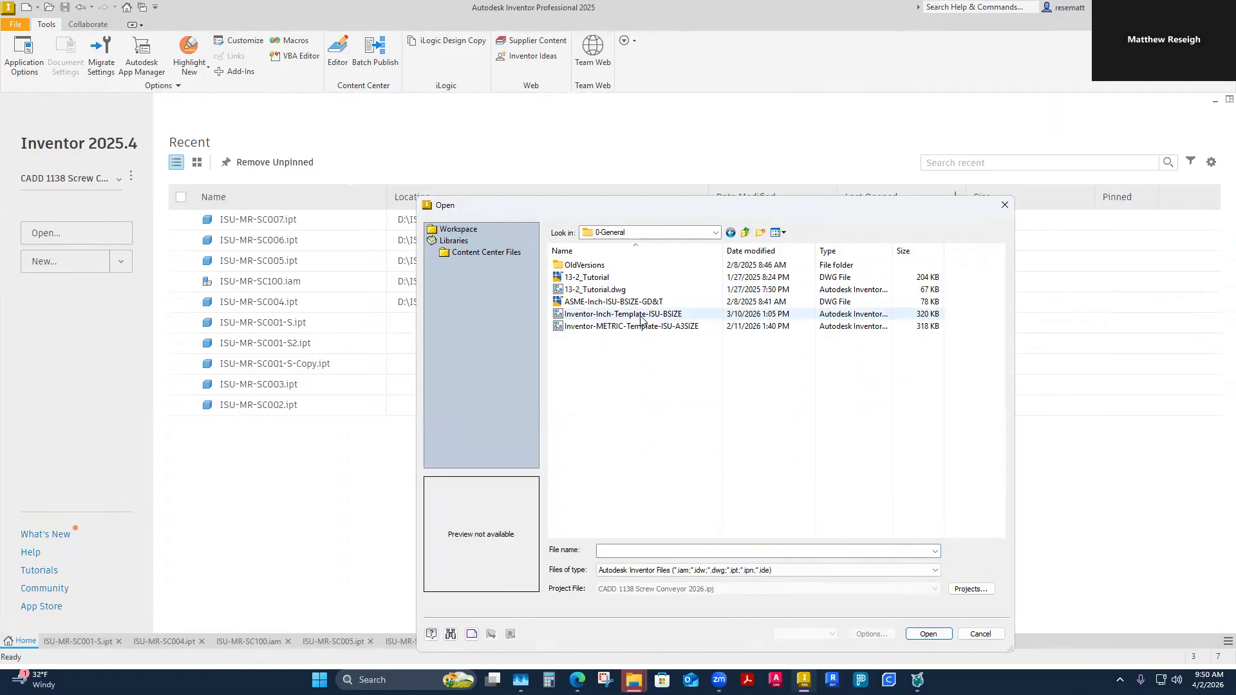
{"action": "left_click", "coordinate": [641, 315]}
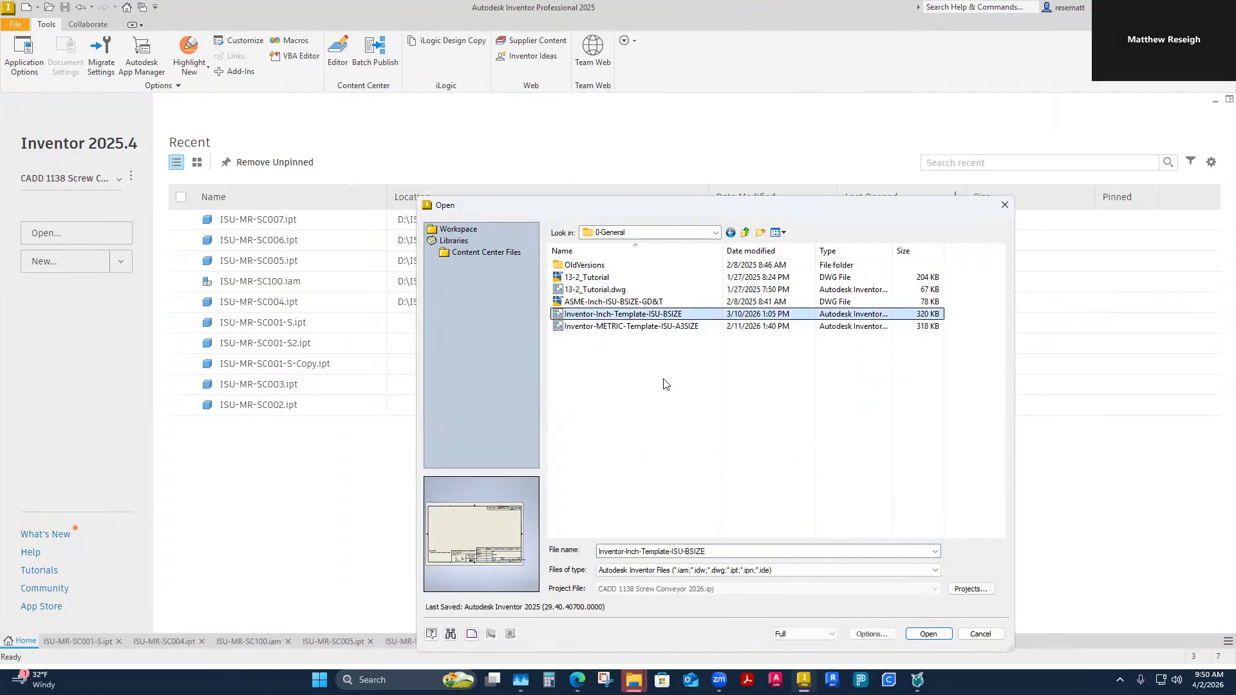
{"action": "left_click", "coordinate": [926, 635]}
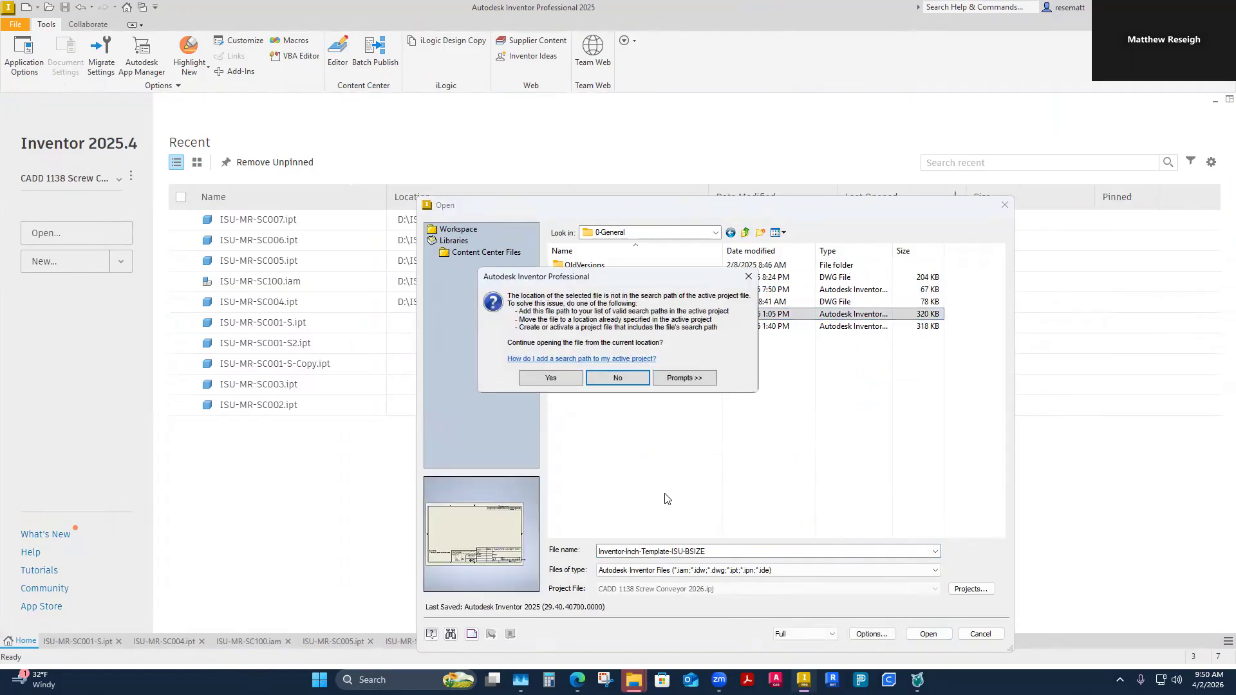
{"action": "left_click", "coordinate": [569, 381]}
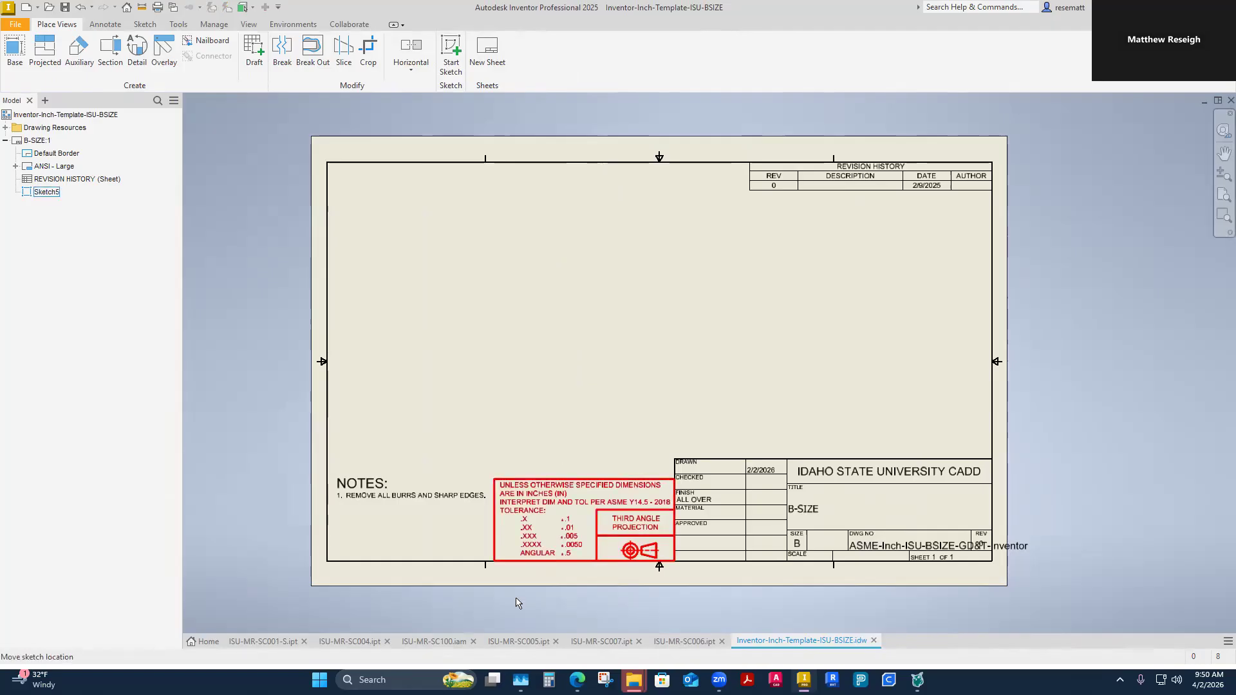
{"action": "left_click", "coordinate": [434, 641]}
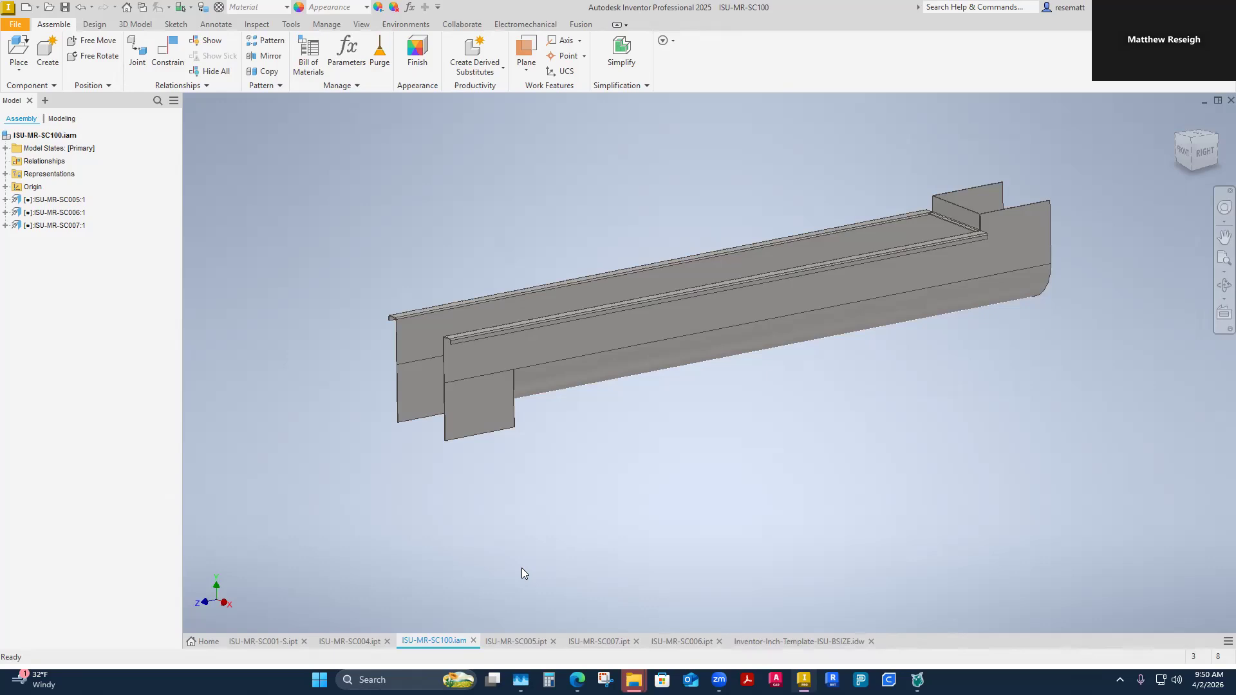
Step: Switch to the Inventor-Inch-Template-ISU-BSIZE drawing and start saving it under a new name
{"action": "left_click", "coordinate": [773, 641]}
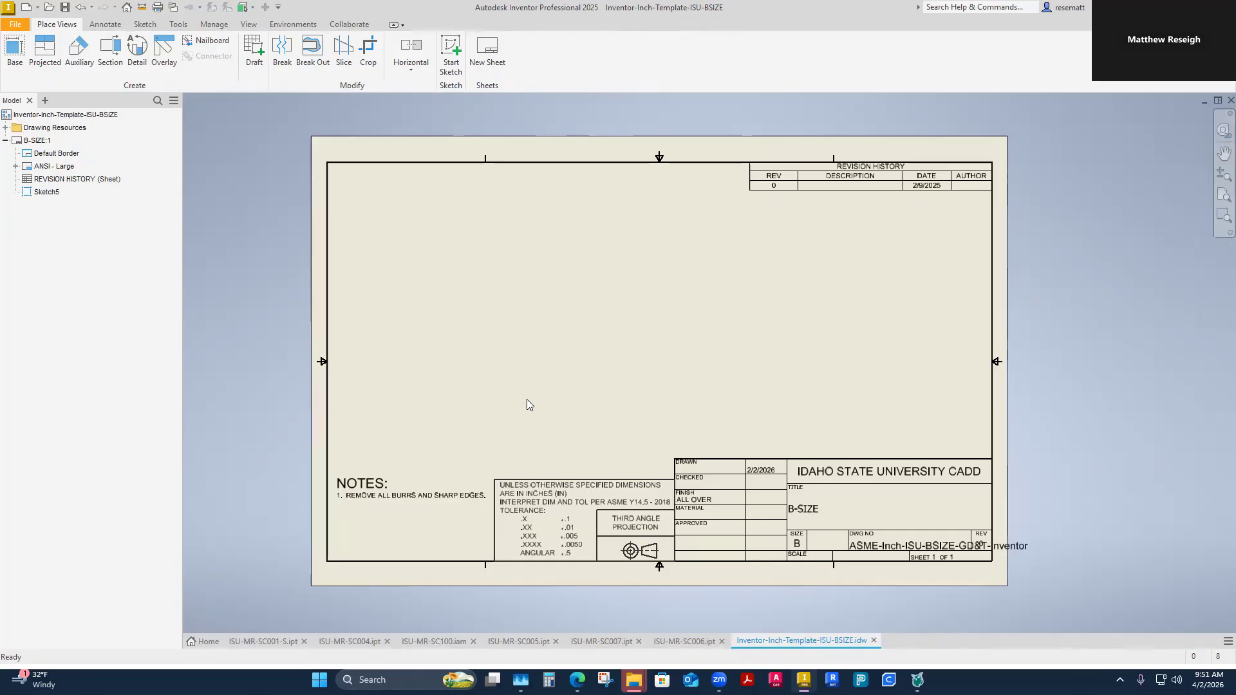
{"action": "left_click", "coordinate": [440, 642]}
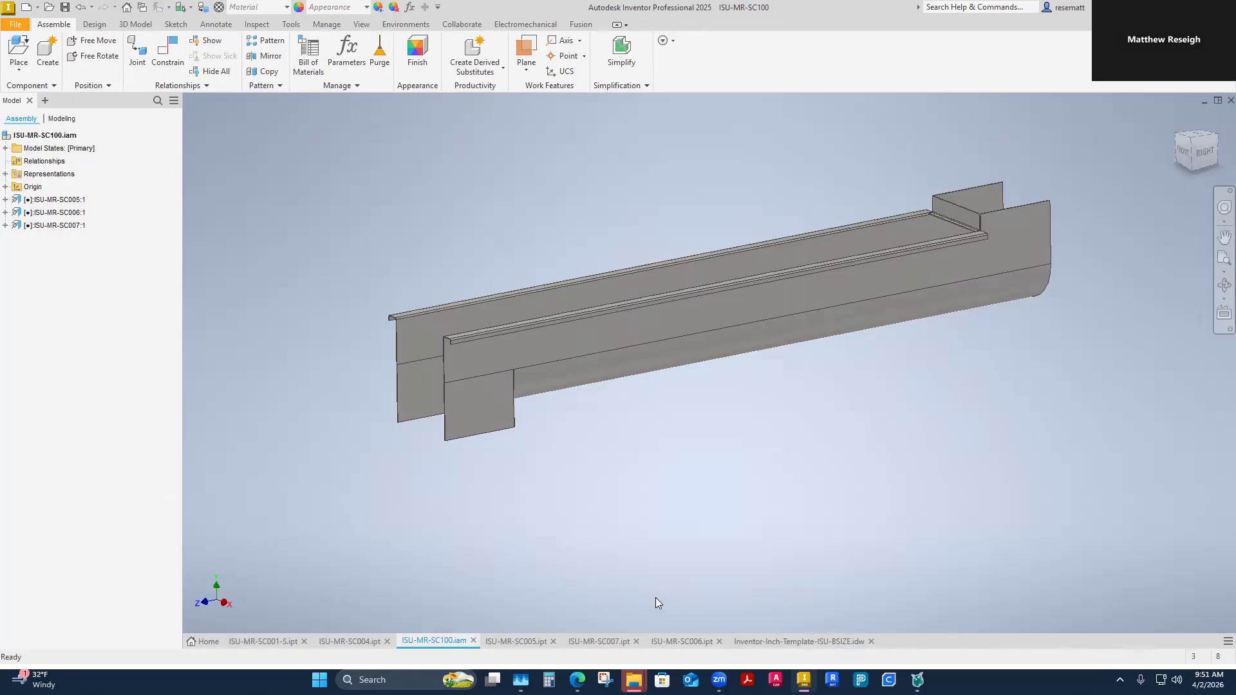
{"action": "left_click", "coordinate": [809, 639]}
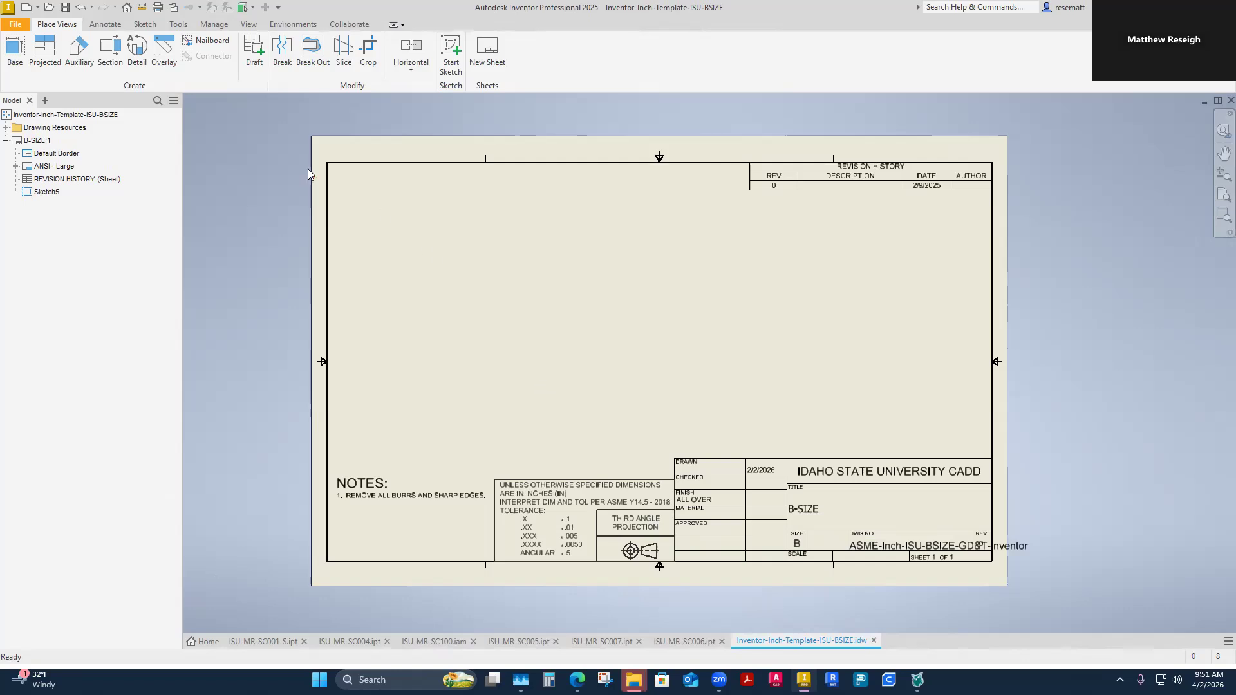
{"action": "left_click", "coordinate": [63, 5]}
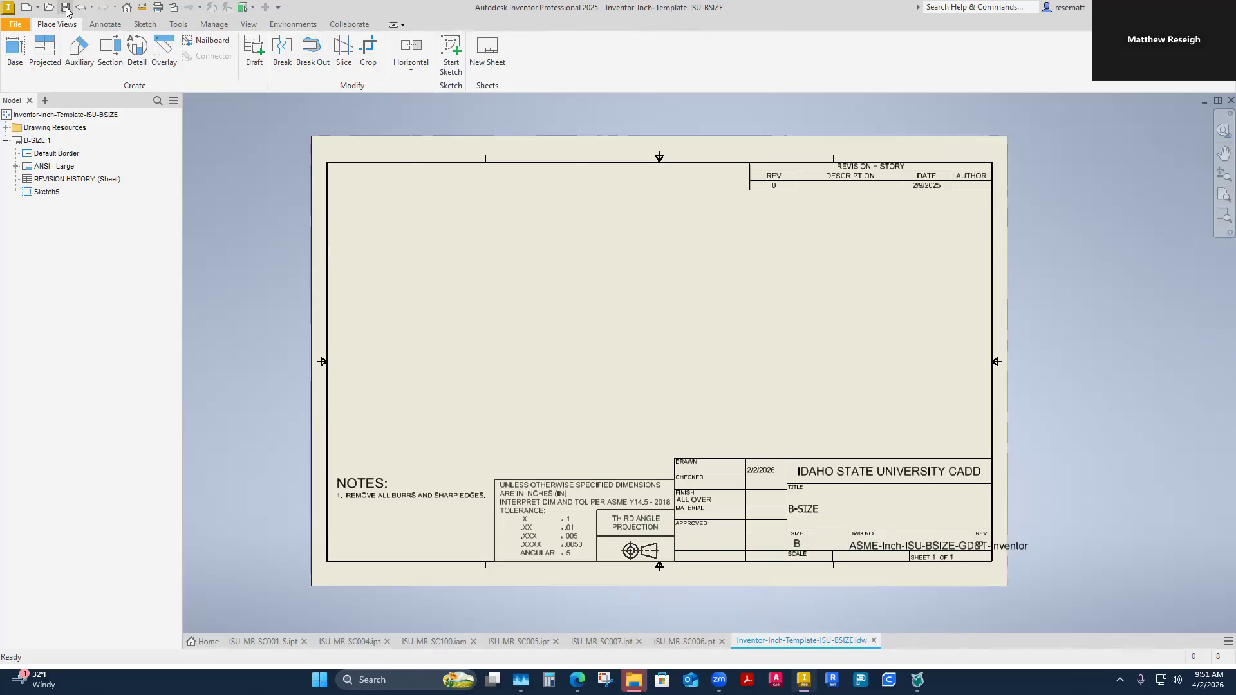
{"action": "left_click", "coordinate": [18, 25]}
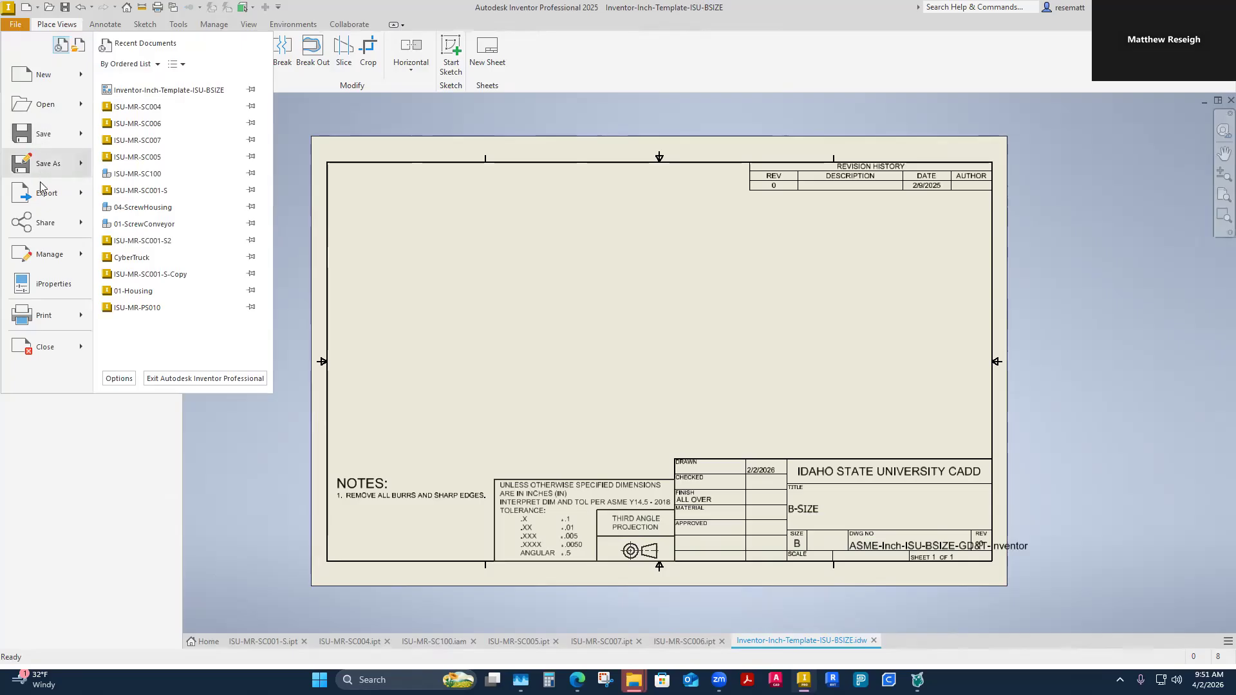
{"action": "mouse_move", "coordinate": [47, 166]}
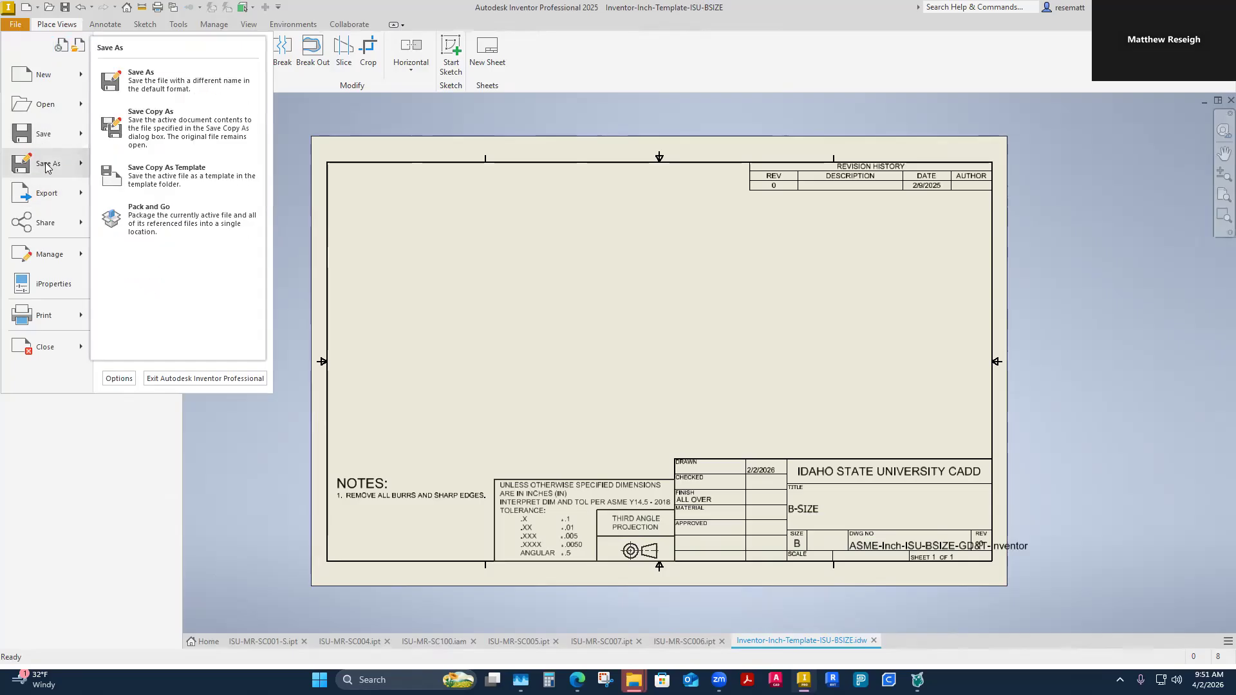
{"action": "left_click", "coordinate": [47, 166]}
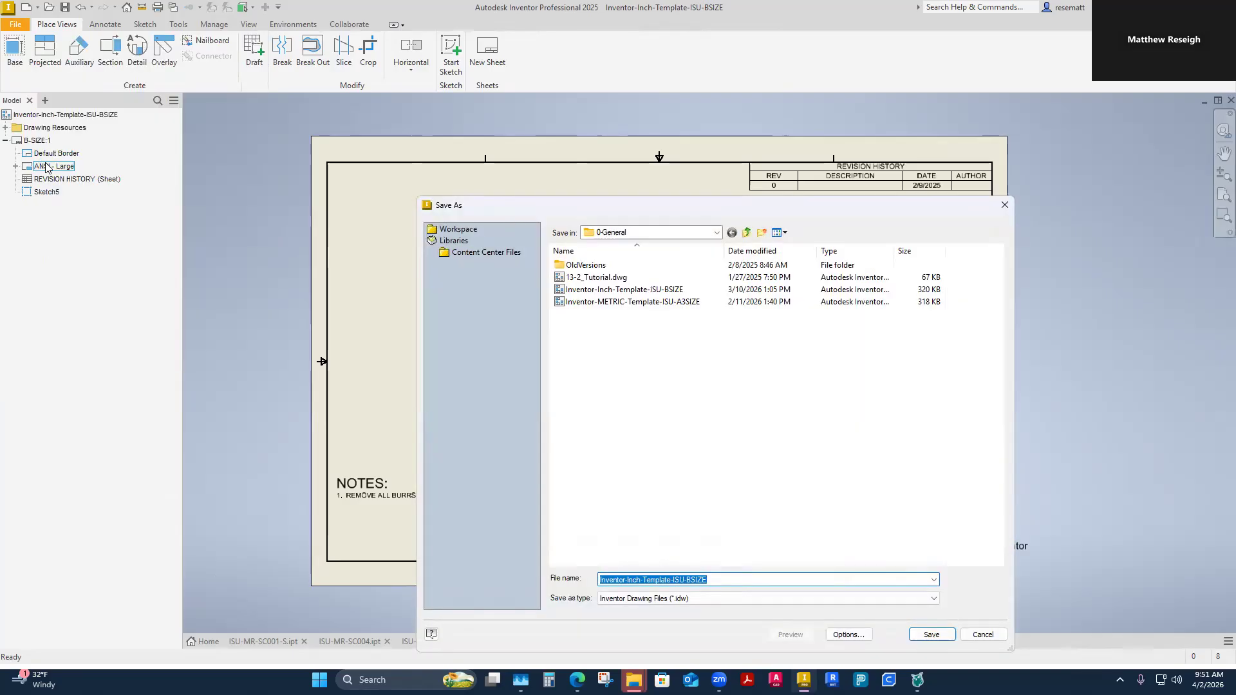
Step: Browse to the Drawings folder of 01-Screw Conveyor 2026, inside 0.2-Screw Conveyor of 02.1.2-CADD1138 Lab, as the save location
{"action": "left_click", "coordinate": [747, 232]}
{"action": "left_click", "coordinate": [747, 233]}
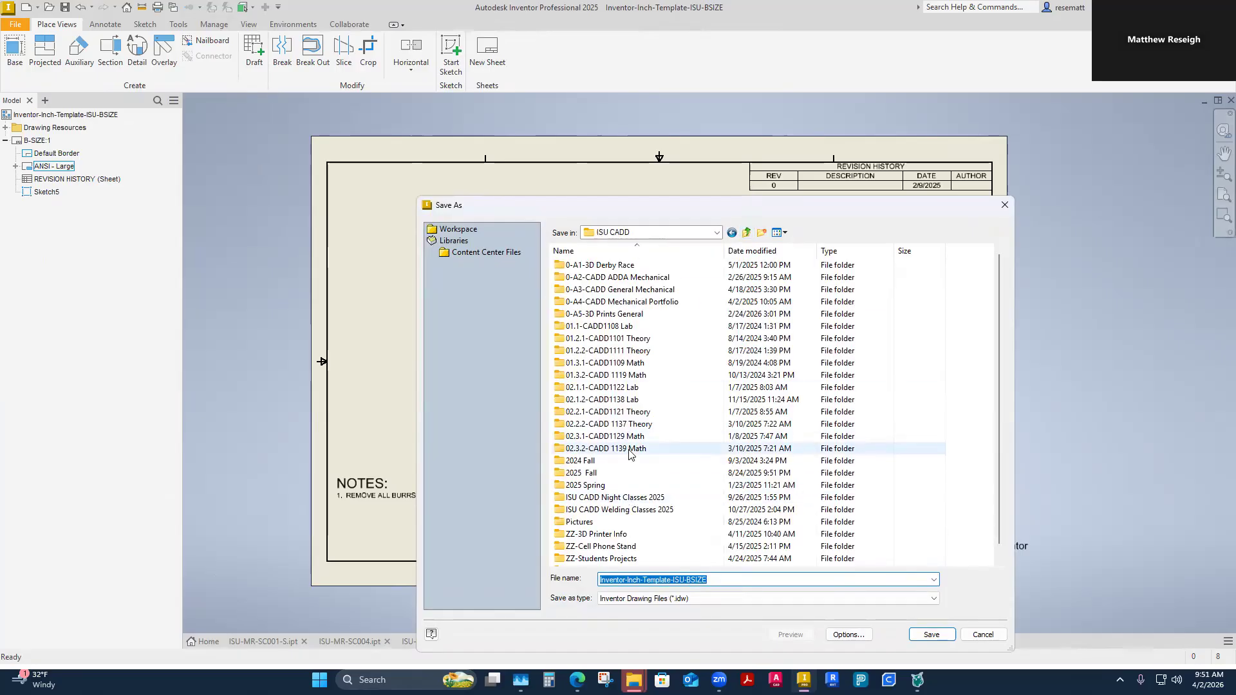
{"action": "double_click", "coordinate": [623, 401]}
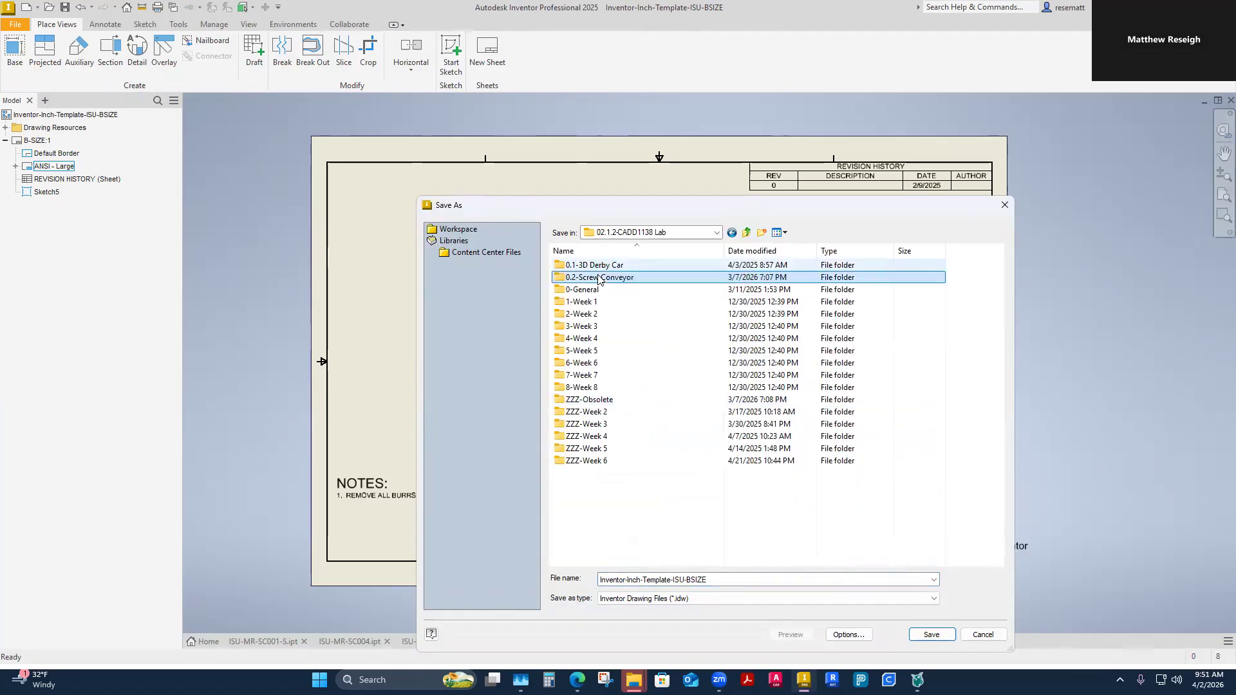
{"action": "double_click", "coordinate": [605, 278]}
{"action": "double_click", "coordinate": [605, 268]}
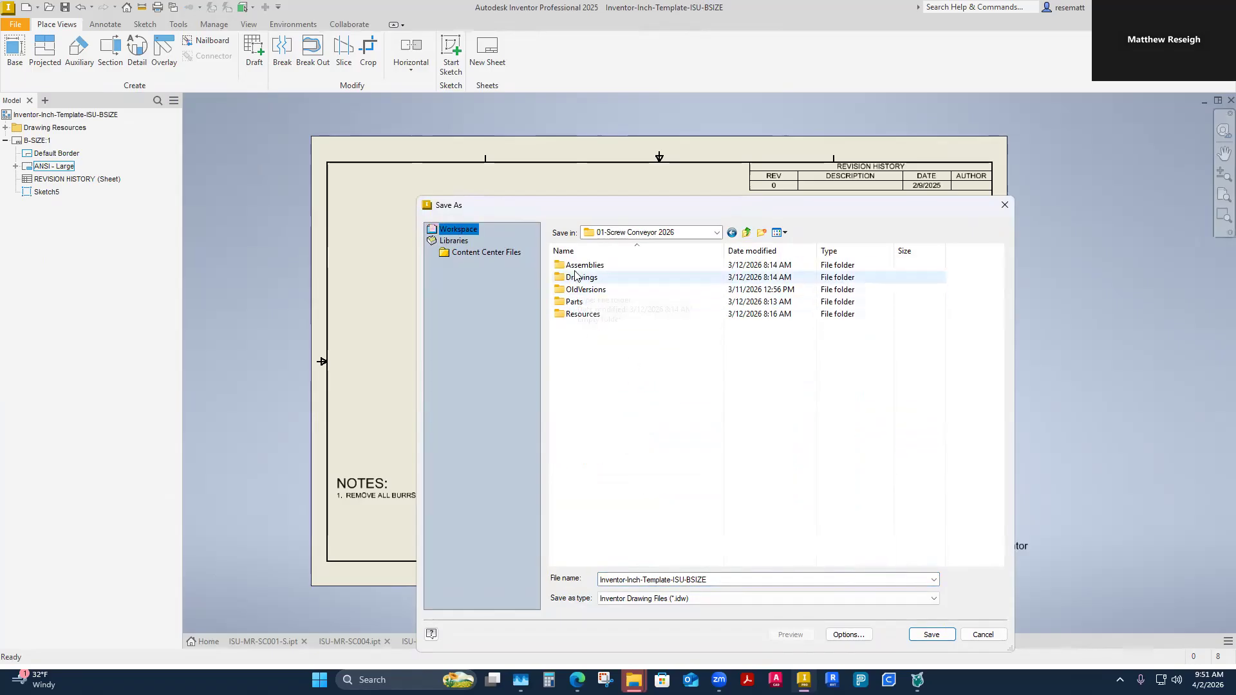
{"action": "double_click", "coordinate": [579, 277]}
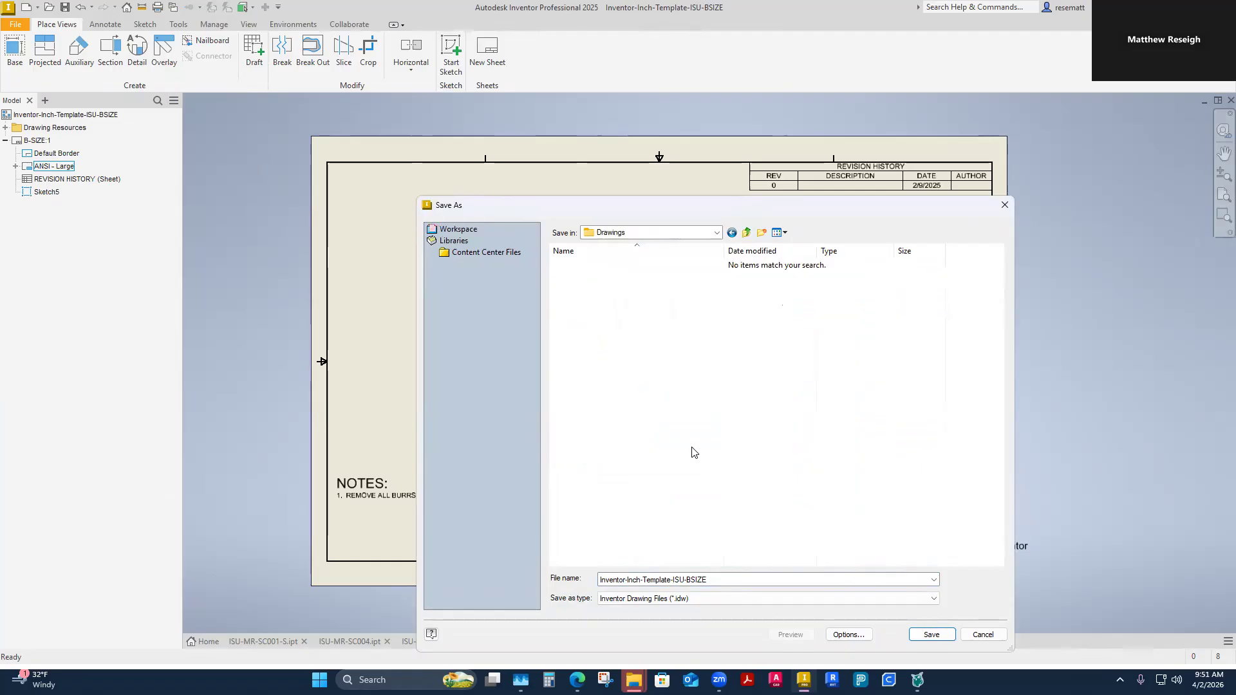
Step: Name the drawing ISU-MR-SC100 and save it as an Inventor drawing file
{"action": "left_click", "coordinate": [712, 579]}
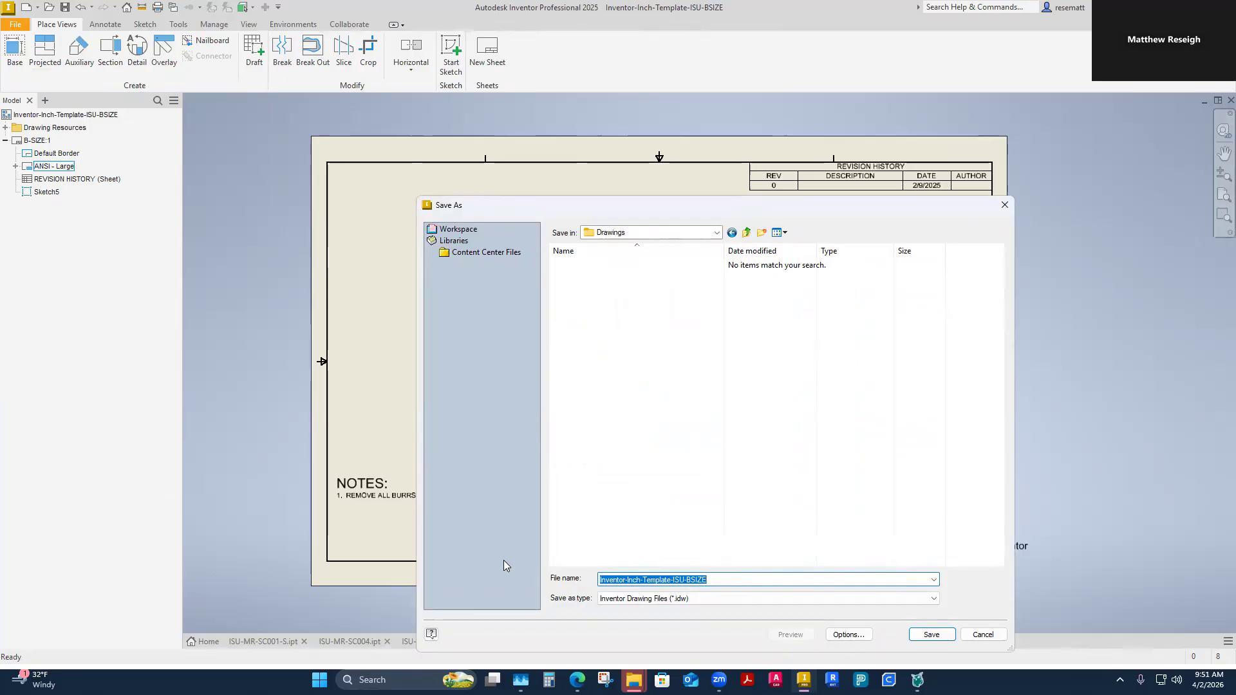
{"action": "type", "text": "ISU"}
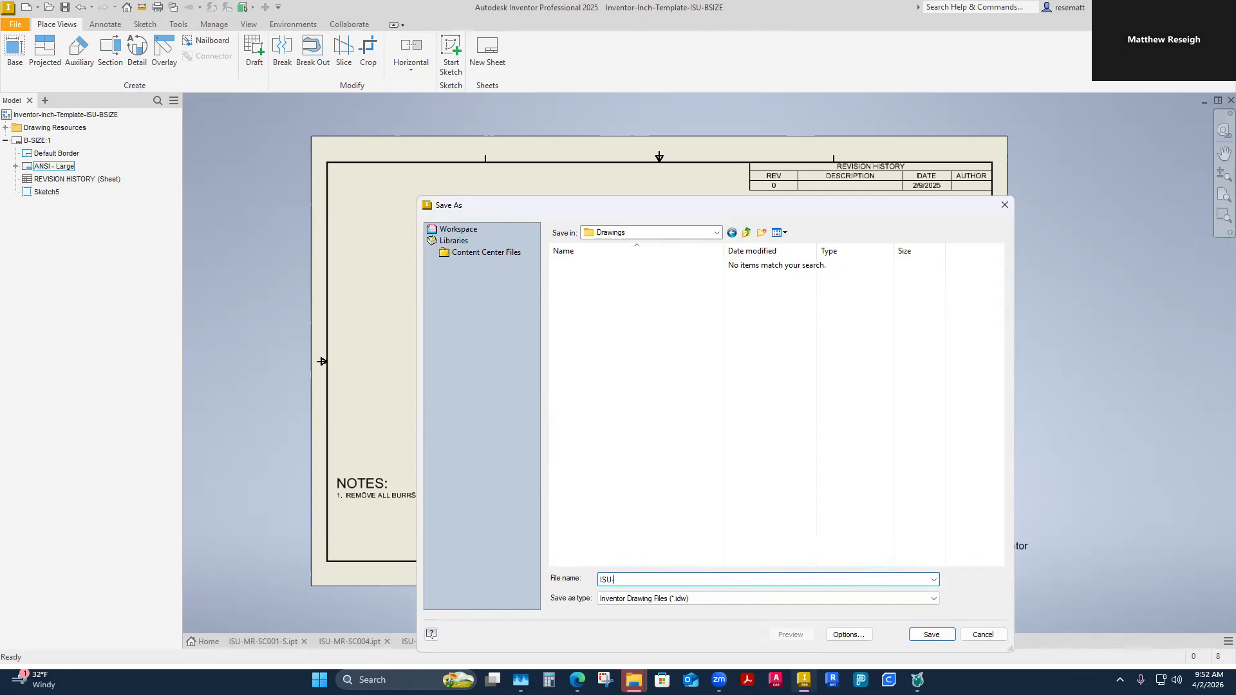
{"action": "type", "text": "-MR-SC100"}
{"action": "left_click", "coordinate": [931, 634]}
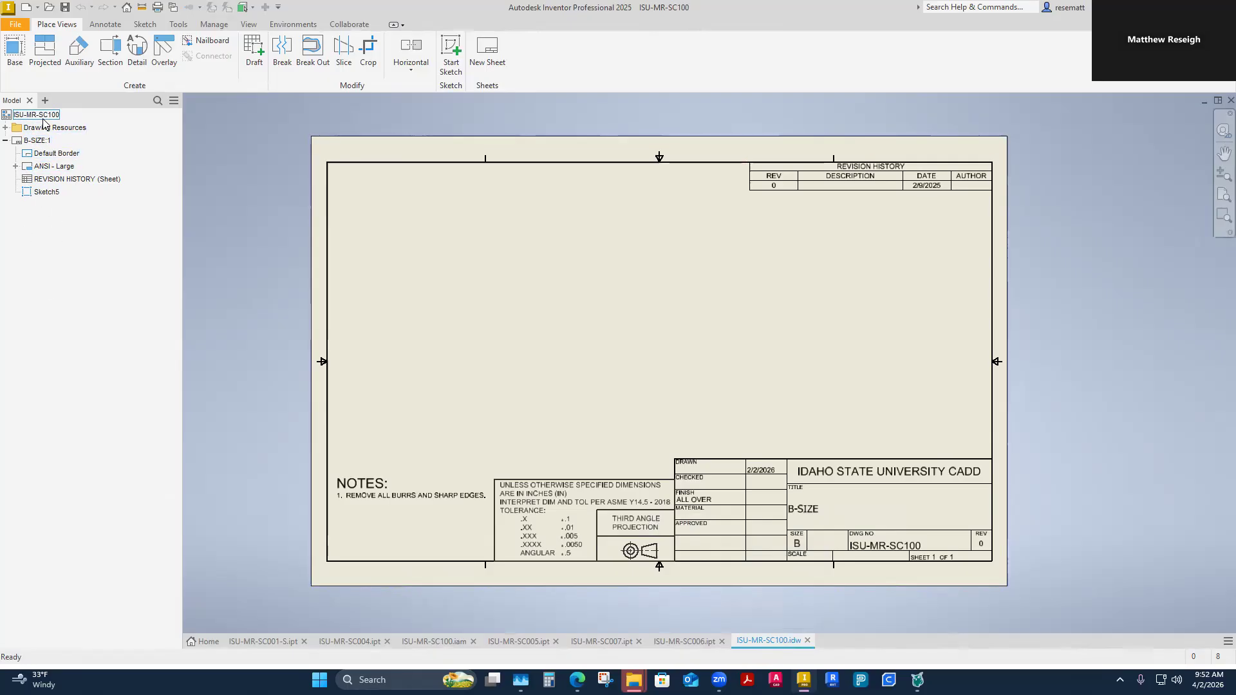
Step: Copy the B-SIZE:1 sheet and paste nine copies of it into the drawing
{"action": "left_click", "coordinate": [5, 140]}
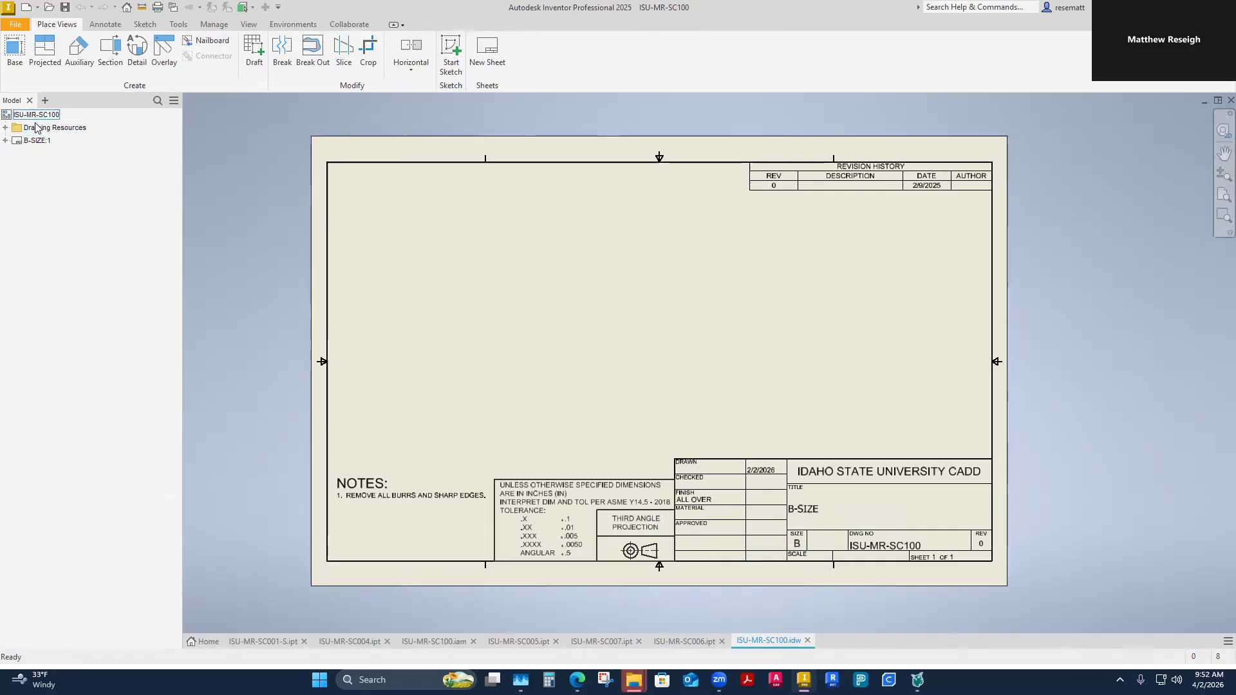
{"action": "right_click", "coordinate": [37, 140]}
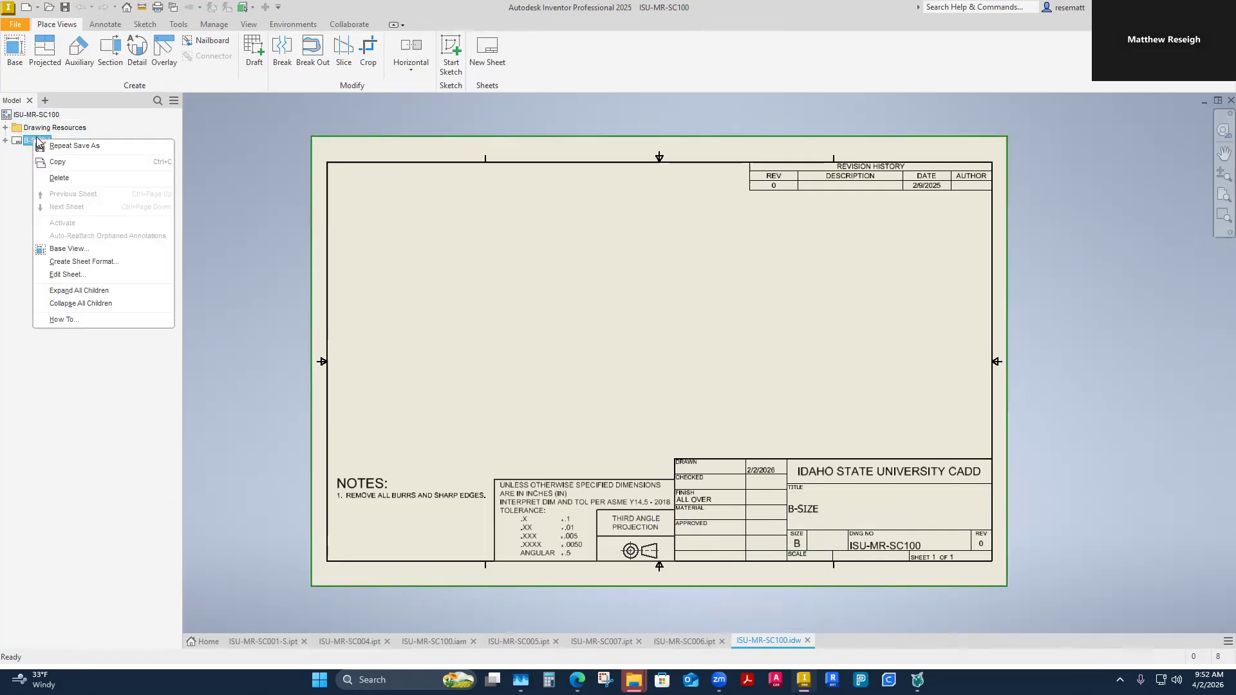
{"action": "left_click", "coordinate": [40, 163]}
{"action": "right_click", "coordinate": [53, 269]}
{"action": "left_click", "coordinate": [82, 300]}
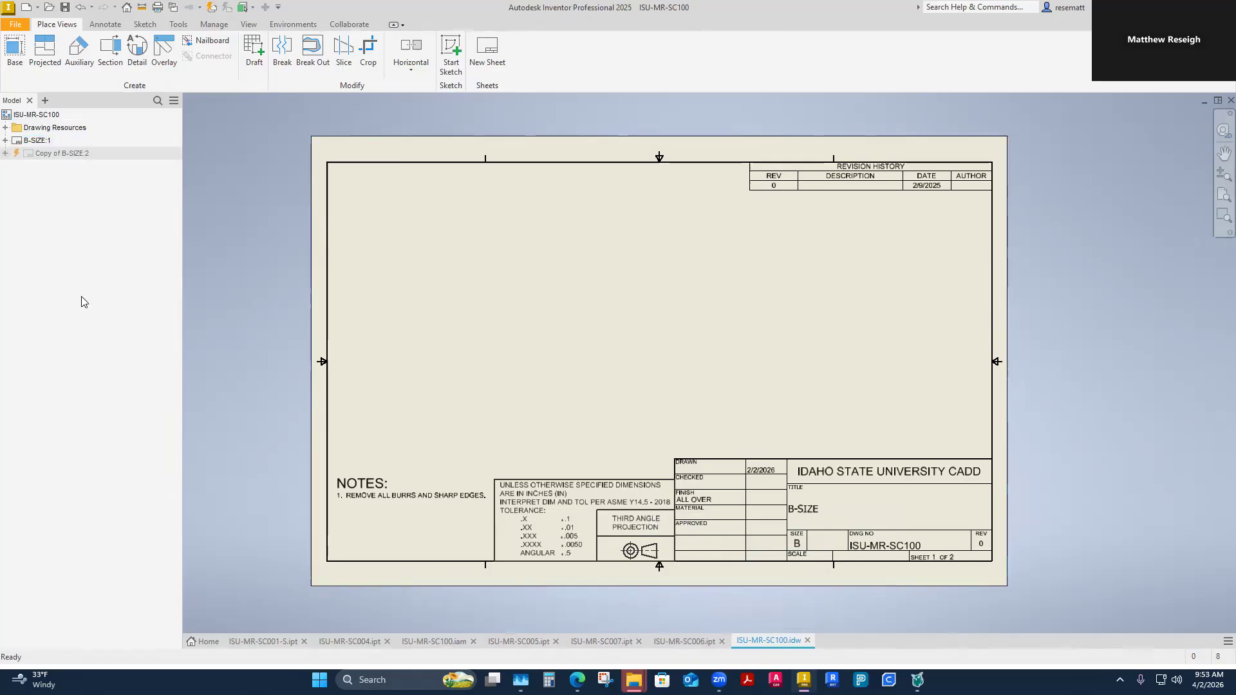
{"action": "right_click", "coordinate": [58, 250]}
{"action": "left_click", "coordinate": [81, 280]}
{"action": "right_click", "coordinate": [63, 265]}
{"action": "left_click", "coordinate": [81, 295]}
{"action": "right_click", "coordinate": [83, 263]}
{"action": "left_click", "coordinate": [100, 299]}
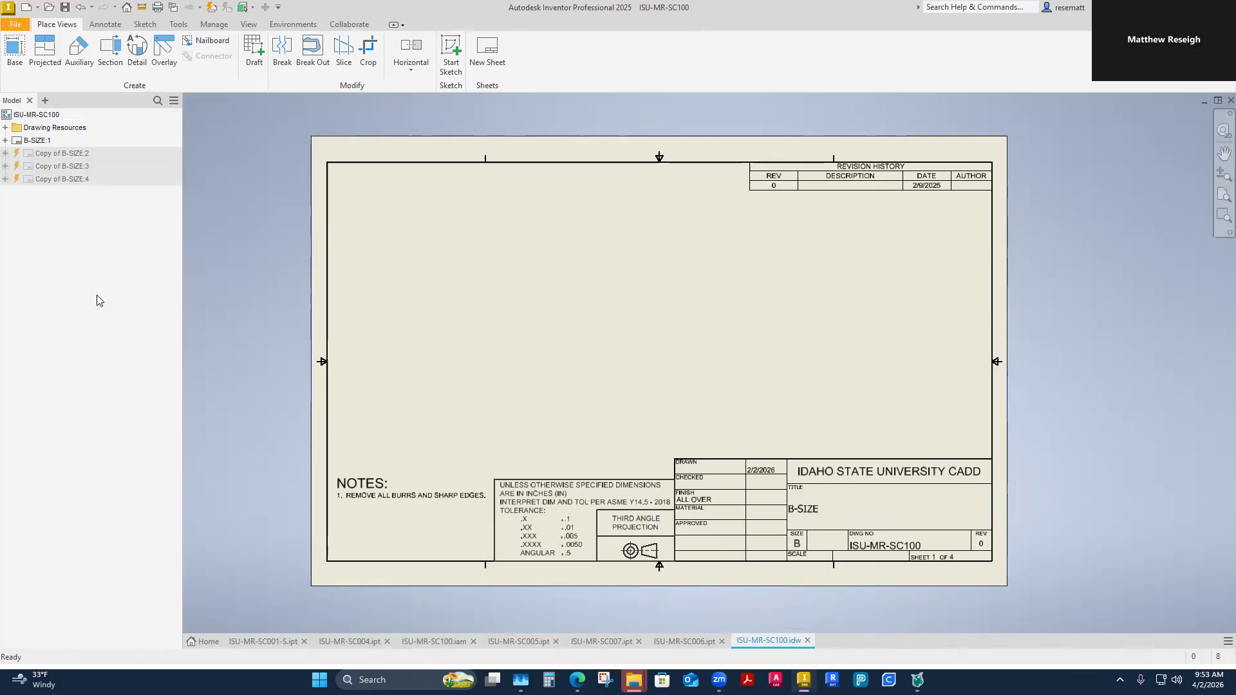
{"action": "right_click", "coordinate": [59, 260]}
{"action": "left_click", "coordinate": [83, 294]}
{"action": "right_click", "coordinate": [52, 260]}
{"action": "left_click", "coordinate": [79, 297]}
{"action": "right_click", "coordinate": [54, 260]}
{"action": "left_click", "coordinate": [77, 294]}
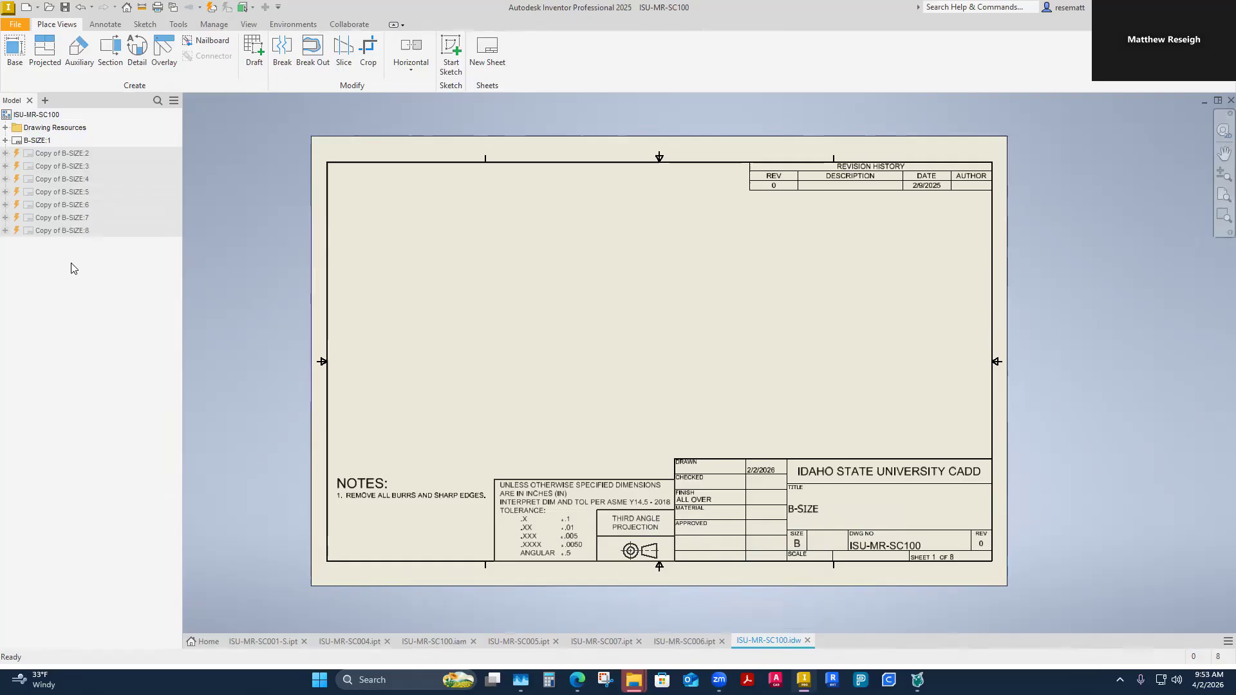
{"action": "right_click", "coordinate": [71, 269]}
{"action": "left_click", "coordinate": [92, 298]}
{"action": "right_click", "coordinate": [35, 303]}
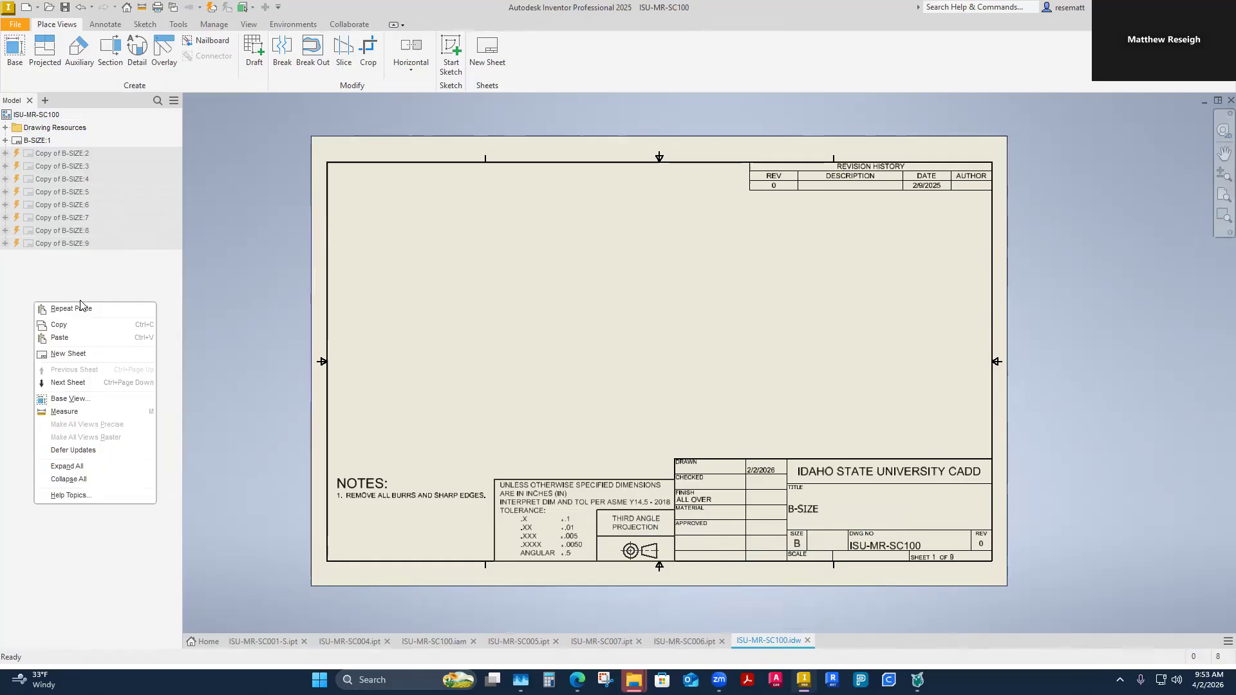
{"action": "left_click", "coordinate": [71, 337]}
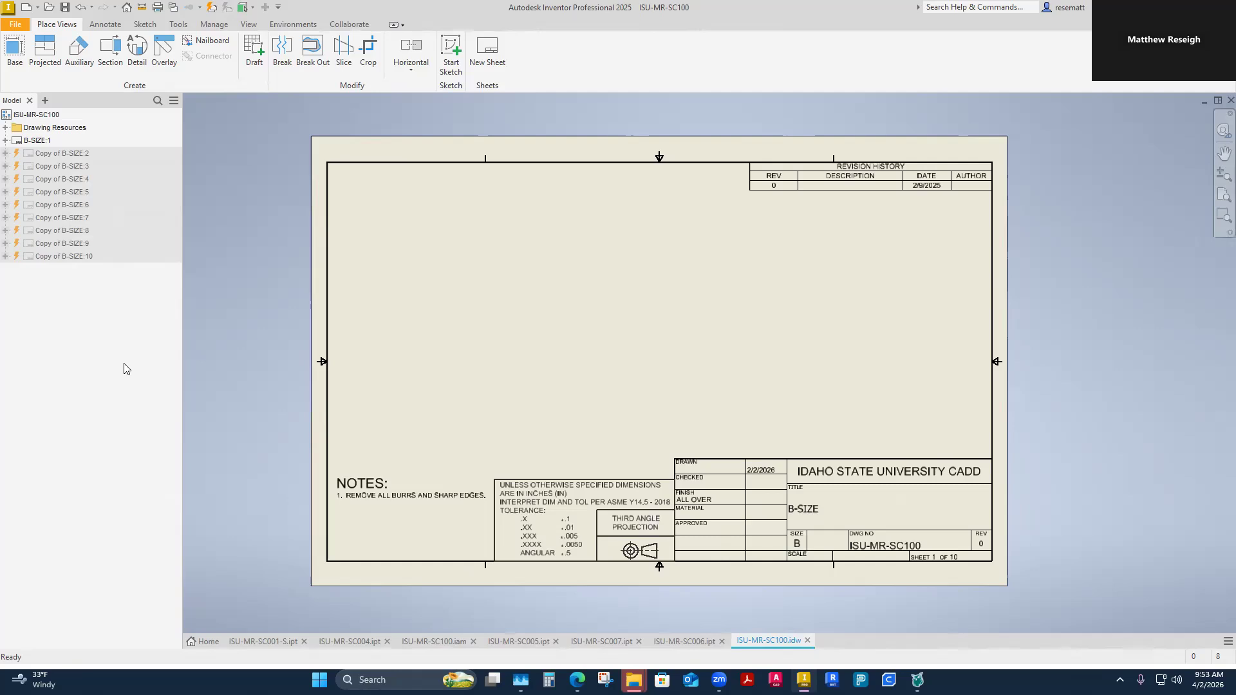
Step: Start a base view on the B-SIZE:1 sheet with the ISU-MR-SC100.iam assembly as its source file
{"action": "left_click", "coordinate": [35, 141]}
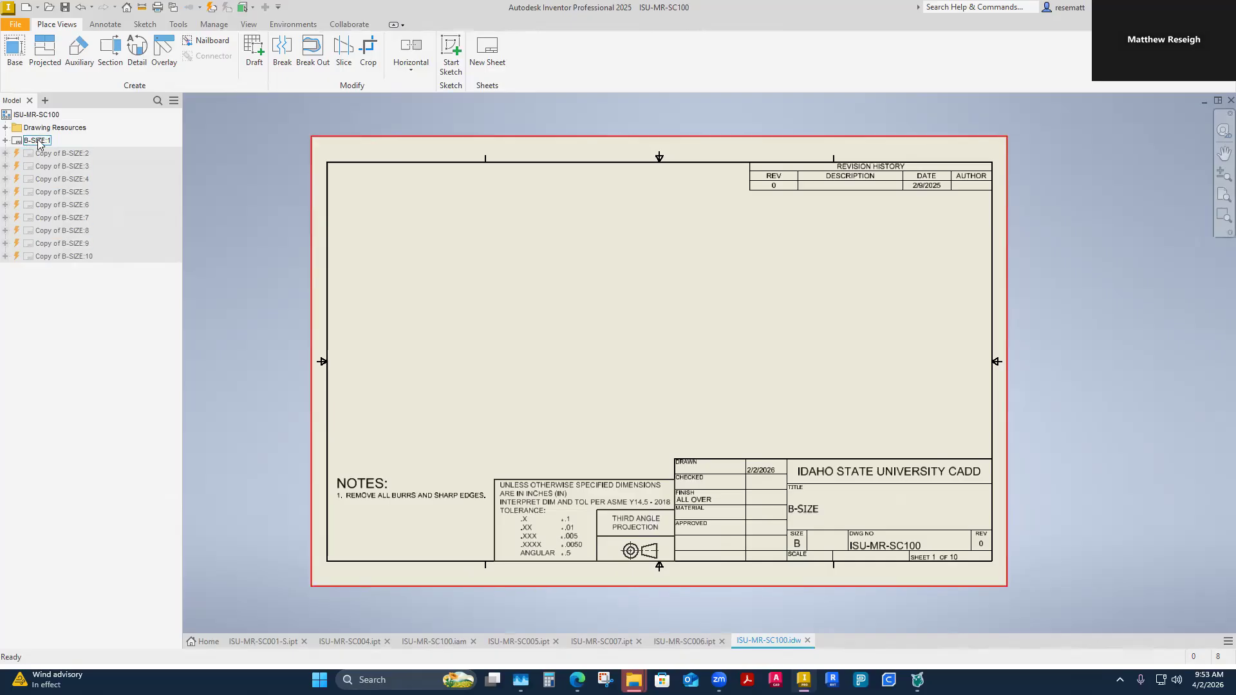
{"action": "left_click", "coordinate": [37, 141]}
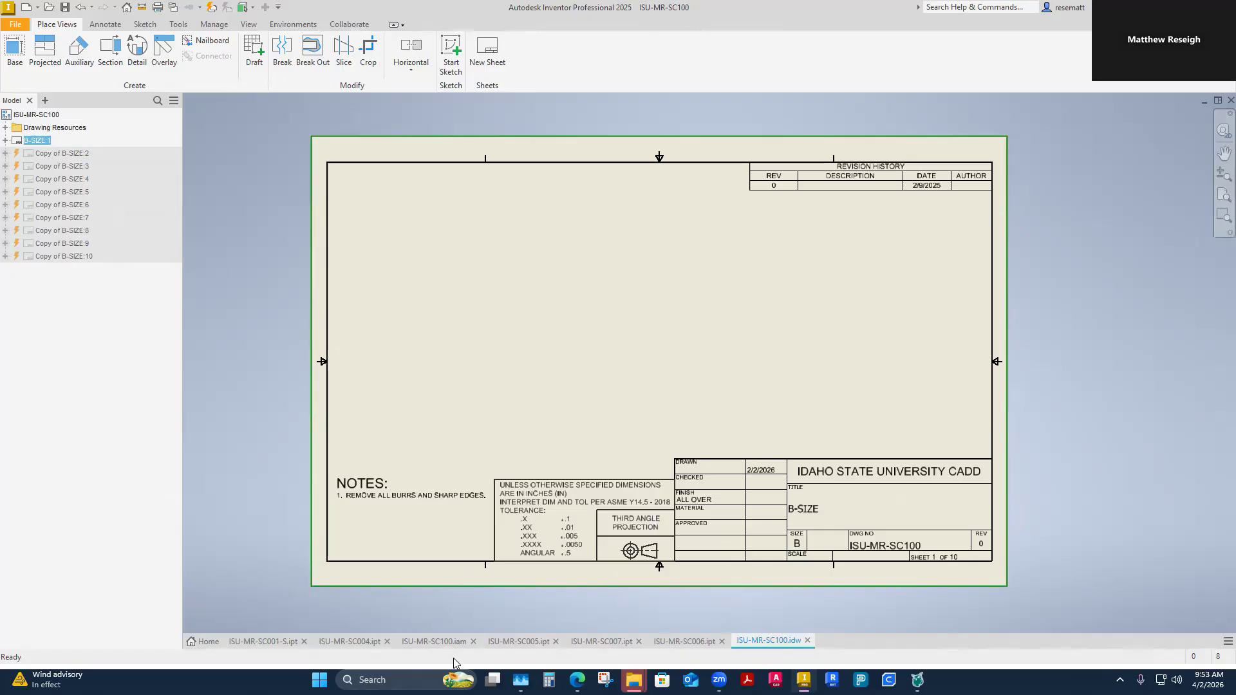
{"action": "left_click", "coordinate": [438, 641]}
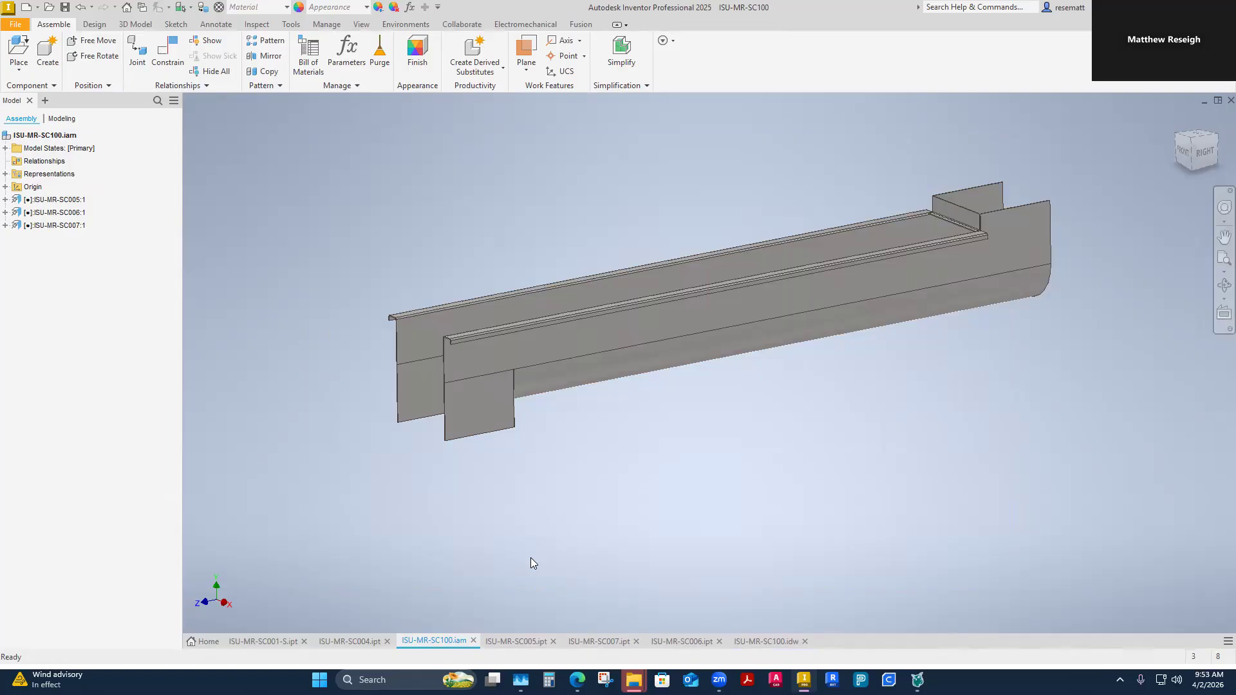
{"action": "left_click", "coordinate": [759, 642]}
{"action": "right_click", "coordinate": [520, 334]}
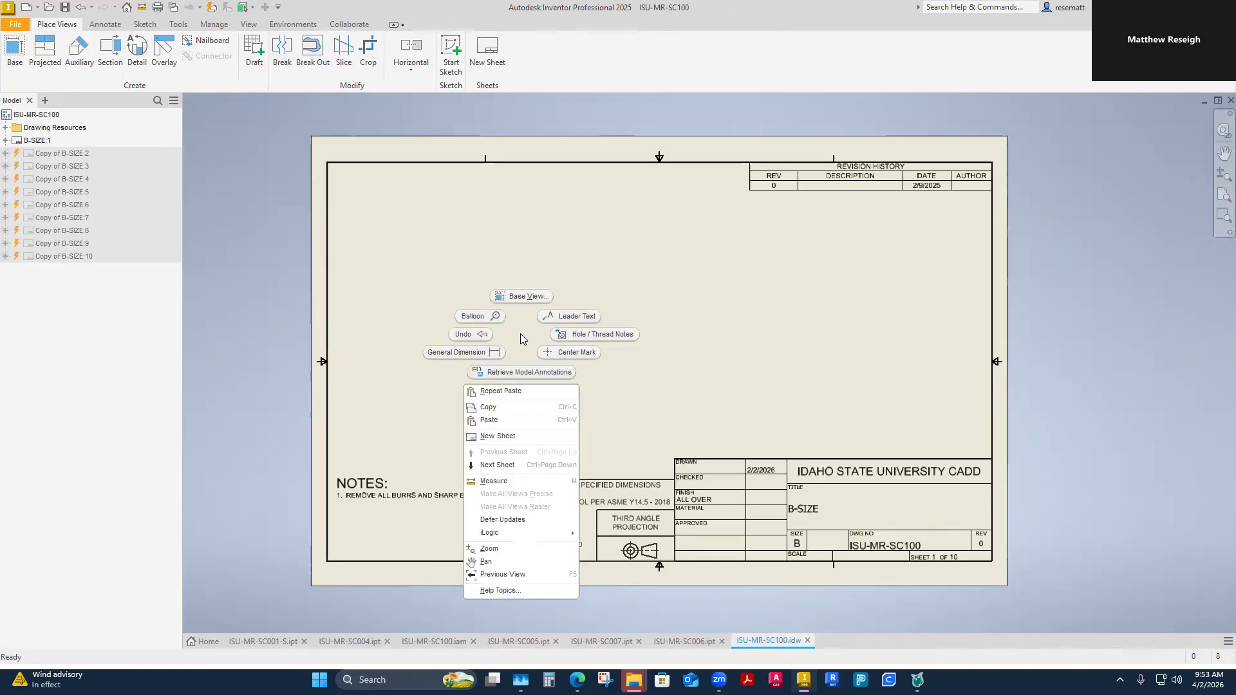
{"action": "left_click", "coordinate": [524, 297]}
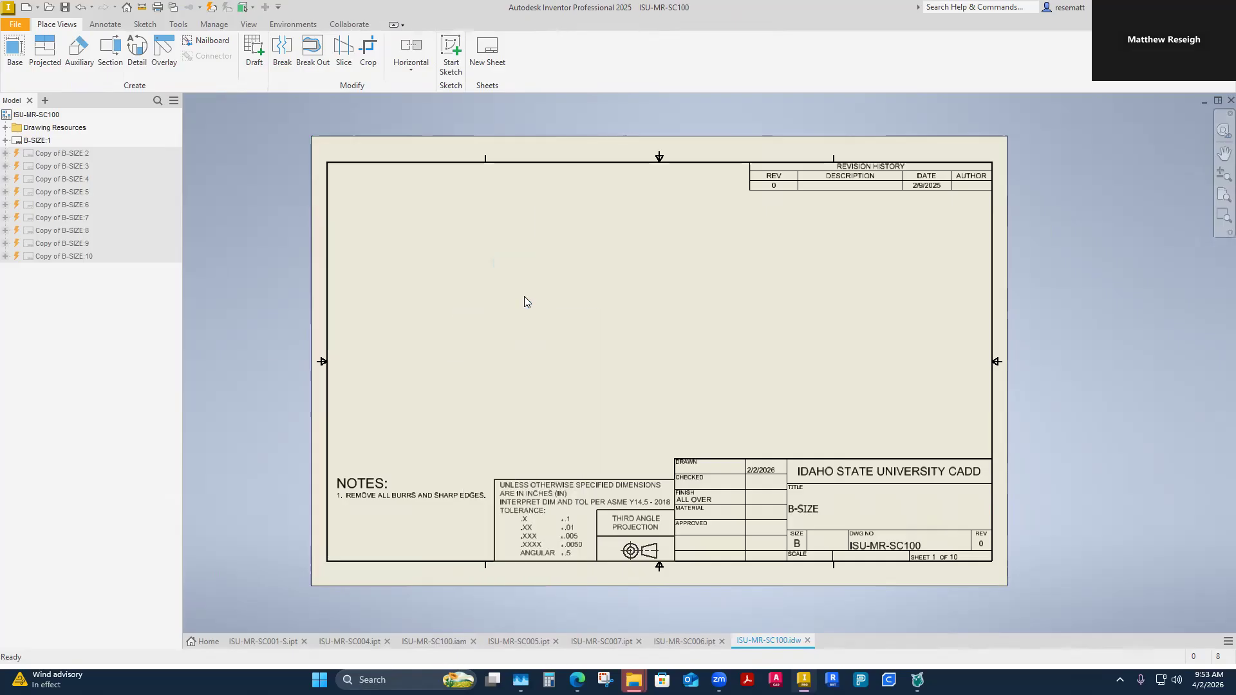
{"action": "left_click", "coordinate": [470, 191]}
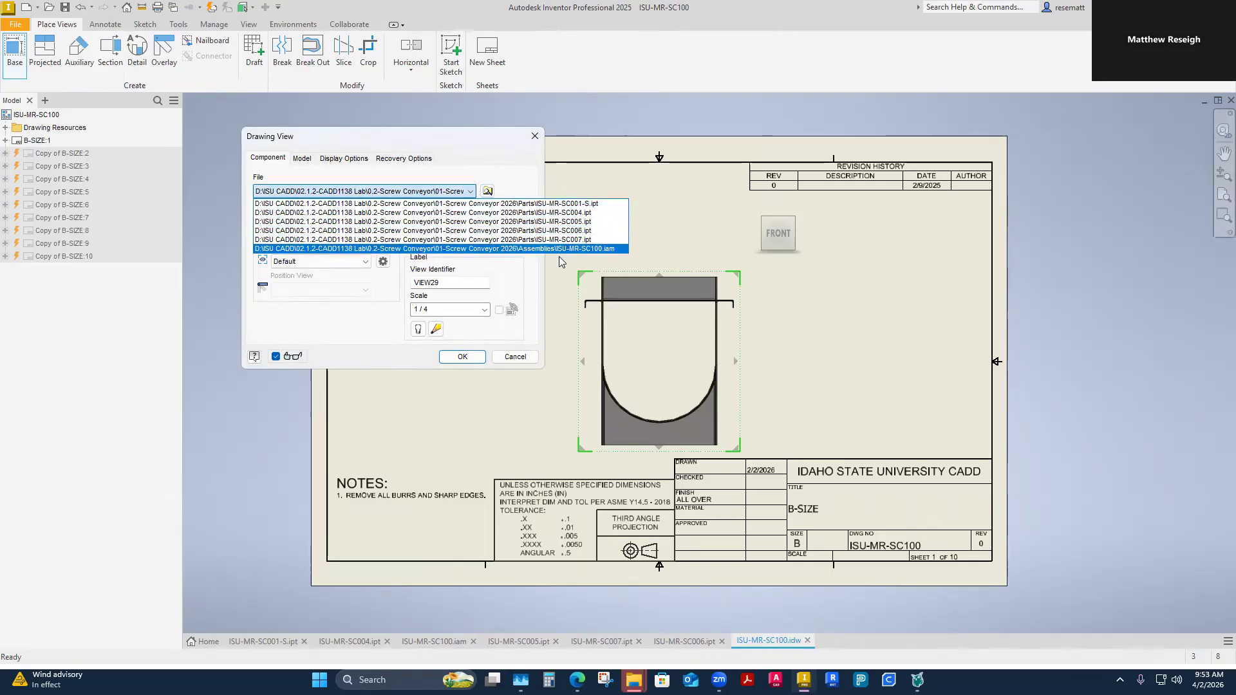
{"action": "left_click", "coordinate": [510, 249]}
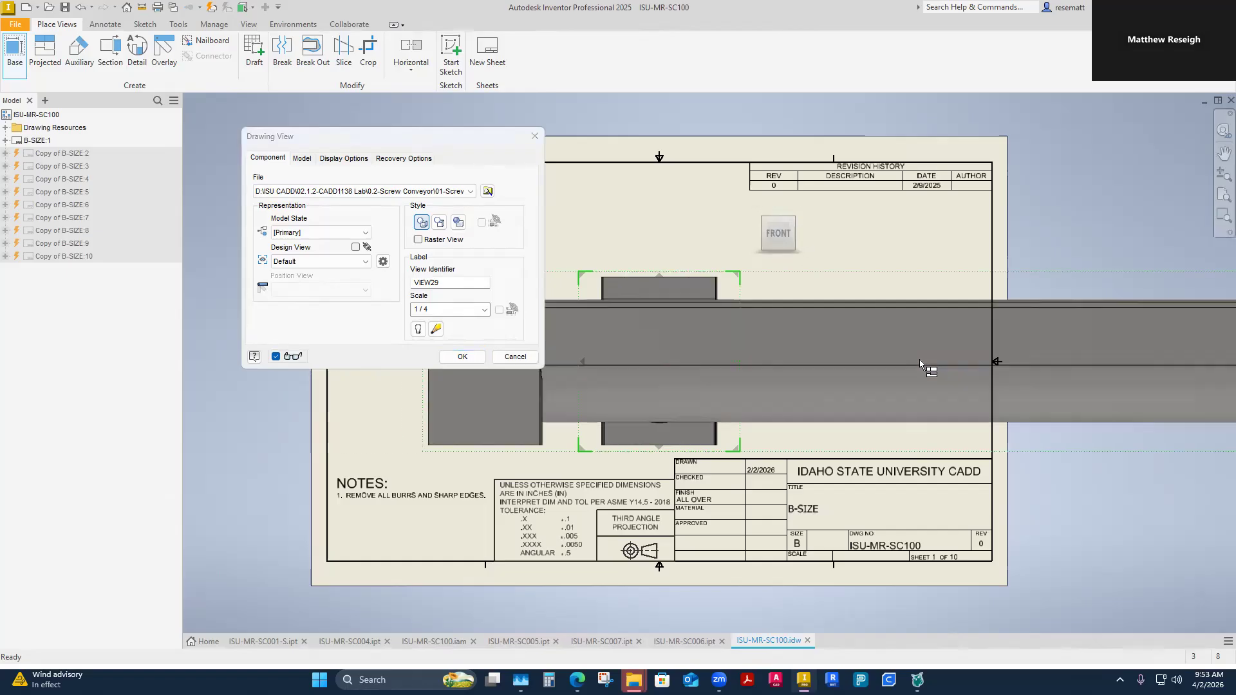
Step: Turn on the view label and add a projected side view and an isometric view of the assembly
{"action": "scroll", "coordinate": [531, 430], "scroll_direction": "down", "scroll_amount": 5}
{"action": "scroll", "coordinate": [531, 429], "scroll_direction": "up", "scroll_amount": 5}
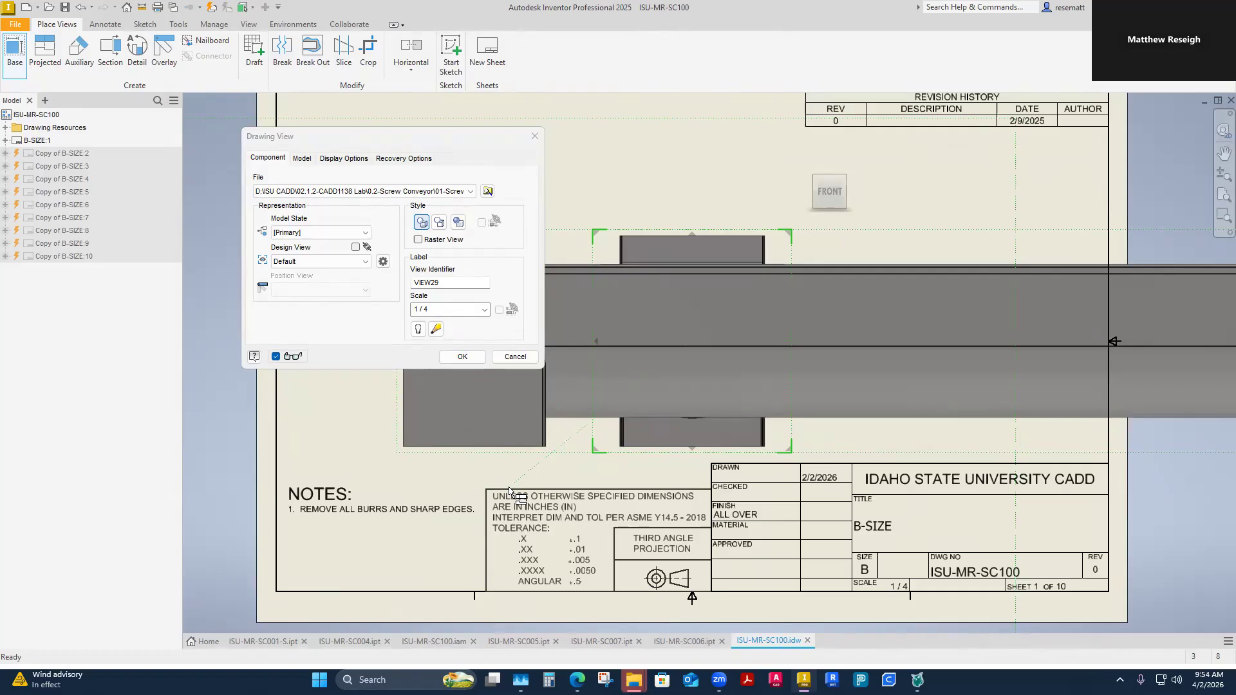
{"action": "left_click", "coordinate": [417, 329]}
{"action": "scroll", "coordinate": [390, 422], "scroll_direction": "down", "scroll_amount": 5}
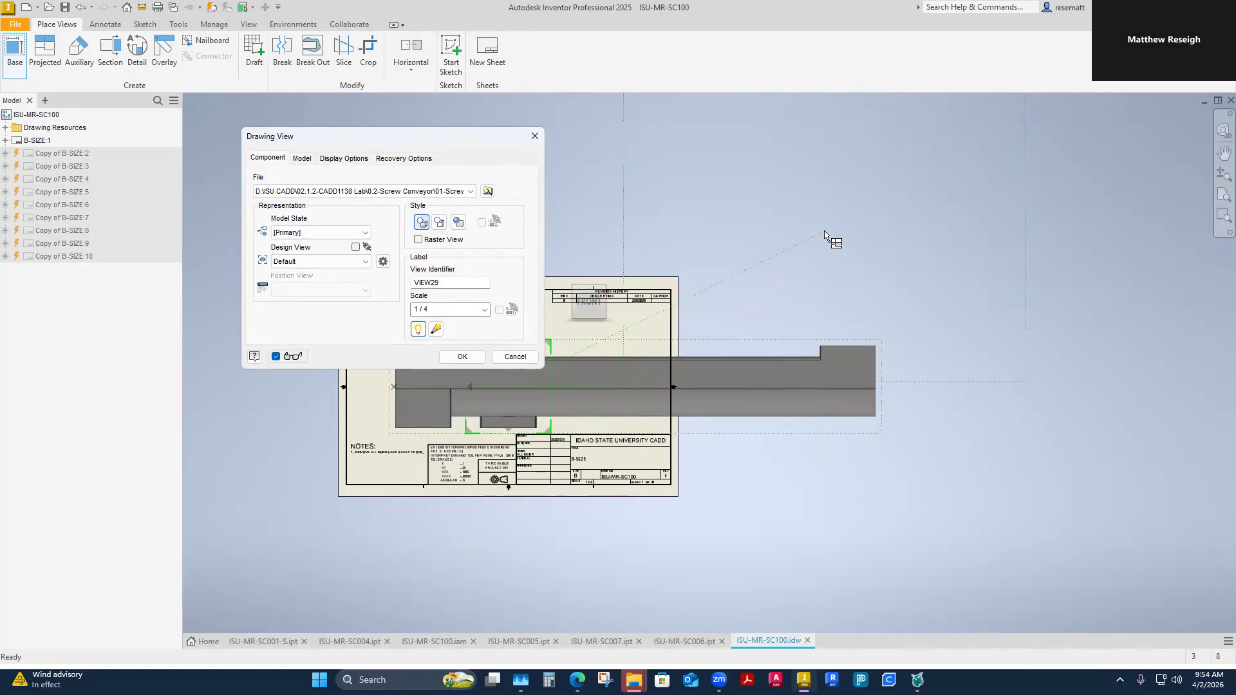
{"action": "left_click", "coordinate": [828, 203]}
{"action": "scroll", "coordinate": [935, 398], "scroll_direction": "down", "scroll_amount": 4}
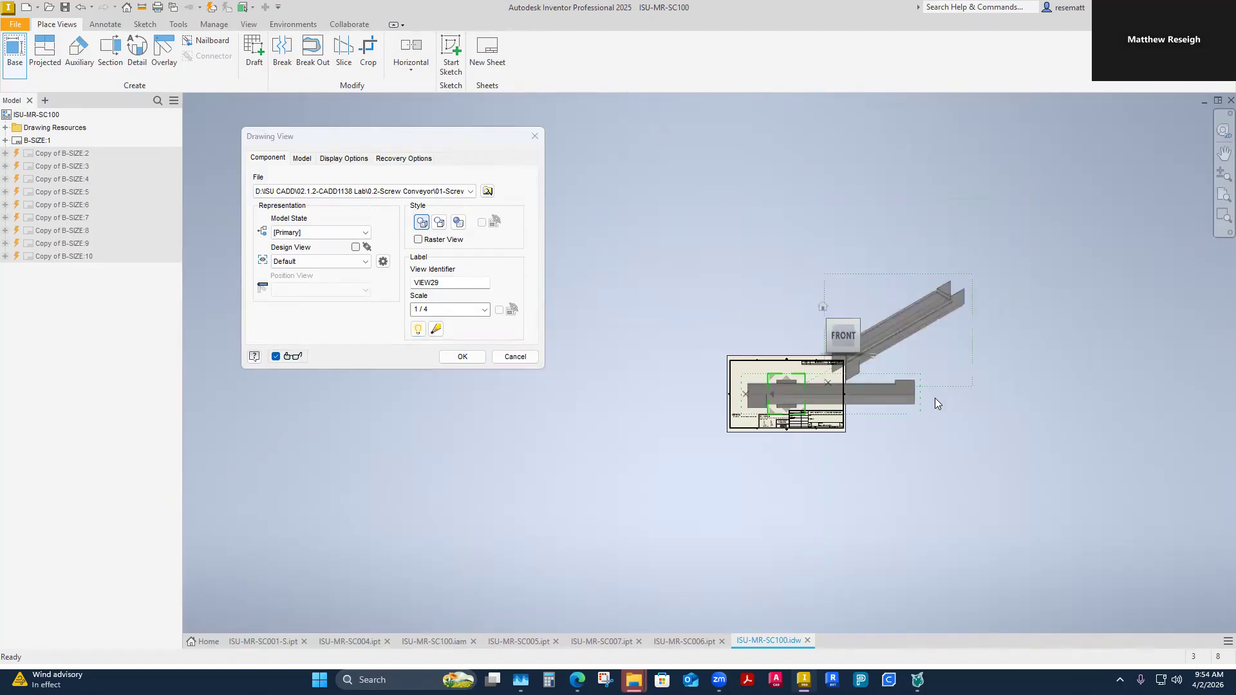
{"action": "scroll", "coordinate": [934, 399], "scroll_direction": "up", "scroll_amount": 5}
{"action": "scroll", "coordinate": [929, 400], "scroll_direction": "down", "scroll_amount": 3}
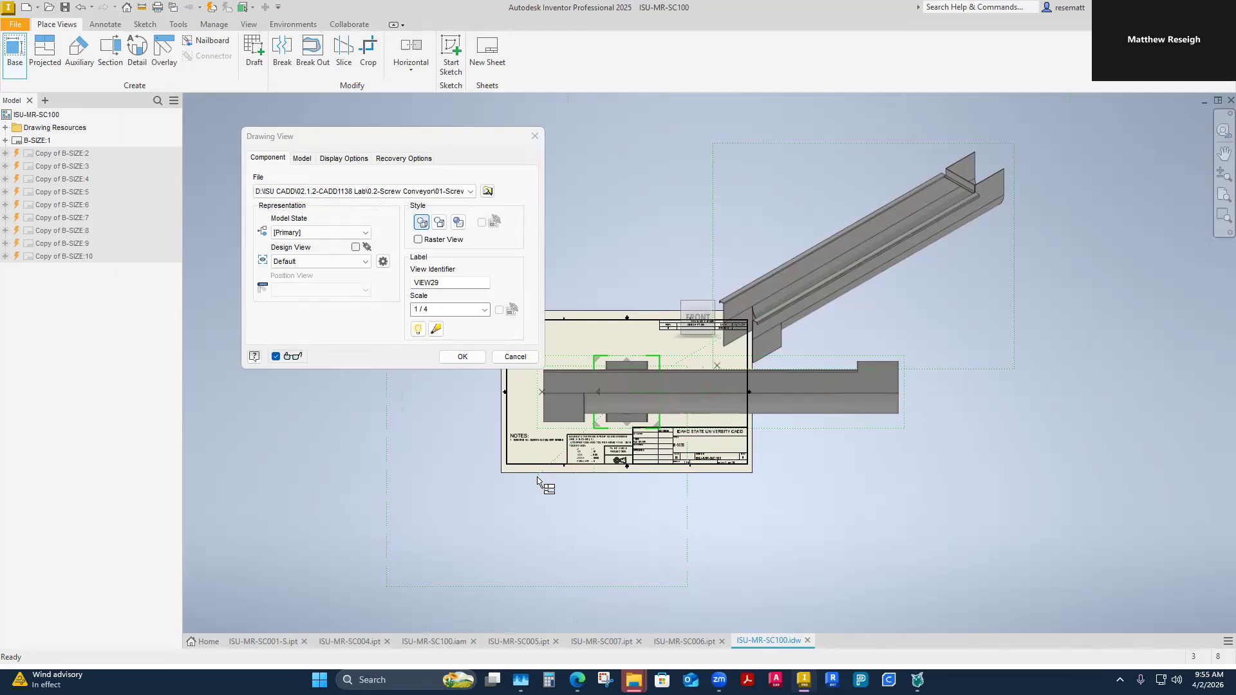
Step: Set the view scale to 1/8 and create the base, side and isometric views
{"action": "left_click", "coordinate": [439, 310]}
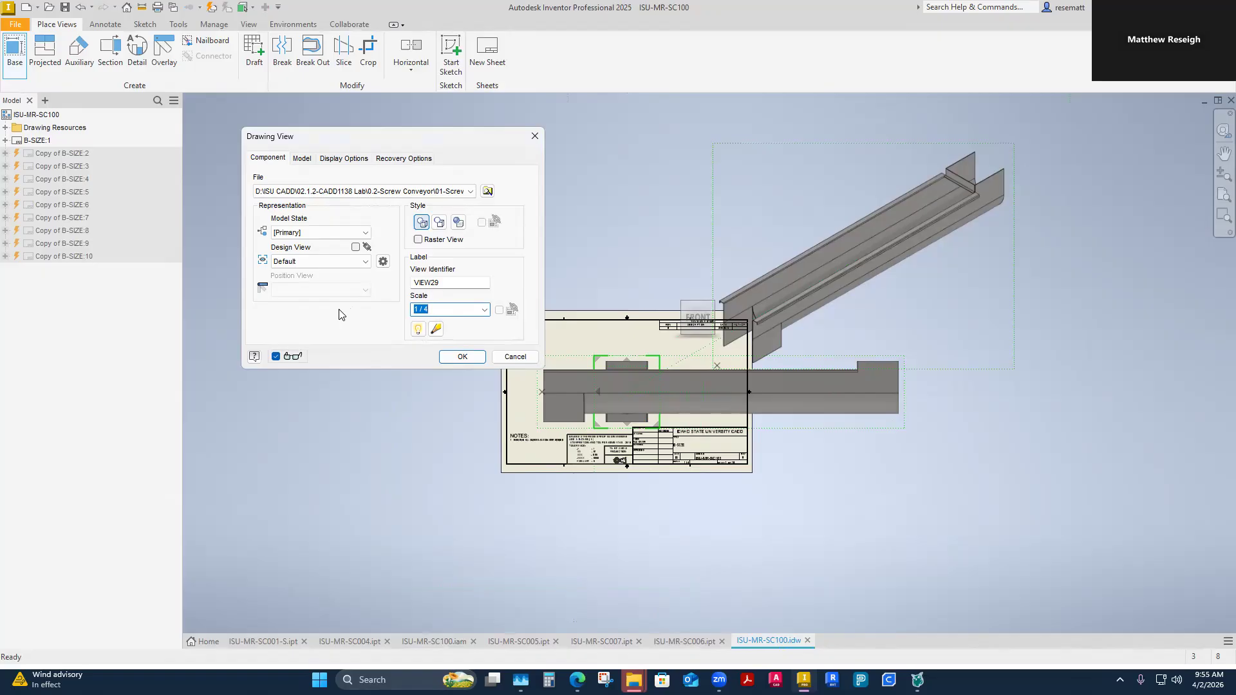
{"action": "type", "text": "1/8"}
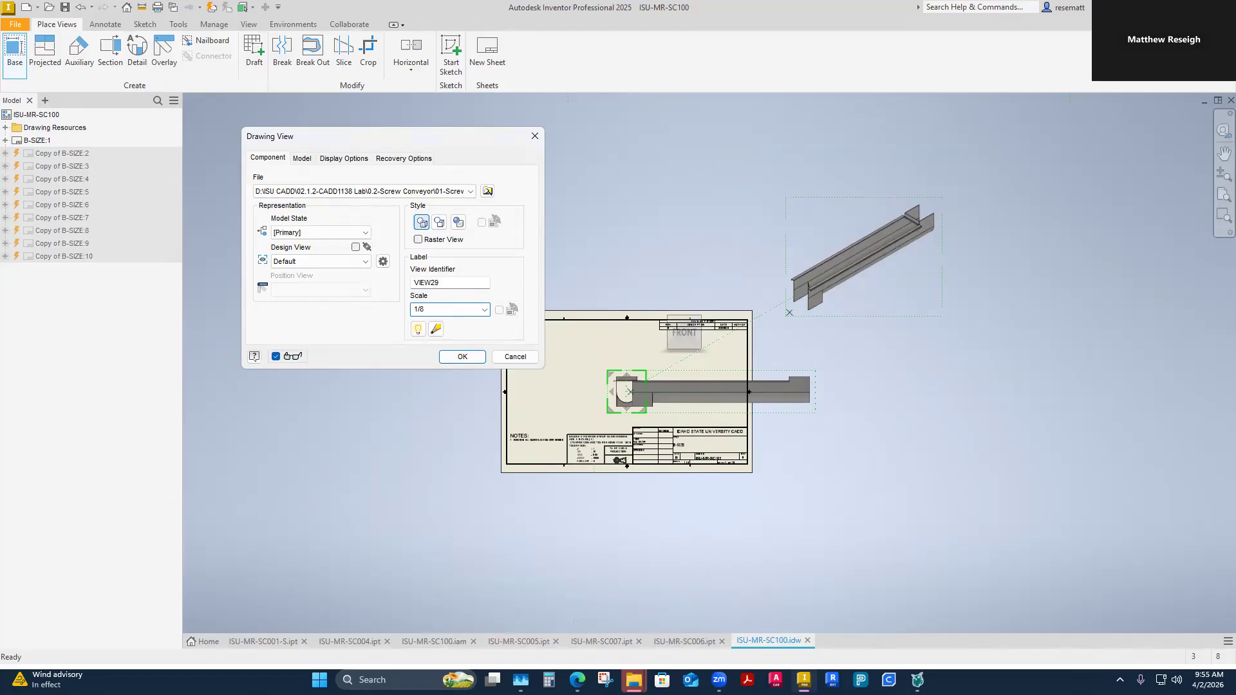
{"action": "left_click", "coordinate": [464, 358]}
{"action": "scroll", "coordinate": [636, 448], "scroll_direction": "down", "scroll_amount": 5}
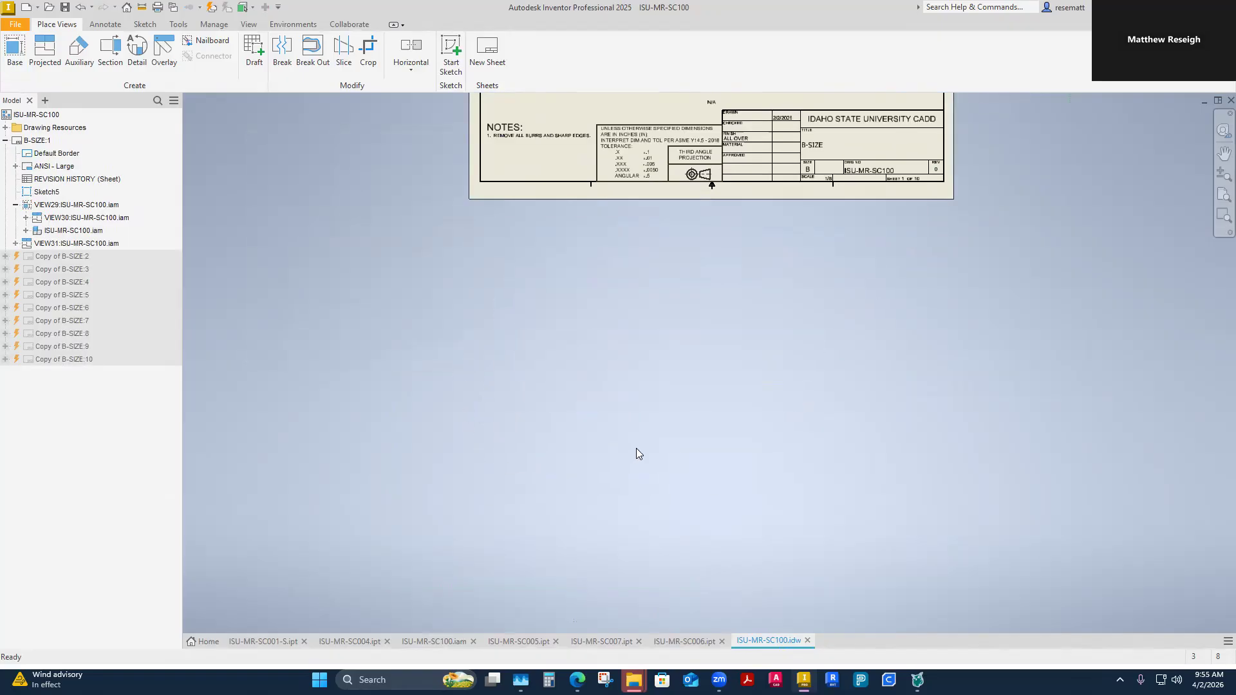
Step: Reposition the side view and the base view so that both sit inside the B-SIZE:1 sheet border above the title block
{"action": "left_click_drag", "start_coordinate": [646, 358], "coordinate": [393, 369]}
{"action": "left_click_drag", "start_coordinate": [798, 409], "coordinate": [592, 411]}
{"action": "scroll", "coordinate": [994, 465], "scroll_direction": "up", "scroll_amount": 5}
{"action": "scroll", "coordinate": [934, 486], "scroll_direction": "down", "scroll_amount": 4}
{"action": "scroll", "coordinate": [939, 493], "scroll_direction": "down", "scroll_amount": 1}
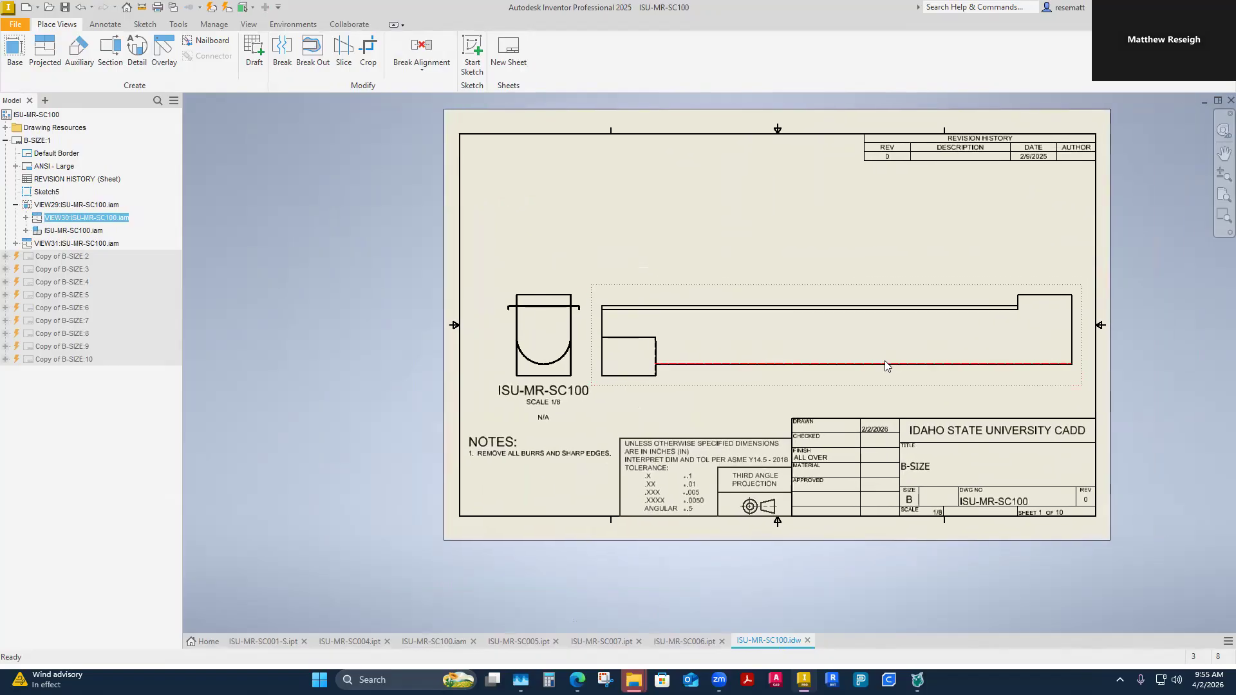
{"action": "scroll", "coordinate": [970, 380], "scroll_direction": "up", "scroll_amount": 1}
{"action": "scroll", "coordinate": [970, 380], "scroll_direction": "down", "scroll_amount": 1}
{"action": "scroll", "coordinate": [639, 363], "scroll_direction": "down", "scroll_amount": 1}
{"action": "left_click_drag", "start_coordinate": [574, 352], "coordinate": [552, 358]}
{"action": "scroll", "coordinate": [632, 532], "scroll_direction": "up", "scroll_amount": 3}
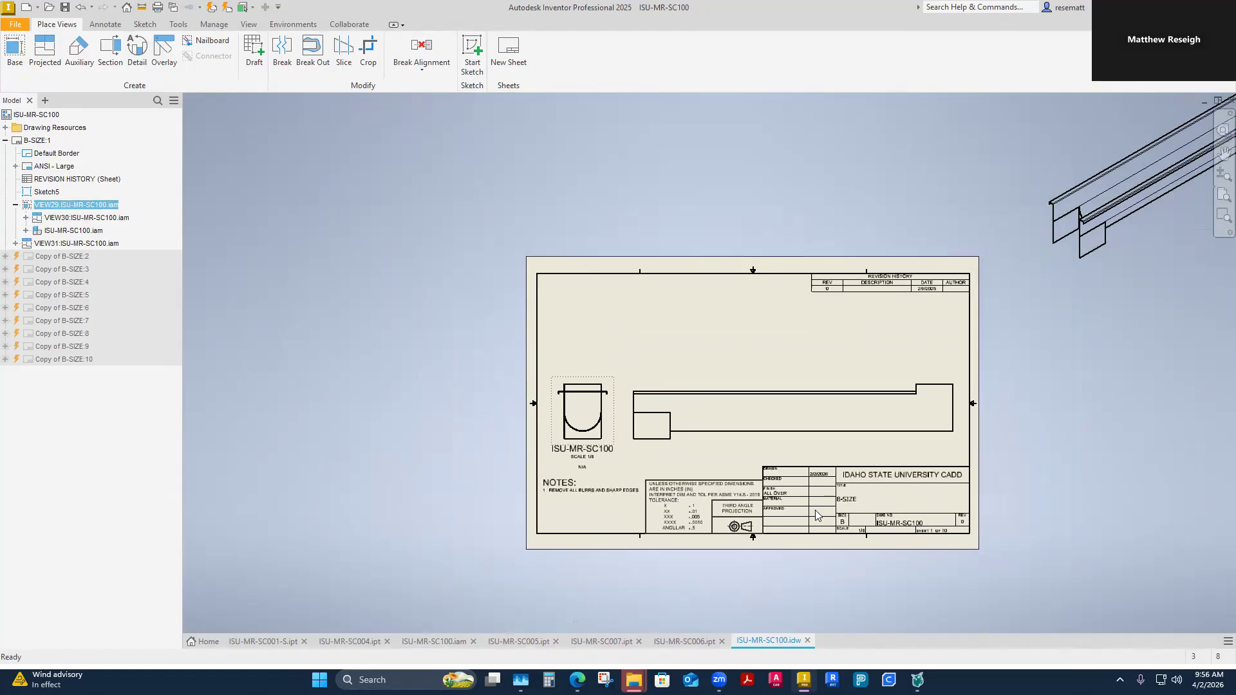
Step: Move the isometric view onto the sheet, above the projected side view
{"action": "left_click_drag", "start_coordinate": [1055, 269], "coordinate": [665, 379]}
{"action": "scroll", "coordinate": [894, 452], "scroll_direction": "down", "scroll_amount": 1}
{"action": "scroll", "coordinate": [715, 387], "scroll_direction": "down", "scroll_amount": 2}
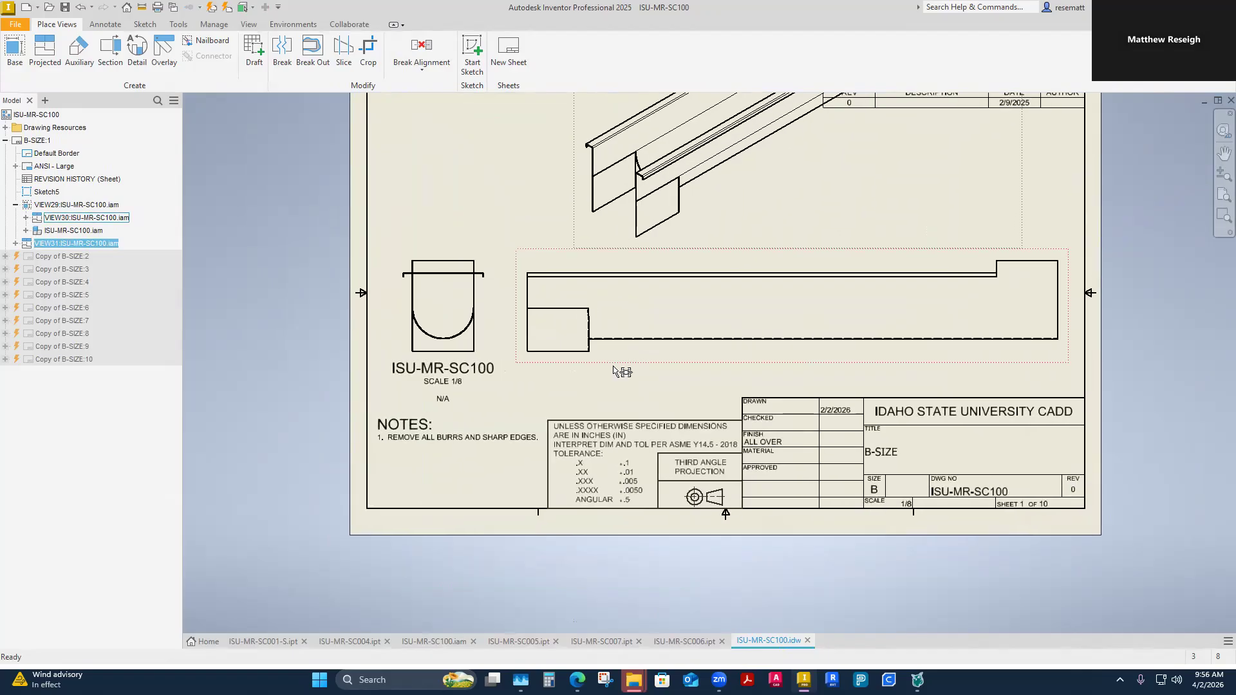
Step: Examine how the base, side and isometric views fit together on the B-SIZE:1 sheet
{"action": "scroll", "coordinate": [615, 371], "scroll_direction": "up", "scroll_amount": 1}
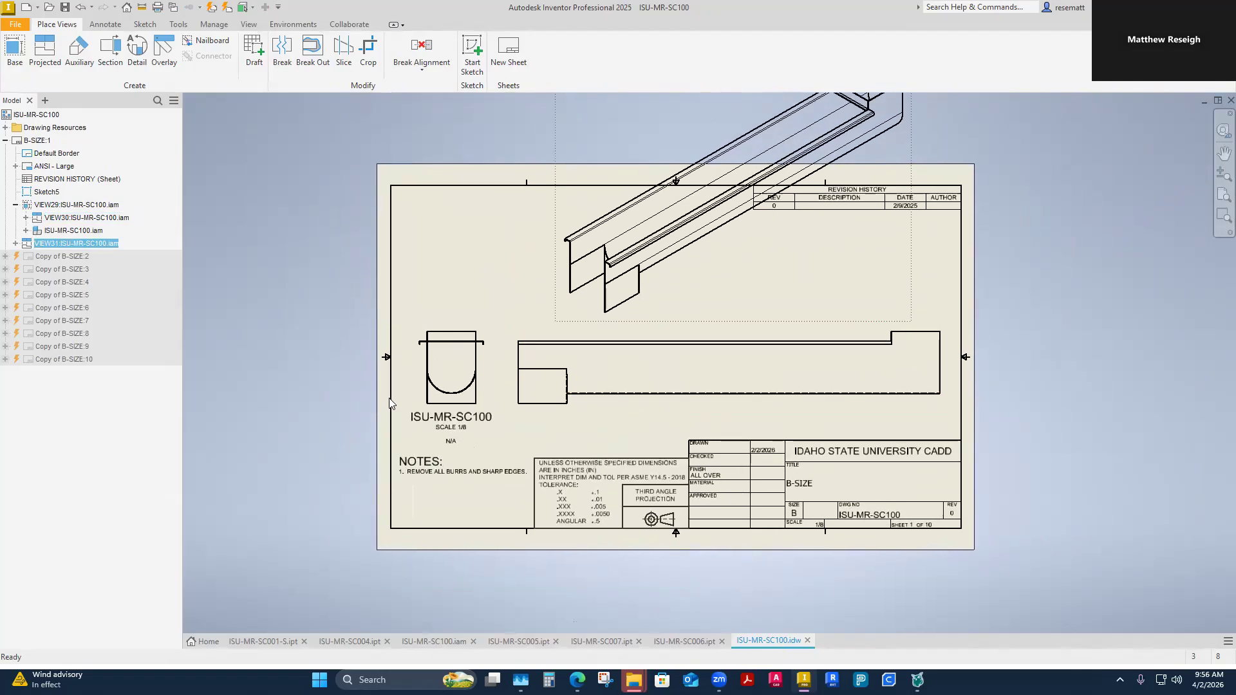
{"action": "scroll", "coordinate": [682, 432], "scroll_direction": "down", "scroll_amount": 1}
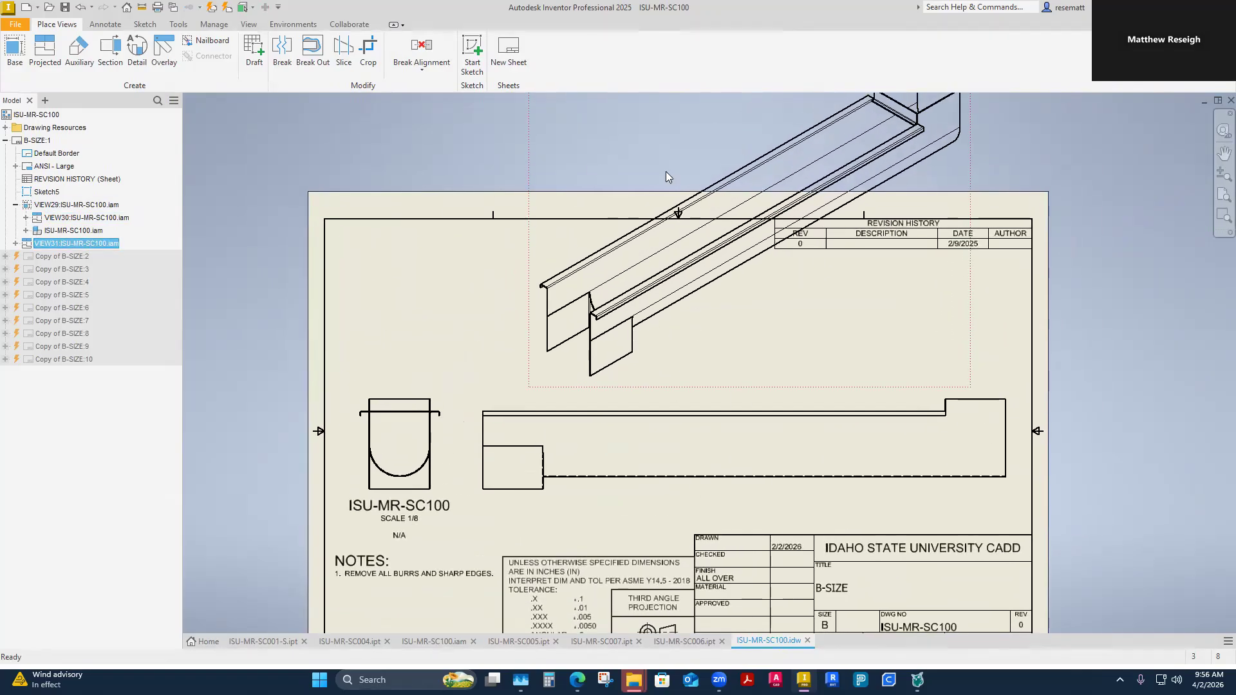
{"action": "scroll", "coordinate": [693, 314], "scroll_direction": "up", "scroll_amount": 1}
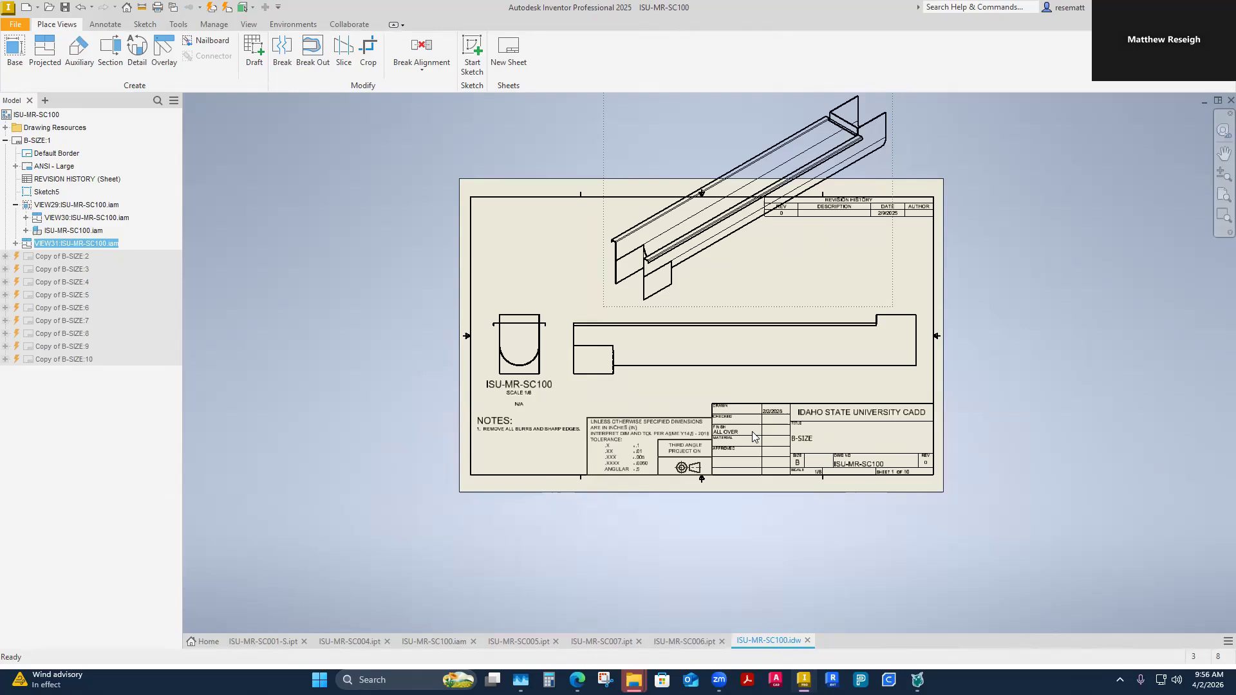
{"action": "scroll", "coordinate": [699, 452], "scroll_direction": "down", "scroll_amount": 1}
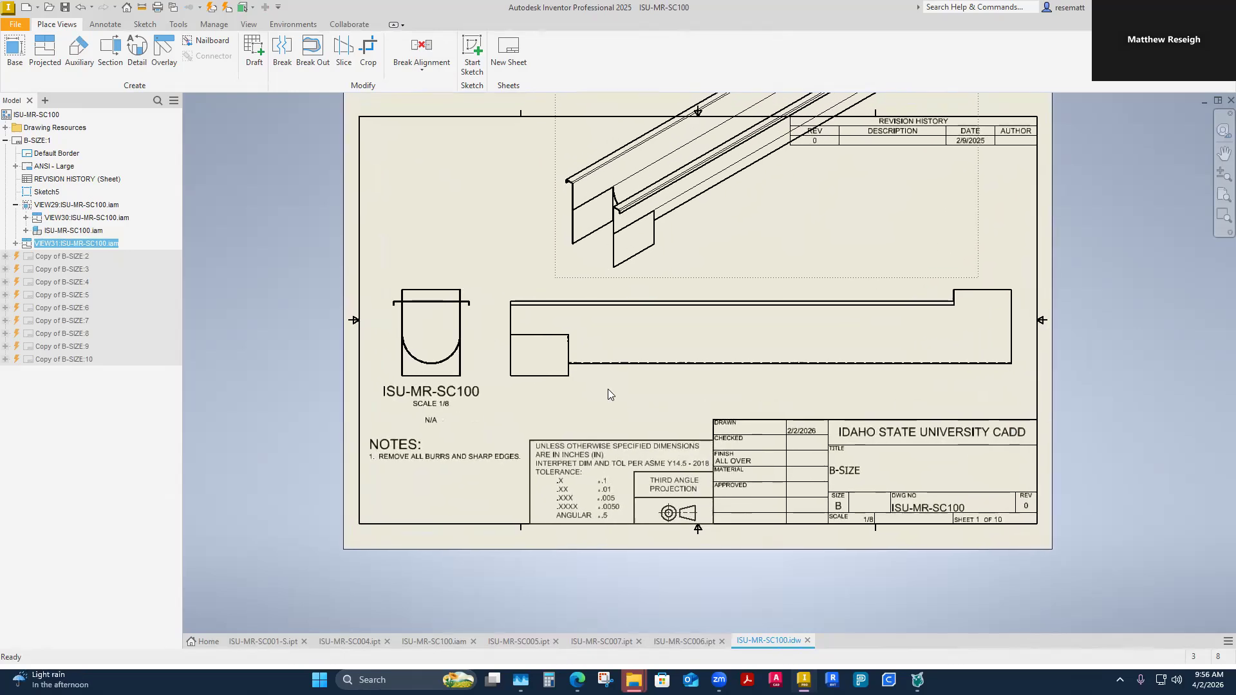
{"action": "scroll", "coordinate": [610, 448], "scroll_direction": "up", "scroll_amount": 1}
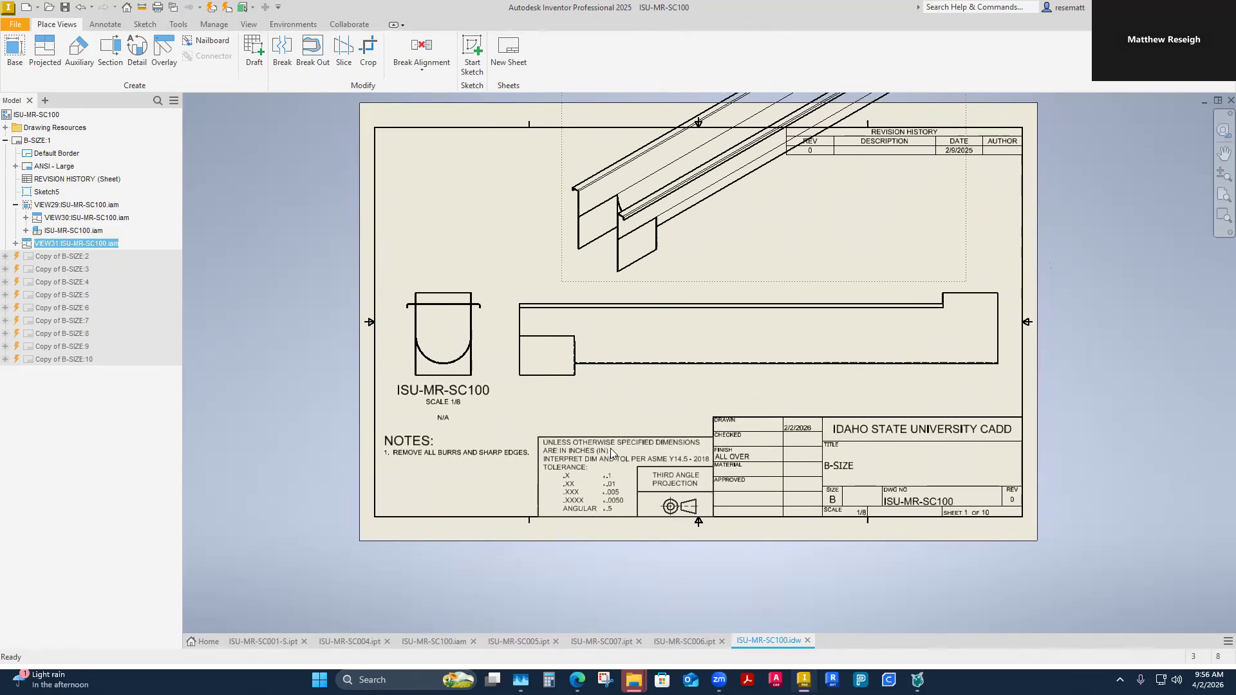
{"action": "scroll", "coordinate": [610, 449], "scroll_direction": "down", "scroll_amount": 1}
{"action": "scroll", "coordinate": [610, 448], "scroll_direction": "down", "scroll_amount": 1}
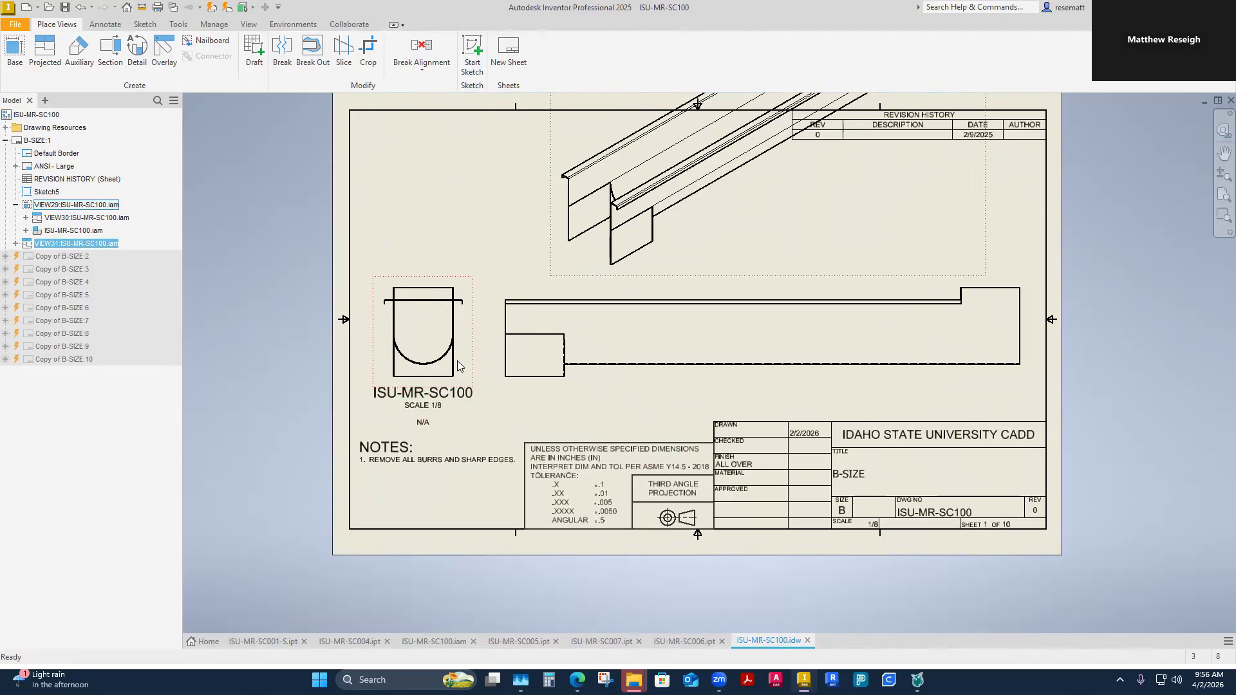
{"action": "scroll", "coordinate": [458, 362], "scroll_direction": "down", "scroll_amount": 2}
{"action": "scroll", "coordinate": [534, 417], "scroll_direction": "up", "scroll_amount": 3}
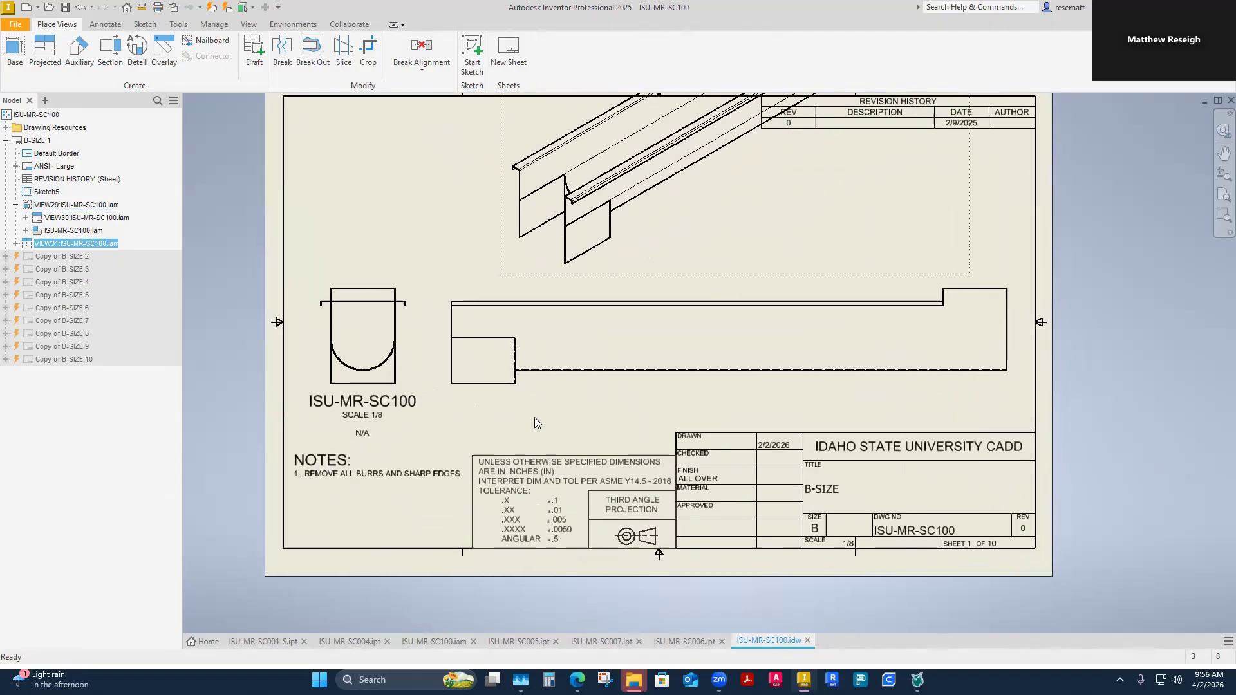
{"action": "scroll", "coordinate": [547, 427], "scroll_direction": "up", "scroll_amount": 1}
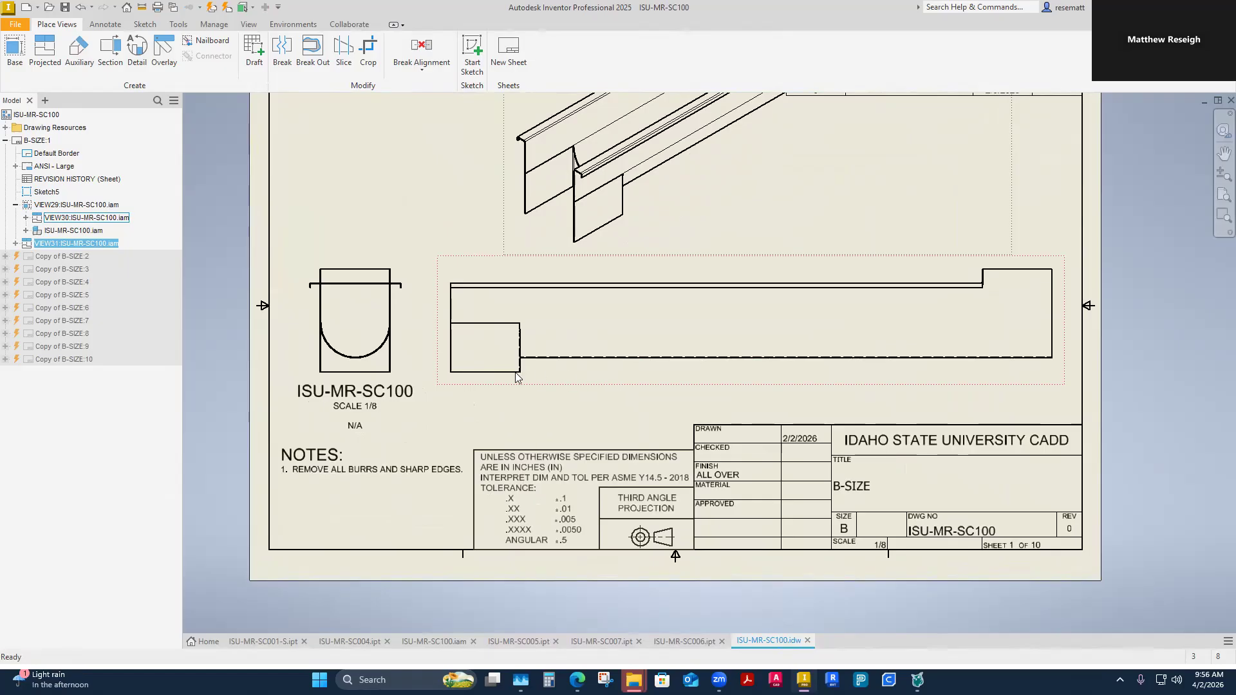
Step: Delete the base and side views, and move the isometric view down inside the sheet border
{"action": "left_click_drag", "start_coordinate": [508, 409], "coordinate": [349, 335]}
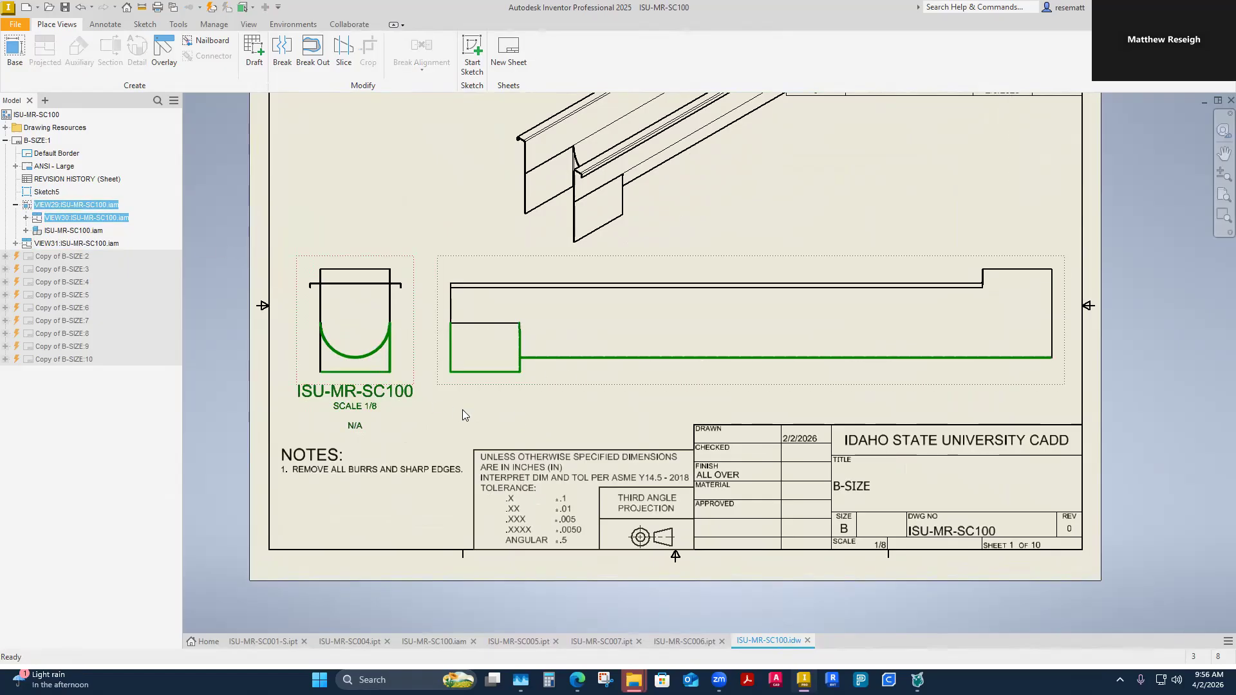
{"action": "key", "text": "Delete"}
{"action": "left_click", "coordinate": [645, 301]}
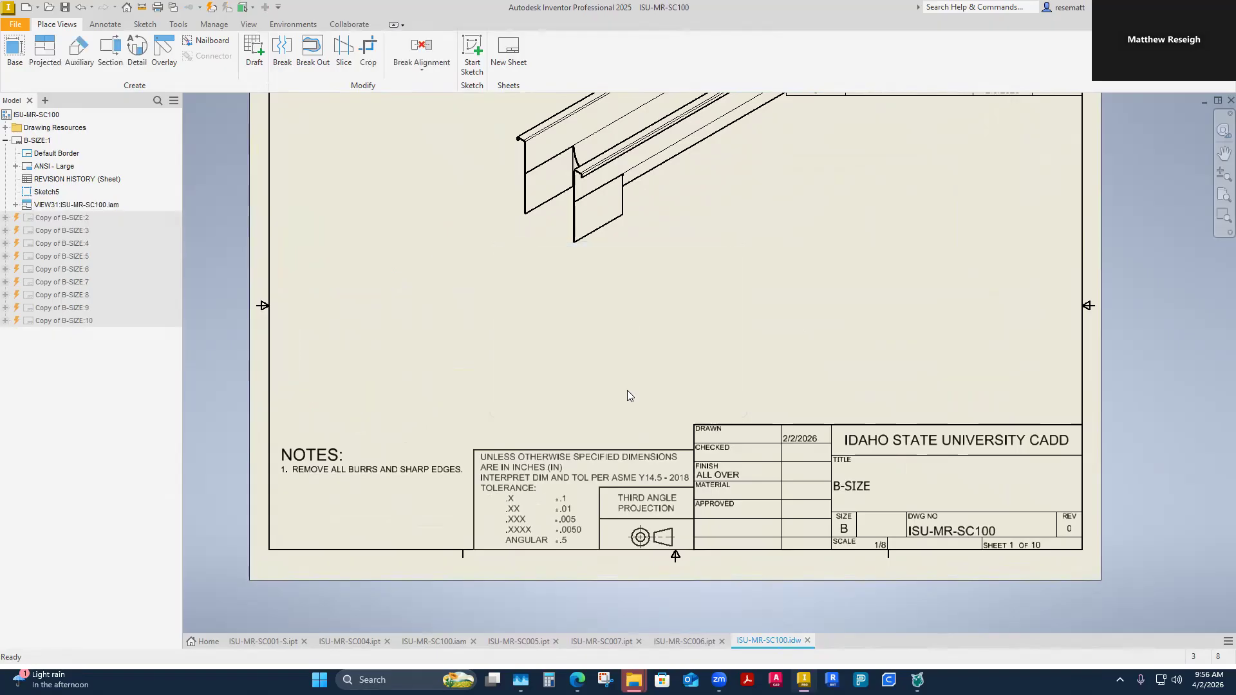
{"action": "scroll", "coordinate": [589, 360], "scroll_direction": "down", "scroll_amount": 5}
{"action": "left_click_drag", "start_coordinate": [593, 399], "coordinate": [595, 402]}
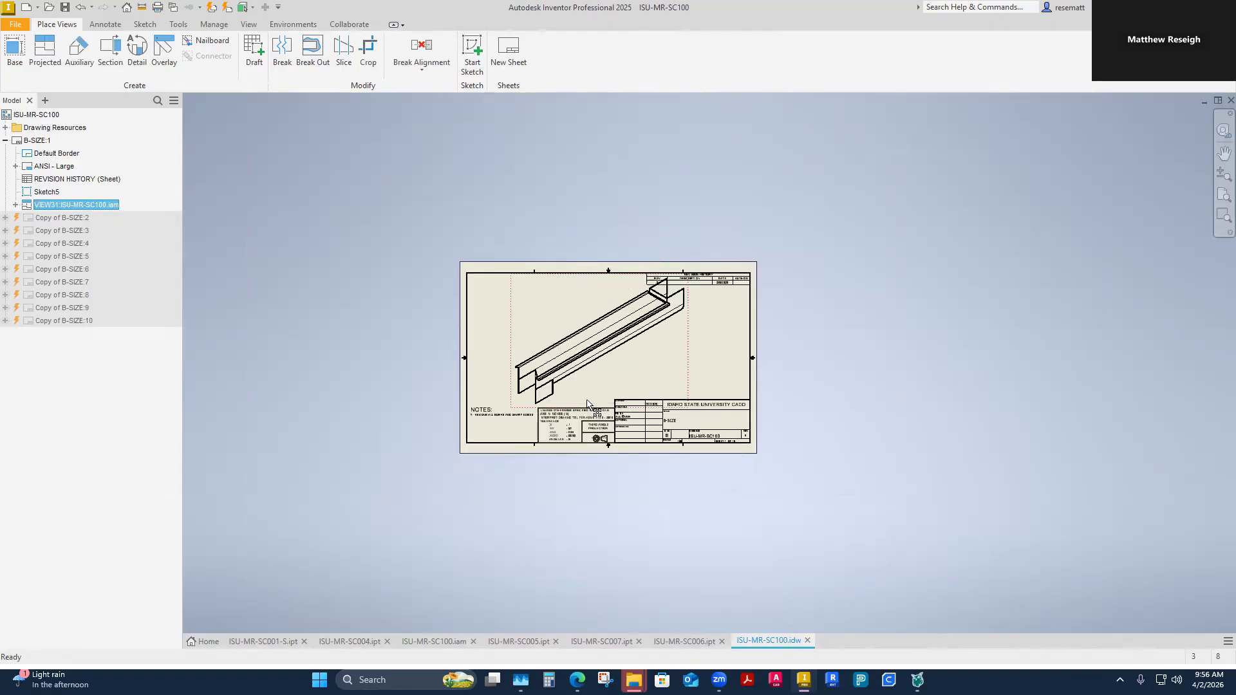
{"action": "scroll", "coordinate": [587, 397], "scroll_direction": "up", "scroll_amount": 6}
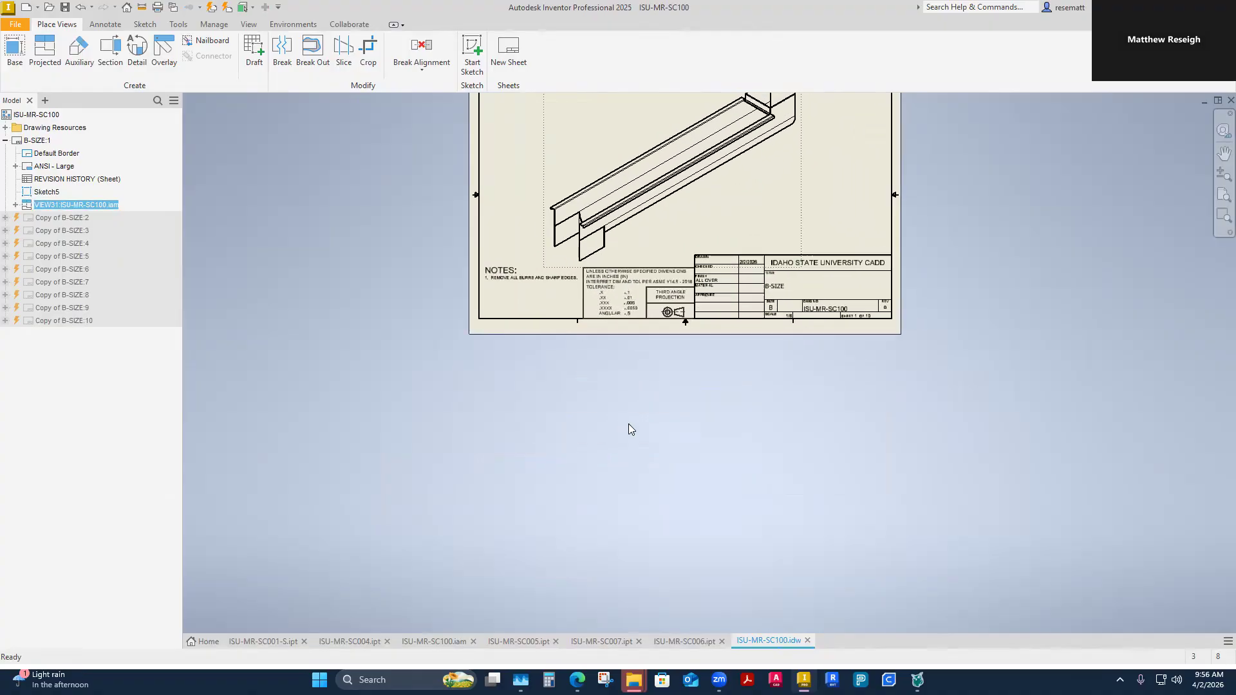
Step: Edit the isometric view to a scale of 1/10 and turn on its view label
{"action": "right_click", "coordinate": [582, 269]}
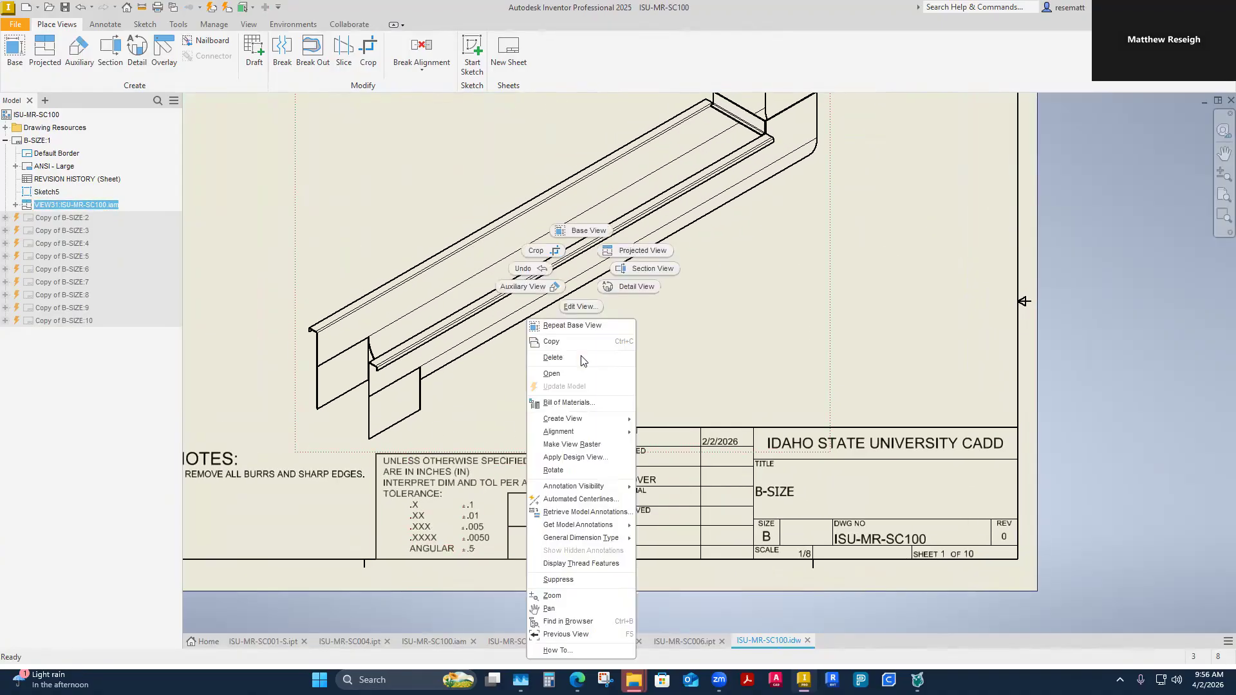
{"action": "left_click", "coordinate": [582, 306]}
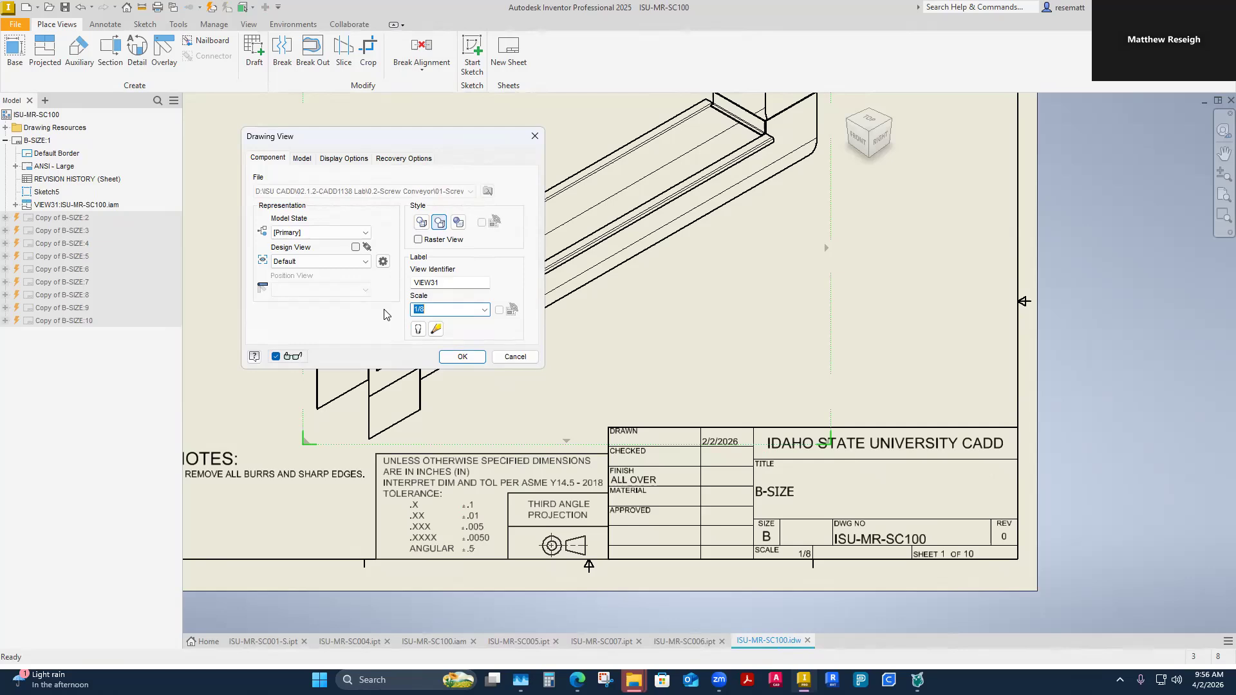
{"action": "type", "text": "1/10"}
{"action": "left_click", "coordinate": [417, 329]}
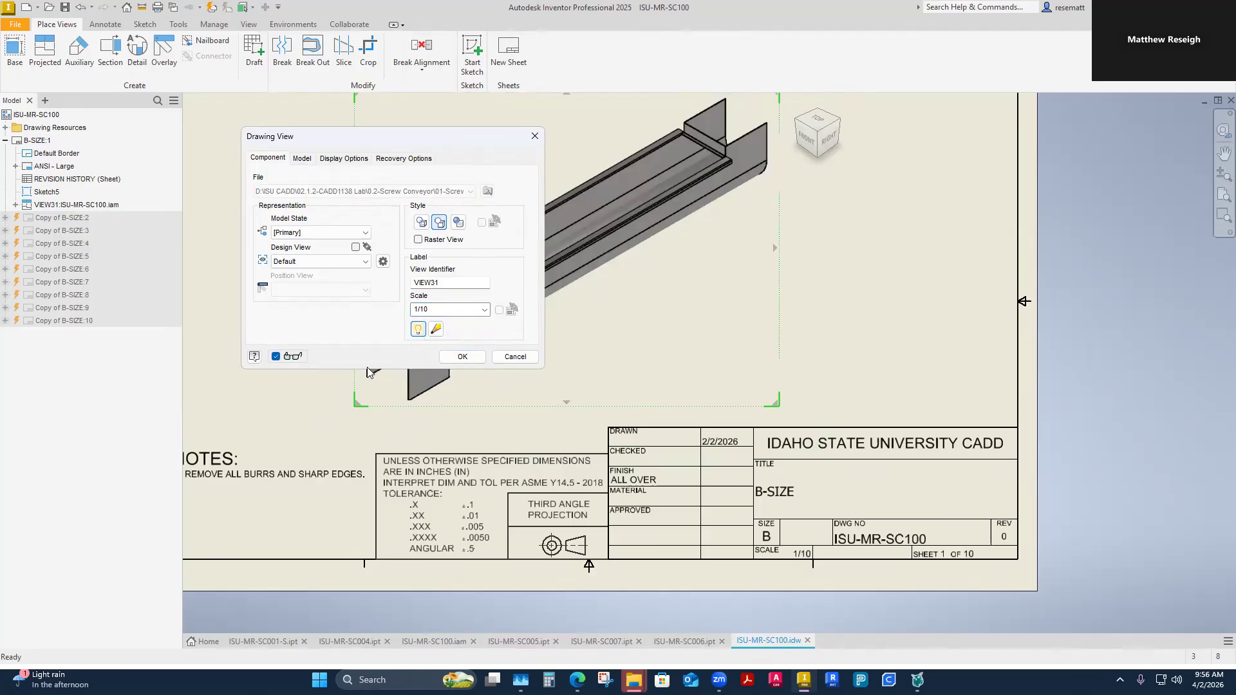
{"action": "left_click", "coordinate": [462, 357]}
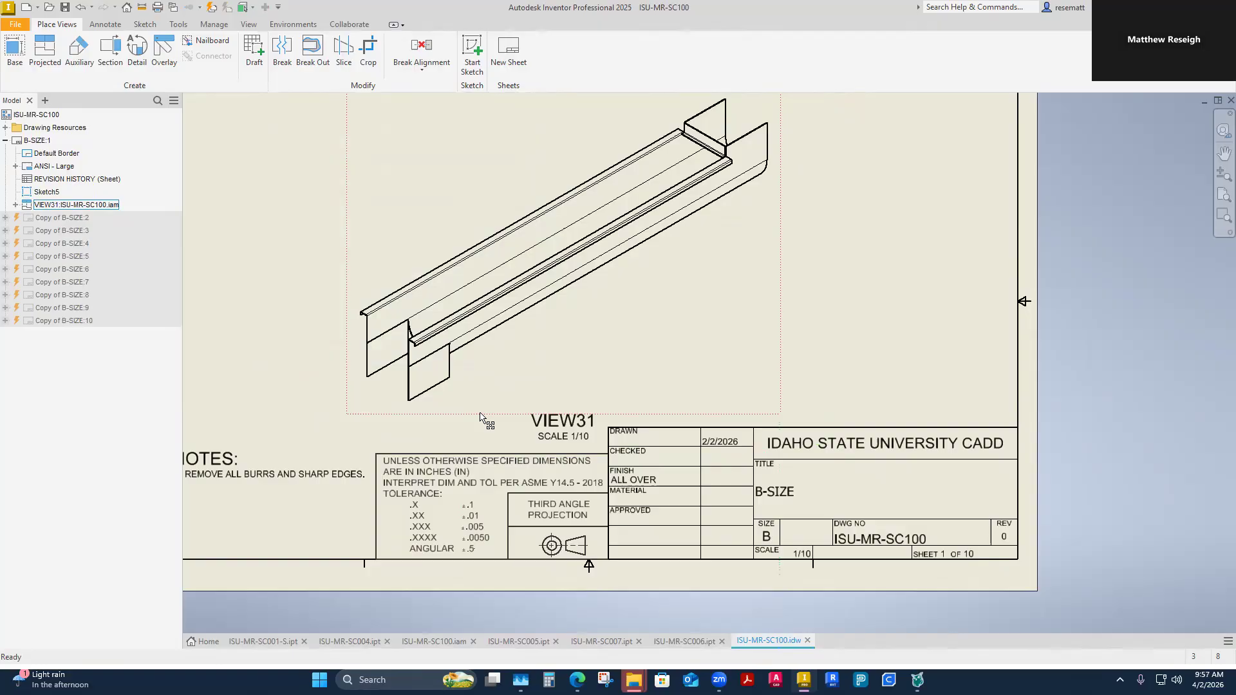
Step: Move the isometric view to the left half of the sheet, above the notes and tolerance block
{"action": "scroll", "coordinate": [714, 383], "scroll_direction": "down", "scroll_amount": 2}
{"action": "middle_click_drag", "start_coordinate": [741, 377], "coordinate": [743, 406]}
{"action": "left_click_drag", "start_coordinate": [755, 418], "coordinate": [680, 421]}
{"action": "scroll", "coordinate": [662, 422], "scroll_direction": "up", "scroll_amount": 1}
{"action": "scroll", "coordinate": [753, 412], "scroll_direction": "down", "scroll_amount": 1}
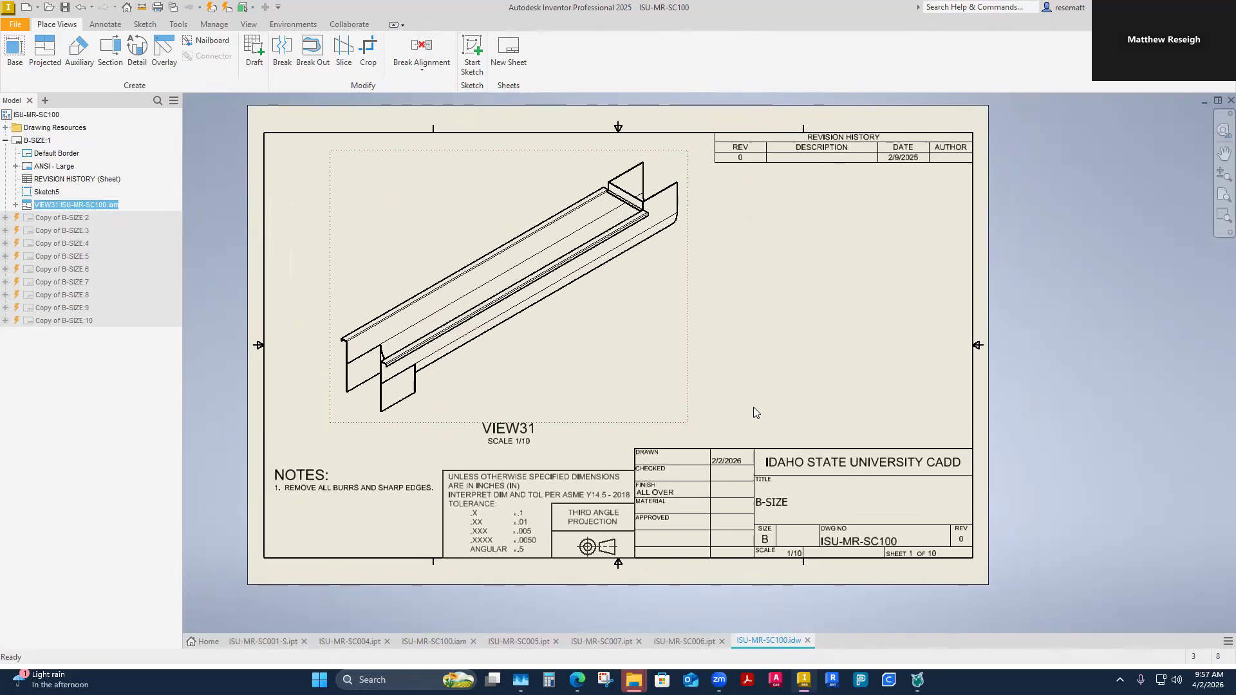
{"action": "scroll", "coordinate": [754, 411], "scroll_direction": "up", "scroll_amount": 1}
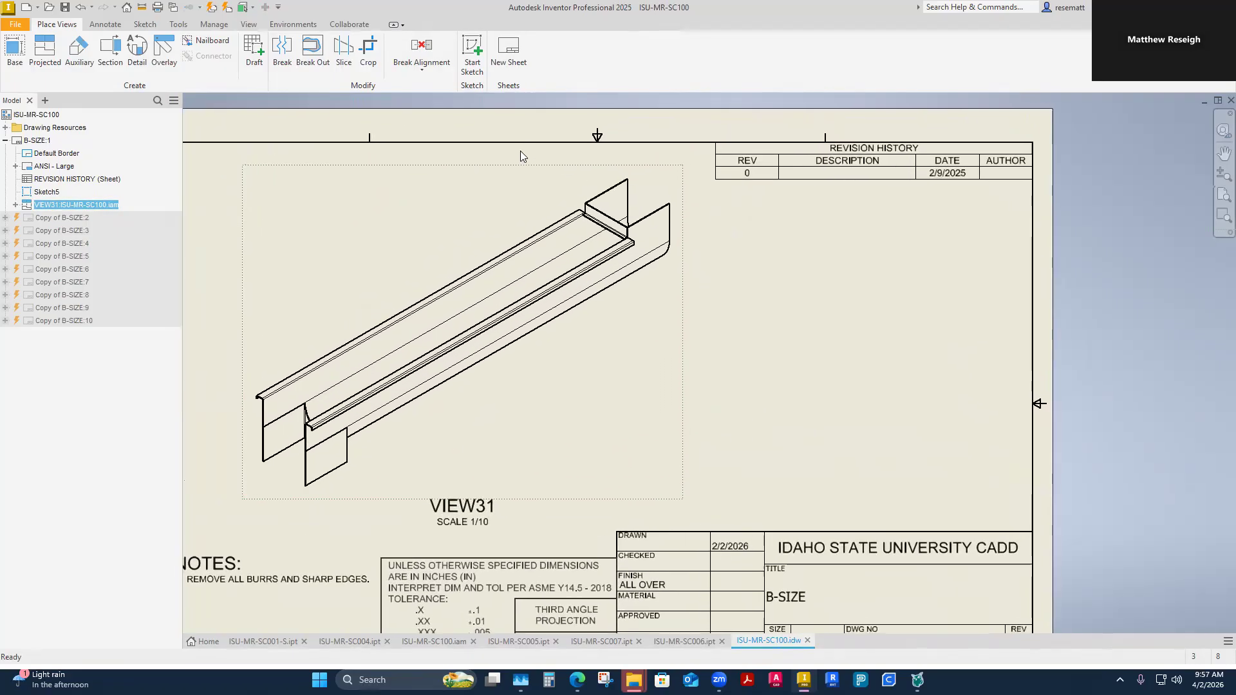
{"action": "scroll", "coordinate": [675, 261], "scroll_direction": "down", "scroll_amount": 1}
{"action": "left_click", "coordinate": [353, 539]}
{"action": "scroll", "coordinate": [638, 419], "scroll_direction": "down", "scroll_amount": 1}
{"action": "scroll", "coordinate": [633, 422], "scroll_direction": "up", "scroll_amount": 2}
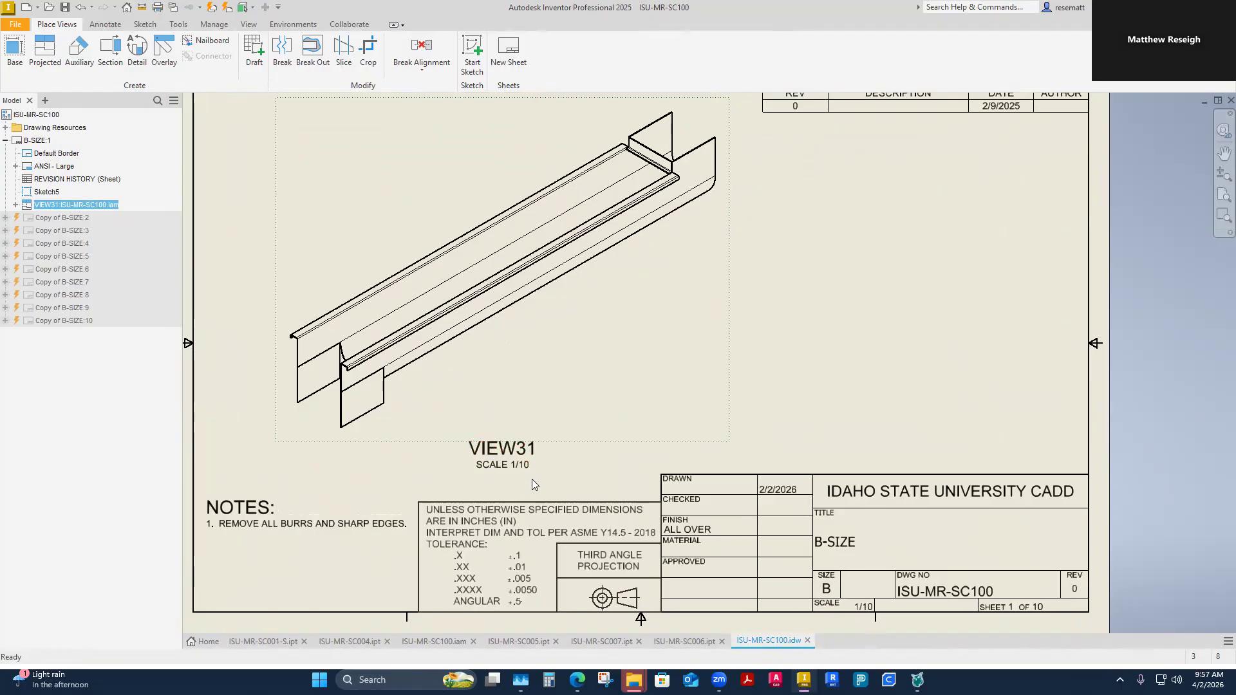
{"action": "scroll", "coordinate": [535, 483], "scroll_direction": "down", "scroll_amount": 3}
{"action": "scroll", "coordinate": [540, 487], "scroll_direction": "up", "scroll_amount": 4}
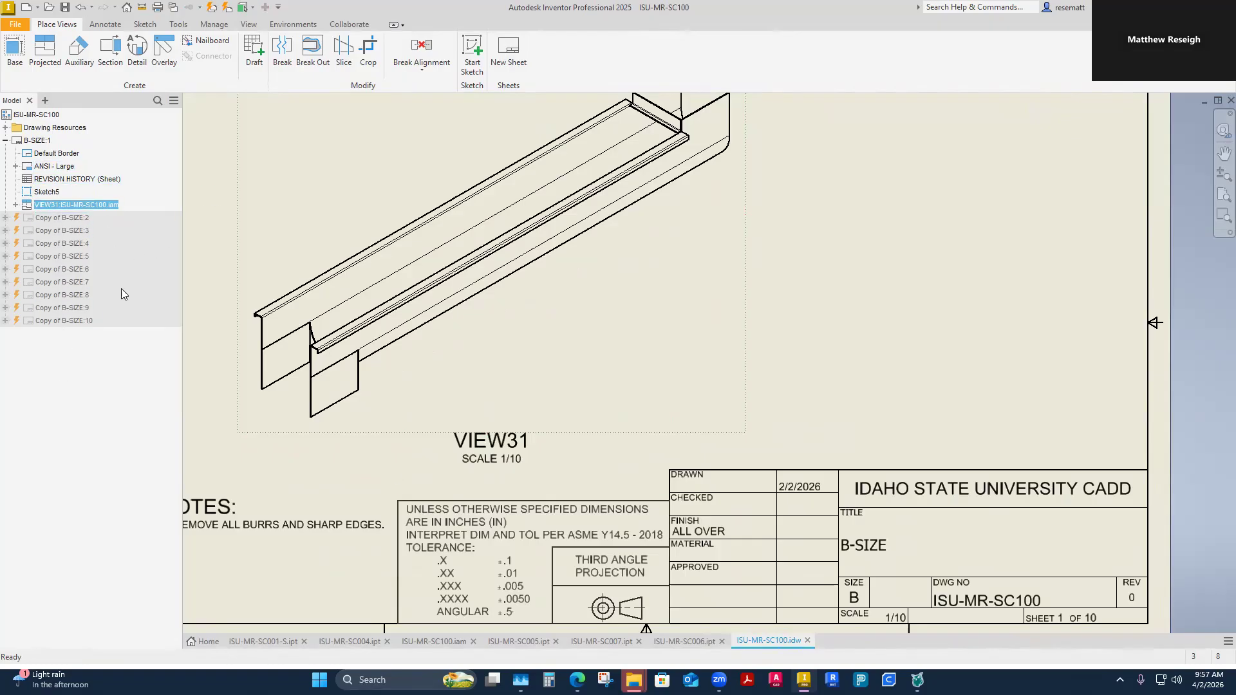
Step: Activate the Copy of B-SIZE:2 sheet and start a base view on it with the view label turned on
{"action": "double_click", "coordinate": [47, 221]}
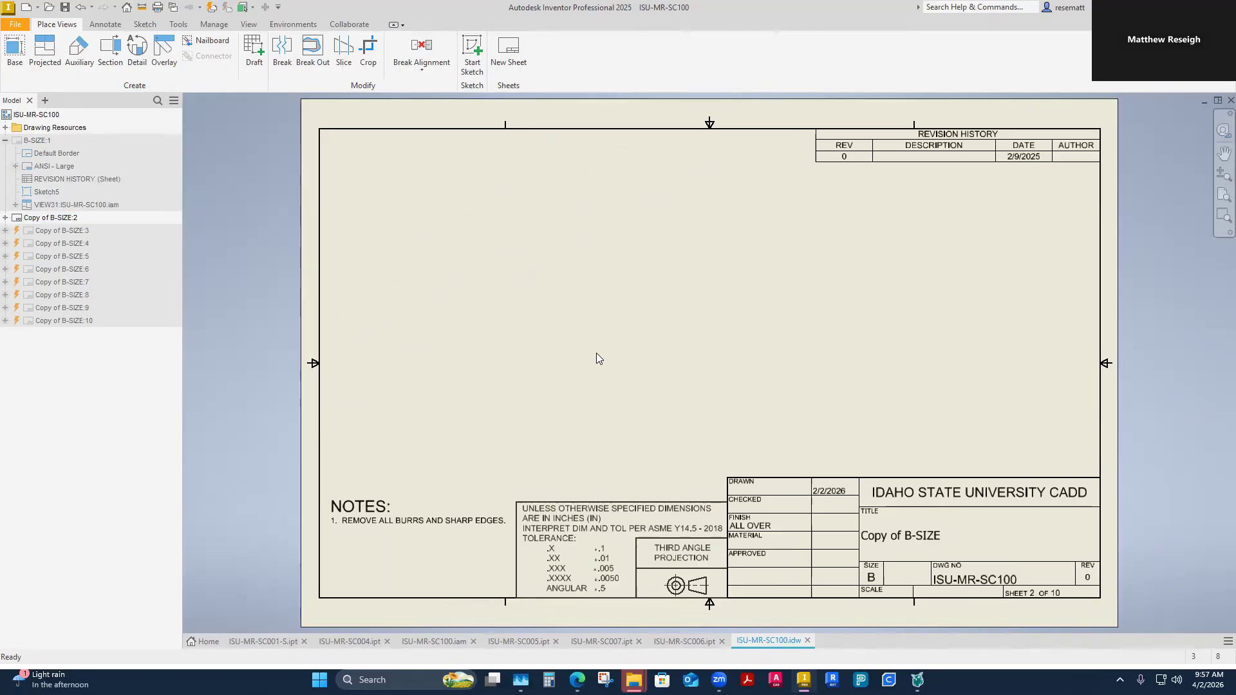
{"action": "right_click", "coordinate": [574, 368]}
{"action": "left_click", "coordinate": [578, 327]}
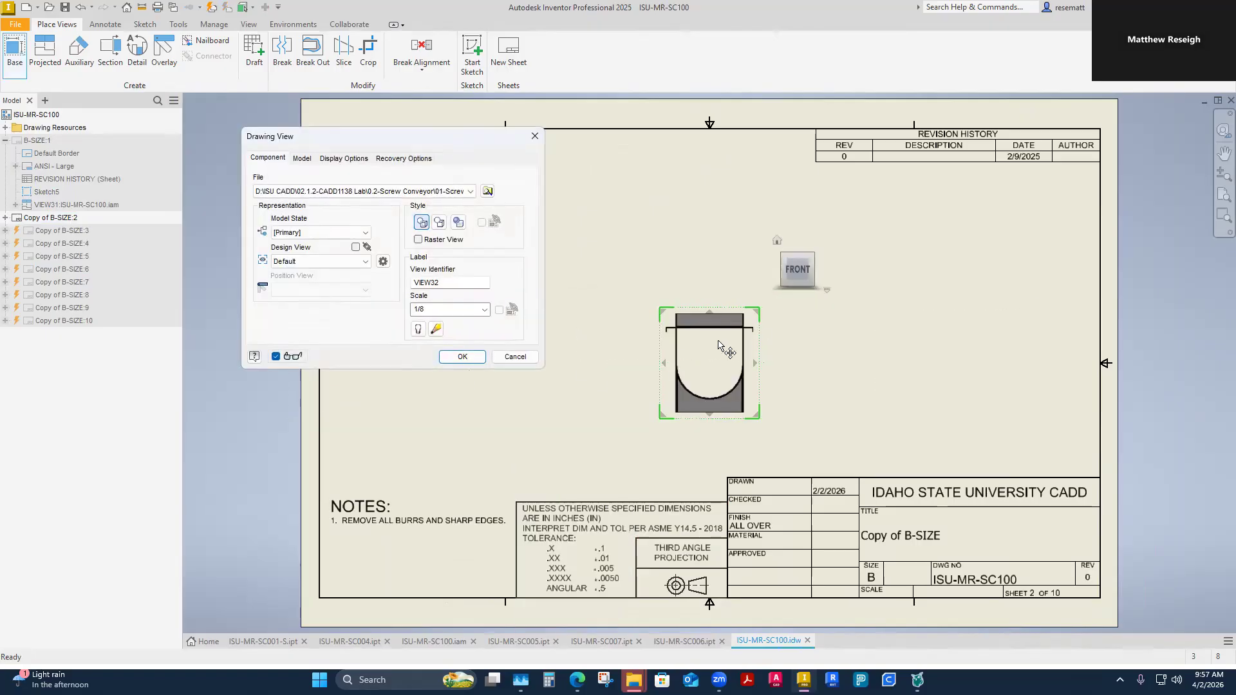
{"action": "left_click", "coordinate": [466, 191]}
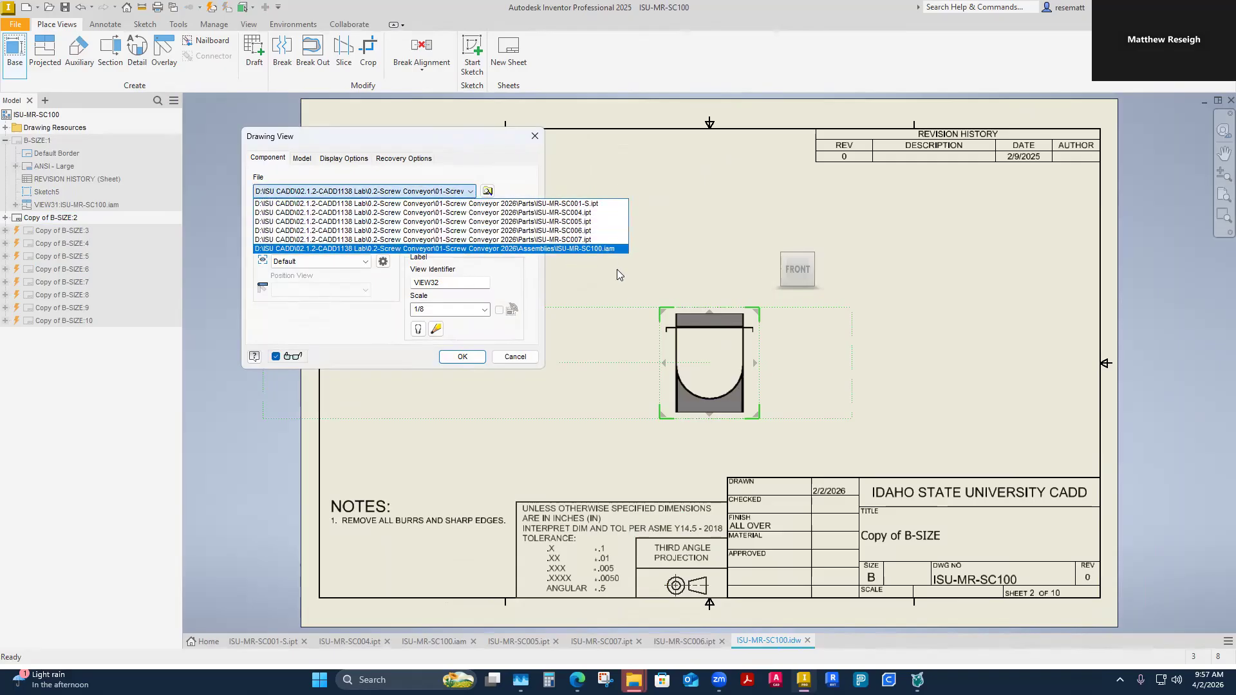
{"action": "left_click", "coordinate": [419, 332]}
{"action": "left_click", "coordinate": [418, 329]}
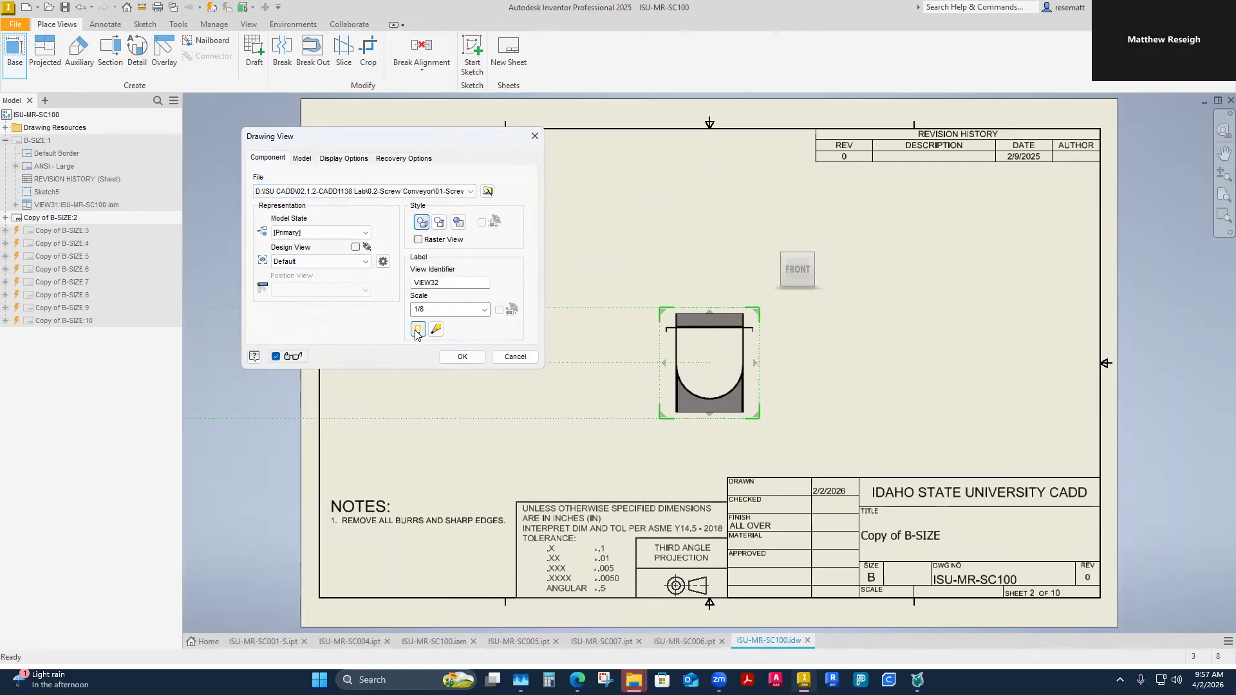
Step: Place the front base view of the assembly on the second sheet with a projected side view to its right
{"action": "left_click", "coordinate": [1087, 363]}
{"action": "scroll", "coordinate": [702, 464], "scroll_direction": "down", "scroll_amount": 4}
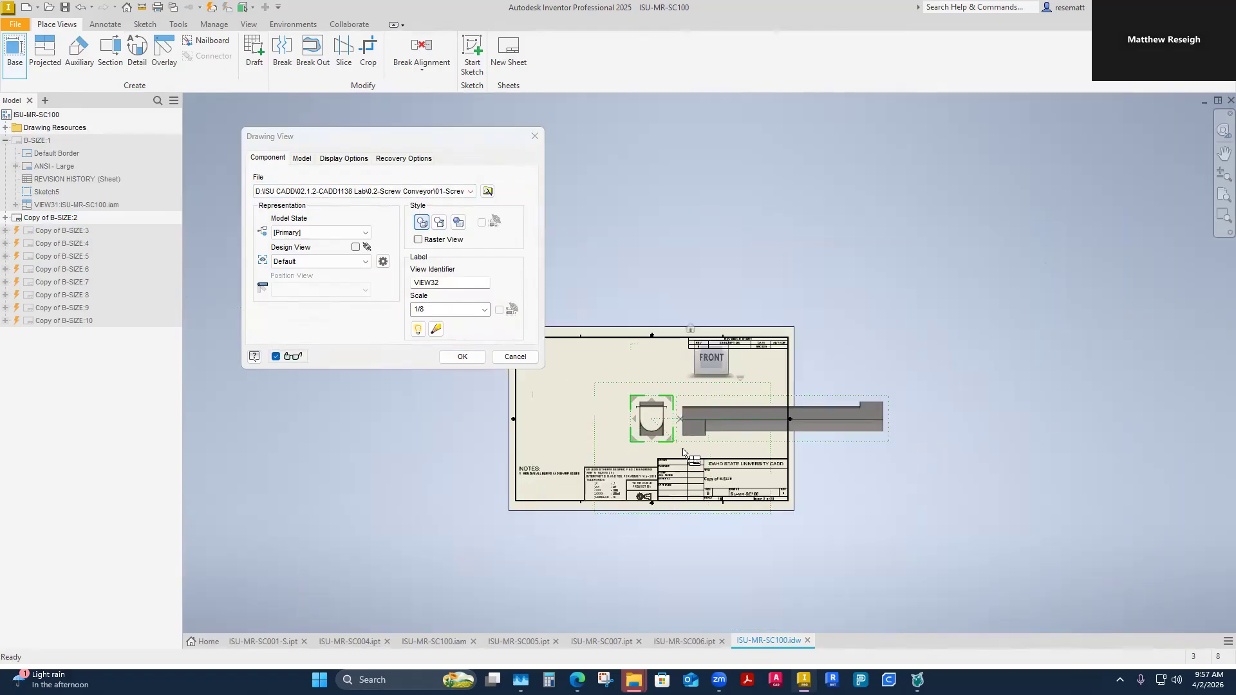
{"action": "scroll", "coordinate": [683, 452], "scroll_direction": "up", "scroll_amount": 2}
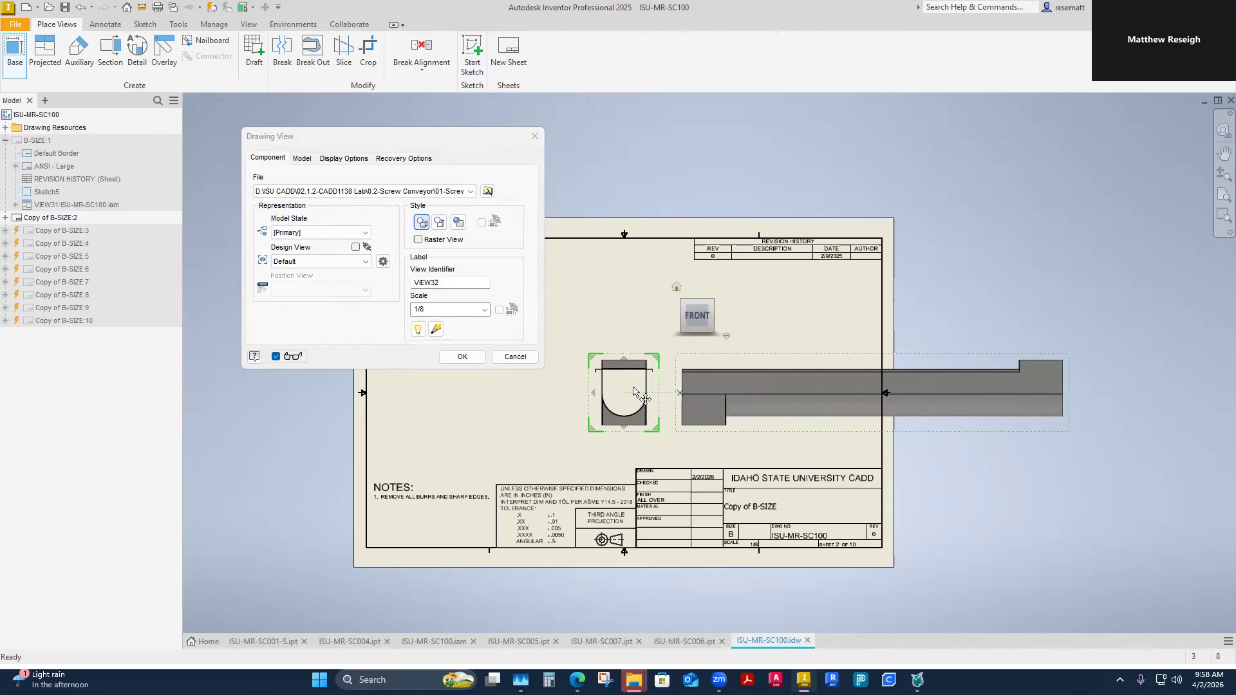
{"action": "left_click", "coordinate": [462, 357]}
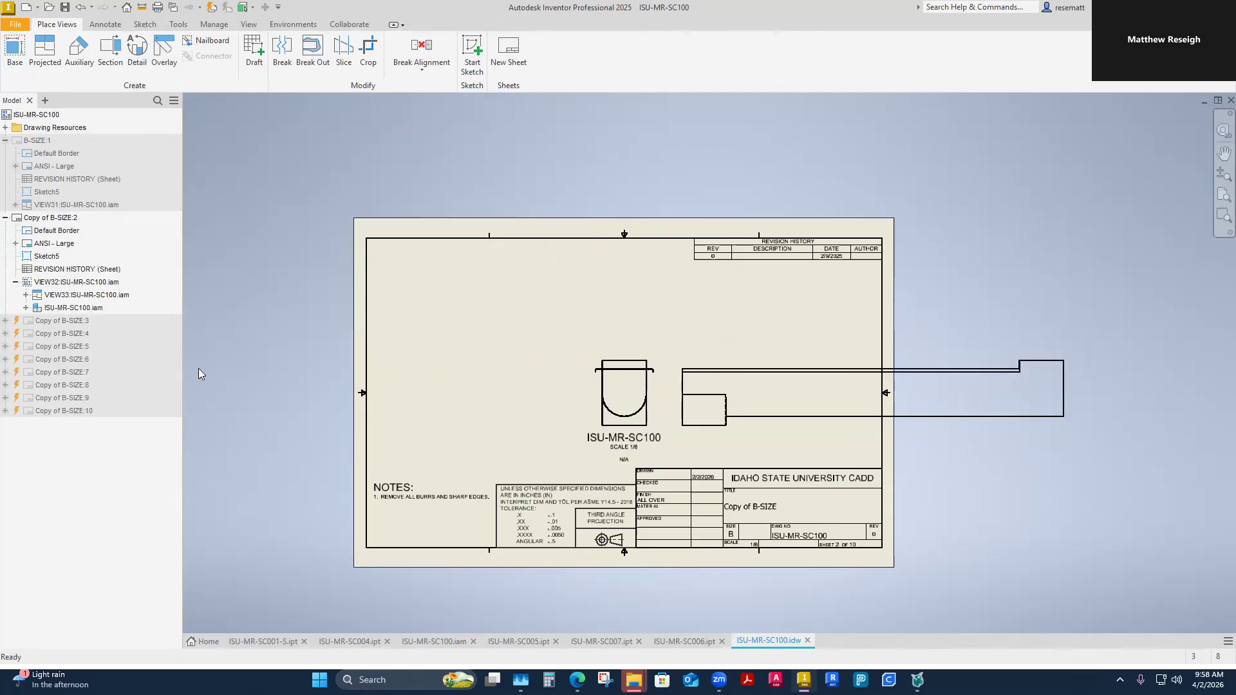
Step: Activate sheet B-SIZE:1 containing the isometric assembly view
{"action": "left_click", "coordinate": [38, 141]}
{"action": "double_click", "coordinate": [37, 141]}
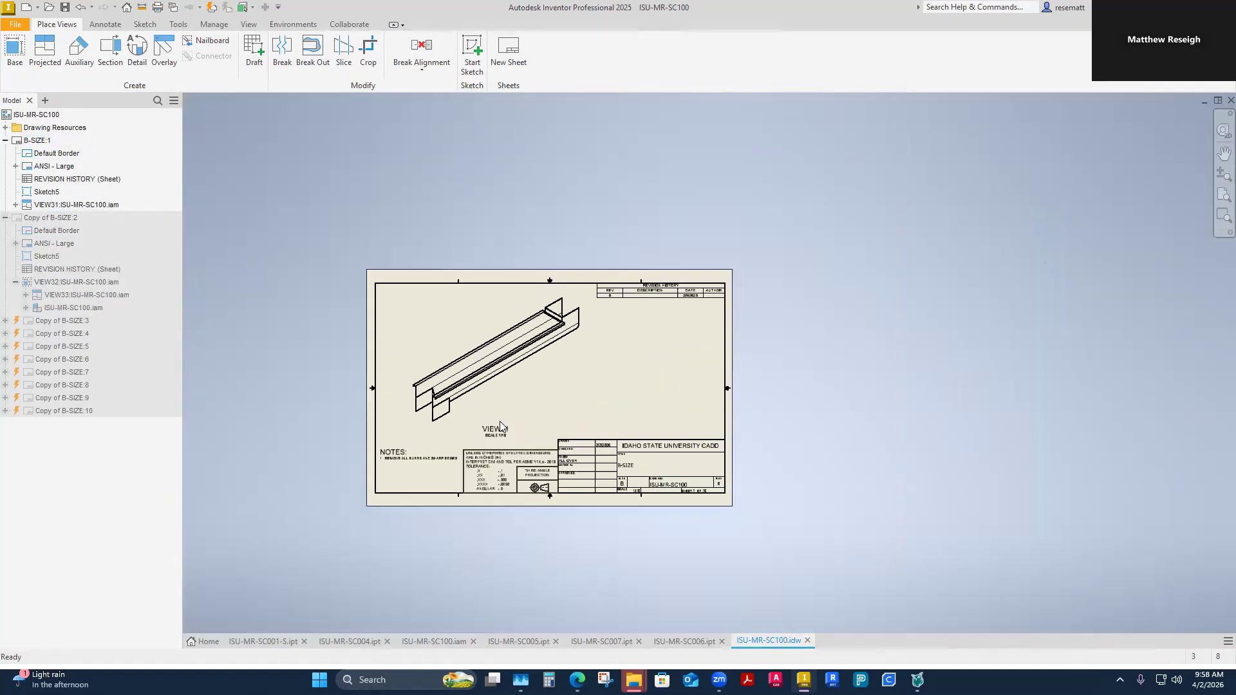
{"action": "scroll", "coordinate": [474, 430], "scroll_direction": "down", "scroll_amount": 5}
{"action": "scroll", "coordinate": [474, 430], "scroll_direction": "up", "scroll_amount": 3}
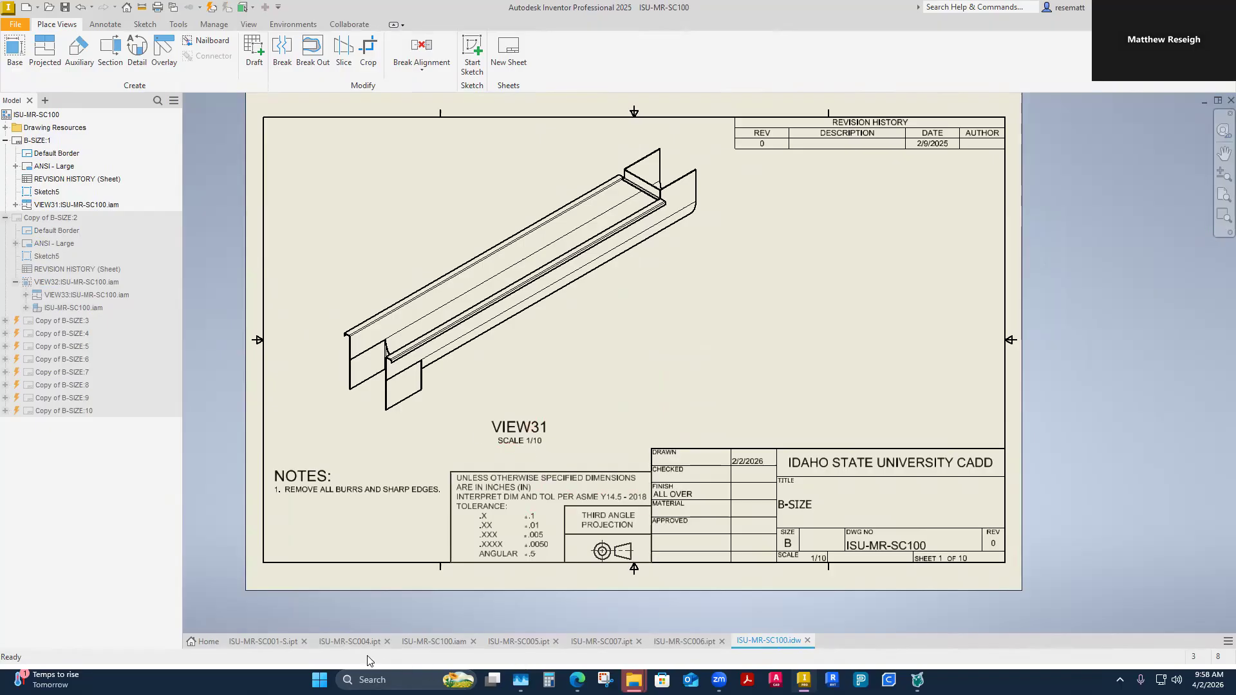
Step: Examine the open screw conveyor parts and the ISU-MR-SC100 assembly, and return to the ISU-MR-SC100 drawing
{"action": "left_click", "coordinate": [349, 642]}
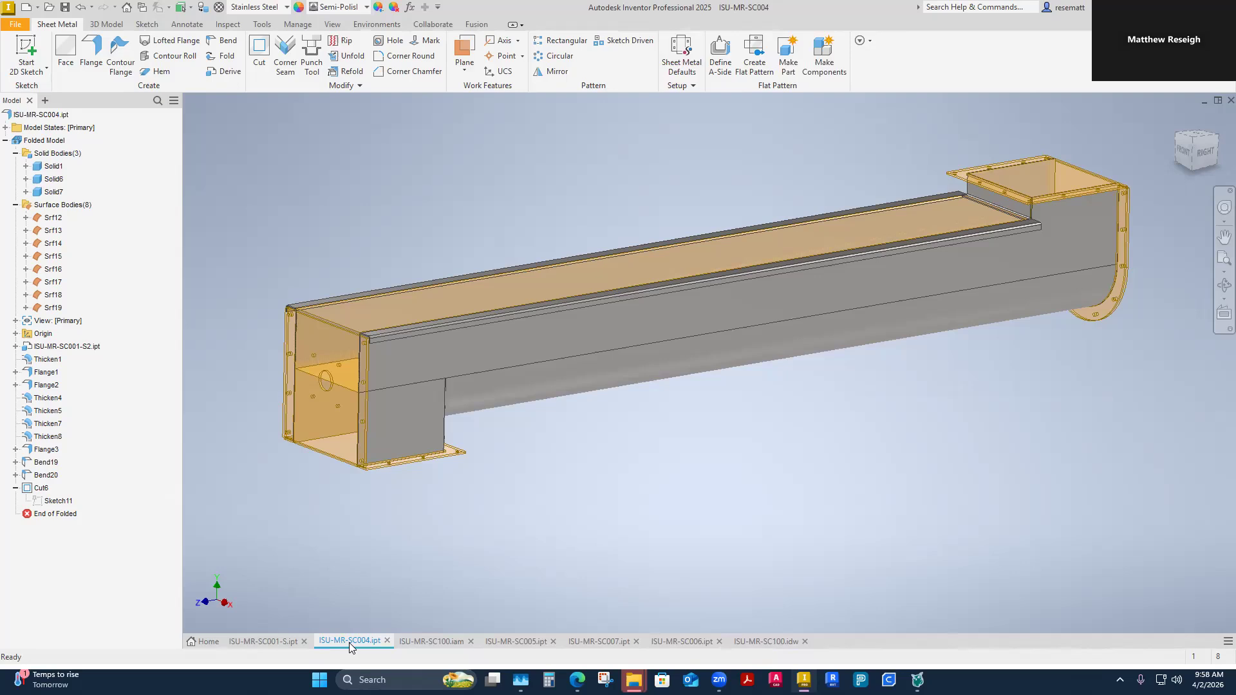
{"action": "left_click", "coordinate": [255, 639]}
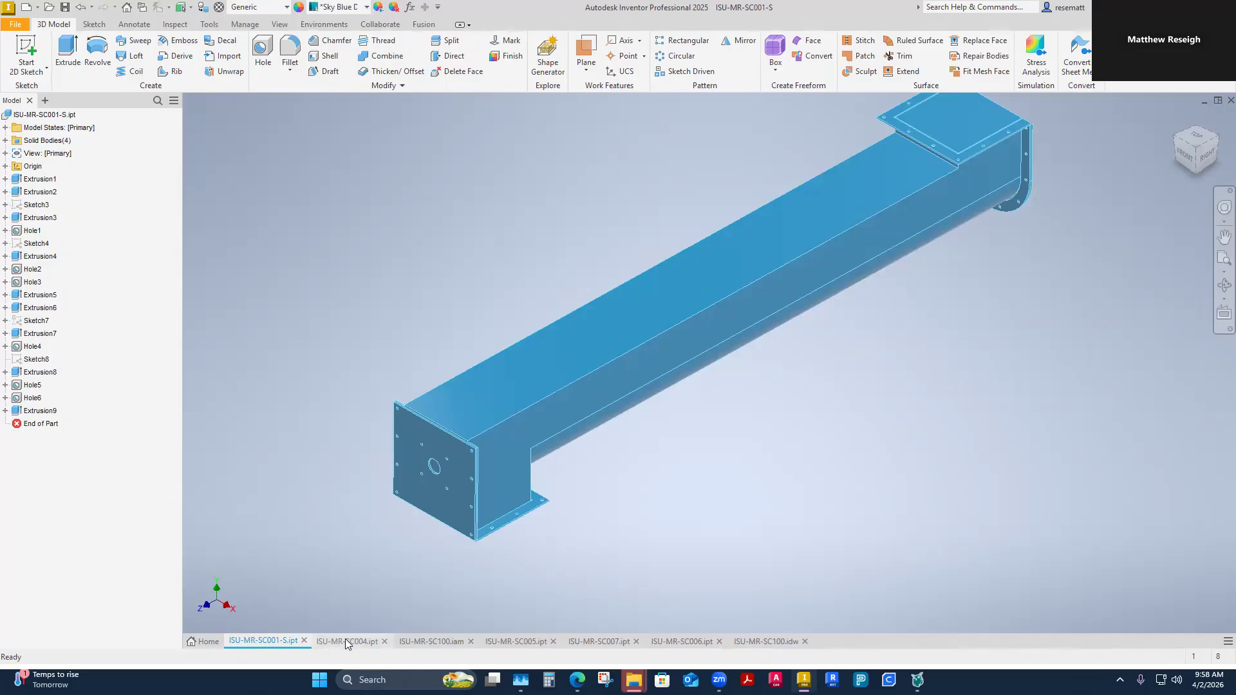
{"action": "left_click", "coordinate": [345, 640]}
{"action": "left_click", "coordinate": [283, 644]}
{"action": "left_click", "coordinate": [341, 640]}
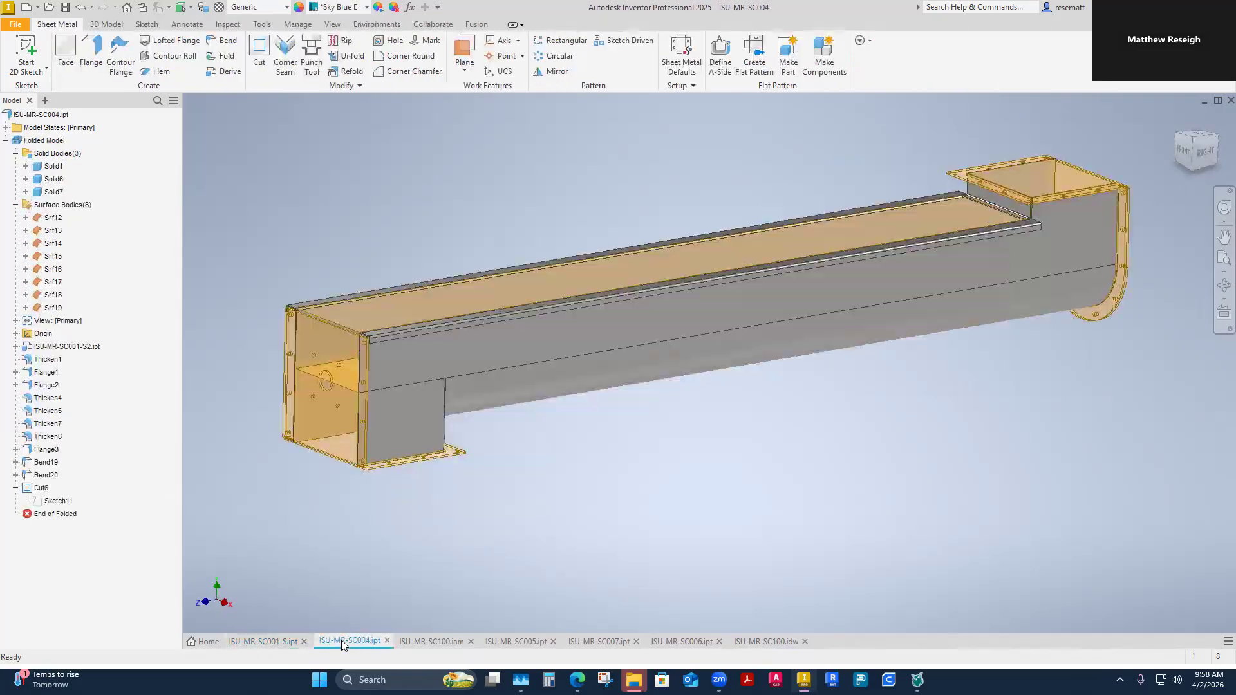
{"action": "left_click", "coordinate": [441, 640]}
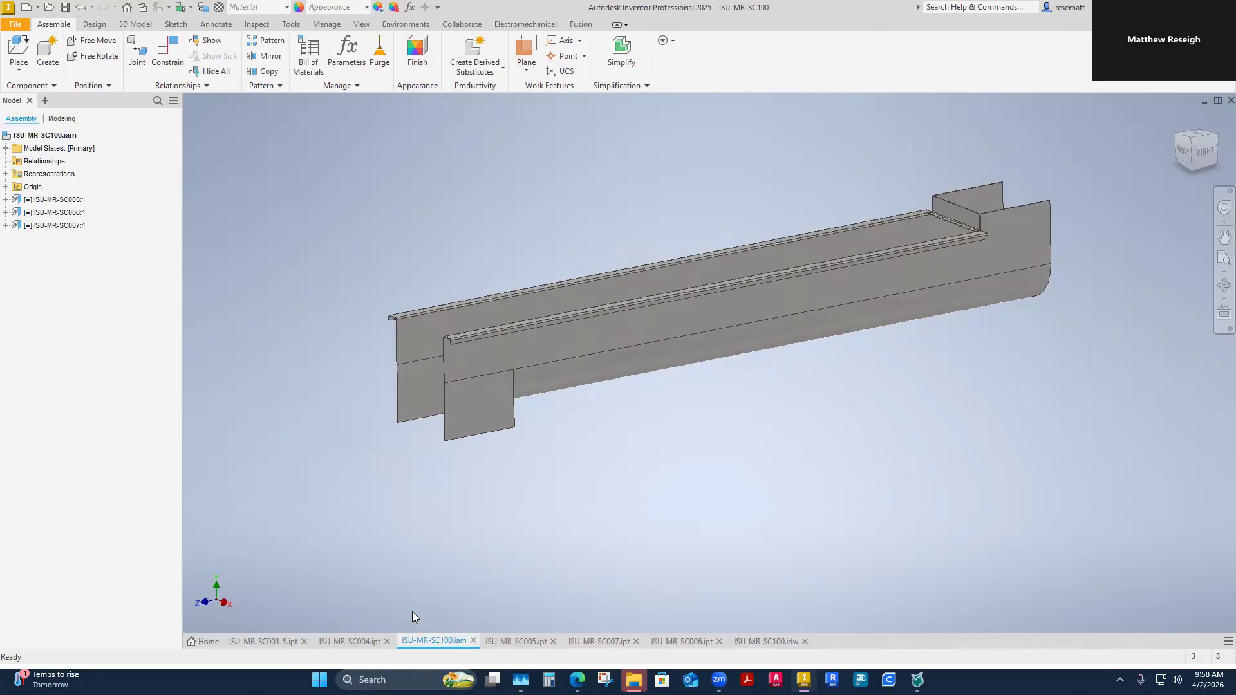
{"action": "left_click", "coordinate": [350, 640]}
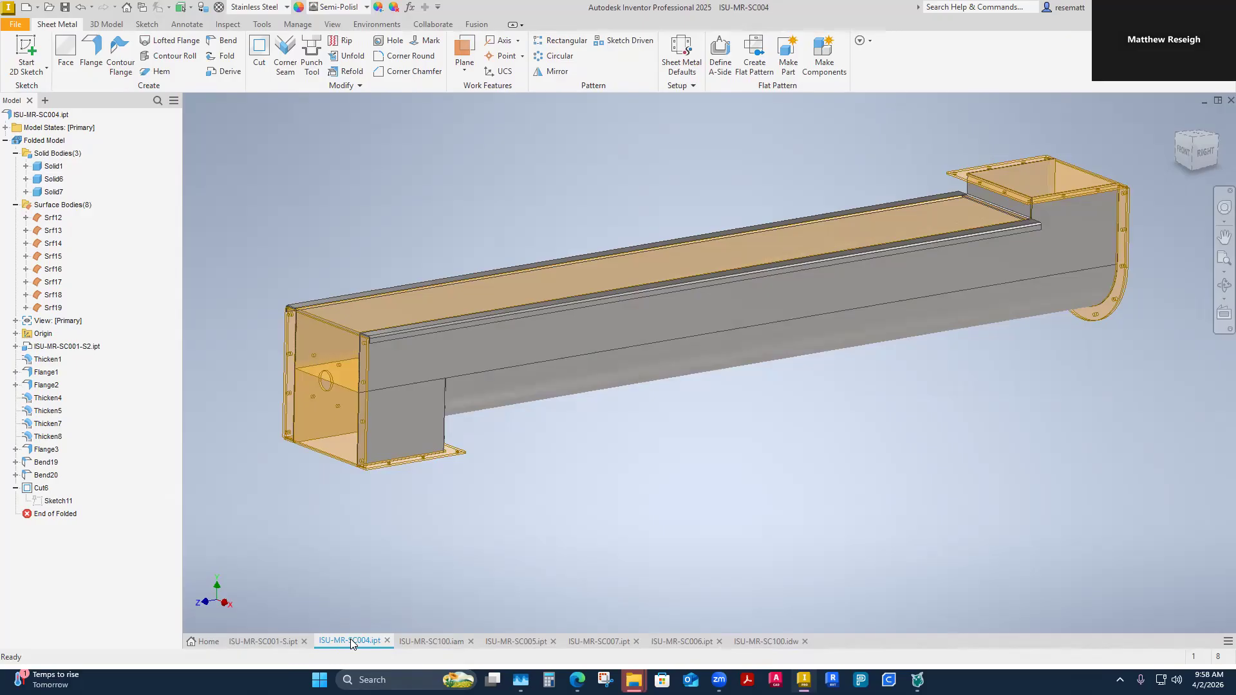
{"action": "left_click", "coordinate": [272, 640]}
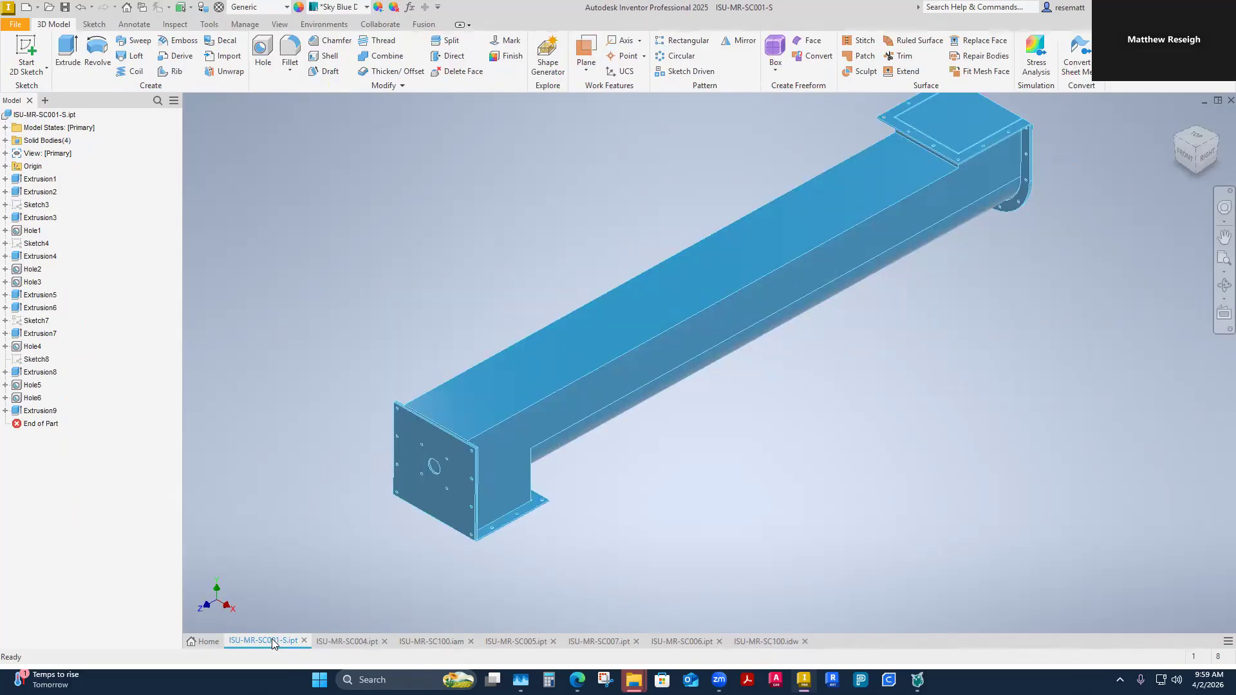
{"action": "left_click", "coordinate": [435, 642]}
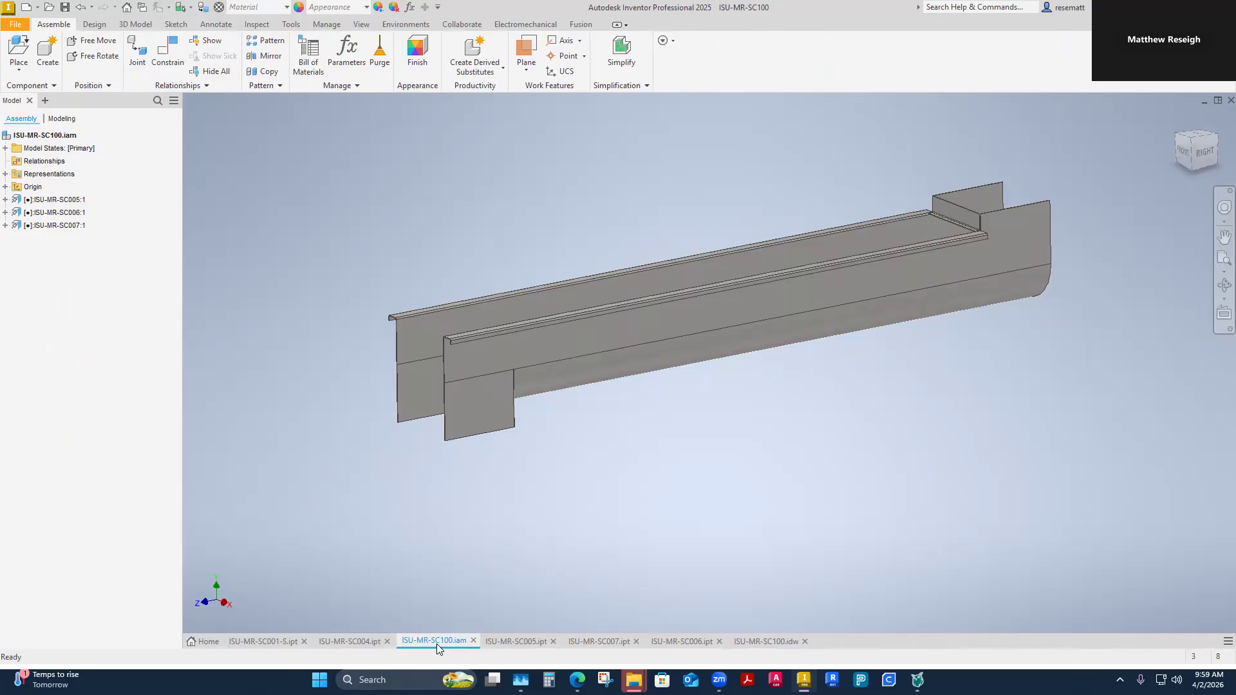
{"action": "left_click", "coordinate": [523, 643]}
{"action": "left_click", "coordinate": [601, 637]}
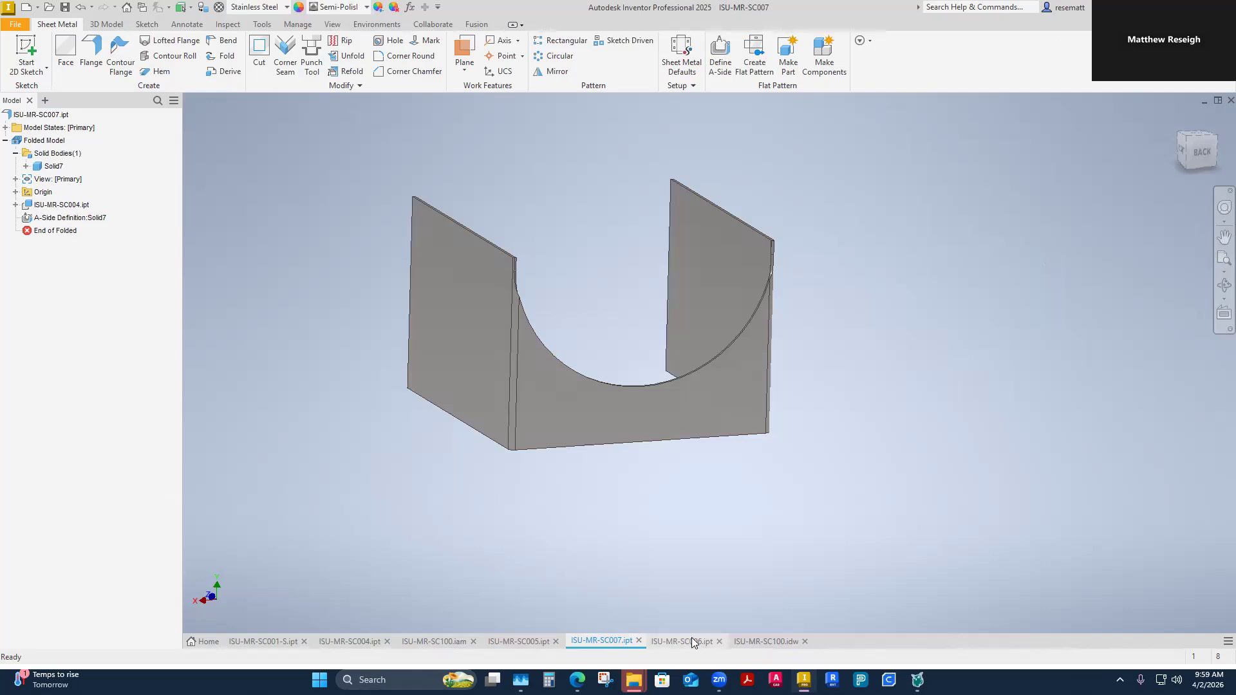
{"action": "left_click", "coordinate": [692, 641]}
{"action": "left_click", "coordinate": [774, 644]}
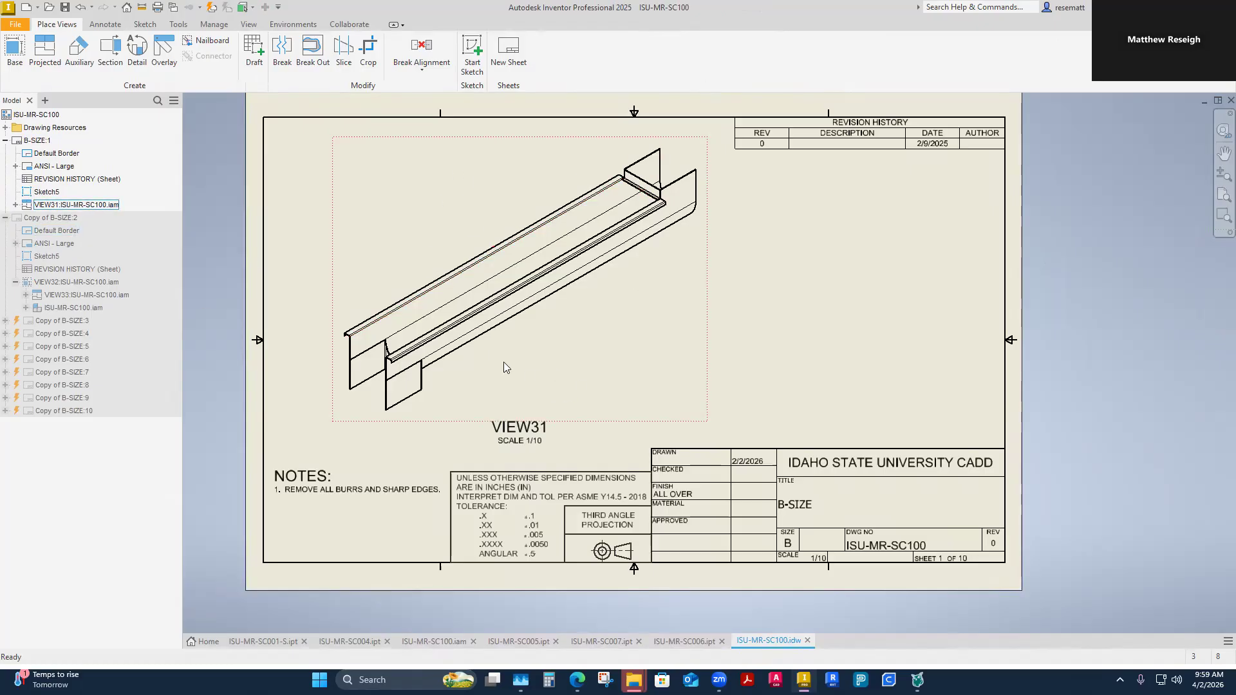
Step: Insert a structured, first-level parts list for ISU-MR-SC100.iam in the upper-left corner of the first sheet's border, enabling the assembly's BOM view
{"action": "scroll", "coordinate": [560, 430], "scroll_direction": "down", "scroll_amount": 3}
{"action": "scroll", "coordinate": [560, 430], "scroll_direction": "up", "scroll_amount": 3}
{"action": "scroll", "coordinate": [560, 430], "scroll_direction": "down", "scroll_amount": 5}
{"action": "scroll", "coordinate": [528, 280], "scroll_direction": "up", "scroll_amount": 3}
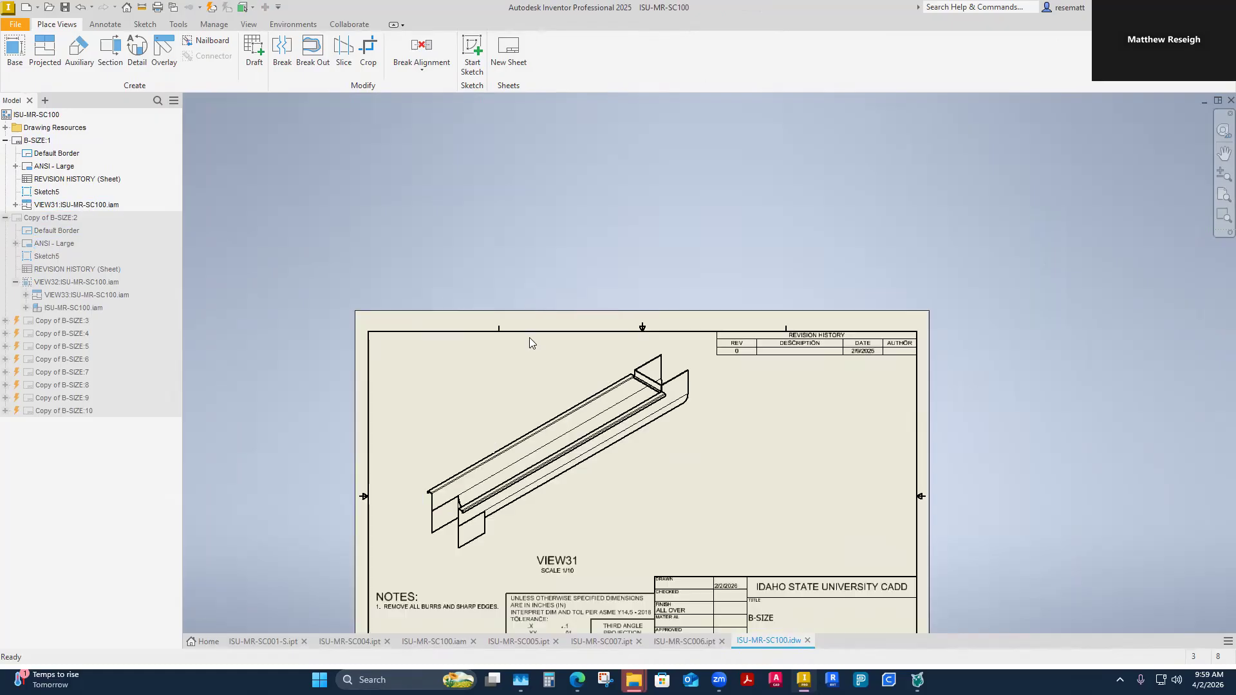
{"action": "left_click", "coordinate": [109, 27]}
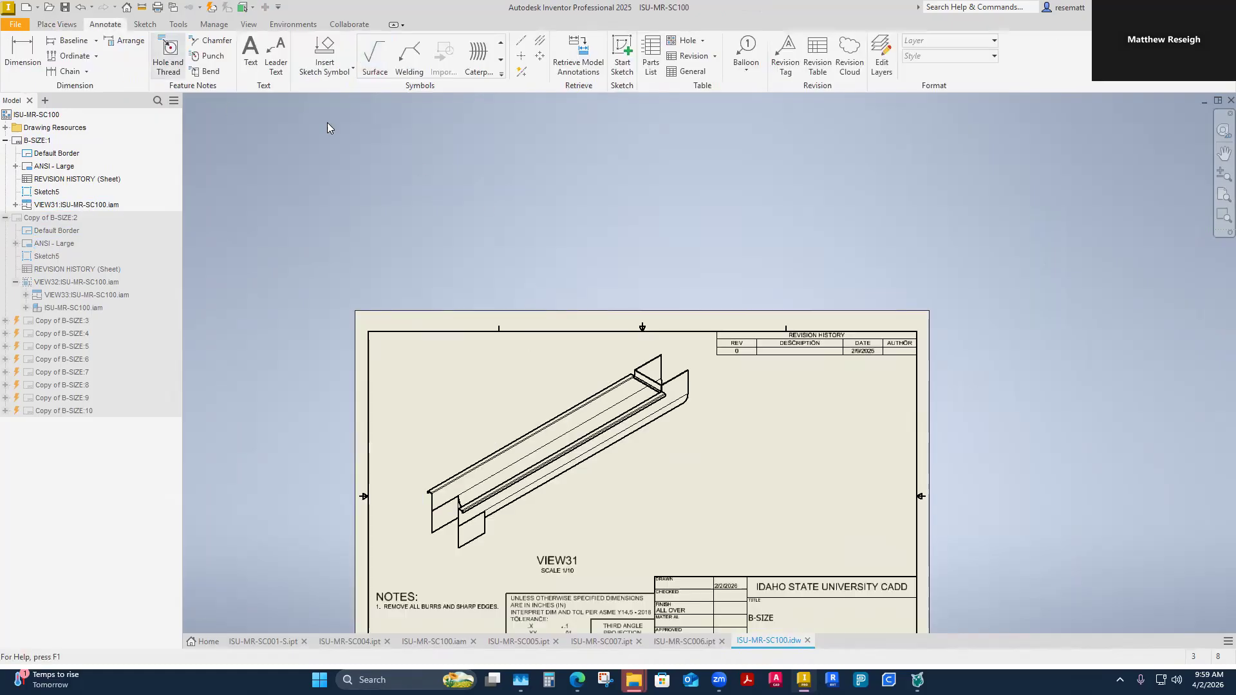
{"action": "left_click", "coordinate": [654, 59]}
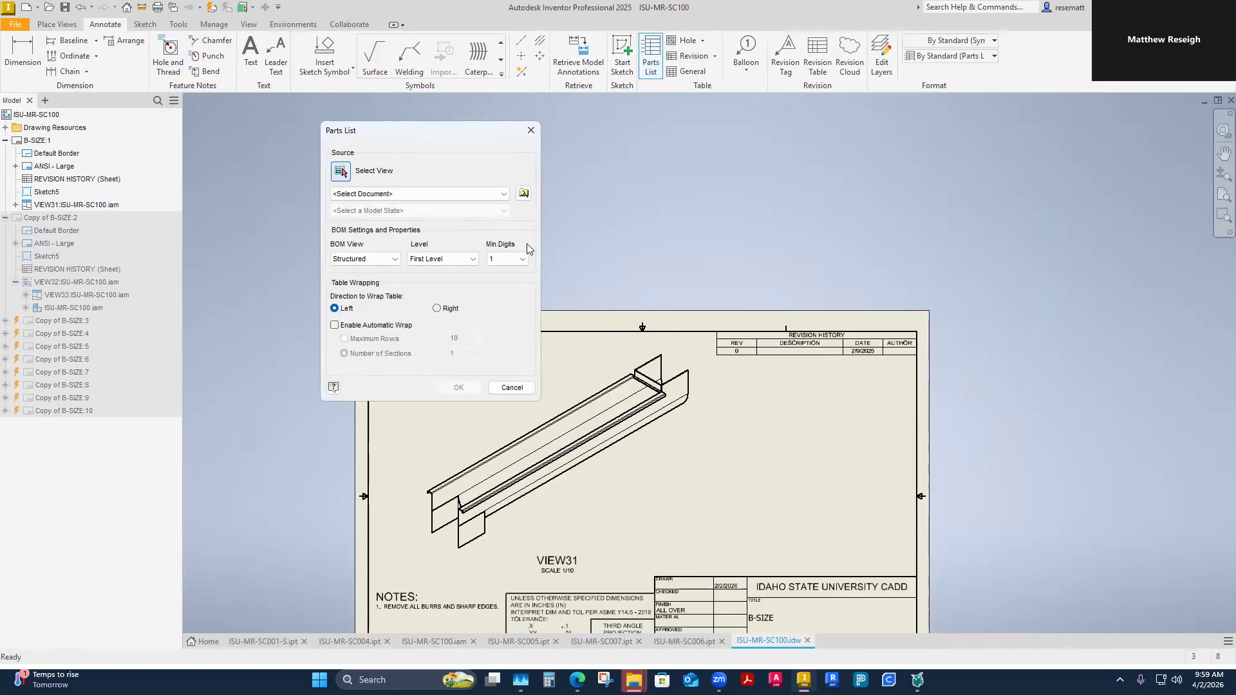
{"action": "left_click", "coordinate": [503, 197]}
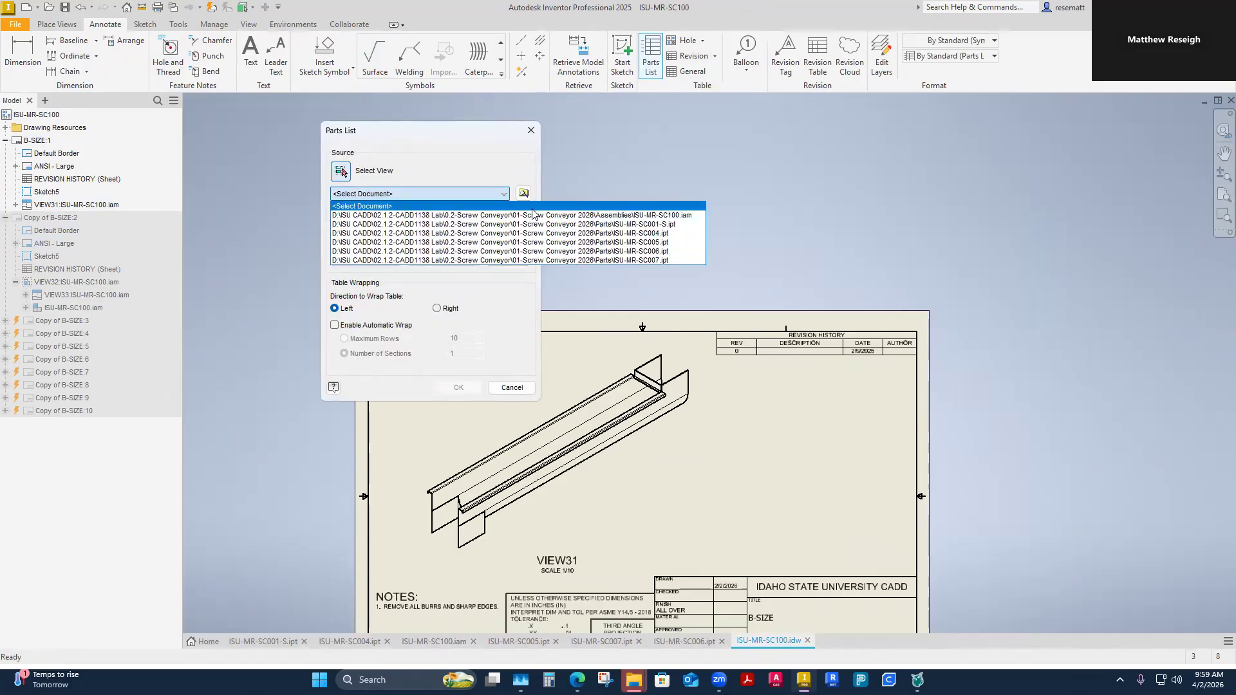
{"action": "left_click", "coordinate": [676, 215]}
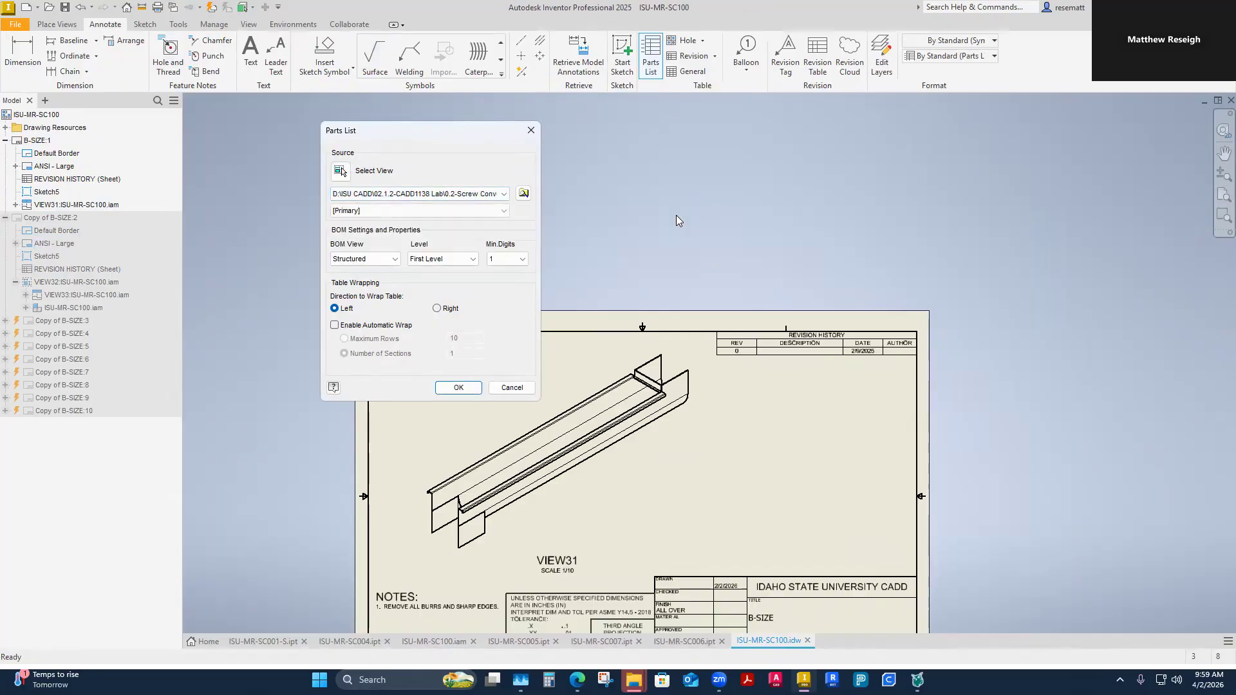
{"action": "left_click", "coordinate": [467, 390]}
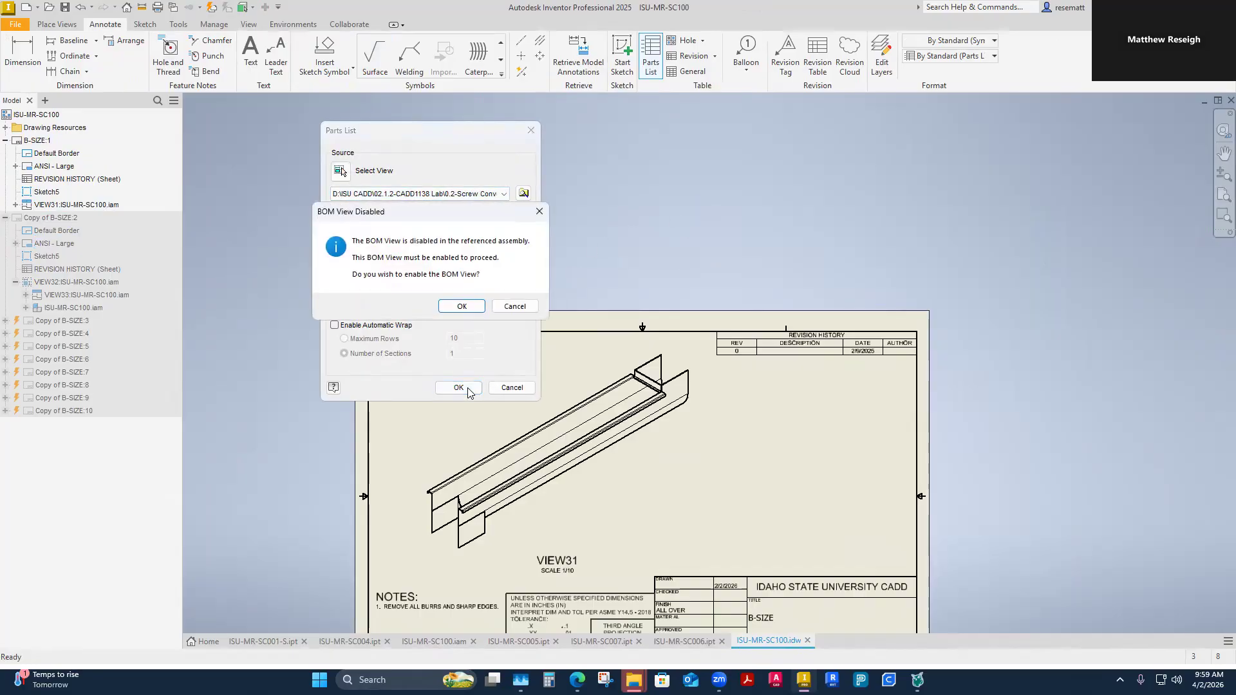
{"action": "left_click", "coordinate": [461, 306]}
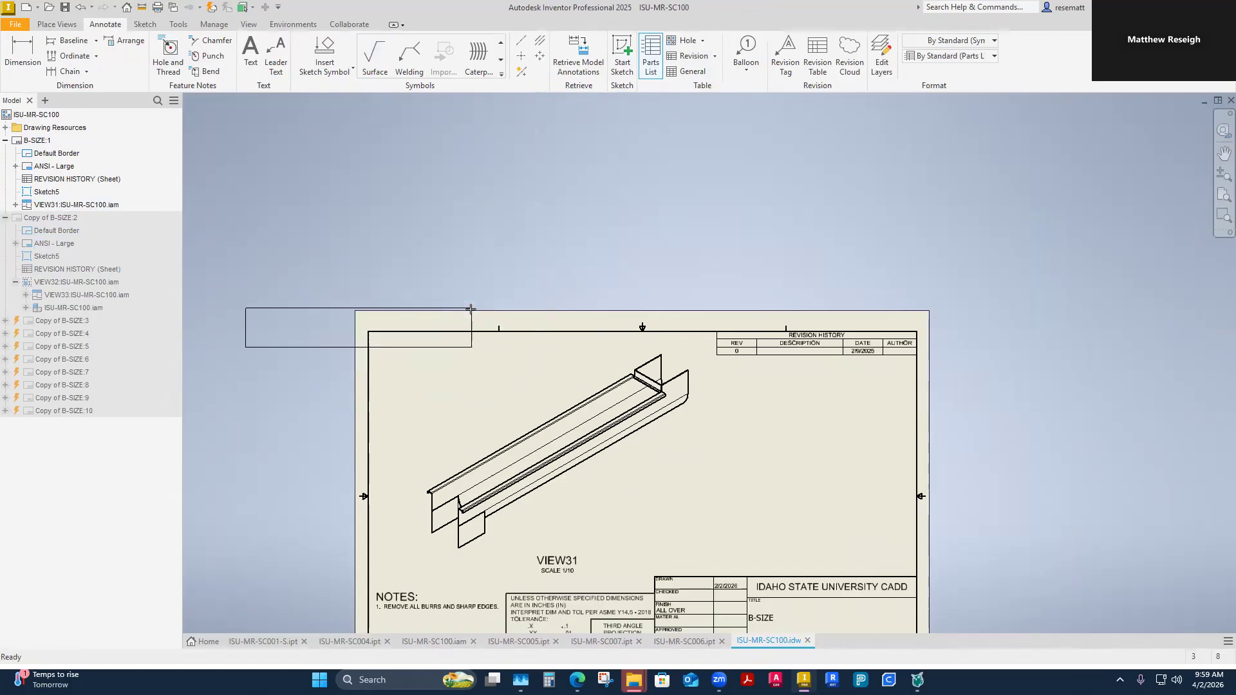
{"action": "left_click", "coordinate": [593, 332]}
Step: Examine the part numbers in the parts list and the isometric view on the first sheet
{"action": "scroll", "coordinate": [461, 392], "scroll_direction": "up", "scroll_amount": 5}
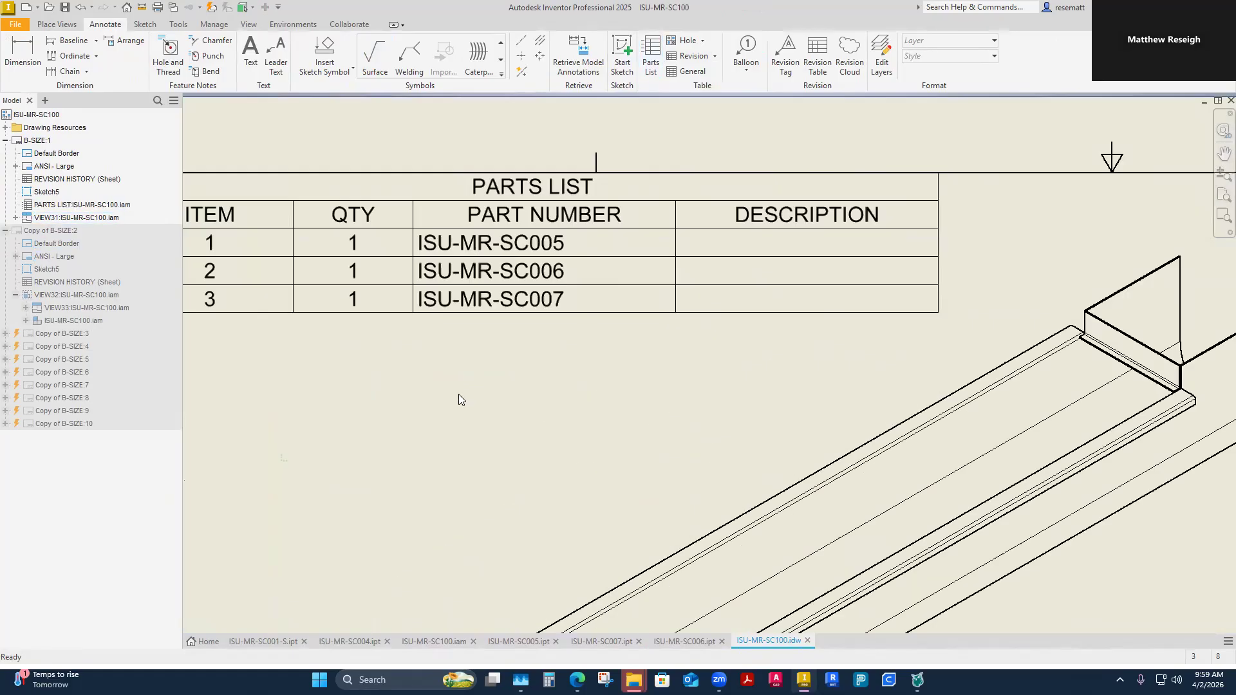
{"action": "scroll", "coordinate": [458, 394], "scroll_direction": "down", "scroll_amount": 3}
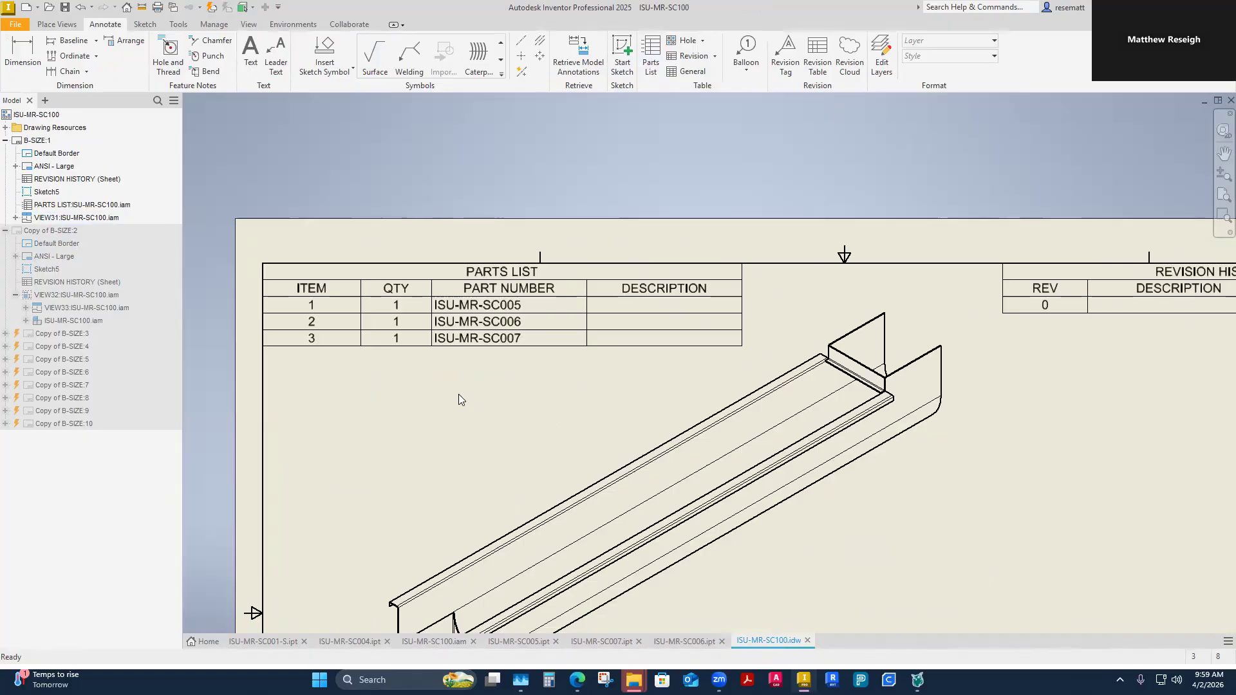
{"action": "scroll", "coordinate": [473, 367], "scroll_direction": "up", "scroll_amount": 5}
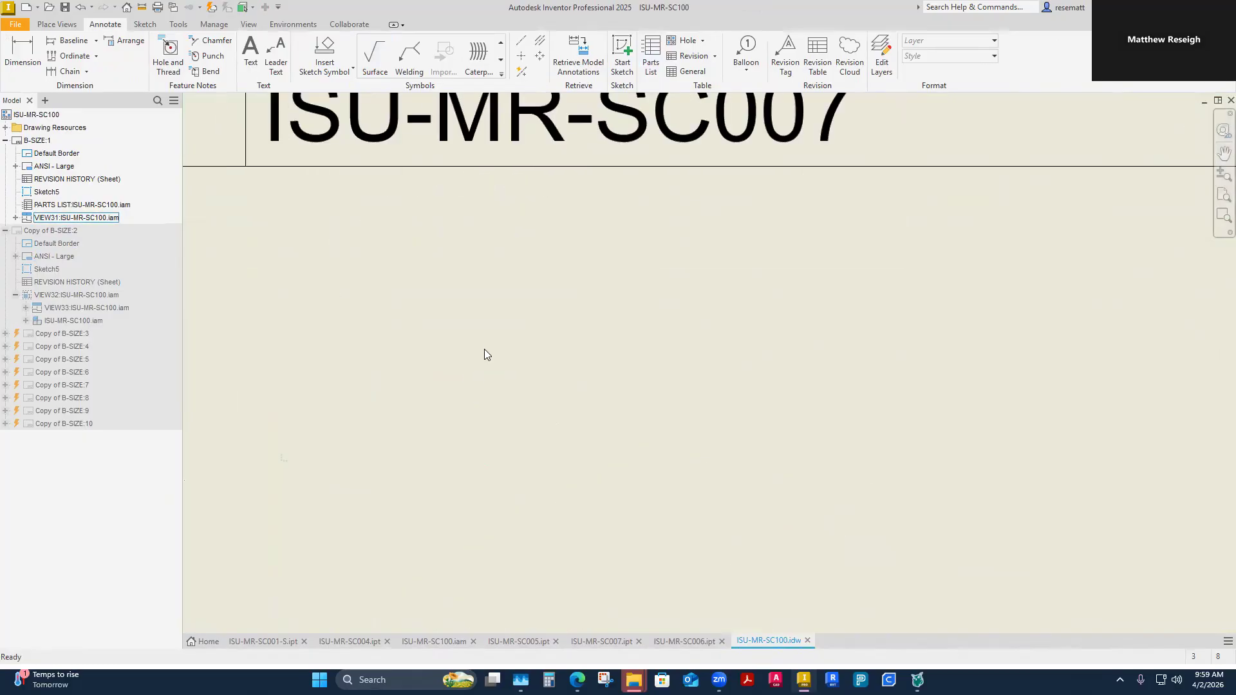
{"action": "scroll", "coordinate": [489, 328], "scroll_direction": "down", "scroll_amount": 6}
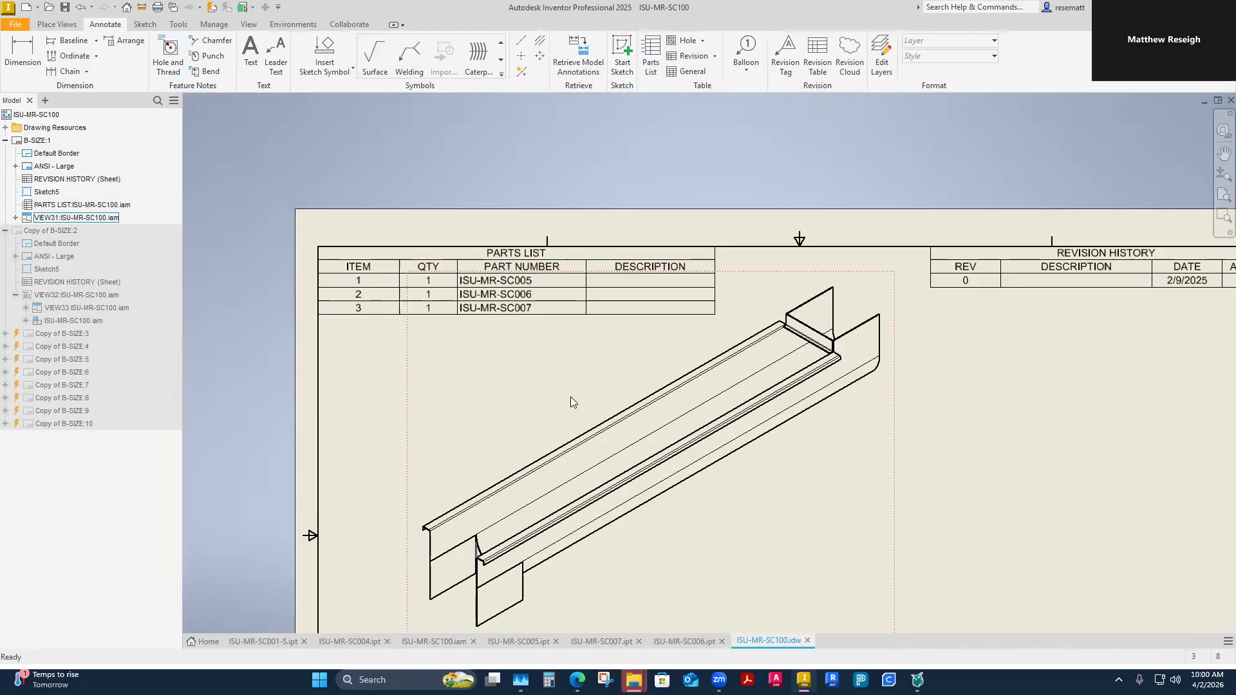
{"action": "scroll", "coordinate": [803, 384], "scroll_direction": "up", "scroll_amount": 4}
{"action": "scroll", "coordinate": [804, 386], "scroll_direction": "down", "scroll_amount": 7}
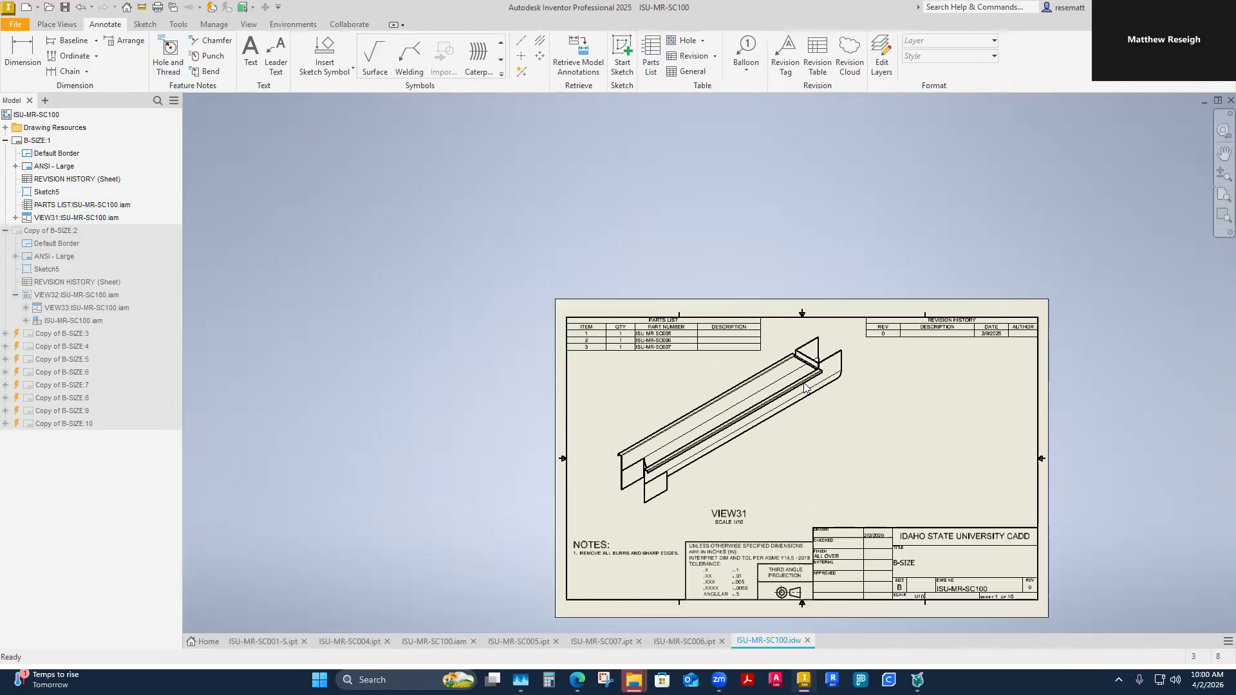
{"action": "scroll", "coordinate": [804, 534], "scroll_direction": "up", "scroll_amount": 8}
{"action": "scroll", "coordinate": [575, 522], "scroll_direction": "down", "scroll_amount": 4}
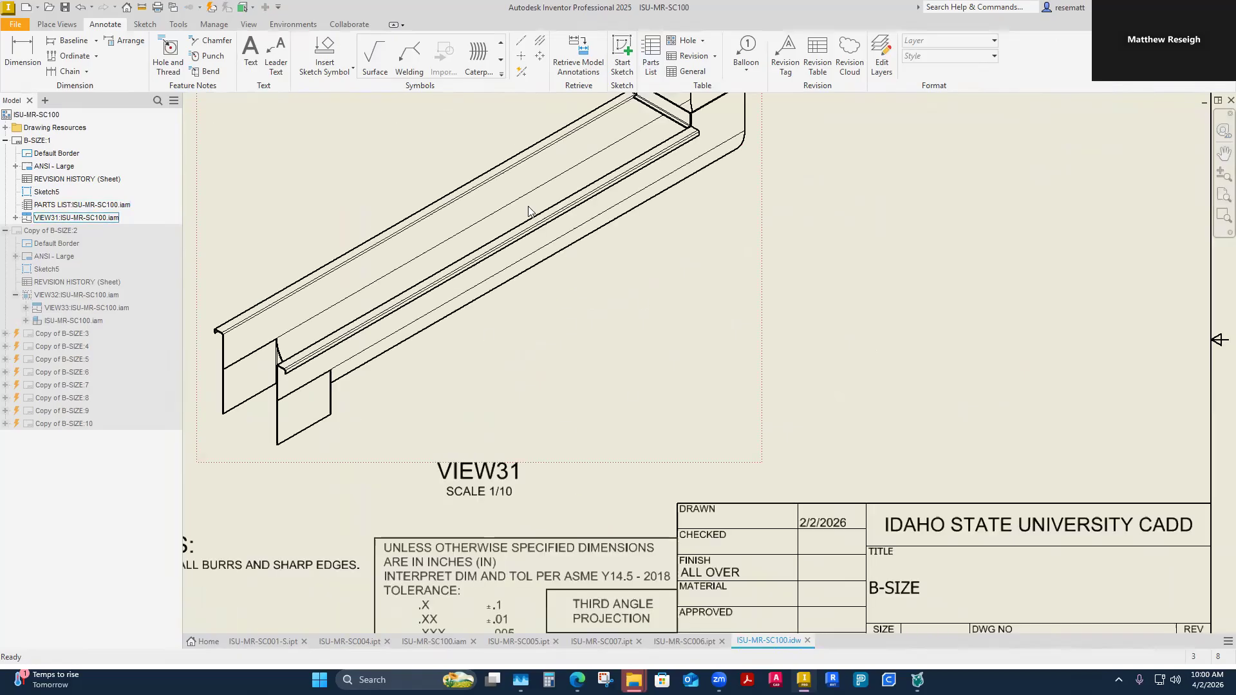
{"action": "scroll", "coordinate": [566, 397], "scroll_direction": "down", "scroll_amount": 4}
{"action": "scroll", "coordinate": [561, 401], "scroll_direction": "up", "scroll_amount": 5}
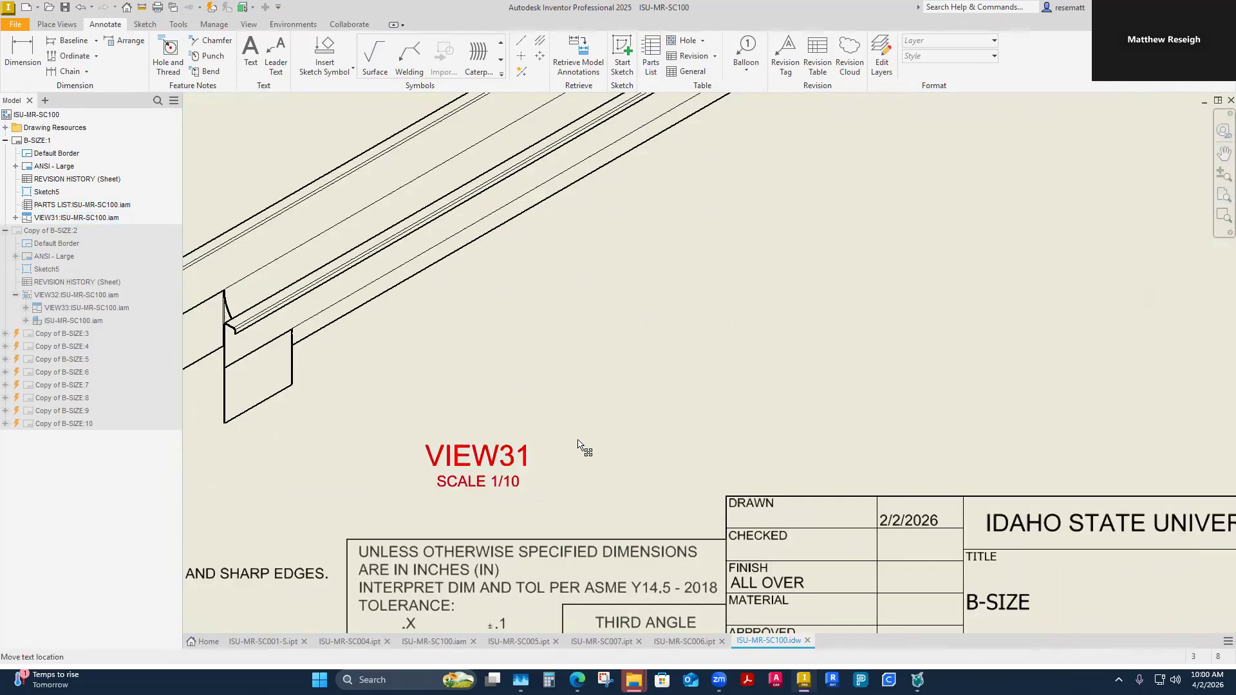
Step: Move the isometric view slightly down on the first sheet, away from the parts list
{"action": "scroll", "coordinate": [551, 390], "scroll_direction": "down", "scroll_amount": 3}
{"action": "scroll", "coordinate": [549, 392], "scroll_direction": "down", "scroll_amount": 3}
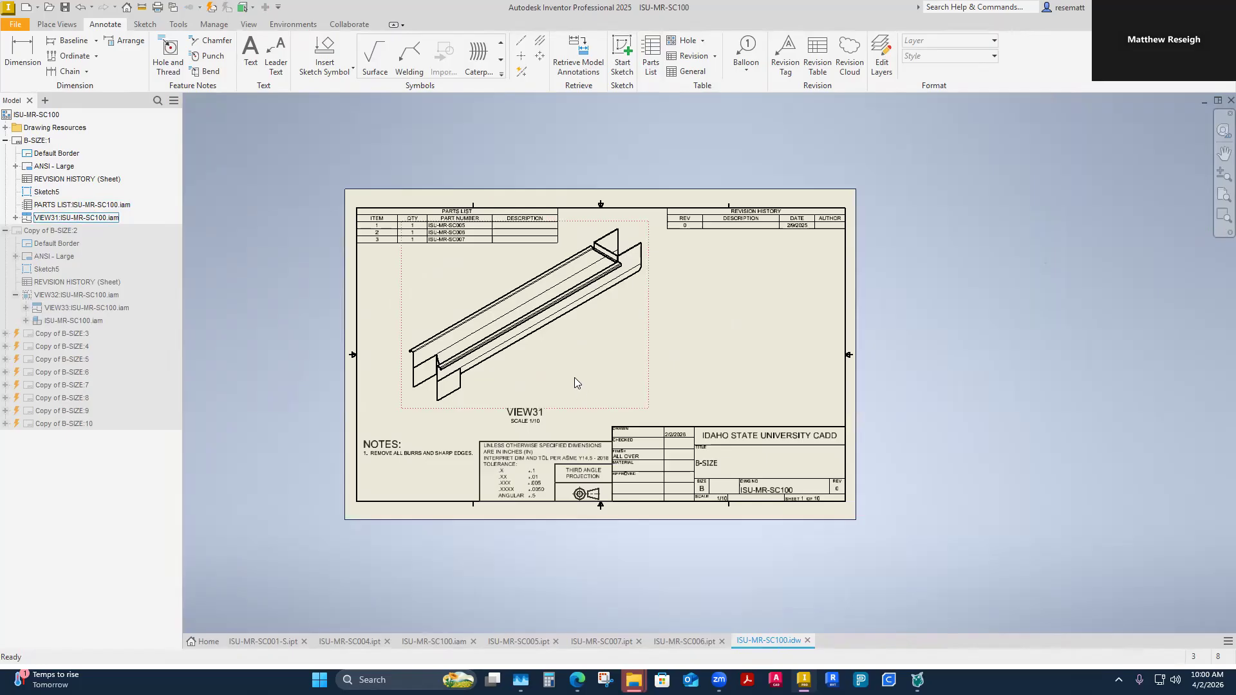
{"action": "left_click", "coordinate": [588, 404]}
{"action": "left_click_drag", "start_coordinate": [585, 416], "coordinate": [585, 416]}
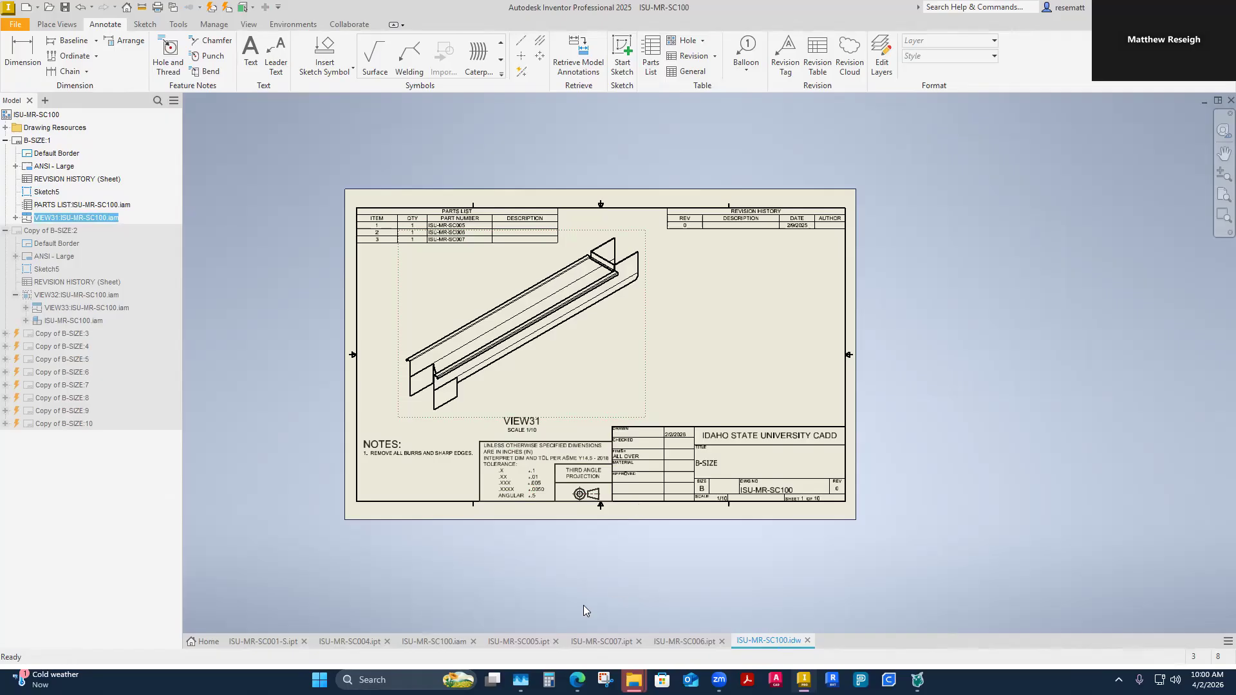
Step: Activate the second sheet, shift its front and side views left within the border, and place the front view's label lower
{"action": "double_click", "coordinate": [52, 231]}
{"action": "left_click_drag", "start_coordinate": [589, 415], "coordinate": [404, 410]}
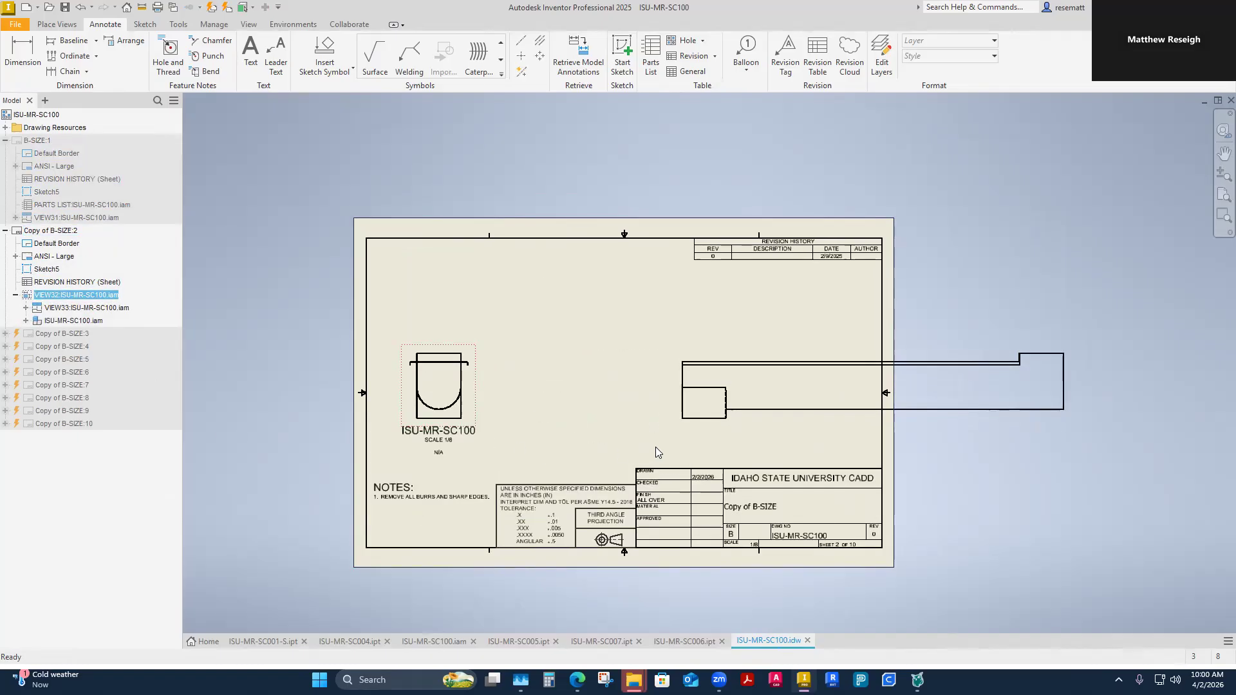
{"action": "left_click_drag", "start_coordinate": [789, 432], "coordinate": [616, 436]}
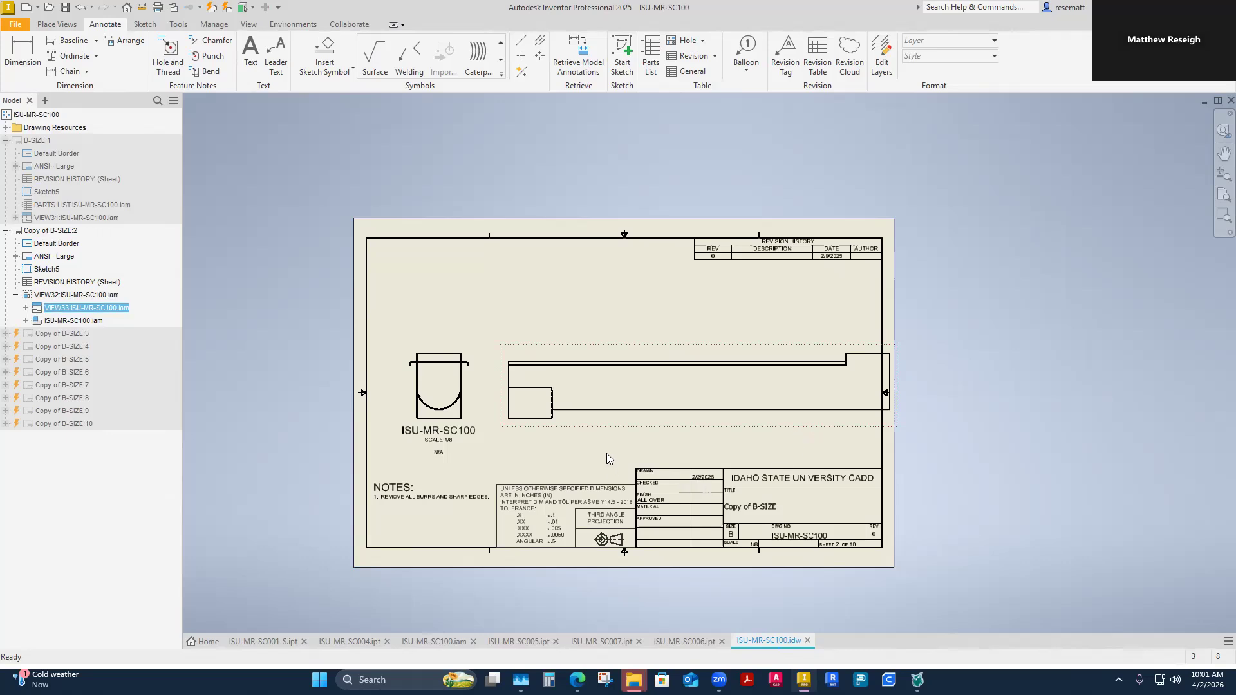
{"action": "mouse_move", "coordinate": [453, 430]}
{"action": "left_mouse_down"}
{"action": "mouse_move", "coordinate": [453, 447]}
{"action": "mouse_move", "coordinate": [455, 406]}
{"action": "left_mouse_up"}
{"action": "left_click_drag", "start_coordinate": [576, 425], "coordinate": [560, 430]}
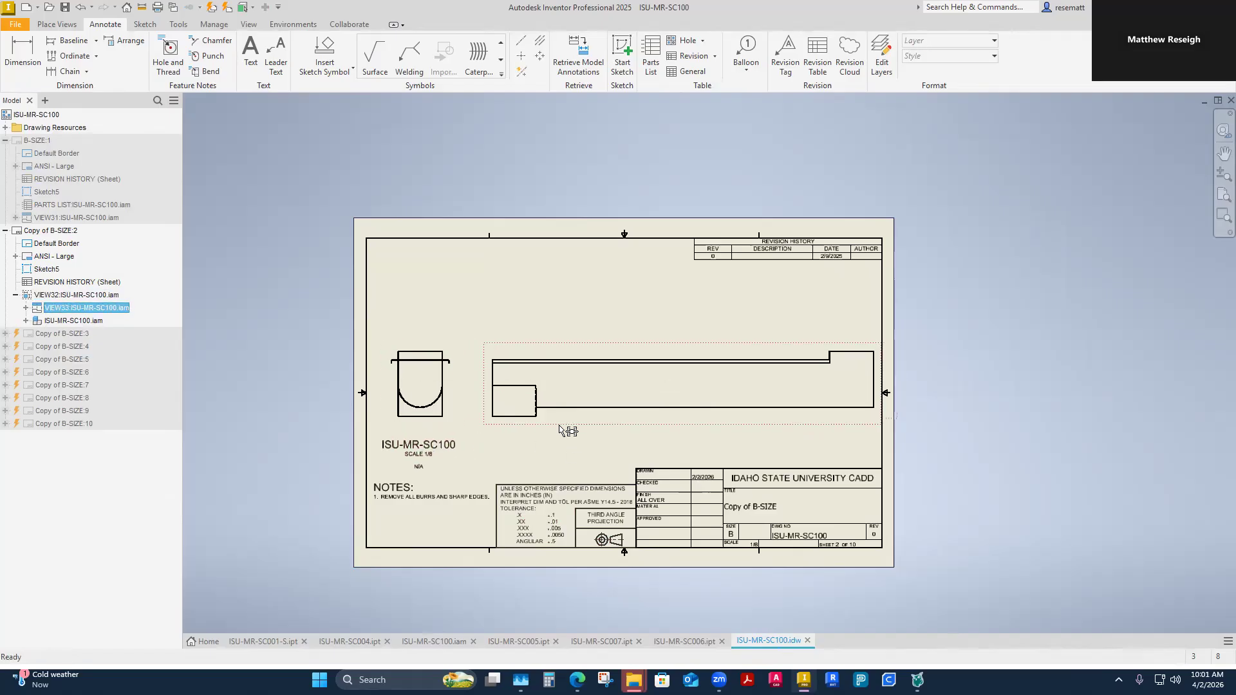
Step: Set the scale of the front base view on the second sheet to 1/10
{"action": "right_click", "coordinate": [453, 412]}
{"action": "left_click", "coordinate": [449, 451]}
{"action": "left_click", "coordinate": [448, 309]}
{"action": "type", "text": "1/10"}
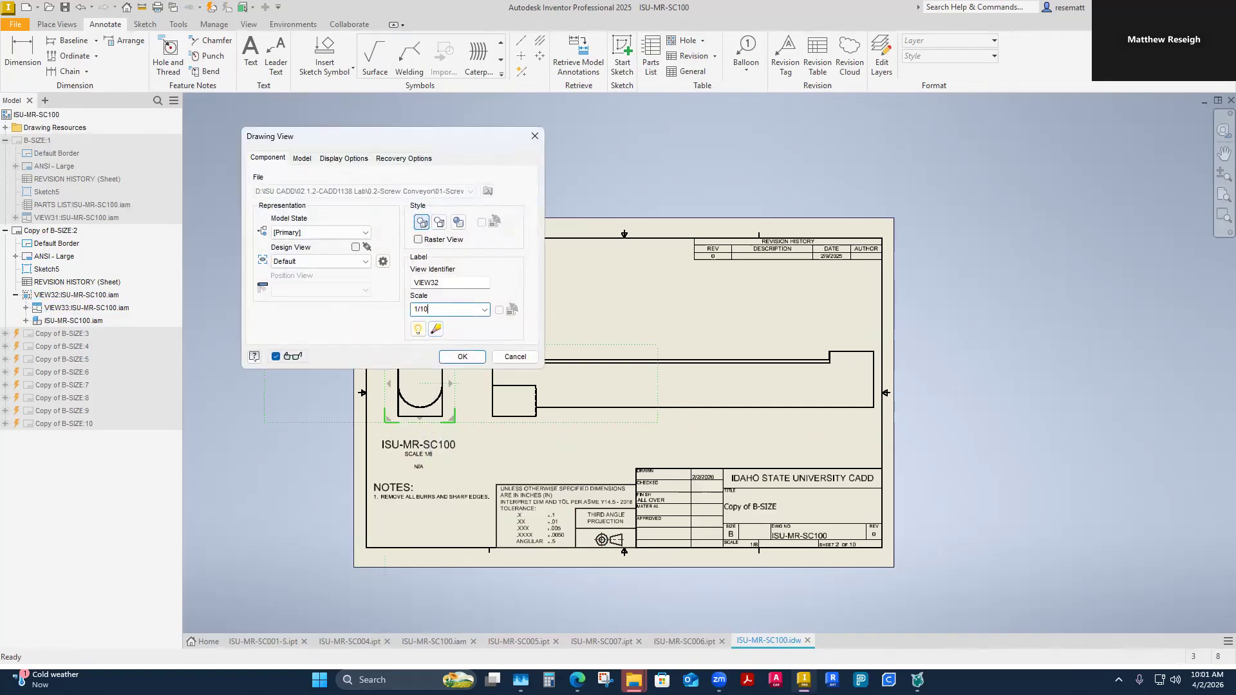
{"action": "left_click", "coordinate": [462, 357]}
Step: Reposition the rescaled front and side views so they are evenly spaced inside the second sheet's border
{"action": "left_click", "coordinate": [569, 425]}
{"action": "left_click_drag", "start_coordinate": [568, 419], "coordinate": [562, 419]}
{"action": "left_click_drag", "start_coordinate": [453, 401], "coordinate": [477, 397]}
{"action": "scroll", "coordinate": [537, 461], "scroll_direction": "up", "scroll_amount": 3}
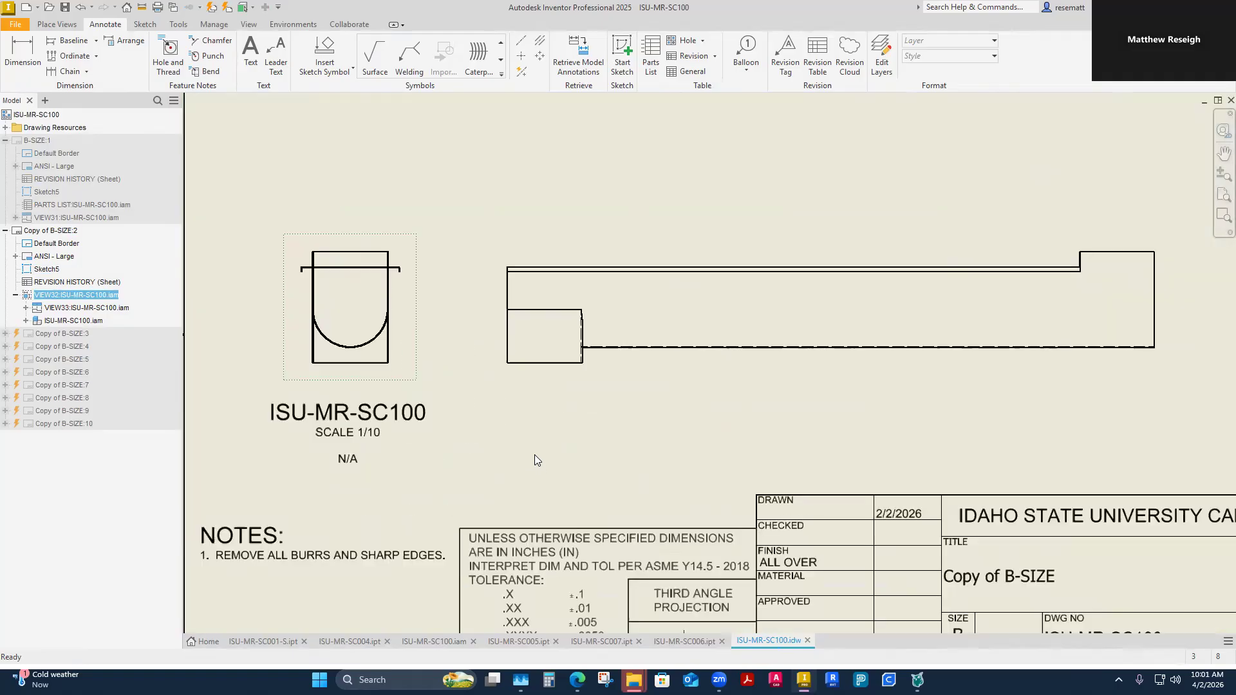
Step: Shift the front view and its aligned side view slightly down on the second sheet
{"action": "scroll", "coordinate": [534, 454], "scroll_direction": "down", "scroll_amount": 2}
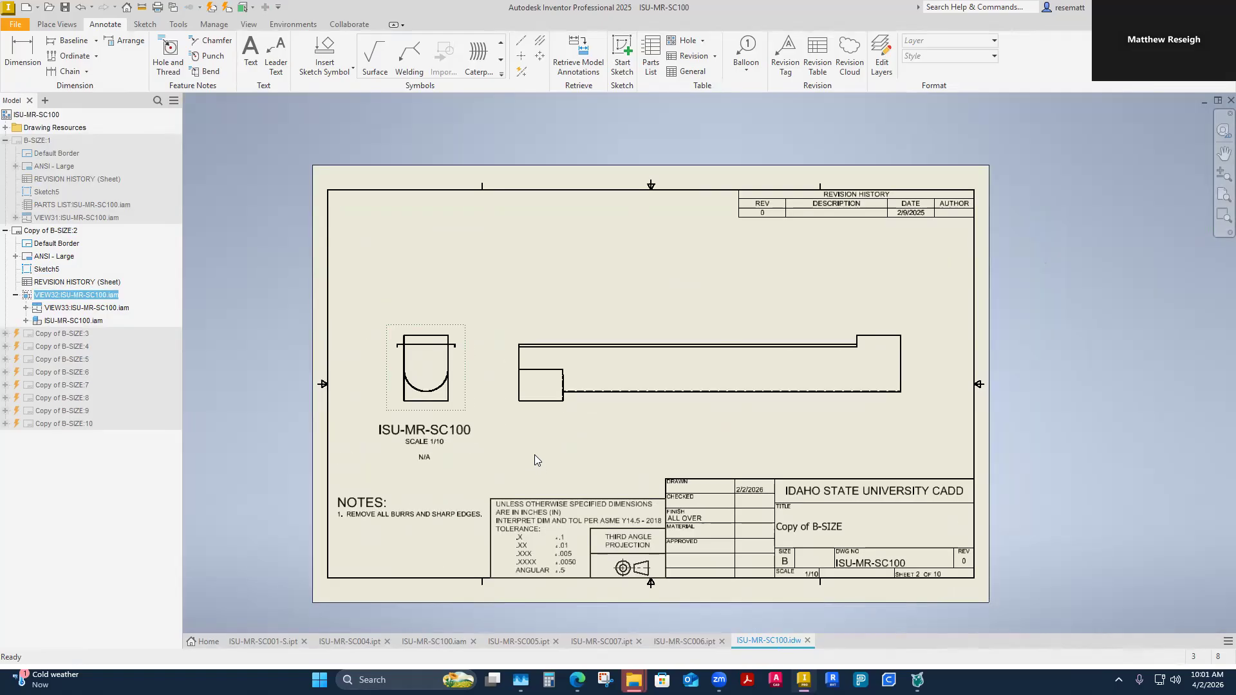
{"action": "mouse_move", "coordinate": [465, 400]}
{"action": "left_mouse_down"}
{"action": "mouse_move", "coordinate": [466, 425]}
{"action": "mouse_move", "coordinate": [462, 395]}
{"action": "left_mouse_up"}
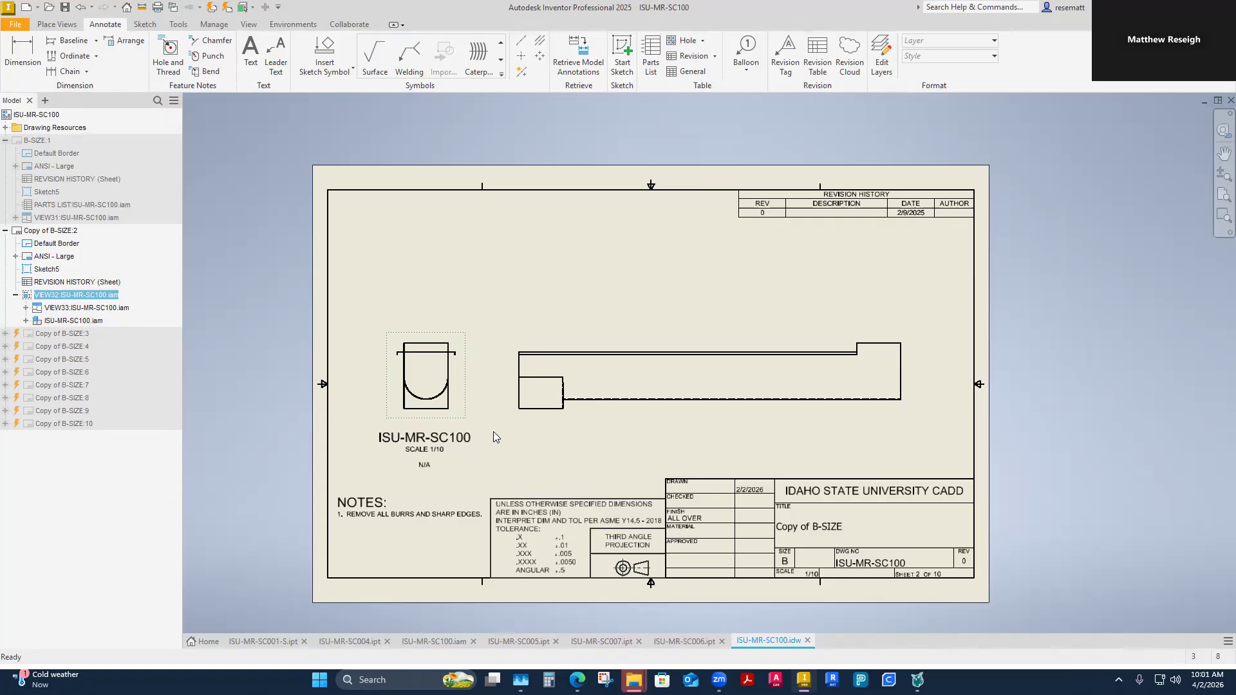
Step: Review the isometric sheet, the front and side view sheet, and the empty third sheet in turn
{"action": "left_click", "coordinate": [36, 141]}
{"action": "left_click", "coordinate": [40, 140]}
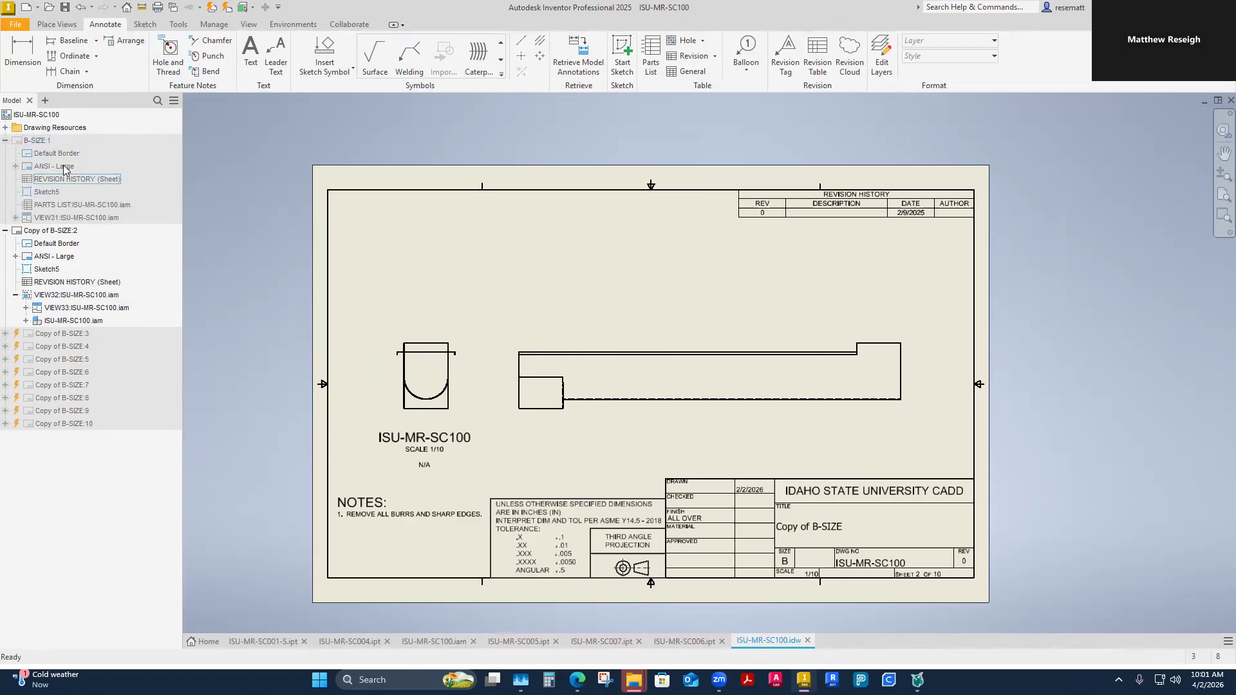
{"action": "double_click", "coordinate": [47, 141]}
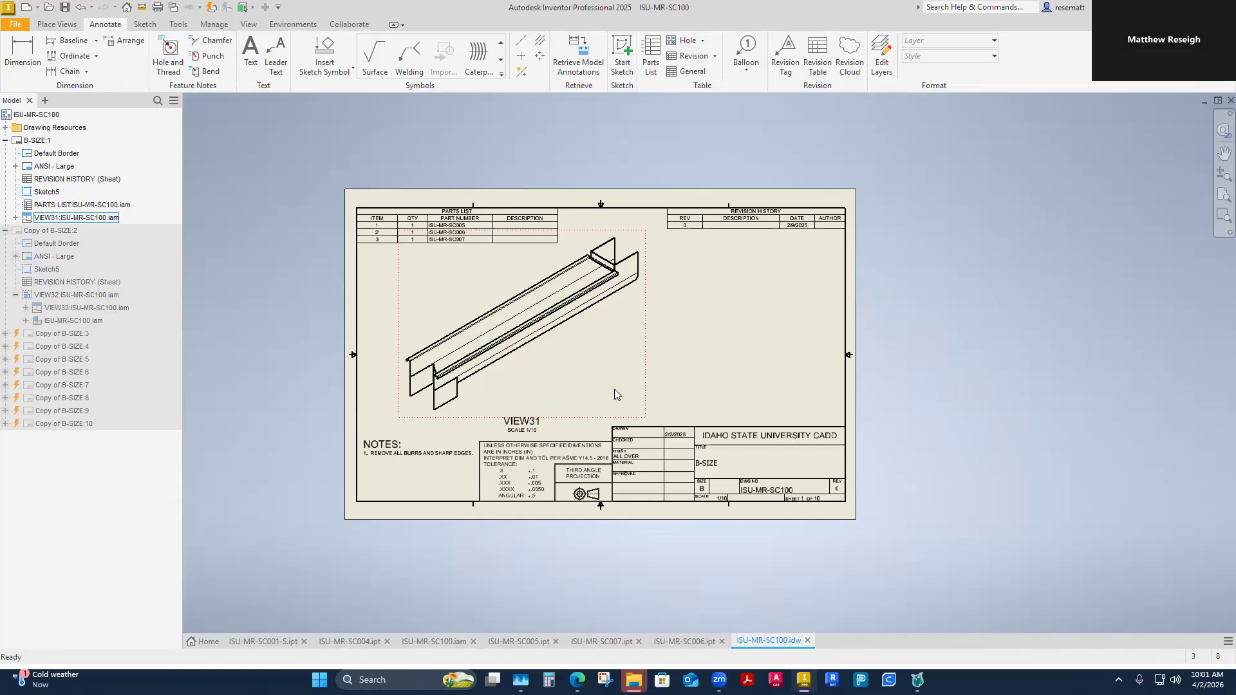
{"action": "double_click", "coordinate": [53, 230]}
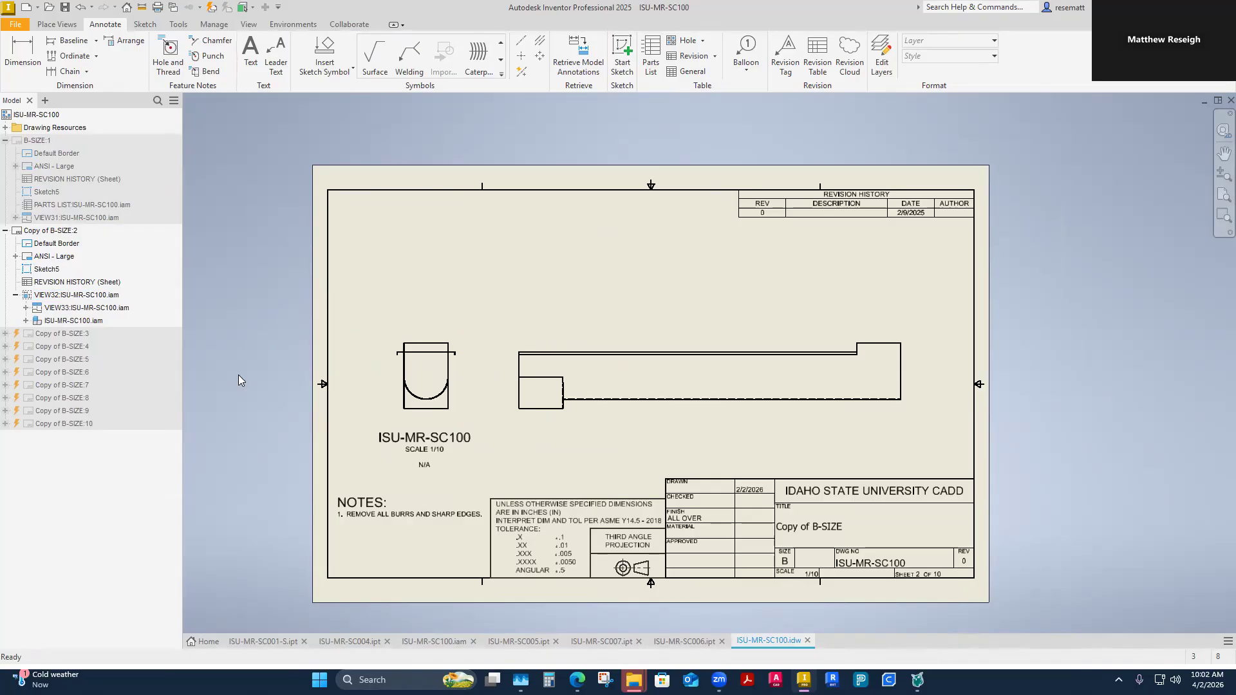
{"action": "double_click", "coordinate": [70, 334]}
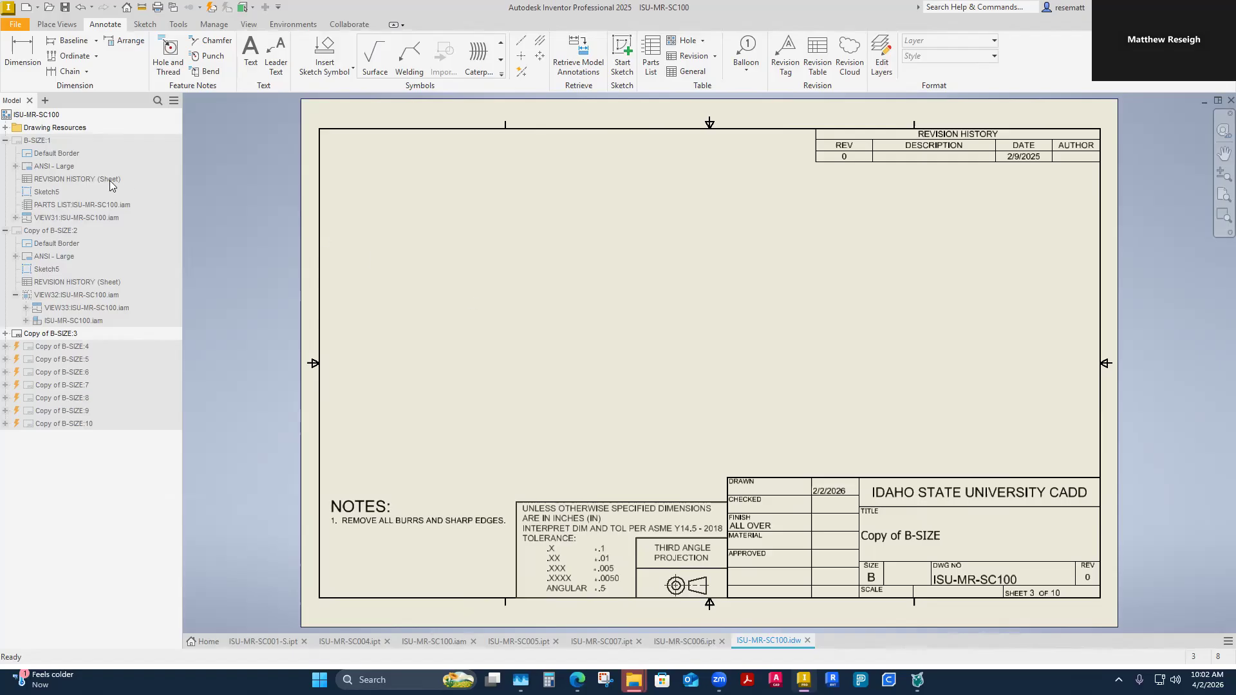
{"action": "double_click", "coordinate": [38, 140]}
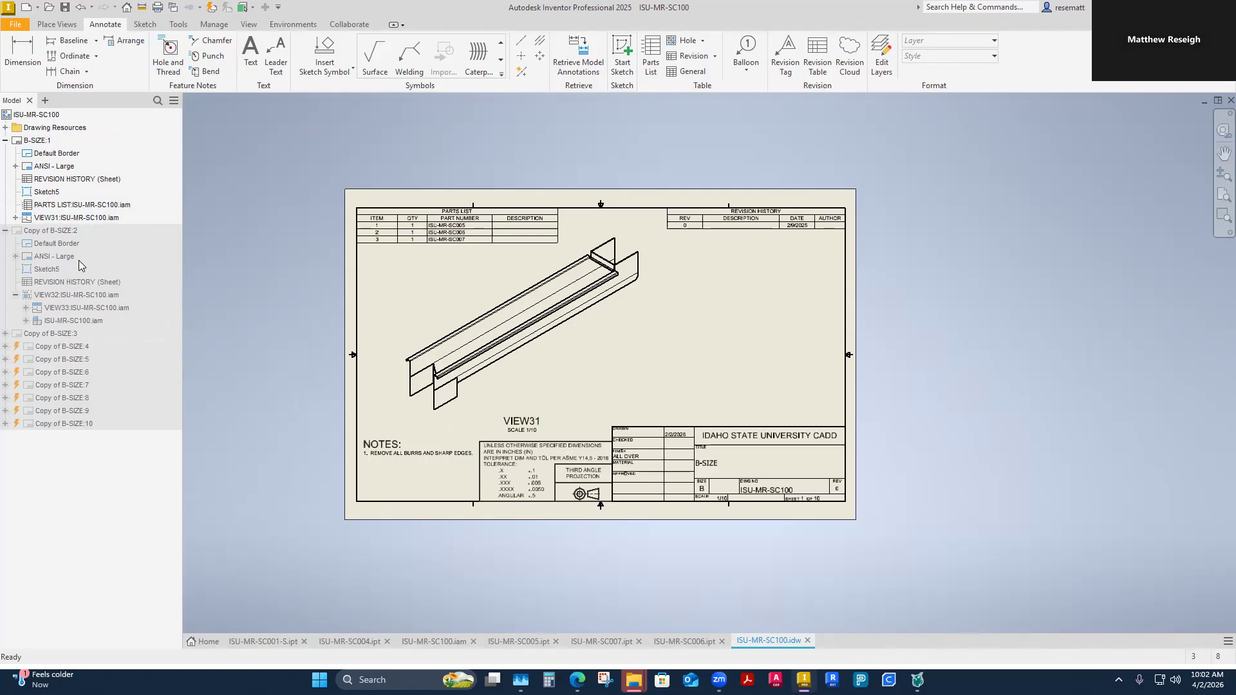
{"action": "double_click", "coordinate": [49, 231]}
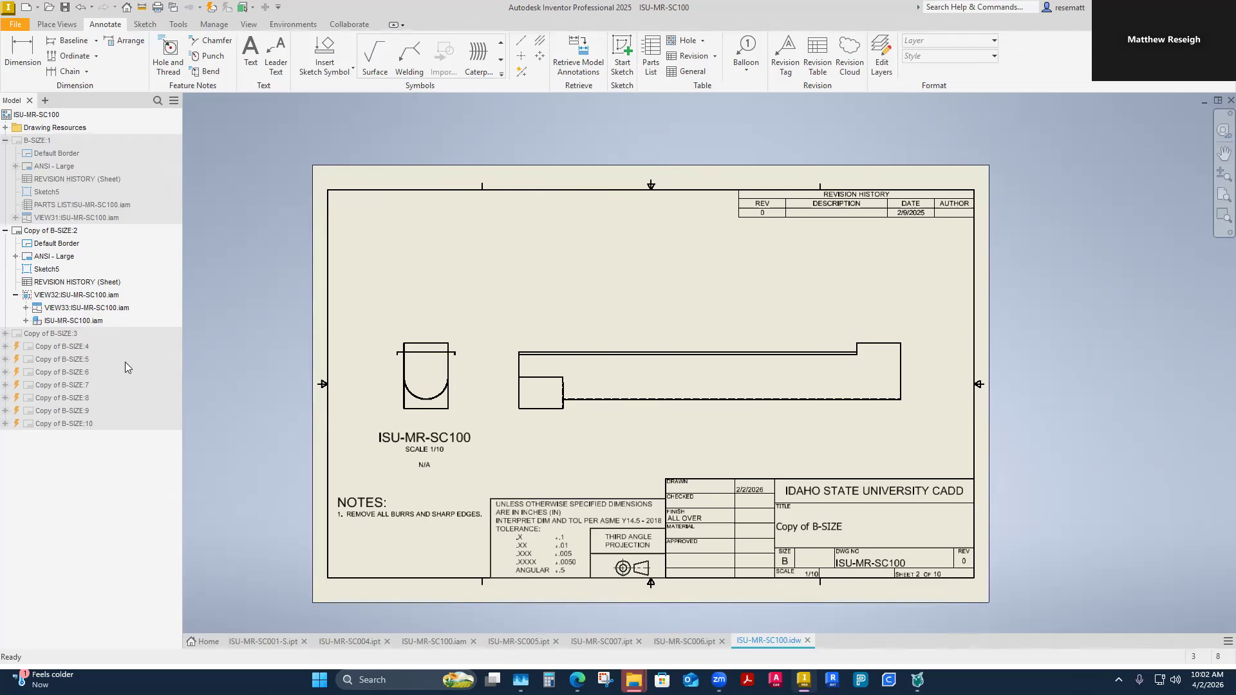
Step: Activate the third sheet and start a base view using ISU-MR-SC005.ipt as its model
{"action": "double_click", "coordinate": [46, 333]}
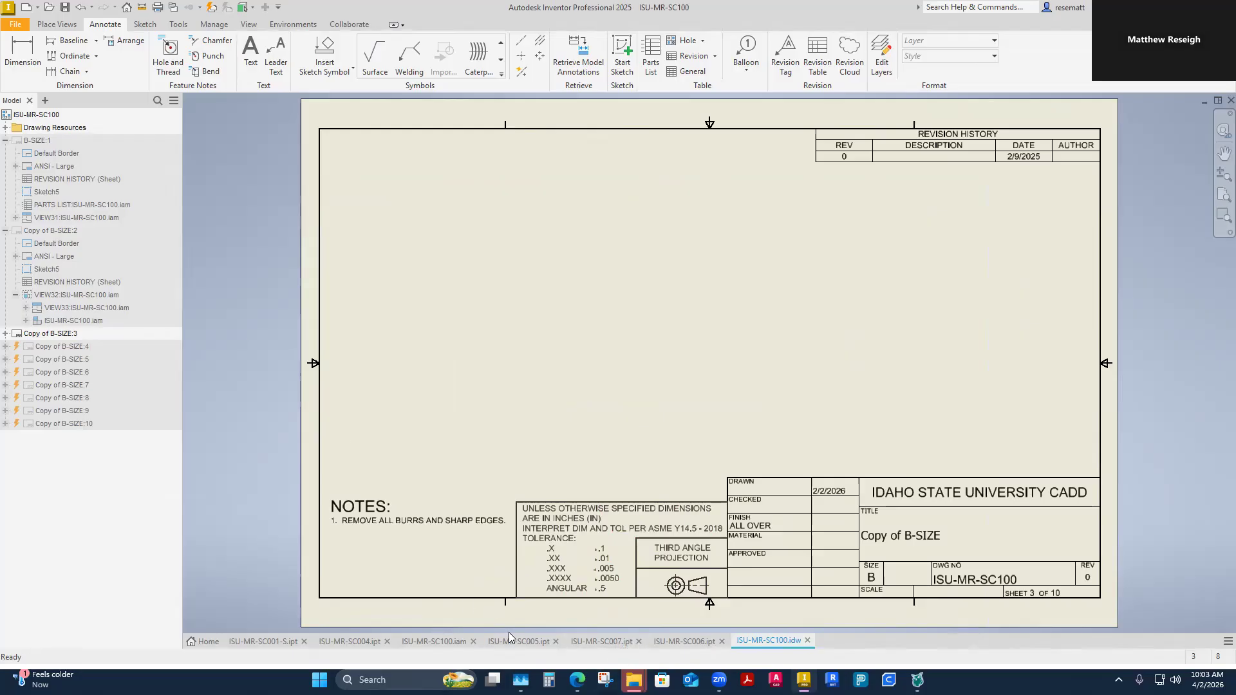
{"action": "right_click", "coordinate": [500, 314]}
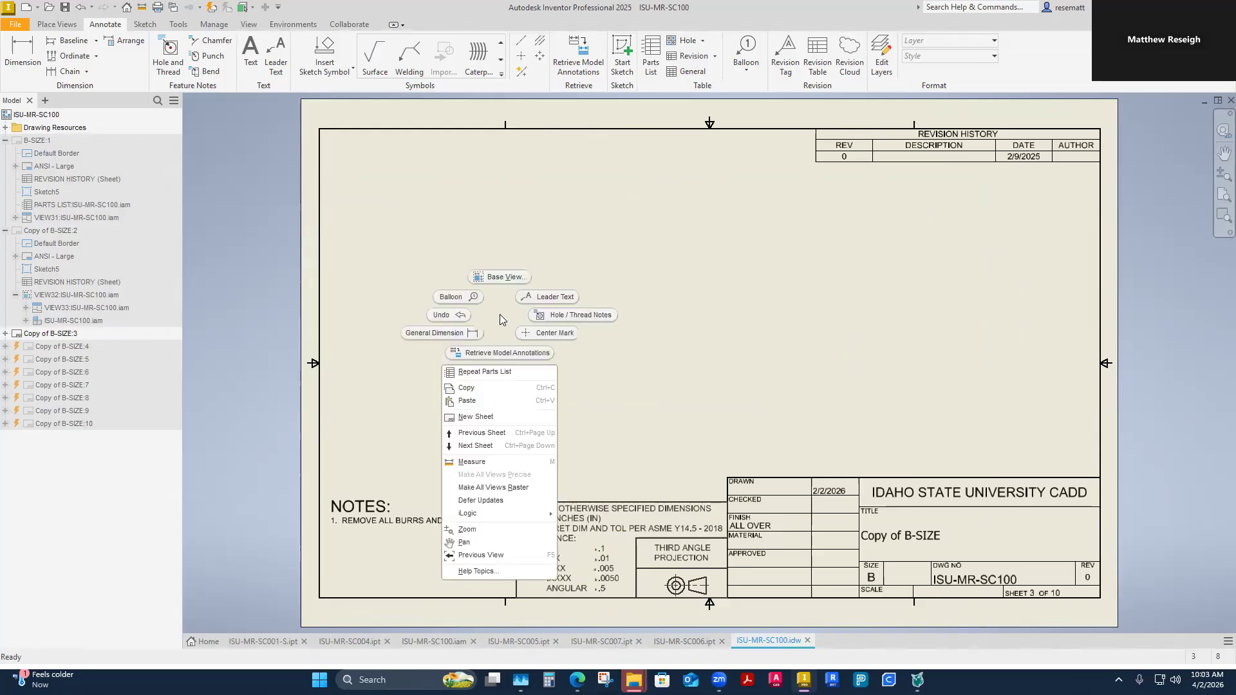
{"action": "left_click", "coordinate": [504, 277]}
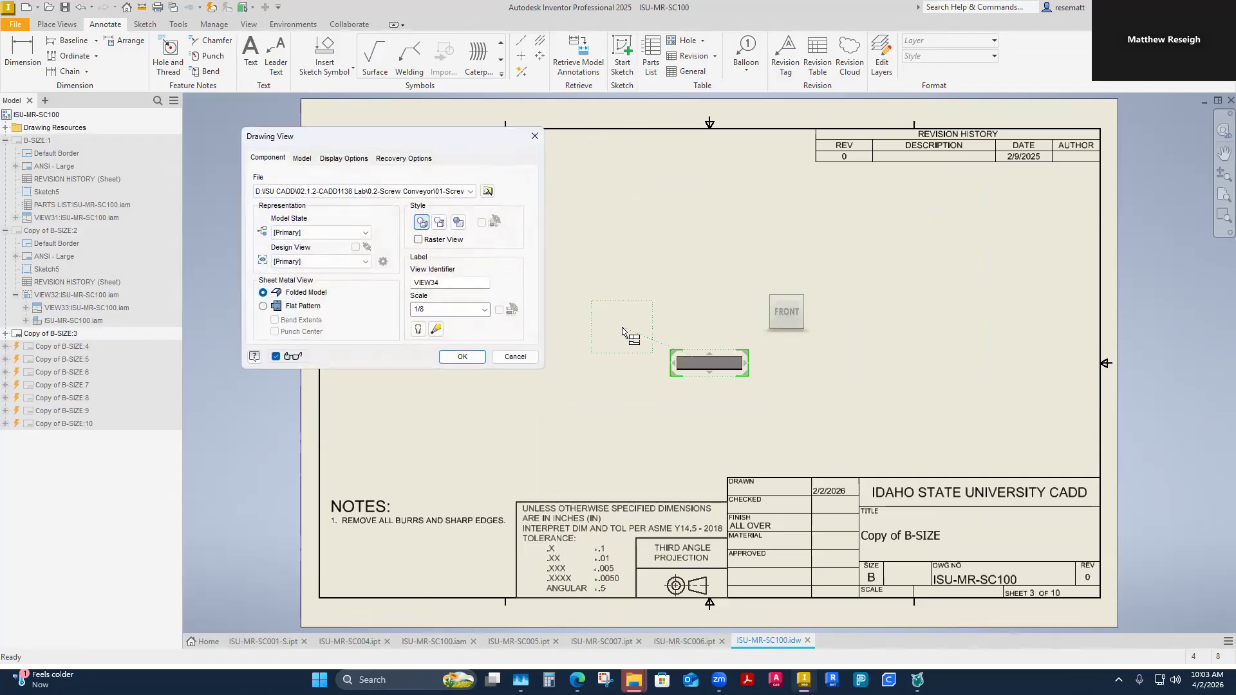
{"action": "left_click", "coordinate": [469, 191]}
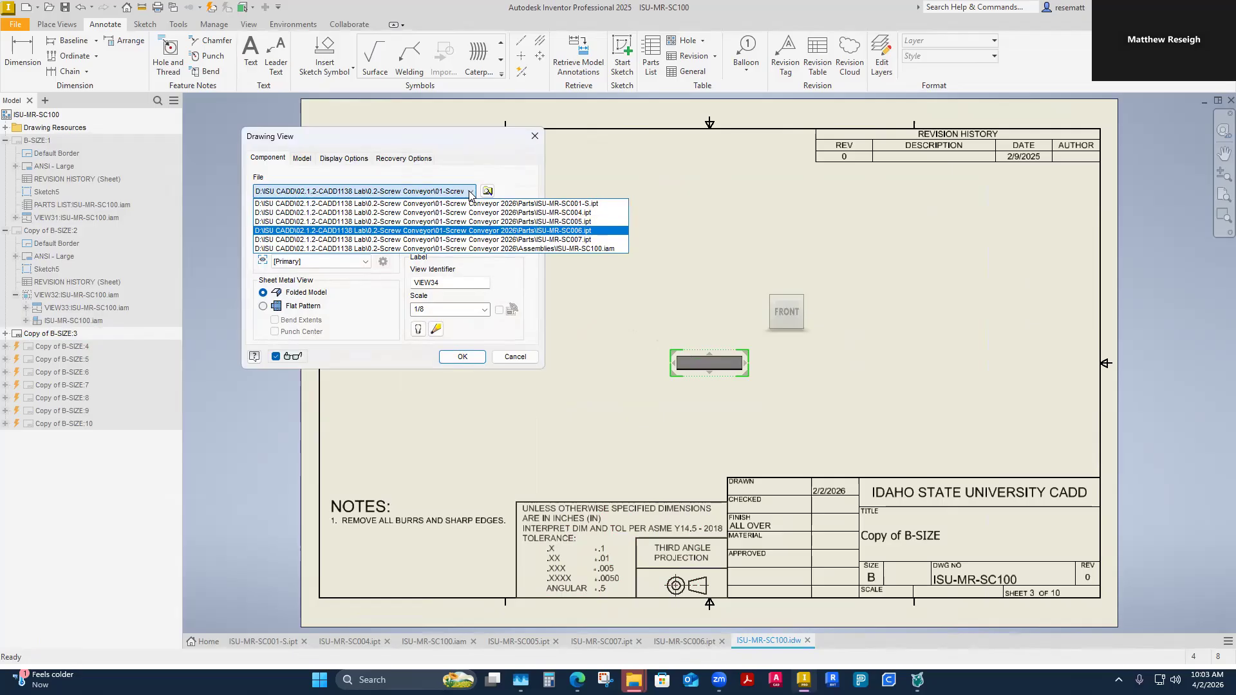
{"action": "left_click", "coordinate": [500, 224]}
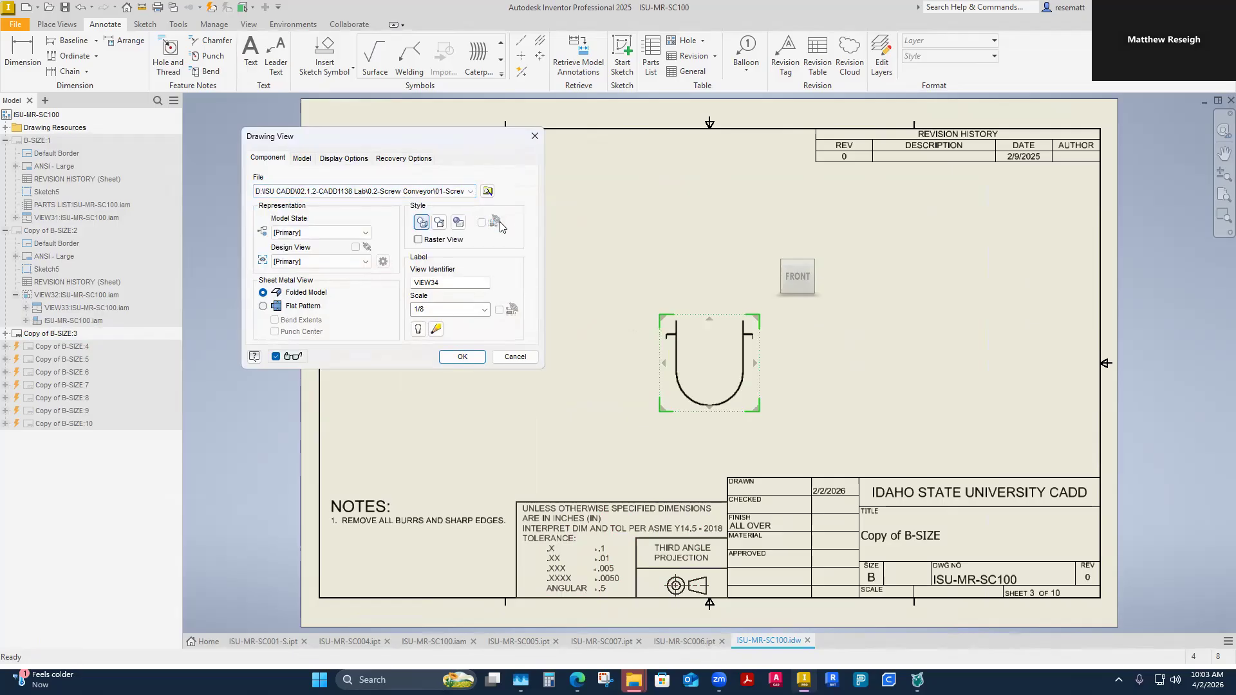
Step: Preview ISU-MR-SC006.ipt and ISU-MR-SC007.ipt as the base view's model, then reselect ISU-MR-SC005.ipt
{"action": "left_click", "coordinate": [470, 191]}
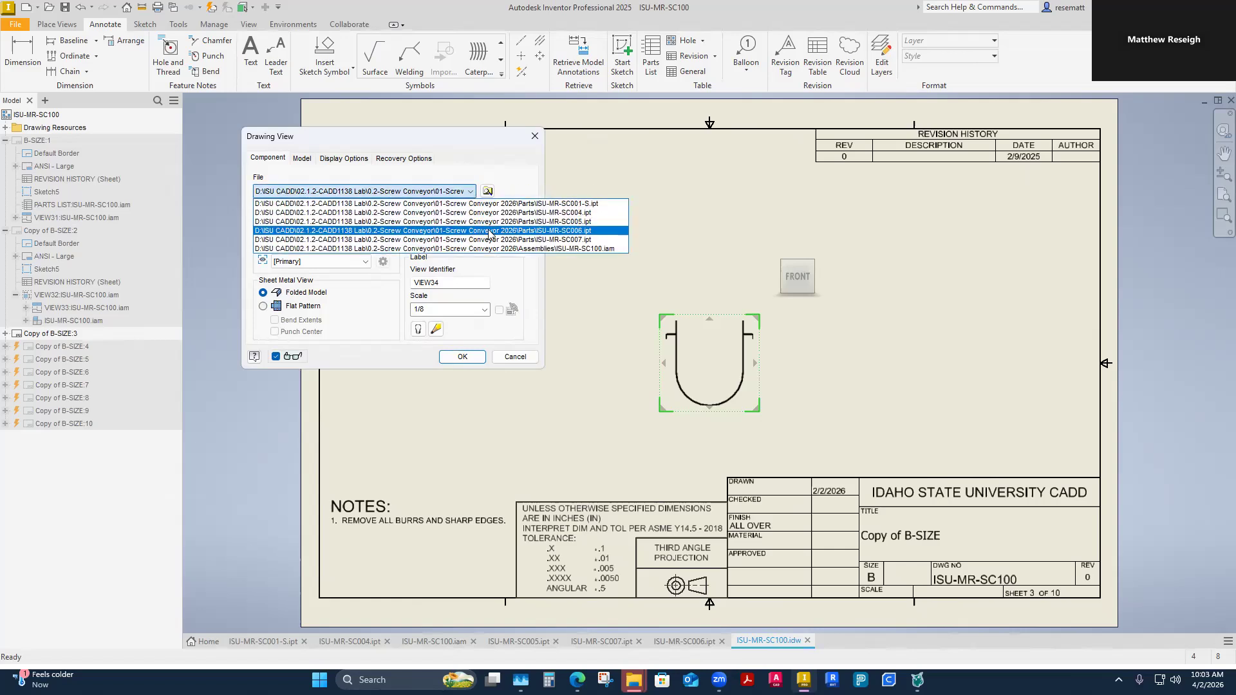
{"action": "left_click", "coordinate": [489, 230]}
{"action": "left_click", "coordinate": [471, 195]}
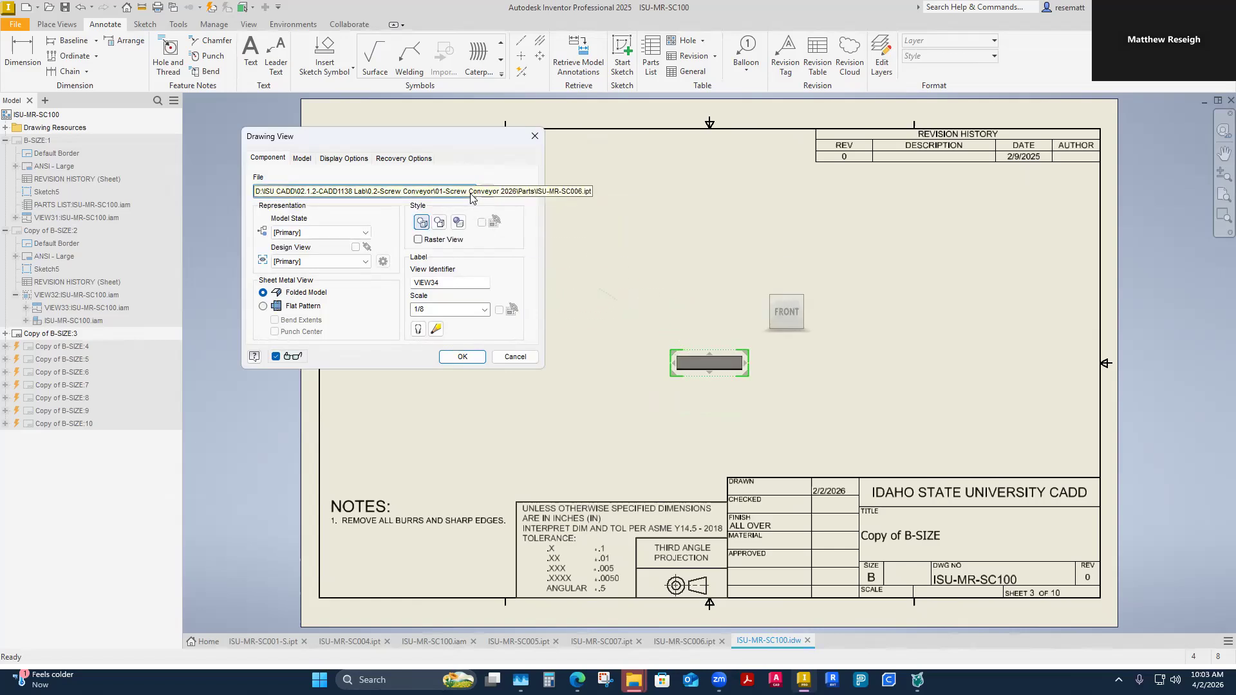
{"action": "left_click", "coordinate": [491, 240]}
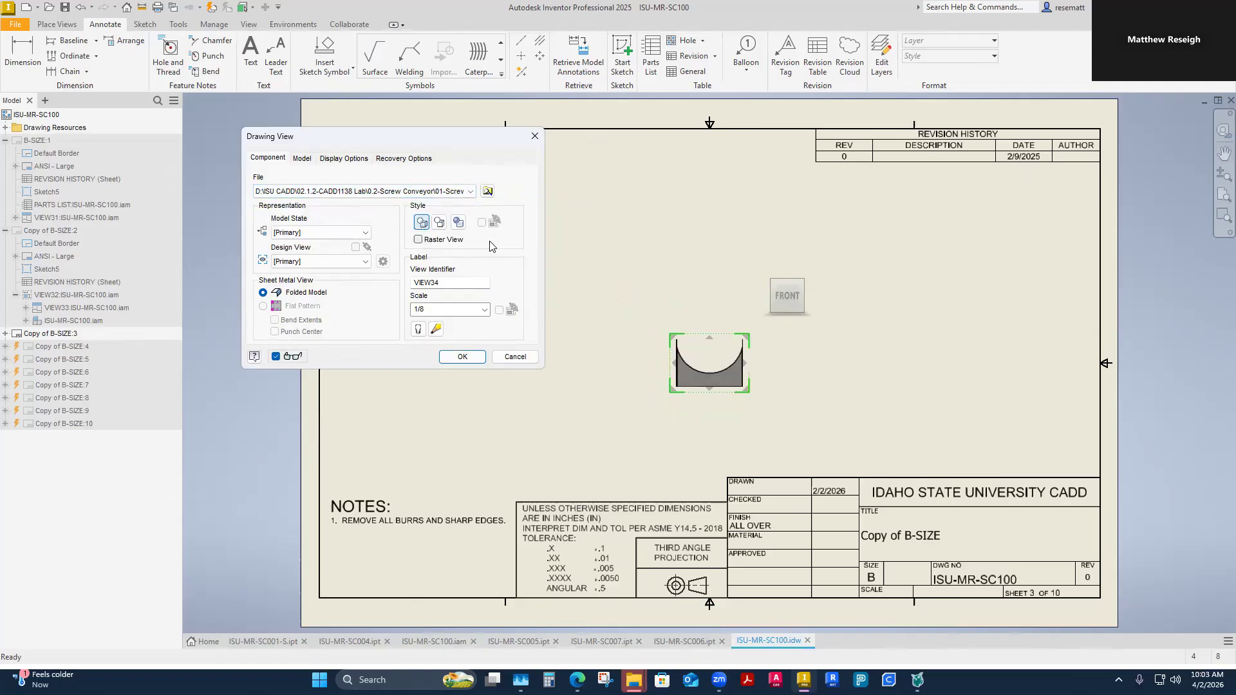
{"action": "left_click", "coordinate": [476, 195]}
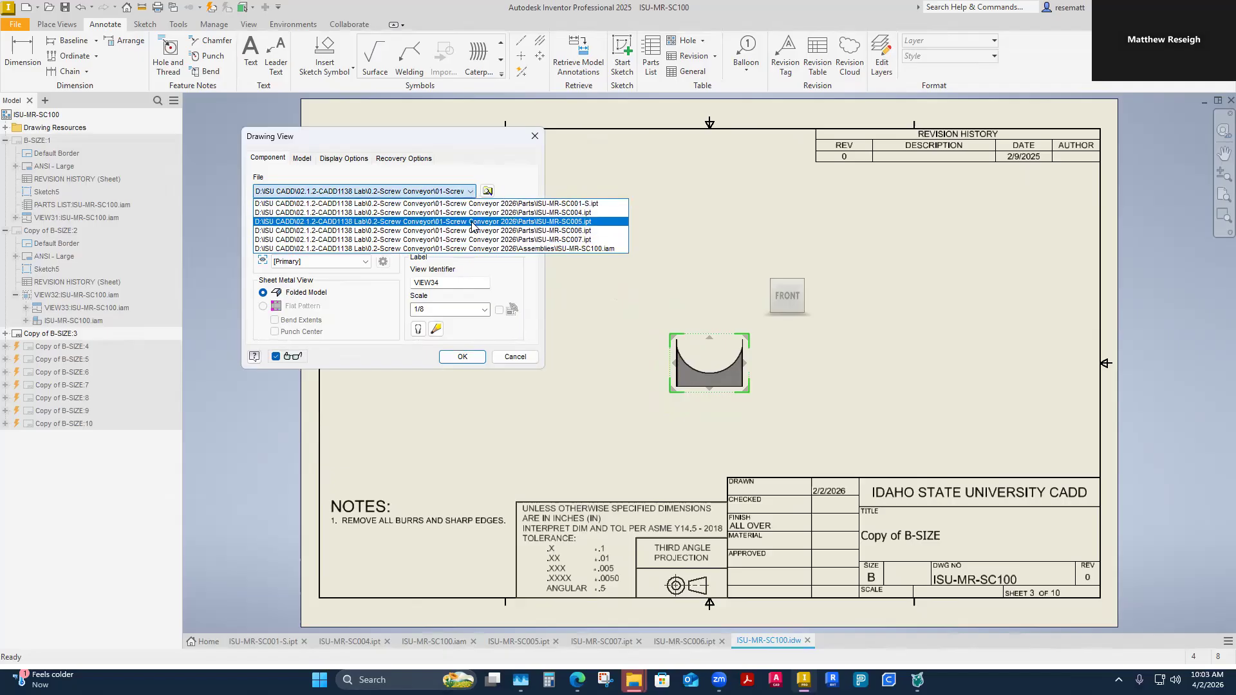
{"action": "left_click", "coordinate": [473, 222]}
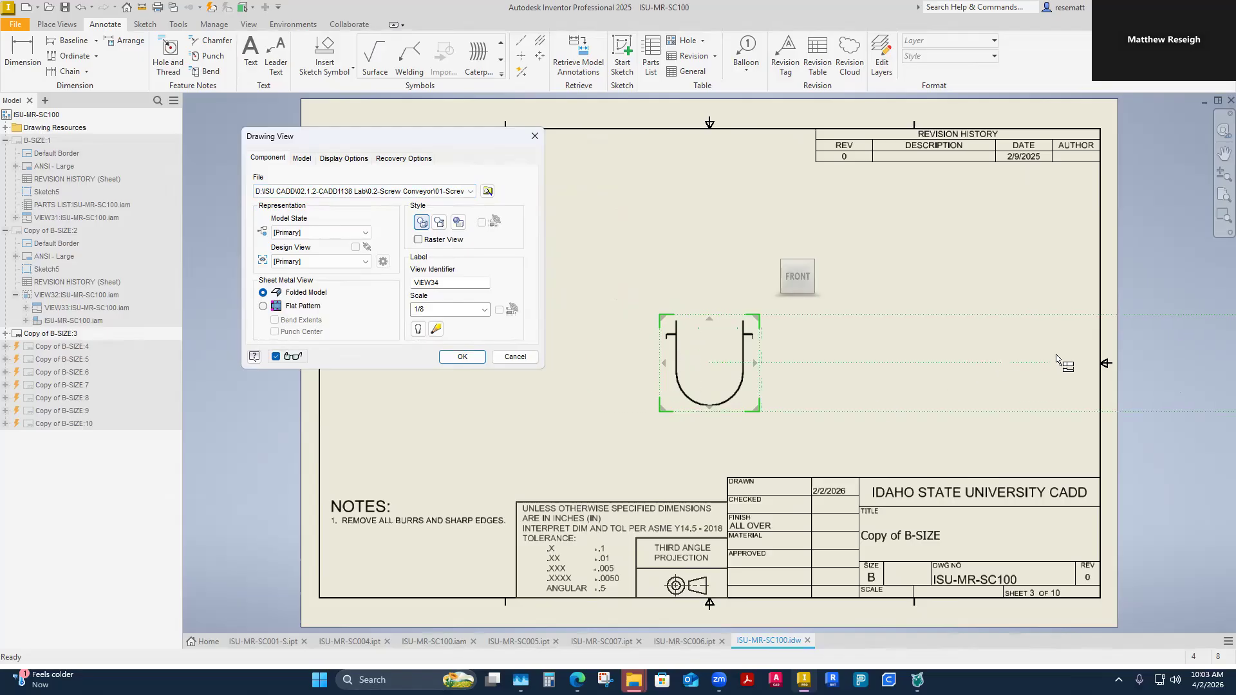
Step: Place a projected side view beside the ISU-MR-SC005 base view and a projected top view above it
{"action": "scroll", "coordinate": [877, 387], "scroll_direction": "down", "scroll_amount": 4}
{"action": "scroll", "coordinate": [800, 394], "scroll_direction": "up", "scroll_amount": 3}
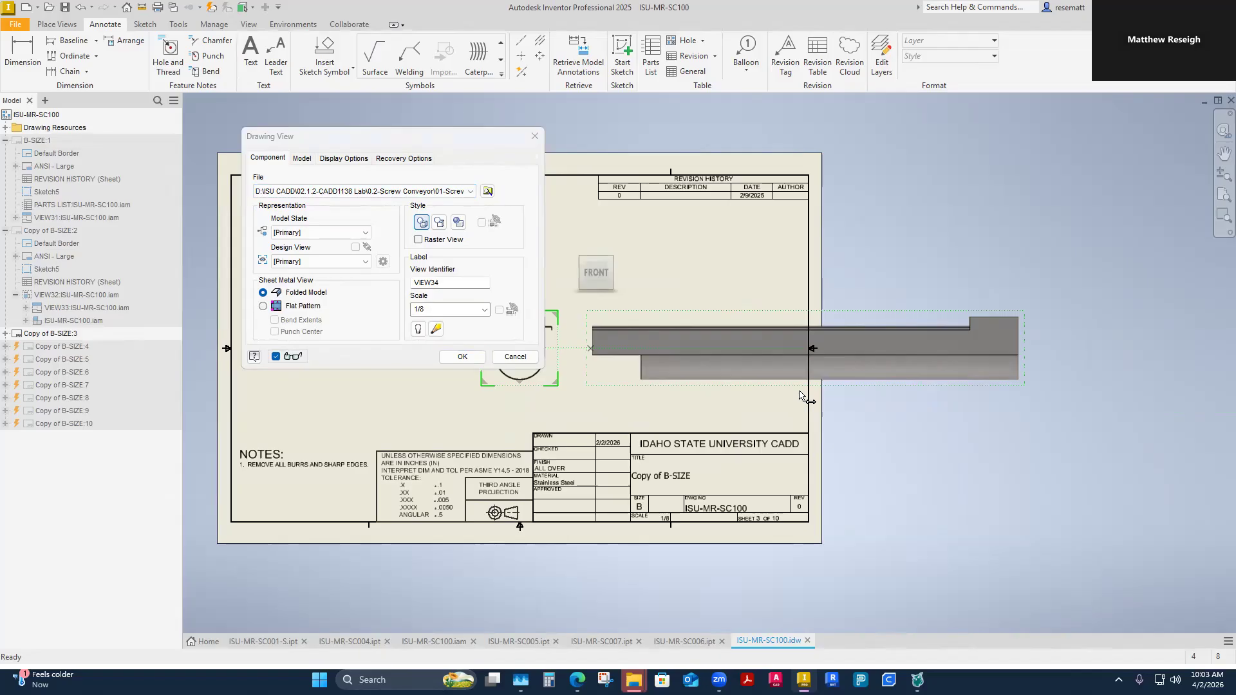
{"action": "scroll", "coordinate": [583, 396], "scroll_direction": "down", "scroll_amount": 2}
{"action": "scroll", "coordinate": [579, 401], "scroll_direction": "up", "scroll_amount": 3}
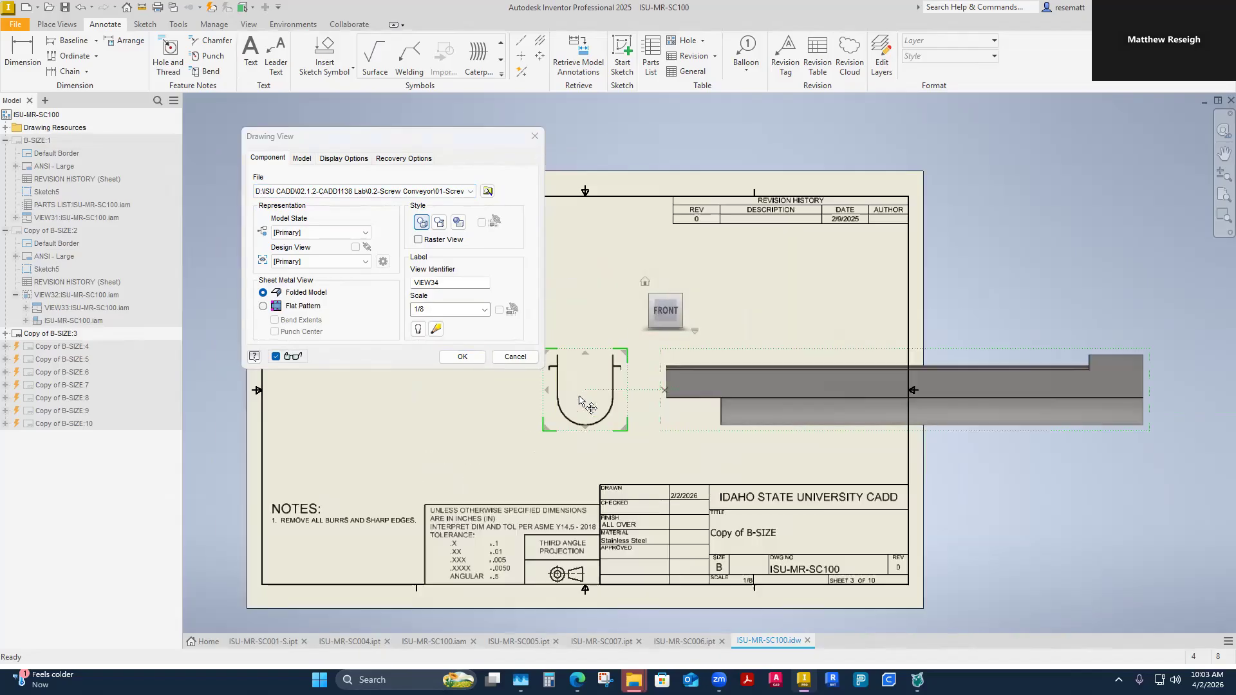
{"action": "scroll", "coordinate": [582, 402], "scroll_direction": "down", "scroll_amount": 2}
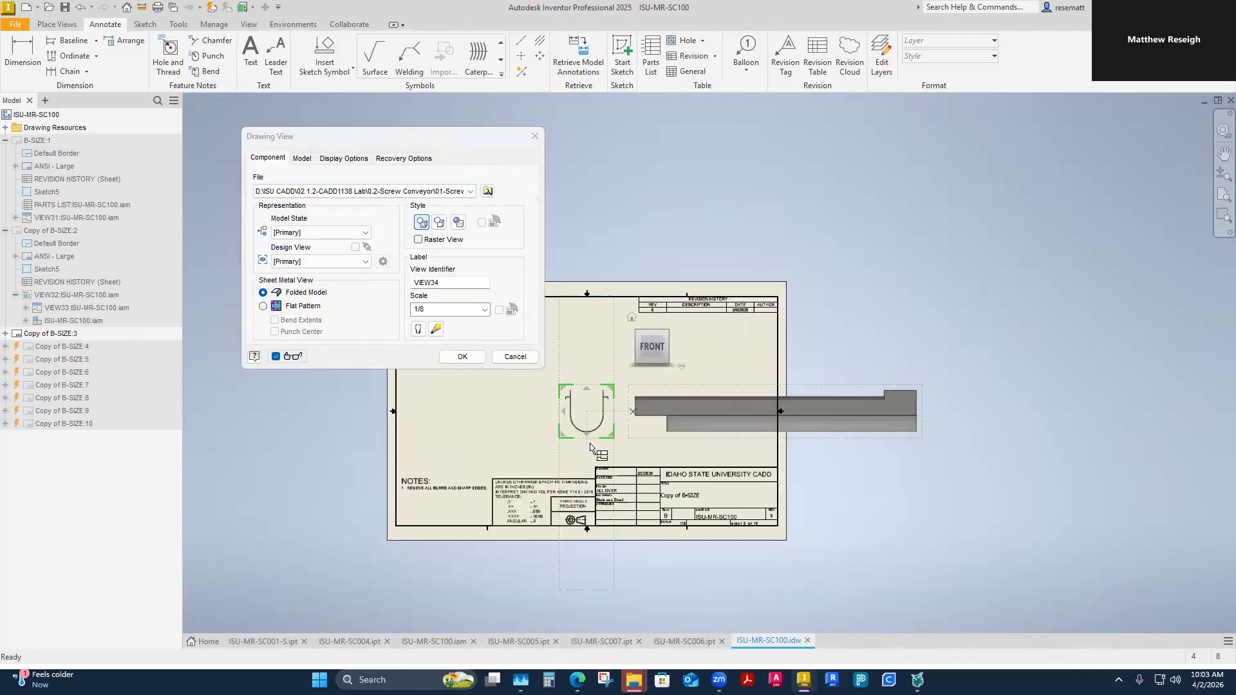
{"action": "left_click", "coordinate": [605, 222]}
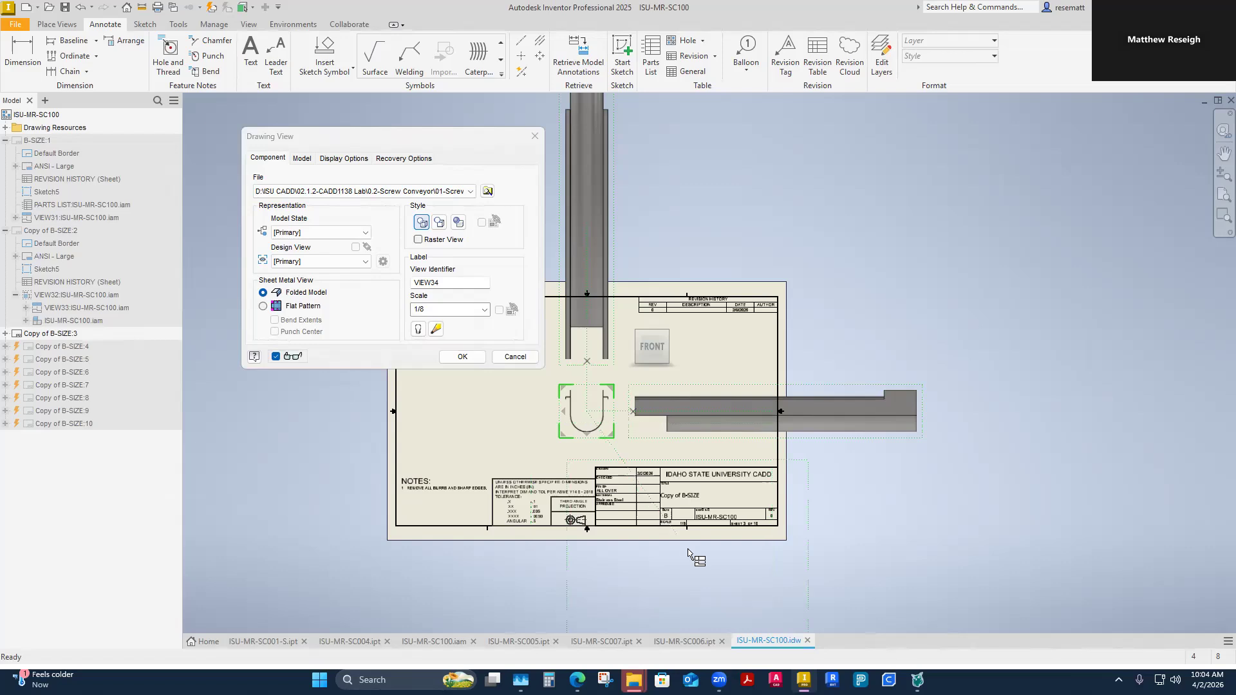
Step: Set the ISU-MR-SC005 base view's scale to 1/10, show its label, and create the views
{"action": "left_click", "coordinate": [412, 310]}
{"action": "type", "text": "1/10"}
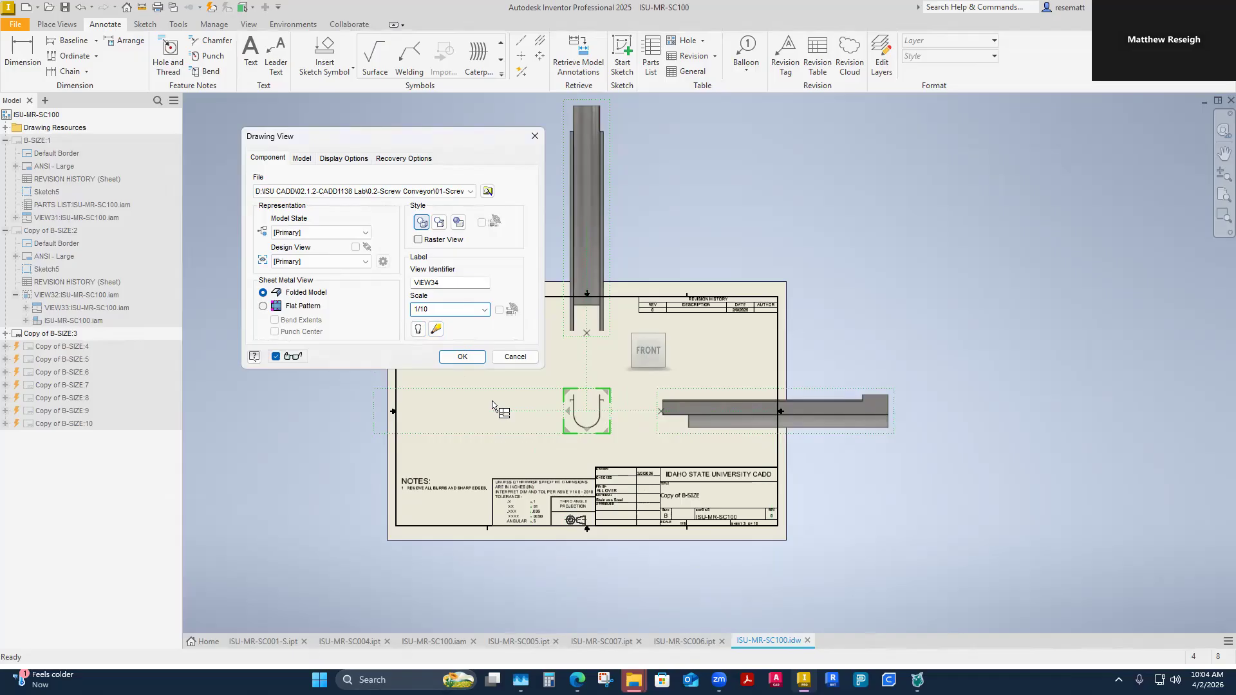
{"action": "left_click", "coordinate": [416, 328]}
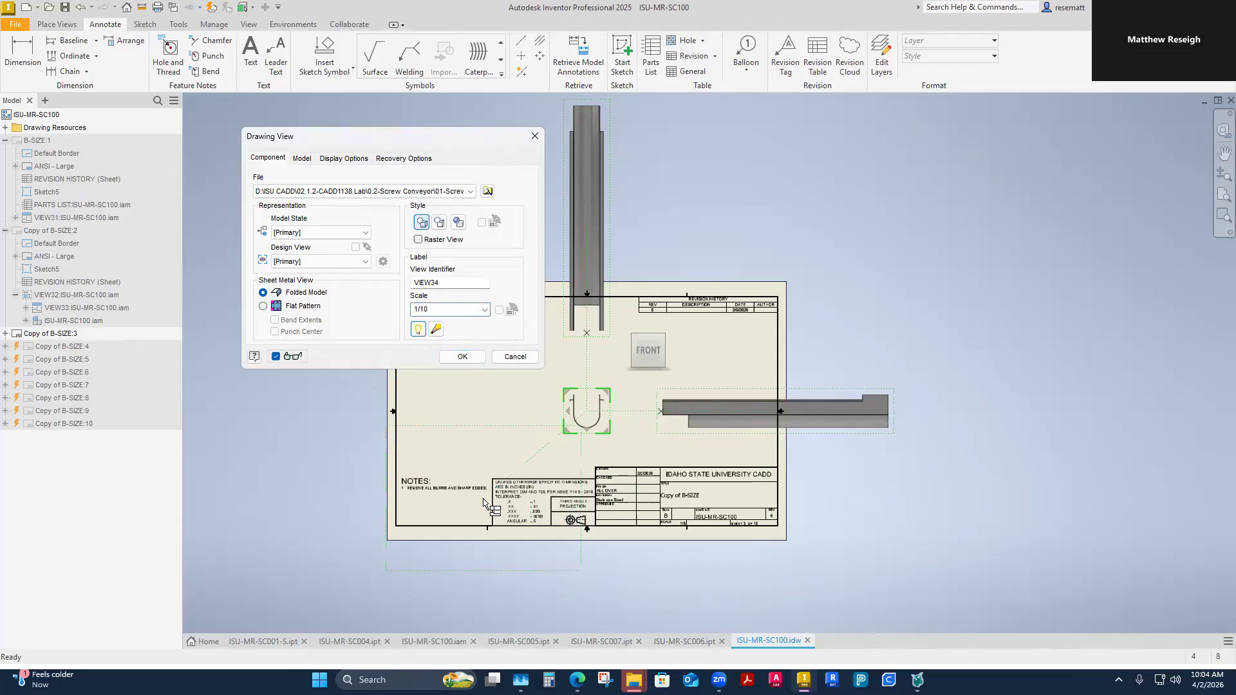
{"action": "left_click", "coordinate": [462, 356]}
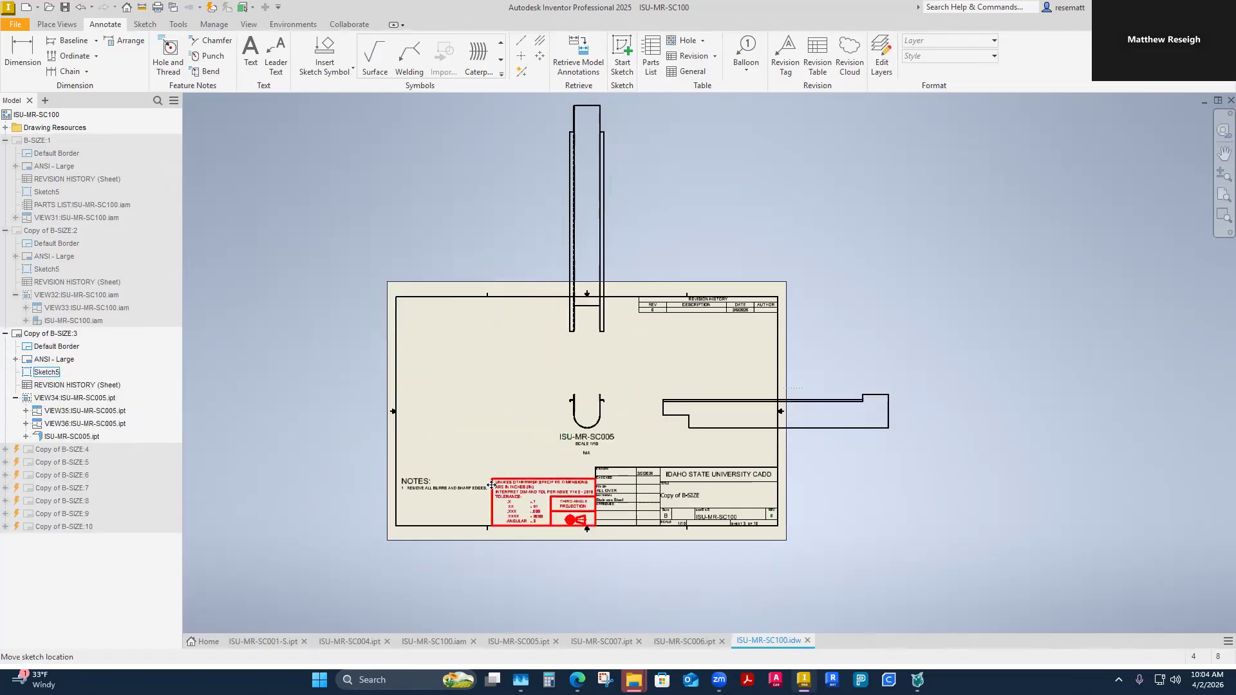
Step: Arrange the ISU-MR-SC005 views with the front view near the notes, the side view inside the border and the top view closer above the front
{"action": "left_click_drag", "start_coordinate": [608, 421], "coordinate": [474, 435]}
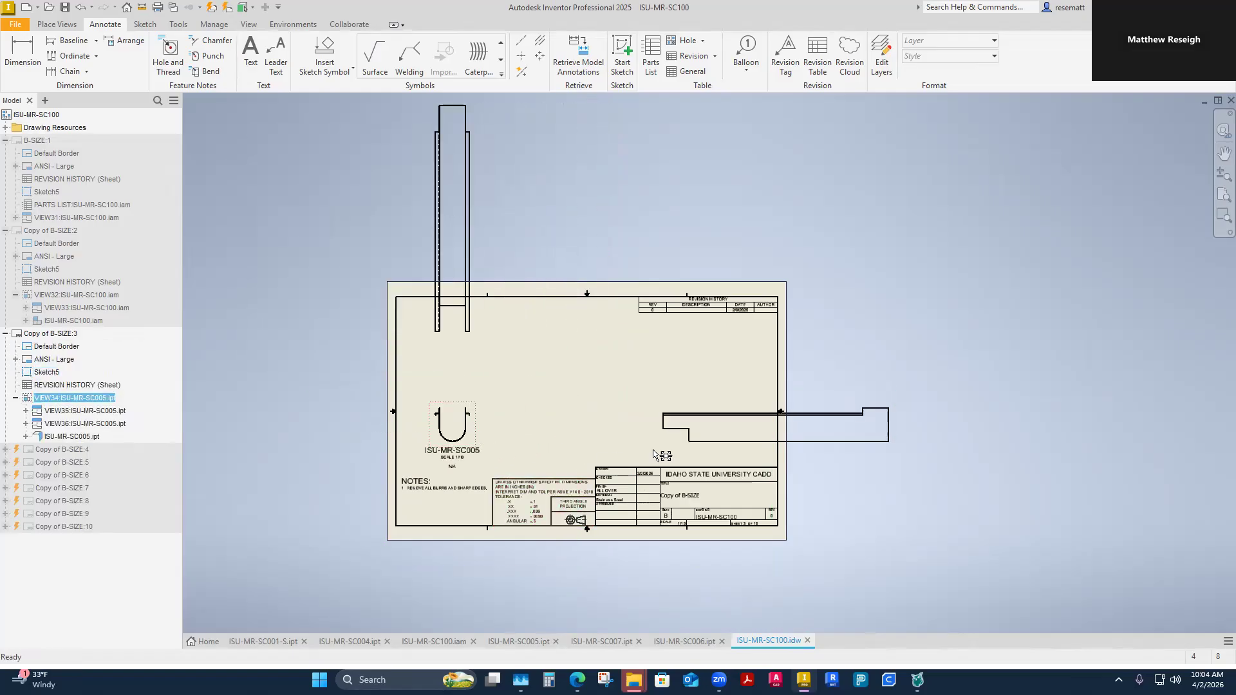
{"action": "left_click_drag", "start_coordinate": [654, 454], "coordinate": [522, 454]}
{"action": "left_click", "coordinate": [480, 323], "text": "ctrl"}
{"action": "left_click_drag", "start_coordinate": [478, 319], "coordinate": [481, 370]}
{"action": "scroll", "coordinate": [444, 419], "scroll_direction": "up", "scroll_amount": 3}
{"action": "scroll", "coordinate": [437, 413], "scroll_direction": "down", "scroll_amount": 5}
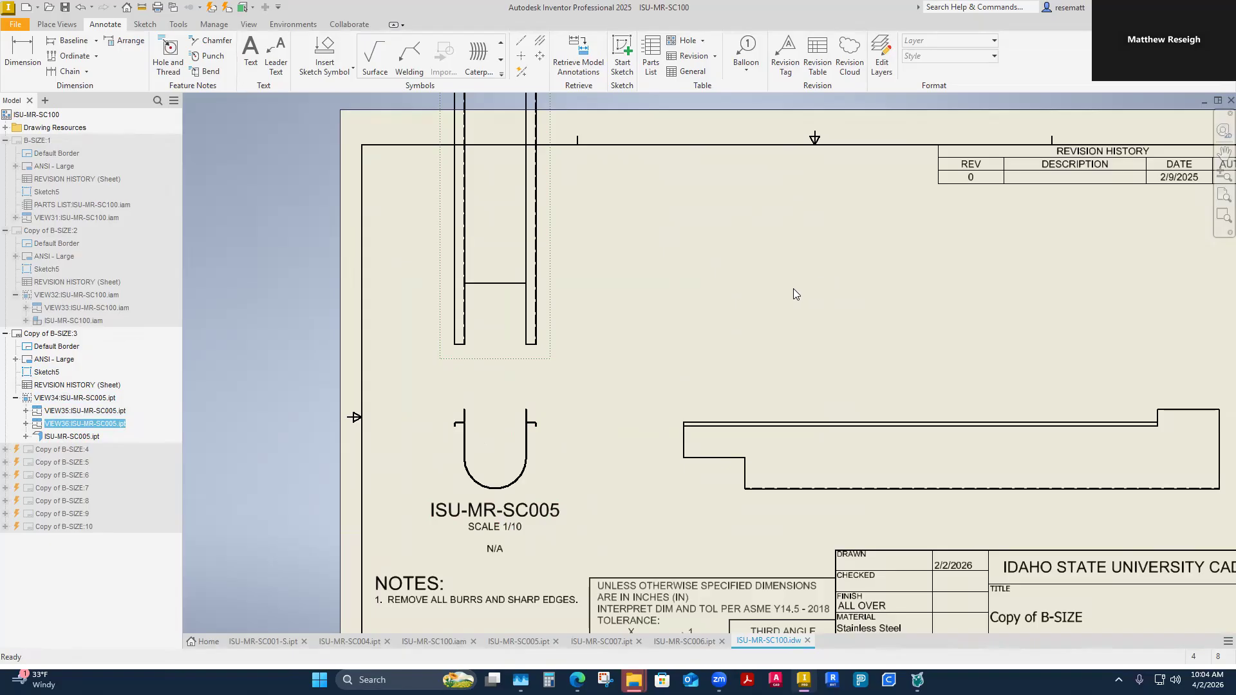
{"action": "scroll", "coordinate": [630, 326], "scroll_direction": "down", "scroll_amount": 5}
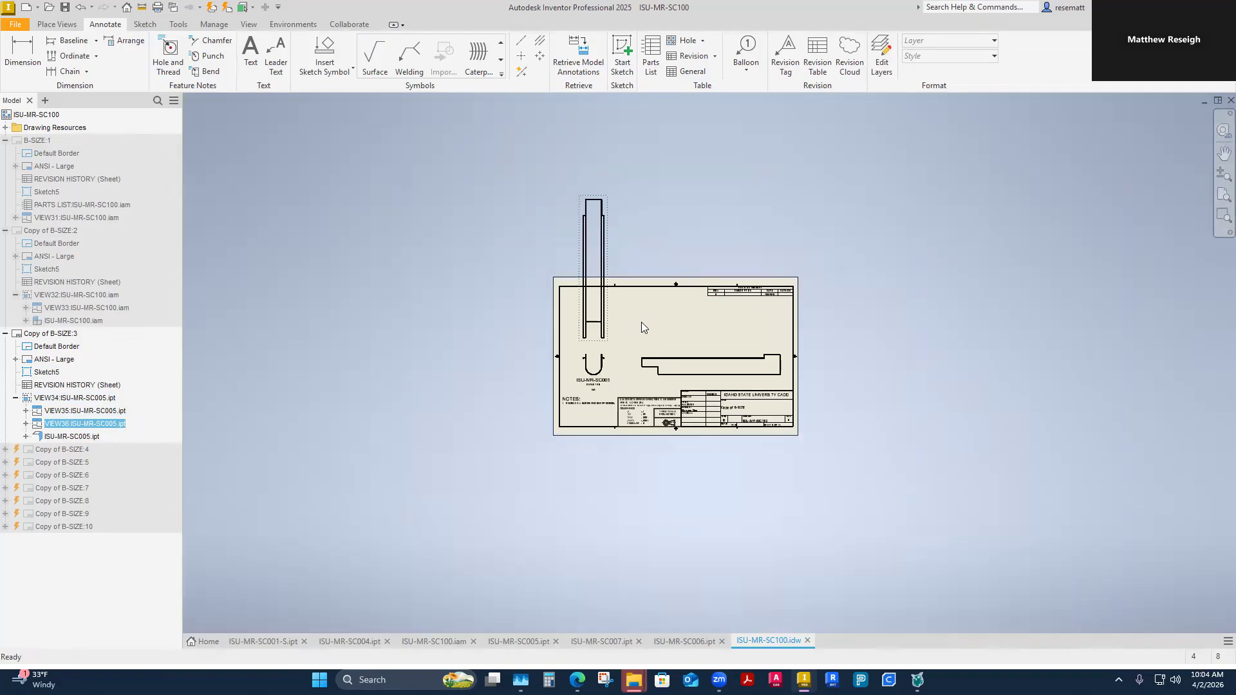
{"action": "scroll", "coordinate": [641, 322], "scroll_direction": "up", "scroll_amount": 3}
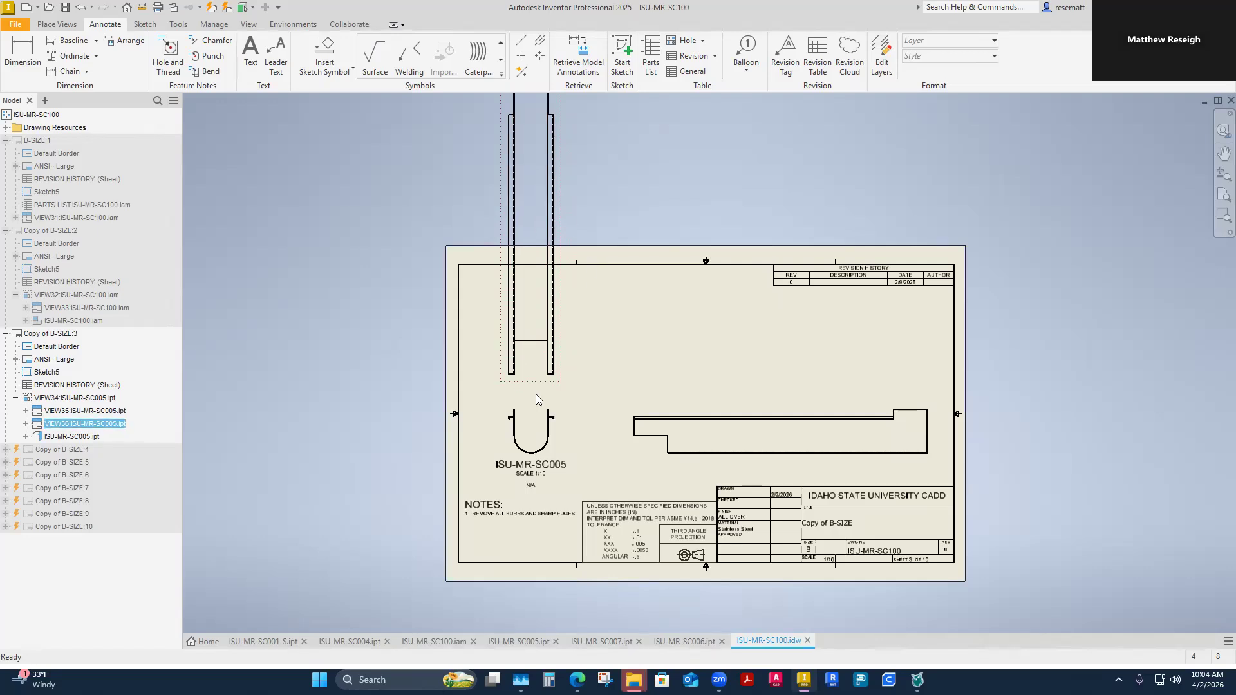
{"action": "scroll", "coordinate": [537, 398], "scroll_direction": "down", "scroll_amount": 1}
{"action": "scroll", "coordinate": [537, 398], "scroll_direction": "up", "scroll_amount": 2}
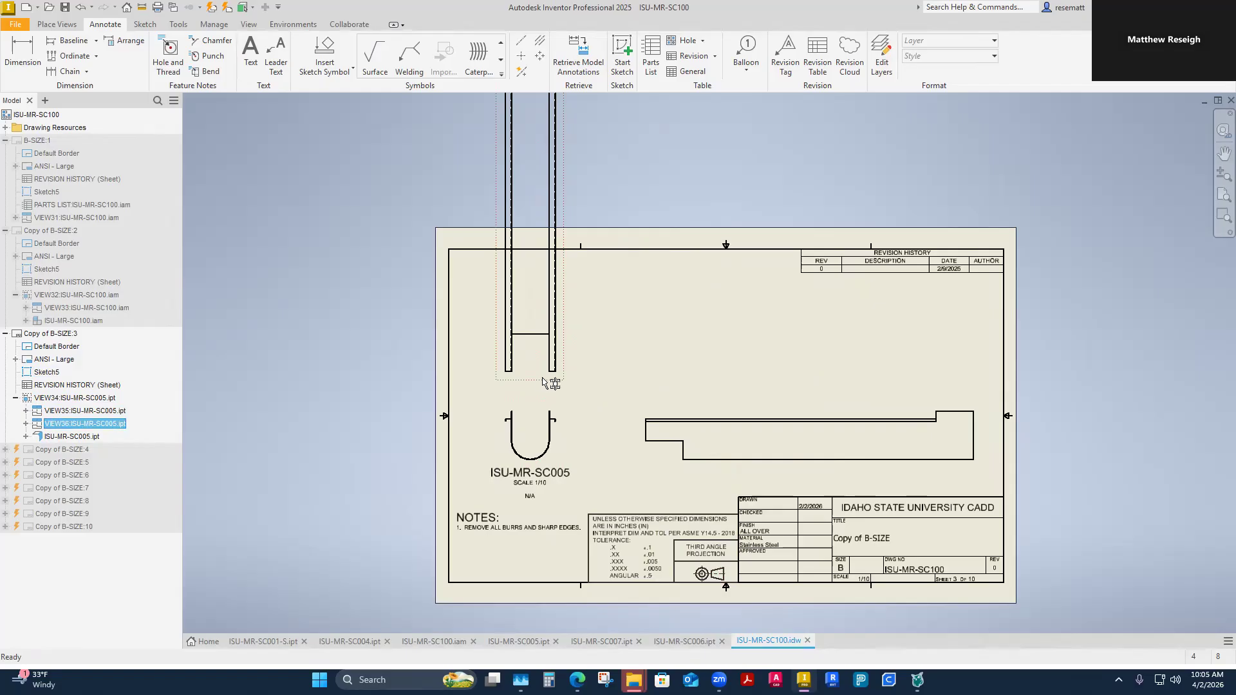
Step: On sheet 4, set up a labelled base view of ISU-MR-SC006.ipt with a projected side view and a projected top view
{"action": "left_click", "coordinate": [63, 449]}
{"action": "double_click", "coordinate": [63, 450]}
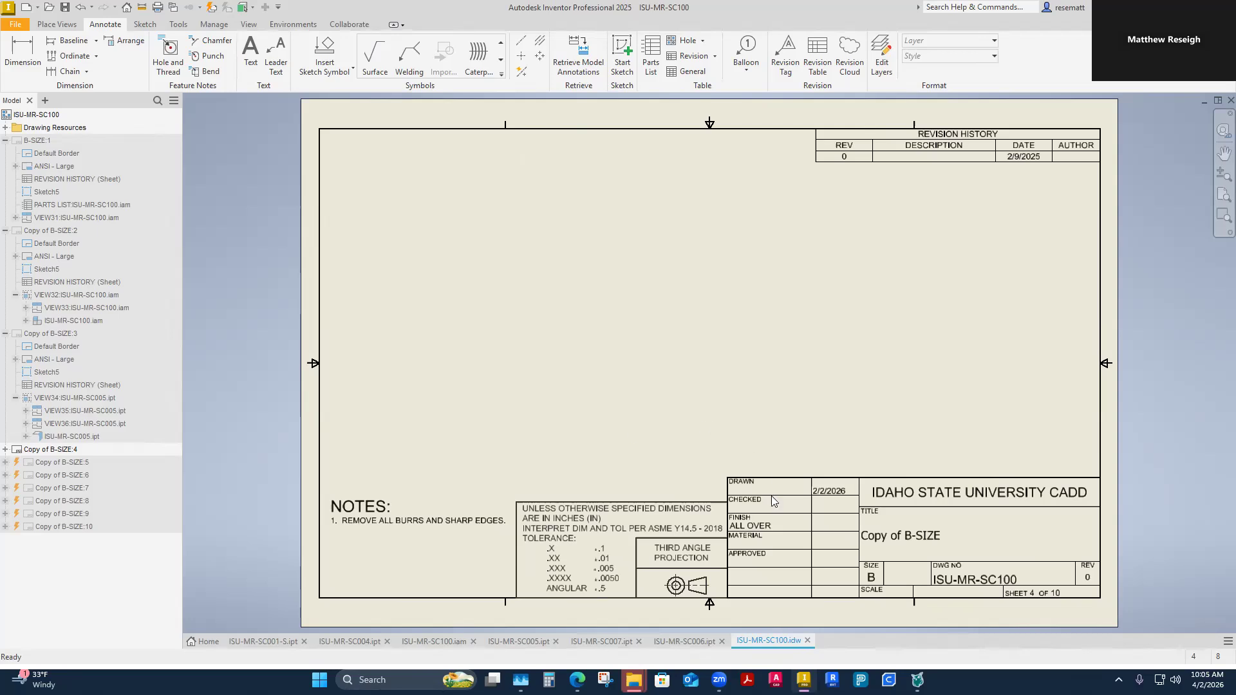
{"action": "right_click", "coordinate": [569, 348]}
{"action": "left_click", "coordinate": [574, 311]}
{"action": "left_click", "coordinate": [470, 192]}
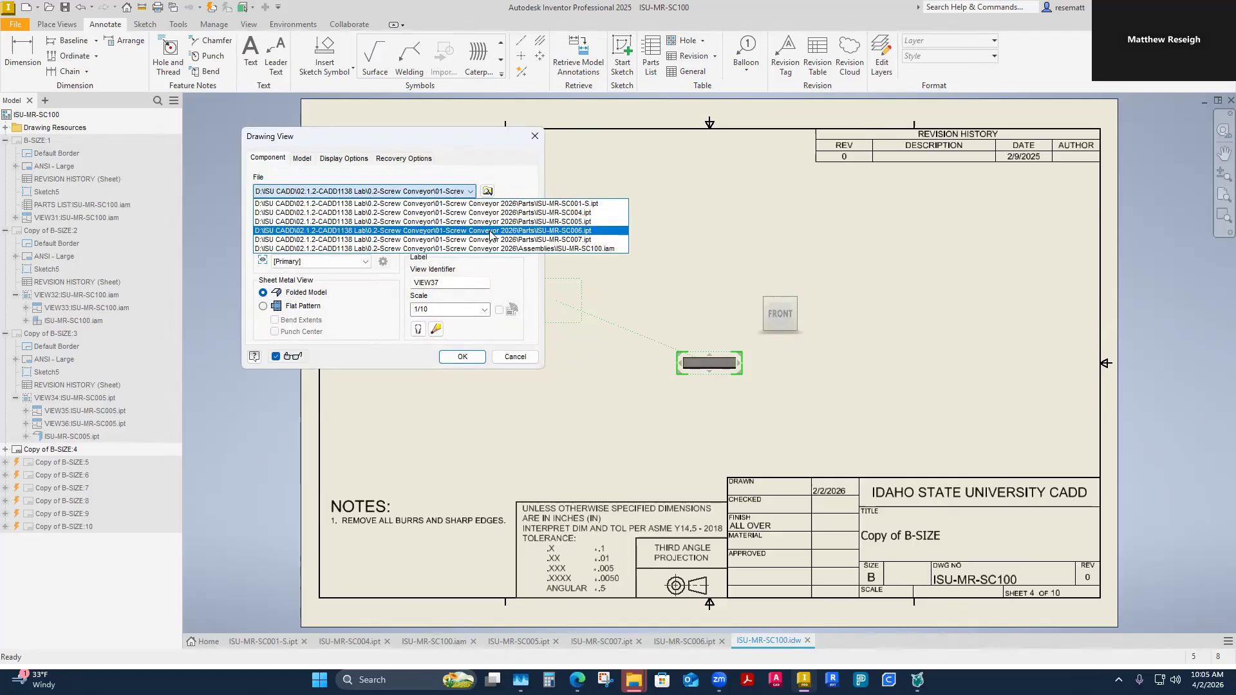
{"action": "left_click", "coordinate": [486, 231]}
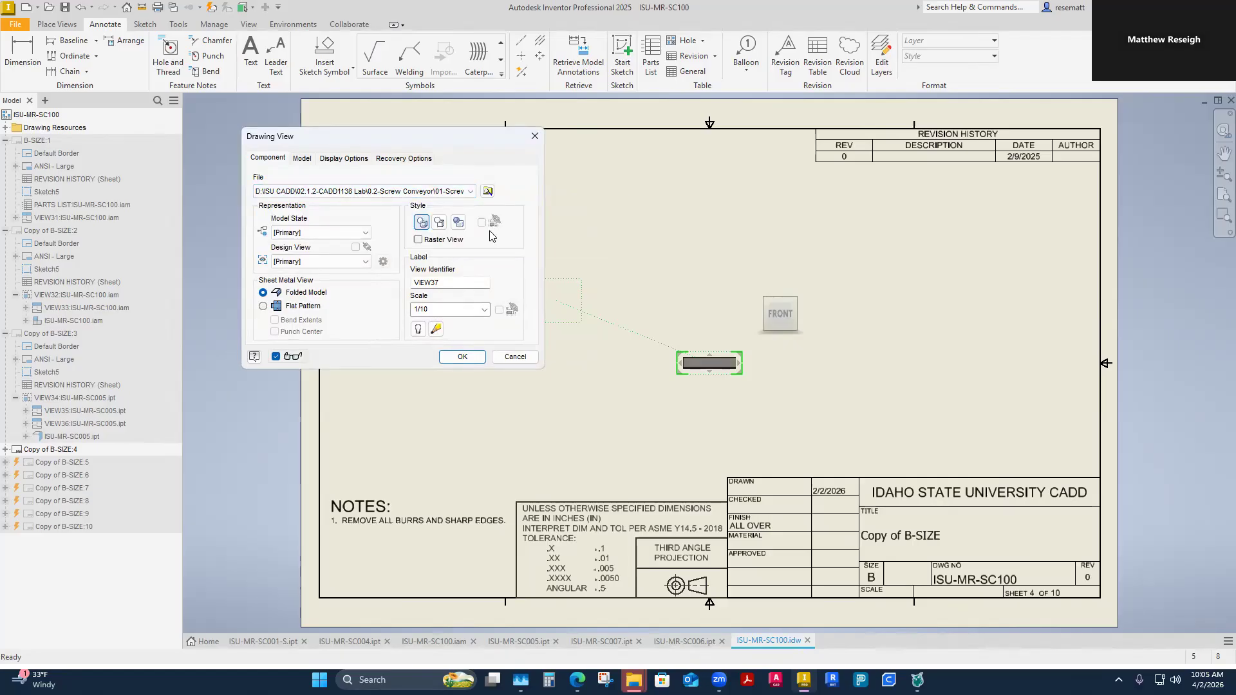
{"action": "left_click", "coordinate": [418, 329]}
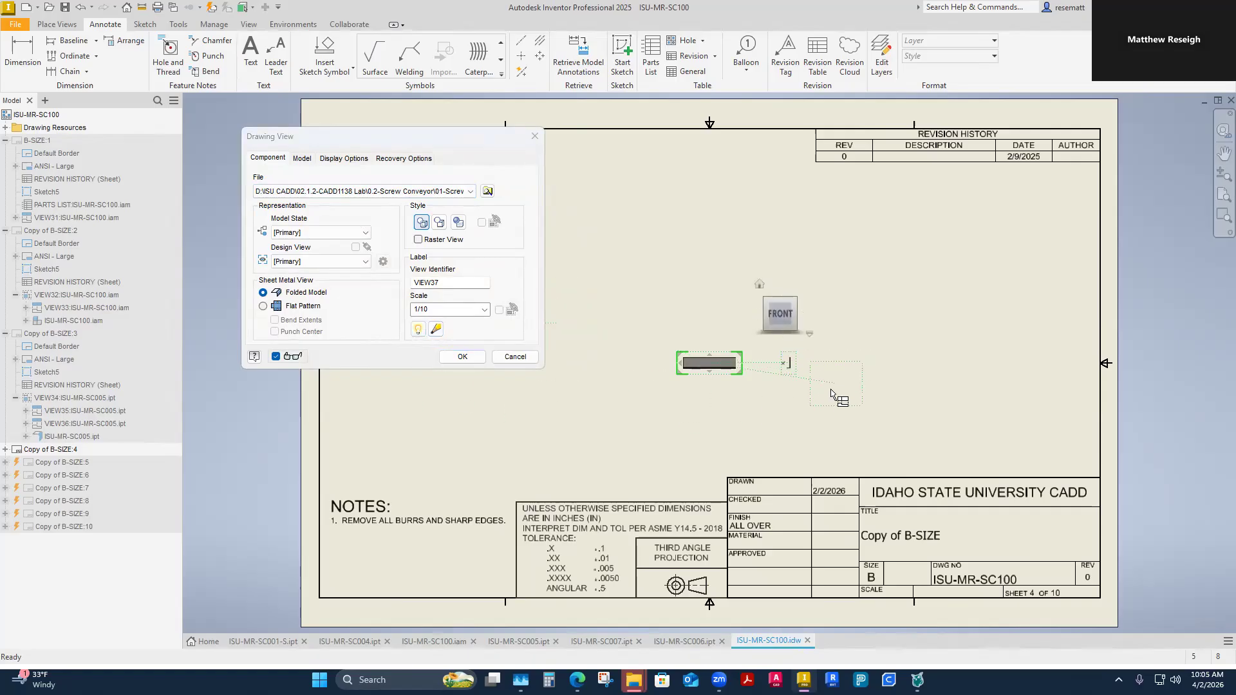
{"action": "left_click", "coordinate": [702, 322]}
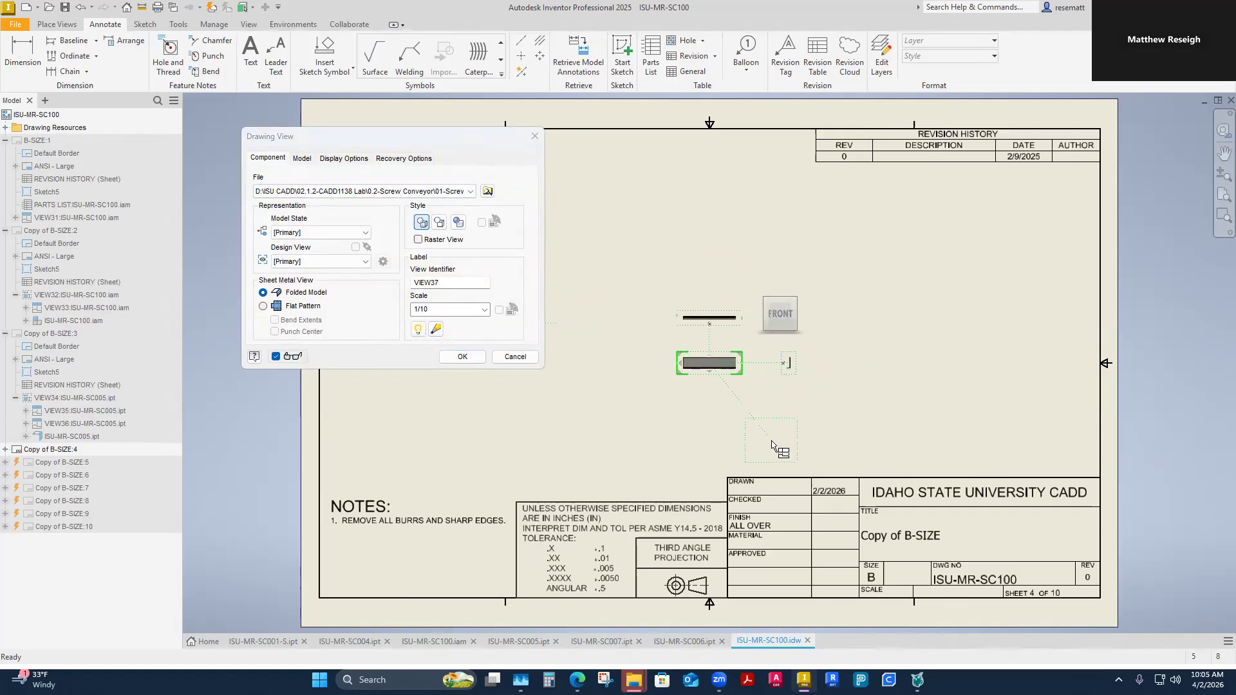
Step: Try a scale of 1/6 for the ISU-MR-SC006 base view, settle on 1/4, and create the views
{"action": "left_click_drag", "start_coordinate": [439, 309], "coordinate": [359, 311]}
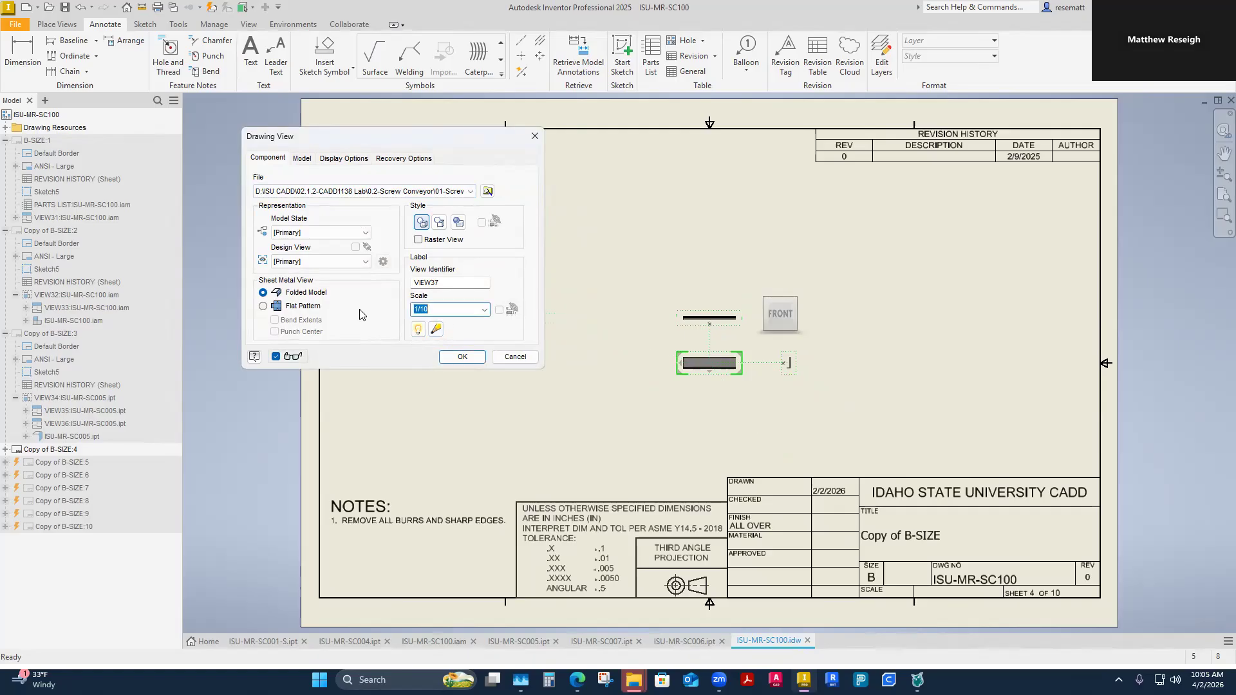
{"action": "type", "text": "1/6"}
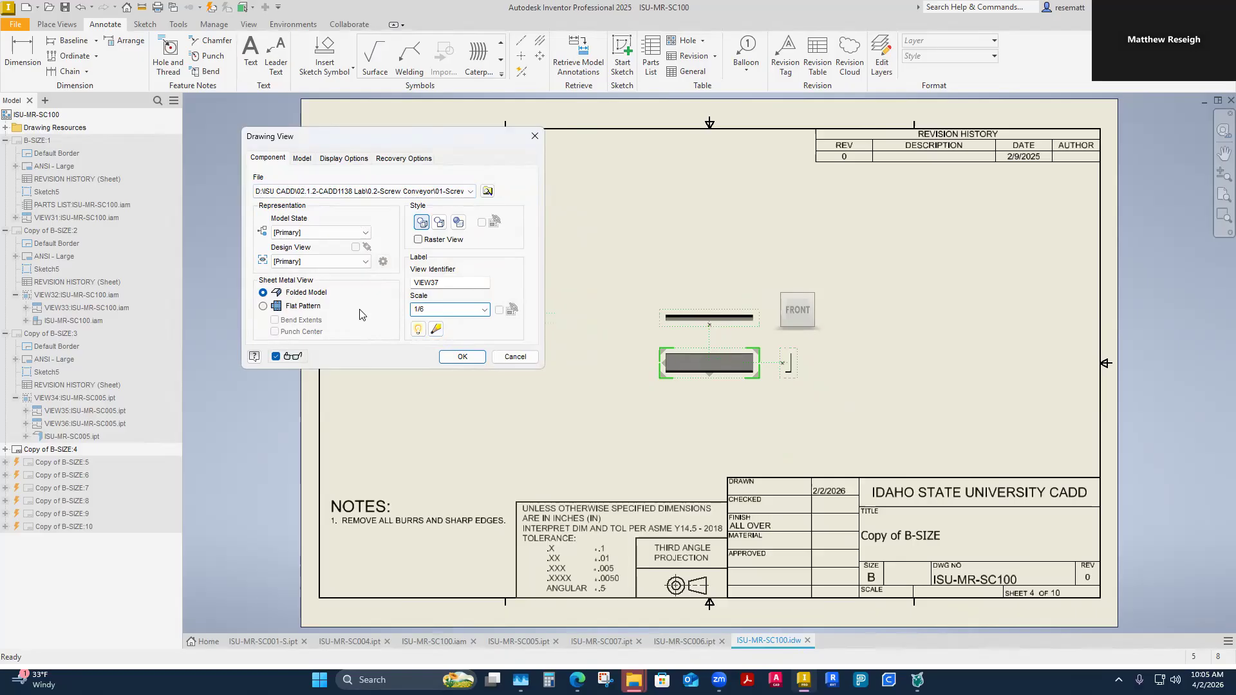
{"action": "left_click_drag", "start_coordinate": [433, 308], "coordinate": [395, 316]}
{"action": "type", "text": "1/4"}
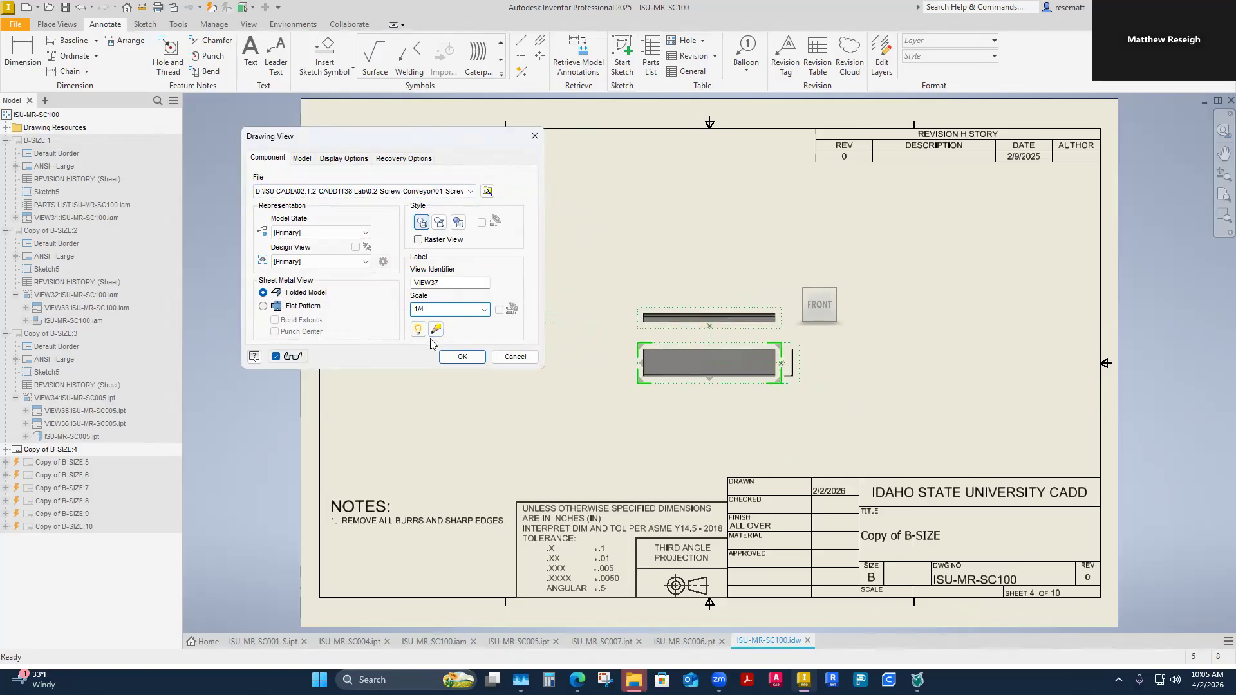
{"action": "left_click", "coordinate": [464, 357]}
Step: Move the ISU-MR-SC006 views toward the sheet's left side, bring the side view closer, and lower the label beneath the front view
{"action": "left_click_drag", "start_coordinate": [644, 392], "coordinate": [384, 412]}
{"action": "left_click_drag", "start_coordinate": [711, 416], "coordinate": [565, 411]}
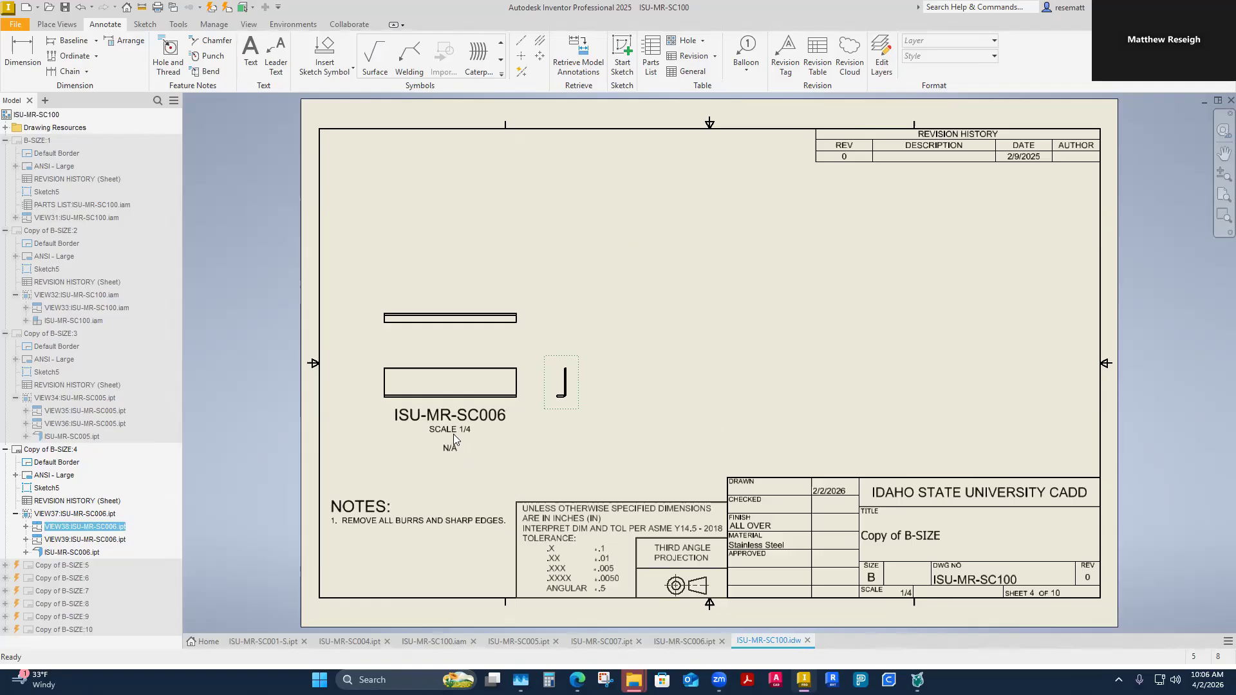
{"action": "left_click_drag", "start_coordinate": [453, 434], "coordinate": [455, 452]}
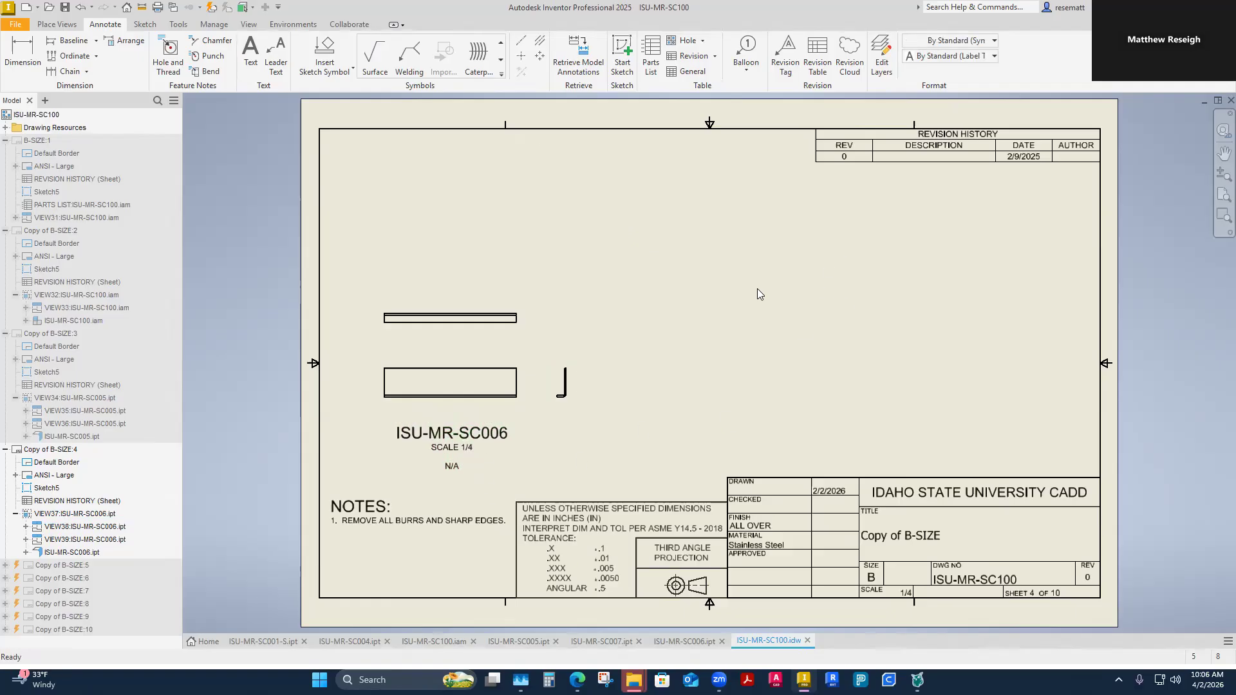
Step: Create a labelled base view of ISU-MR-SC007.ipt on sheet 4 with a projected side view and a projected top view
{"action": "right_click", "coordinate": [700, 338]}
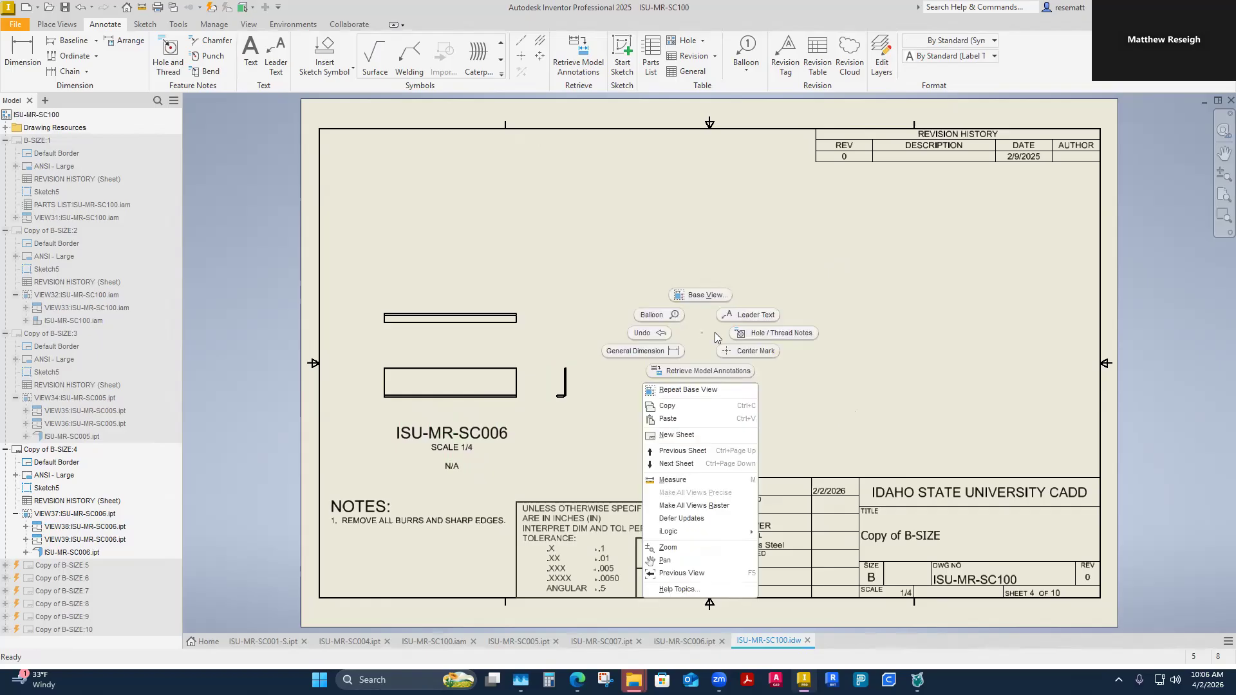
{"action": "left_click", "coordinate": [699, 296]}
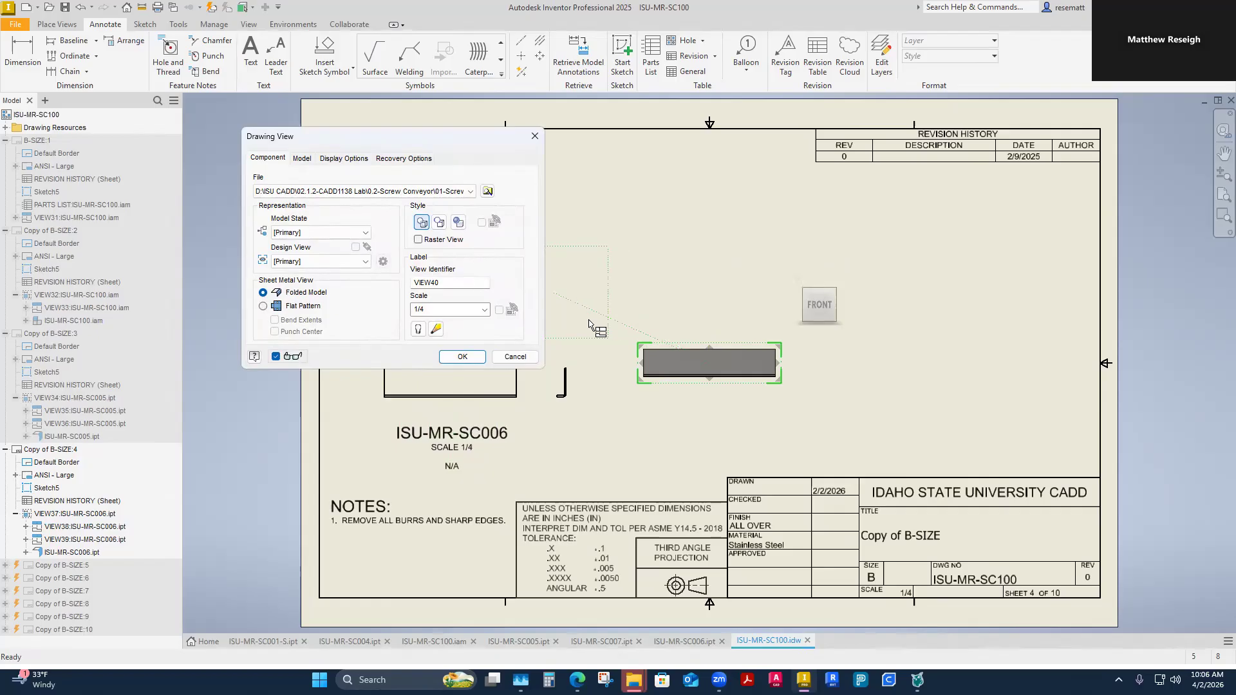
{"action": "left_click", "coordinate": [469, 192]}
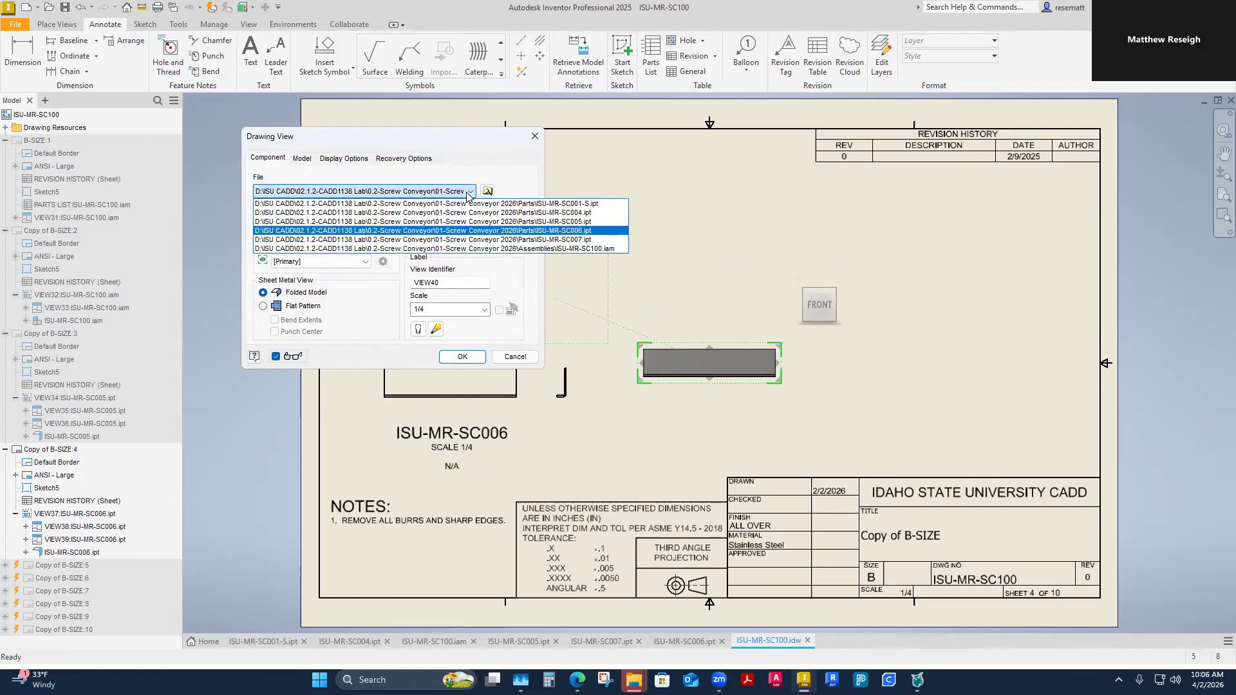
{"action": "left_click", "coordinate": [461, 245]}
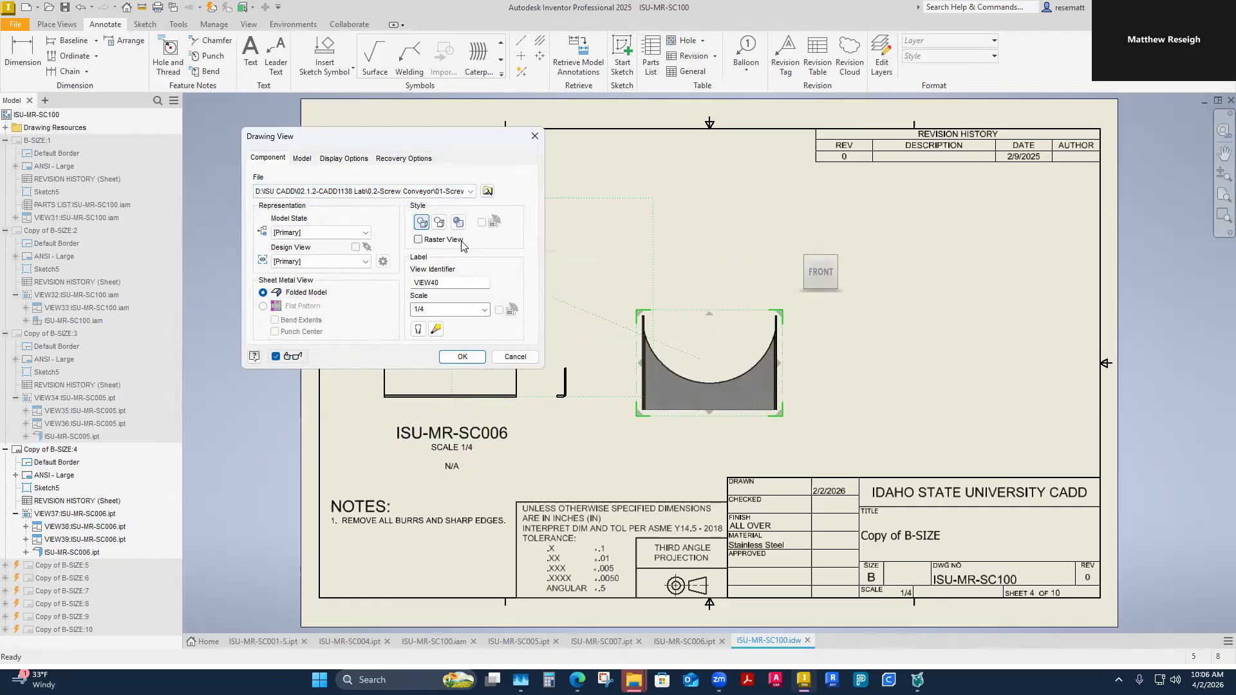
{"action": "left_click", "coordinate": [913, 377]}
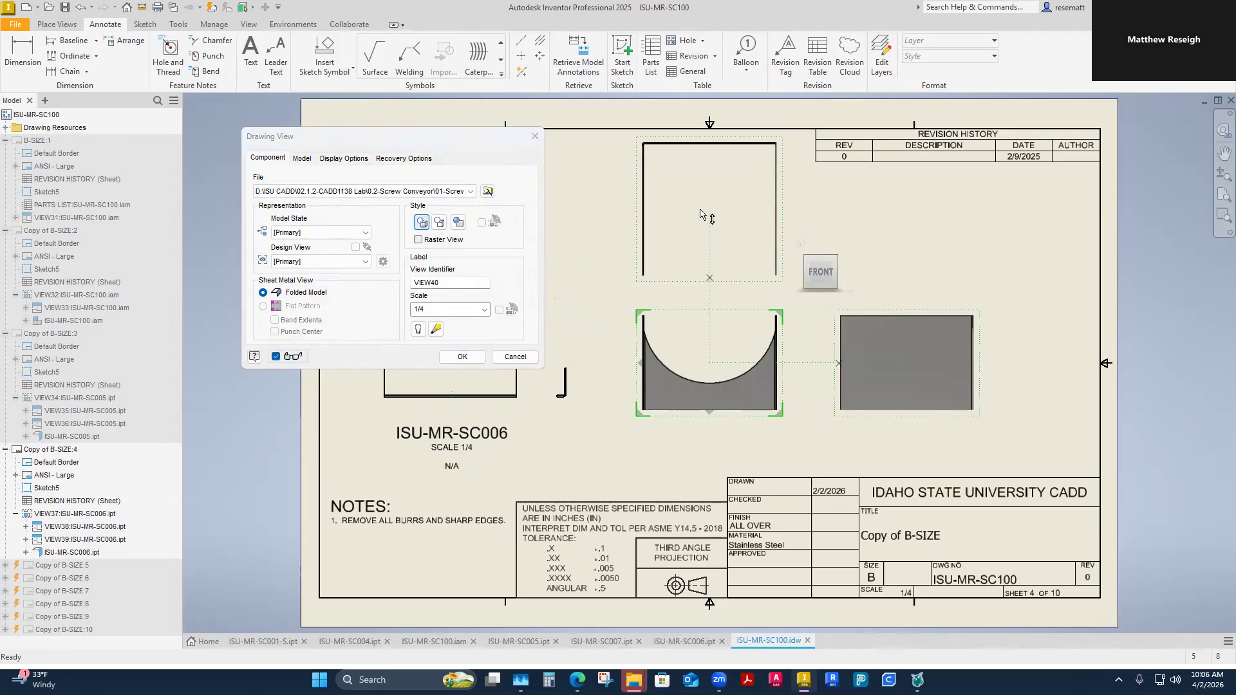
{"action": "left_click", "coordinate": [418, 329]}
{"action": "left_click", "coordinate": [462, 356]}
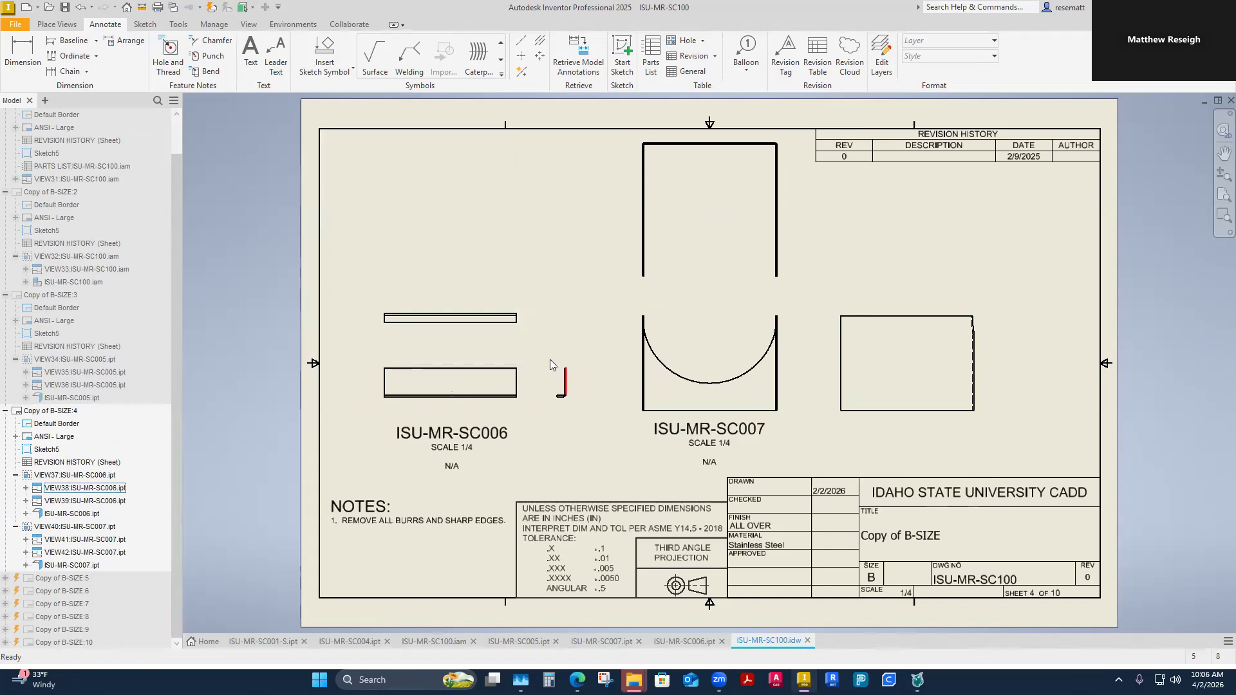
Step: Space out the ISU-MR-SC006 views nearer the left border and shift the ISU-MR-SC007 front and top views slightly lower
{"action": "left_click_drag", "start_coordinate": [513, 340], "coordinate": [513, 293]}
{"action": "mouse_move", "coordinate": [524, 414]}
{"action": "left_mouse_down"}
{"action": "mouse_move", "coordinate": [492, 413]}
{"action": "mouse_move", "coordinate": [532, 406]}
{"action": "left_mouse_up"}
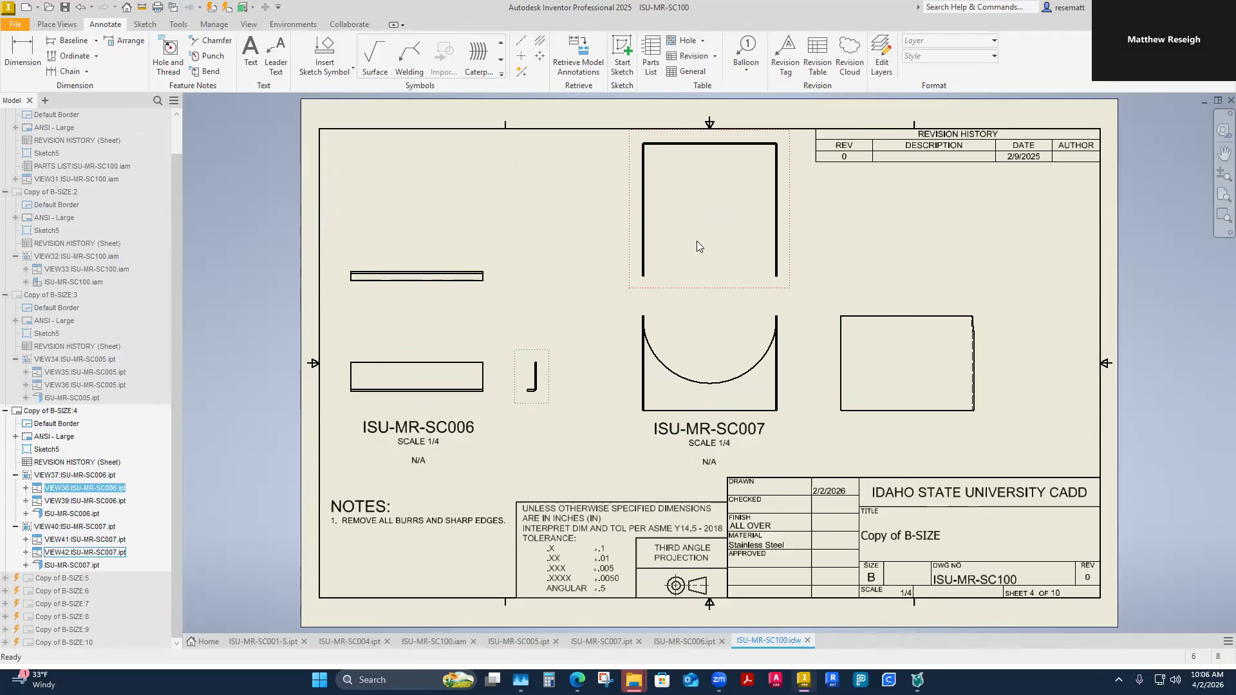
{"action": "left_click_drag", "start_coordinate": [779, 429], "coordinate": [780, 439]}
{"action": "left_click_drag", "start_coordinate": [757, 293], "coordinate": [758, 301]}
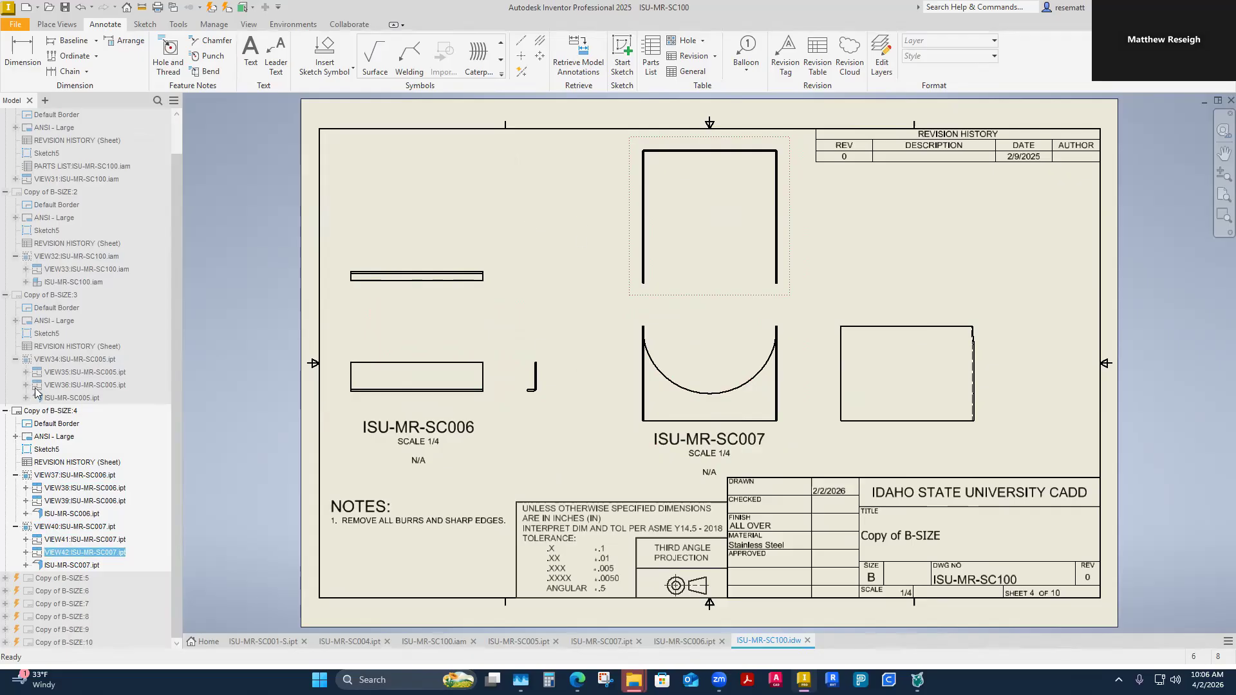
Step: Review the view layouts on sheets 1 to 4, from the assembly overview through the individual part views
{"action": "double_click", "coordinate": [52, 295]}
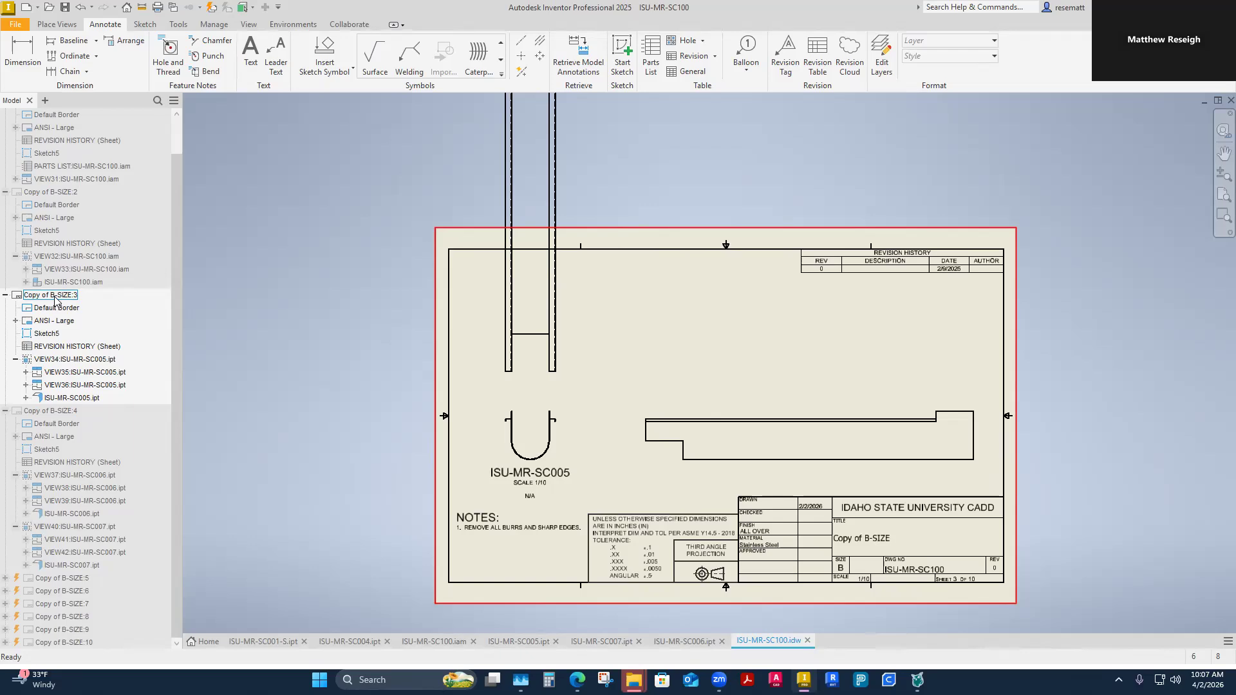
{"action": "double_click", "coordinate": [50, 192]}
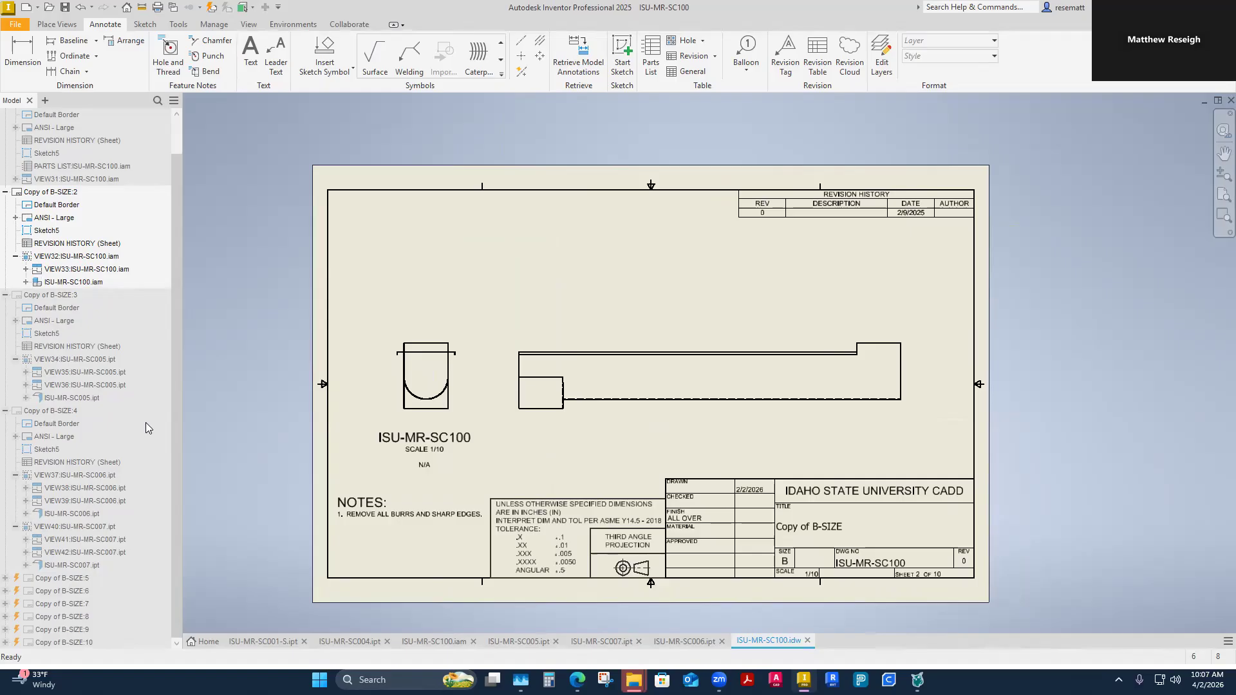
{"action": "scroll", "coordinate": [71, 187], "scroll_direction": "up", "scroll_amount": 1}
{"action": "double_click", "coordinate": [41, 141]}
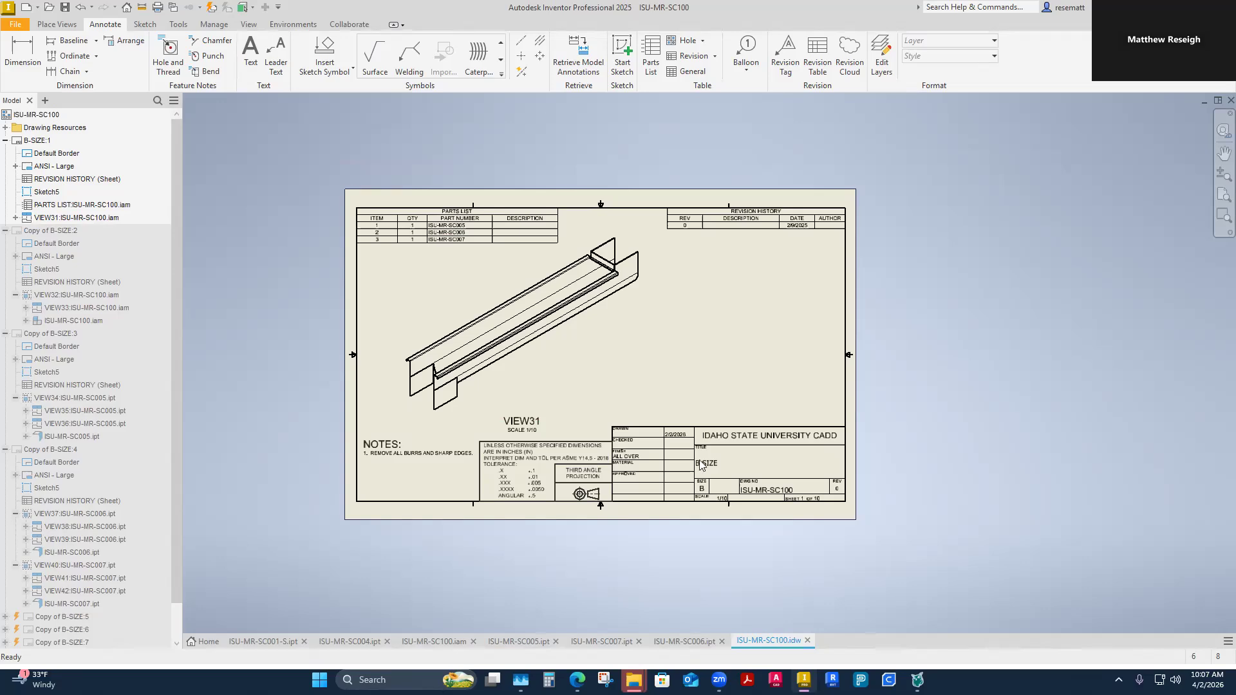
{"action": "double_click", "coordinate": [50, 230]}
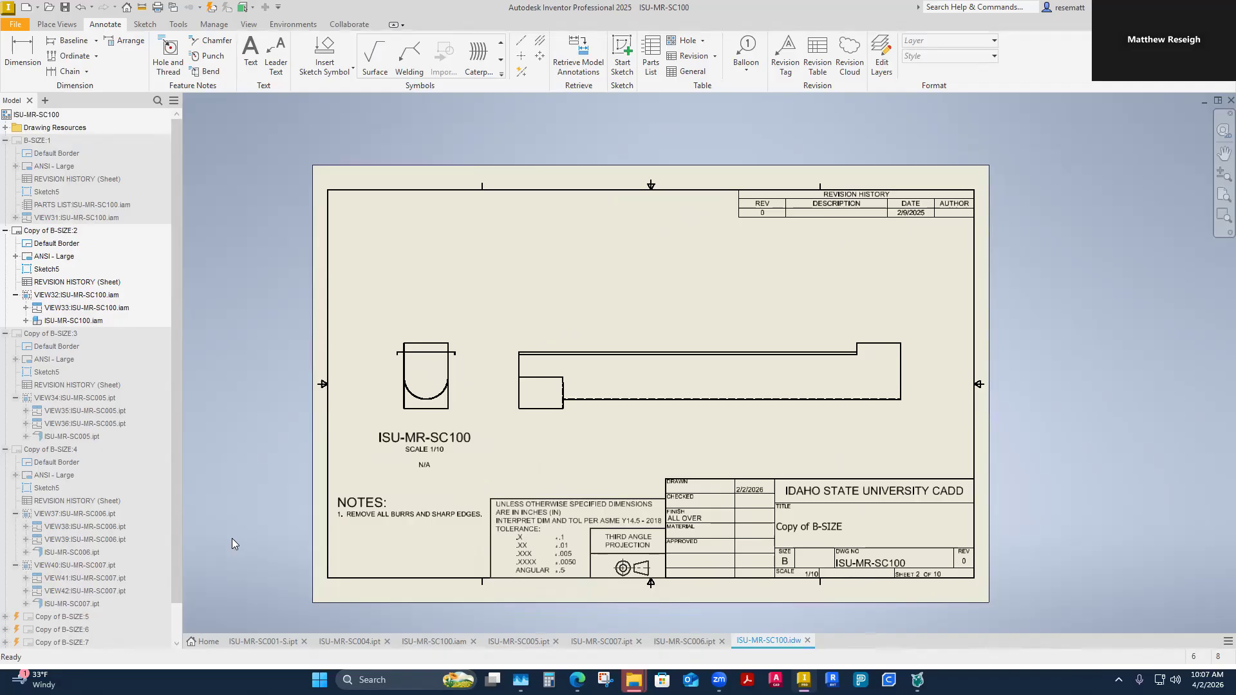
{"action": "double_click", "coordinate": [65, 336]}
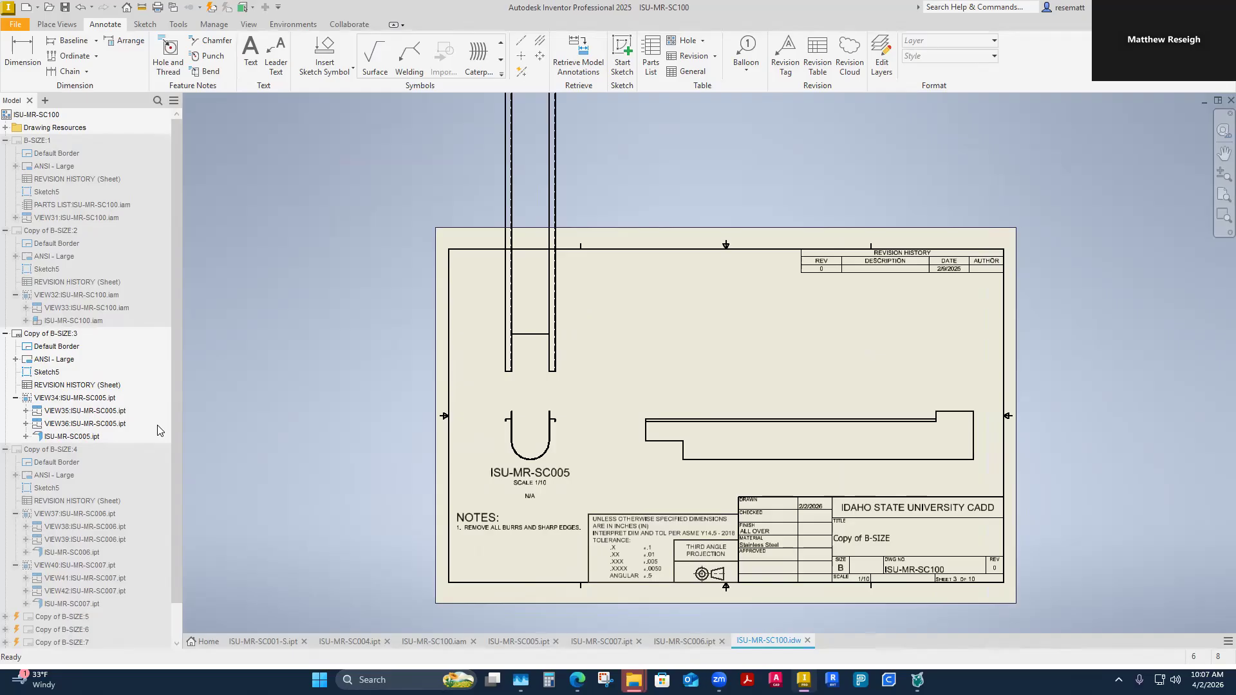
{"action": "double_click", "coordinate": [51, 449]}
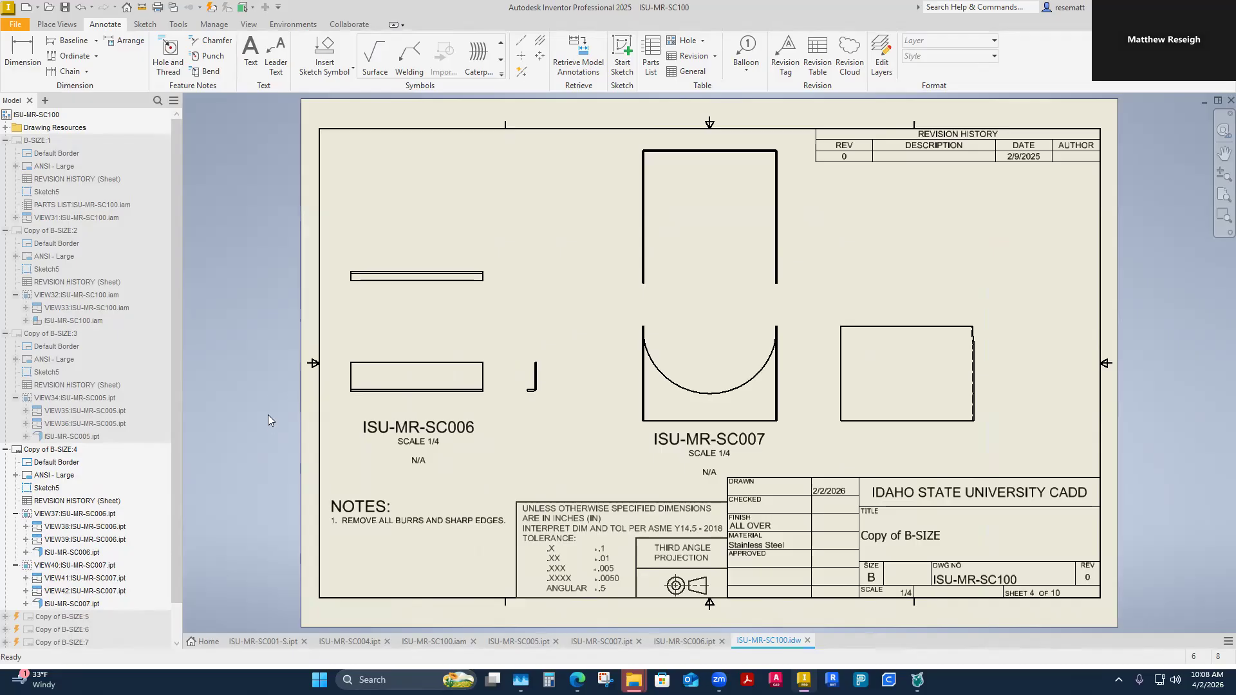
{"action": "scroll", "coordinate": [235, 425], "scroll_direction": "down", "scroll_amount": 5}
{"action": "scroll", "coordinate": [311, 474], "scroll_direction": "up", "scroll_amount": 5}
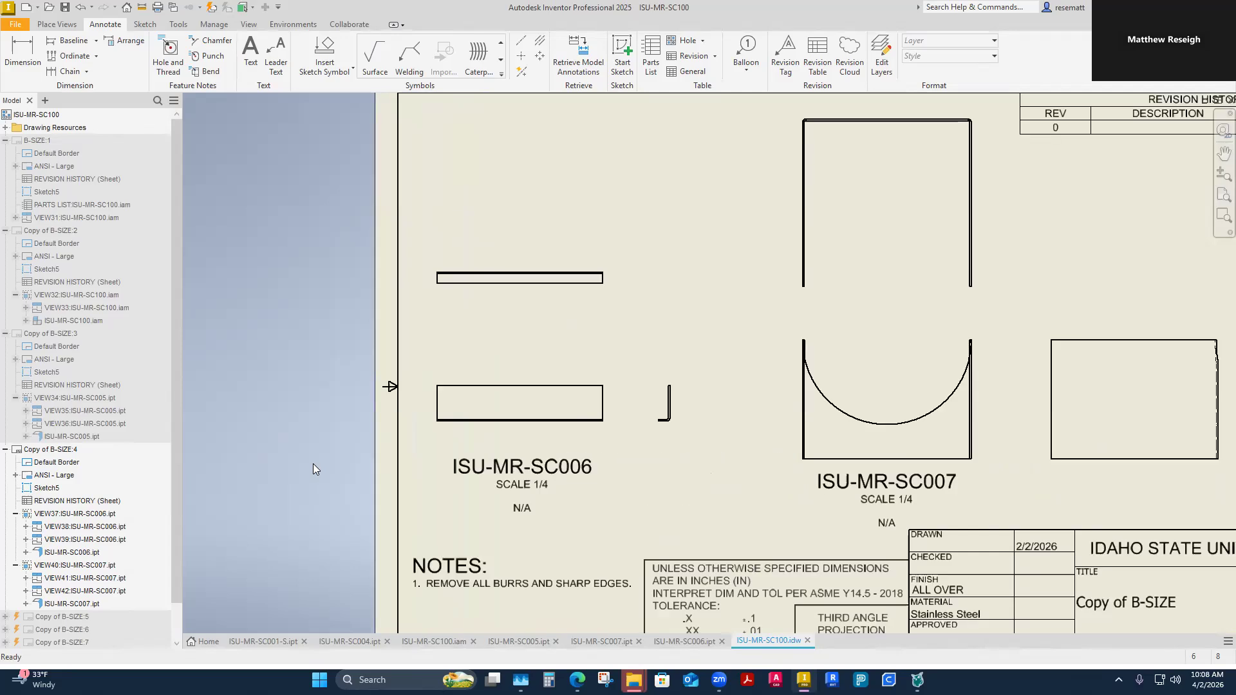
Step: On sheet 5, start a base view of ISU-MR-SC005.ipt and set it to show the flat pattern
{"action": "double_click", "coordinate": [67, 616]}
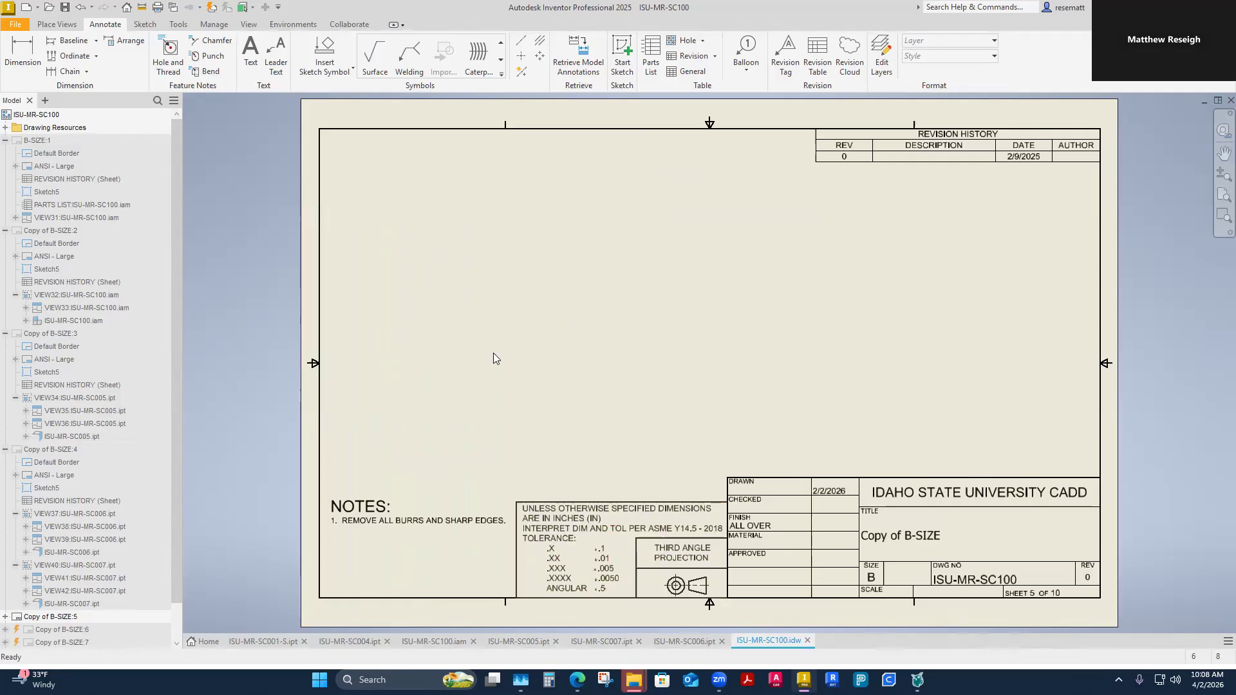
{"action": "right_click", "coordinate": [500, 330]}
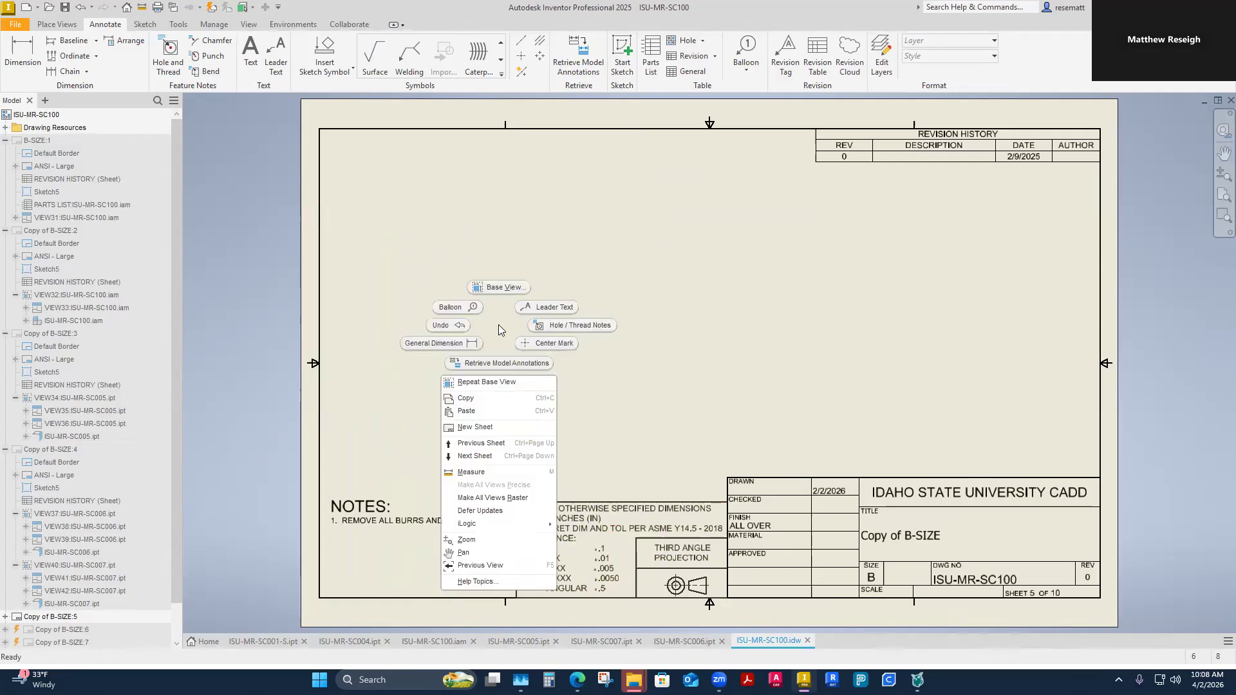
{"action": "left_click", "coordinate": [495, 287]}
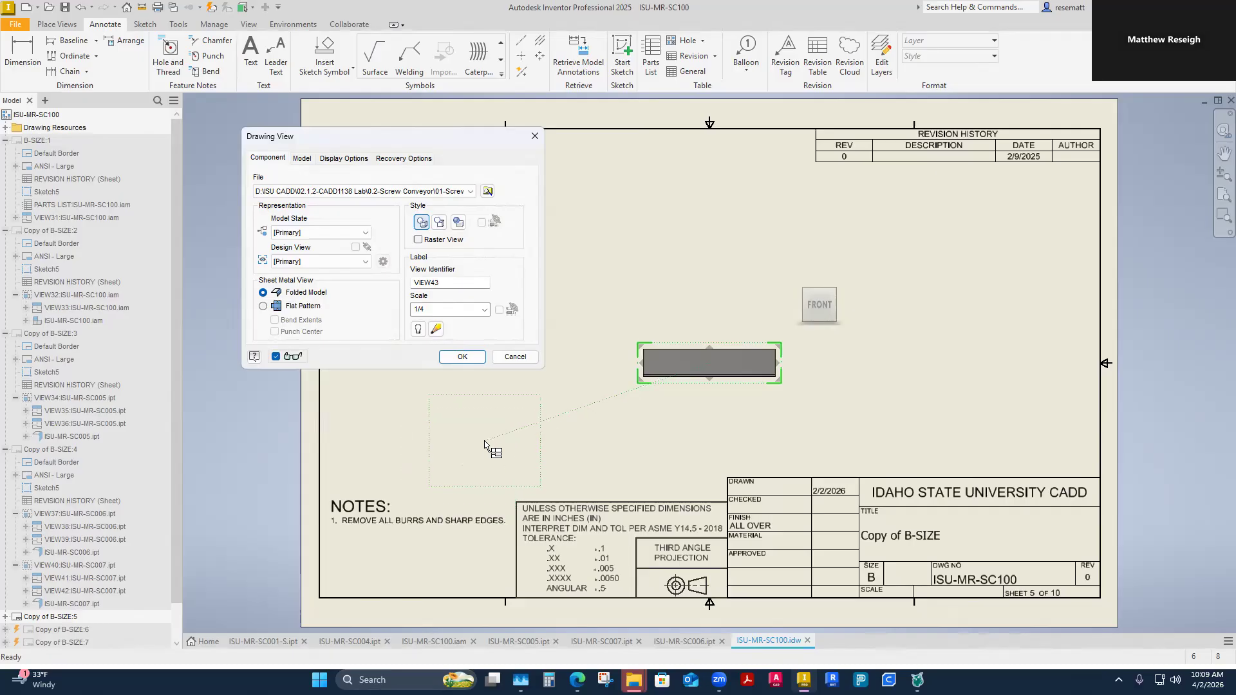
{"action": "left_click", "coordinate": [471, 192]}
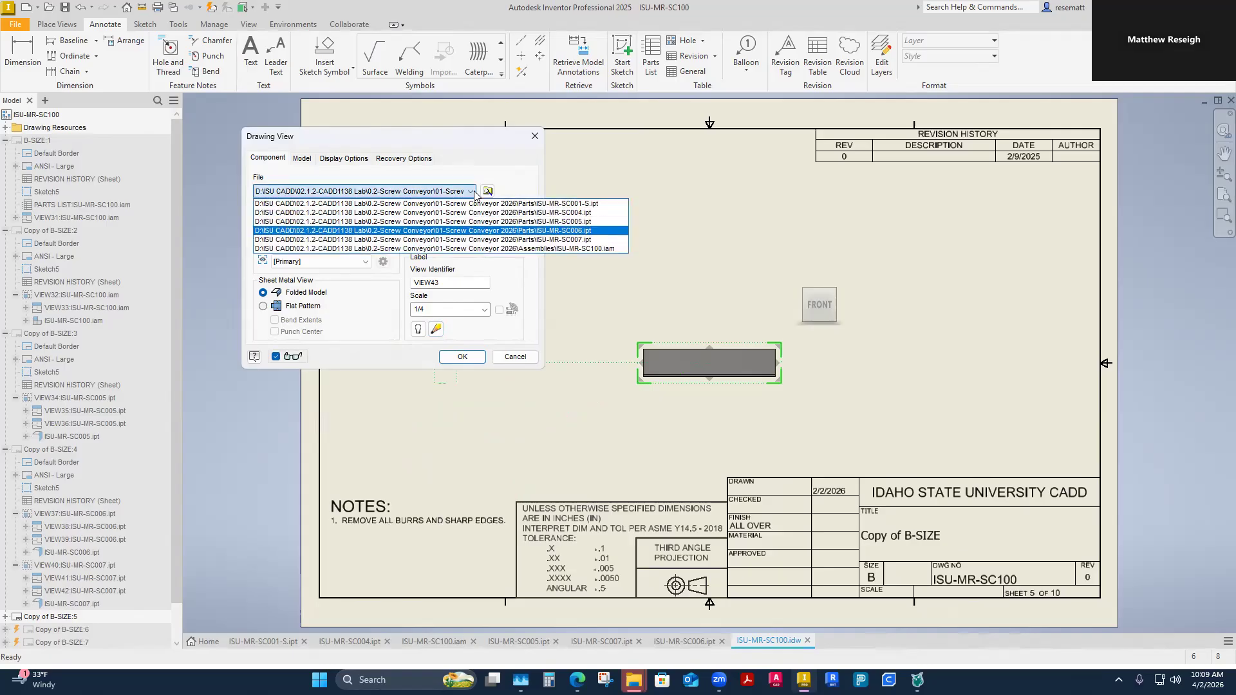
{"action": "left_click", "coordinate": [472, 222]}
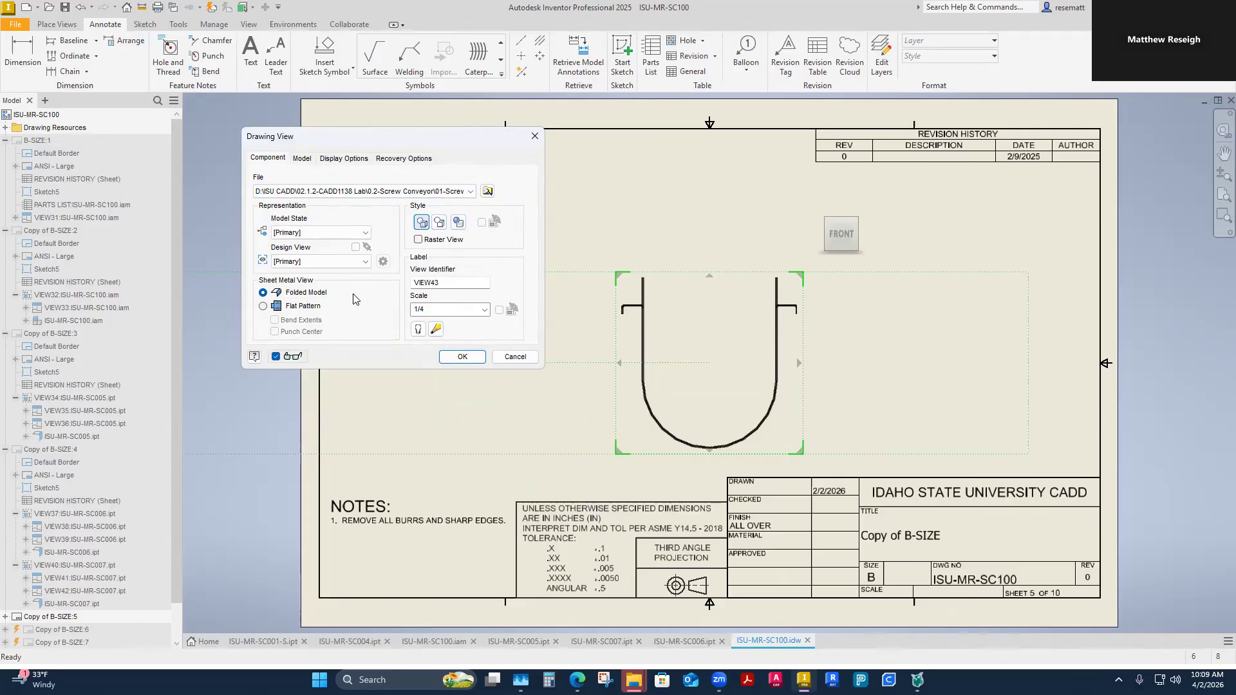
{"action": "left_click", "coordinate": [263, 307]}
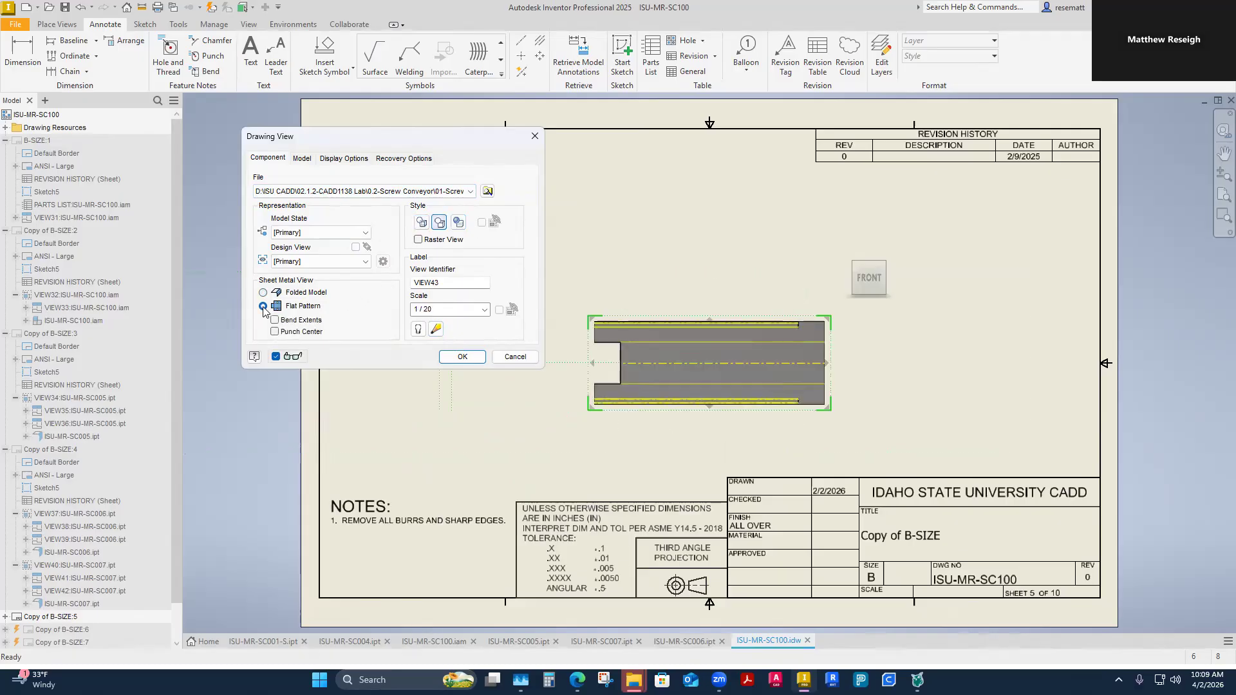
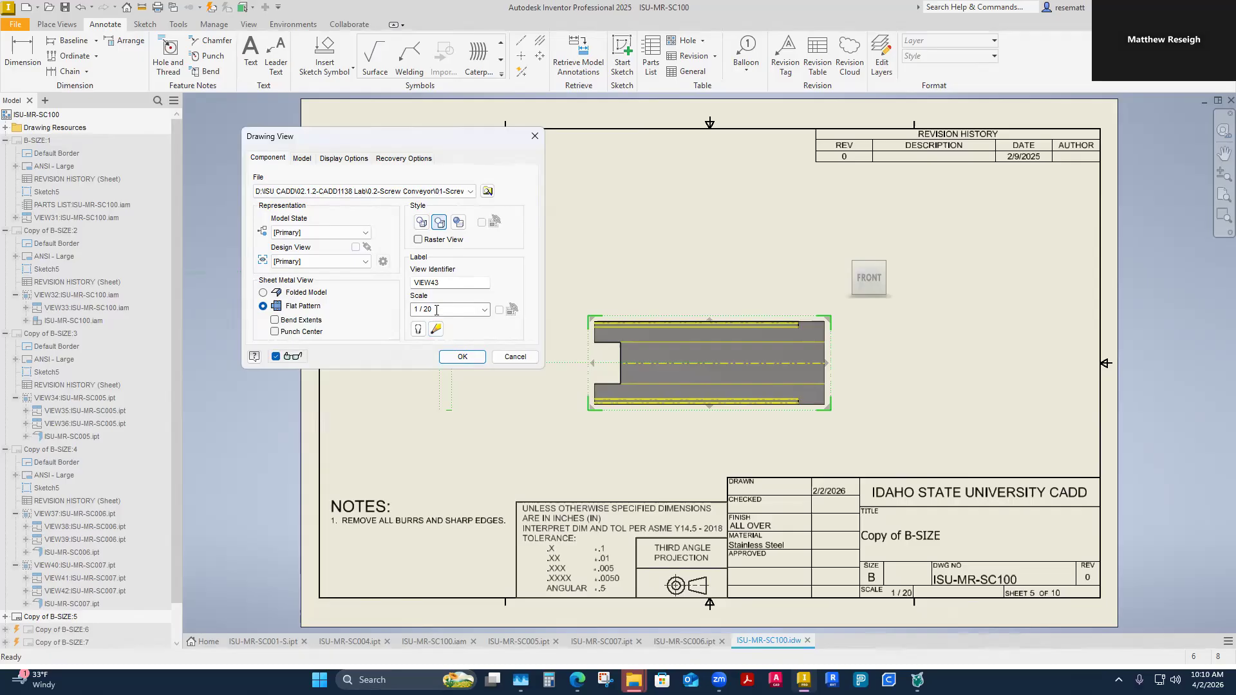
Step: Set the ISU-MR-SC005 flat pattern view's scale to 1/10, show its label, and create the view
{"action": "left_click_drag", "start_coordinate": [437, 310], "coordinate": [383, 316]}
{"action": "type", "text": "1/10"}
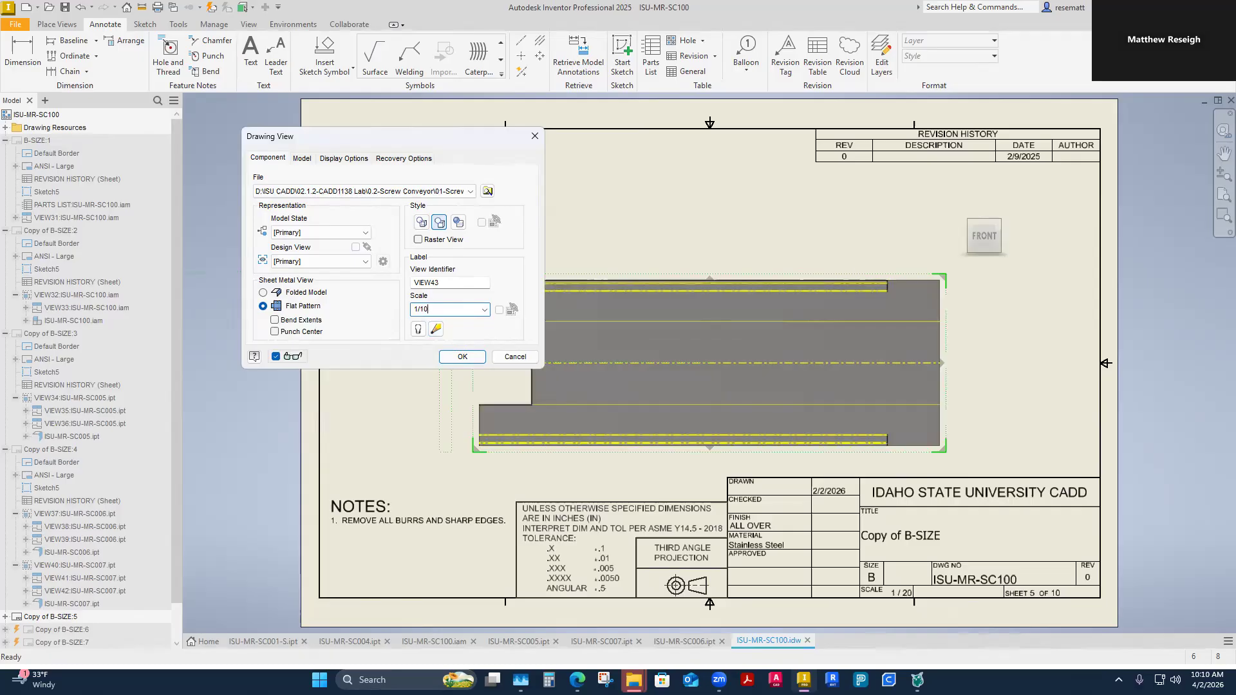
{"action": "left_click", "coordinate": [418, 330]}
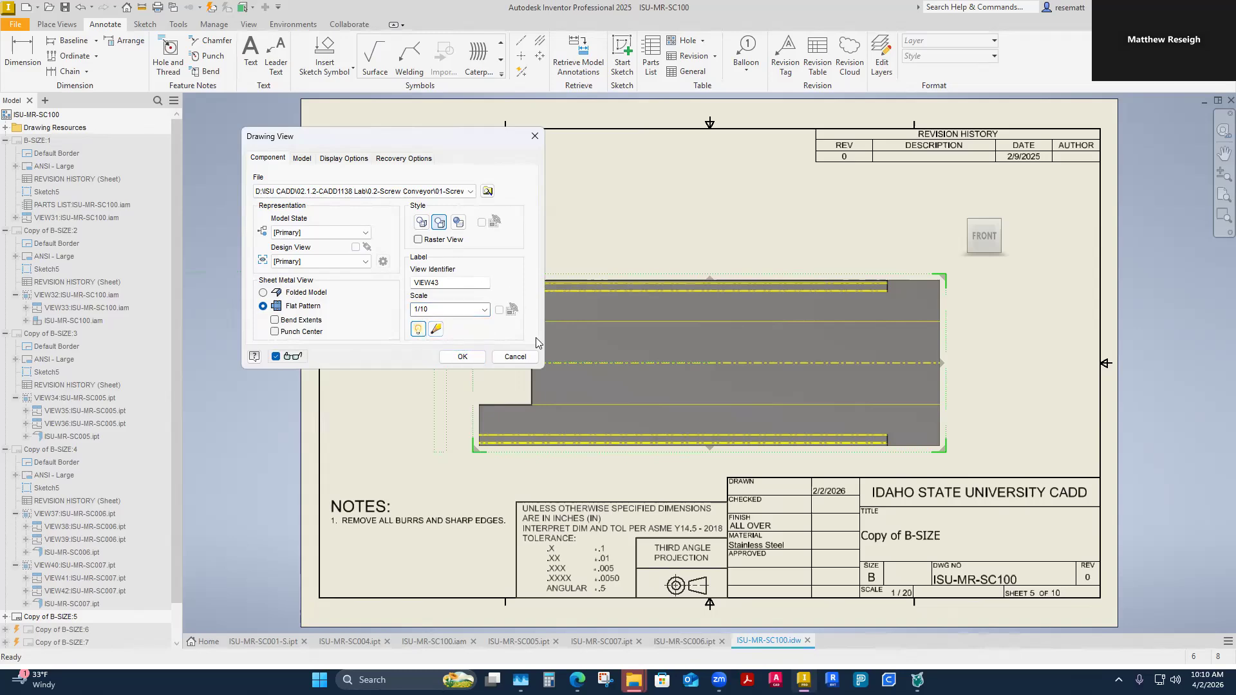
{"action": "left_click", "coordinate": [463, 362]}
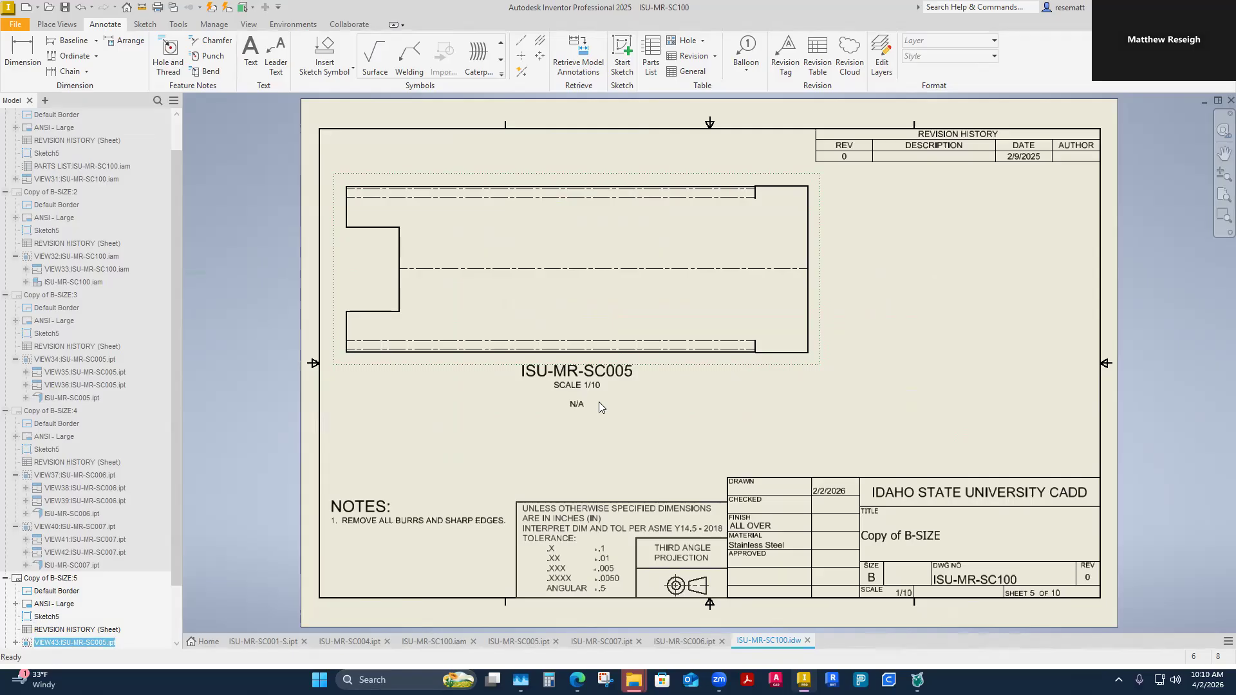
Step: Examine the folded ISU-MR-SC005 part model, and check its flat pattern view and the surrounding layout on sheet 5 of the drawing
{"action": "left_click", "coordinate": [609, 641]}
{"action": "left_click", "coordinate": [527, 639]}
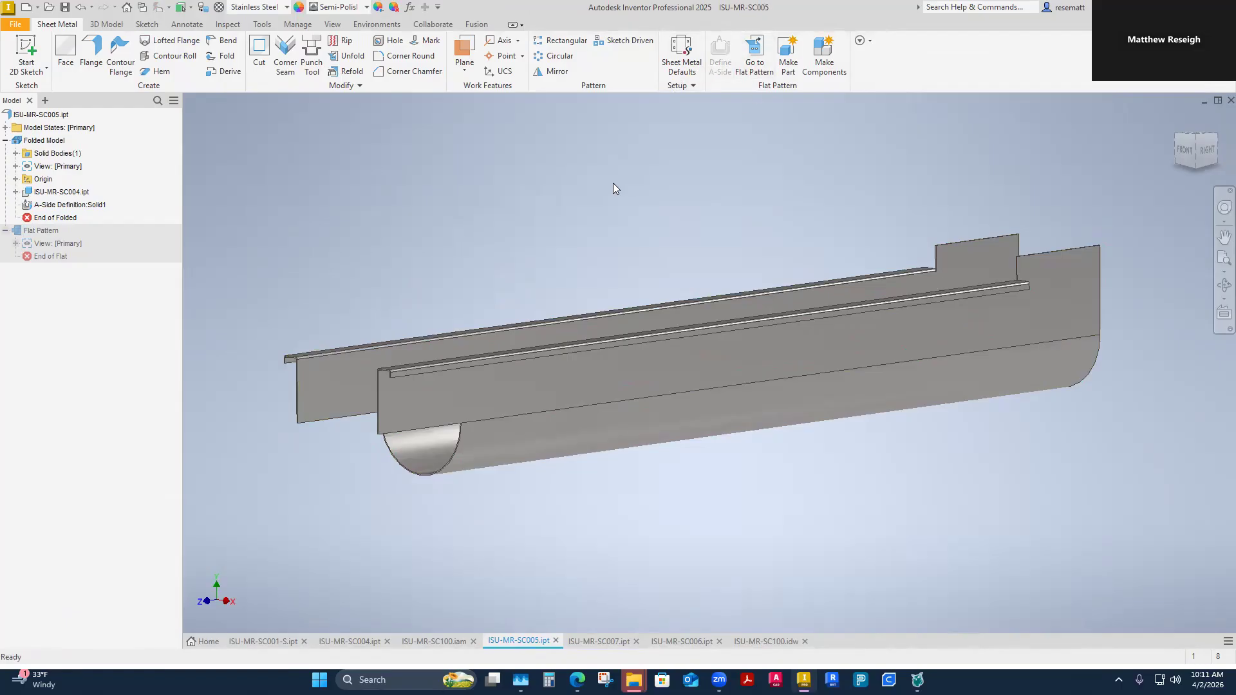
{"action": "left_click", "coordinate": [58, 205]}
{"action": "scroll", "coordinate": [453, 475], "scroll_direction": "down", "scroll_amount": 2}
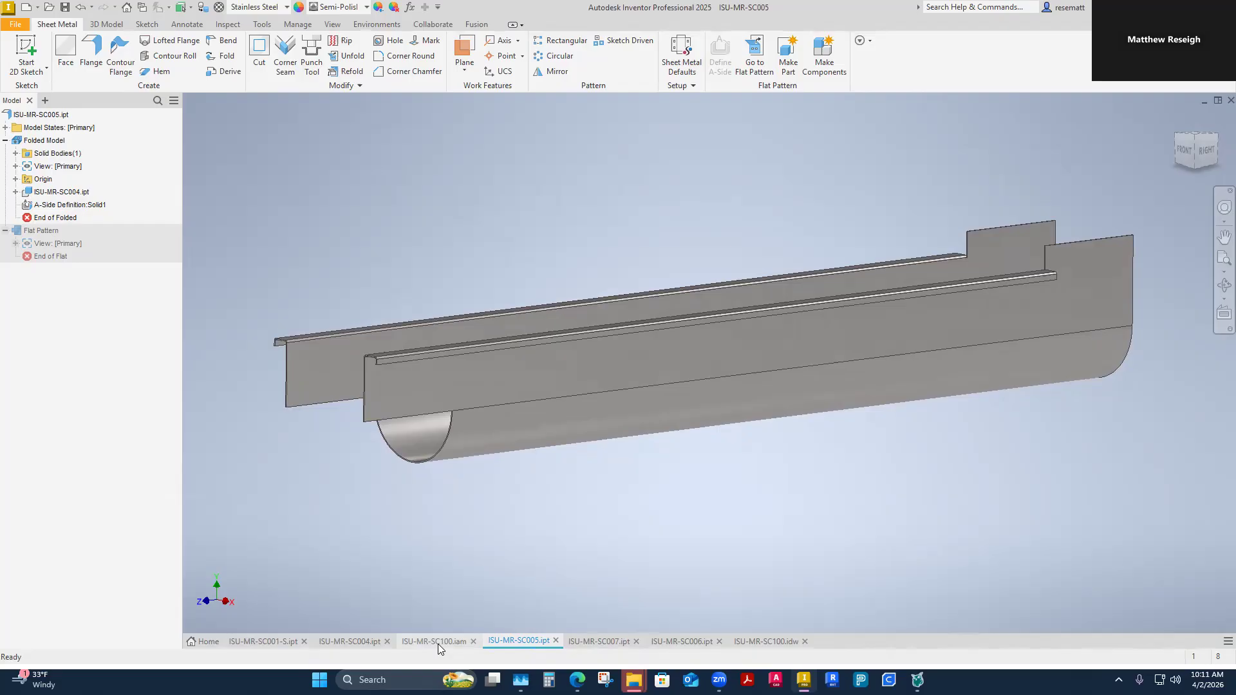
{"action": "left_click", "coordinate": [766, 641]}
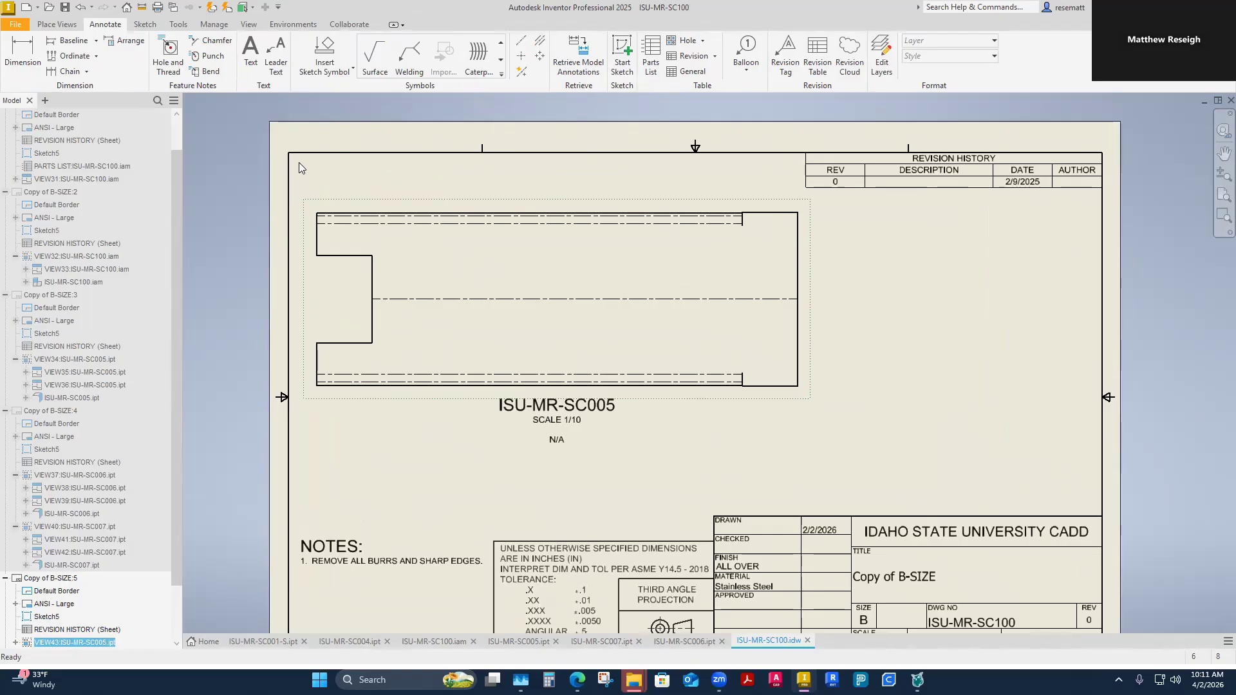
{"action": "scroll", "coordinate": [447, 541], "scroll_direction": "down", "scroll_amount": 1}
{"action": "middle_click_drag", "start_coordinate": [447, 540], "coordinate": [469, 343]}
{"action": "scroll", "coordinate": [354, 379], "scroll_direction": "up", "scroll_amount": 1}
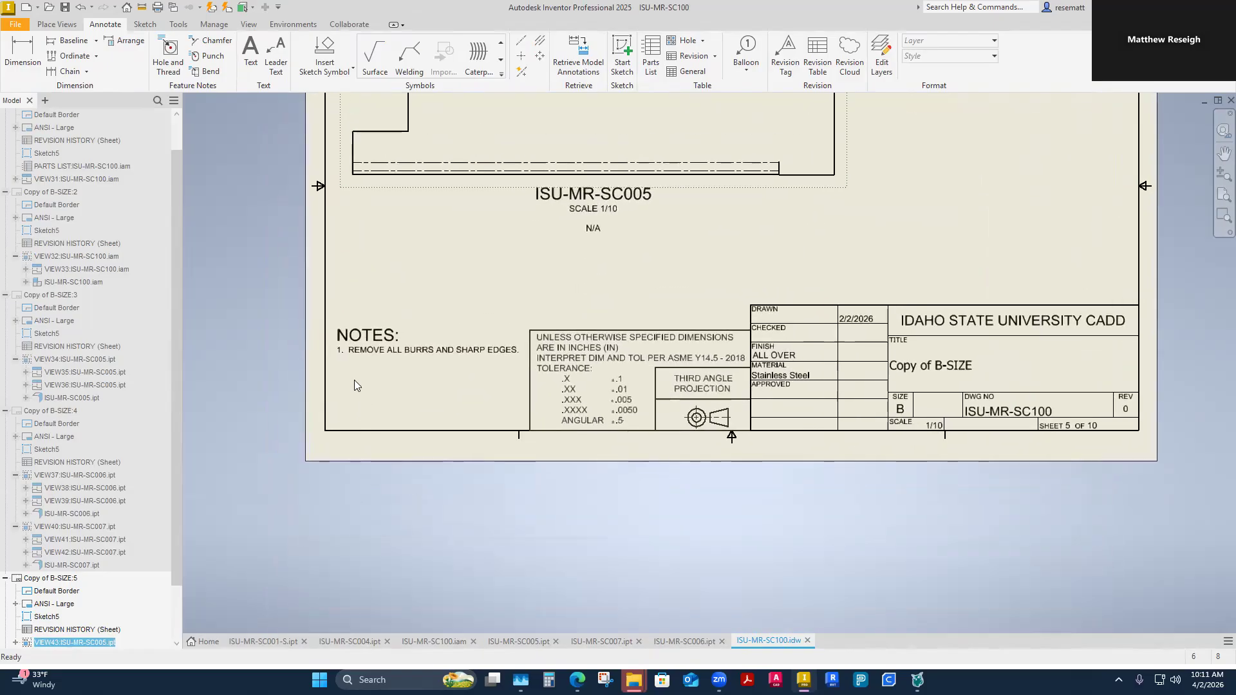
{"action": "scroll", "coordinate": [532, 556], "scroll_direction": "down", "scroll_amount": 2}
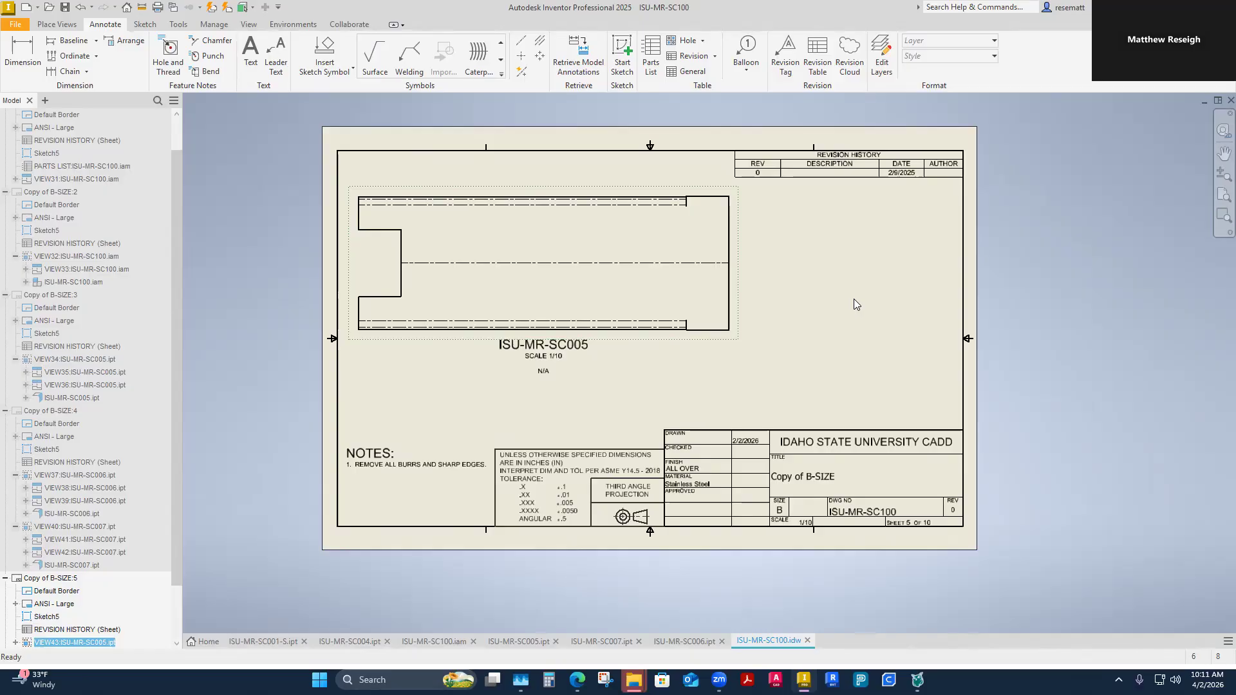
{"action": "middle_click_drag", "start_coordinate": [854, 299], "coordinate": [838, 319]}
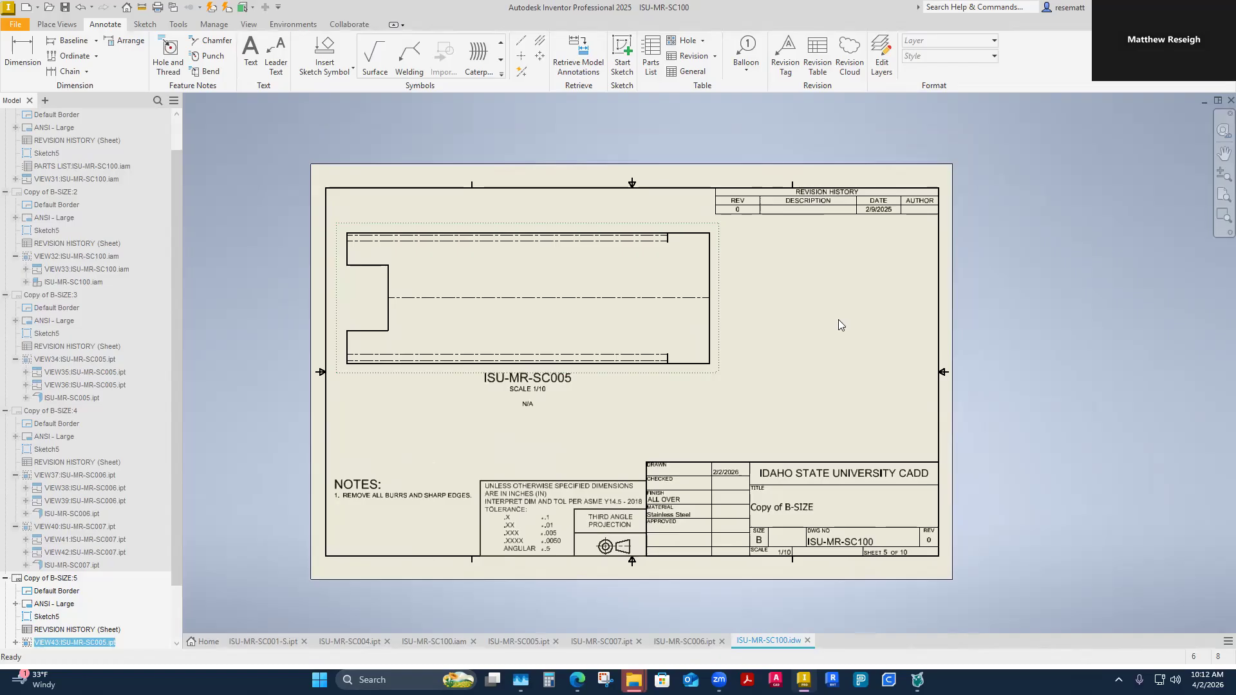
{"action": "scroll", "coordinate": [838, 320], "scroll_direction": "up", "scroll_amount": 2}
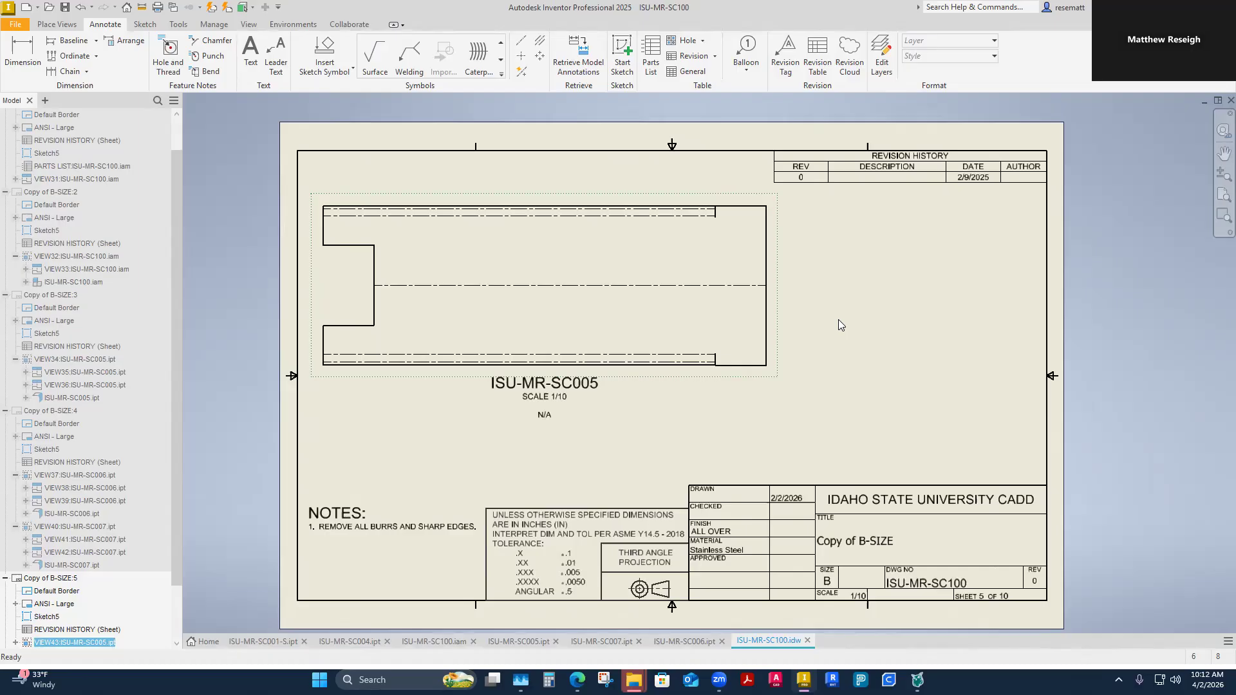
Step: Create a 1/10 flat pattern view of ISU-MR-SC006.ipt with hidden lines removed, and place it below the revision table beside the ISU-MR-SC005 view
{"action": "left_click", "coordinate": [839, 372]}
{"action": "right_click", "coordinate": [691, 415]}
{"action": "left_click", "coordinate": [690, 375]}
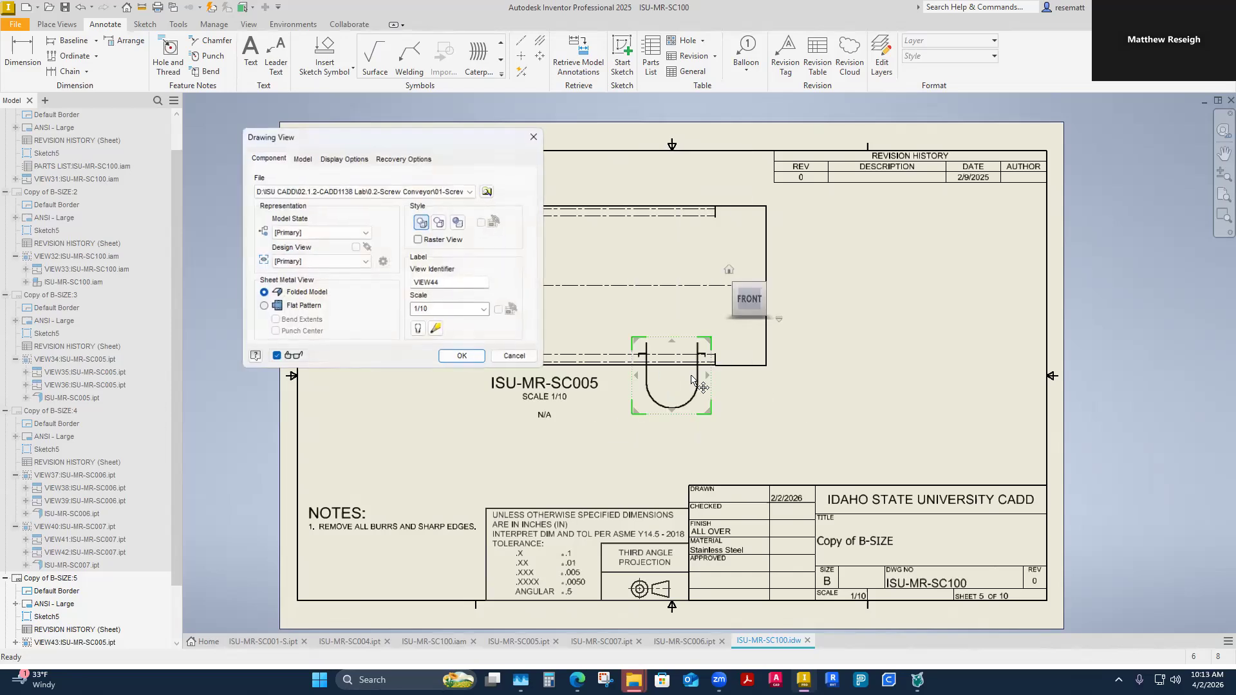
{"action": "left_click", "coordinate": [470, 192]}
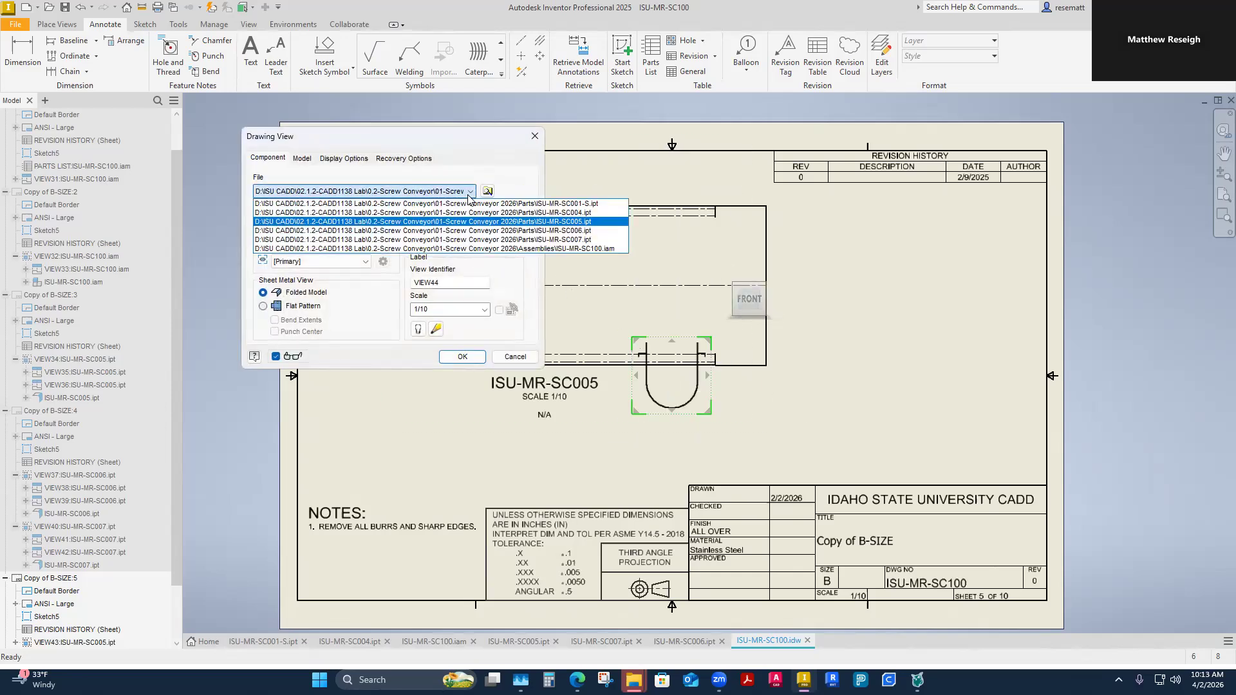
{"action": "left_click", "coordinate": [464, 238]}
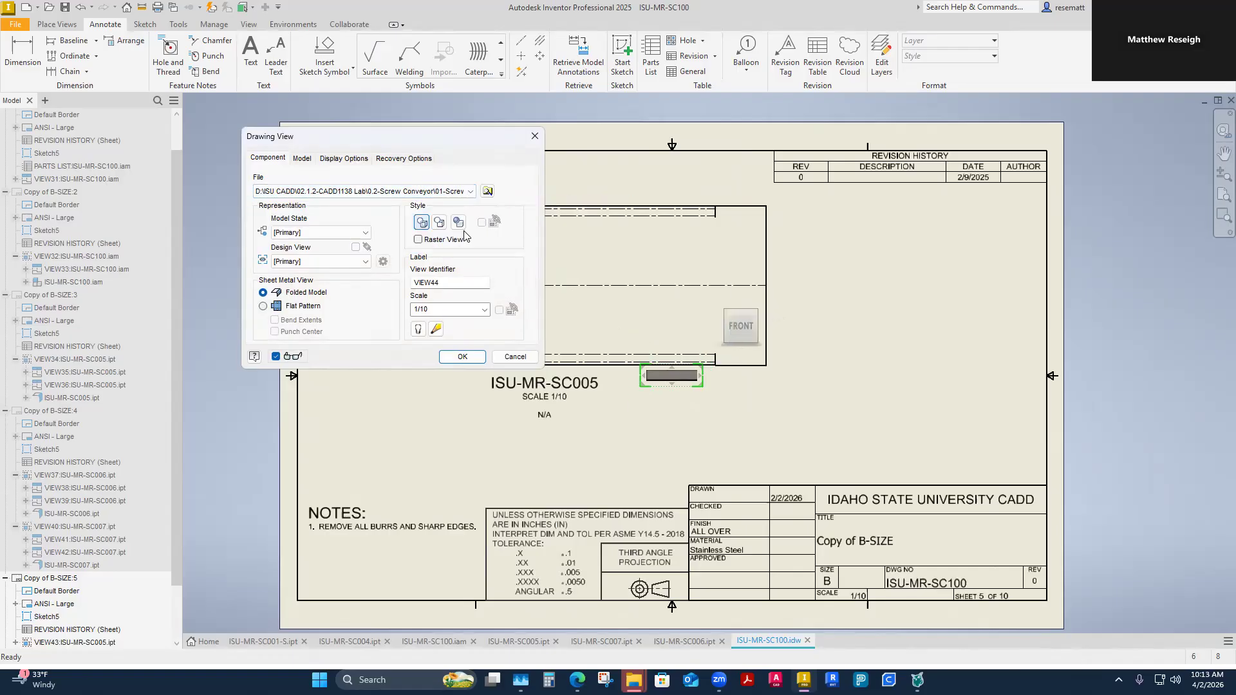
{"action": "left_click", "coordinate": [264, 307]}
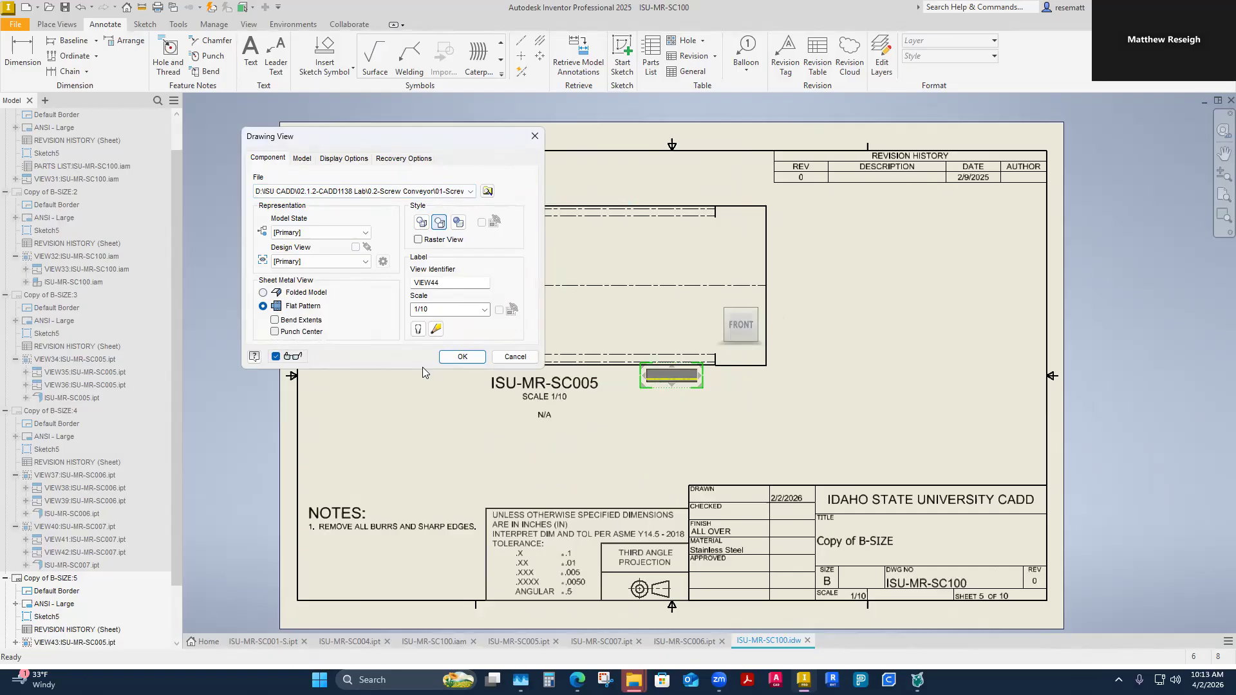
{"action": "left_click", "coordinate": [462, 357]}
{"action": "mouse_move", "coordinate": [706, 391]}
{"action": "left_mouse_down"}
{"action": "mouse_move", "coordinate": [892, 302]}
{"action": "mouse_move", "coordinate": [901, 285]}
{"action": "mouse_move", "coordinate": [981, 275]}
{"action": "left_mouse_up"}
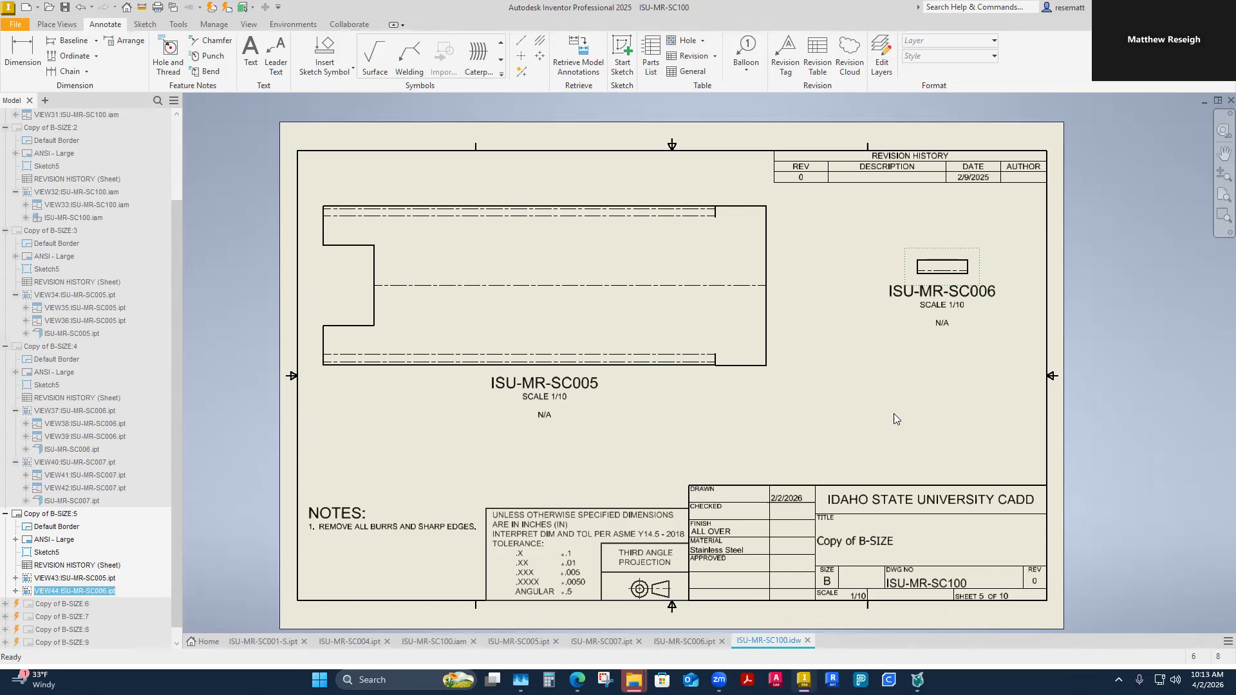
{"action": "right_click", "coordinate": [725, 428]}
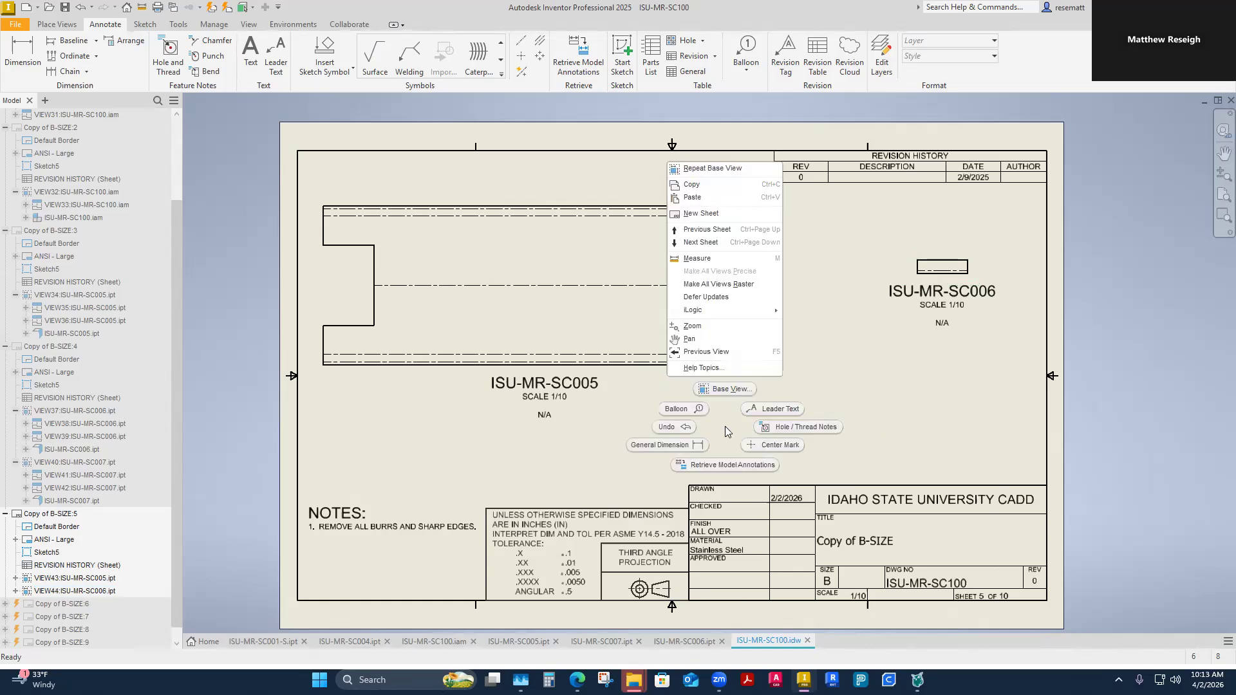
{"action": "left_click", "coordinate": [721, 393]}
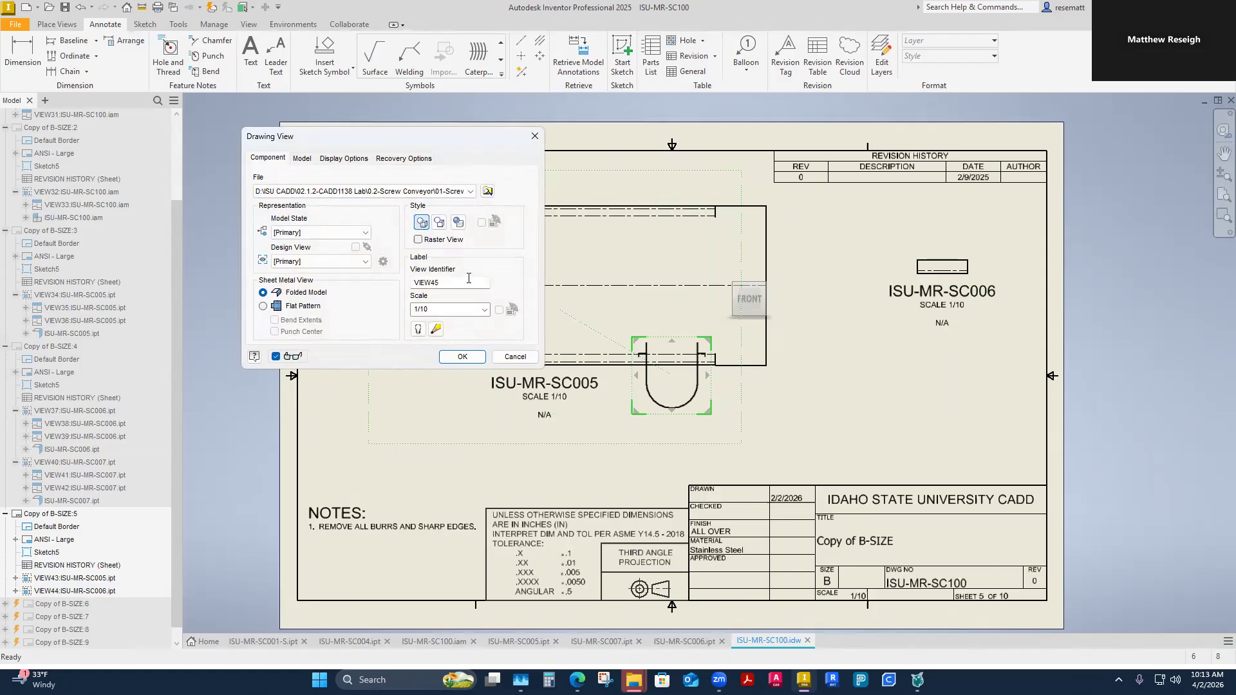
{"action": "left_click", "coordinate": [470, 191]}
{"action": "left_click", "coordinate": [465, 239]}
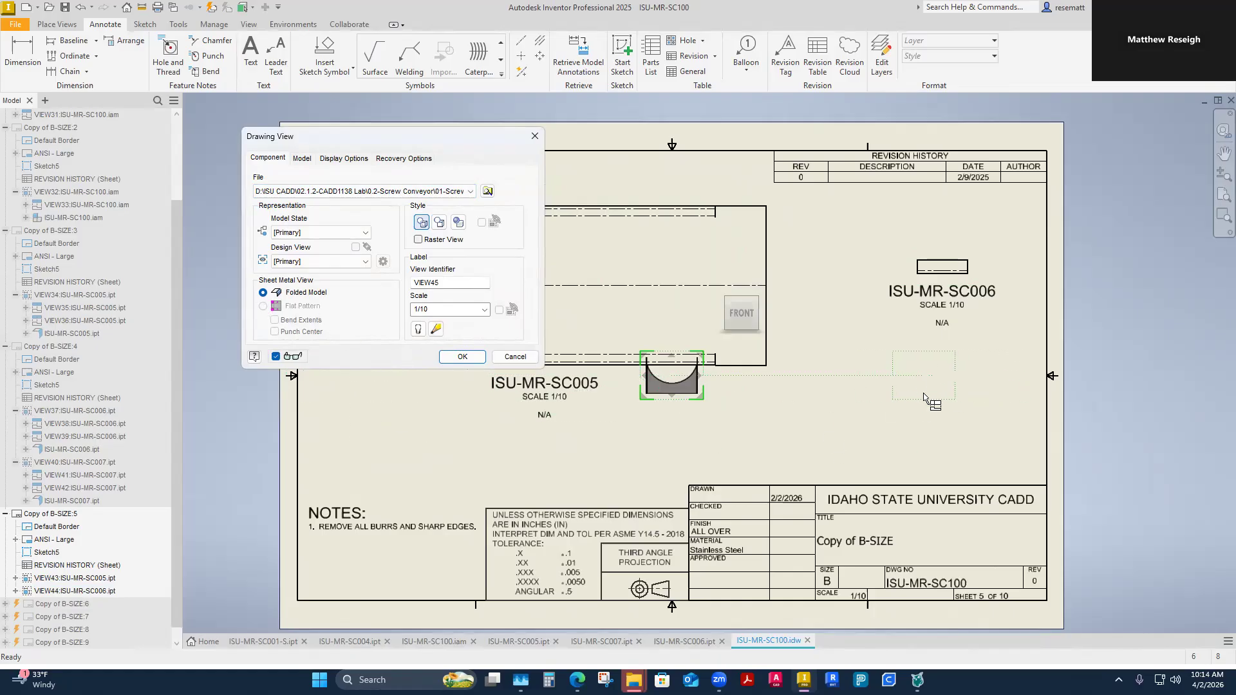
{"action": "left_click", "coordinate": [462, 357]}
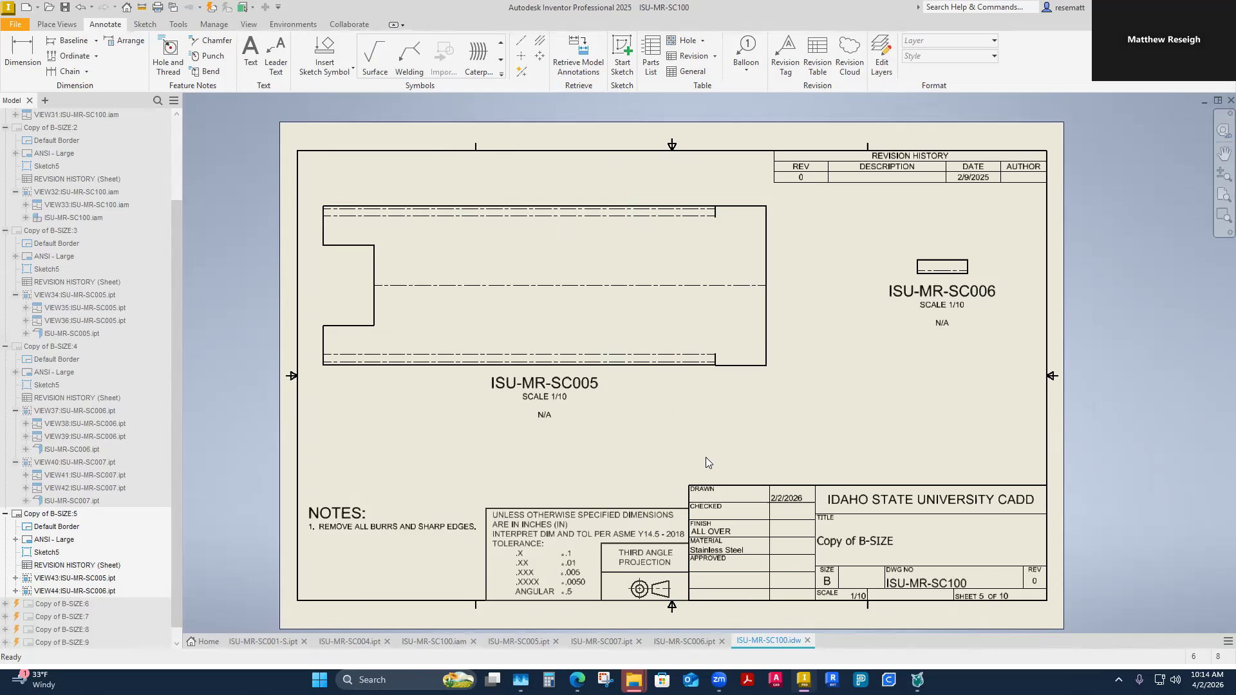
Step: Shift the ISU-MR-SC006 flat pattern view slightly down and to the left, and collapse sheets 1 to 5 in the model browser
{"action": "left_click_drag", "start_coordinate": [979, 267], "coordinate": [971, 285]}
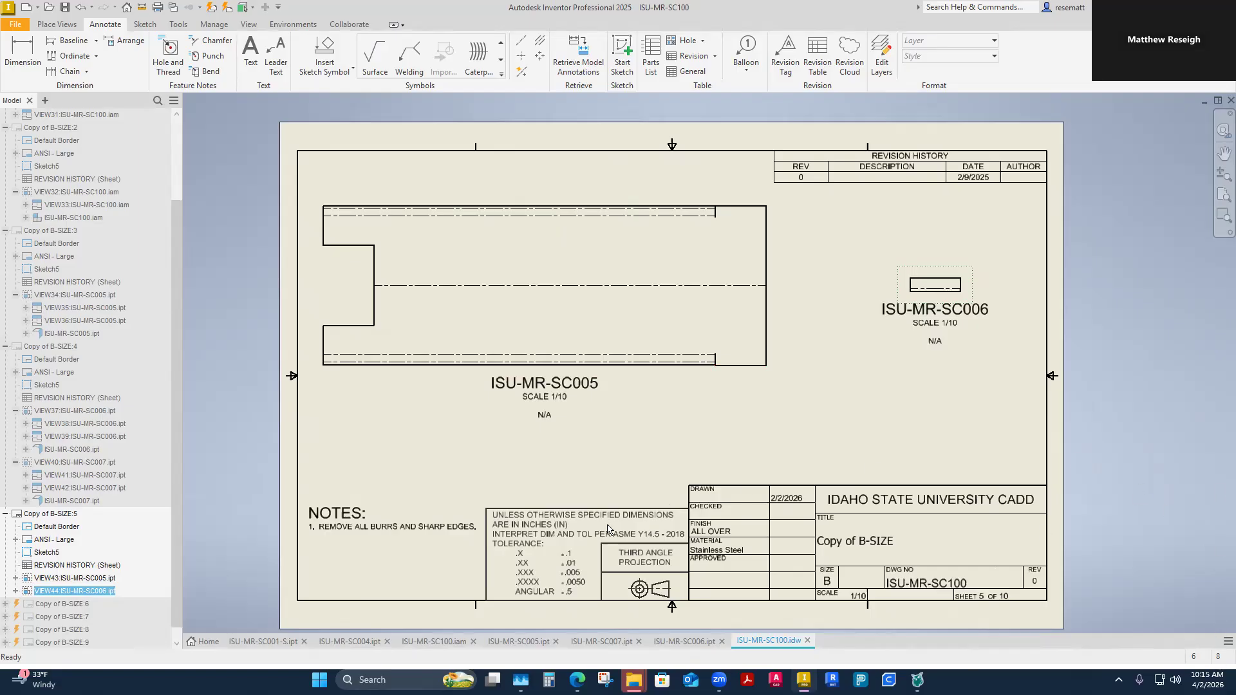
{"action": "left_click", "coordinate": [5, 513]}
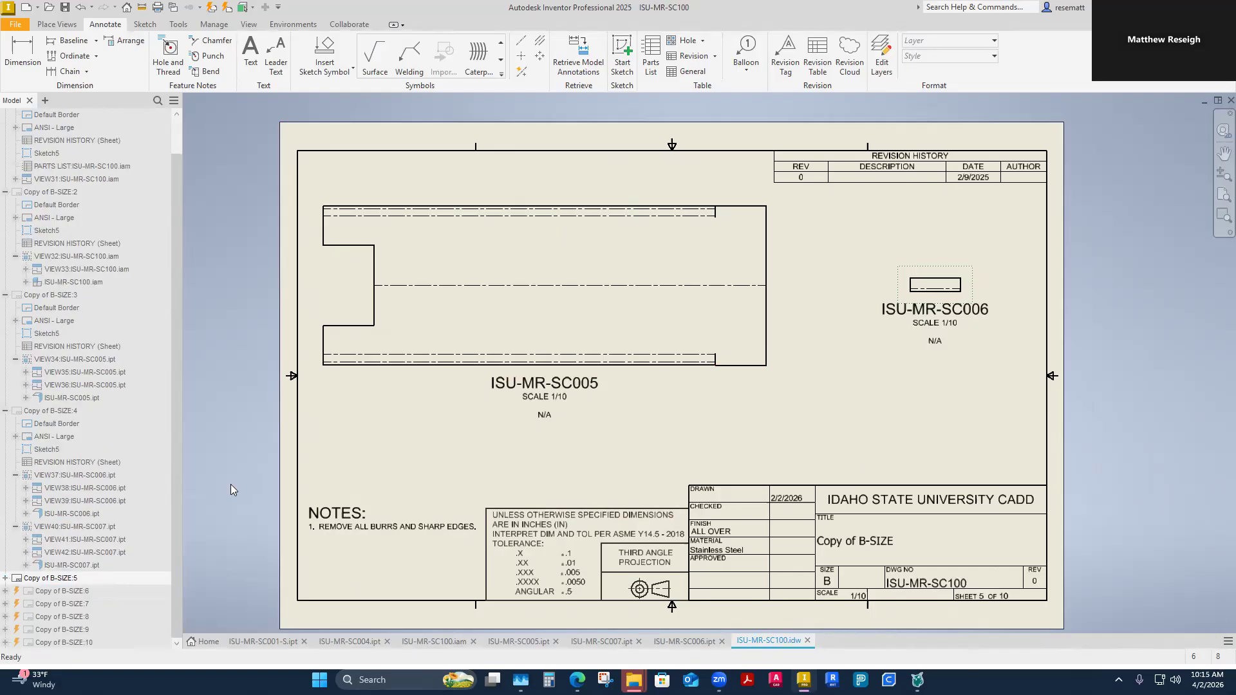
{"action": "left_click", "coordinate": [6, 413]}
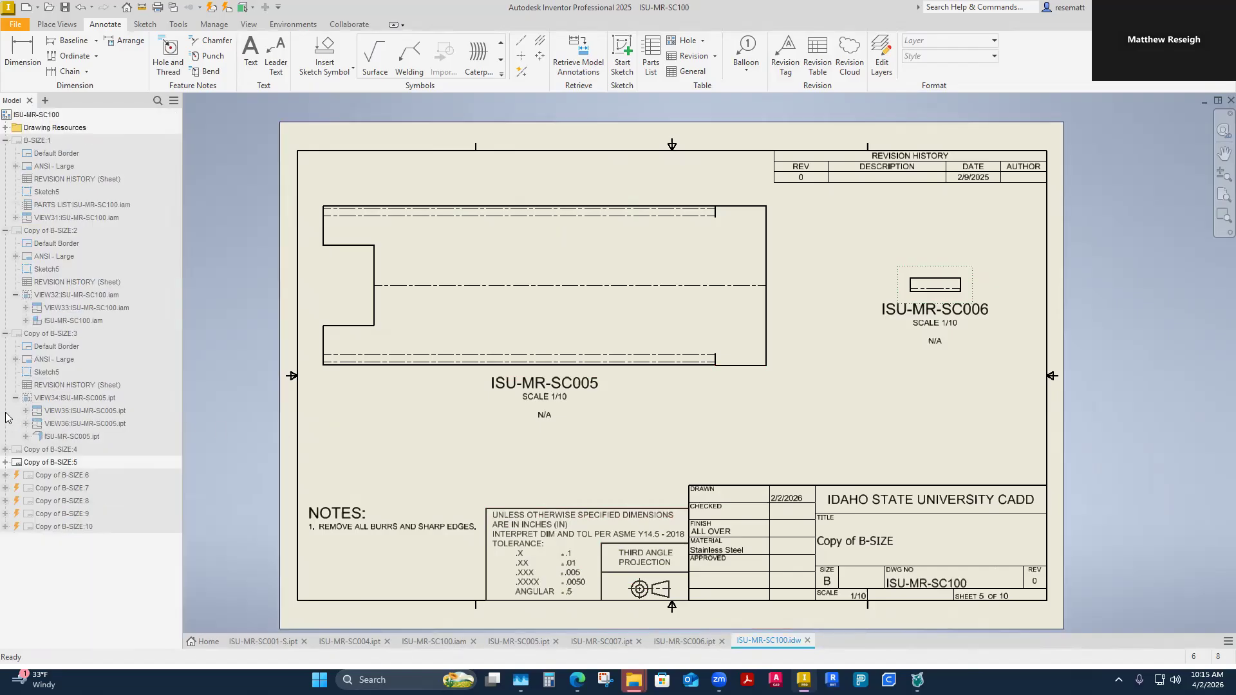
{"action": "left_click", "coordinate": [5, 333]}
{"action": "left_click", "coordinate": [5, 231]}
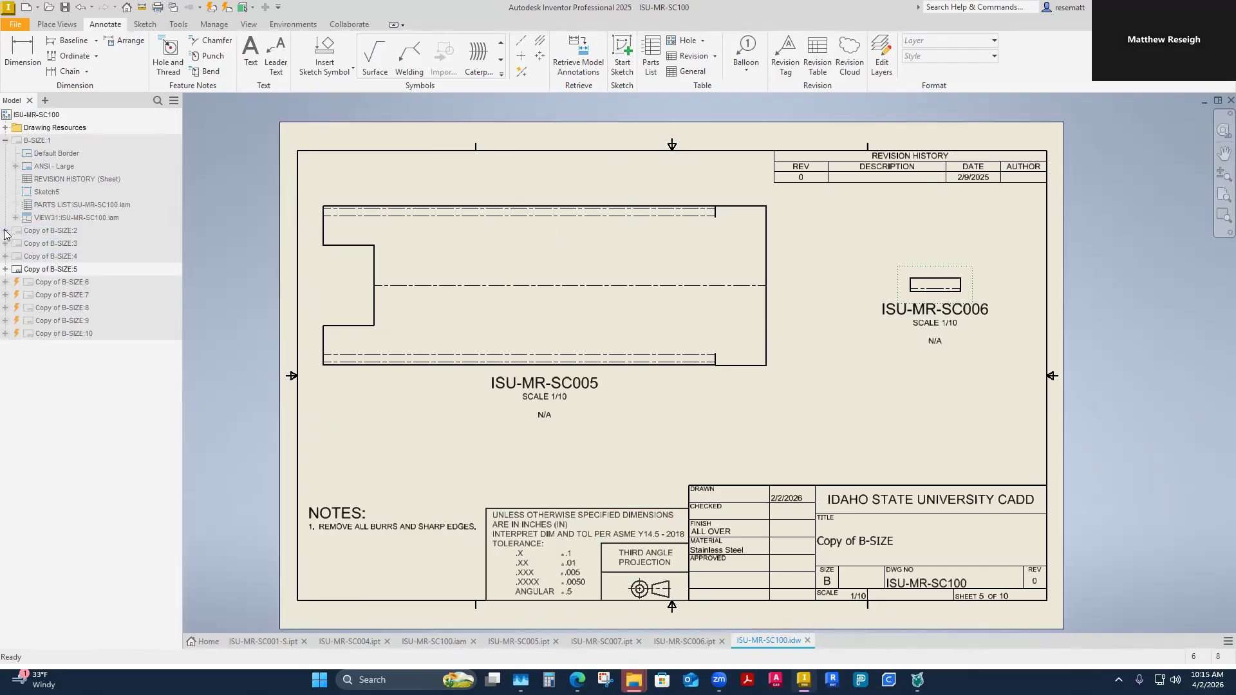
{"action": "left_click", "coordinate": [5, 141]}
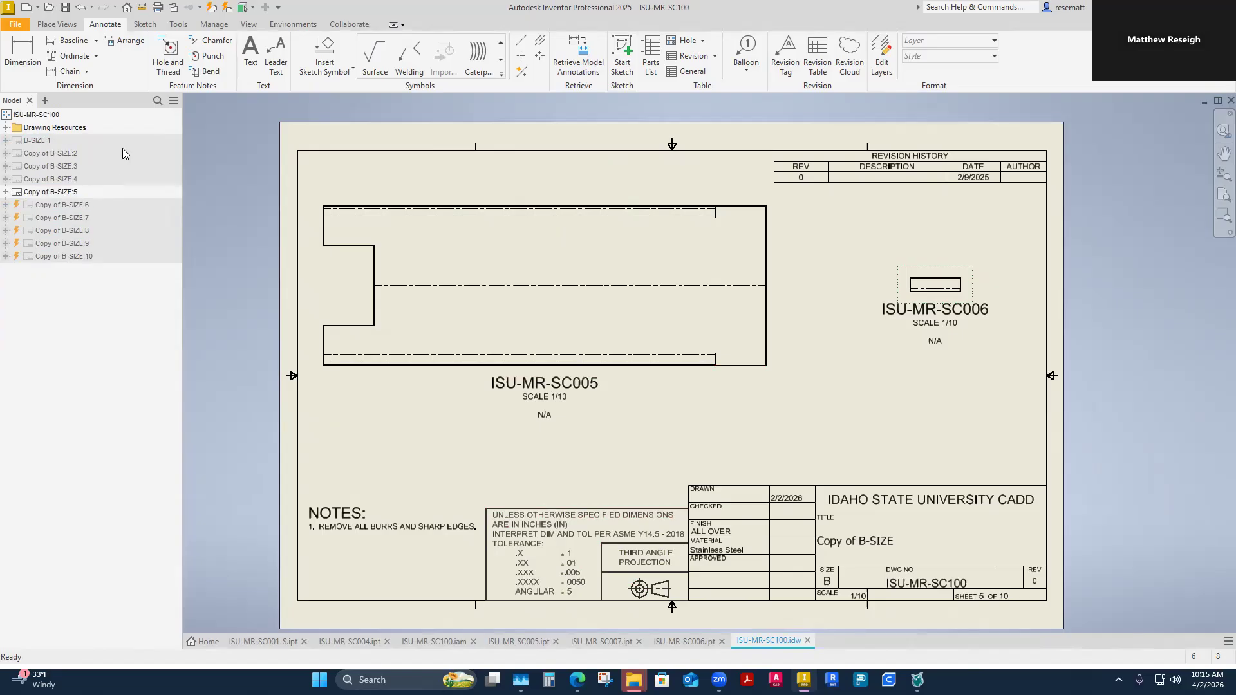
Step: Save ISU-MR-SC100.idw together with its changed dependents
{"action": "left_click", "coordinate": [65, 8]}
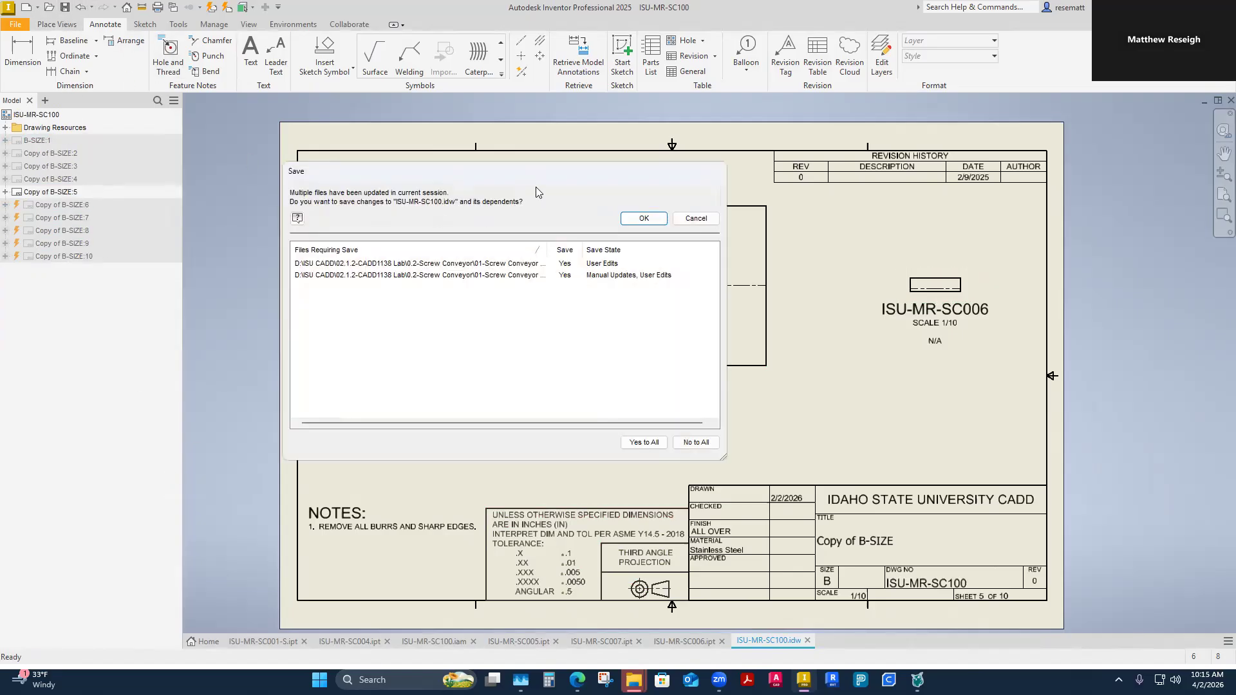
{"action": "left_click", "coordinate": [643, 219]}
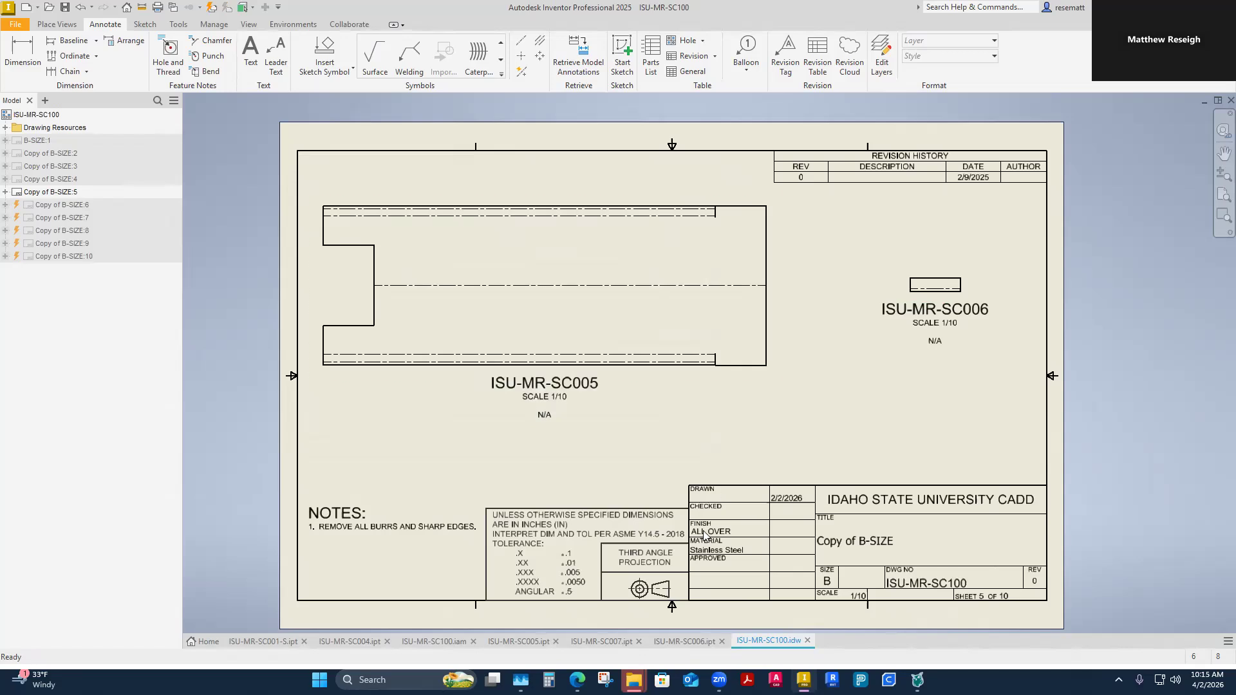
{"action": "scroll", "coordinate": [703, 529], "scroll_direction": "up", "scroll_amount": 4}
{"action": "scroll", "coordinate": [697, 575], "scroll_direction": "down", "scroll_amount": 7}
{"action": "scroll", "coordinate": [752, 517], "scroll_direction": "up", "scroll_amount": 5}
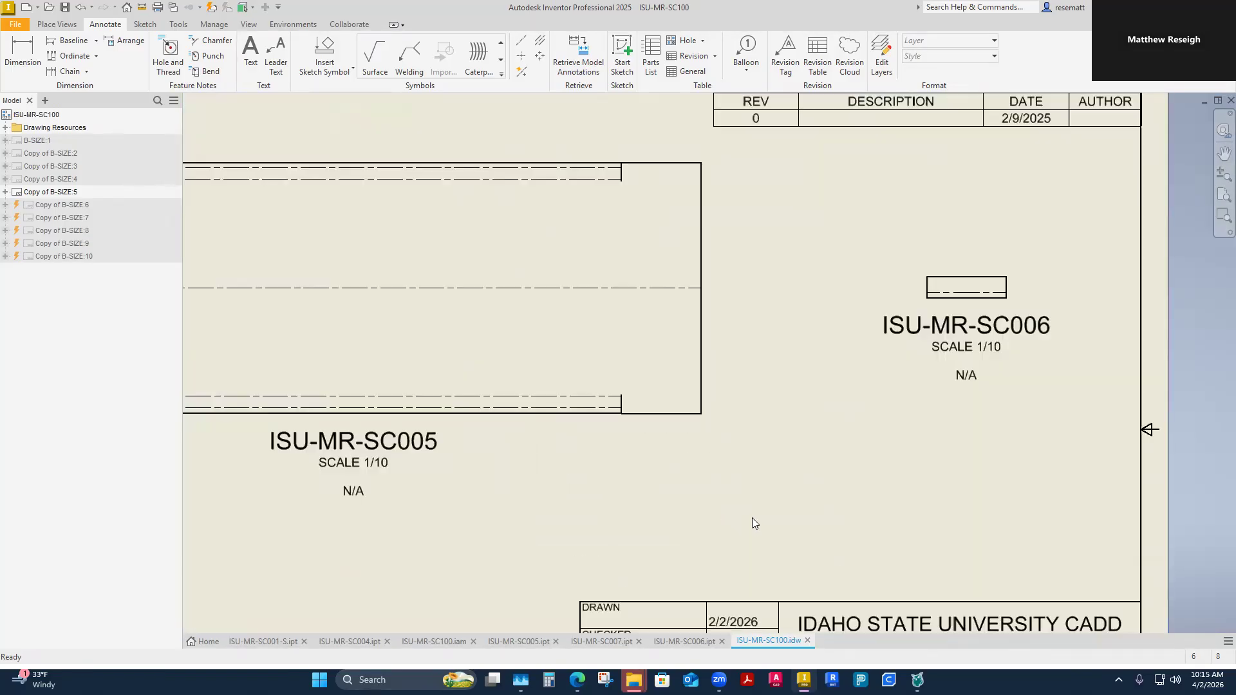
{"action": "scroll", "coordinate": [779, 566], "scroll_direction": "down", "scroll_amount": 6}
{"action": "scroll", "coordinate": [797, 605], "scroll_direction": "up", "scroll_amount": 4}
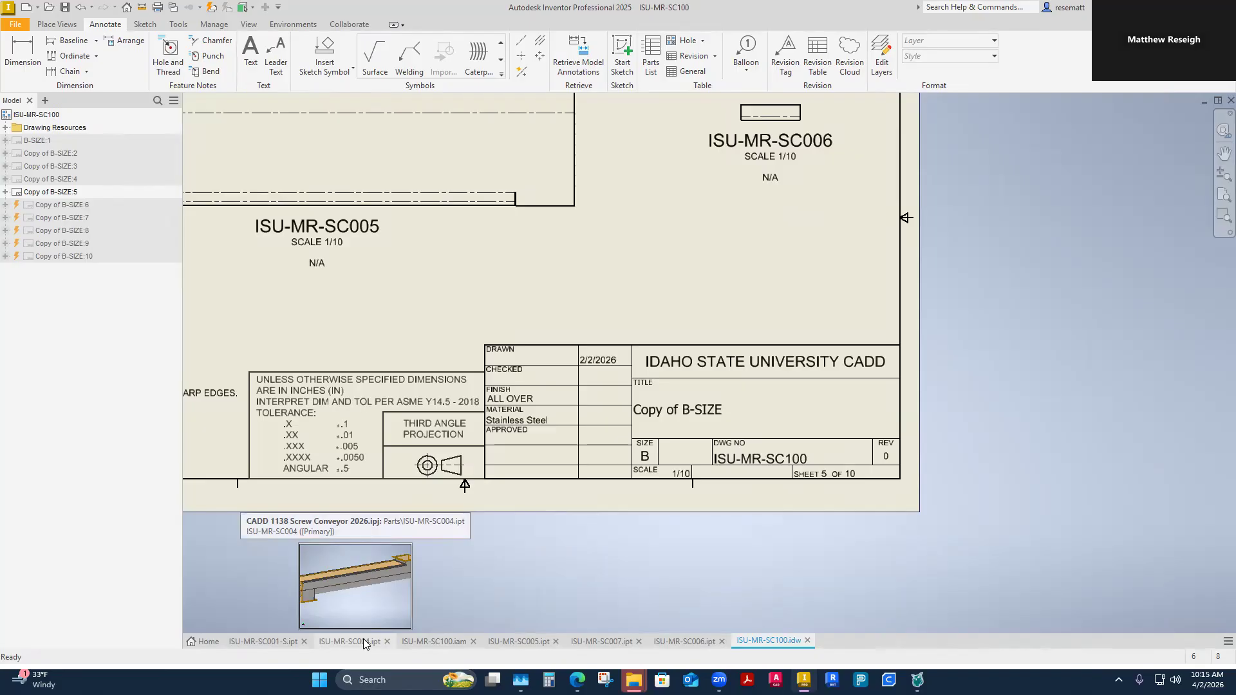
Step: Close the ISU-MR-SC001-S, SC005, SC007 and SC006 part files, keeping ISU-MR-SC004, the assembly and the drawing open
{"action": "left_click", "coordinate": [262, 640]}
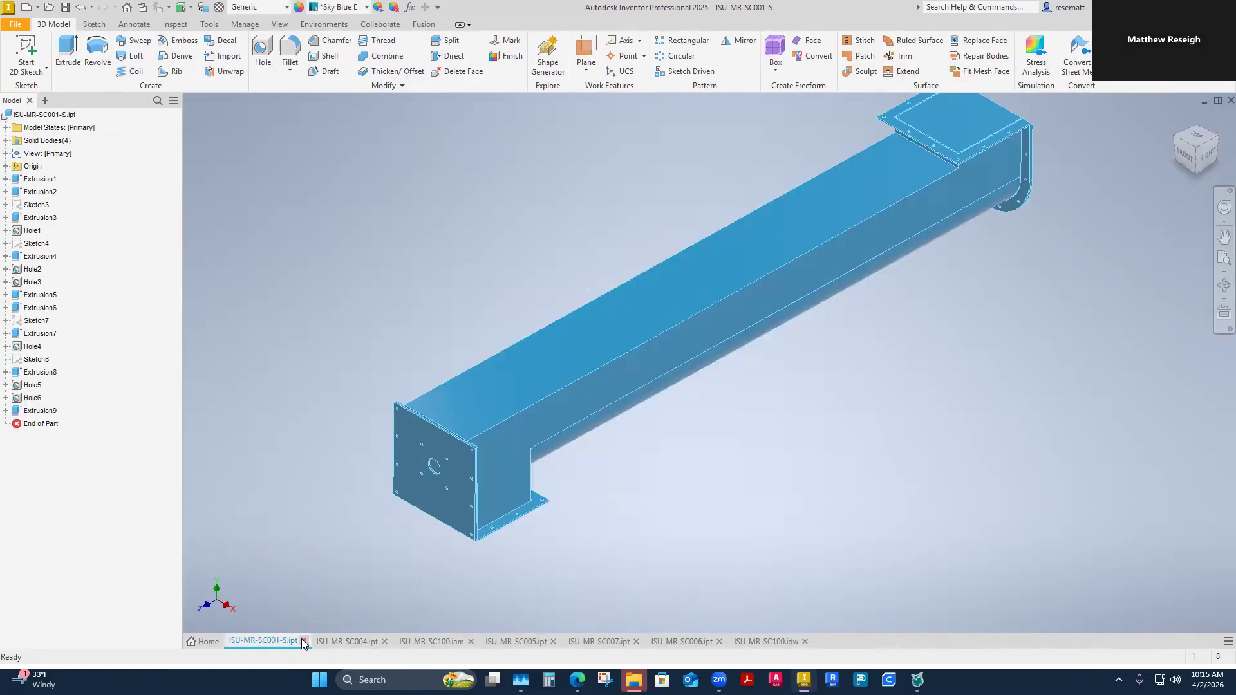
{"action": "left_click", "coordinate": [303, 640]}
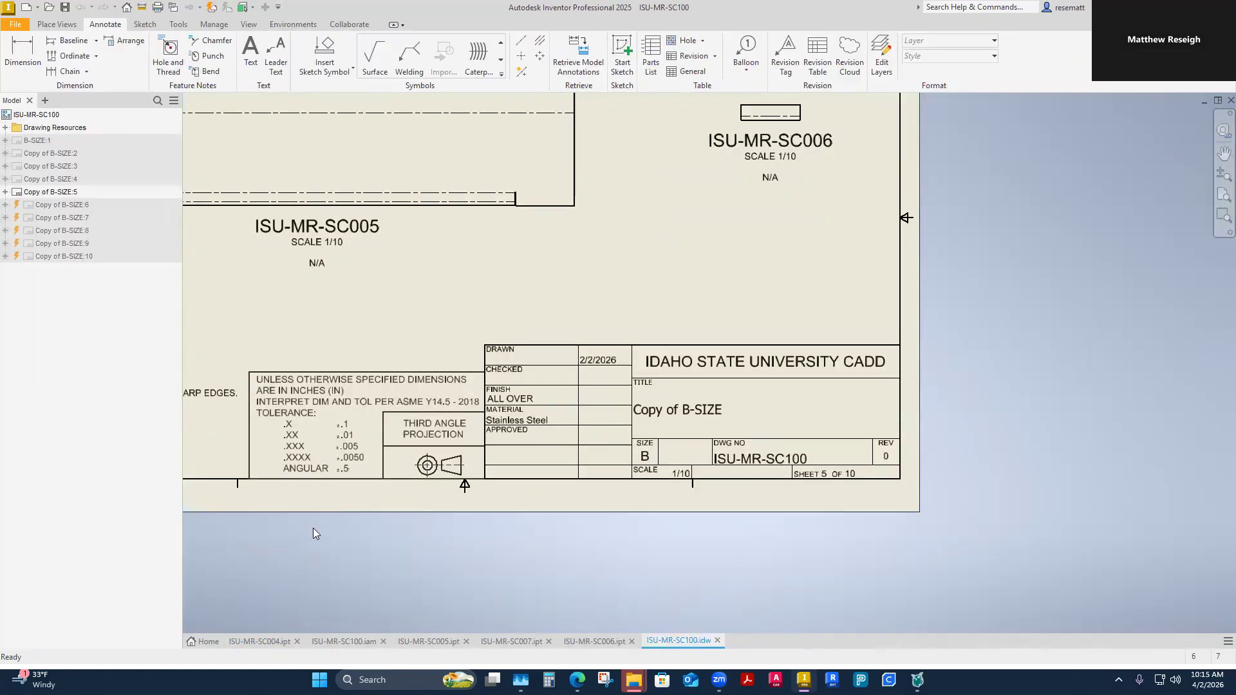
{"action": "left_click", "coordinate": [262, 641]}
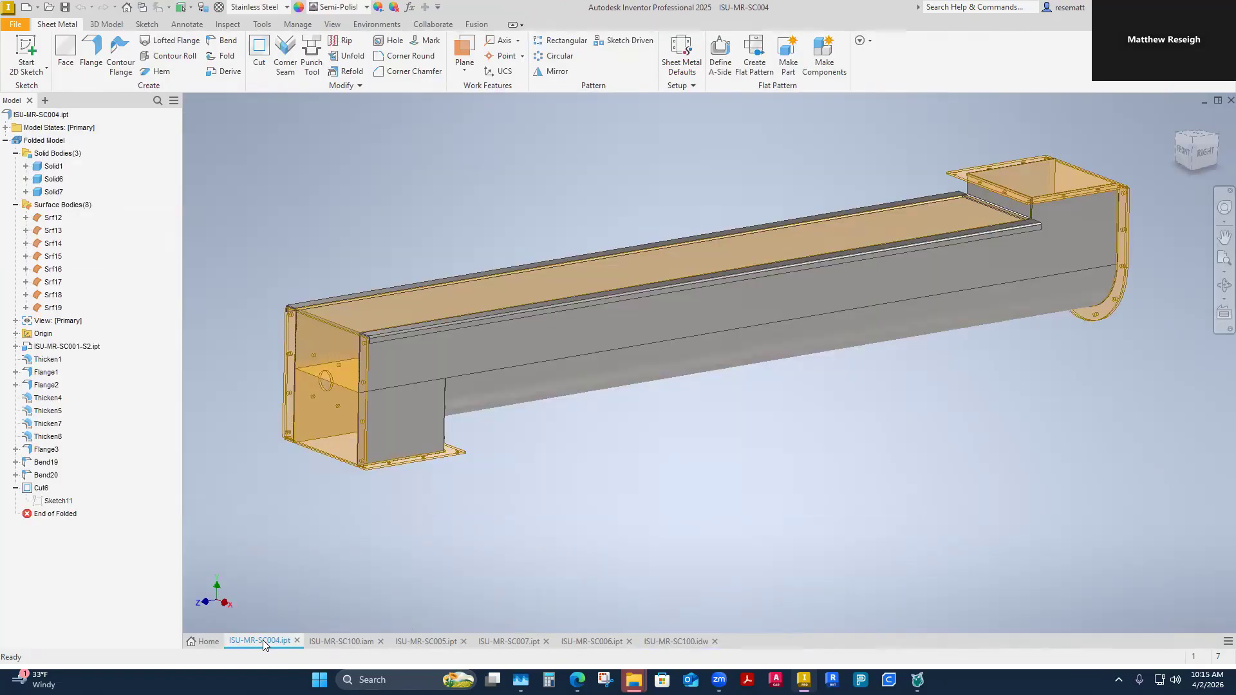
{"action": "left_click", "coordinate": [341, 641]}
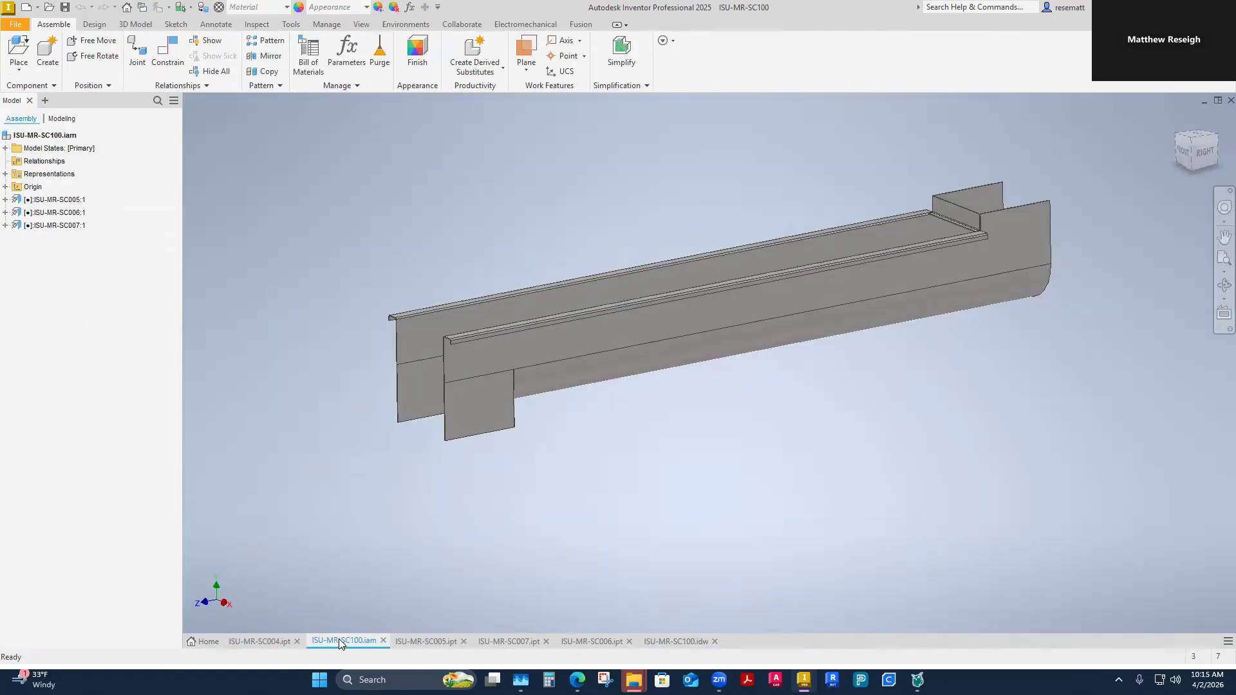
{"action": "left_click", "coordinate": [427, 641]}
{"action": "left_click", "coordinate": [465, 641]}
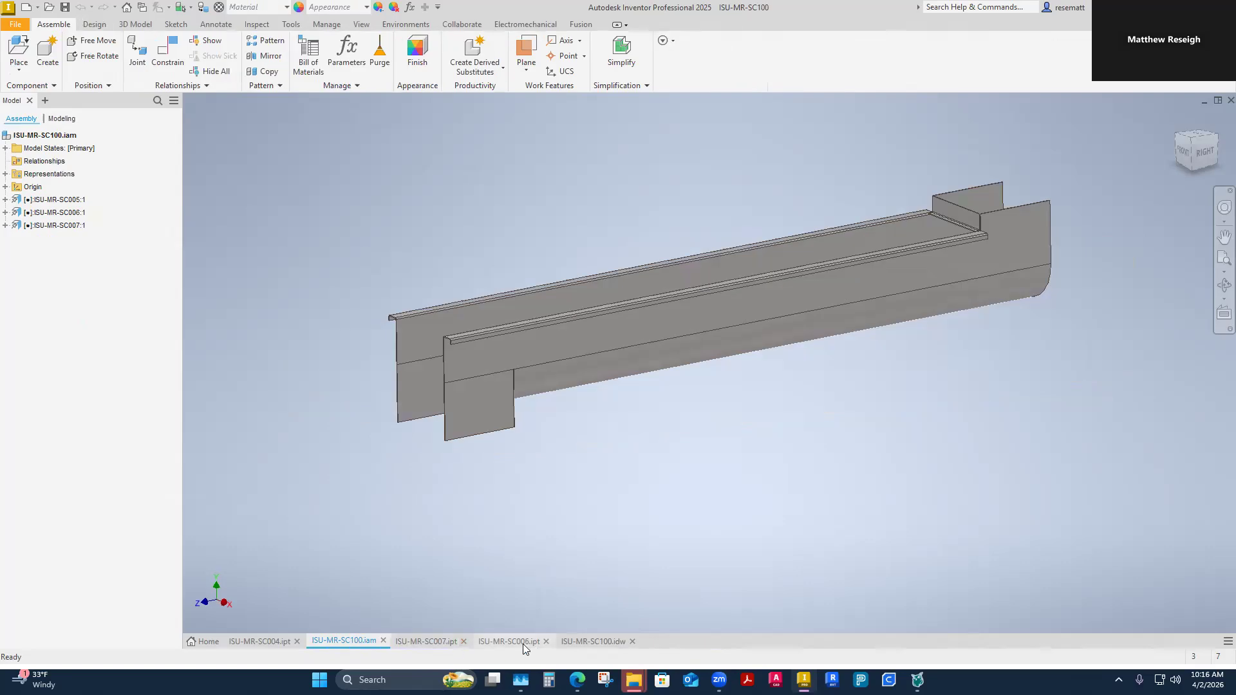
{"action": "left_click", "coordinate": [465, 641]}
{"action": "left_click", "coordinate": [464, 641]}
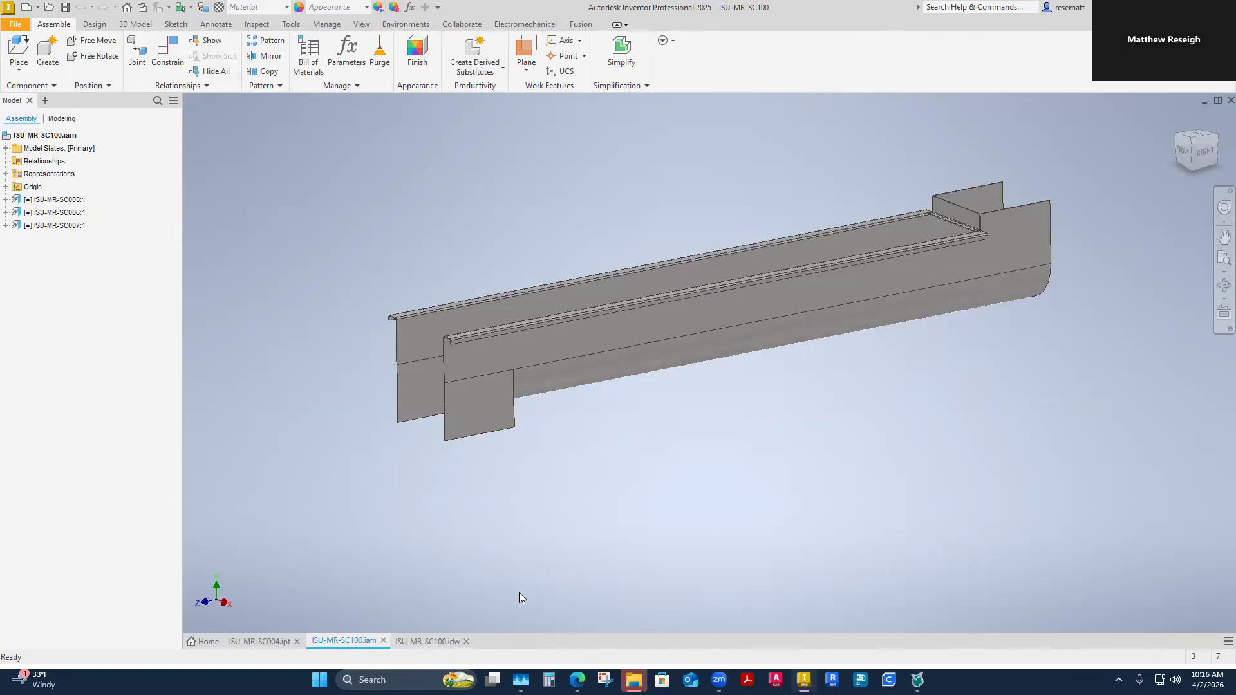
Step: Move the ISU-MR-SC100 drawing ahead of the other open documents, and switch to the ISU-MR-SC004 part
{"action": "left_click", "coordinate": [433, 641]}
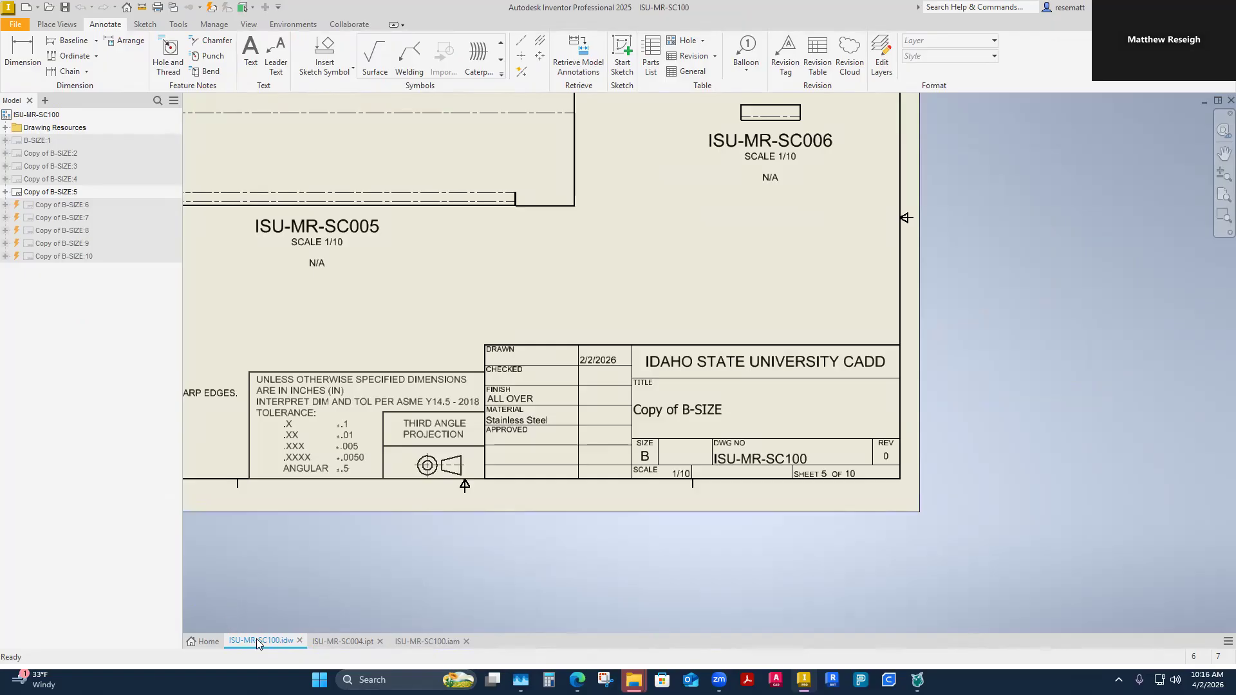
{"action": "left_click", "coordinate": [350, 641]}
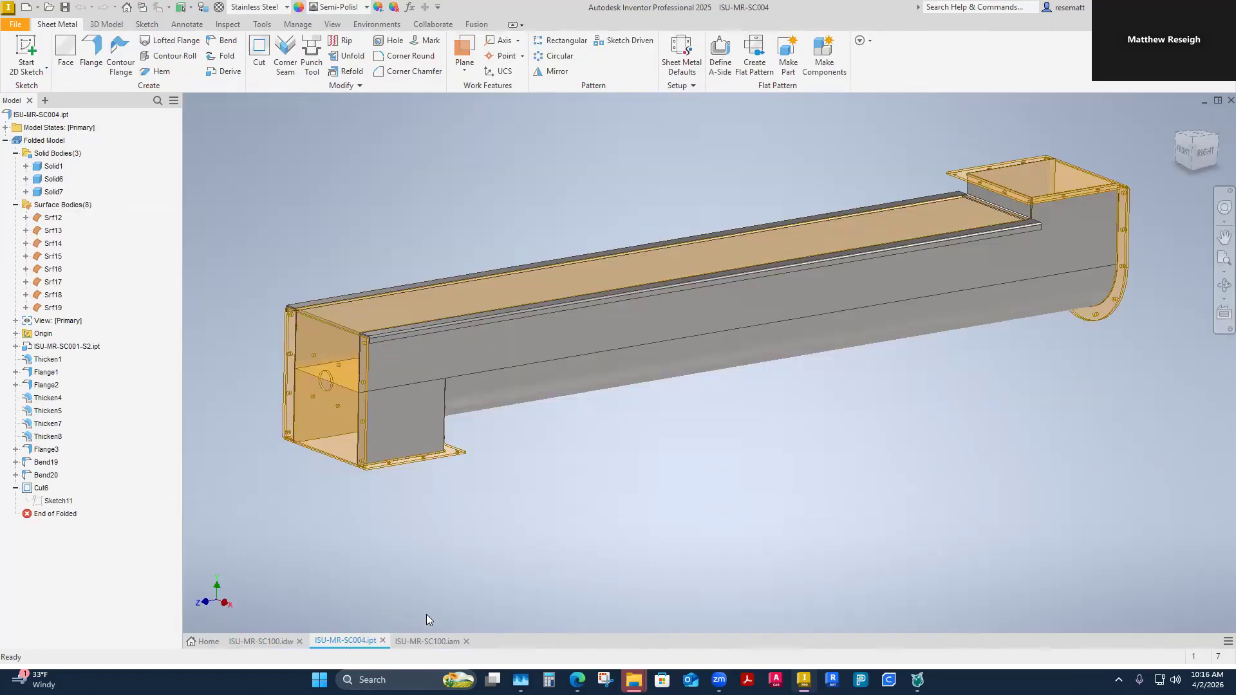
{"action": "left_click", "coordinate": [428, 641]}
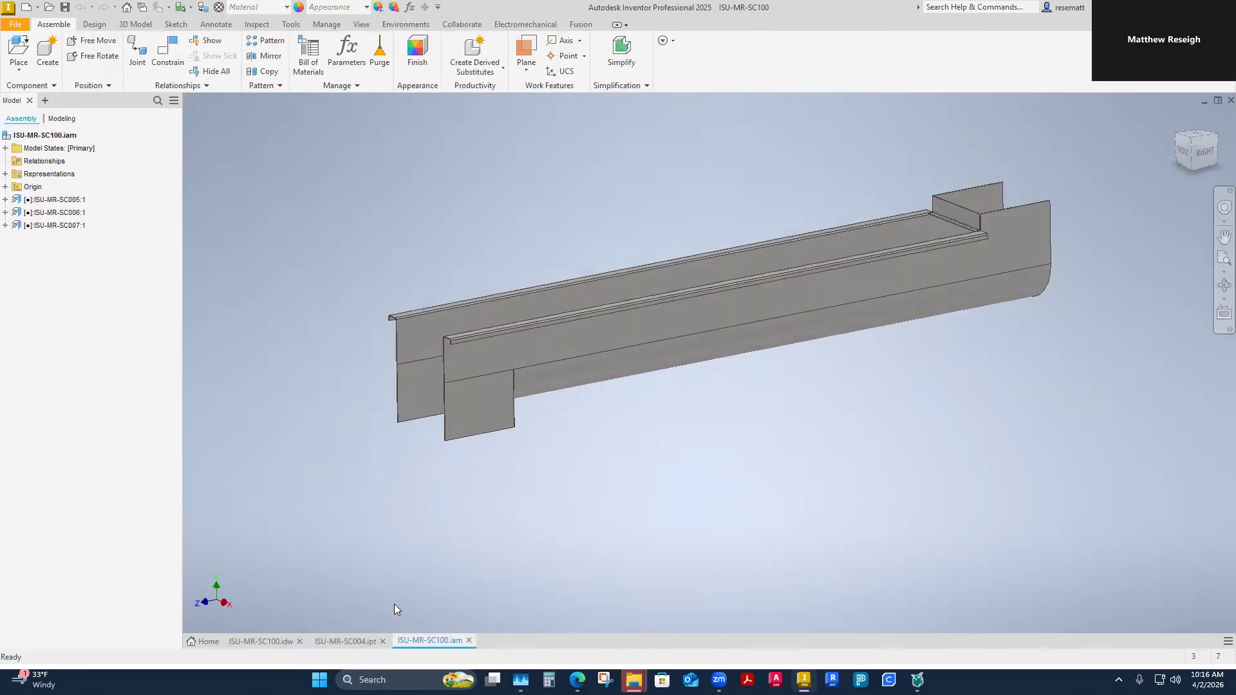
{"action": "left_click", "coordinate": [347, 641]}
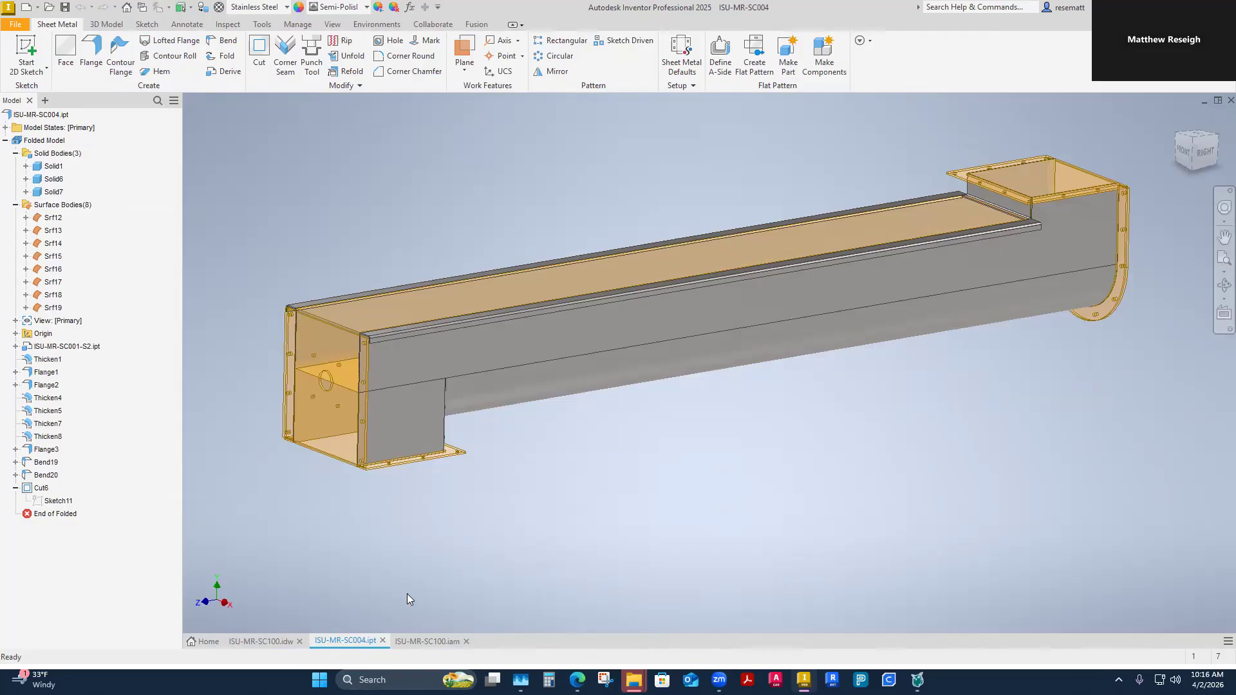
Step: Look over the ISU-MR-SC100 assembly and create a new part from the English Sheet Metal (in).ipt template
{"action": "left_click", "coordinate": [419, 640]}
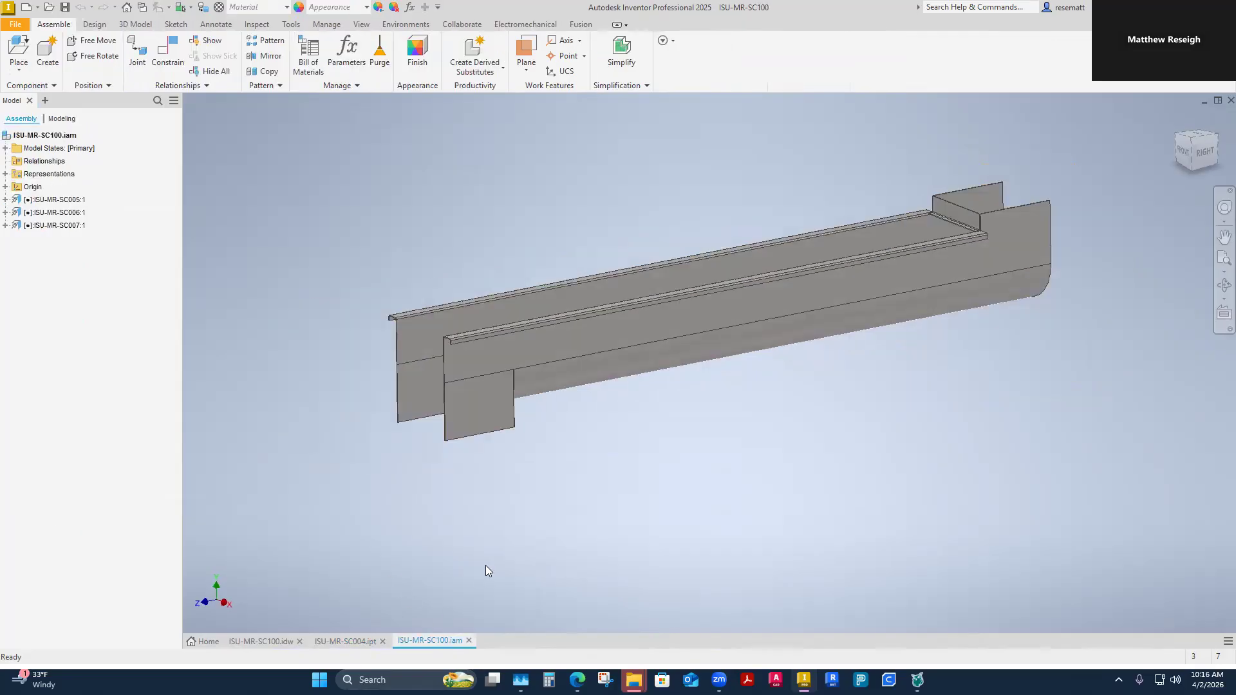
{"action": "middle_click_drag", "start_coordinate": [405, 577], "coordinate": [295, 512], "text": "shift"}
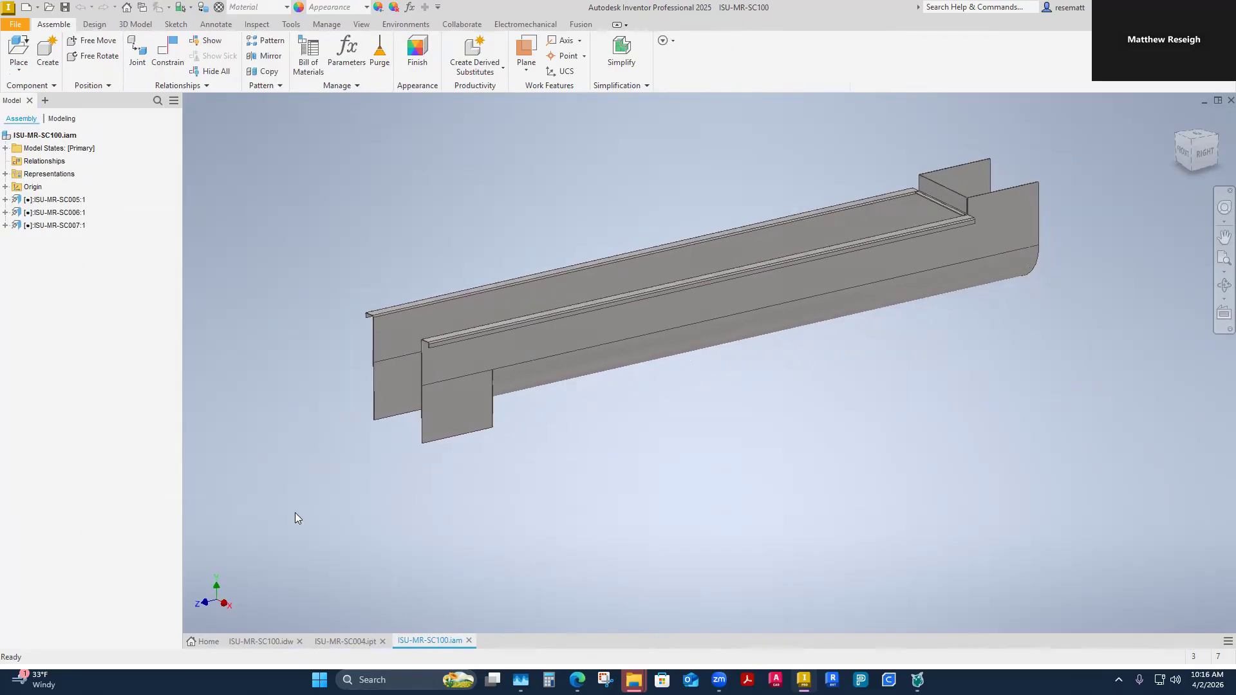
{"action": "left_click", "coordinate": [206, 642]}
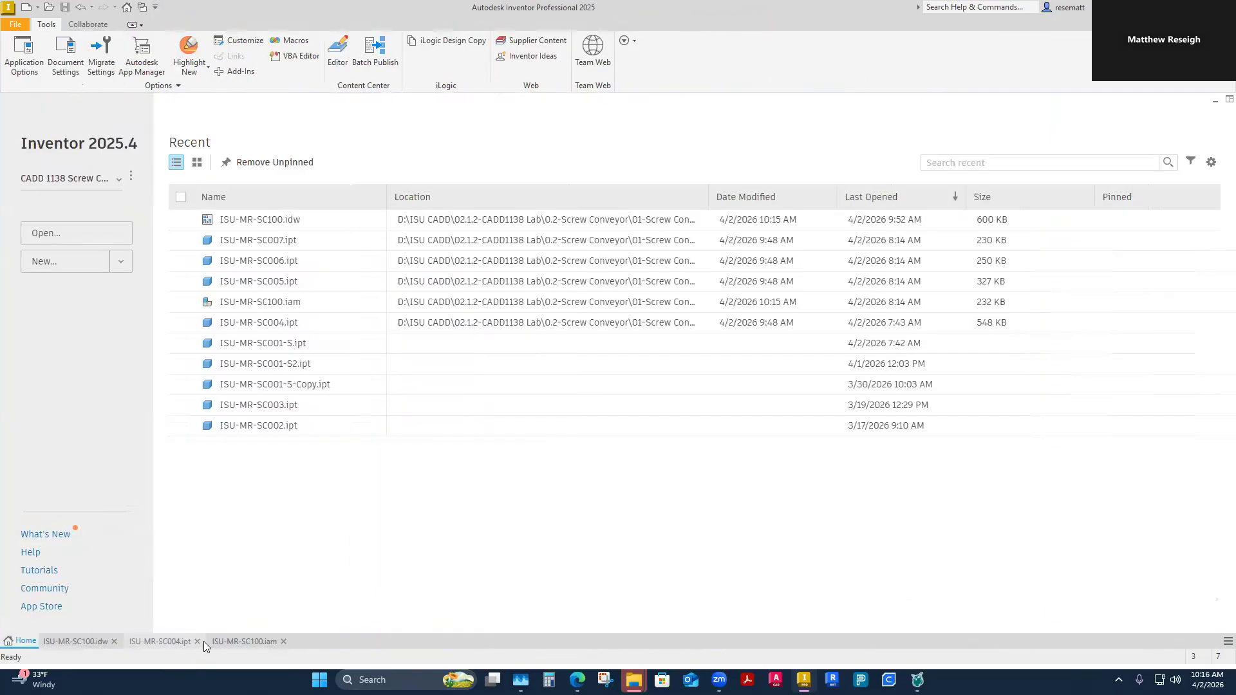
{"action": "left_click", "coordinate": [122, 264]}
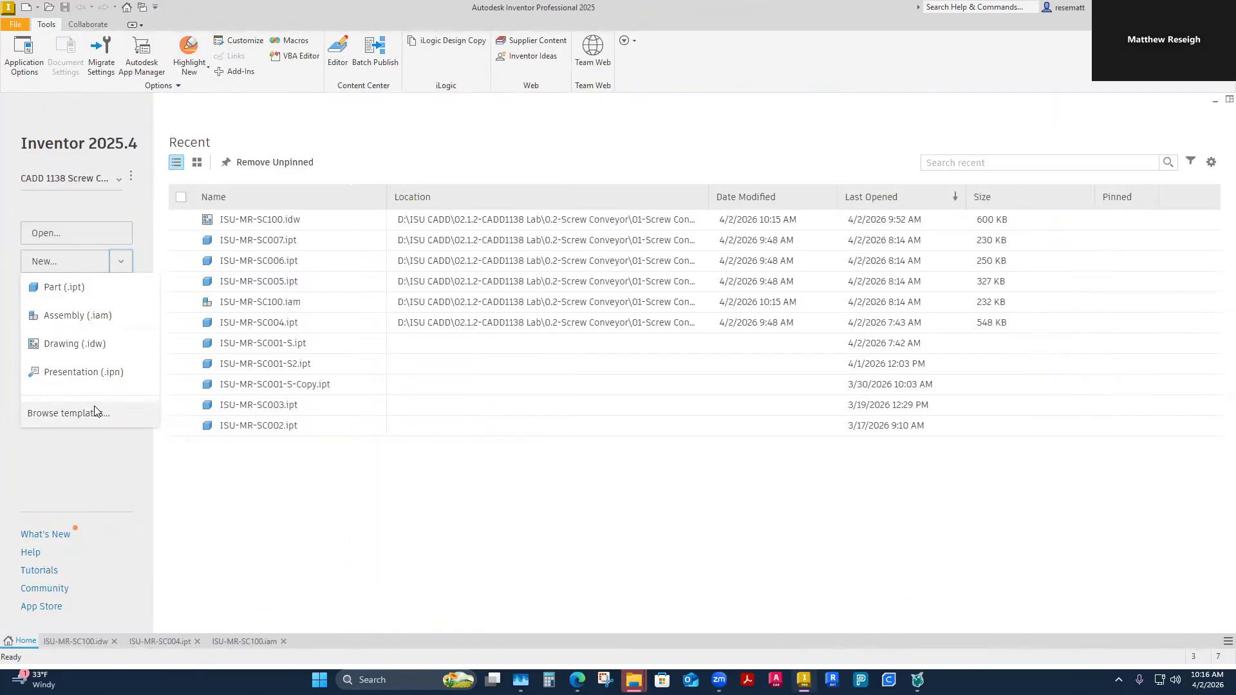
{"action": "left_click", "coordinate": [68, 413]}
{"action": "left_click", "coordinate": [653, 232]}
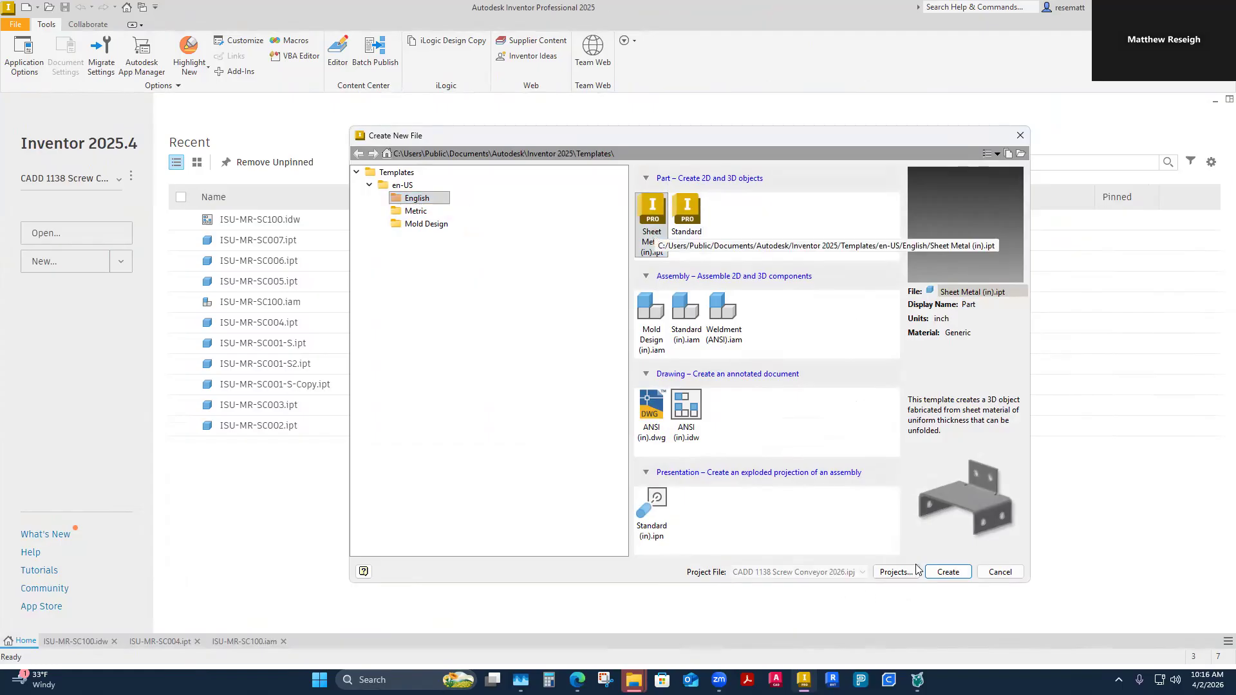
{"action": "left_click", "coordinate": [946, 572]}
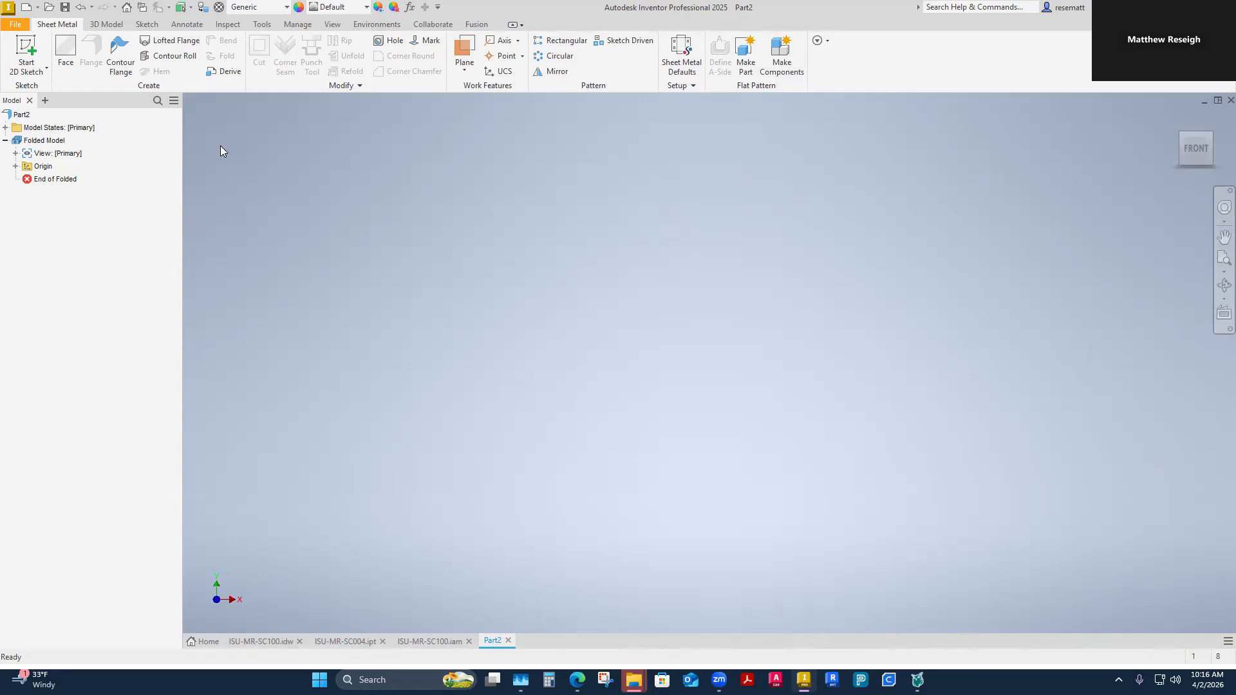
Step: Start deriving ISU-MR-SC001-S2 from the Screw Conveyor 2026 Parts folder into the new part, with Body as Work Surface as derive style
{"action": "left_click", "coordinate": [224, 73]}
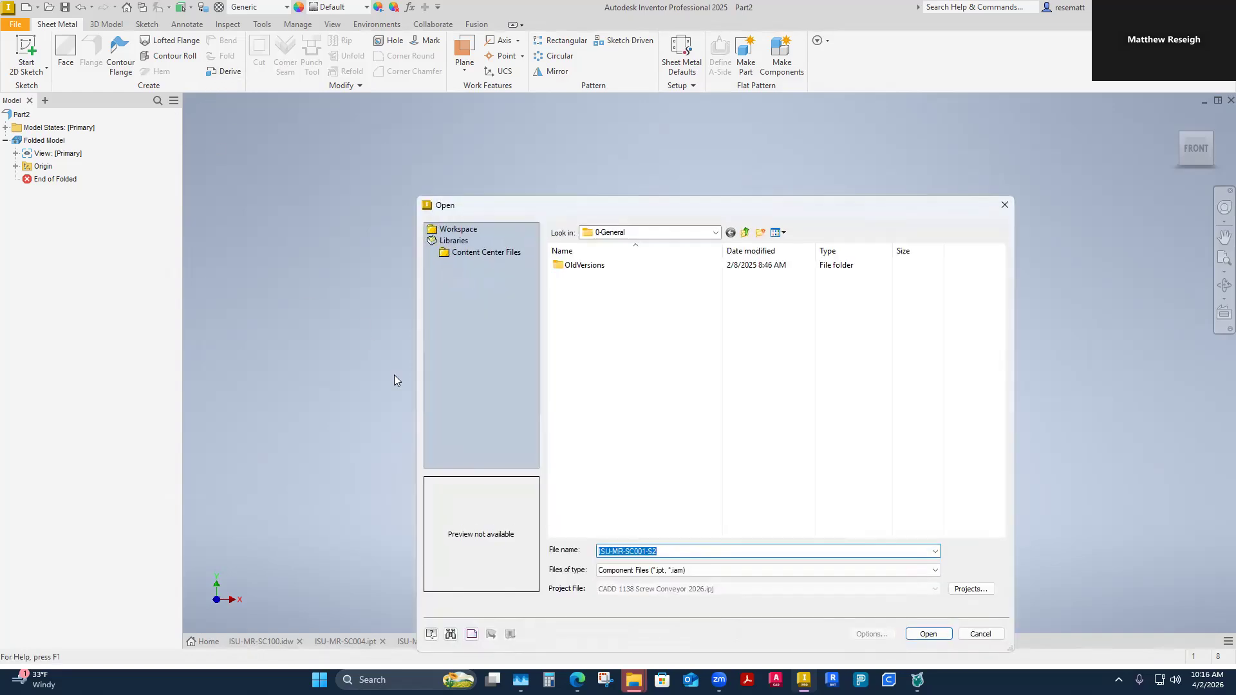
{"action": "left_click", "coordinate": [744, 234]}
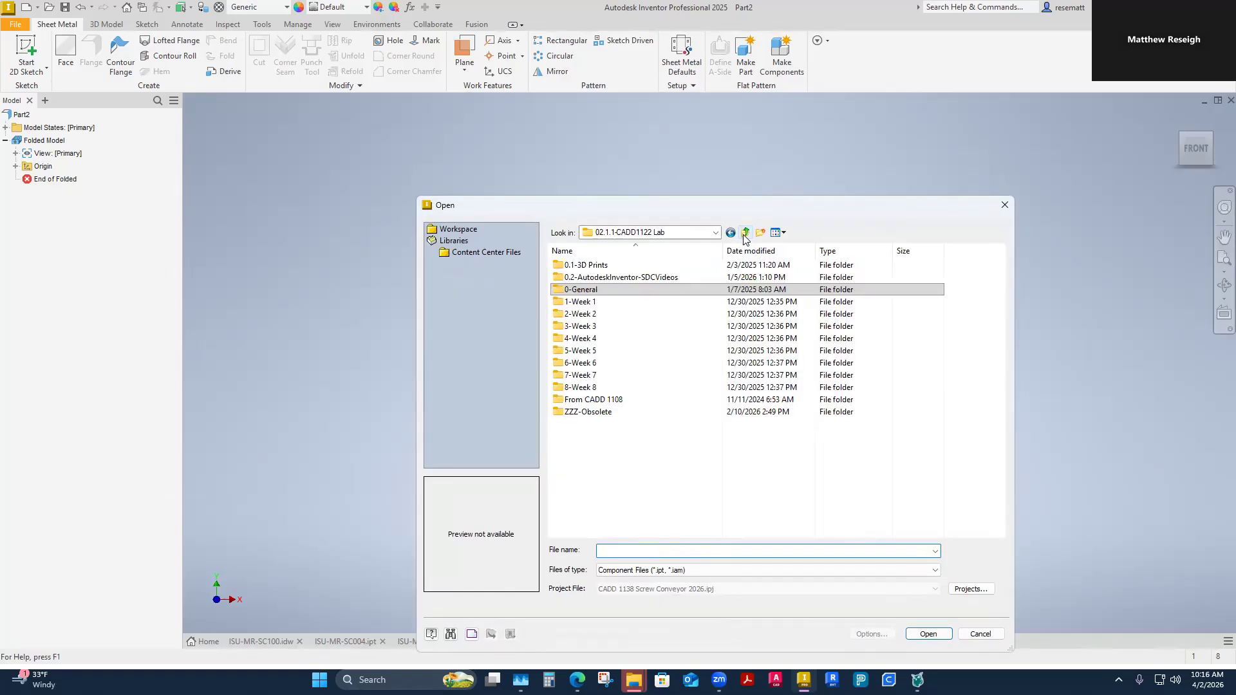
{"action": "left_click", "coordinate": [744, 233]}
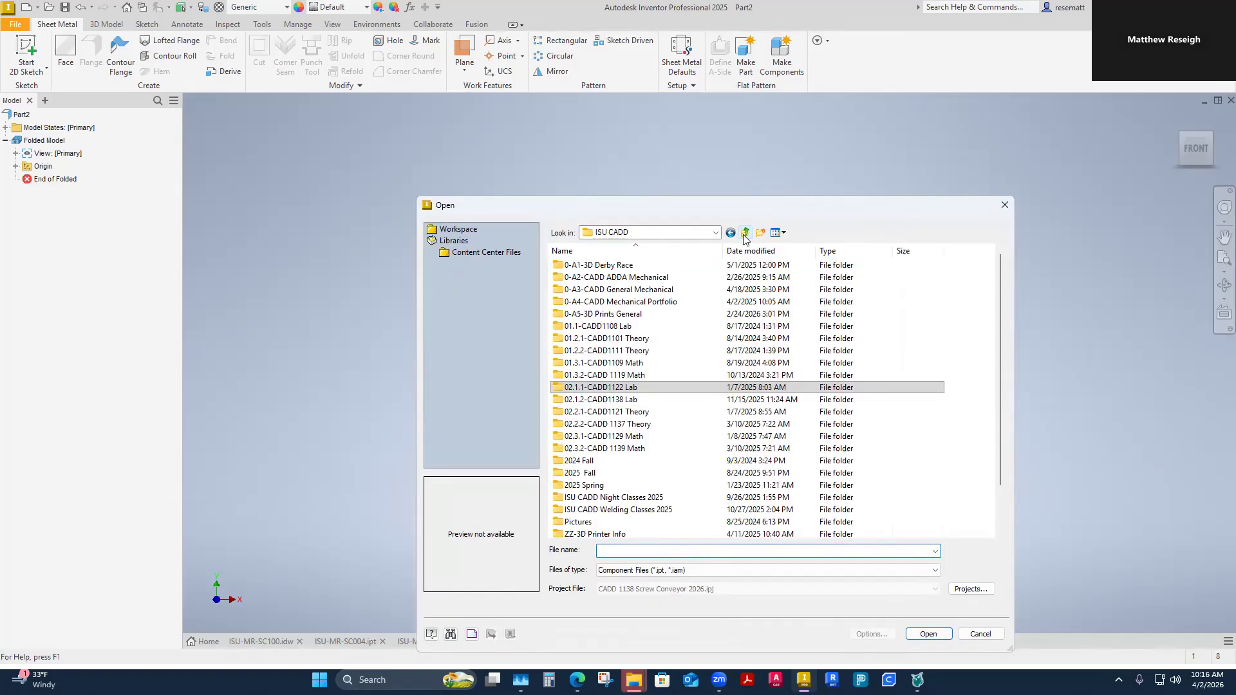
{"action": "double_click", "coordinate": [634, 400]}
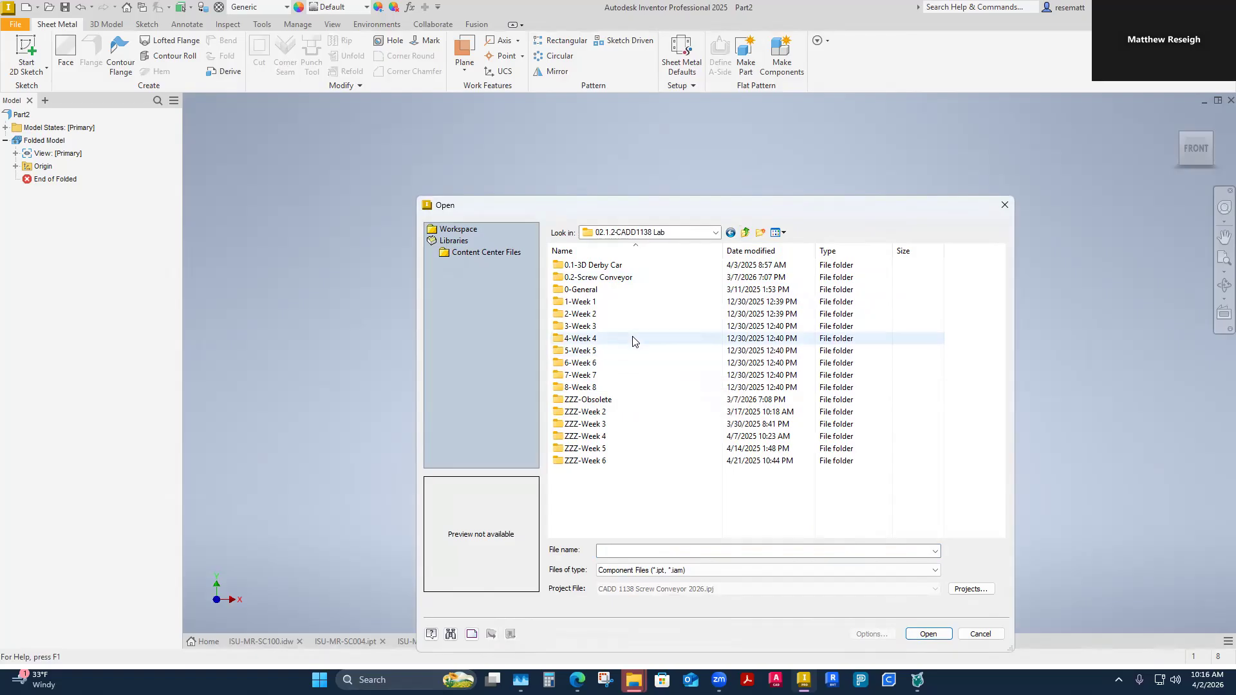
{"action": "double_click", "coordinate": [619, 277]}
{"action": "double_click", "coordinate": [616, 267]}
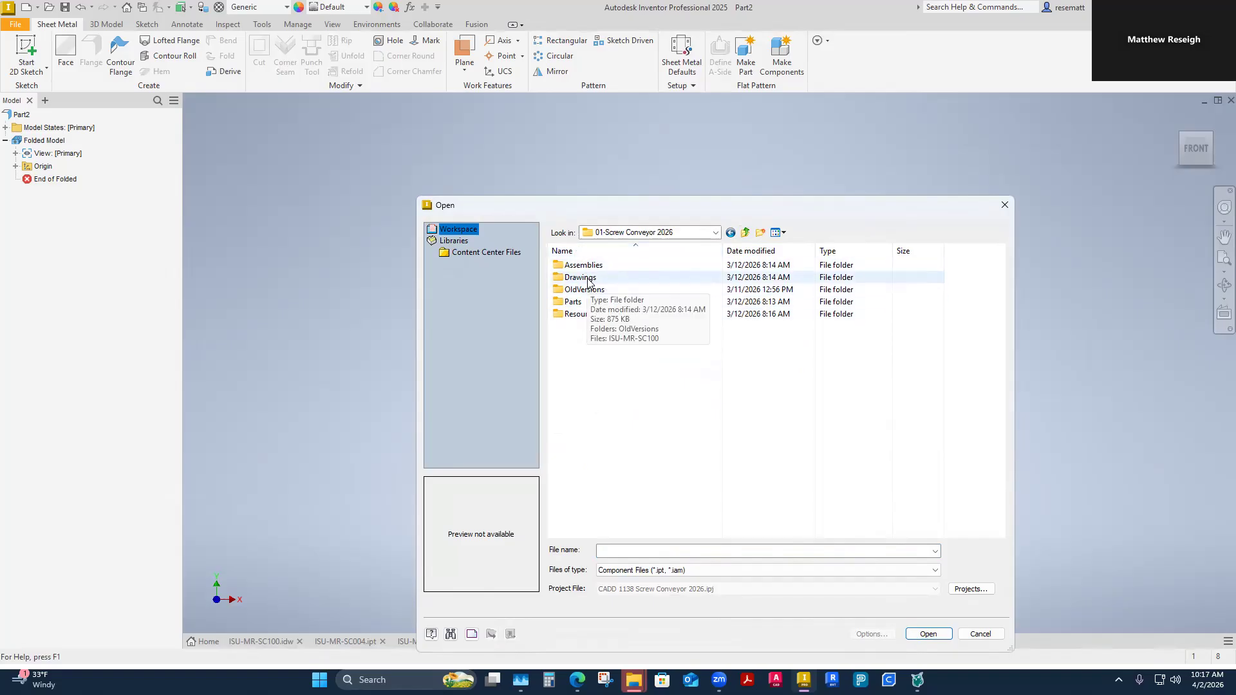
{"action": "double_click", "coordinate": [576, 302]}
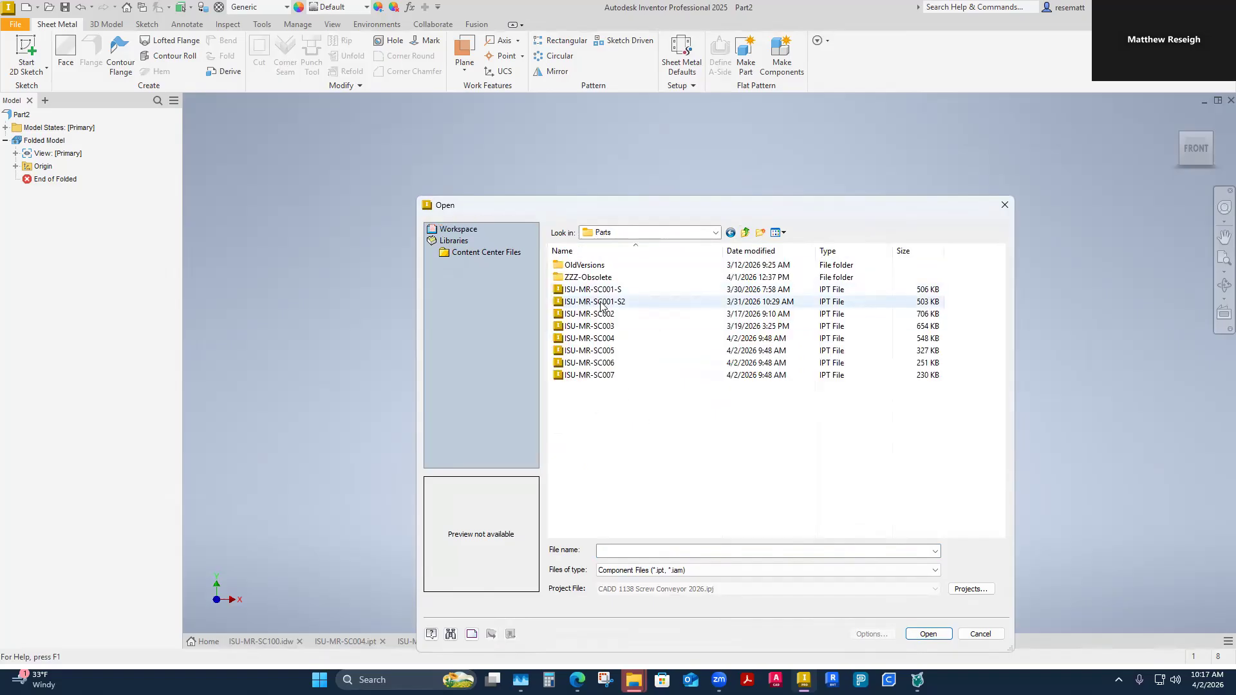
{"action": "left_click", "coordinate": [600, 305]}
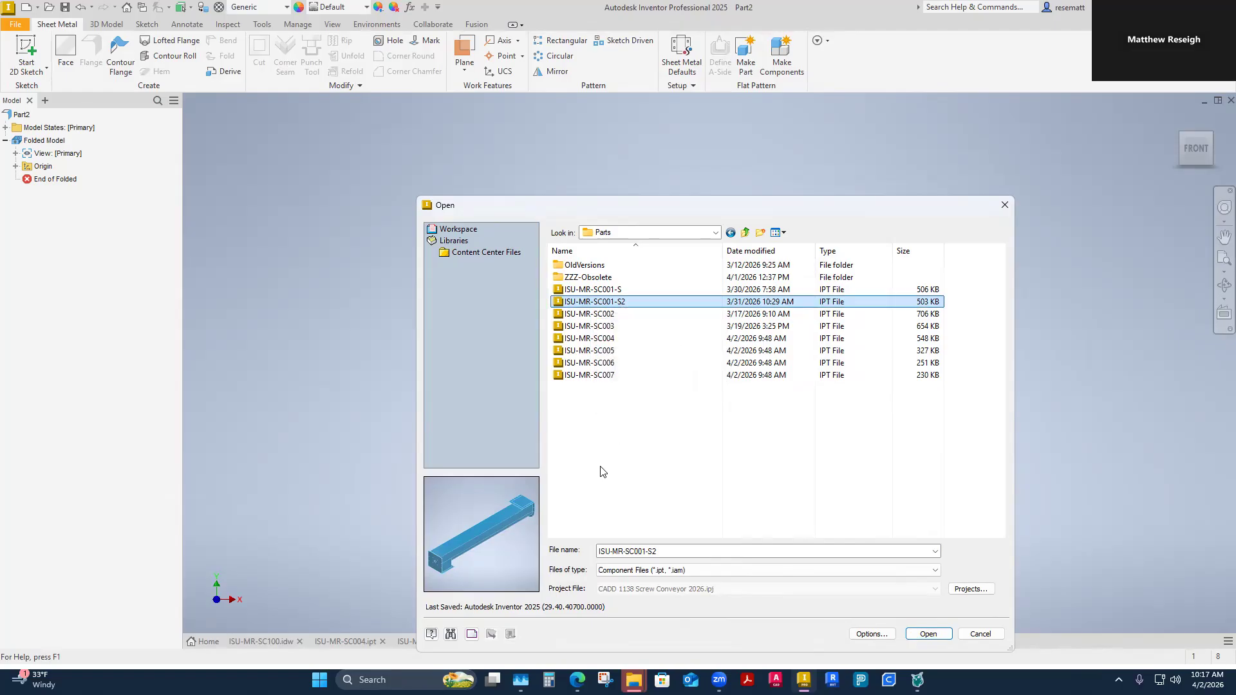
{"action": "left_click", "coordinate": [929, 634]}
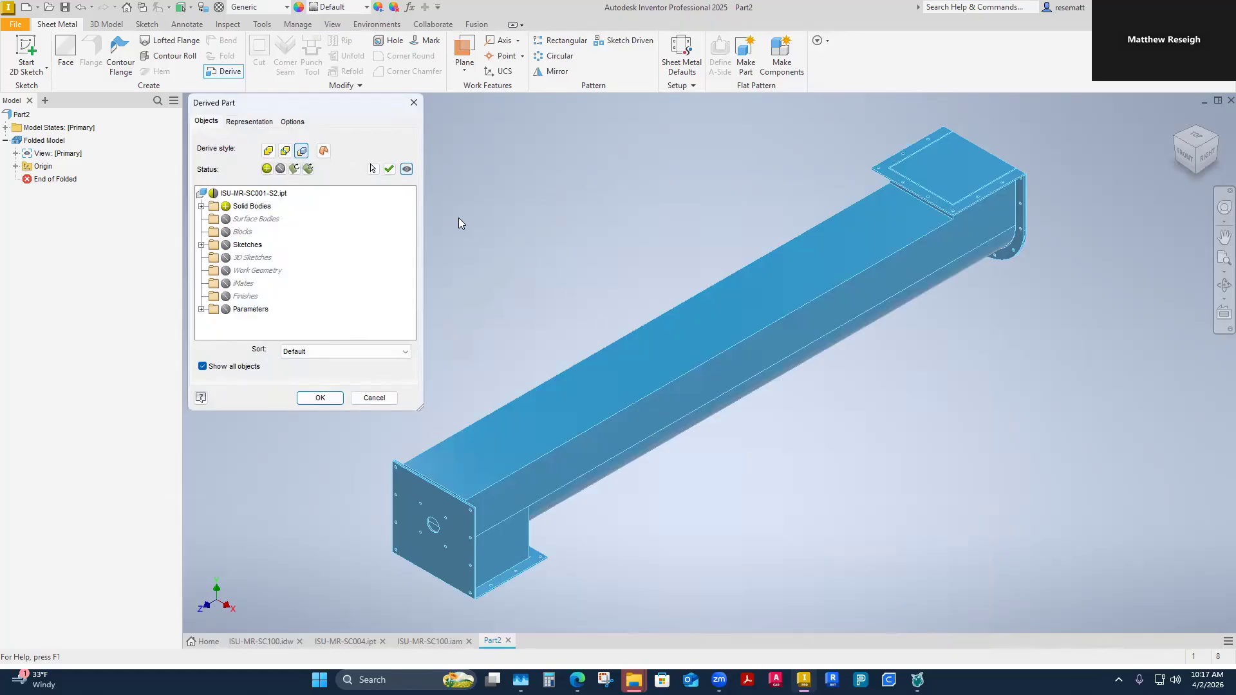
{"action": "left_click", "coordinate": [326, 153]}
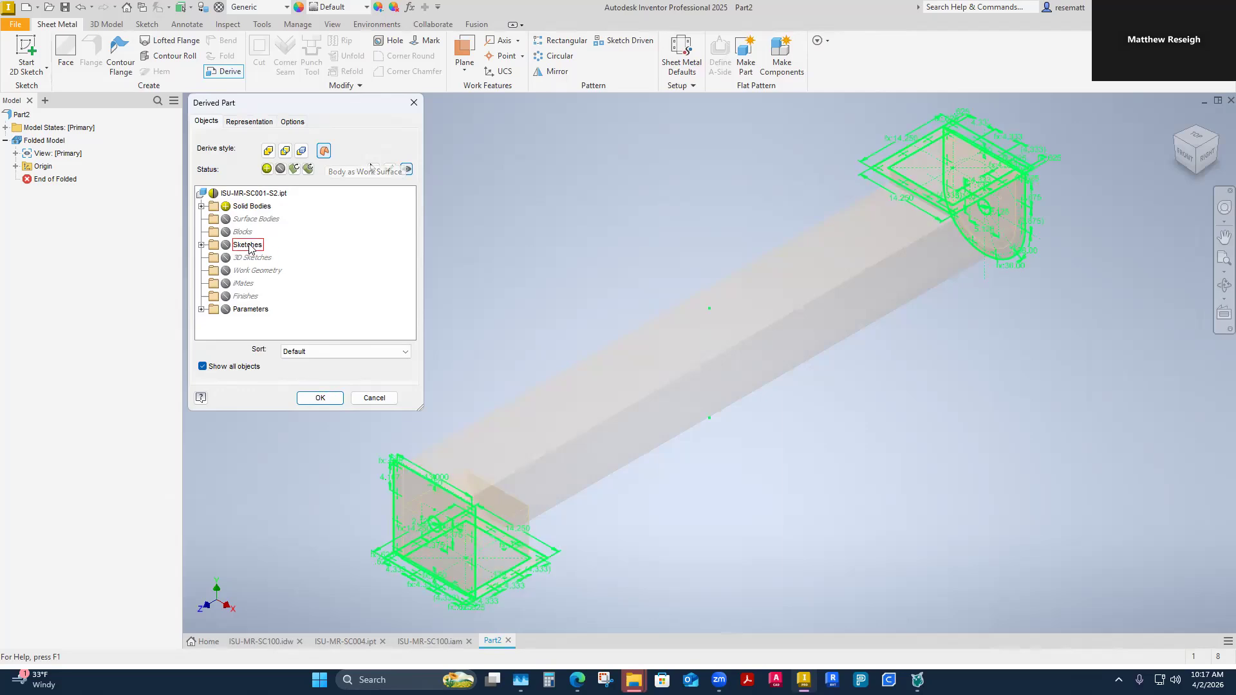
Step: Try including Sketch3, the square flange sketch under the conveyor's end, in the derived part, and exclude it again
{"action": "left_click", "coordinate": [201, 245]}
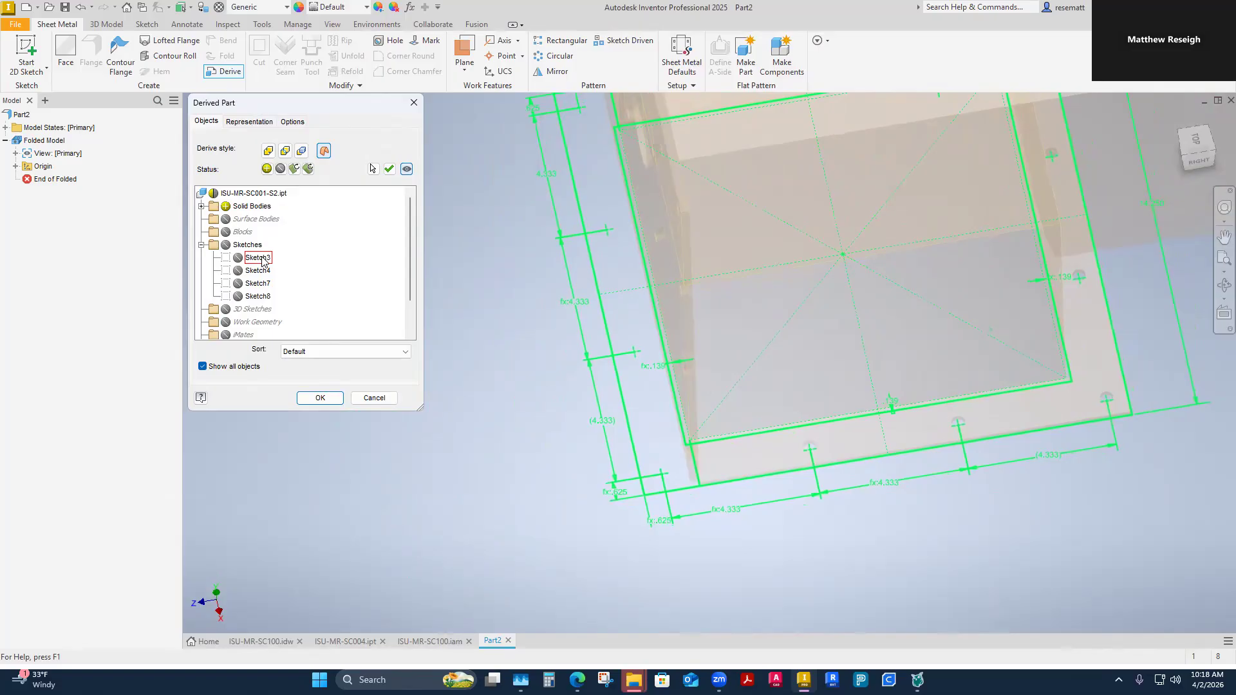
{"action": "left_click", "coordinate": [261, 261]}
{"action": "left_click", "coordinate": [239, 258]}
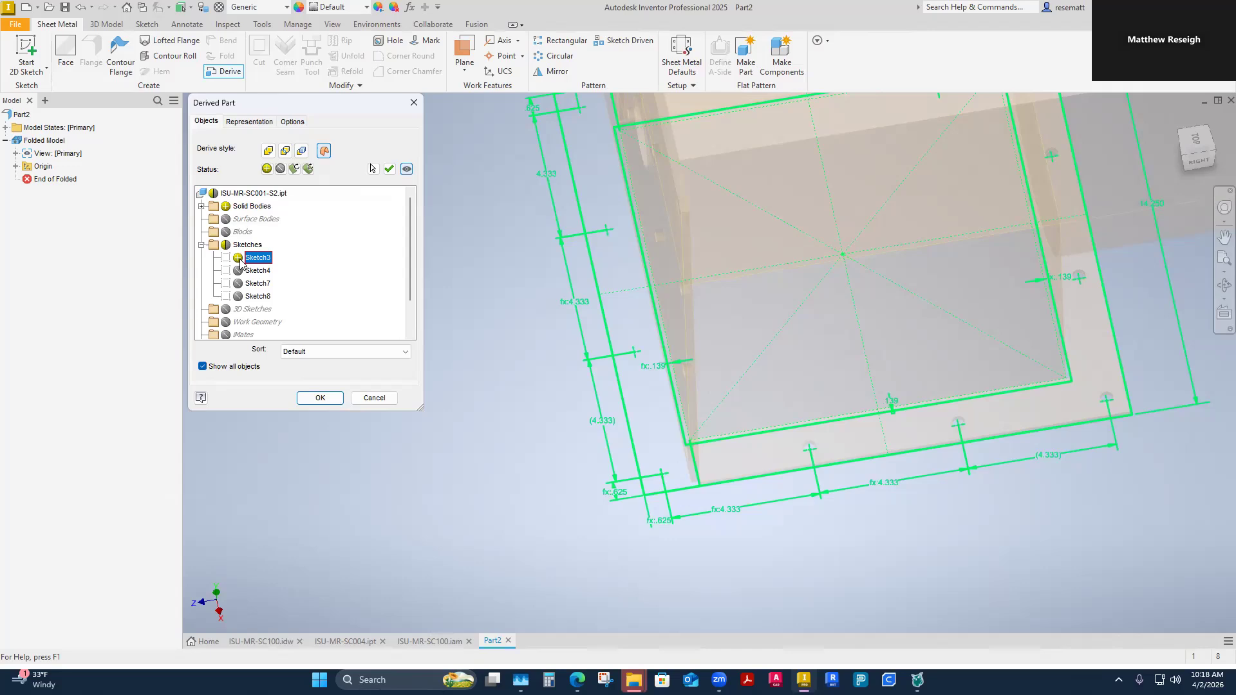
{"action": "scroll", "coordinate": [703, 497], "scroll_direction": "down", "scroll_amount": 2}
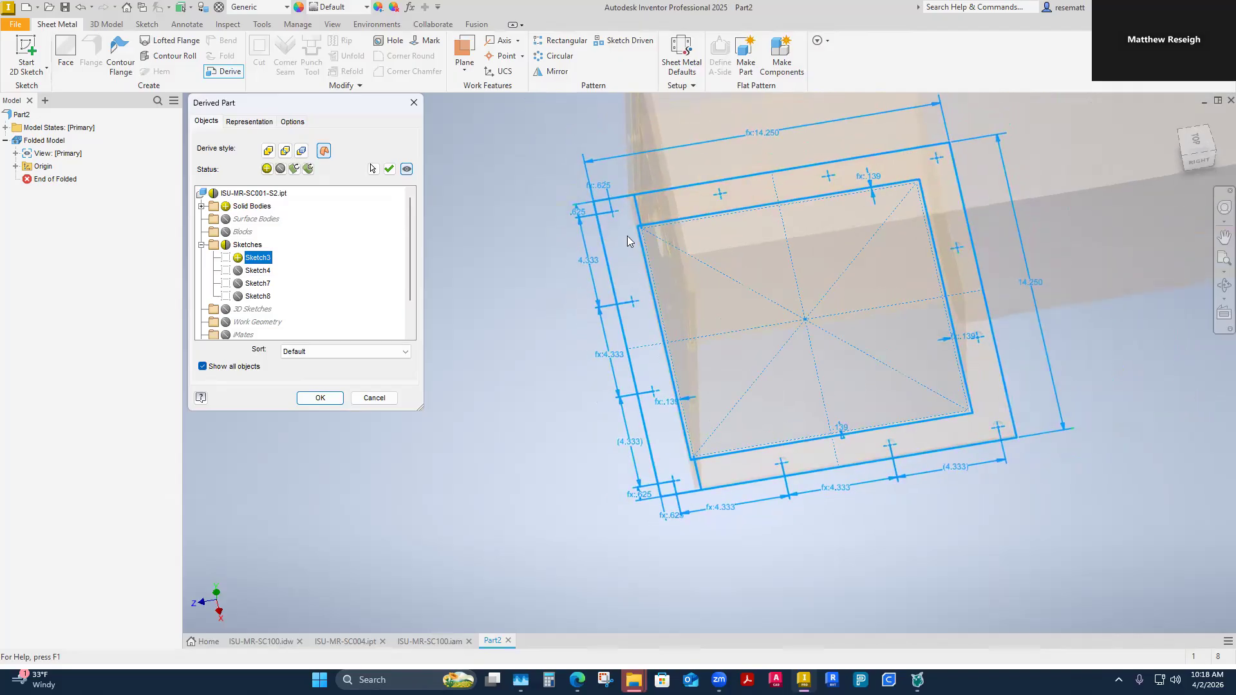
{"action": "mouse_move", "coordinate": [651, 425]}
{"action": "middle_mouse_down", "text": "shift"}
{"action": "mouse_move", "coordinate": [684, 486]}
{"action": "mouse_move", "coordinate": [661, 356]}
{"action": "middle_mouse_up", "text": "shift"}
{"action": "left_click", "coordinate": [238, 257]}
{"action": "scroll", "coordinate": [634, 386], "scroll_direction": "down", "scroll_amount": 2}
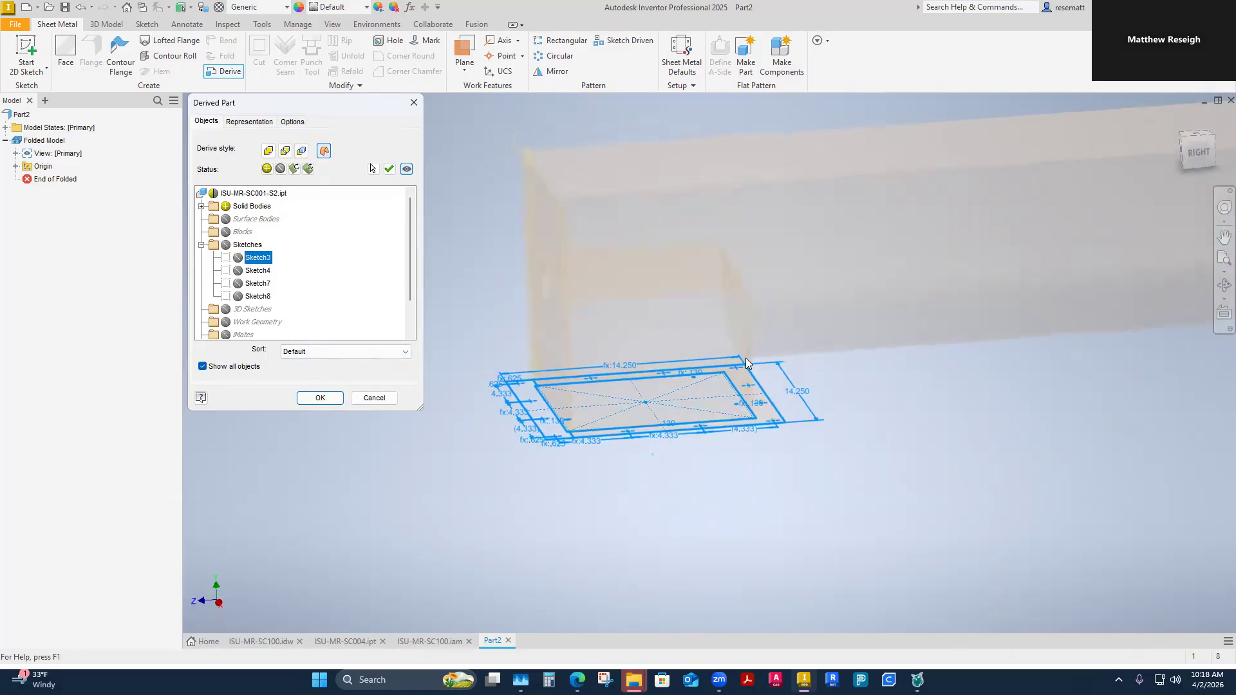
{"action": "scroll", "coordinate": [732, 469], "scroll_direction": "down", "scroll_amount": 1}
{"action": "mouse_move", "coordinate": [733, 468]}
{"action": "middle_mouse_down", "text": "shift"}
{"action": "mouse_move", "coordinate": [679, 489]}
{"action": "mouse_move", "coordinate": [804, 513]}
{"action": "middle_mouse_up", "text": "shift"}
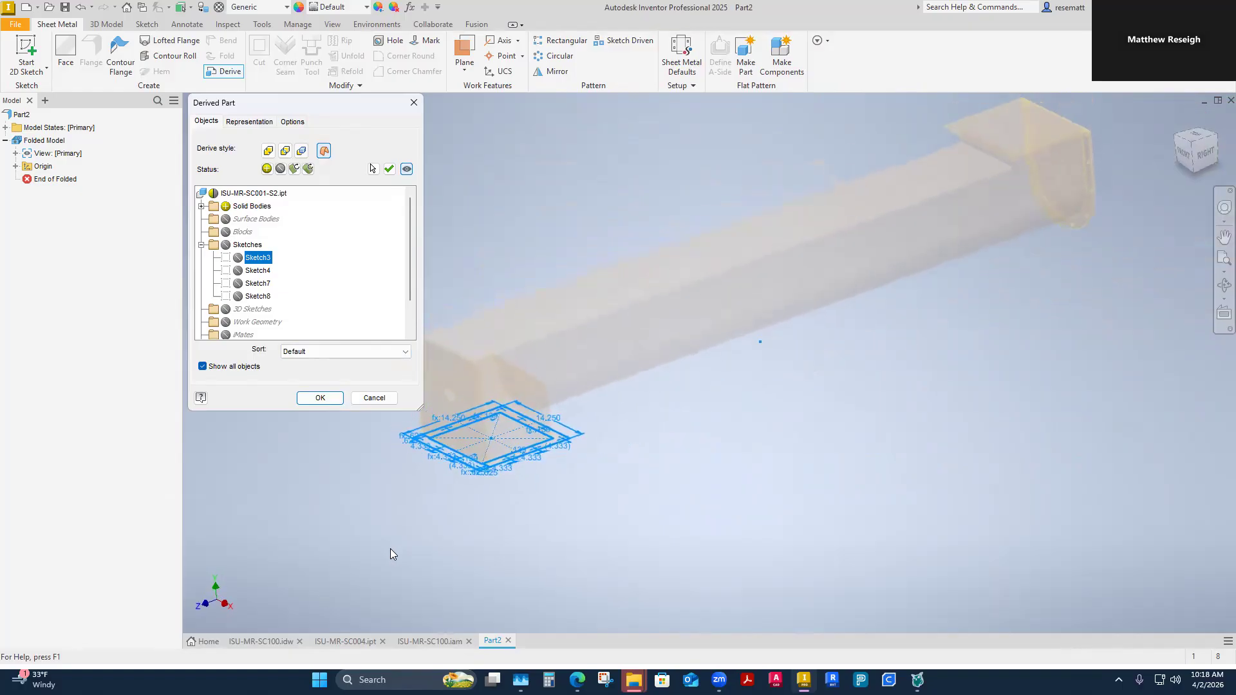
Step: Complete the derive of ISU-MR-SC001-S2 with its bodies brought in as work surfaces and no sketches
{"action": "left_click", "coordinate": [324, 152]}
{"action": "left_click", "coordinate": [319, 398]}
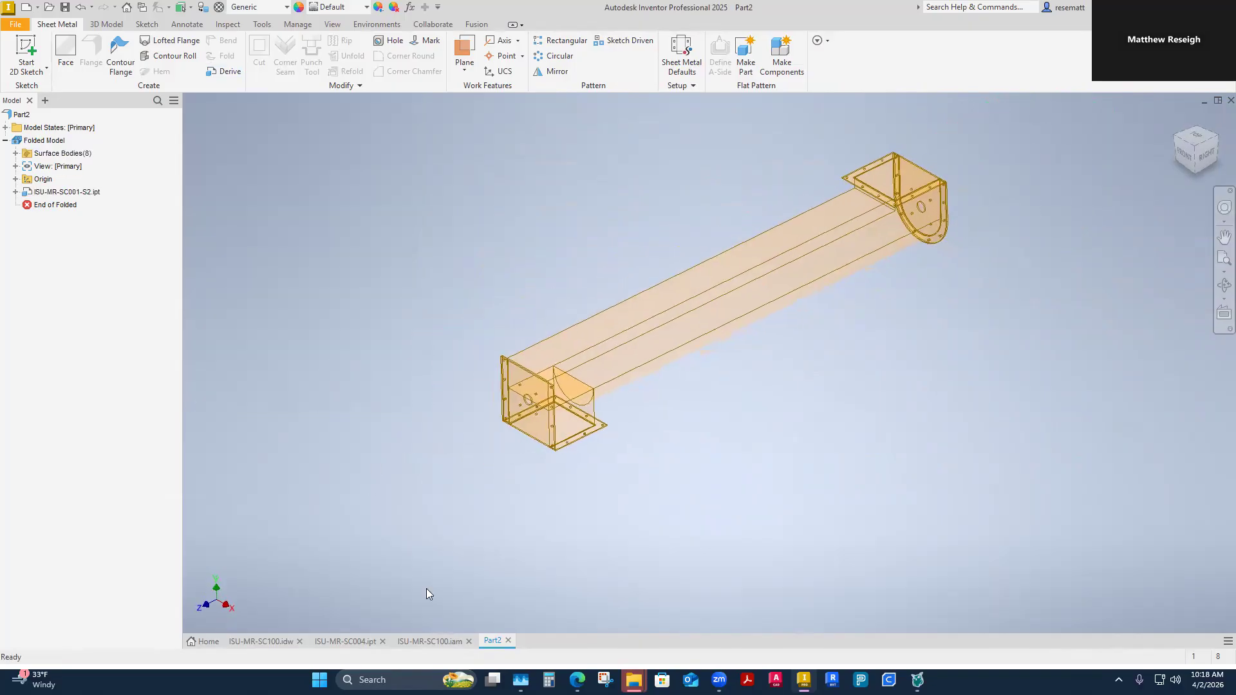
{"action": "key", "text": "F6"}
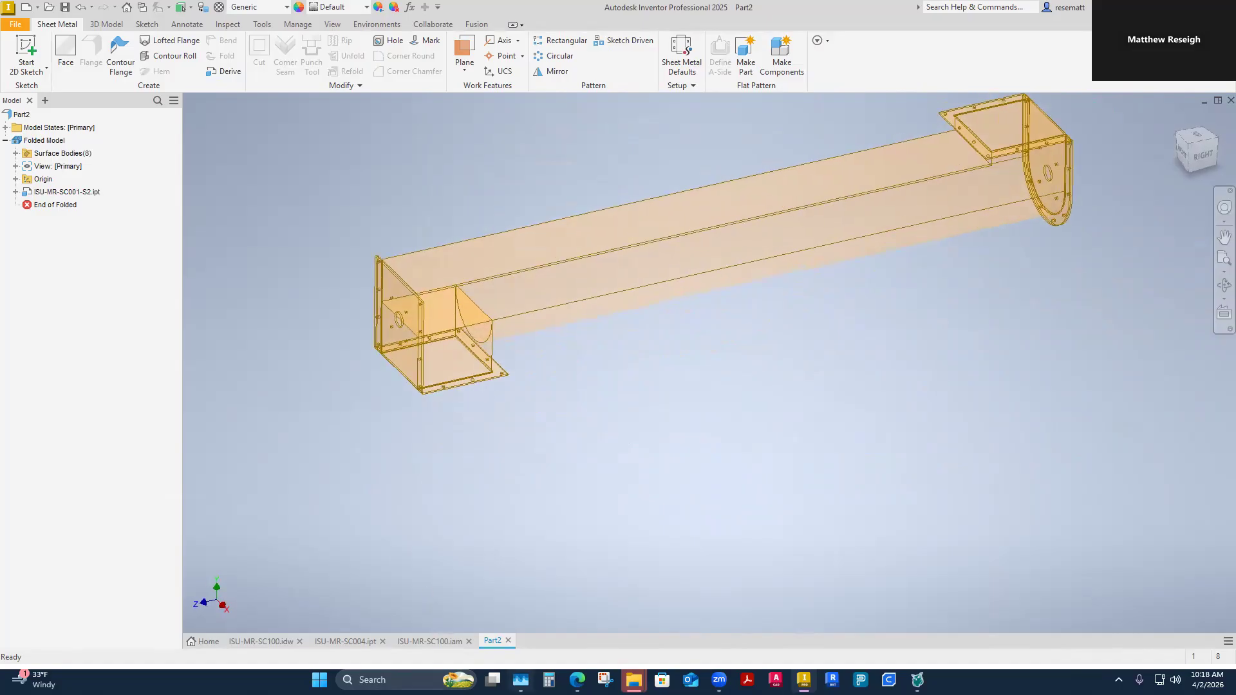
{"action": "mouse_move", "coordinate": [521, 680]}
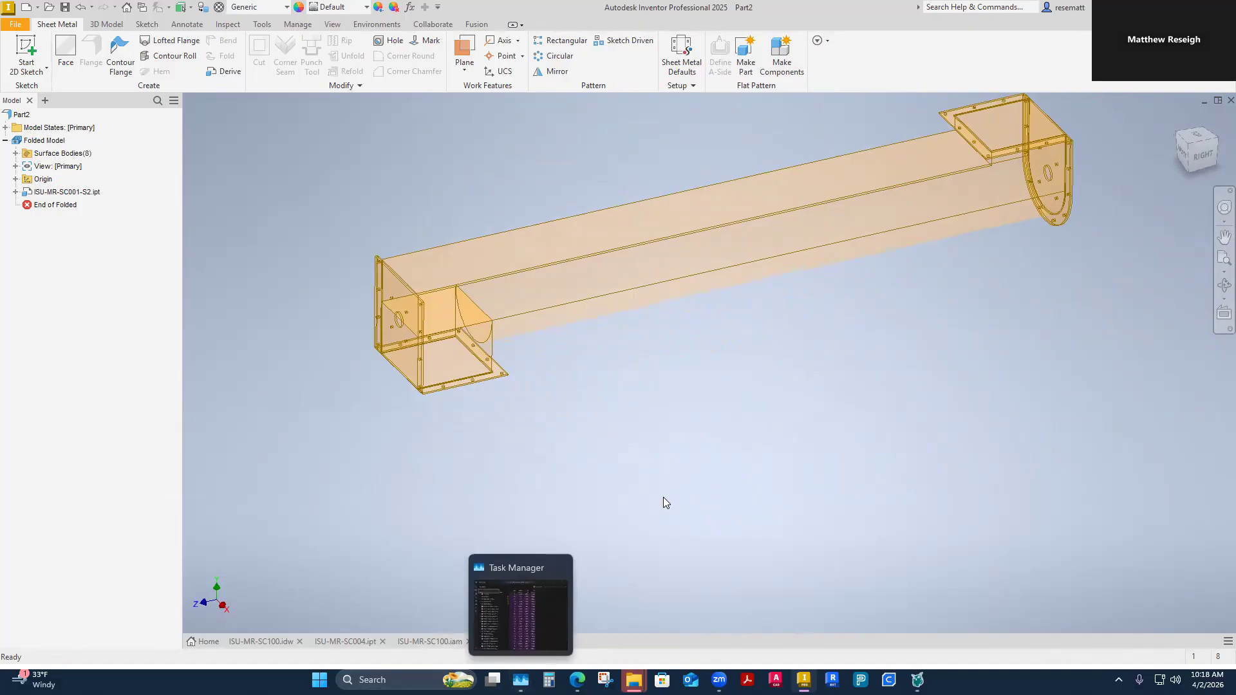
Step: Create a new sheet metal rule named "3/16 SS Plate" from the Default rule and make it the active rule
{"action": "left_click", "coordinate": [681, 67]}
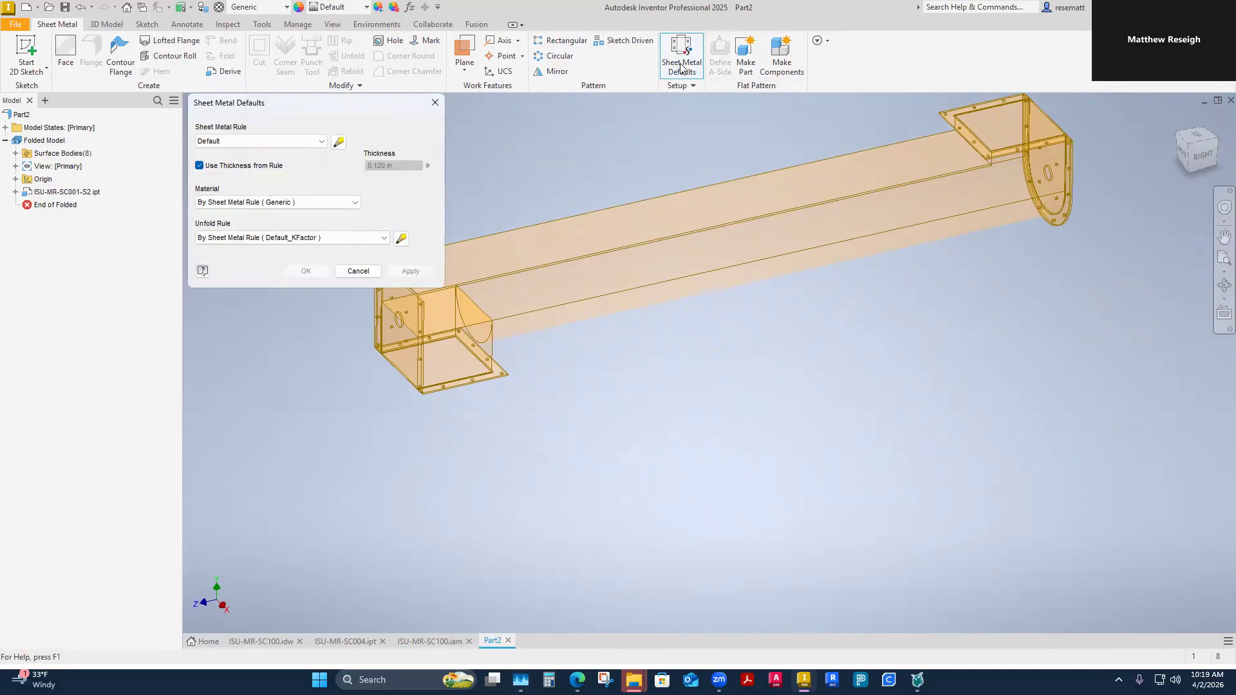
{"action": "left_click", "coordinate": [343, 145]}
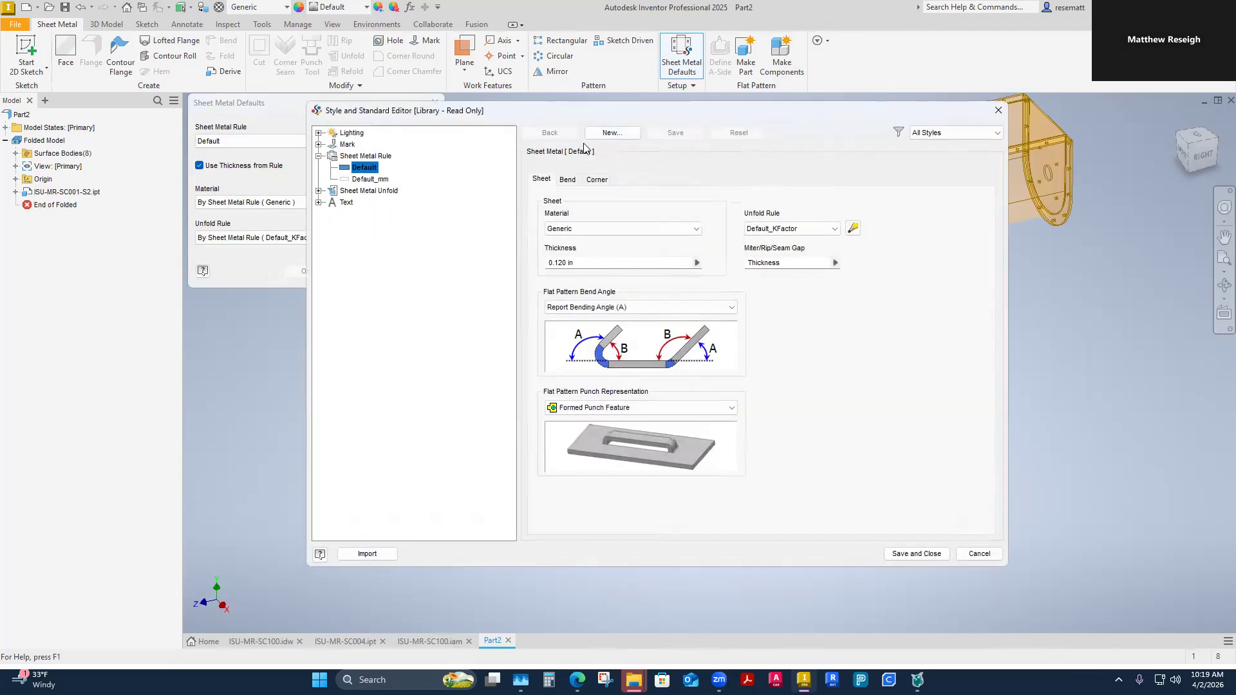
{"action": "left_click", "coordinate": [612, 133]}
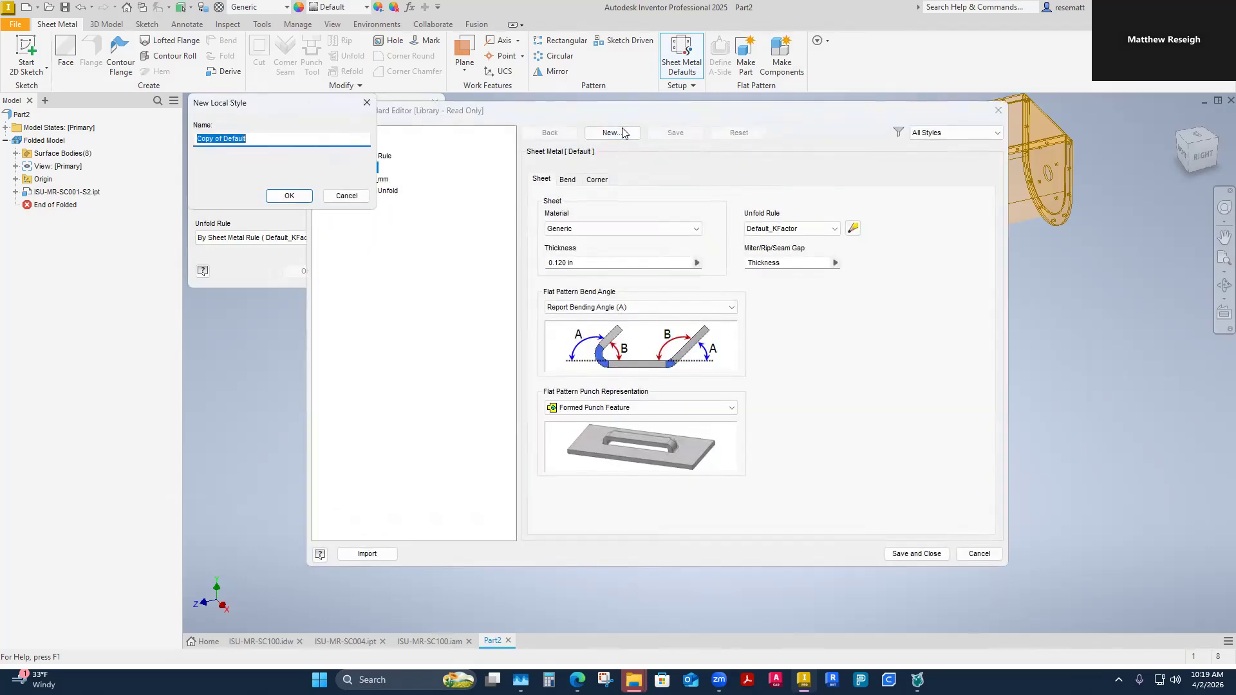
{"action": "type", "text": "3/16"}
{"action": "type", "text": "late"}
{"action": "type", "text": "SS"}
{"action": "left_click", "coordinate": [297, 199]}
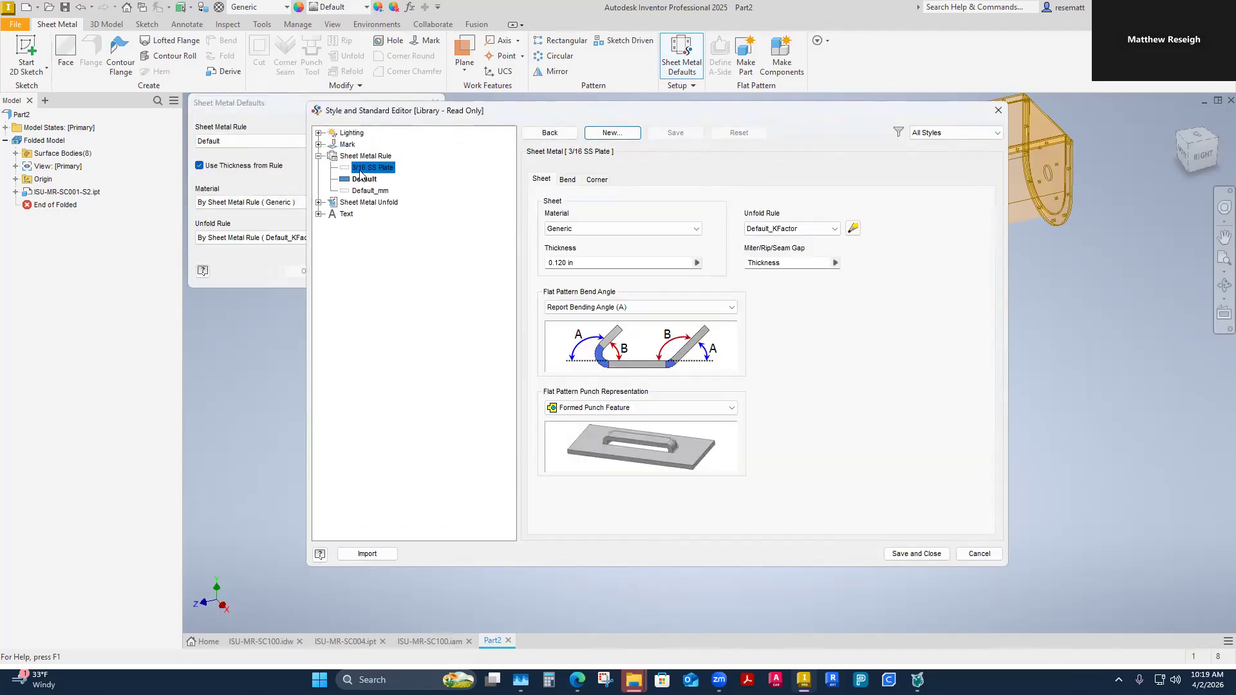
{"action": "left_click", "coordinate": [357, 169]}
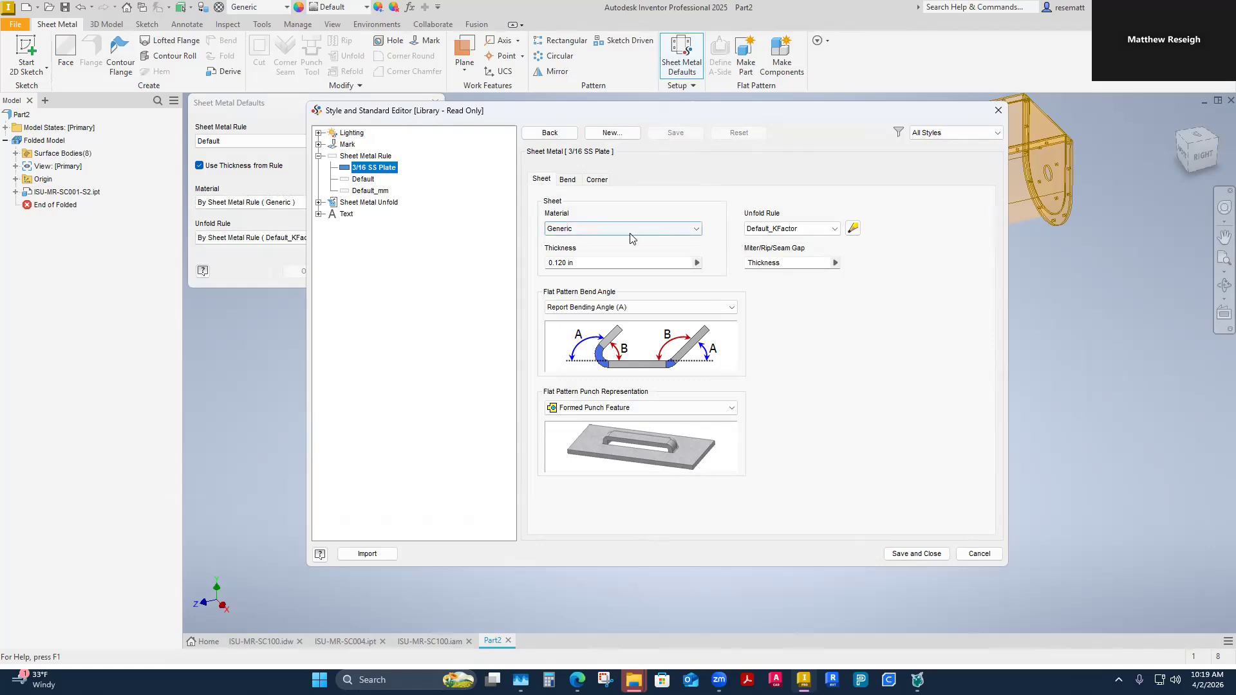
Step: Set the 3/16 SS Plate rule's material to Stainless Steel and its thickness to .1875 in
{"action": "left_click", "coordinate": [695, 229]}
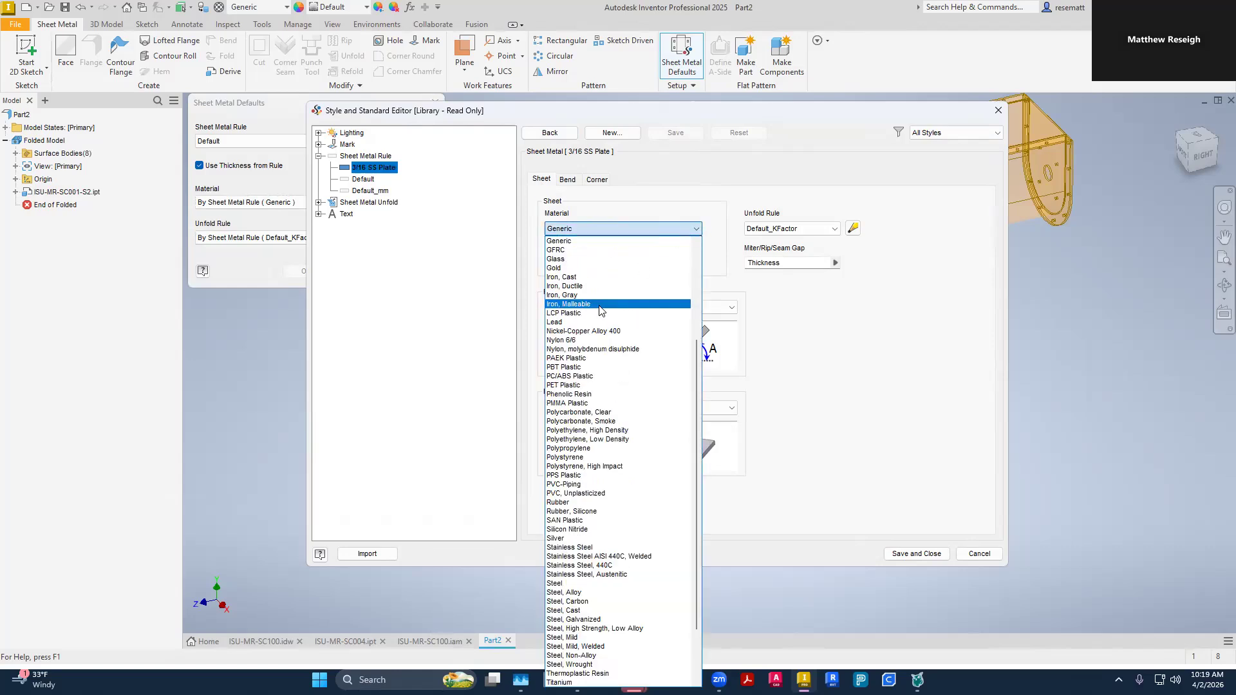
{"action": "left_click", "coordinate": [581, 539]}
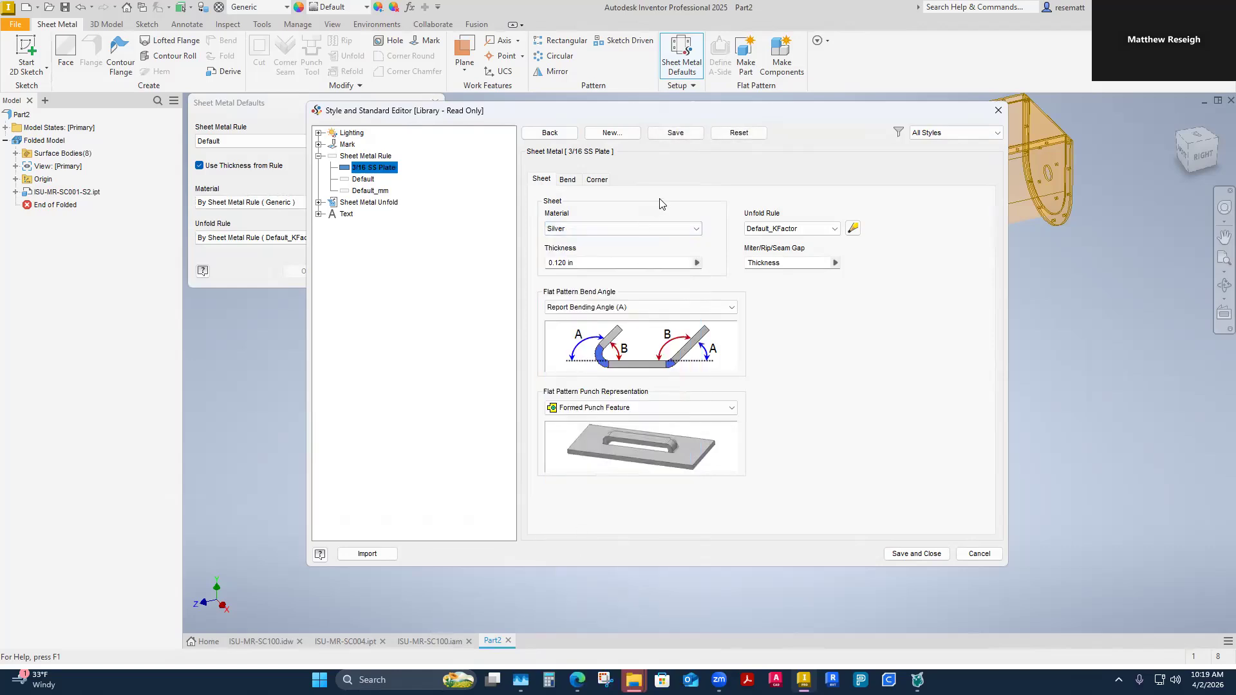
{"action": "left_click", "coordinate": [685, 229]}
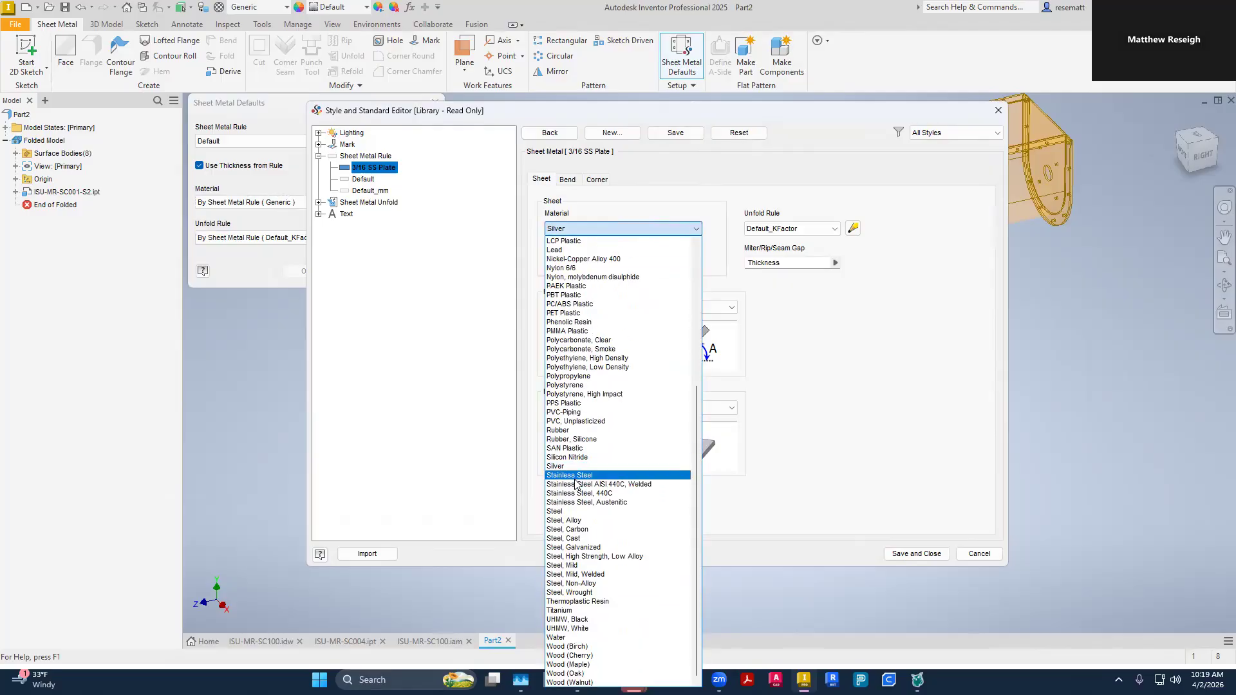
{"action": "left_click", "coordinate": [575, 476]}
{"action": "left_click", "coordinate": [643, 264]}
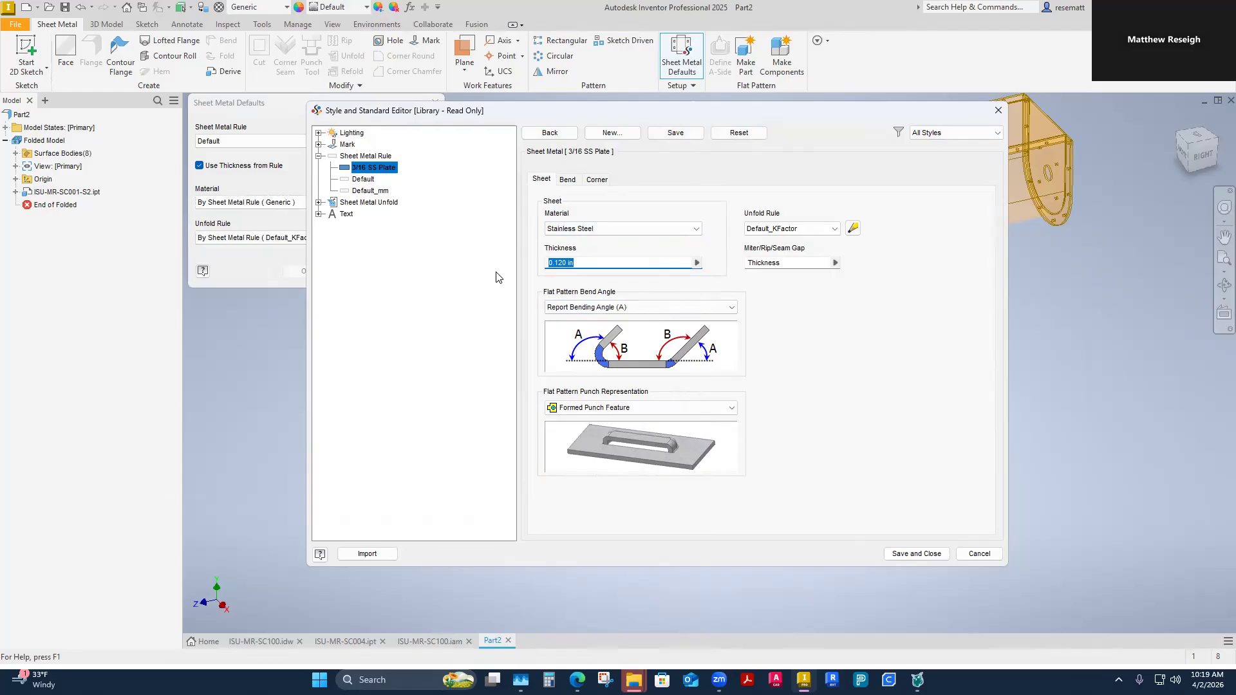
{"action": "type", "text": ".1875"}
Step: Set the bend relief width of the 3/16 SS Plate rule to .03 in
{"action": "left_click", "coordinate": [569, 182]}
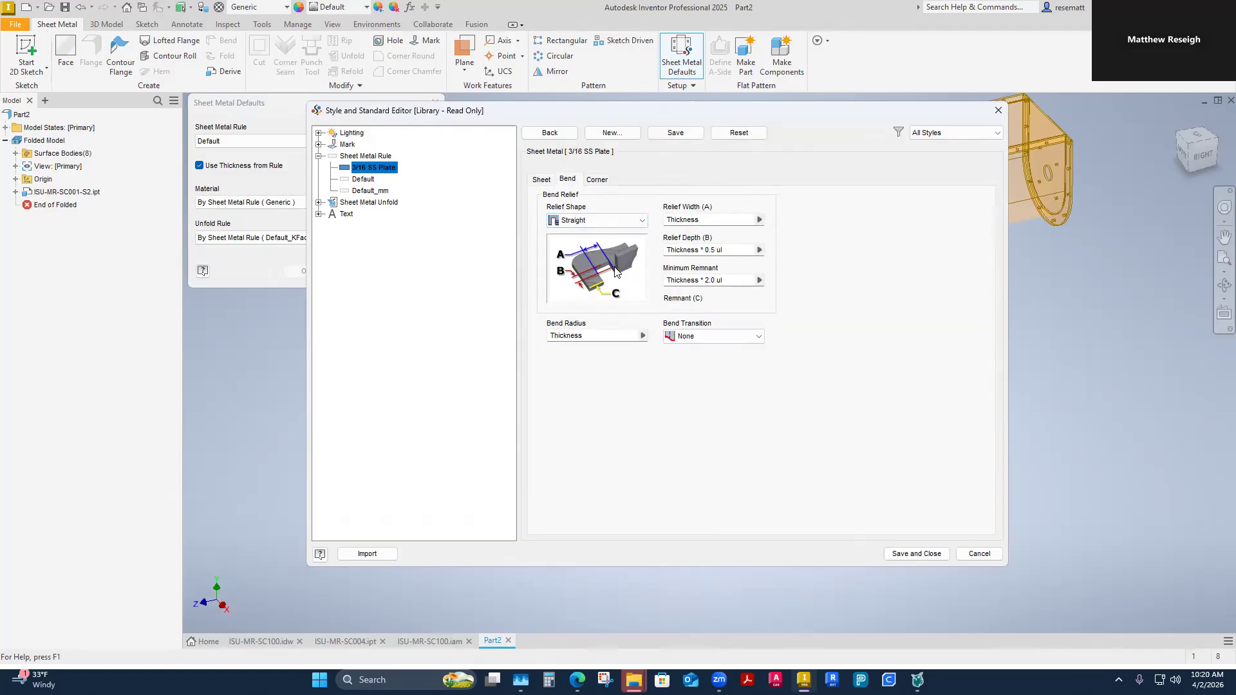
{"action": "left_click", "coordinate": [704, 219]}
{"action": "type", "text": ".03"}
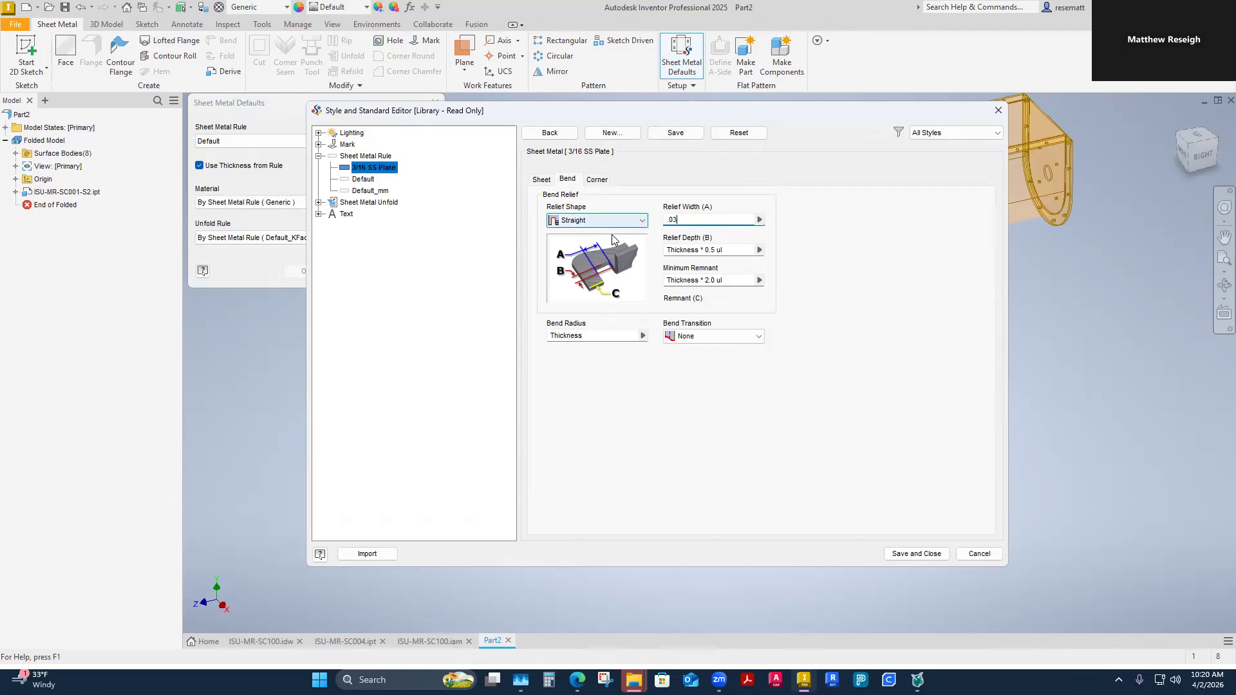
Step: Try the Tear and Round relief shapes for the rule's two-bend corners, and return to Trim to Bend
{"action": "left_click", "coordinate": [598, 182]}
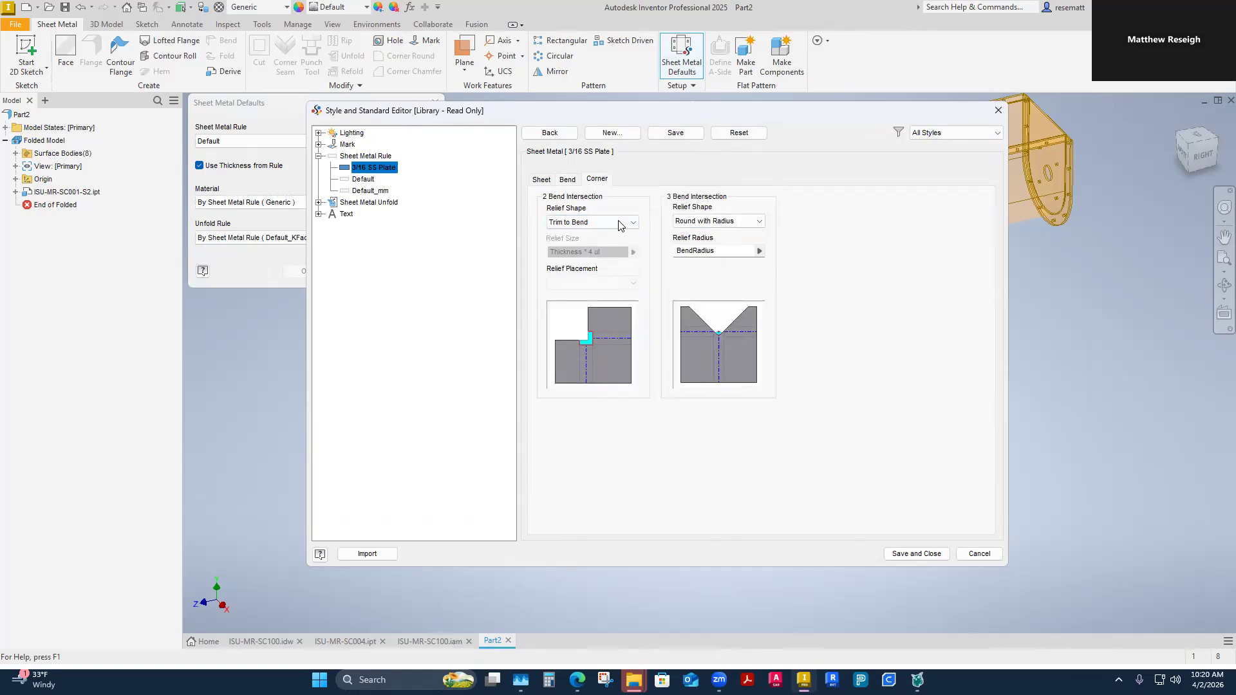
{"action": "left_click", "coordinate": [634, 222]}
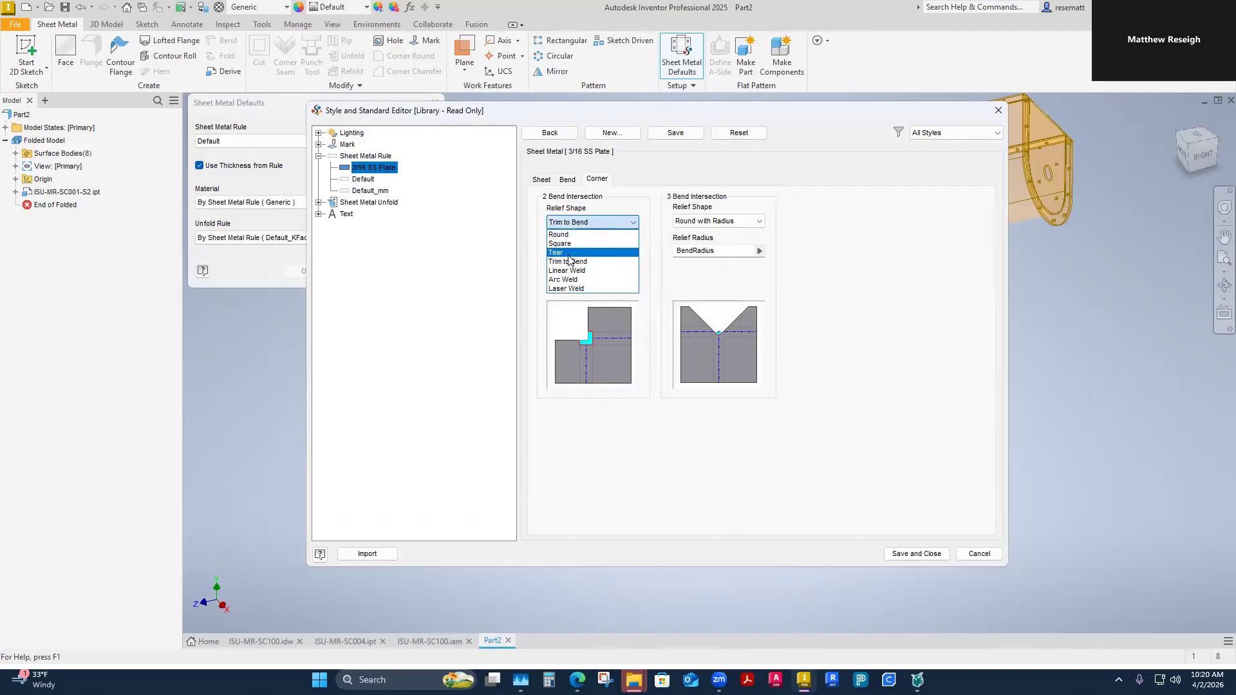
{"action": "left_click", "coordinate": [569, 256]}
{"action": "left_click", "coordinate": [636, 224]}
{"action": "left_click", "coordinate": [562, 234]}
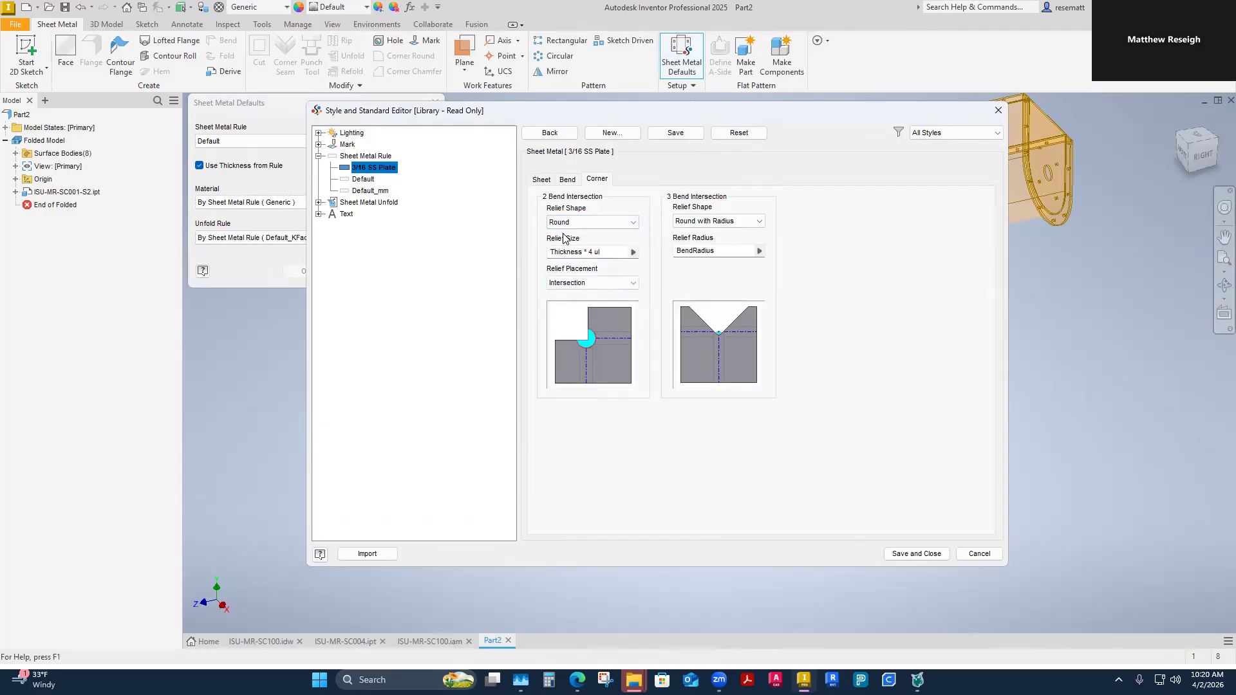
{"action": "left_click", "coordinate": [633, 223]}
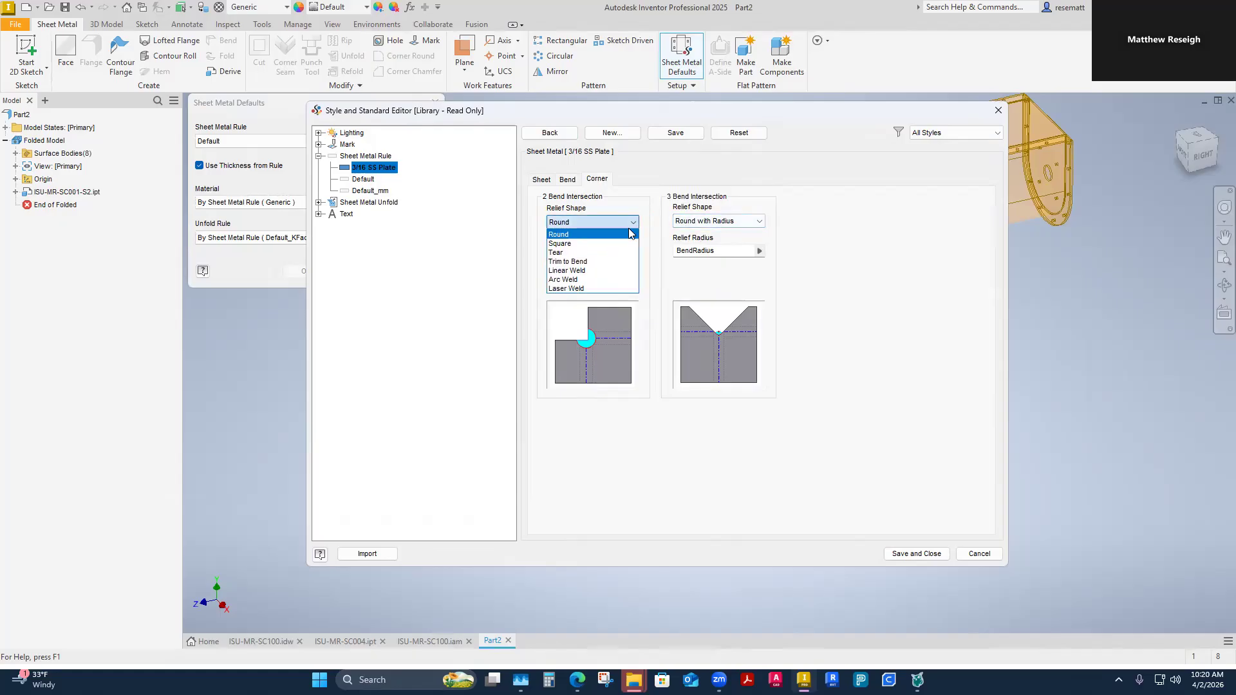
{"action": "left_click", "coordinate": [567, 261]}
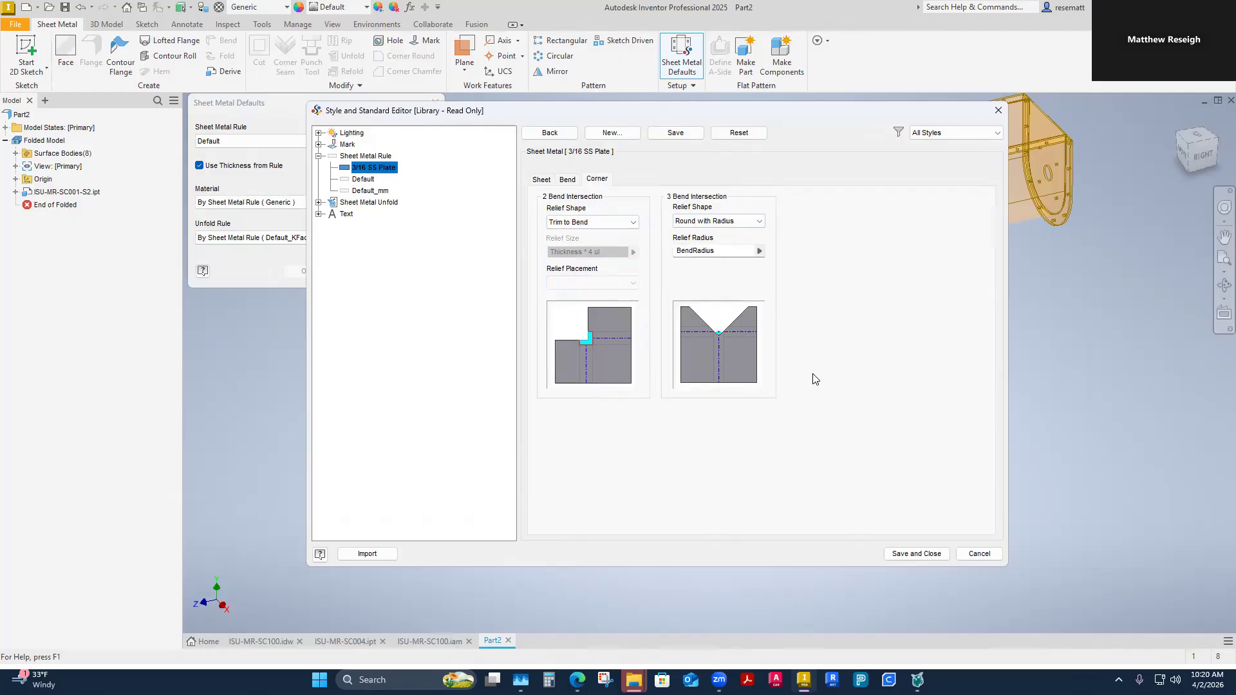
Step: Check the rule's bend and sheet settings, save the 3/16 SS Plate rule, and close the sheet metal defaults
{"action": "left_click", "coordinate": [543, 182]}
{"action": "left_click", "coordinate": [570, 183]}
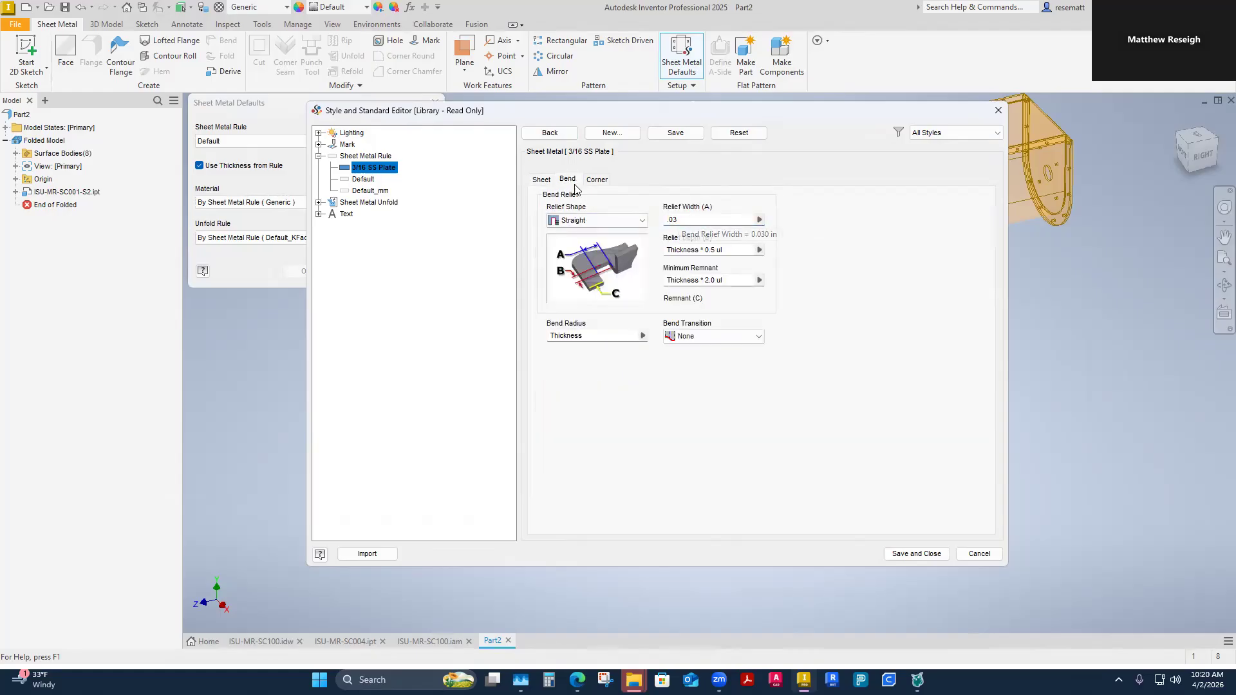
{"action": "left_click", "coordinate": [541, 180]}
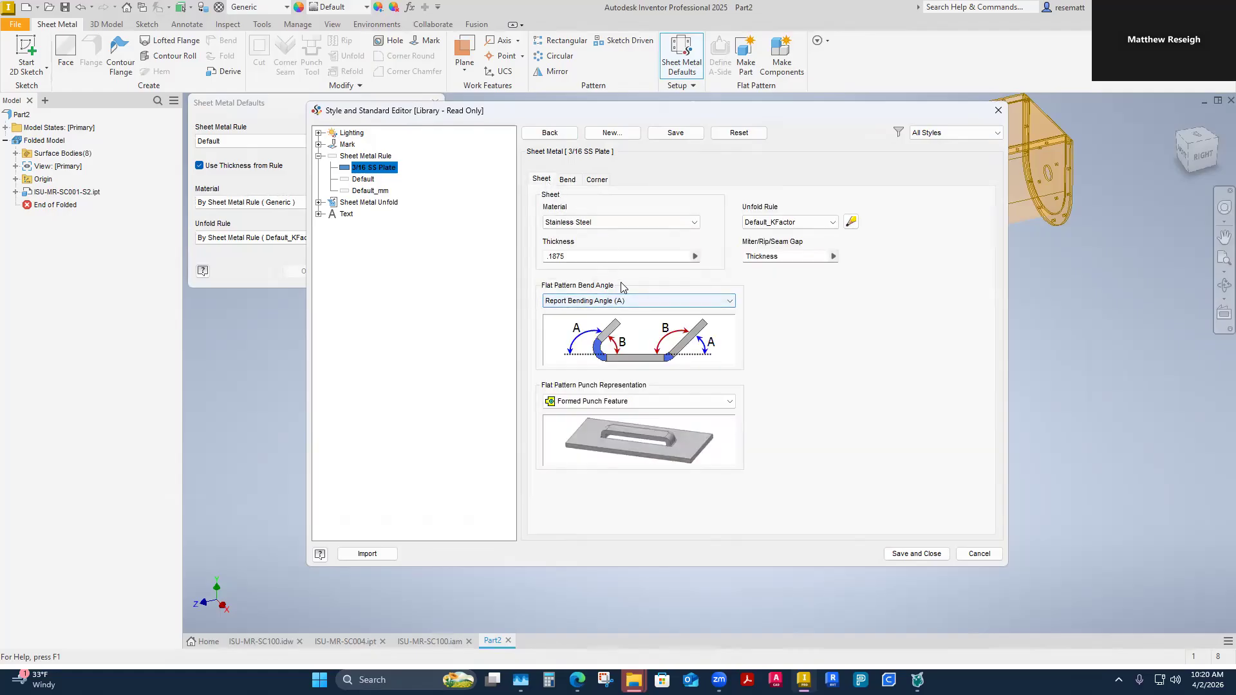
{"action": "left_click", "coordinate": [905, 555]}
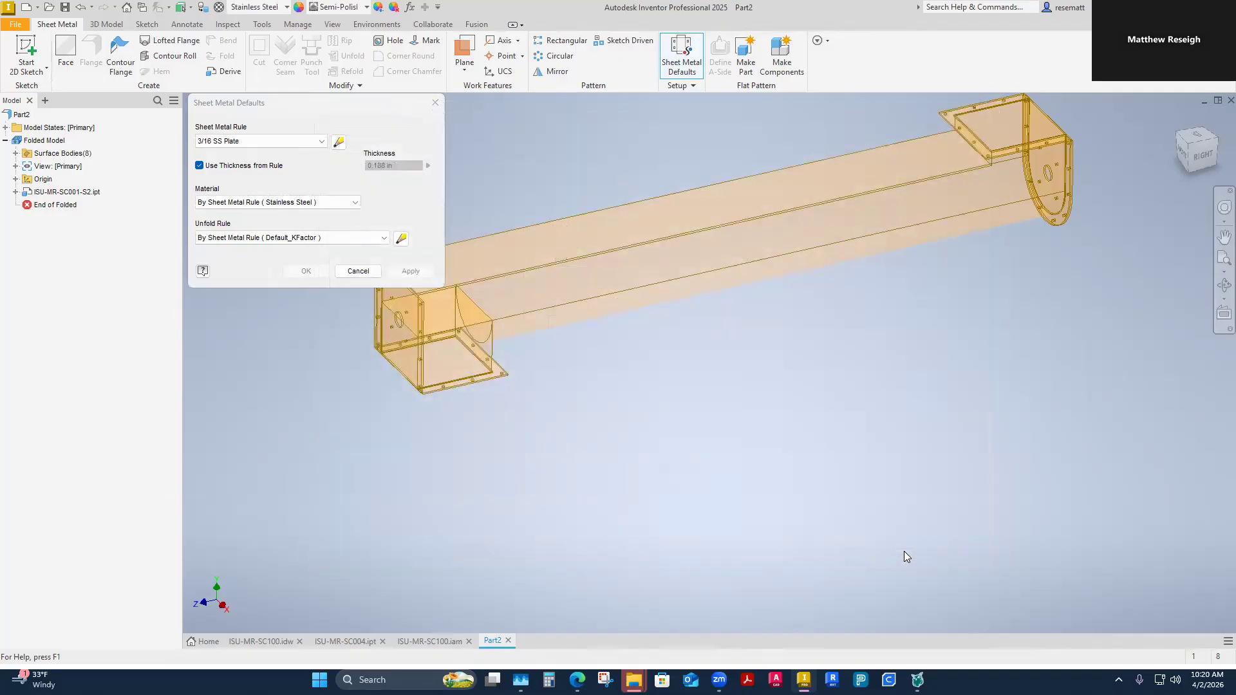
{"action": "left_click", "coordinate": [264, 142]}
{"action": "left_click", "coordinate": [228, 153]}
{"action": "left_click", "coordinate": [358, 271]}
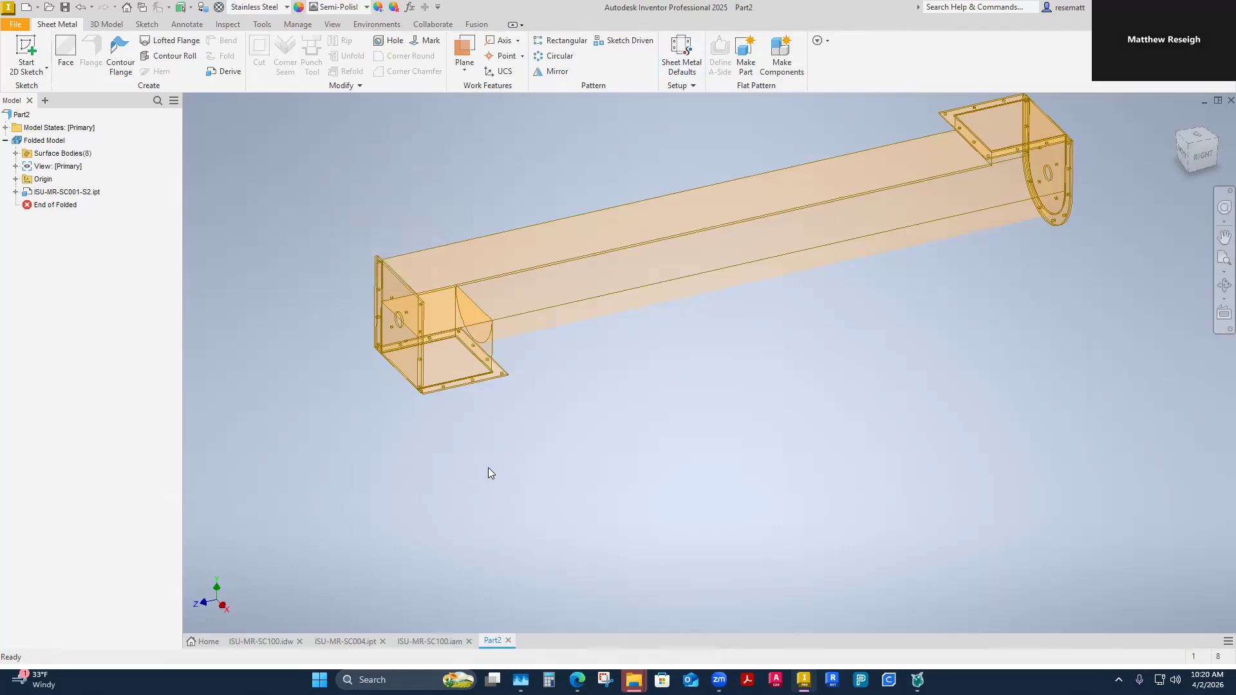
Step: Examine the flanged box end of the conveyor surfaces from several sides, including the outlet flange and end plate
{"action": "middle_click_drag", "start_coordinate": [452, 463], "coordinate": [501, 362], "text": "shift"}
{"action": "middle_click_drag", "start_coordinate": [517, 428], "coordinate": [604, 463], "text": "shift"}
{"action": "left_click_drag", "start_coordinate": [1174, 122], "coordinate": [865, 324]}
{"action": "middle_click_drag", "start_coordinate": [865, 324], "coordinate": [1023, 262], "text": "shift"}
{"action": "scroll", "coordinate": [805, 323], "scroll_direction": "down", "scroll_amount": 5}
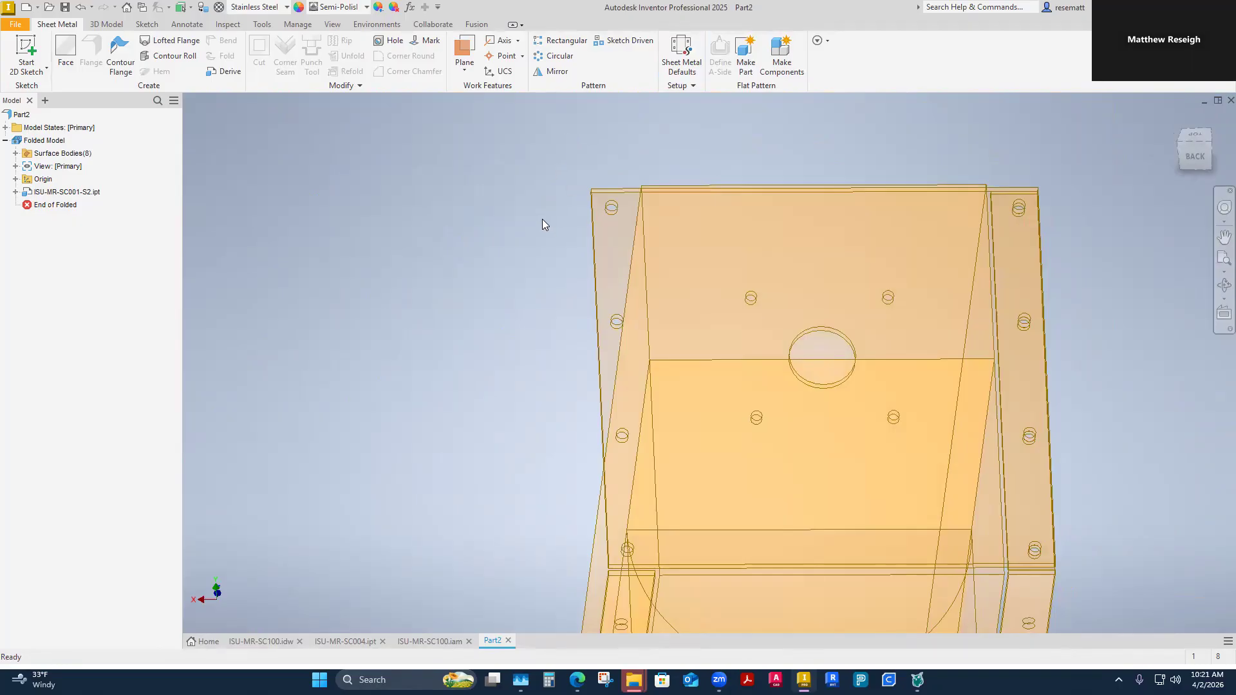
{"action": "scroll", "coordinate": [542, 224], "scroll_direction": "up", "scroll_amount": 2}
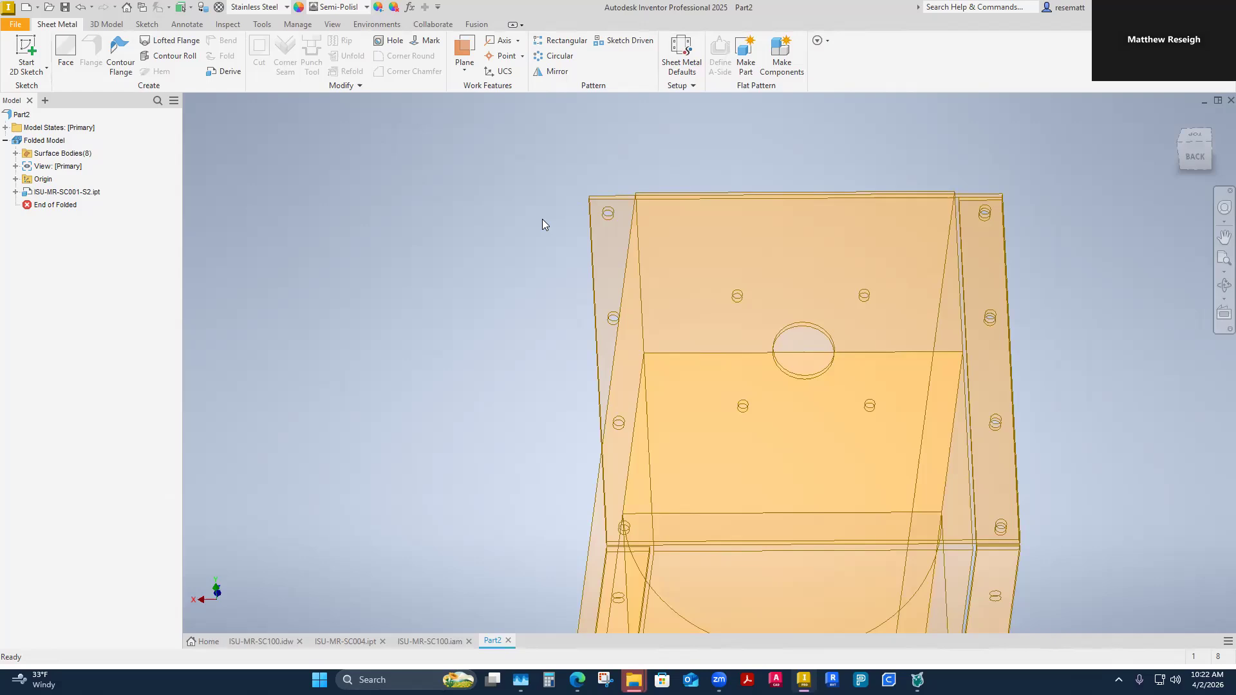
{"action": "middle_click_drag", "start_coordinate": [542, 224], "coordinate": [793, 474], "text": "shift"}
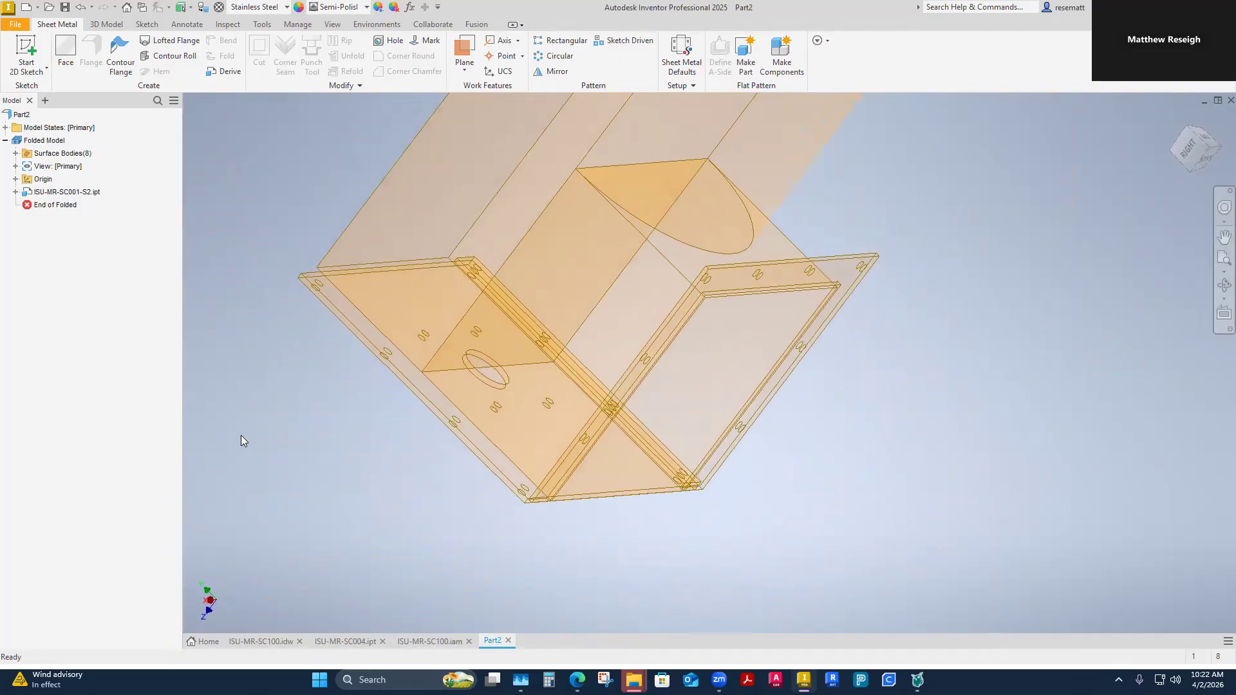
{"action": "right_click", "coordinate": [378, 501]}
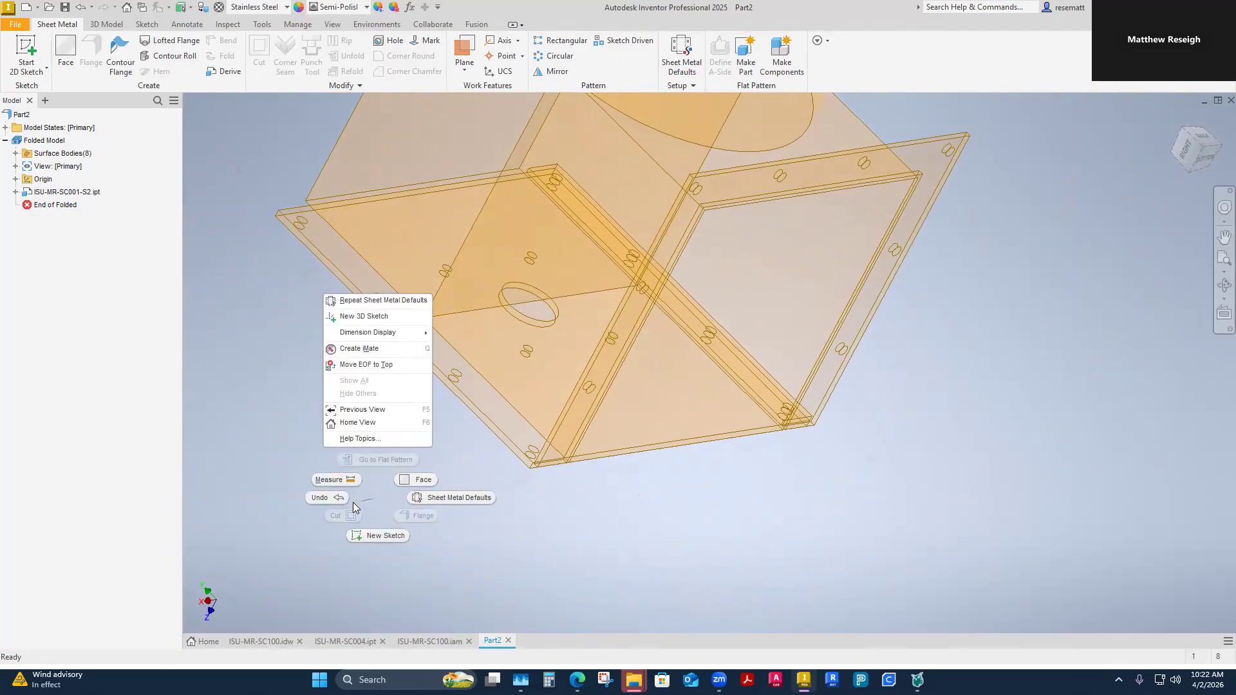
{"action": "left_click", "coordinate": [275, 366]}
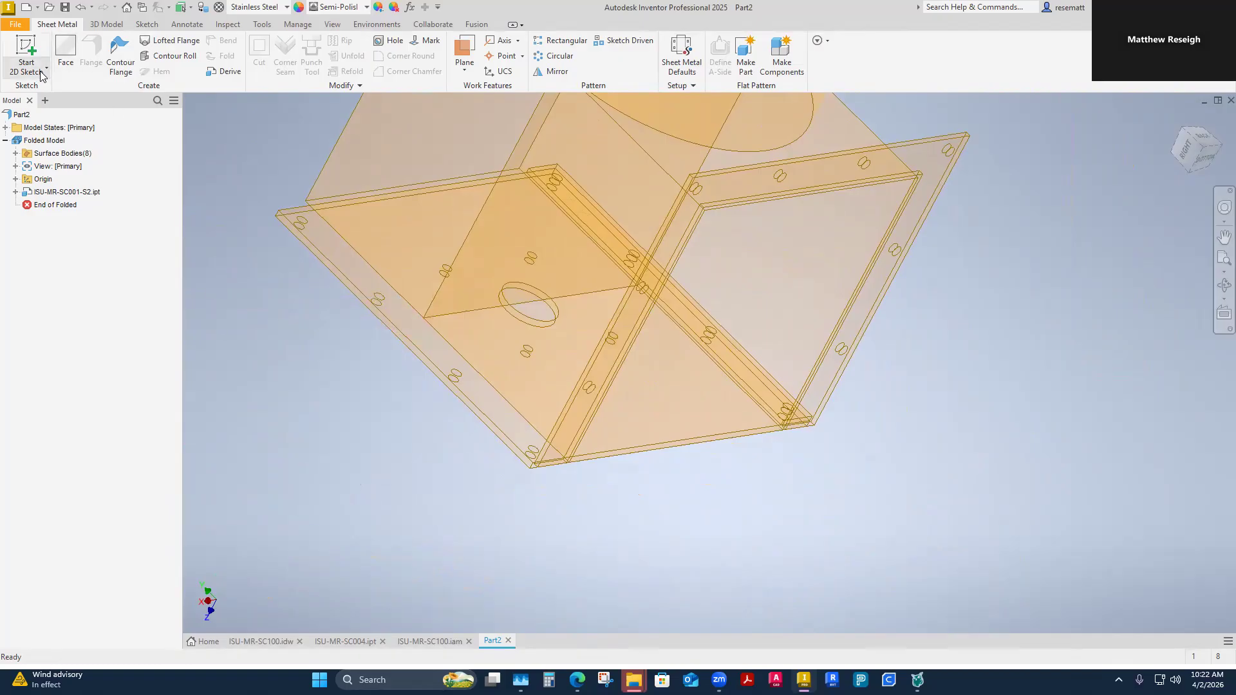
Step: Start a 2D sketch on the outer face of the three-sided outlet flange under the conveyor's box end
{"action": "left_click", "coordinate": [27, 52]}
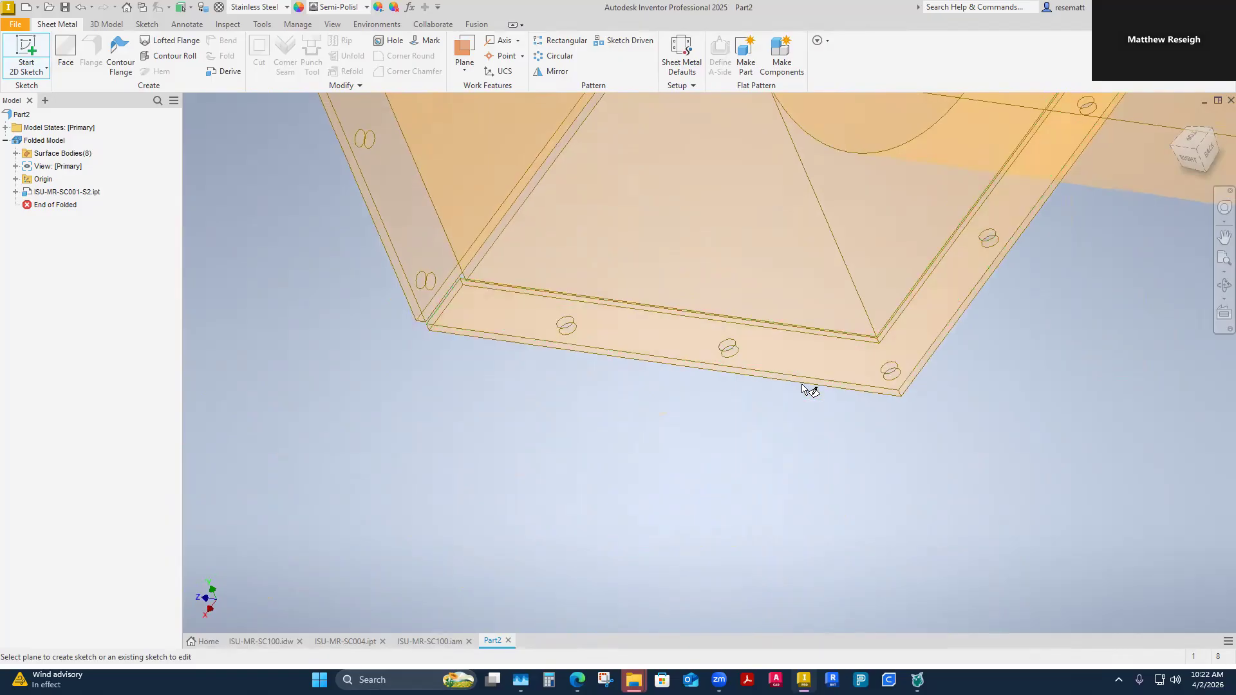
{"action": "middle_click_drag", "start_coordinate": [825, 443], "coordinate": [789, 305], "text": "shift"}
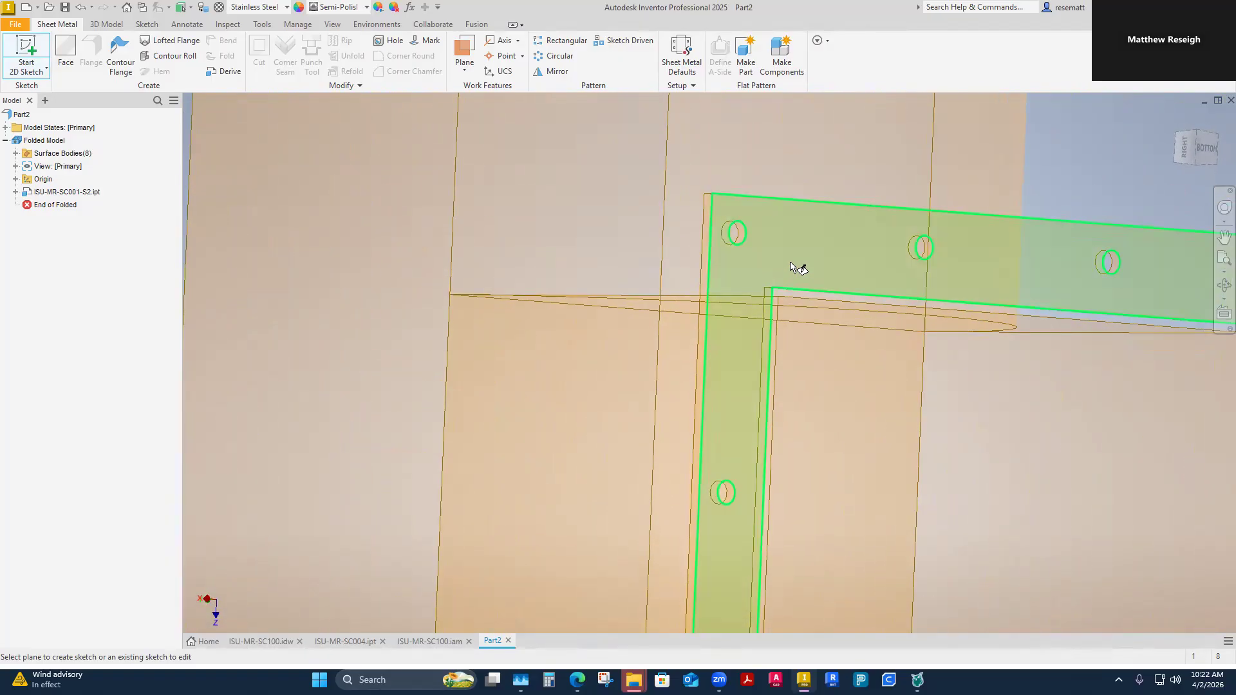
{"action": "left_click", "coordinate": [791, 264]}
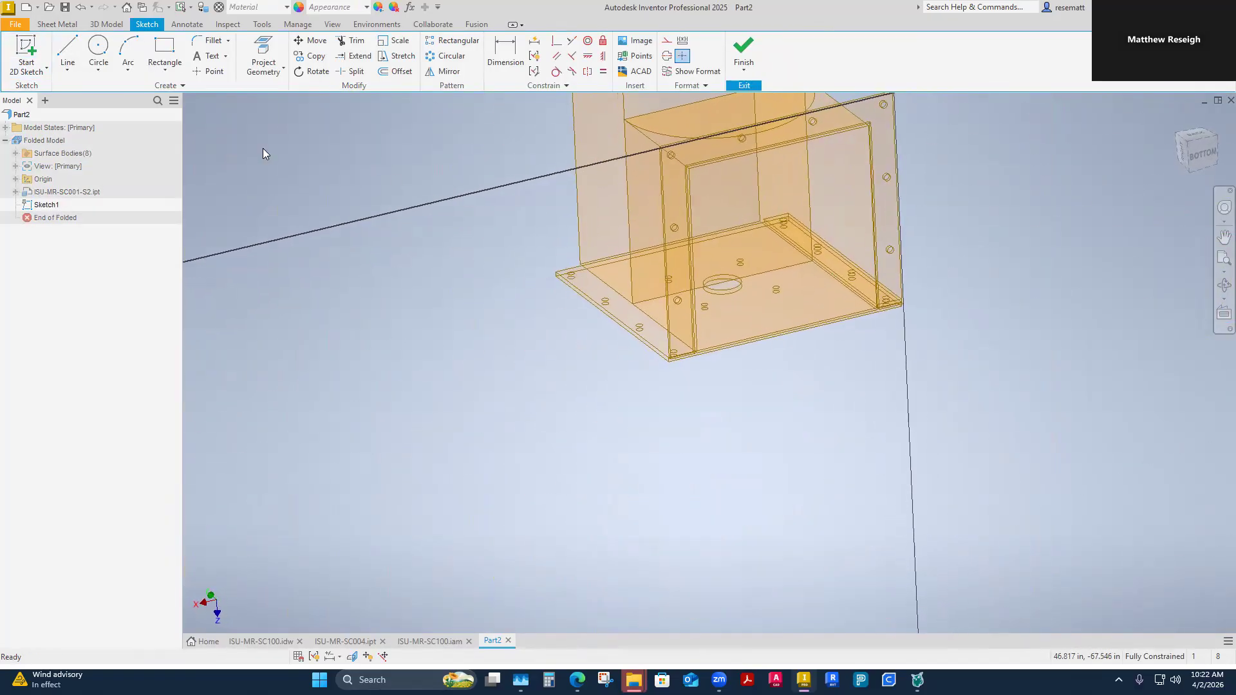
Step: Project the outer, inner and end edges of the three-sided outlet flange into the sketch
{"action": "left_click", "coordinate": [249, 76]}
{"action": "left_click", "coordinate": [293, 100]}
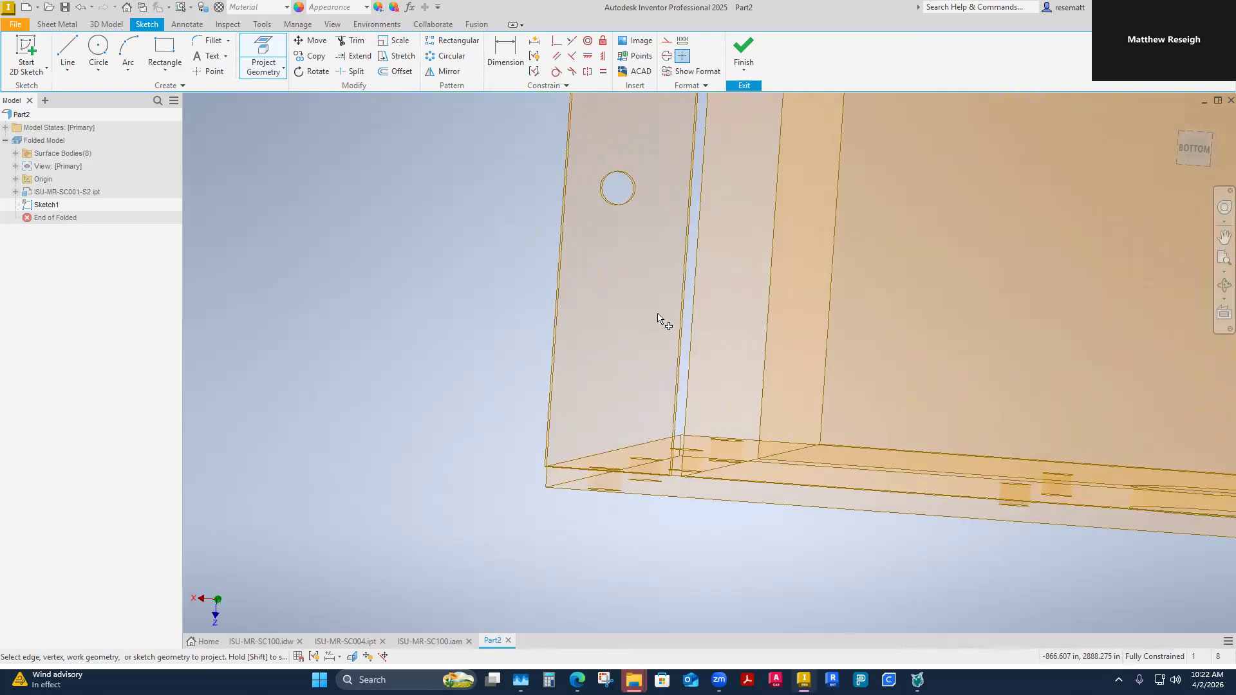
{"action": "left_click", "coordinate": [538, 397]}
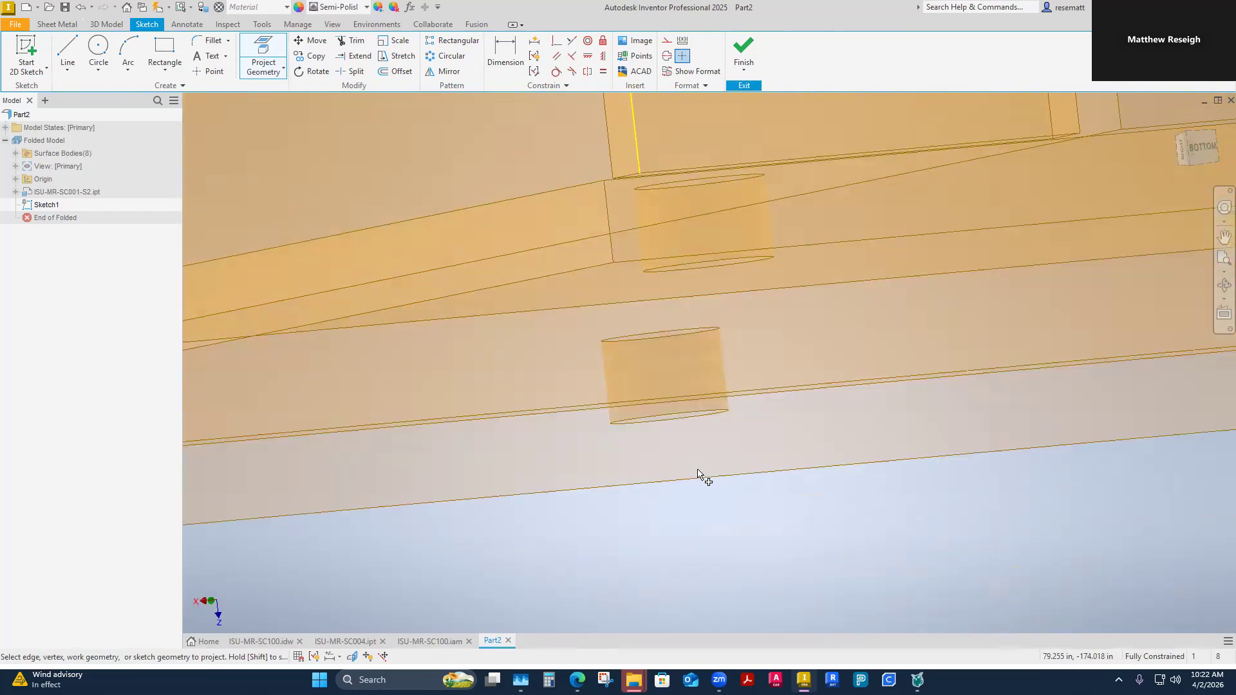
{"action": "left_click", "coordinate": [759, 292]}
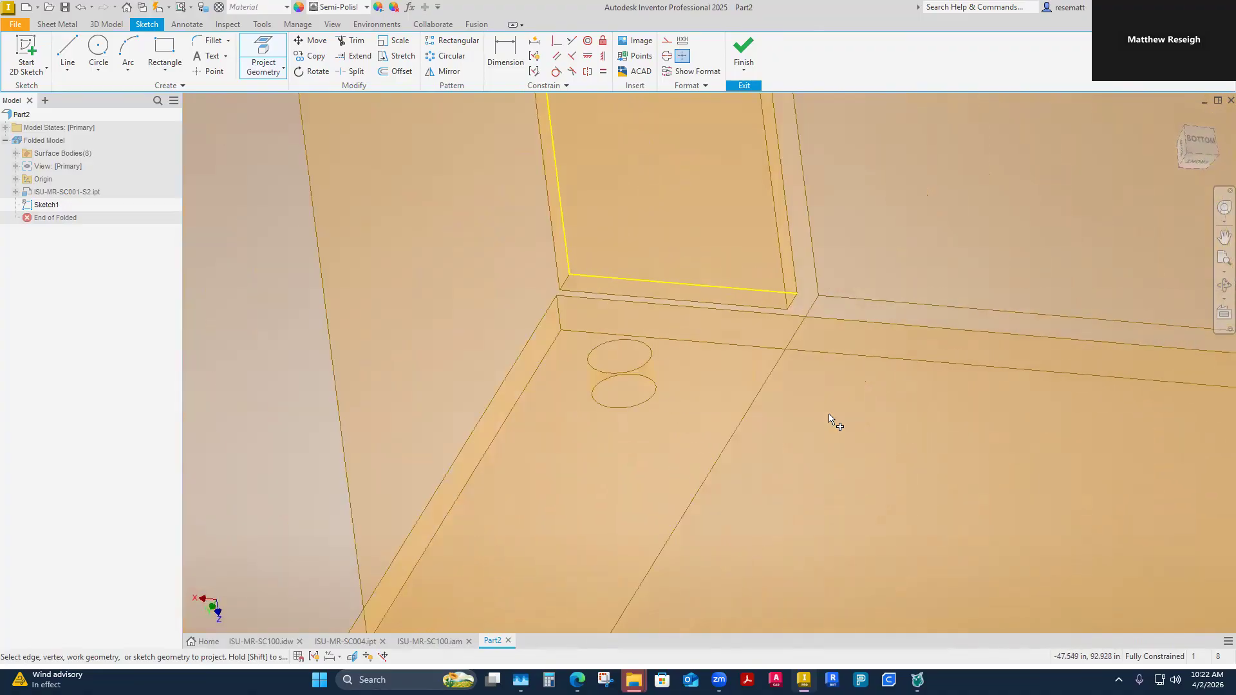
{"action": "left_click", "coordinate": [617, 407]}
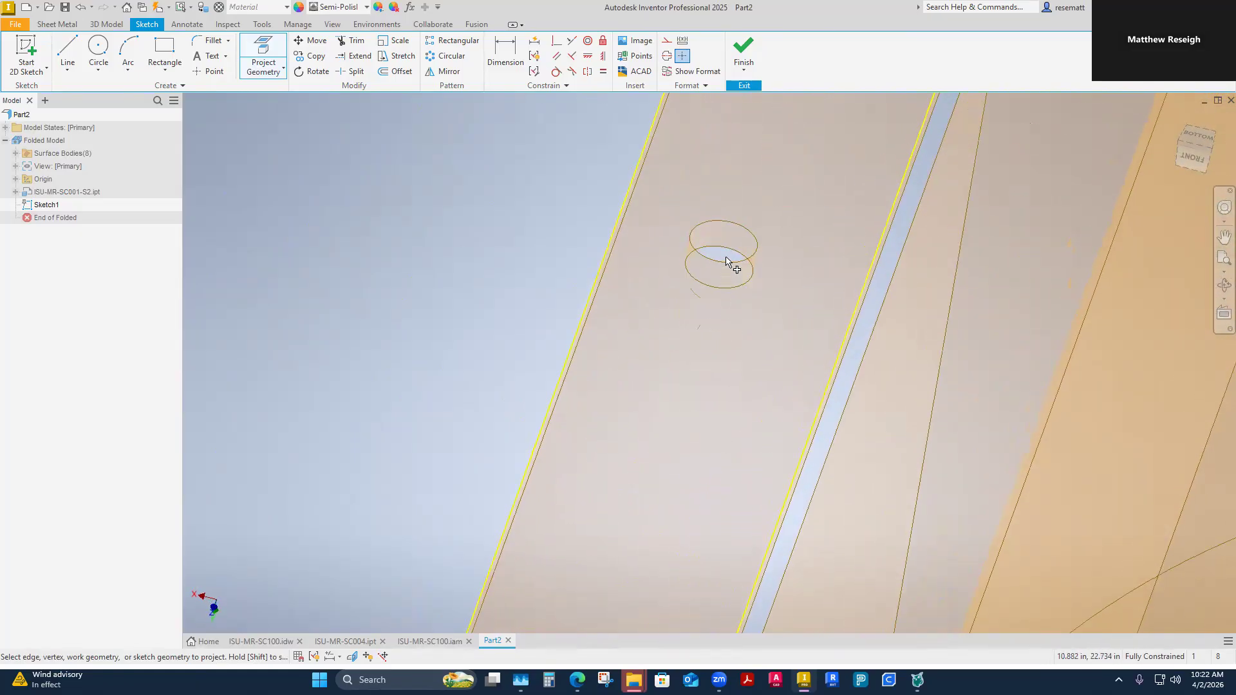
{"action": "left_click", "coordinate": [752, 293]}
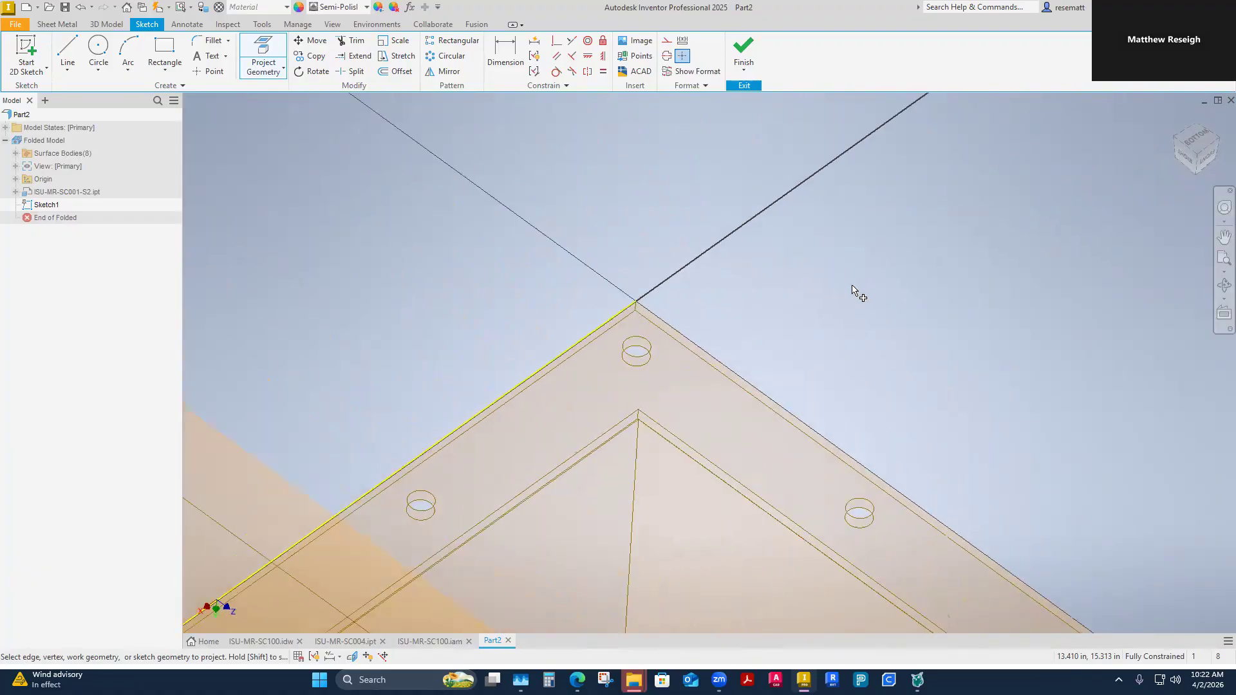
{"action": "left_click", "coordinate": [670, 357]}
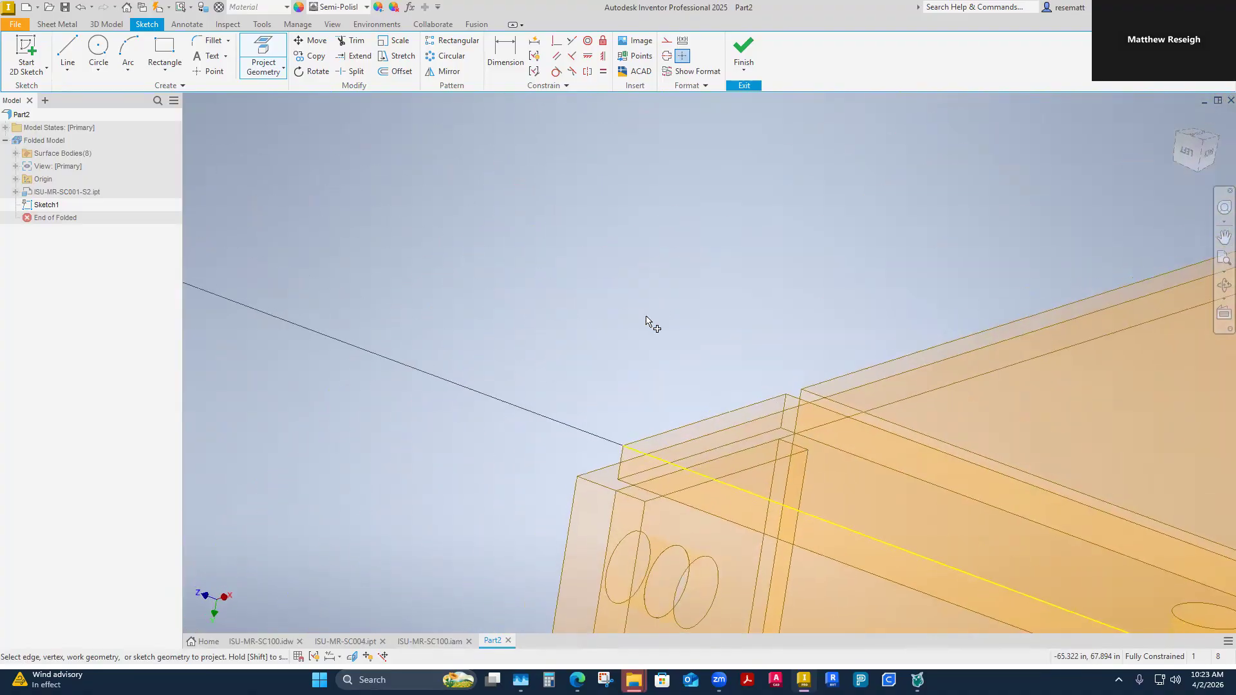
{"action": "left_click", "coordinate": [670, 430]}
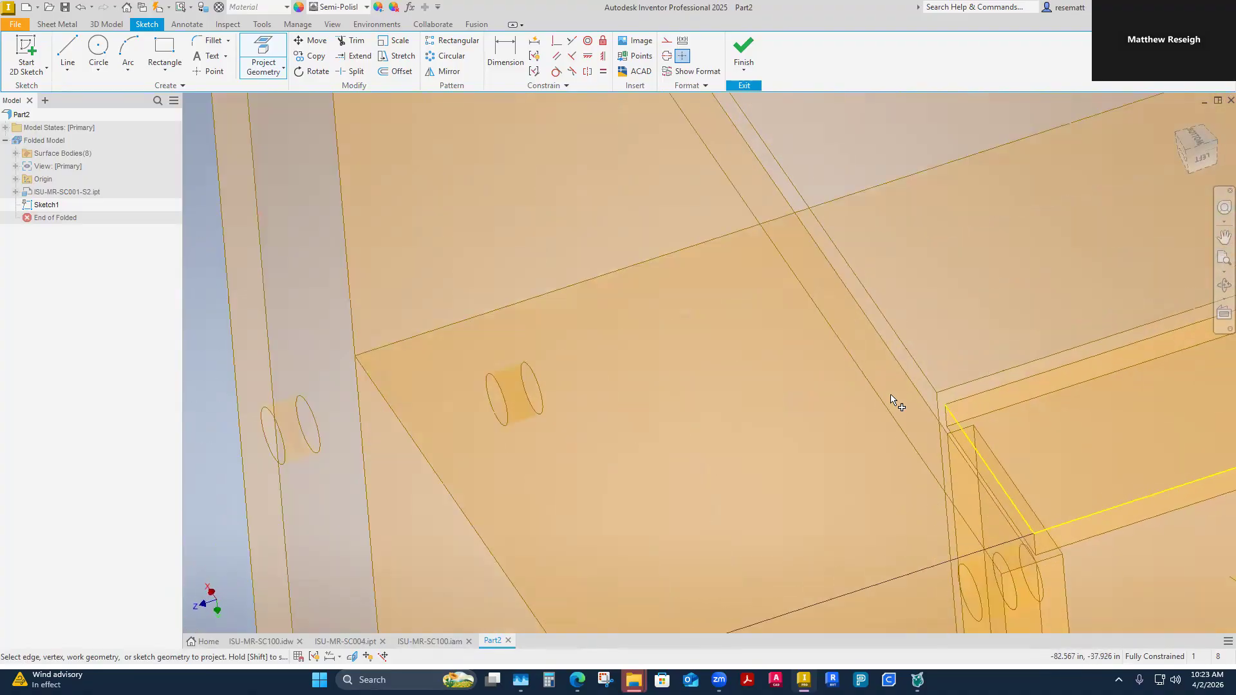
{"action": "left_click", "coordinate": [827, 328]}
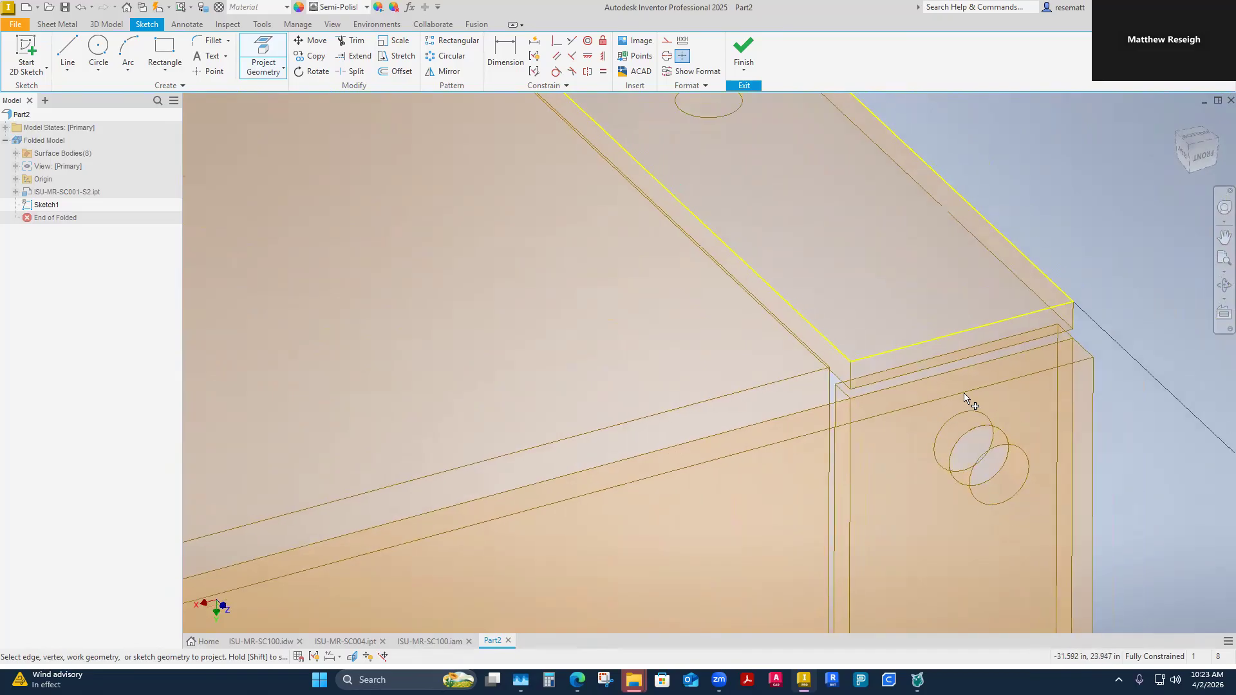
Step: Project the outlet flange's bolt holes into the sketch and finish the sketch
{"action": "scroll", "coordinate": [1024, 482], "scroll_direction": "down", "scroll_amount": 5}
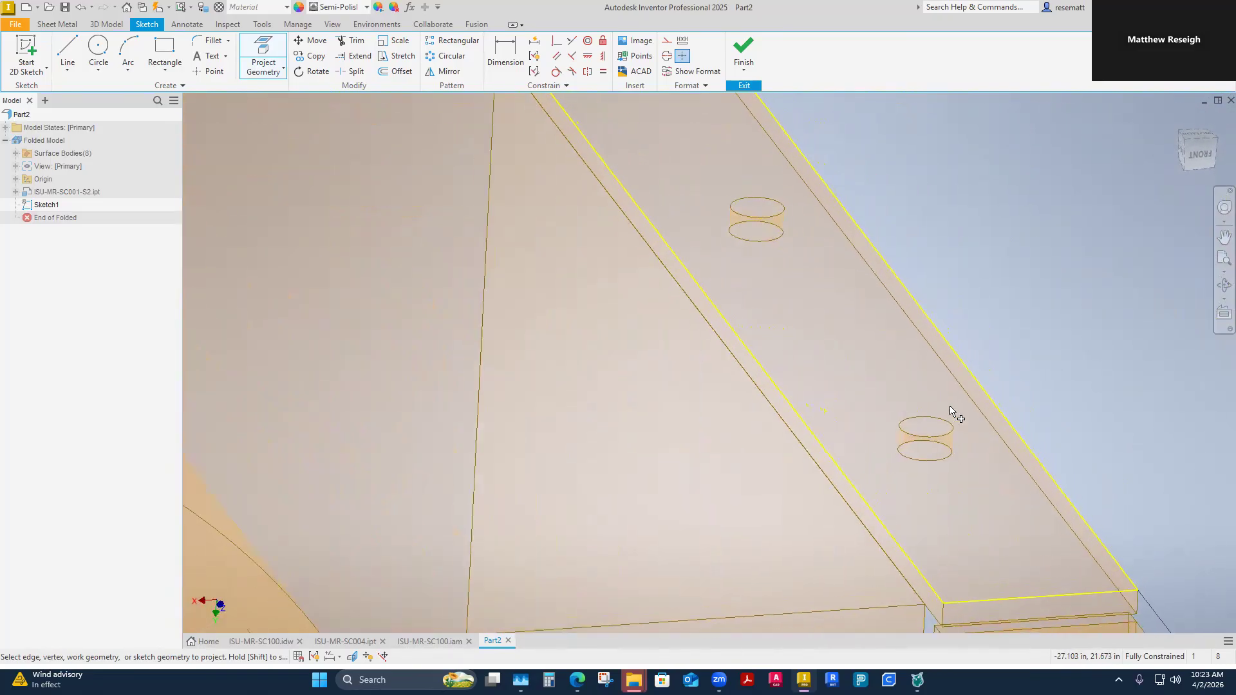
{"action": "middle_click_drag", "start_coordinate": [932, 423], "coordinate": [1022, 302], "text": "shift"}
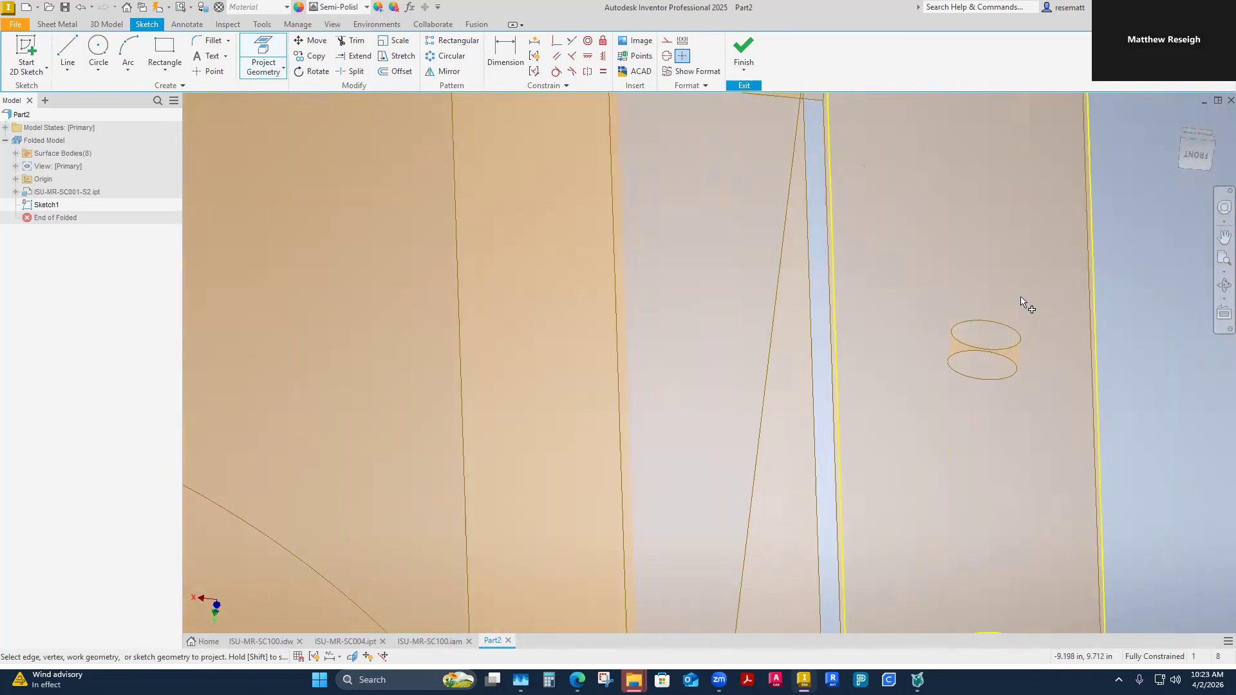
{"action": "scroll", "coordinate": [994, 348], "scroll_direction": "up", "scroll_amount": 4}
{"action": "scroll", "coordinate": [852, 399], "scroll_direction": "down", "scroll_amount": 4}
{"action": "middle_click_drag", "start_coordinate": [993, 354], "coordinate": [764, 423], "text": "shift"}
{"action": "left_click", "coordinate": [855, 396]}
{"action": "scroll", "coordinate": [787, 390], "scroll_direction": "up", "scroll_amount": 6}
{"action": "middle_click_drag", "start_coordinate": [789, 532], "coordinate": [684, 370], "text": "shift"}
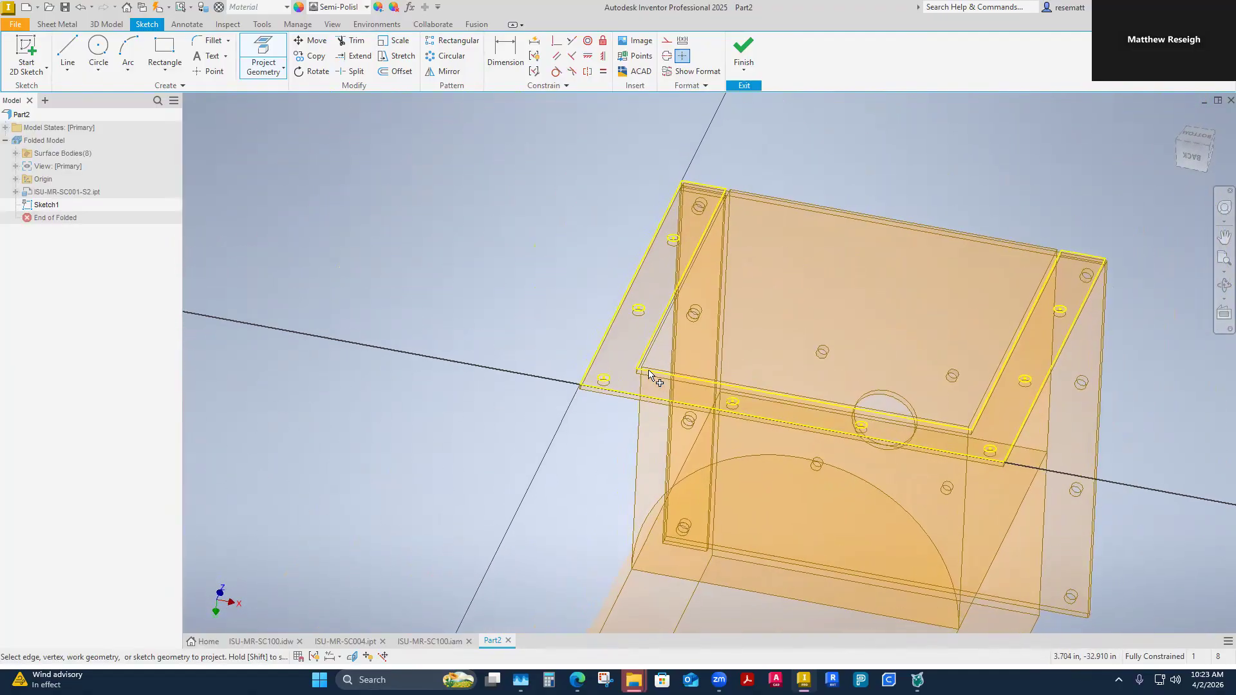
{"action": "left_click", "coordinate": [743, 53]}
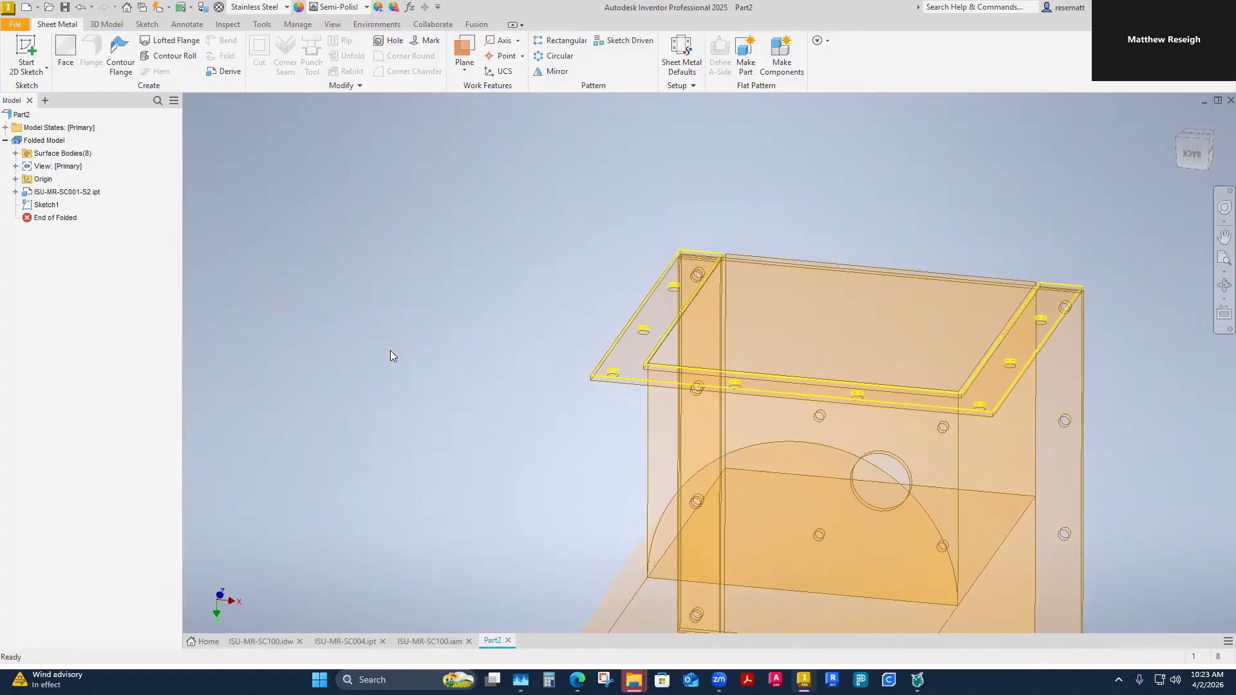
Step: Create a sheet metal Face from the projected outlet flange profile with the direction flipped, using the default 3/16 SS Plate rule
{"action": "left_click", "coordinate": [67, 54]}
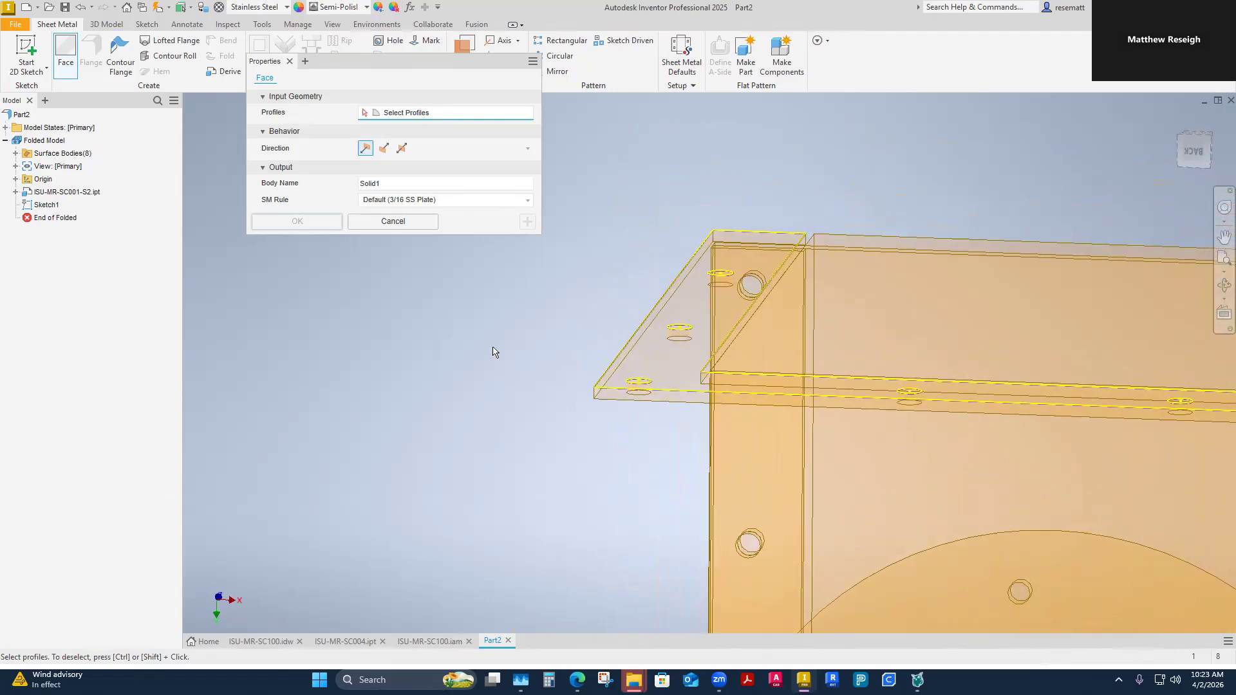
{"action": "left_click", "coordinate": [640, 386]}
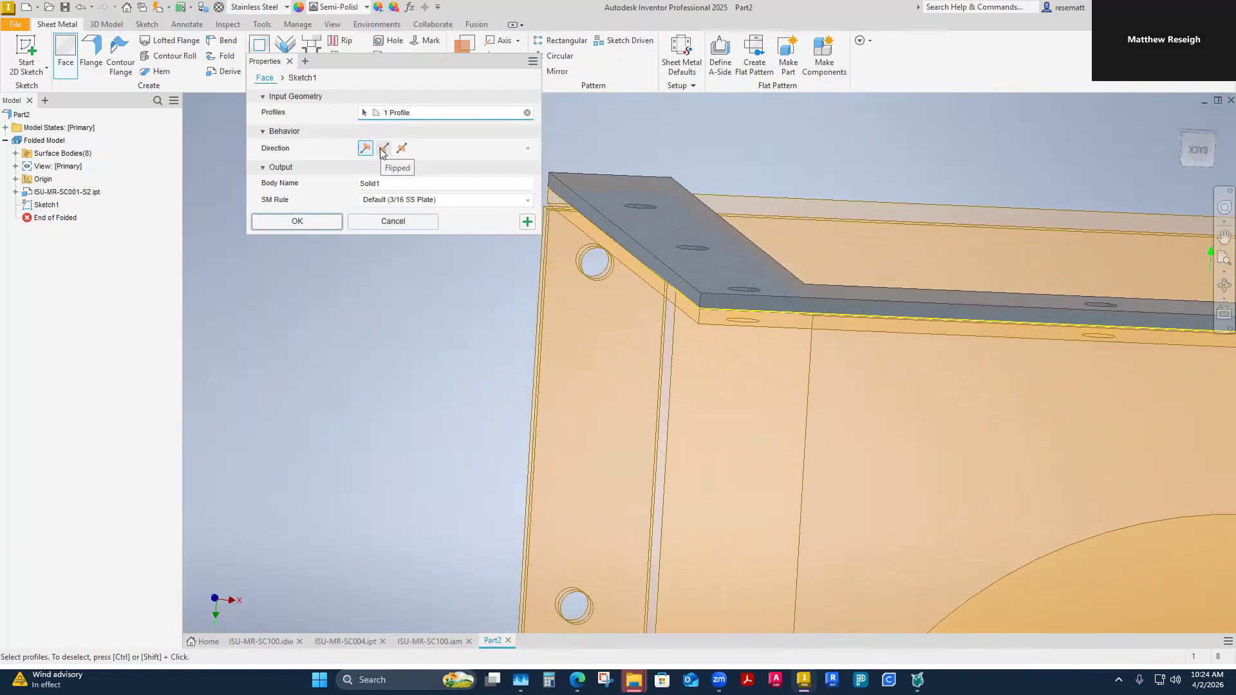
{"action": "left_click", "coordinate": [383, 149]}
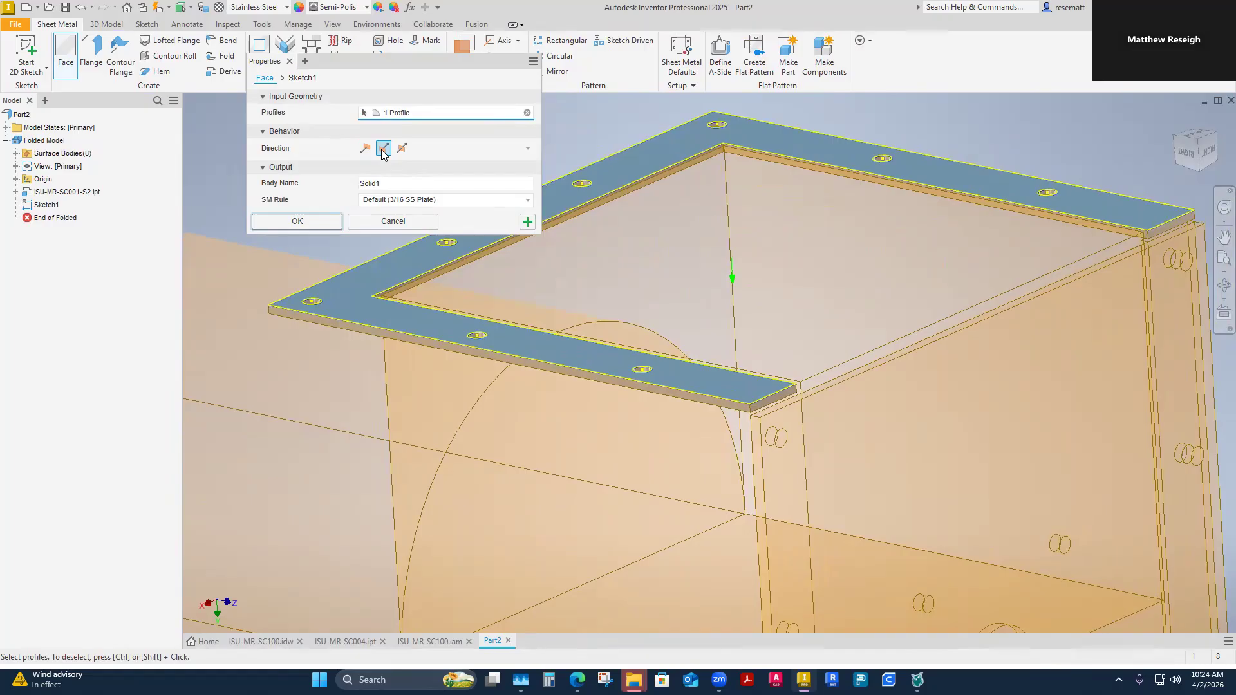
{"action": "left_click", "coordinate": [295, 222]}
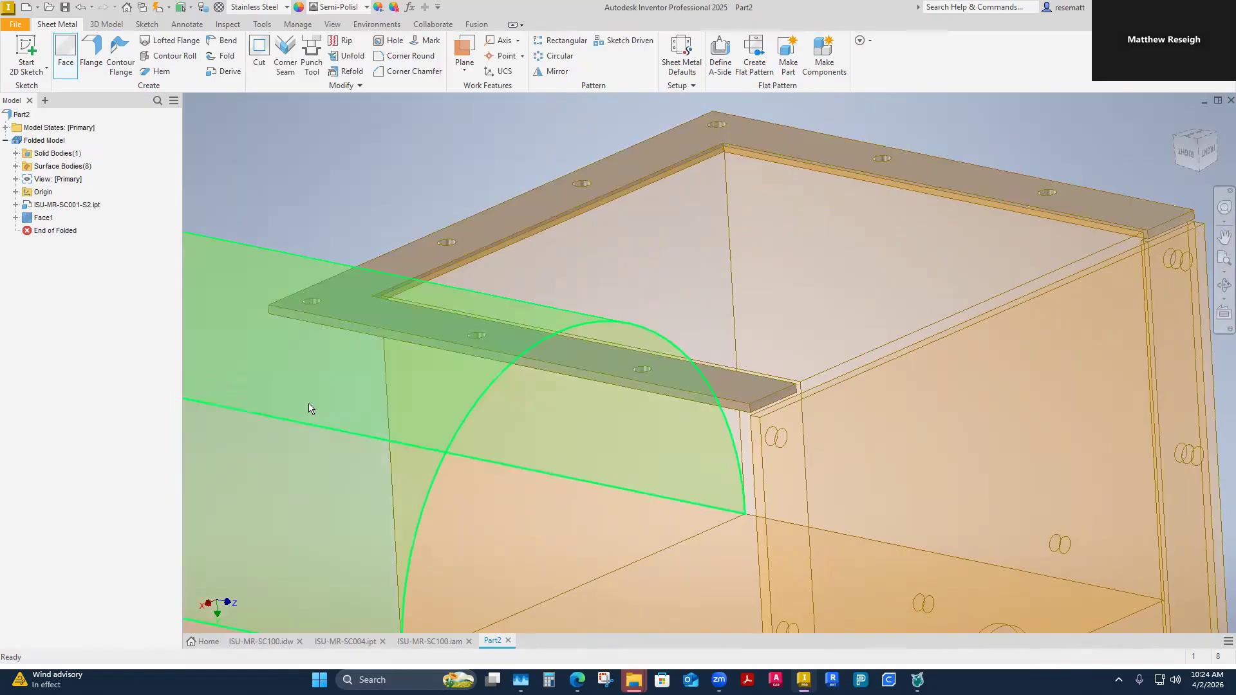
{"action": "left_click", "coordinate": [16, 153]}
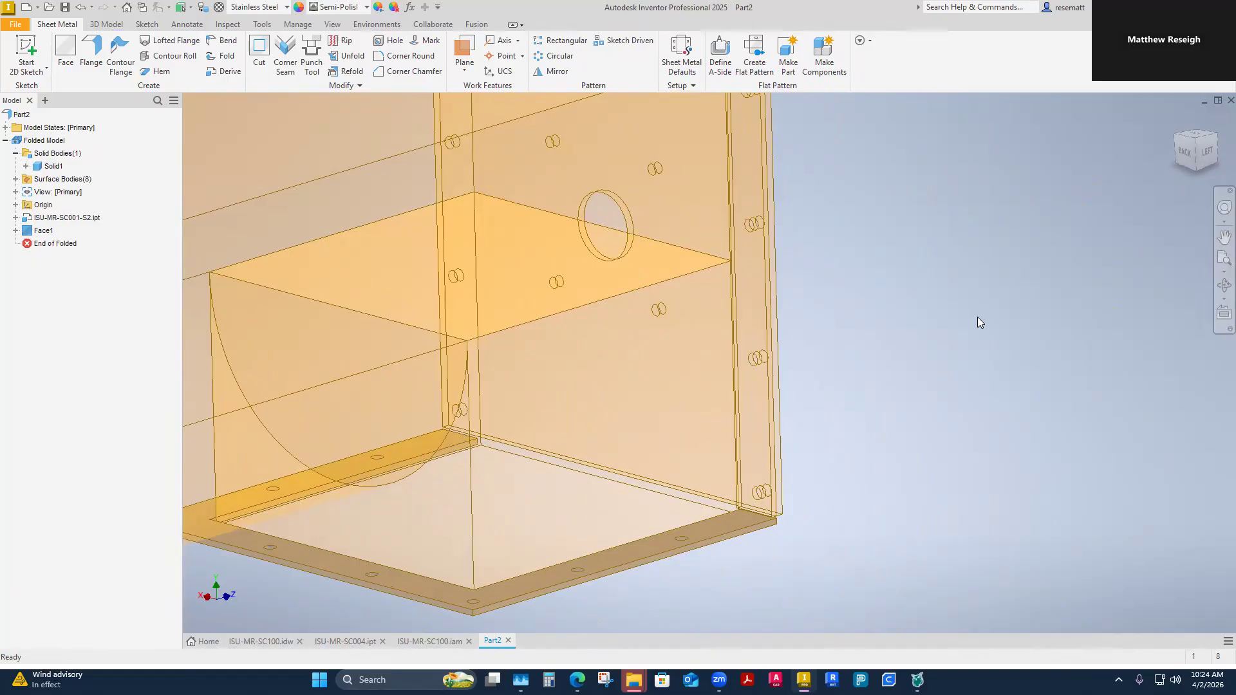
{"action": "right_click", "coordinate": [862, 392]}
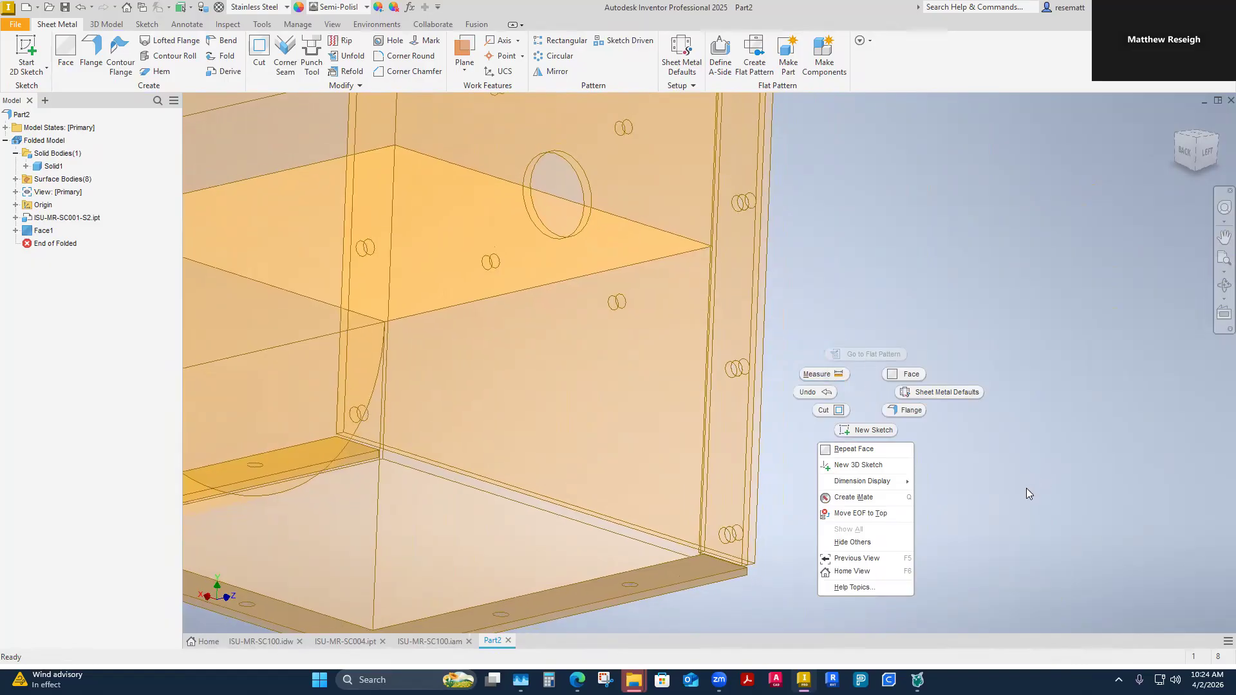
{"action": "left_click", "coordinate": [20, 51]}
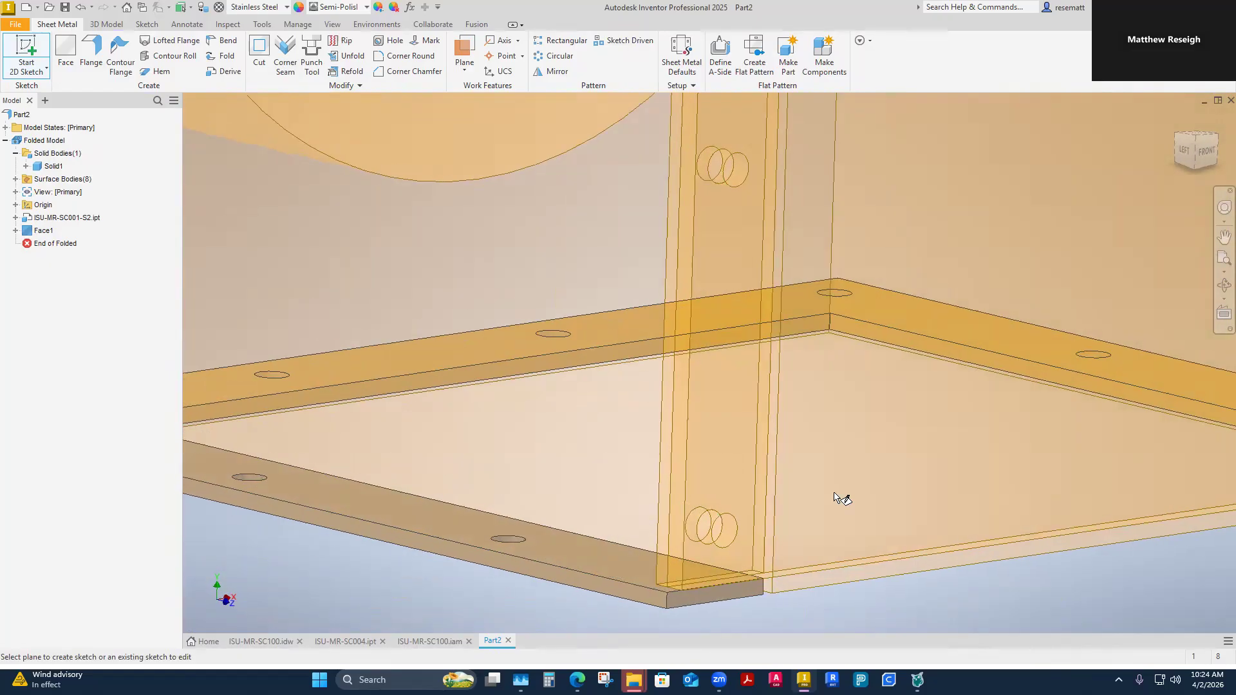
{"action": "left_click", "coordinate": [753, 450]}
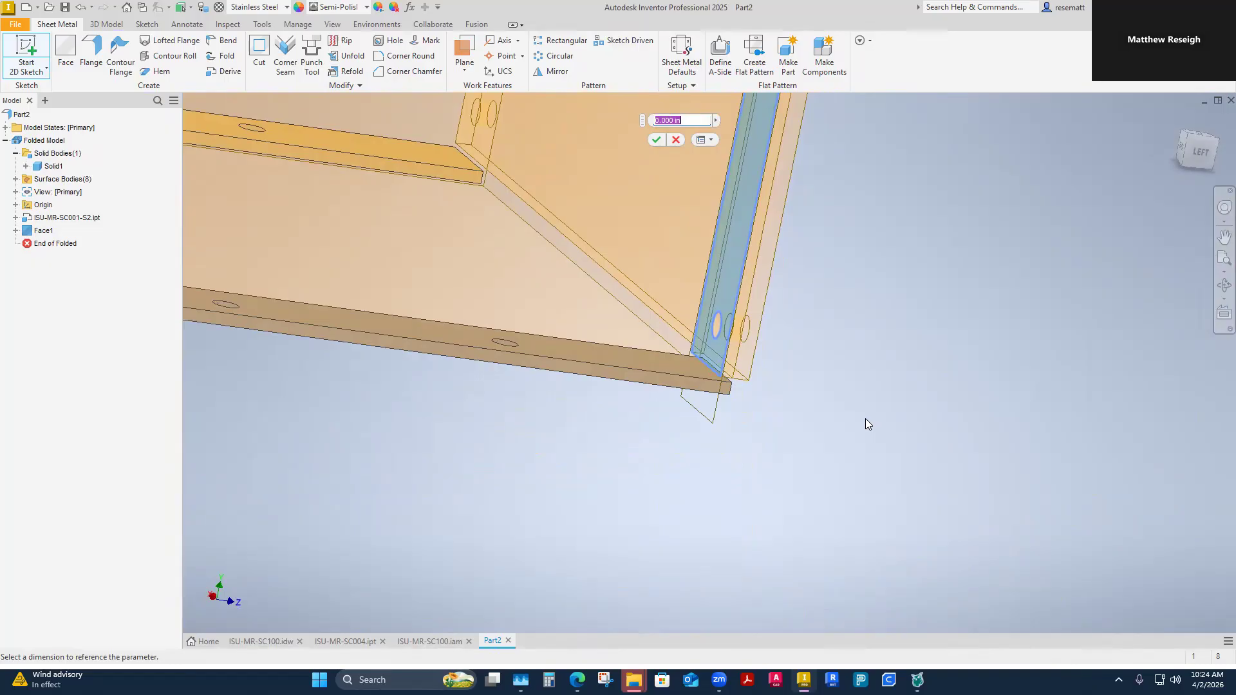
{"action": "key", "text": "Escape"}
Step: Start a 2D sketch on the box-side face of the vertical side flange at the conveyor's box end
{"action": "left_click", "coordinate": [17, 65]}
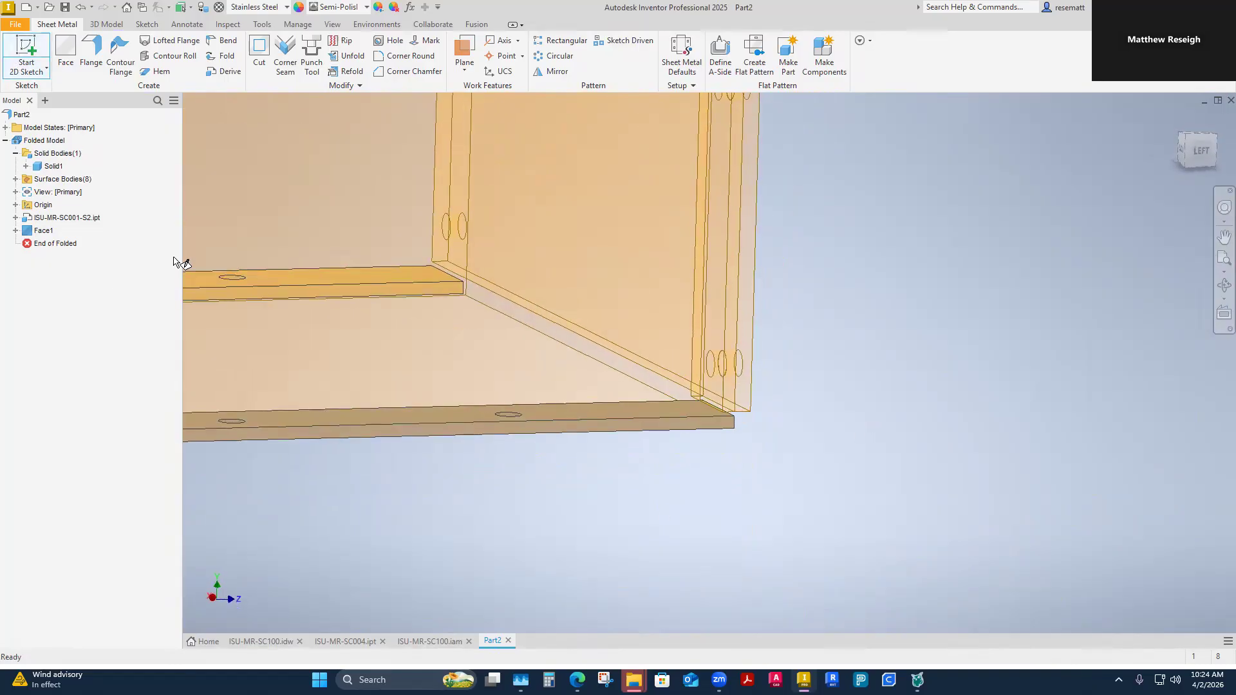
{"action": "left_click", "coordinate": [761, 382]}
{"action": "left_click", "coordinate": [1008, 609]}
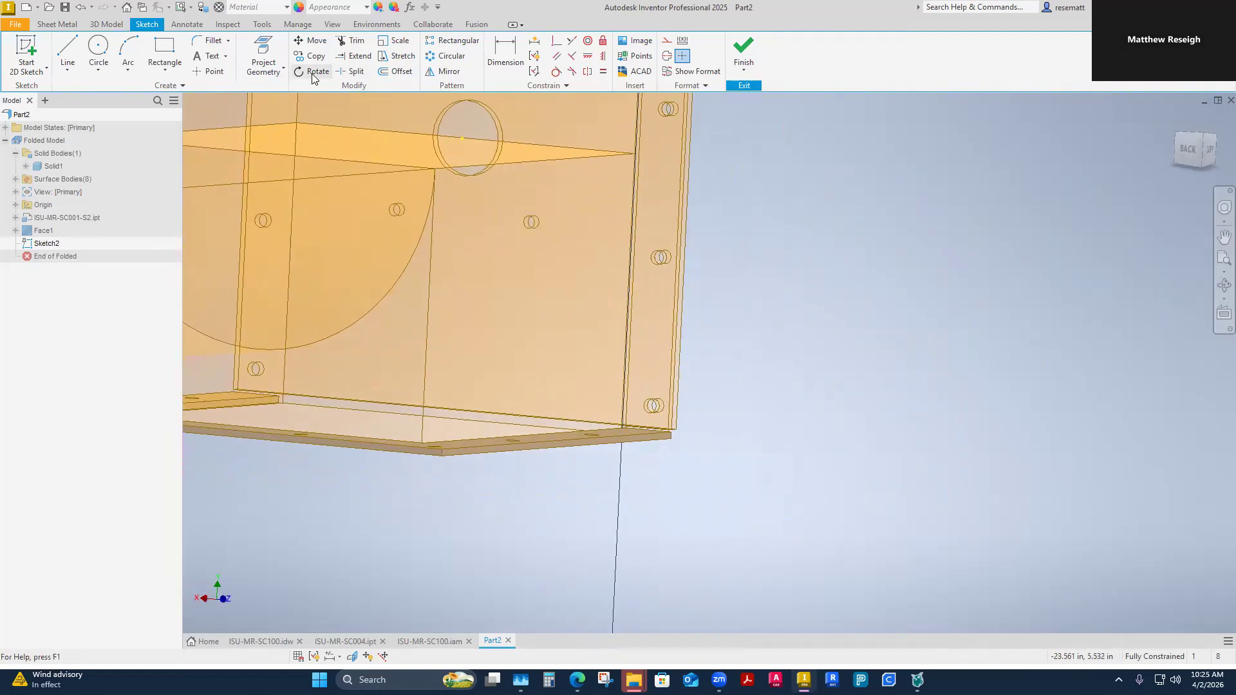
Step: Project the outer, inner and end edges of the vertical side flange into the sketch
{"action": "left_click", "coordinate": [283, 68]}
{"action": "left_click", "coordinate": [277, 85]}
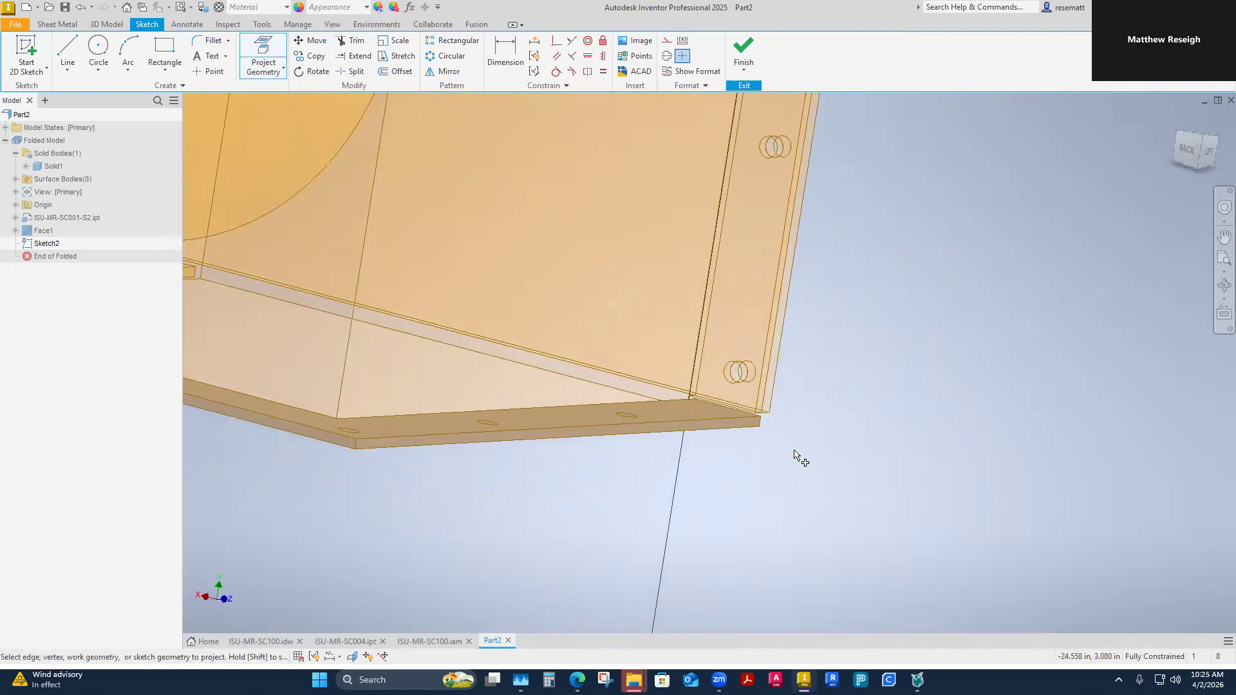
{"action": "scroll", "coordinate": [800, 476], "scroll_direction": "down", "scroll_amount": 5}
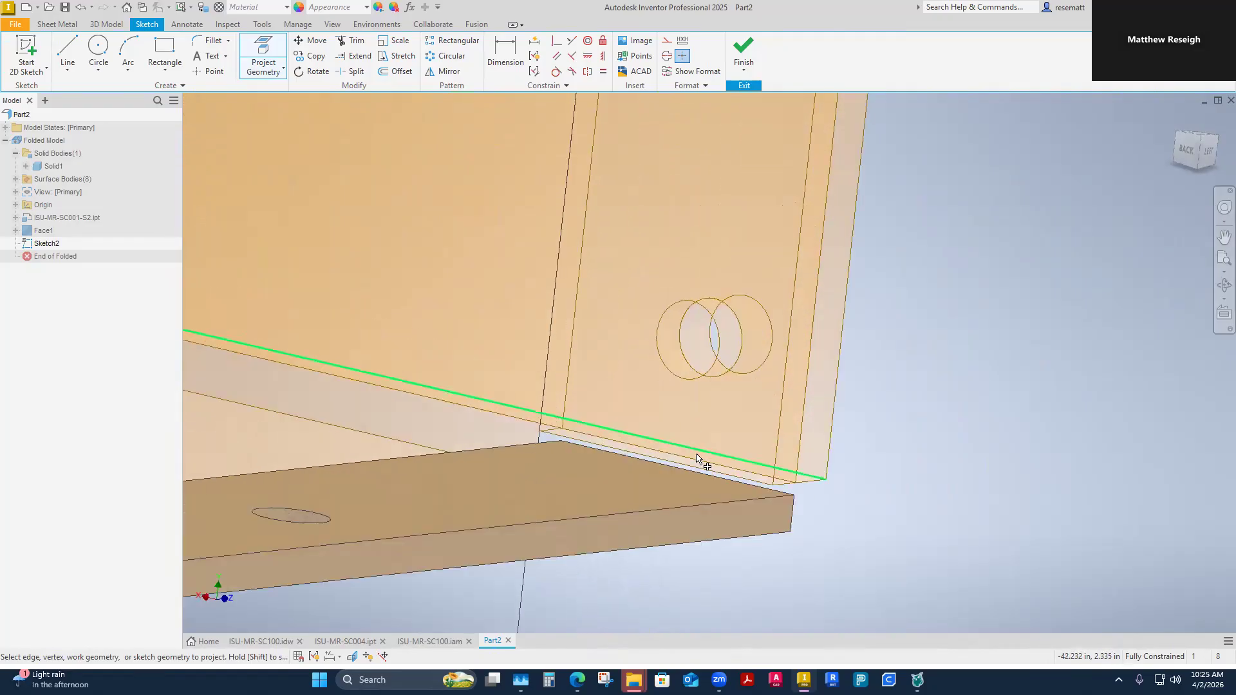
{"action": "left_click", "coordinate": [712, 474]}
{"action": "left_click", "coordinate": [779, 436]}
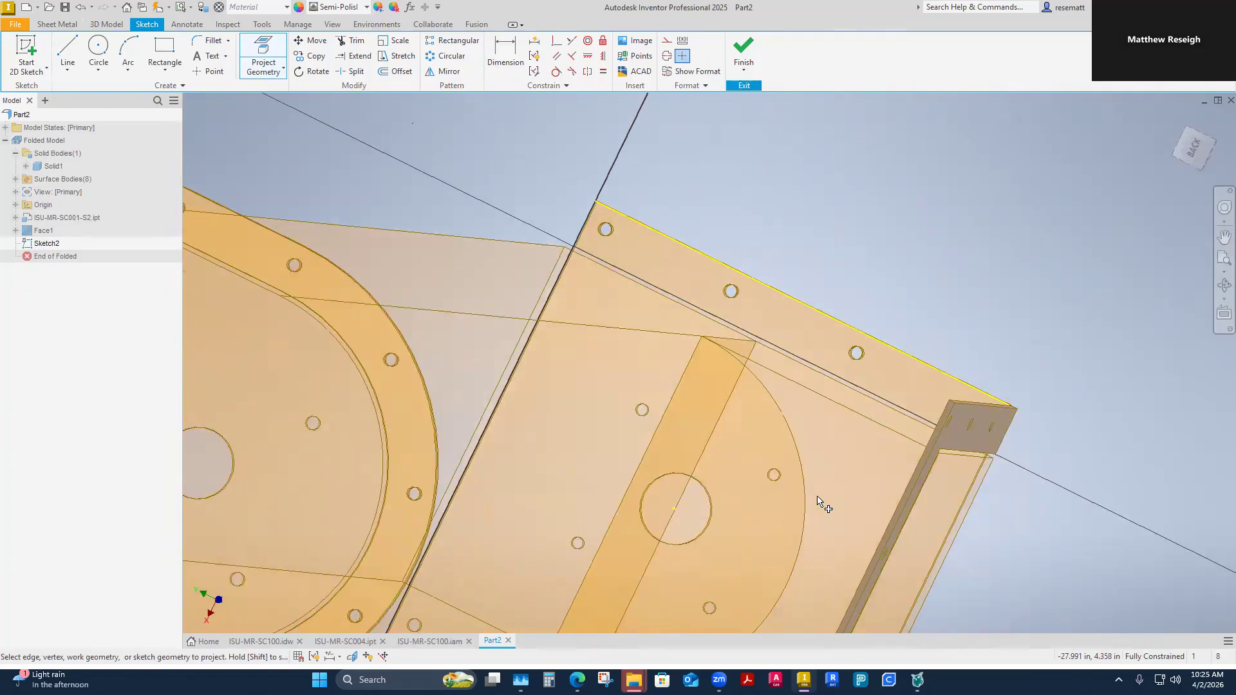
{"action": "scroll", "coordinate": [858, 345], "scroll_direction": "down", "scroll_amount": 3}
{"action": "scroll", "coordinate": [858, 348], "scroll_direction": "down", "scroll_amount": 4}
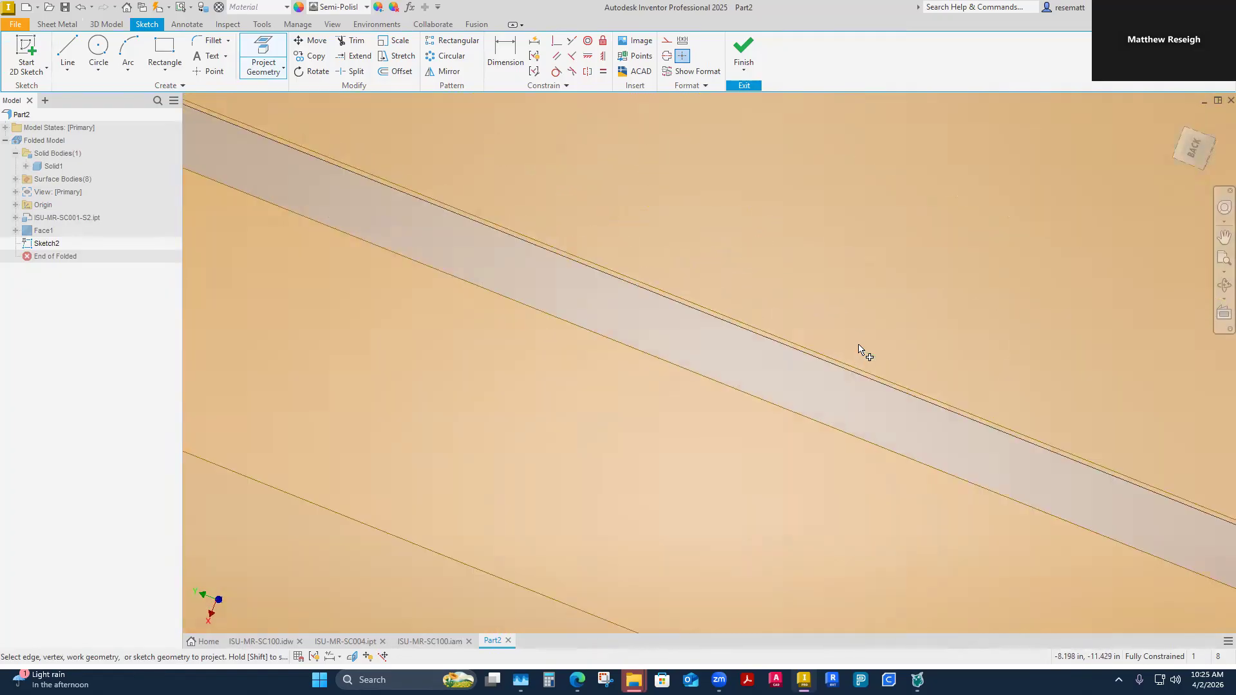
{"action": "scroll", "coordinate": [858, 374], "scroll_direction": "up", "scroll_amount": 5}
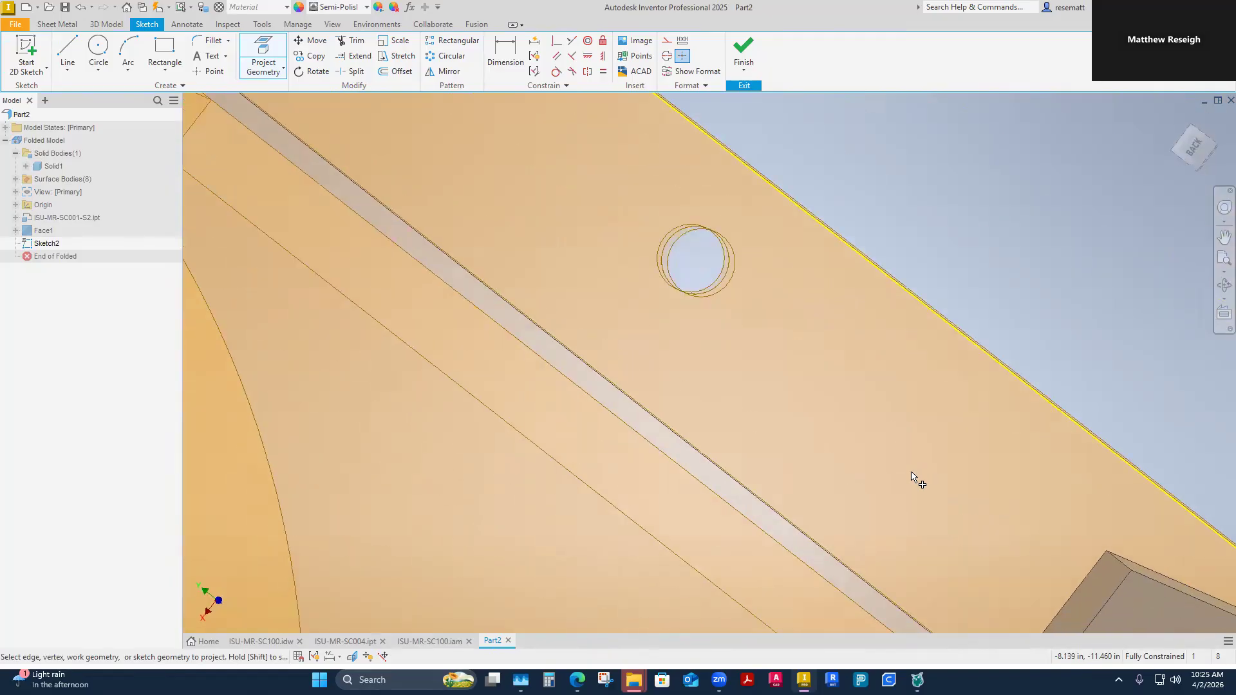
{"action": "scroll", "coordinate": [670, 486], "scroll_direction": "up", "scroll_amount": 6}
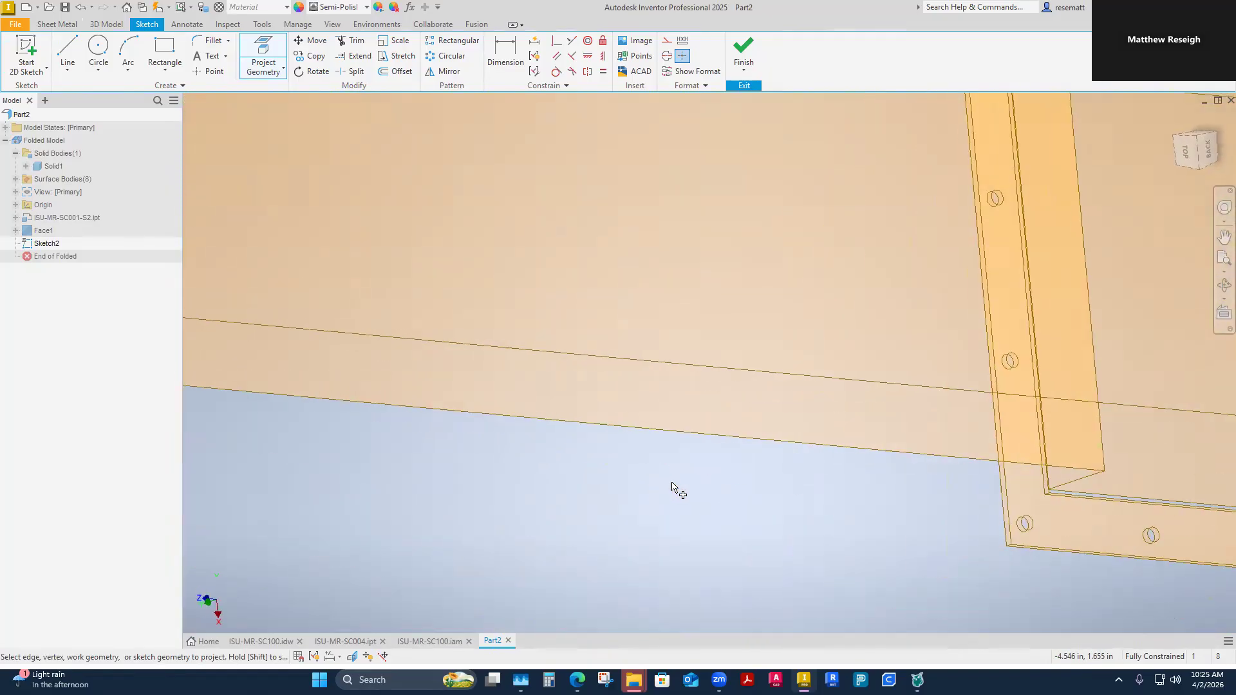
{"action": "scroll", "coordinate": [650, 502], "scroll_direction": "down", "scroll_amount": 5}
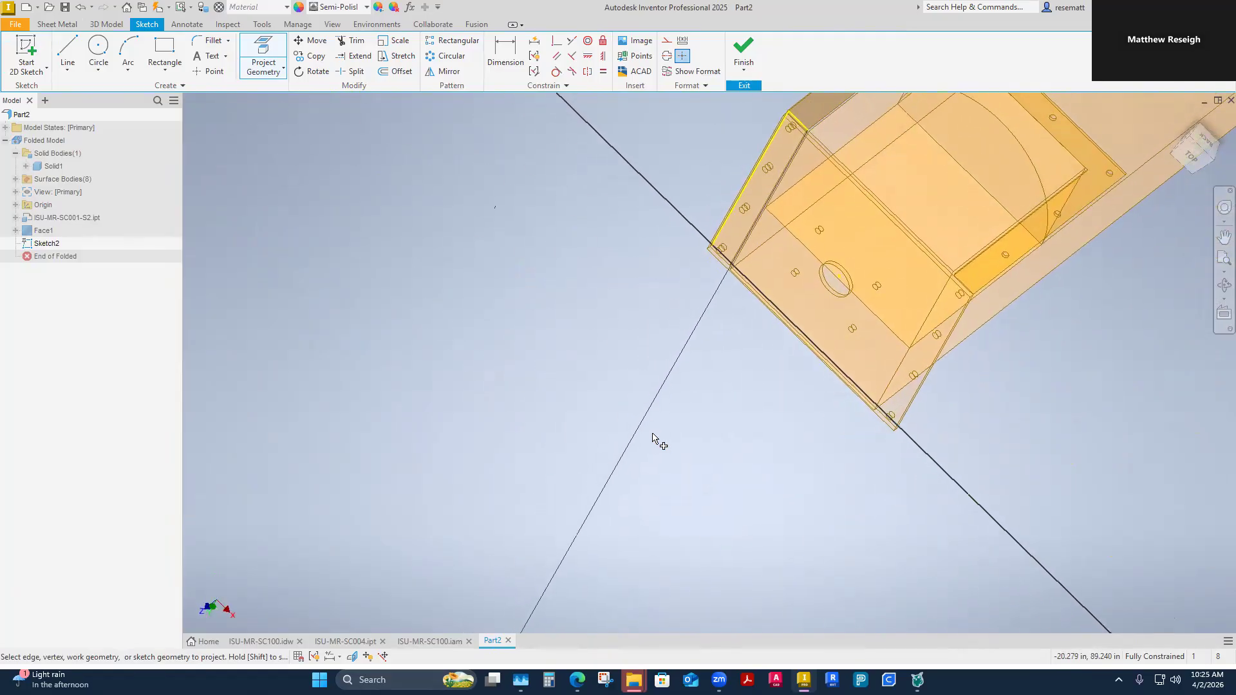
{"action": "scroll", "coordinate": [822, 406], "scroll_direction": "down", "scroll_amount": 4}
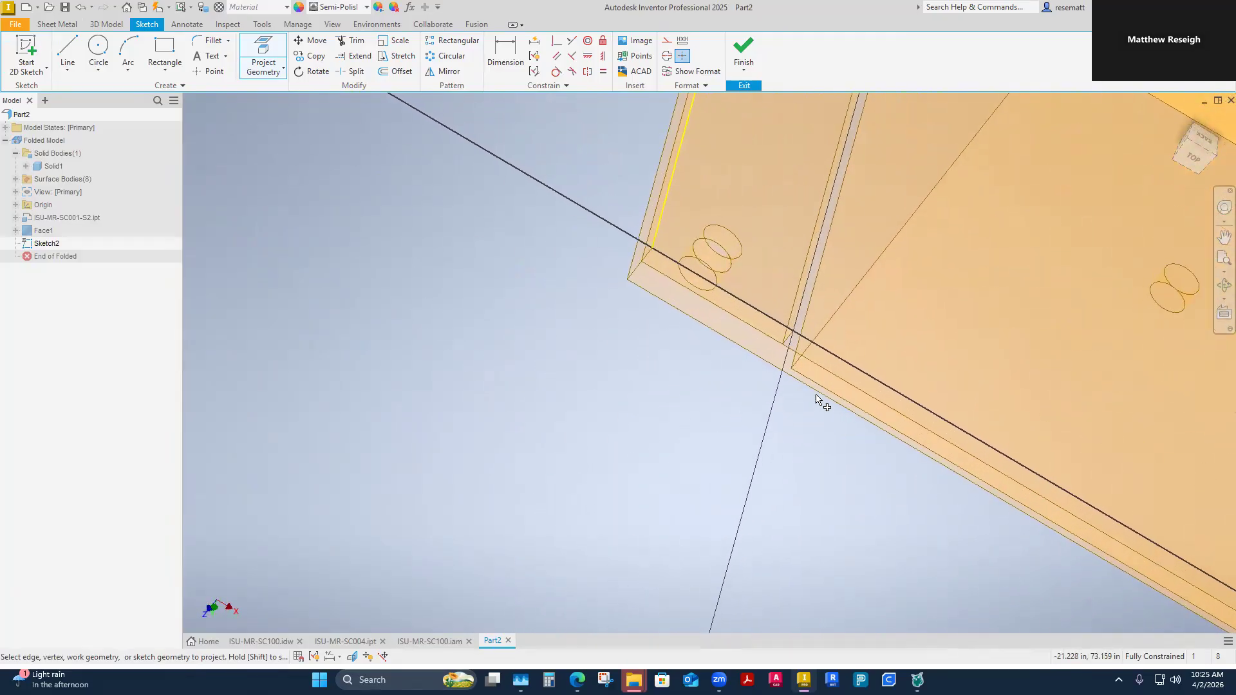
{"action": "left_click", "coordinate": [833, 352]}
{"action": "scroll", "coordinate": [747, 469], "scroll_direction": "up", "scroll_amount": 4}
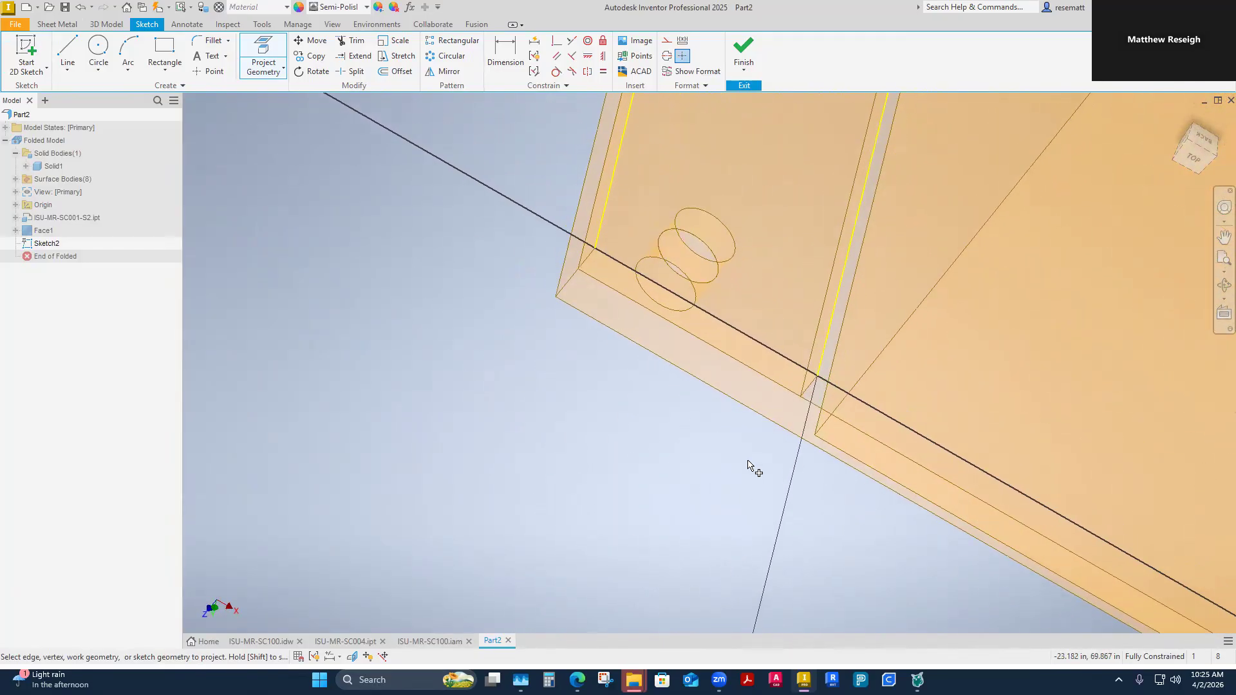
{"action": "middle_click_drag", "start_coordinate": [757, 478], "coordinate": [779, 472], "text": "shift"}
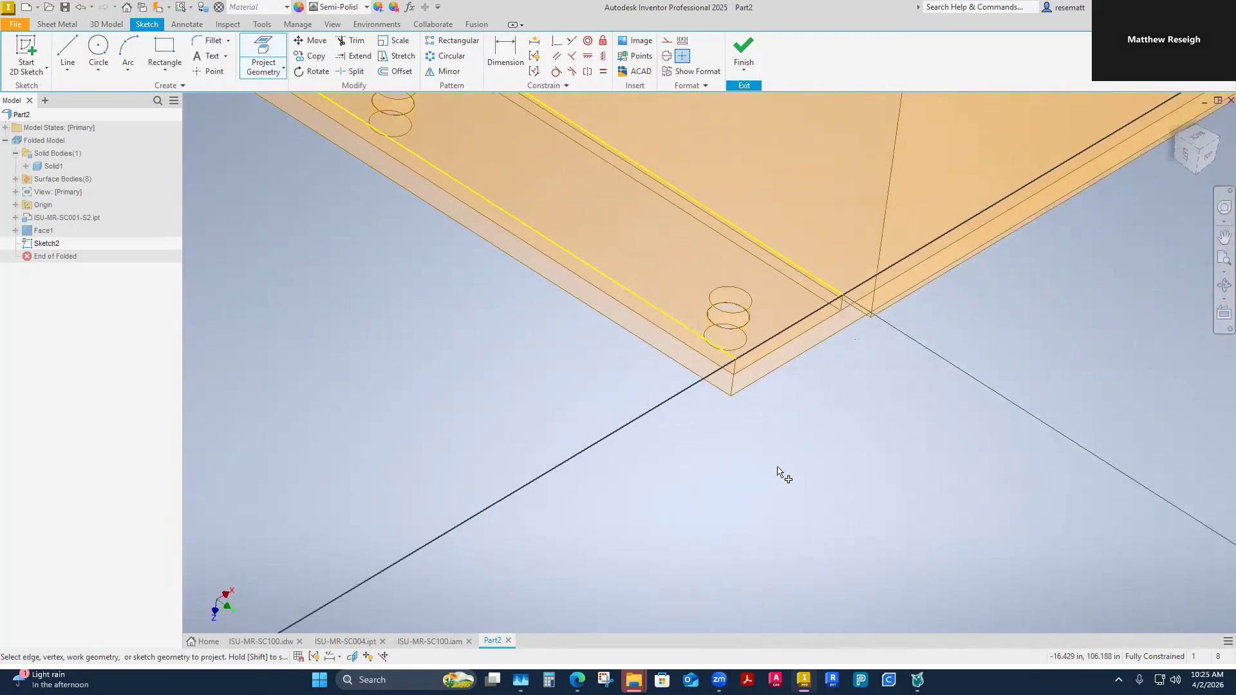
{"action": "scroll", "coordinate": [778, 472], "scroll_direction": "down", "scroll_amount": 4}
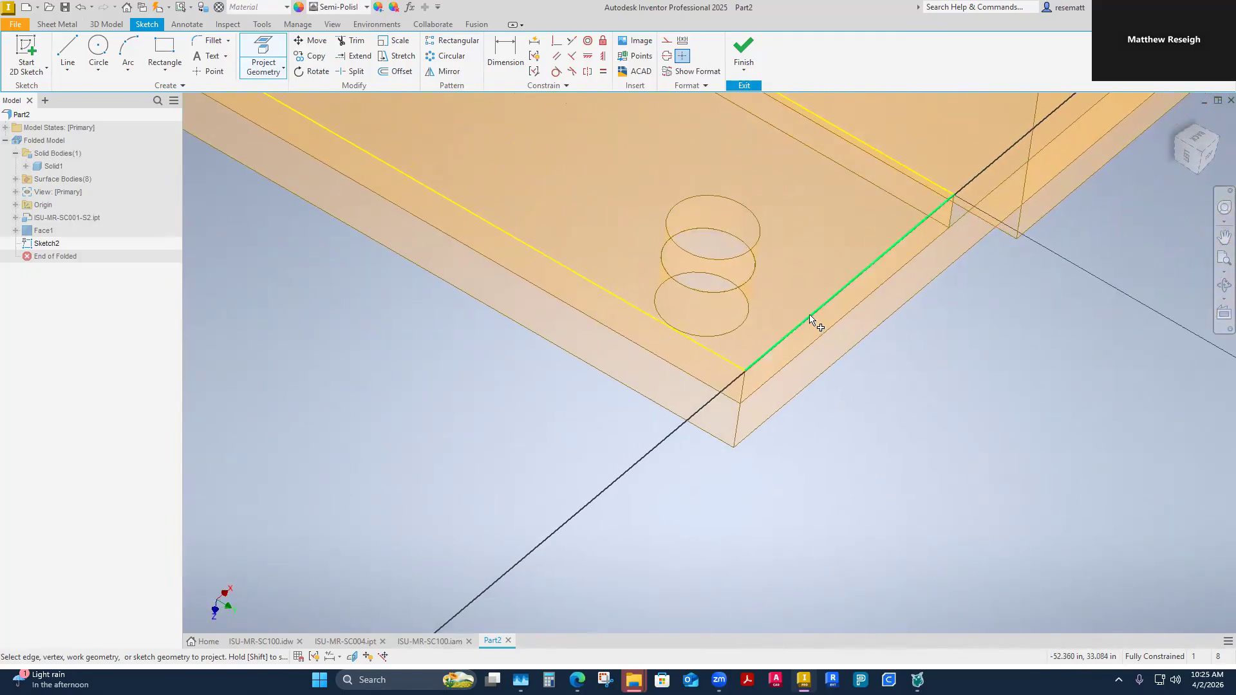
{"action": "scroll", "coordinate": [912, 530], "scroll_direction": "up", "scroll_amount": 5}
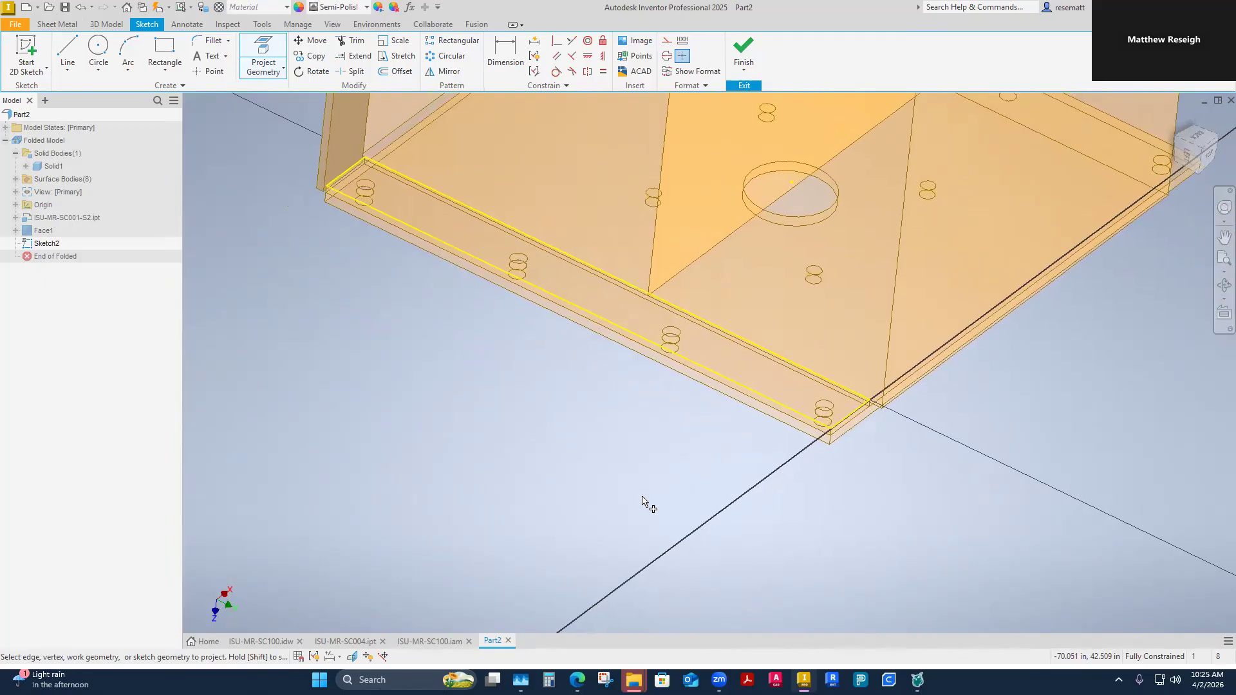
Step: Project the four bolt holes of the vertical side flange into the sketch
{"action": "middle_click_drag", "start_coordinate": [640, 495], "coordinate": [803, 549], "text": "shift"}
{"action": "scroll", "coordinate": [802, 549], "scroll_direction": "down", "scroll_amount": 5}
{"action": "scroll", "coordinate": [823, 415], "scroll_direction": "up", "scroll_amount": 4}
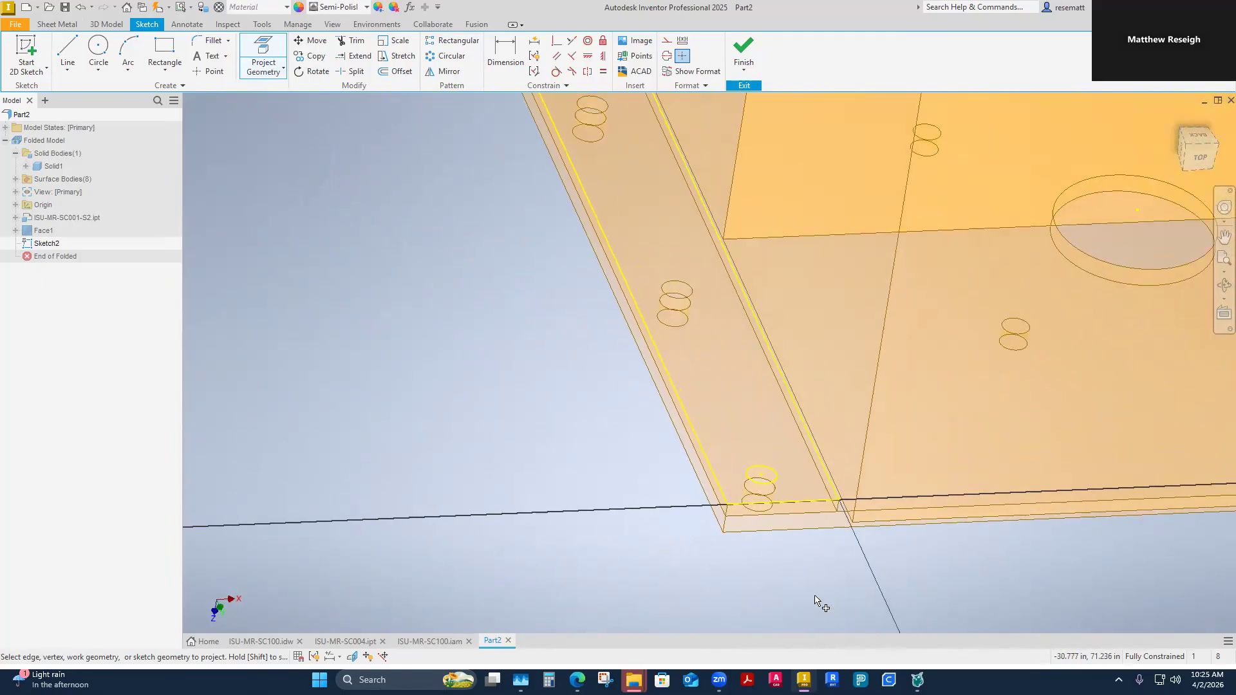
{"action": "scroll", "coordinate": [695, 368], "scroll_direction": "down", "scroll_amount": 3}
{"action": "scroll", "coordinate": [686, 381], "scroll_direction": "up", "scroll_amount": 4}
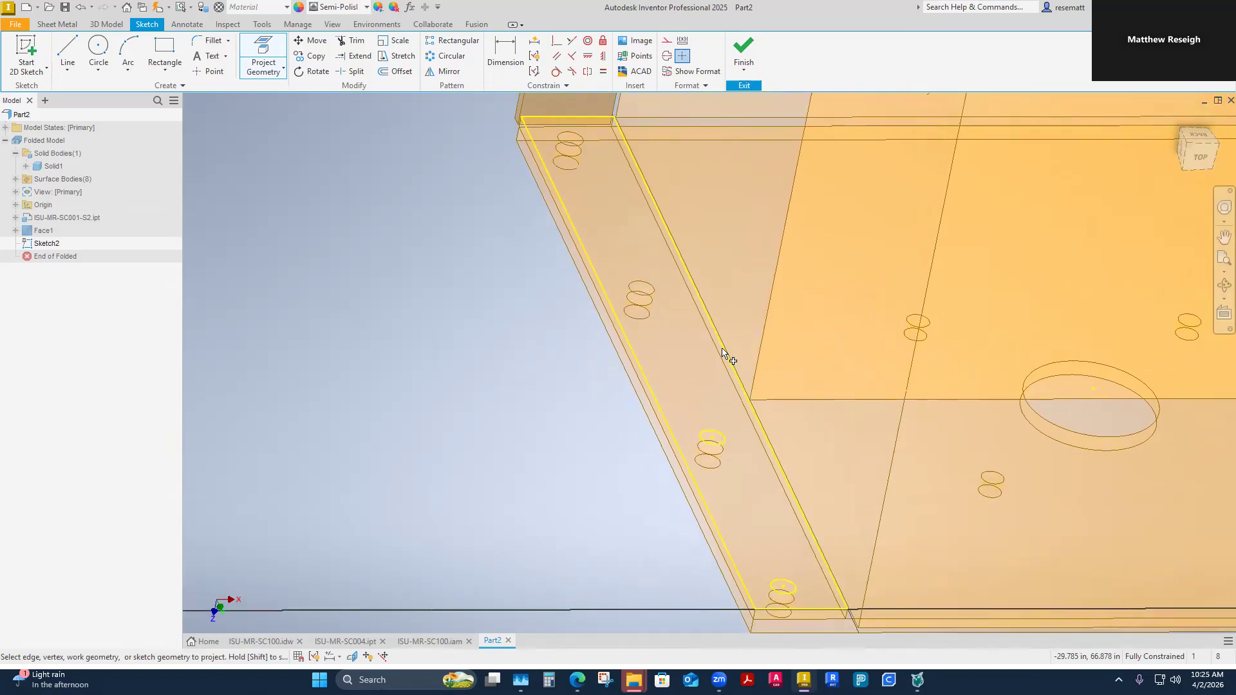
{"action": "scroll", "coordinate": [720, 403], "scroll_direction": "down", "scroll_amount": 4}
{"action": "scroll", "coordinate": [747, 425], "scroll_direction": "up", "scroll_amount": 3}
{"action": "scroll", "coordinate": [701, 370], "scroll_direction": "down", "scroll_amount": 4}
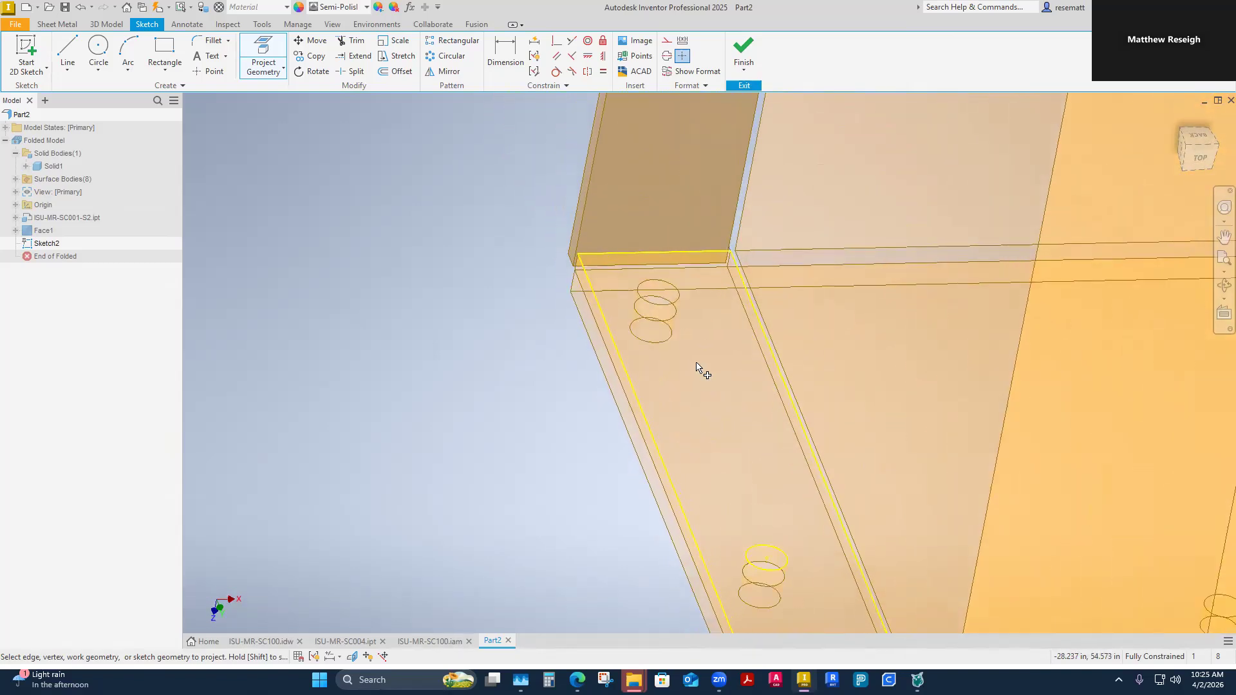
{"action": "scroll", "coordinate": [687, 444], "scroll_direction": "up", "scroll_amount": 4}
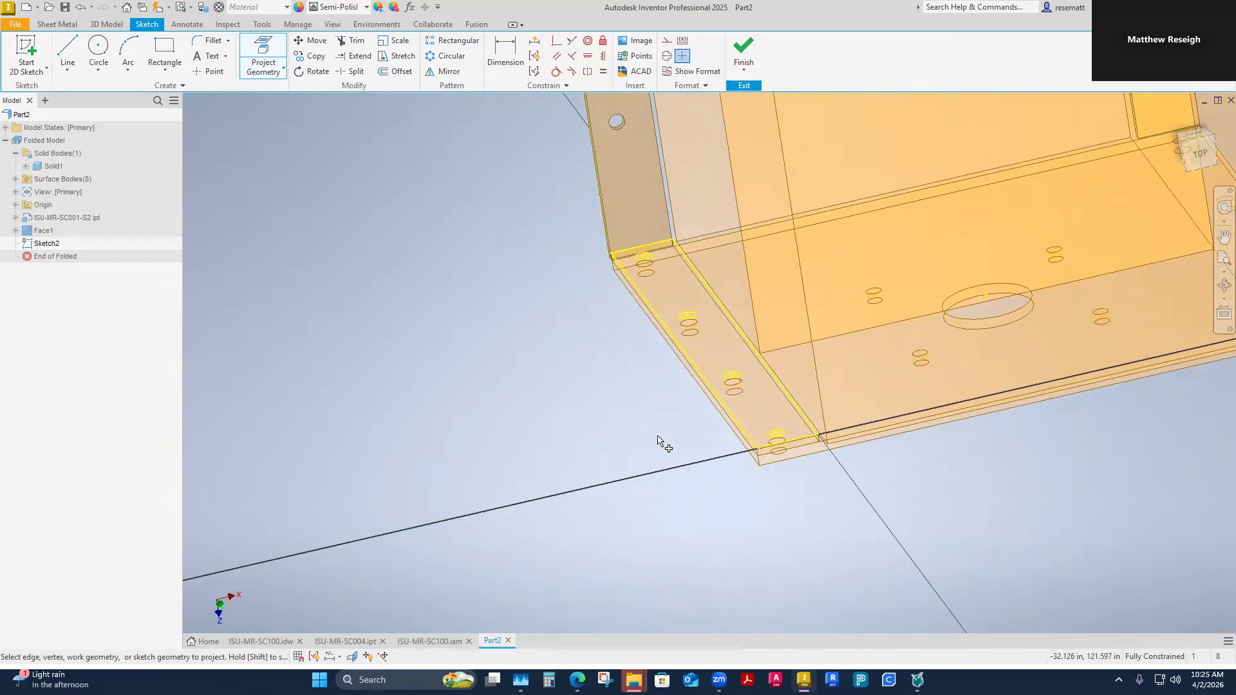
Step: Examine the projected side flange profile and how its lower end meets the outlet flange and end plate
{"action": "middle_click_drag", "start_coordinate": [661, 437], "coordinate": [662, 439], "text": "shift"}
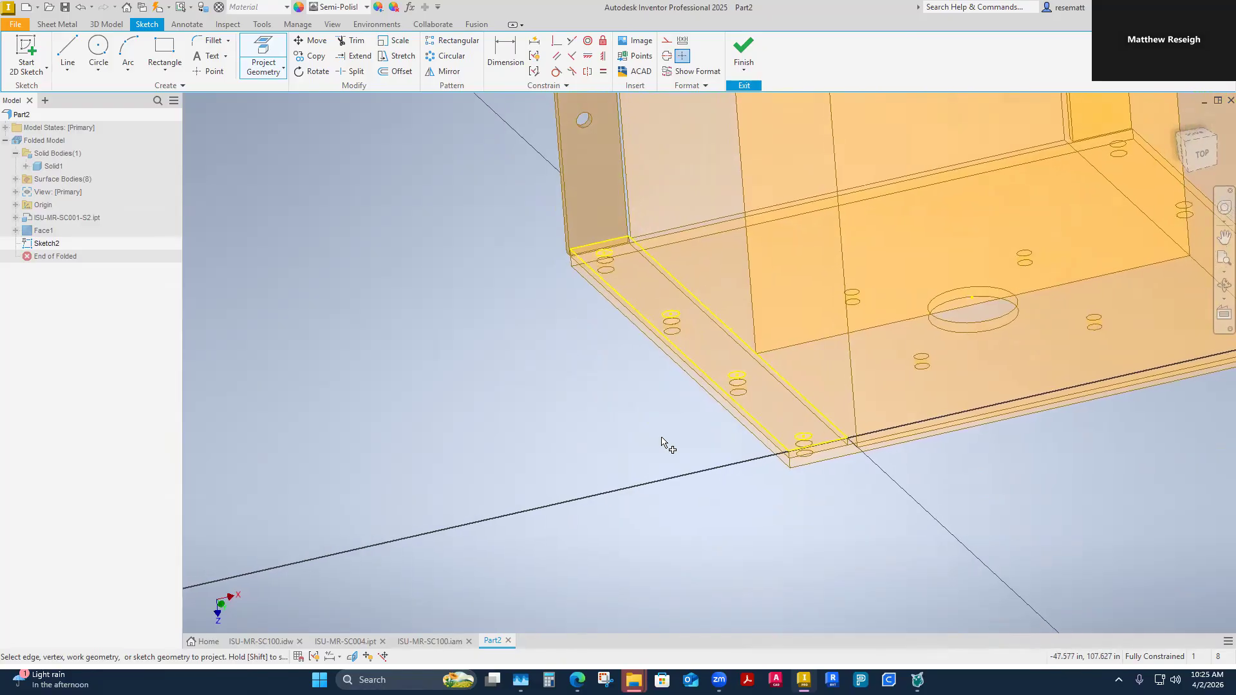
{"action": "middle_click_drag", "start_coordinate": [661, 438], "coordinate": [636, 441], "text": "shift"}
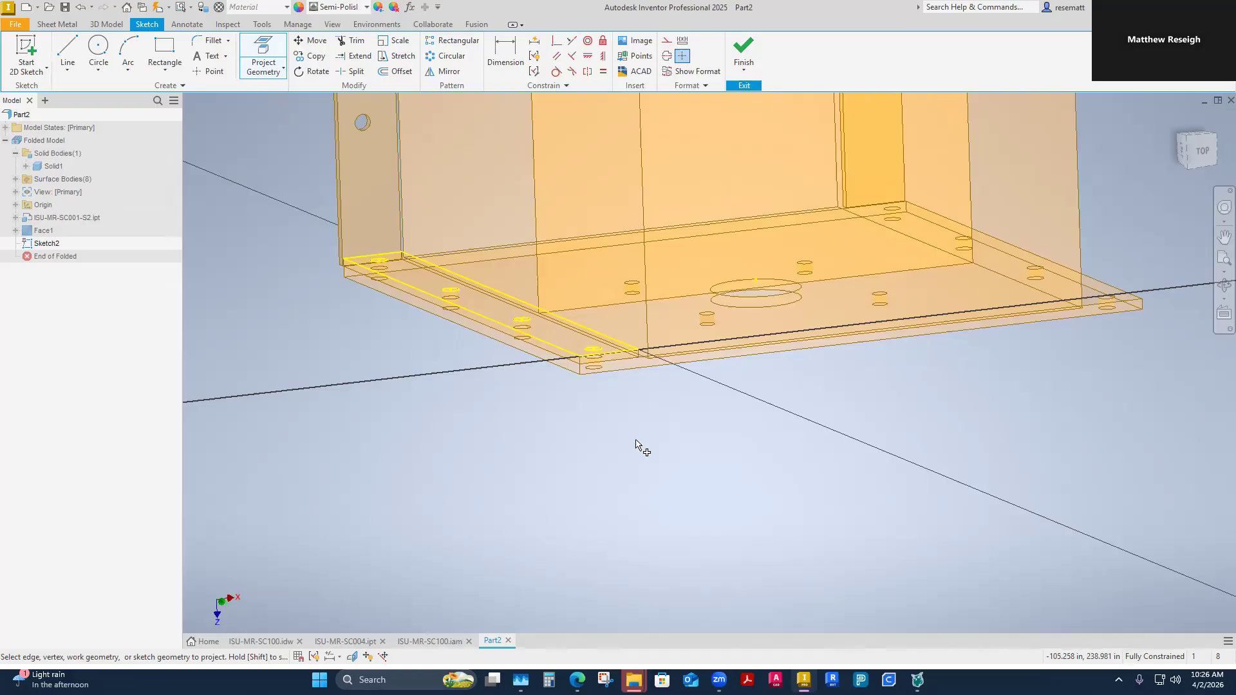
{"action": "scroll", "coordinate": [636, 444], "scroll_direction": "down", "scroll_amount": 1}
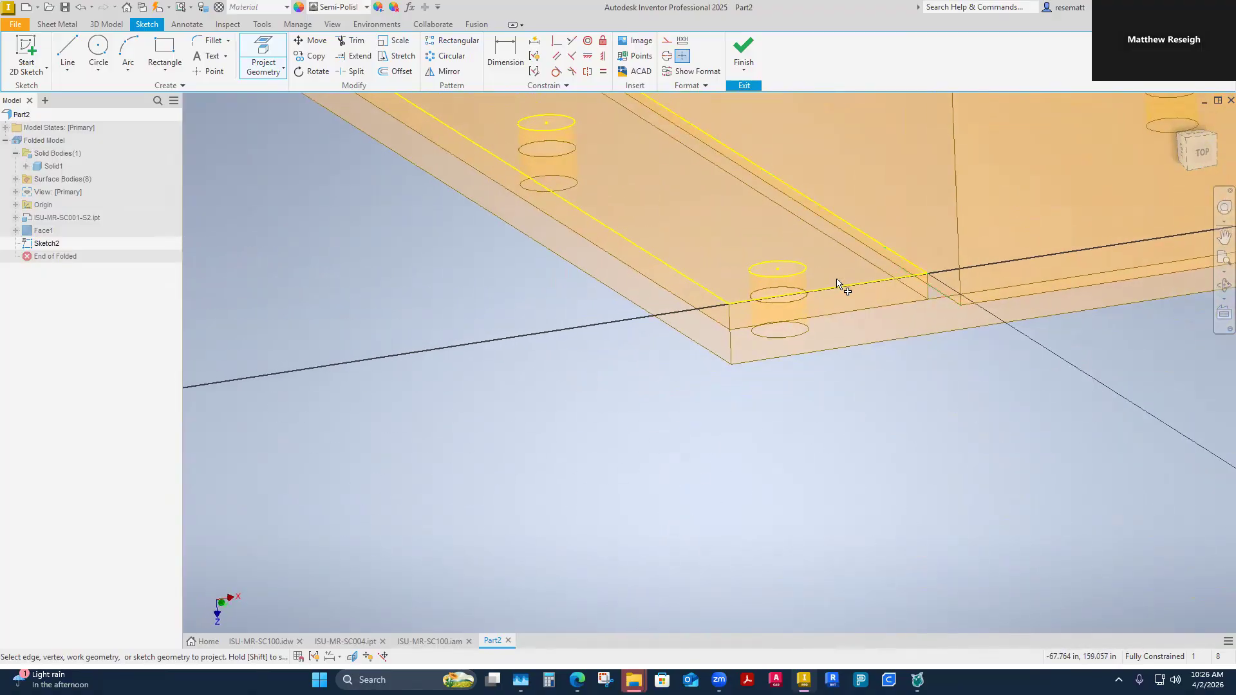
{"action": "left_click", "coordinate": [721, 300]}
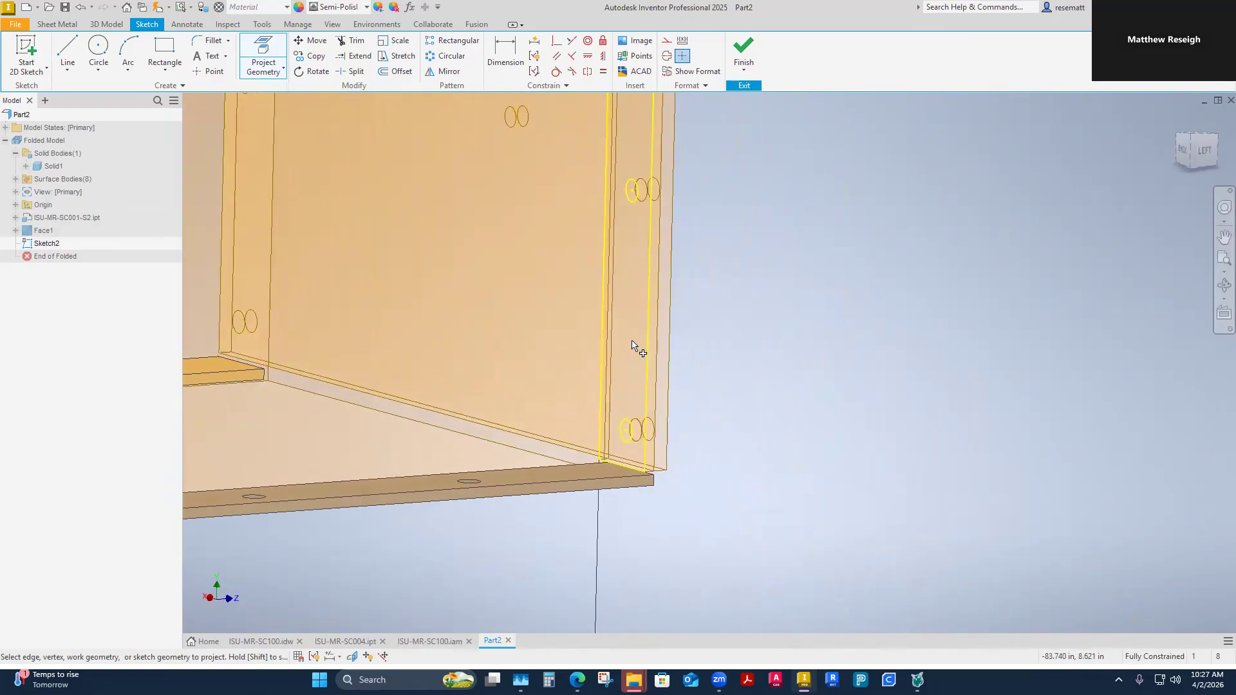
{"action": "middle_click_drag", "start_coordinate": [826, 399], "coordinate": [666, 309], "text": "shift"}
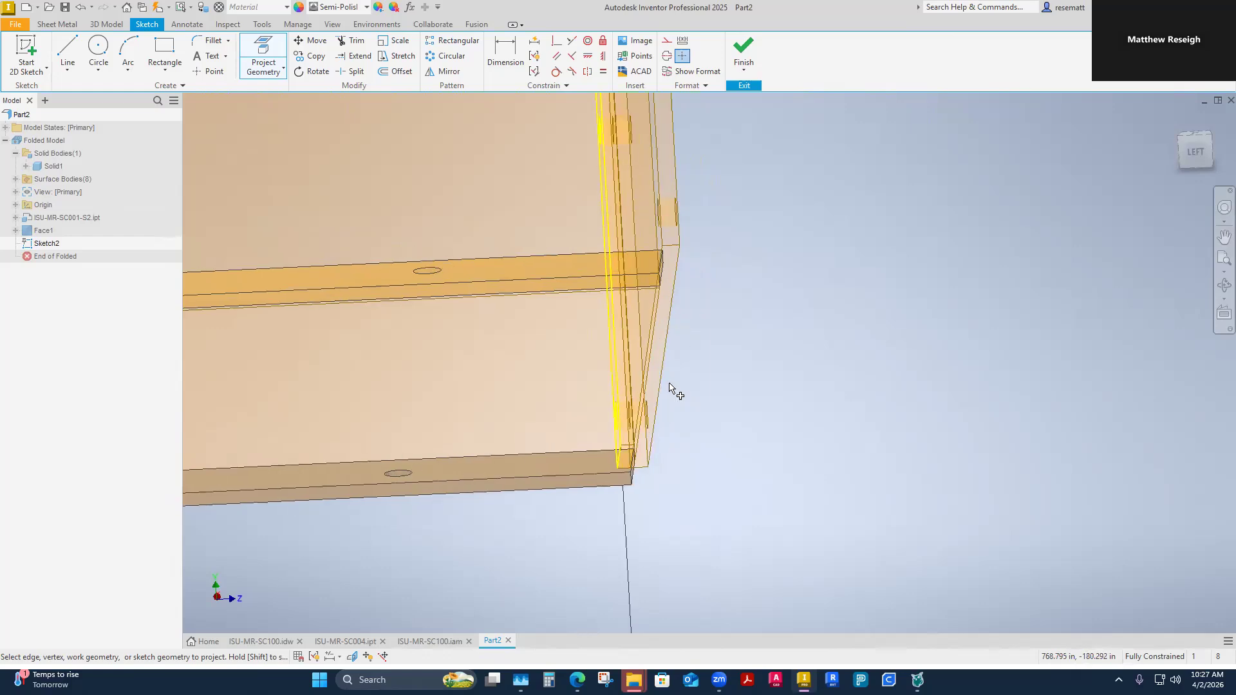
{"action": "middle_click_drag", "start_coordinate": [622, 361], "coordinate": [762, 397], "text": "shift"}
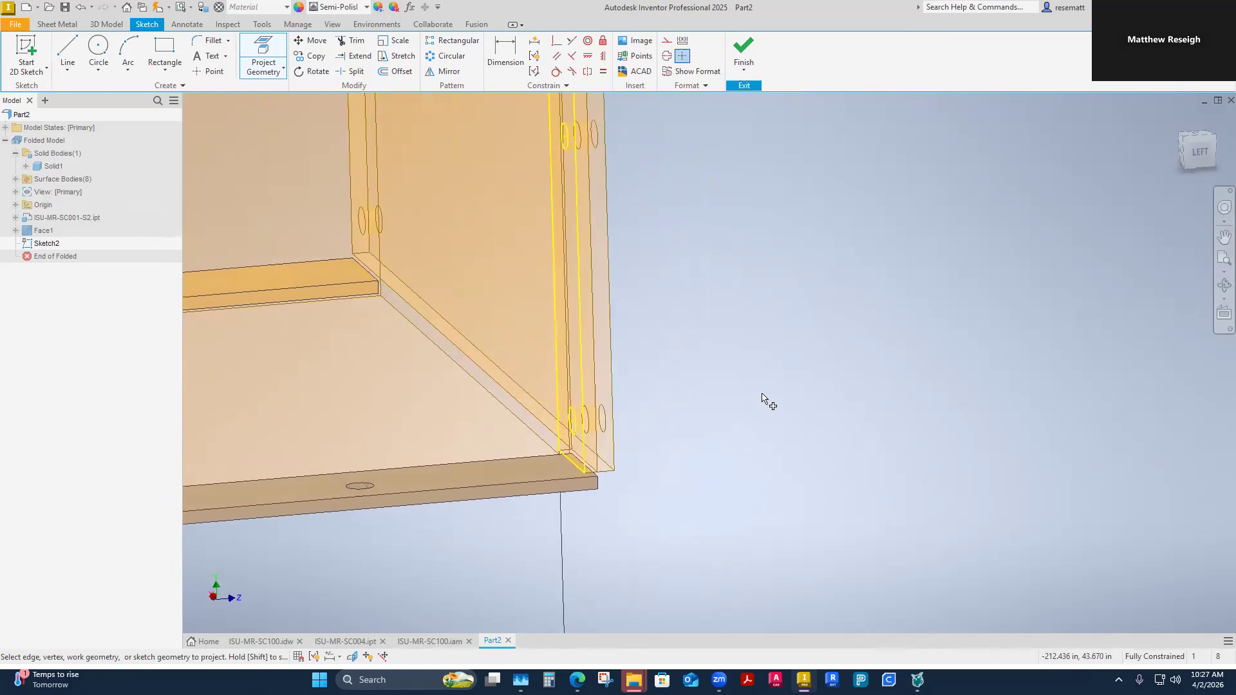
{"action": "middle_click_drag", "start_coordinate": [763, 398], "coordinate": [532, 398], "text": "shift"}
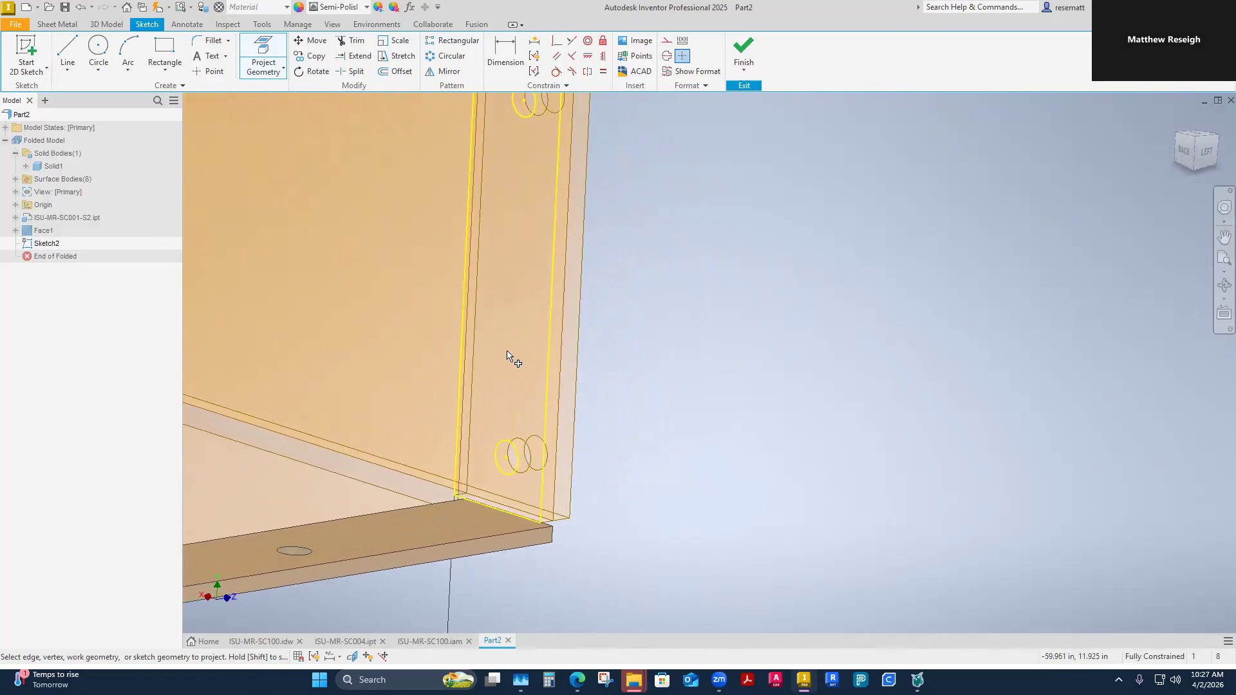
{"action": "middle_click_drag", "start_coordinate": [505, 352], "coordinate": [951, 479], "text": "shift"}
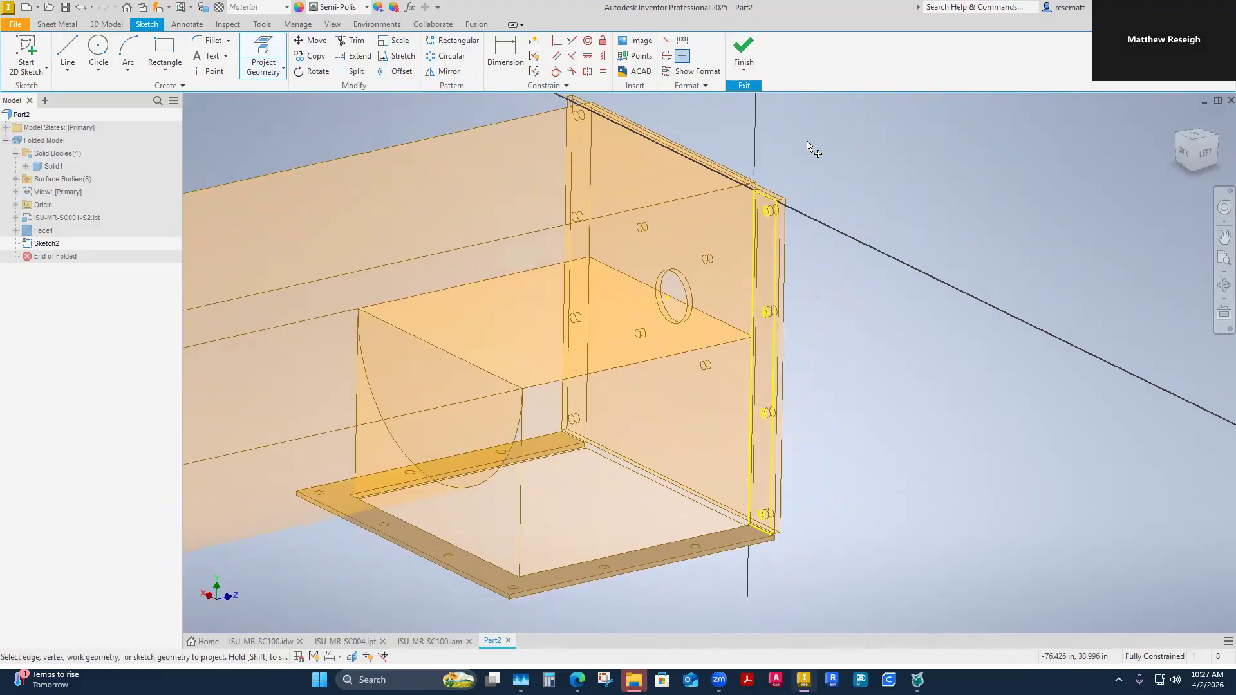
Step: Finish the sketch and create a sheet metal Face from the vertical side flange profile with the direction flipped
{"action": "left_click", "coordinate": [744, 48]}
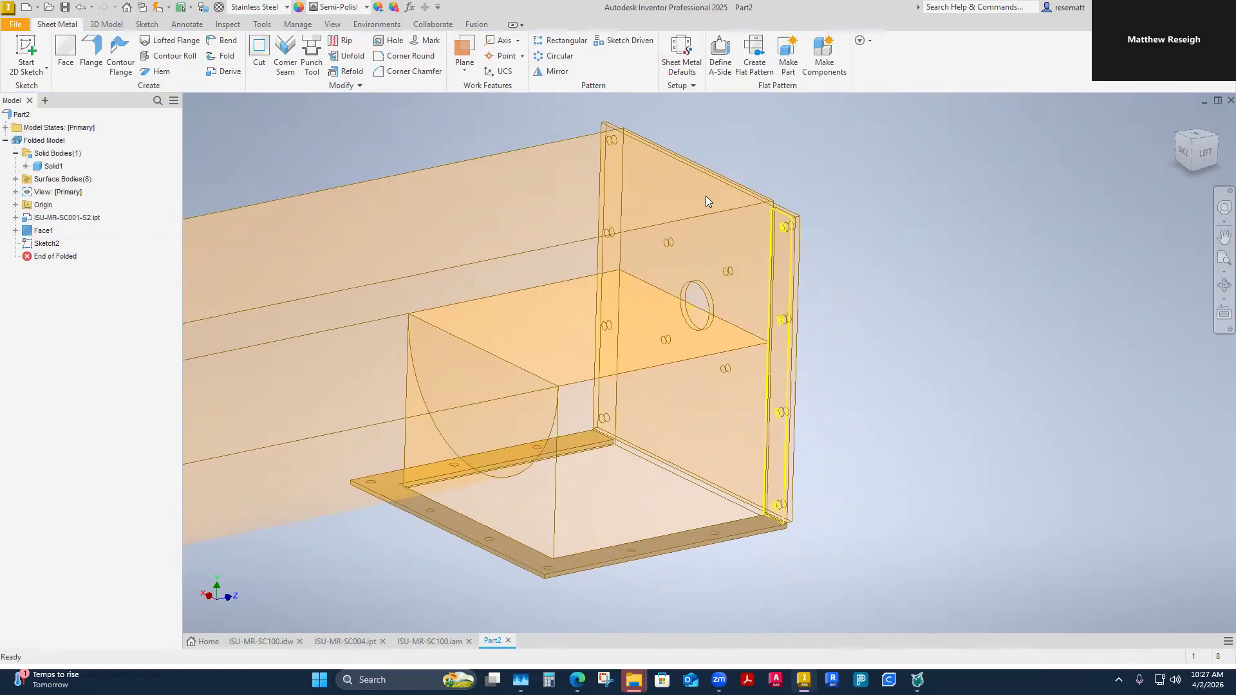
{"action": "left_click", "coordinate": [65, 52]}
{"action": "scroll", "coordinate": [695, 347], "scroll_direction": "up", "scroll_amount": 5}
{"action": "scroll", "coordinate": [695, 342], "scroll_direction": "down", "scroll_amount": 2}
{"action": "left_click", "coordinate": [721, 356]}
{"action": "scroll", "coordinate": [910, 436], "scroll_direction": "down", "scroll_amount": 3}
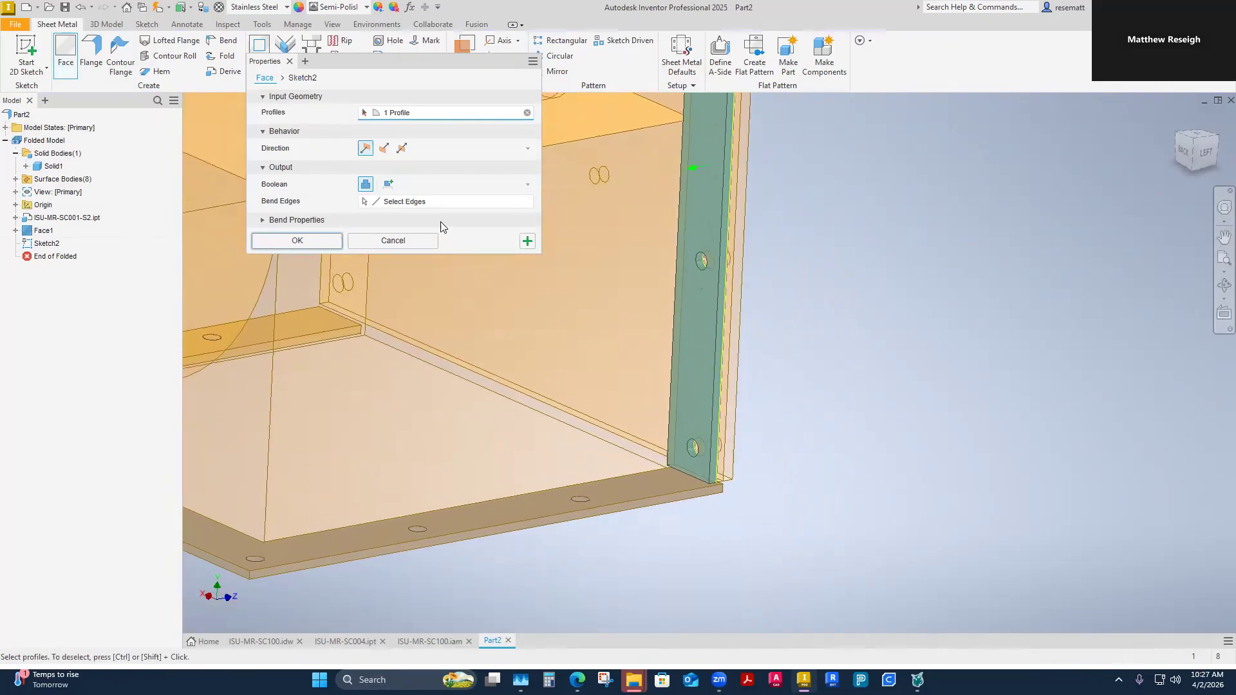
{"action": "middle_click_drag", "start_coordinate": [988, 406], "coordinate": [1009, 454], "text": "shift"}
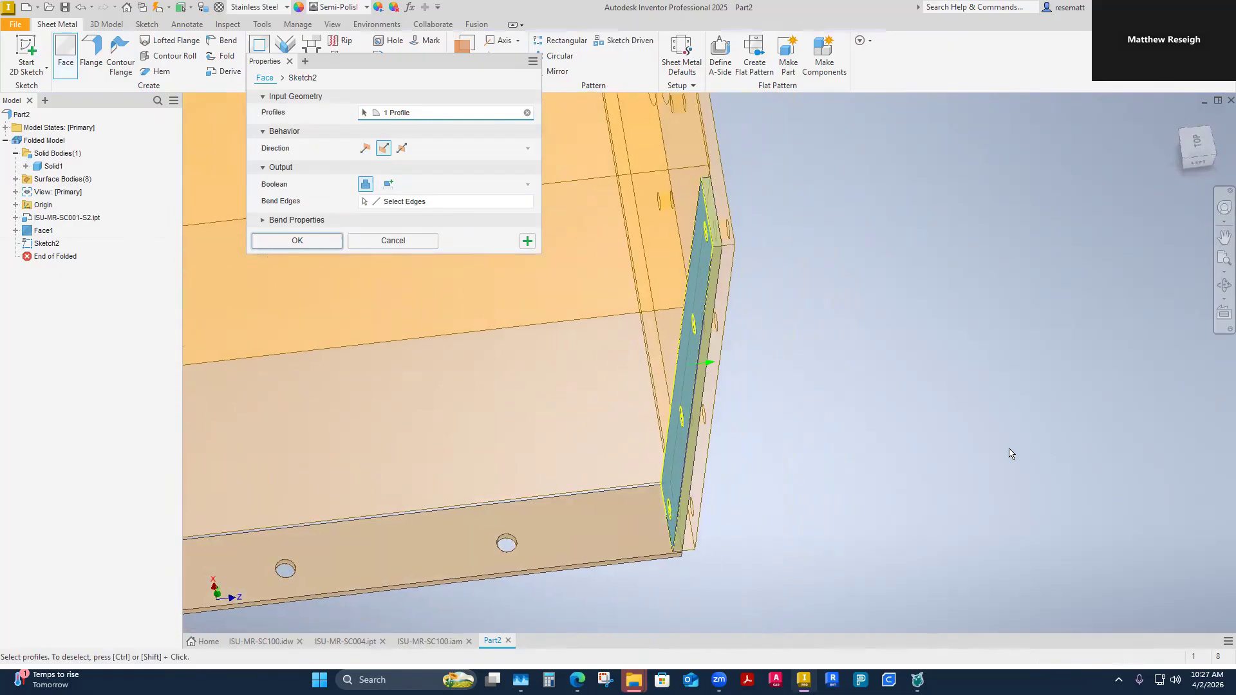
{"action": "left_click", "coordinate": [297, 241]}
Step: Edit the vertical side flange's Face feature so it outputs a new solid instead of joining the outlet flange
{"action": "middle_click_drag", "start_coordinate": [828, 395], "coordinate": [1086, 429], "text": "shift"}
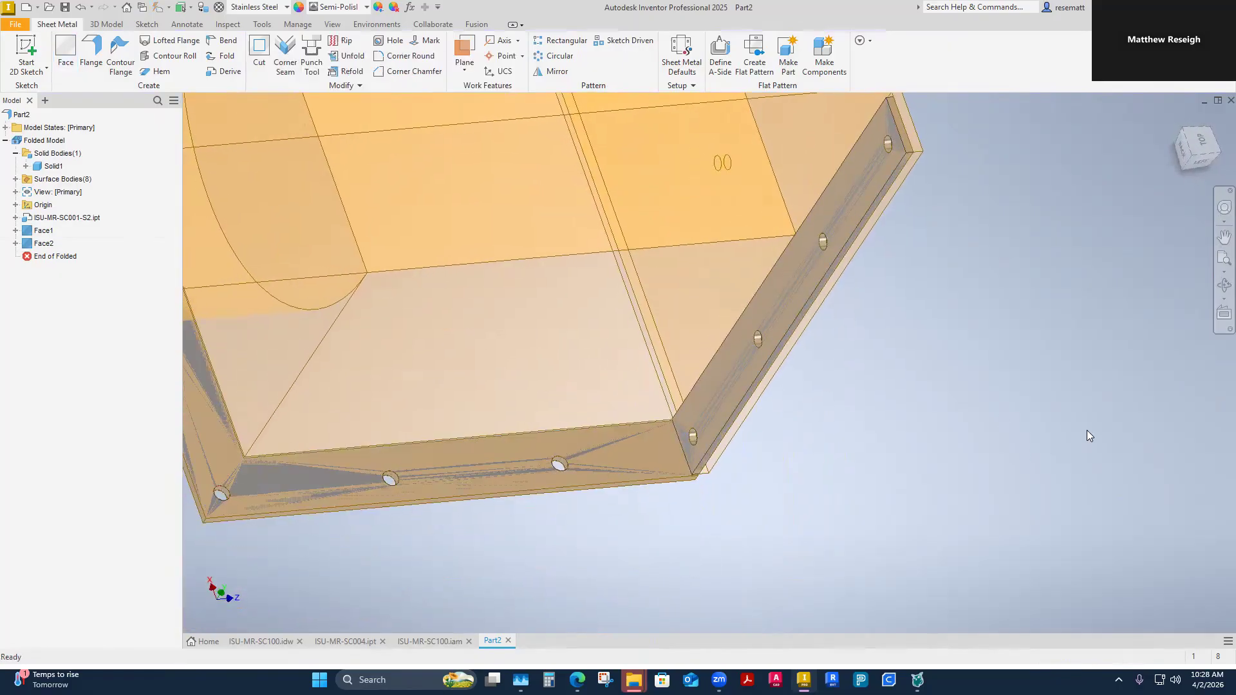
{"action": "right_click", "coordinate": [41, 246]}
{"action": "left_click", "coordinate": [77, 280]}
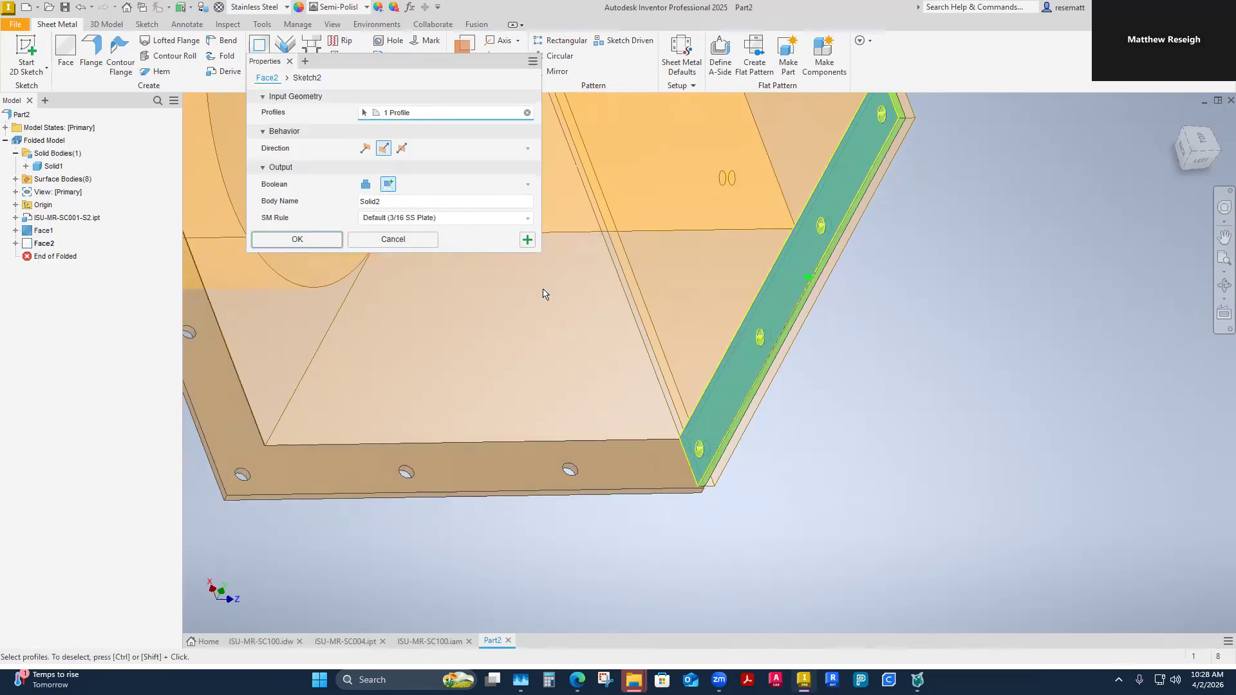
{"action": "left_click", "coordinate": [290, 246]}
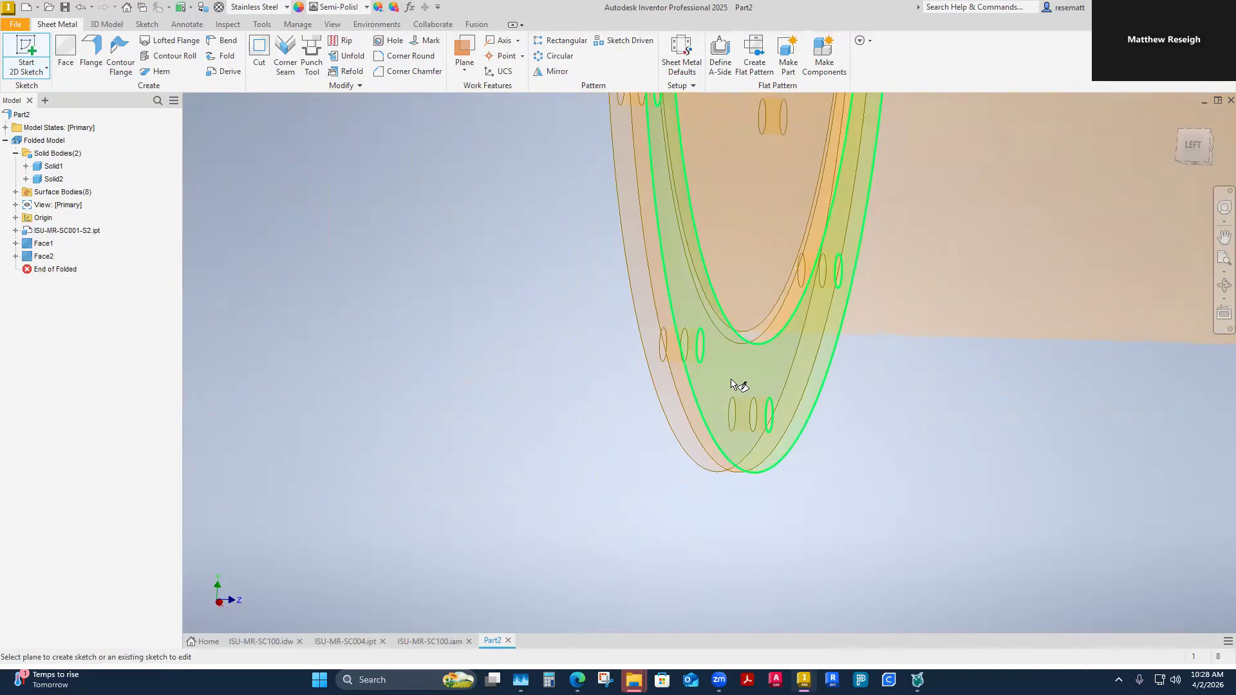
Step: Start a sketch on the U-shaped end flange face and project its straight and curved inner and outer edges
{"action": "left_click", "coordinate": [732, 385]}
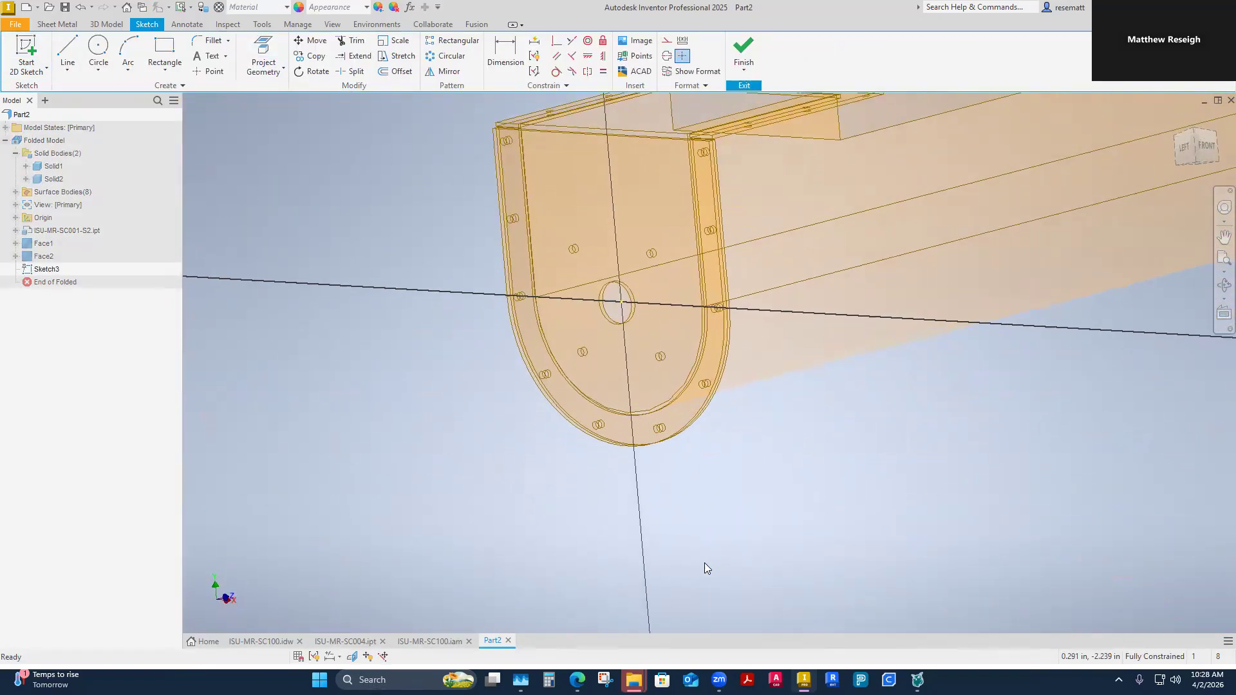
{"action": "scroll", "coordinate": [644, 568], "scroll_direction": "up", "scroll_amount": 3}
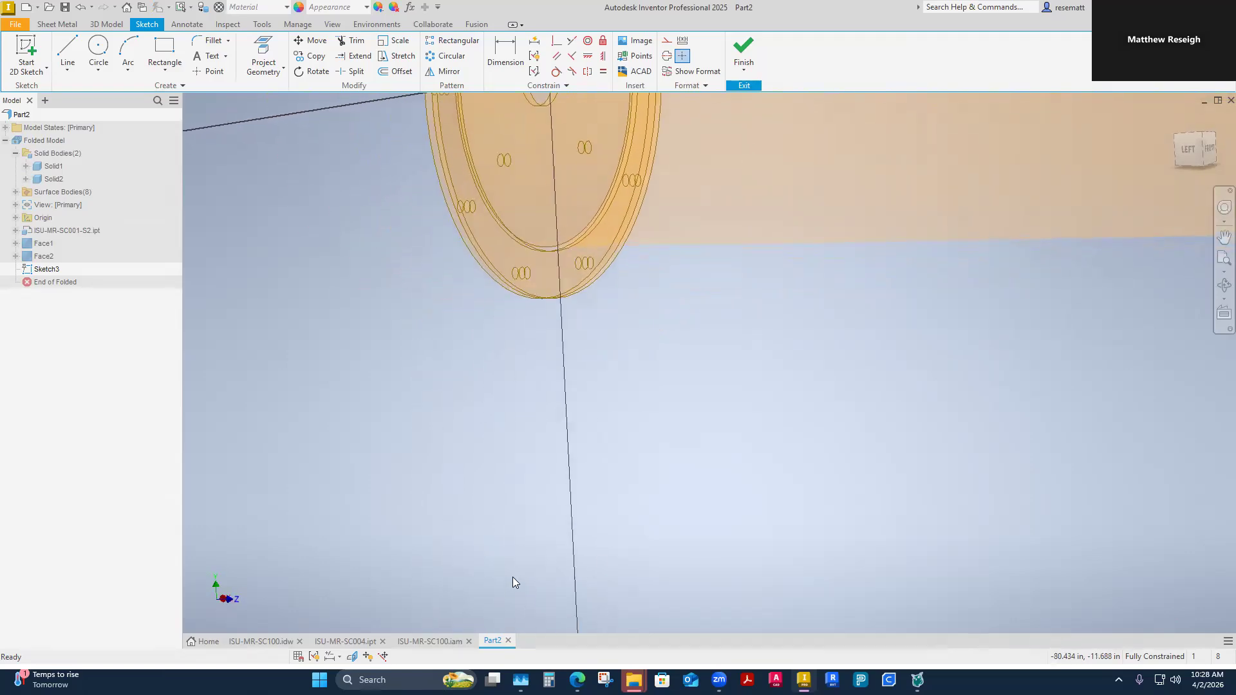
{"action": "scroll", "coordinate": [560, 290], "scroll_direction": "up", "scroll_amount": 2}
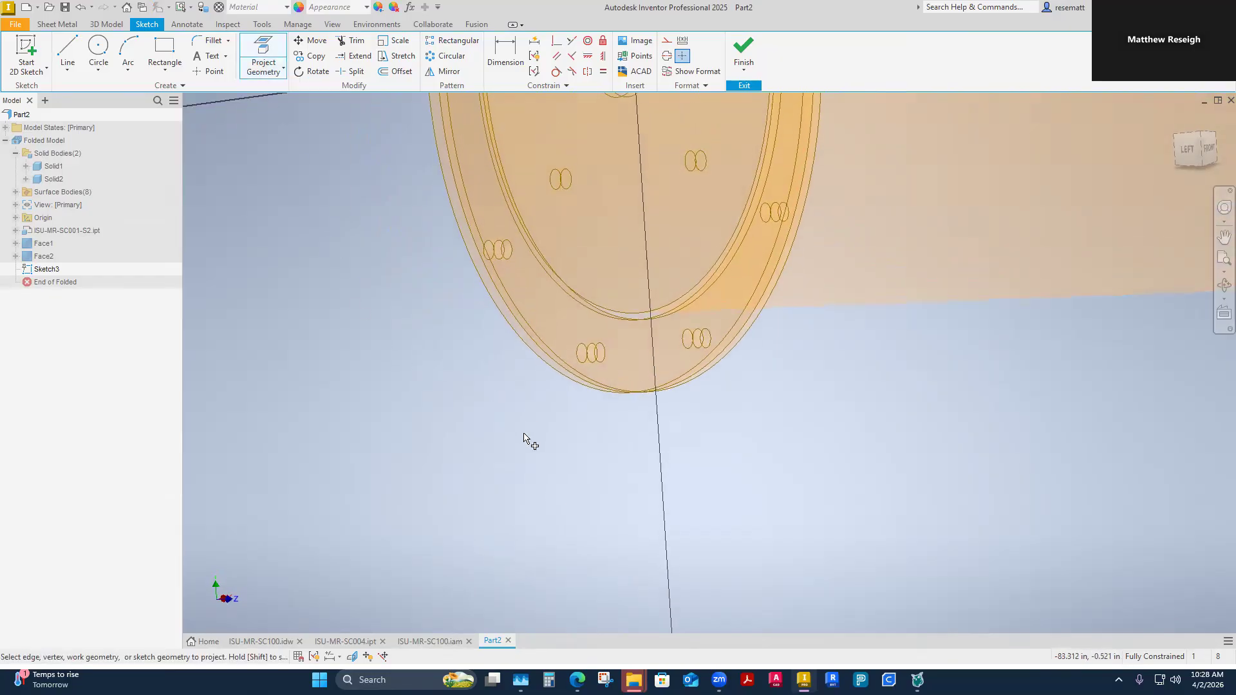
{"action": "scroll", "coordinate": [538, 473], "scroll_direction": "down", "scroll_amount": 3}
{"action": "scroll", "coordinate": [486, 354], "scroll_direction": "up", "scroll_amount": 4}
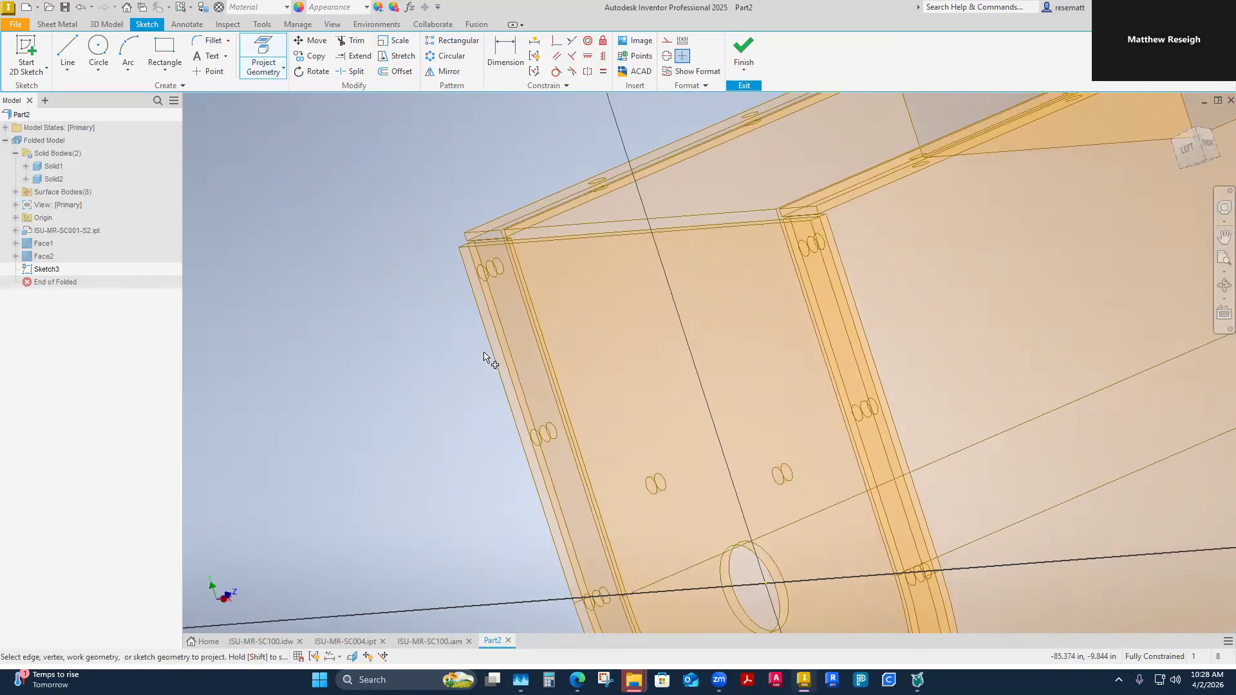
{"action": "middle_click_drag", "start_coordinate": [504, 365], "coordinate": [736, 284], "text": "shift"}
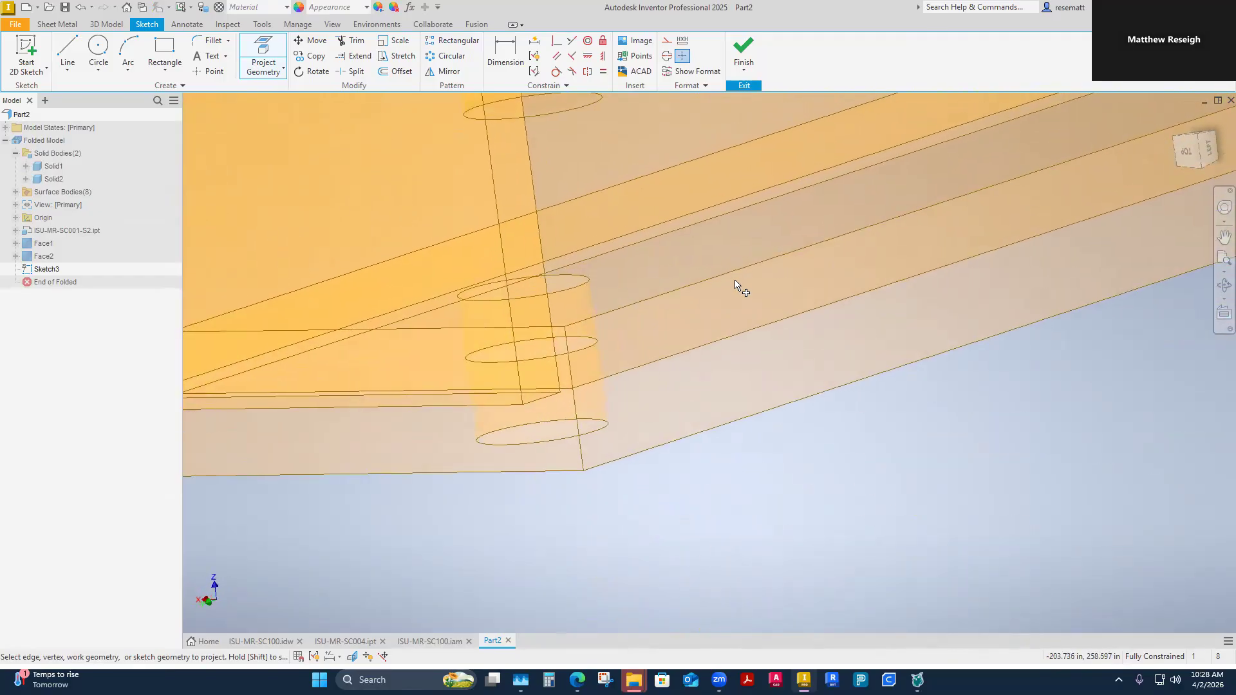
{"action": "middle_click_drag", "start_coordinate": [772, 335], "coordinate": [799, 436], "text": "shift"}
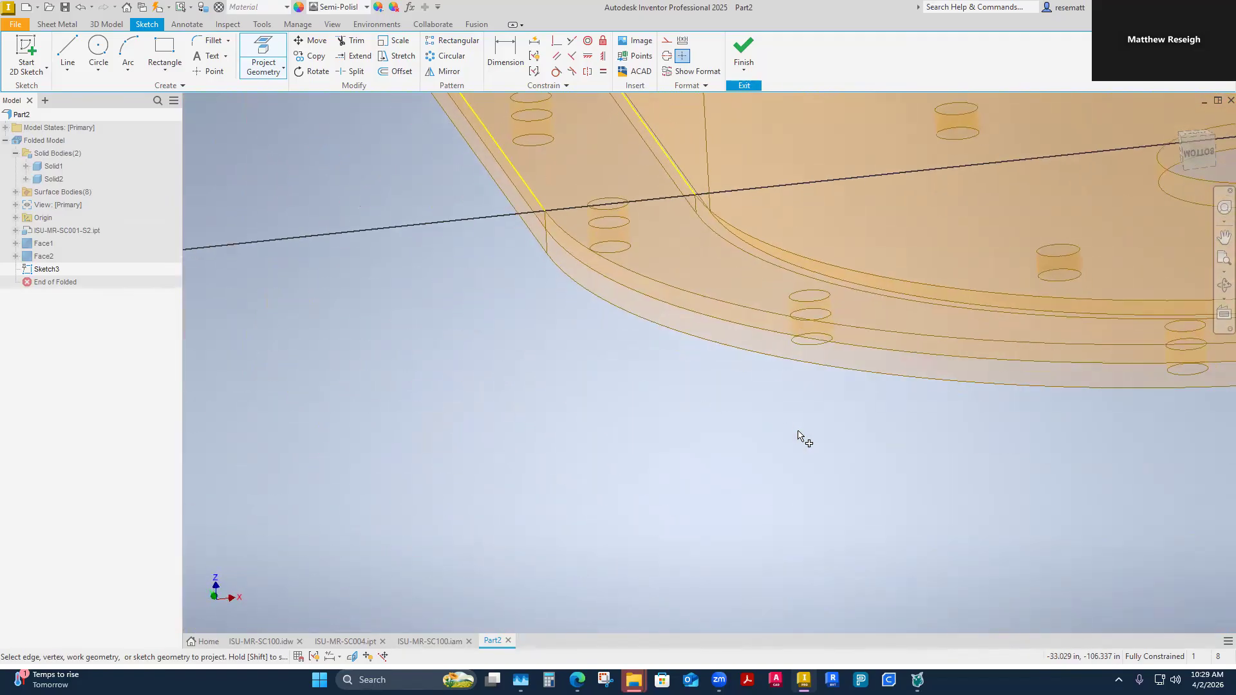
{"action": "middle_click_drag", "start_coordinate": [752, 384], "coordinate": [721, 274], "text": "shift"}
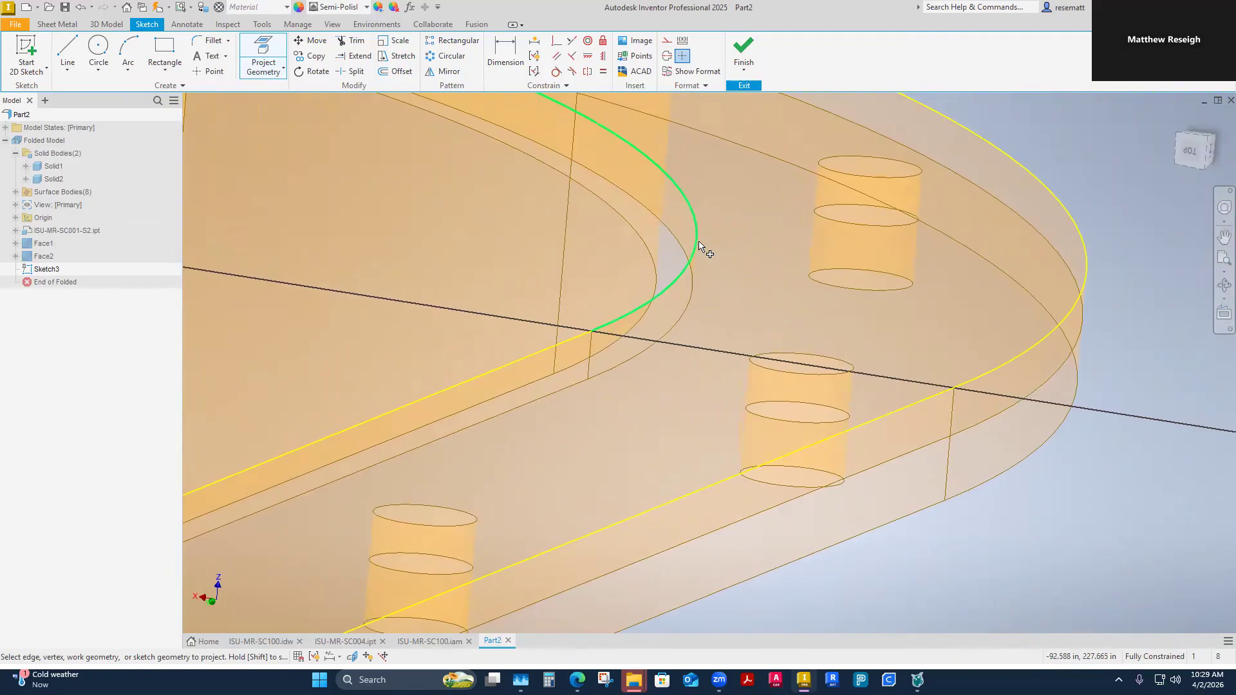
{"action": "middle_click_drag", "start_coordinate": [953, 404], "coordinate": [999, 434], "text": "shift"}
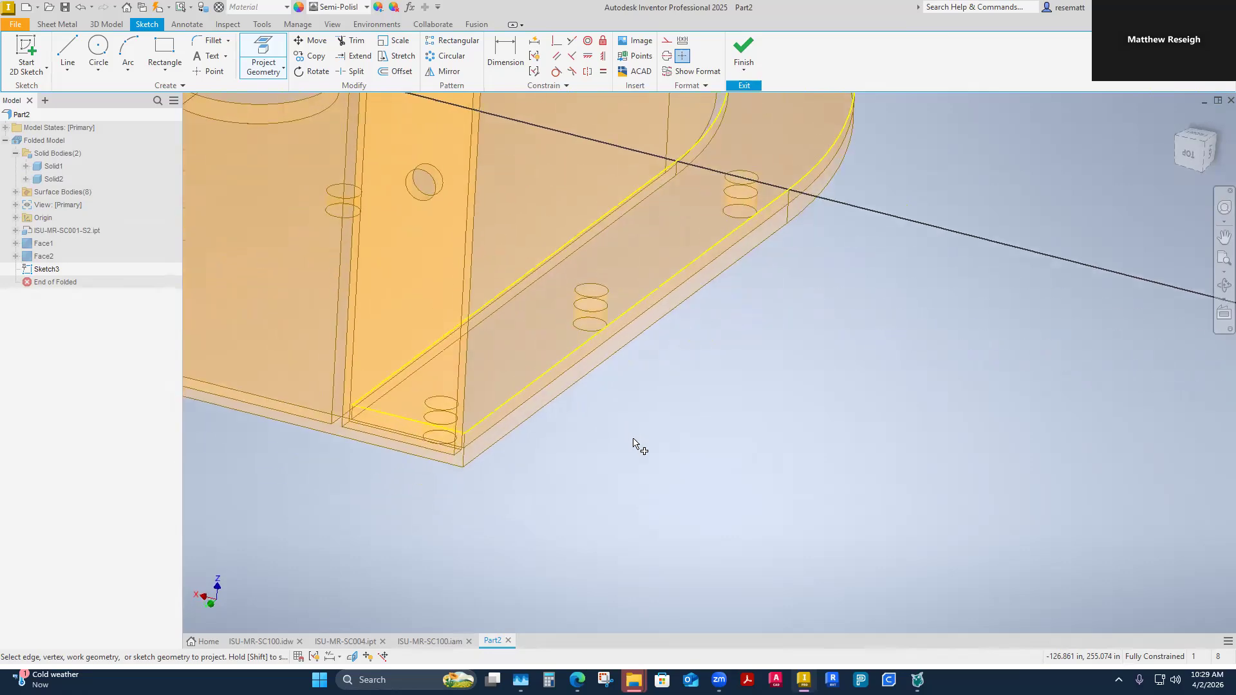
Step: Project the bolt holes around the U-shaped end flange and its remaining straight edges into the sketch
{"action": "left_click", "coordinate": [499, 325]}
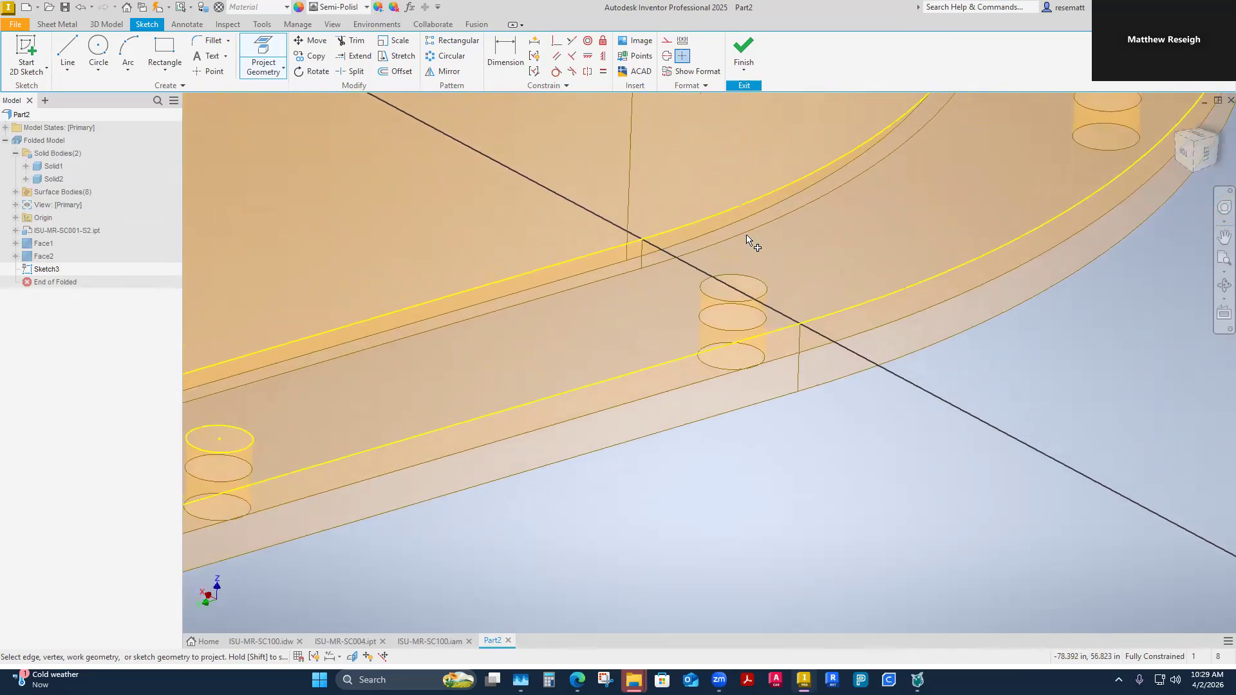
{"action": "left_click", "coordinate": [747, 280]}
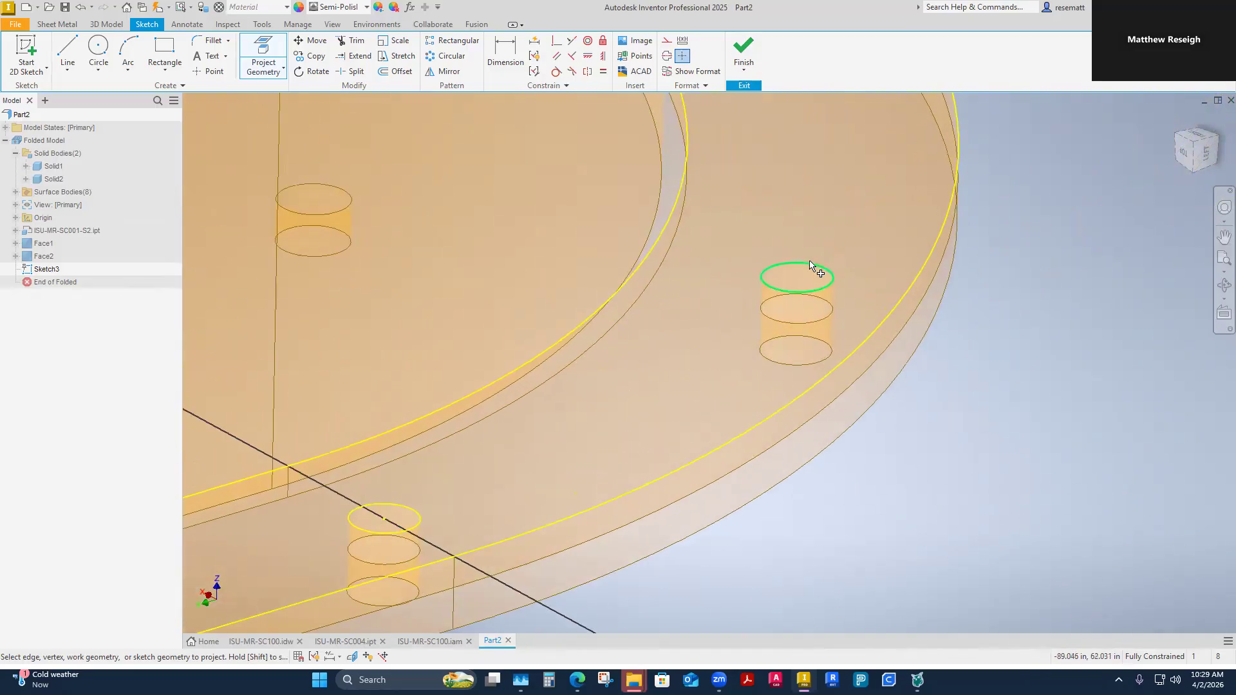
{"action": "left_click", "coordinate": [811, 263]}
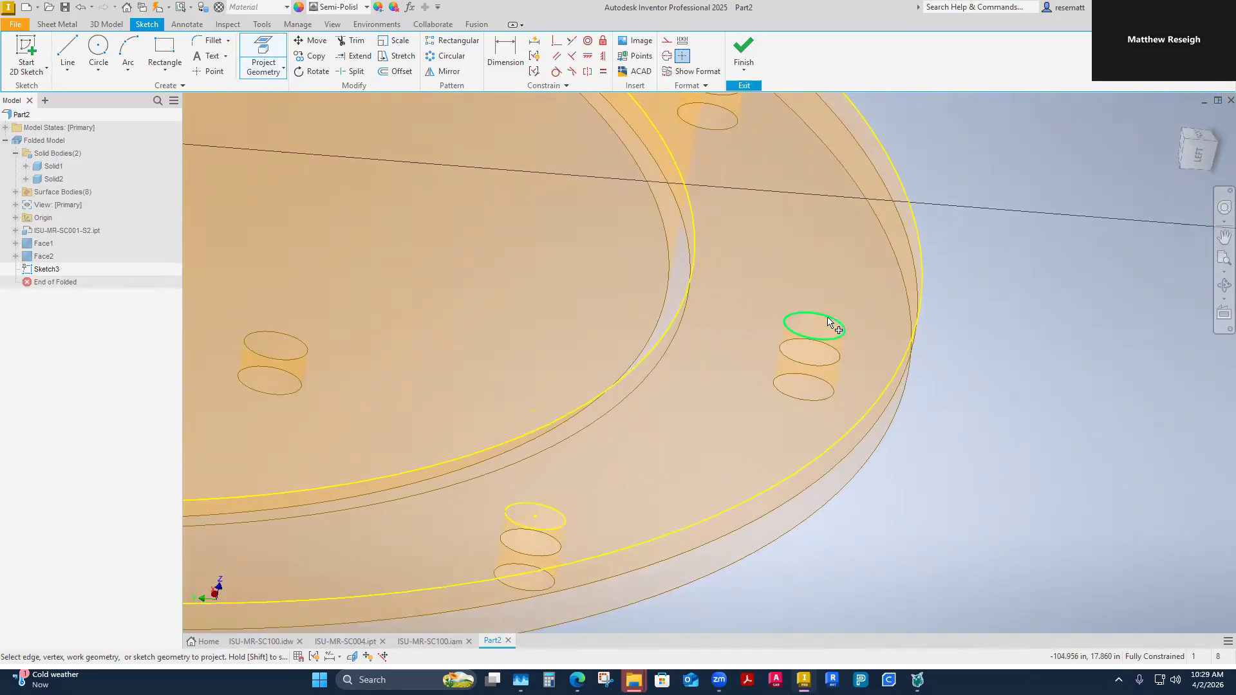
{"action": "left_click", "coordinate": [828, 321]}
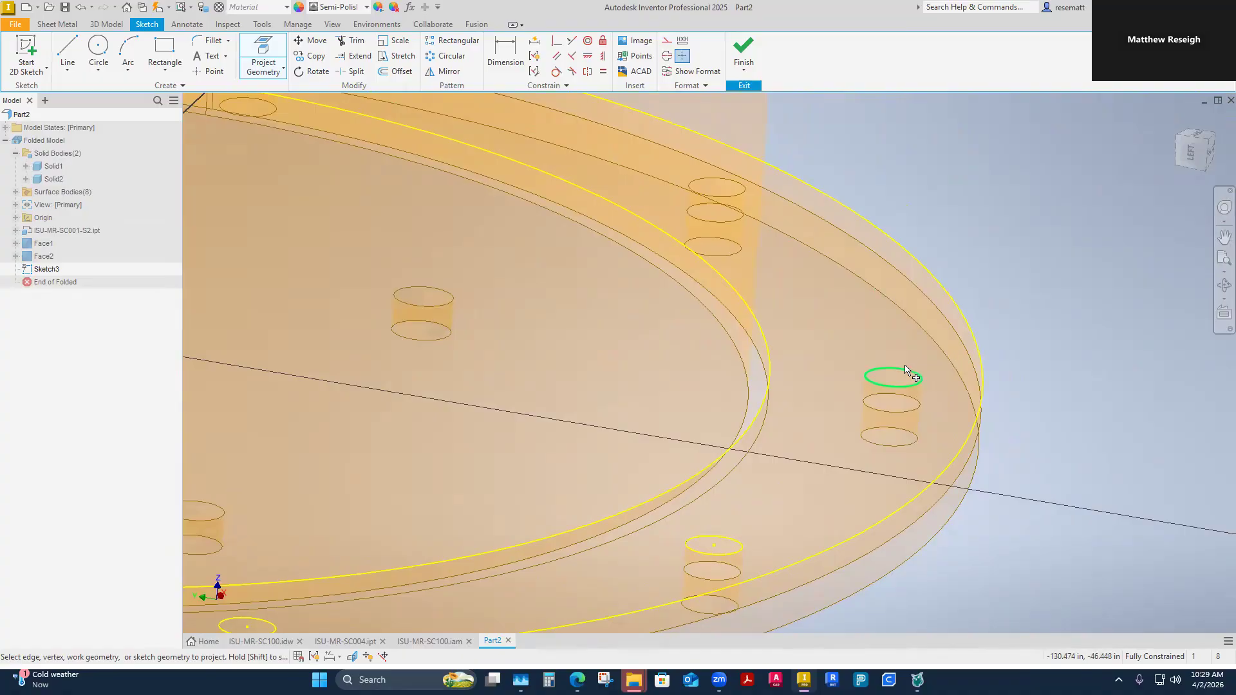
{"action": "left_click", "coordinate": [904, 367]}
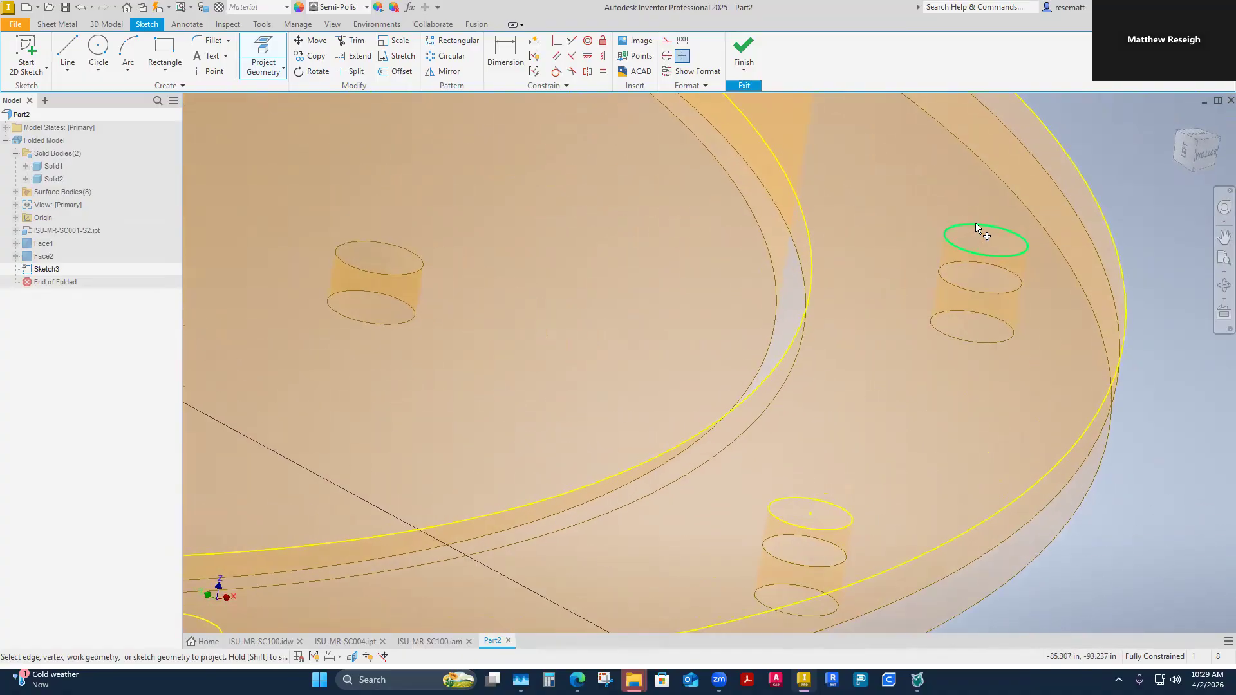
{"action": "left_click", "coordinate": [976, 229]}
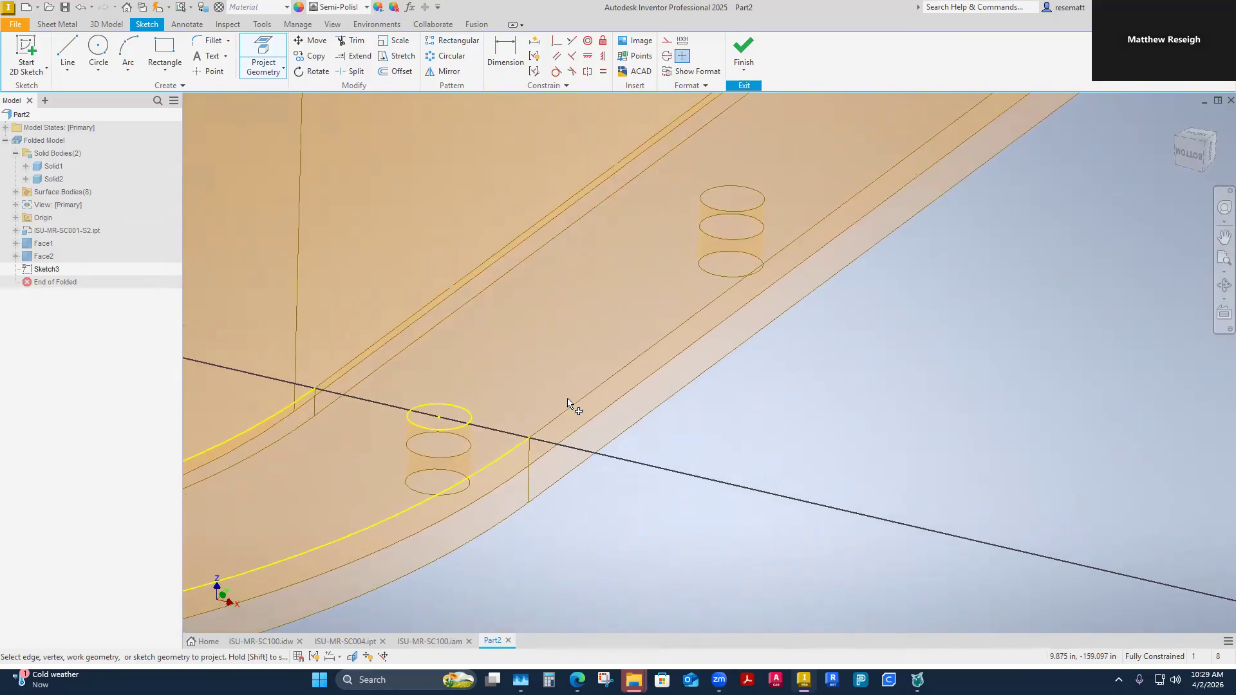
{"action": "left_click", "coordinate": [569, 408]}
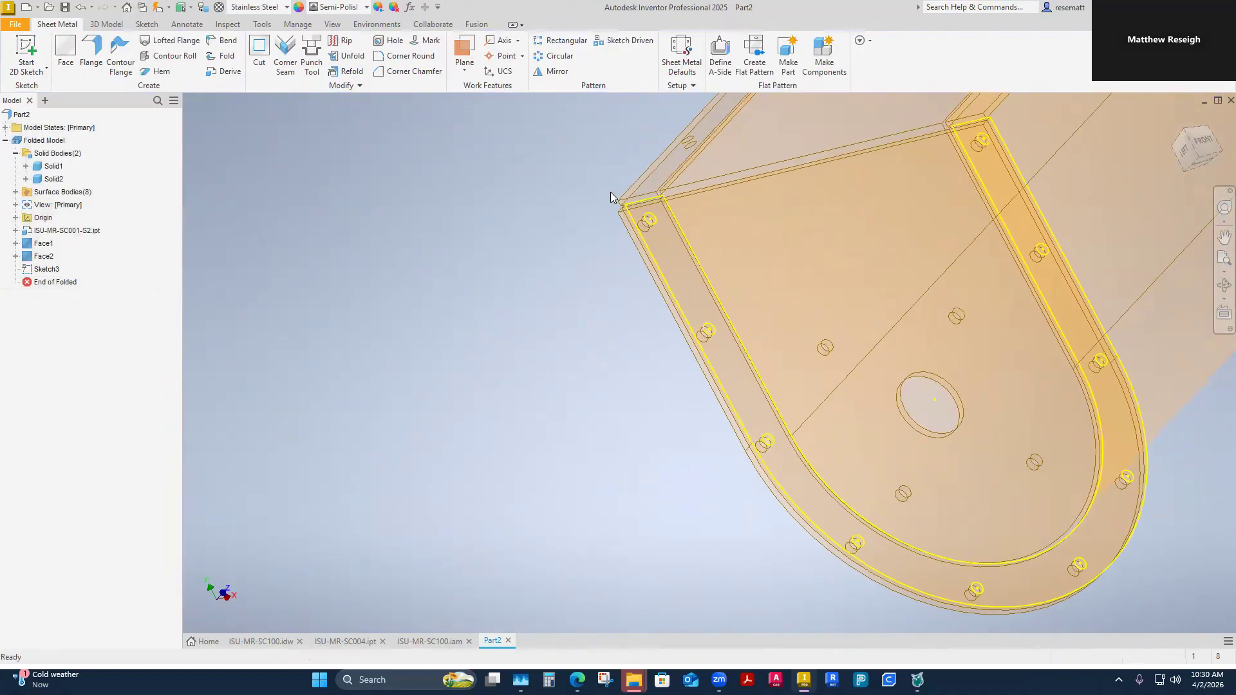
Step: Create a sheet metal Face from the U-shaped flange profile as a new solid with the direction flipped
{"action": "left_click", "coordinate": [64, 57]}
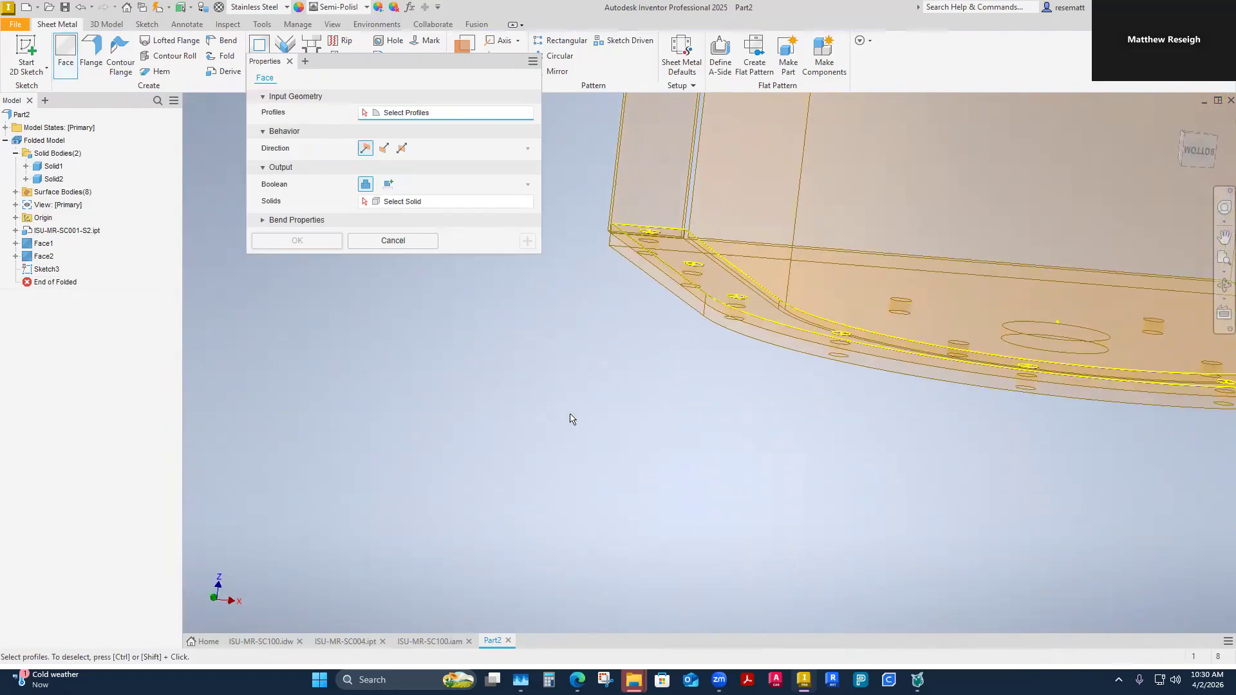
{"action": "left_click", "coordinate": [708, 312]}
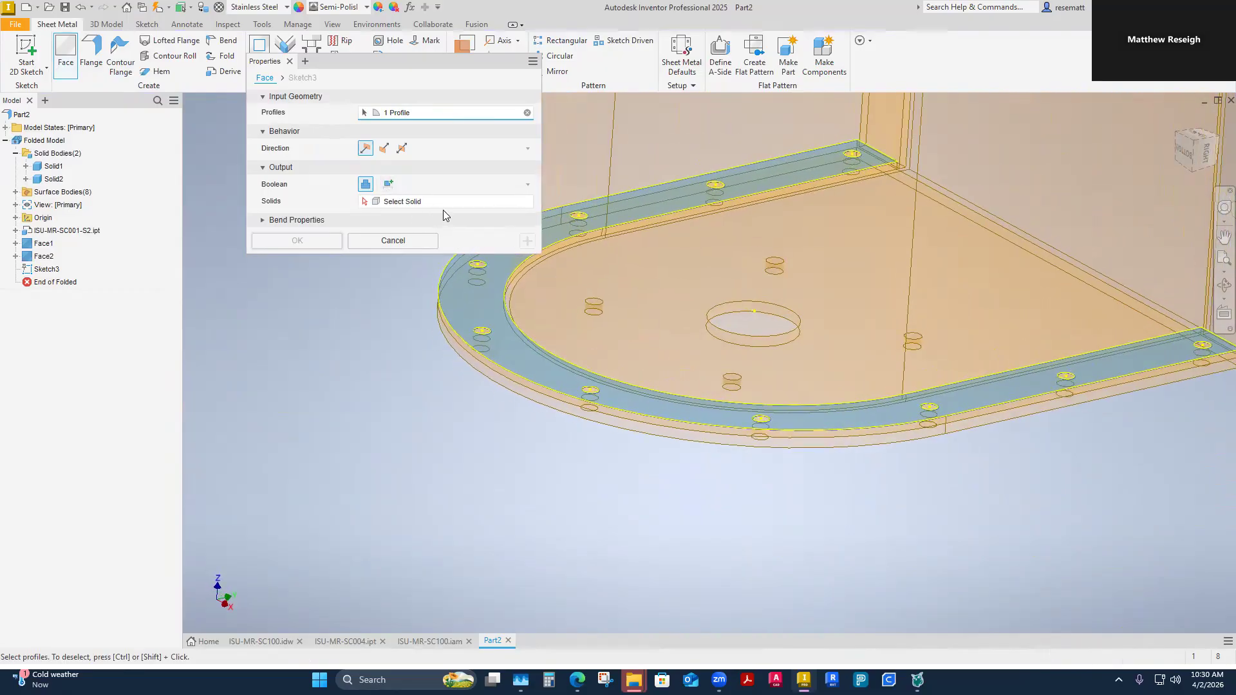
{"action": "left_click", "coordinate": [388, 184]}
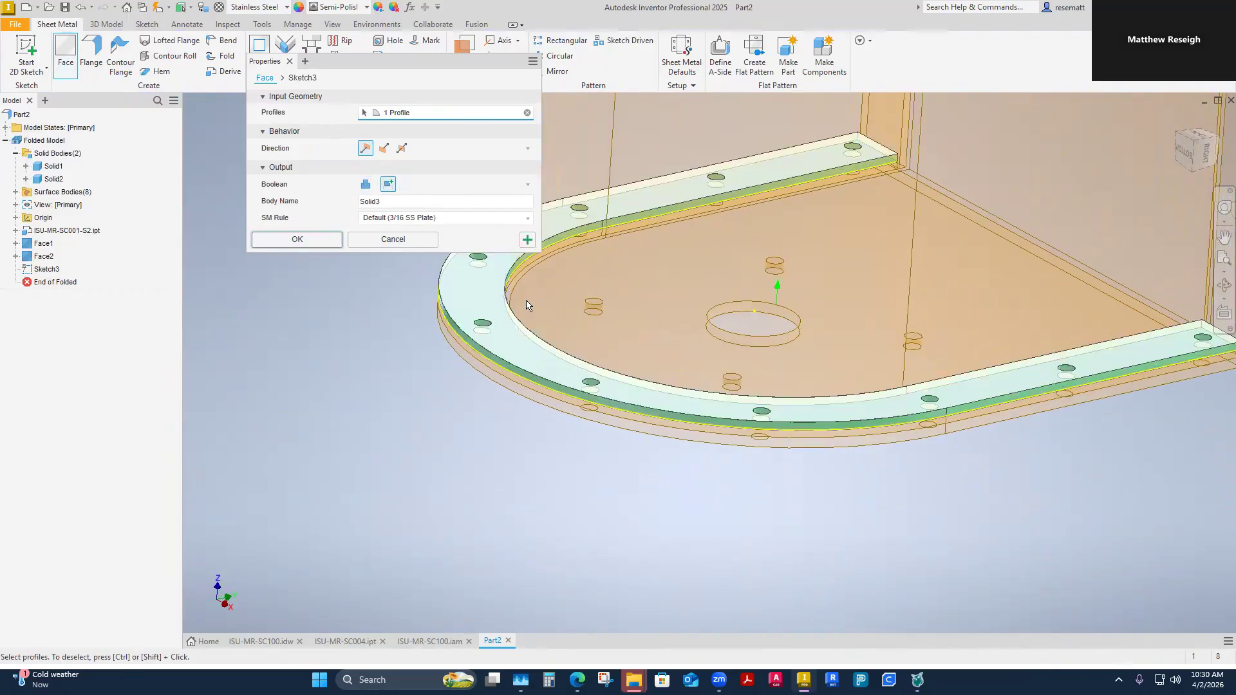
{"action": "left_click", "coordinate": [385, 152]}
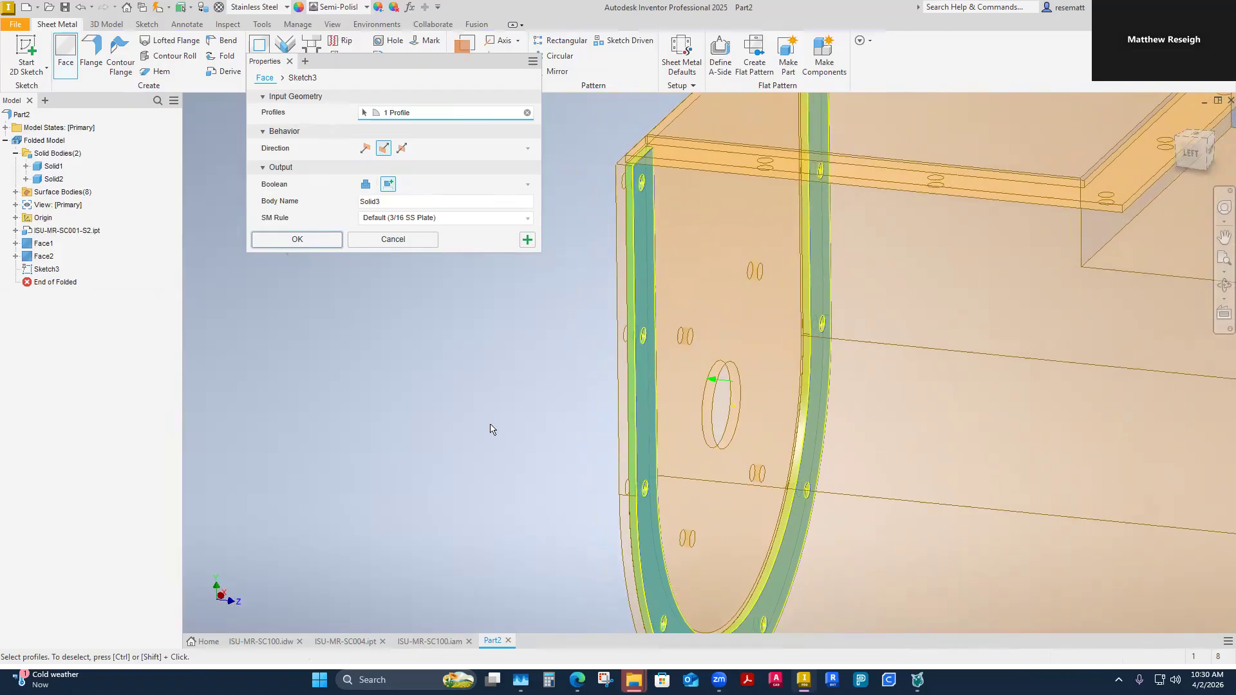
{"action": "left_click", "coordinate": [297, 239]}
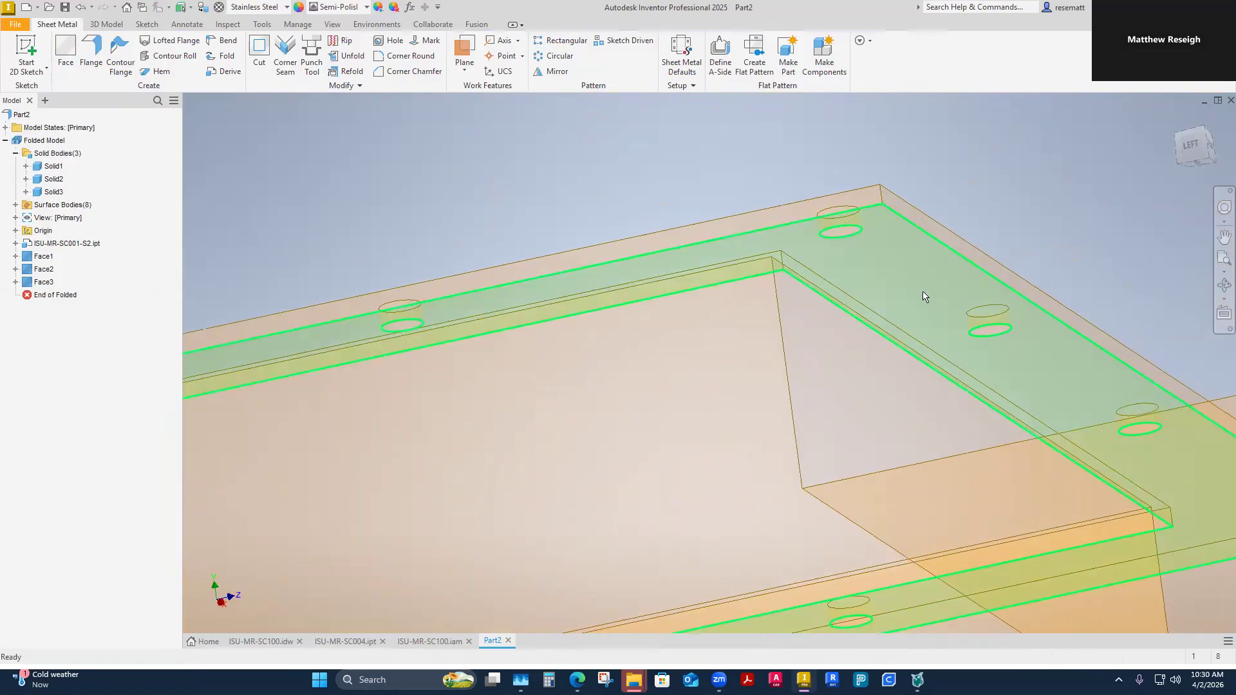
Step: Start a sketch on the horizontal face of the rectangular flange around the box opening
{"action": "scroll", "coordinate": [914, 320], "scroll_direction": "down", "scroll_amount": 2}
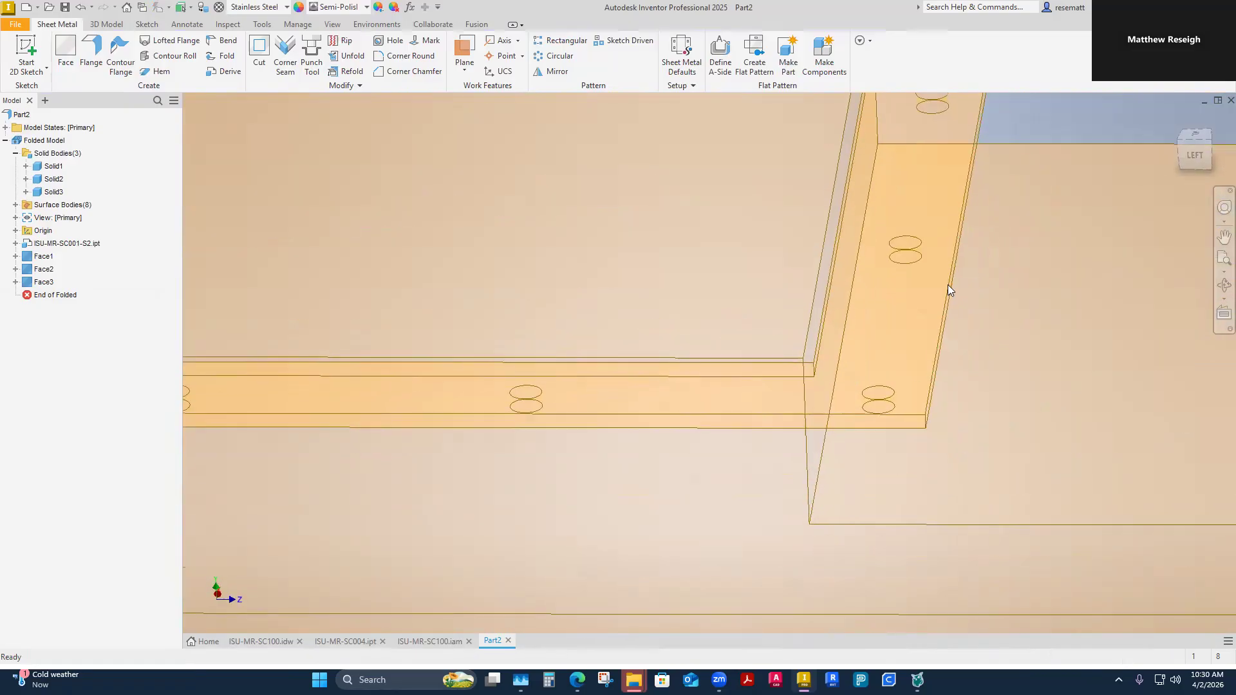
{"action": "middle_click_drag", "start_coordinate": [912, 323], "coordinate": [919, 381], "text": "shift"}
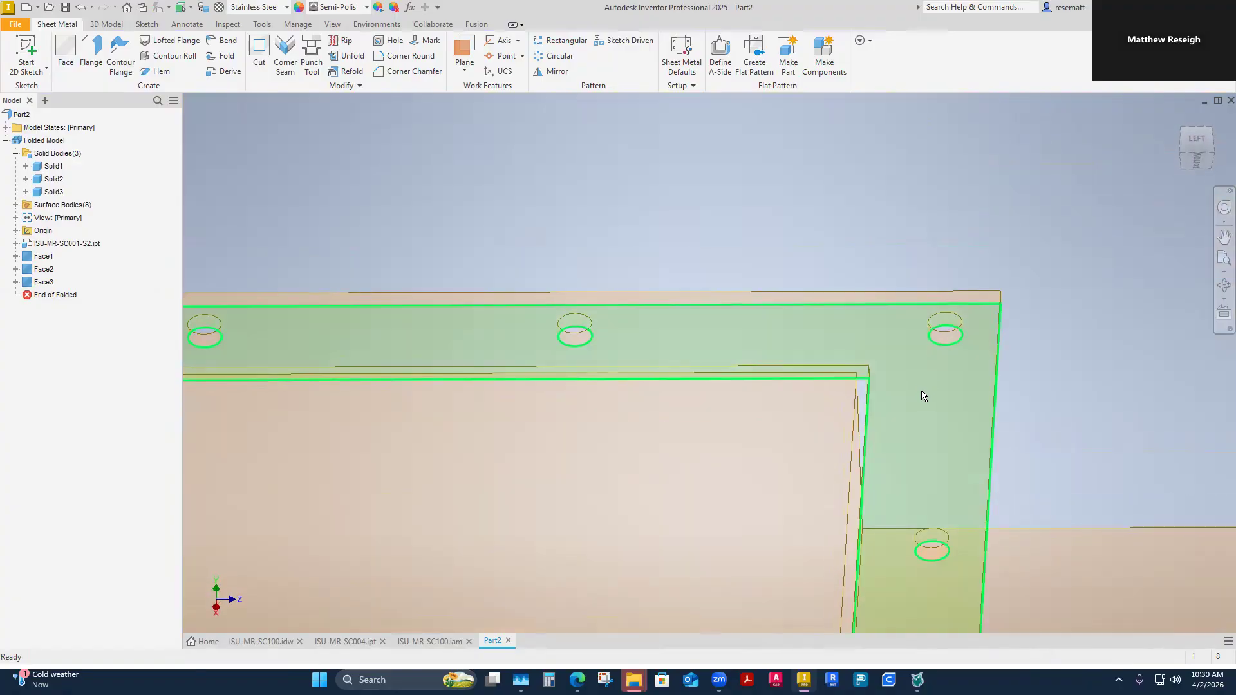
{"action": "scroll", "coordinate": [916, 394], "scroll_direction": "down", "scroll_amount": 2}
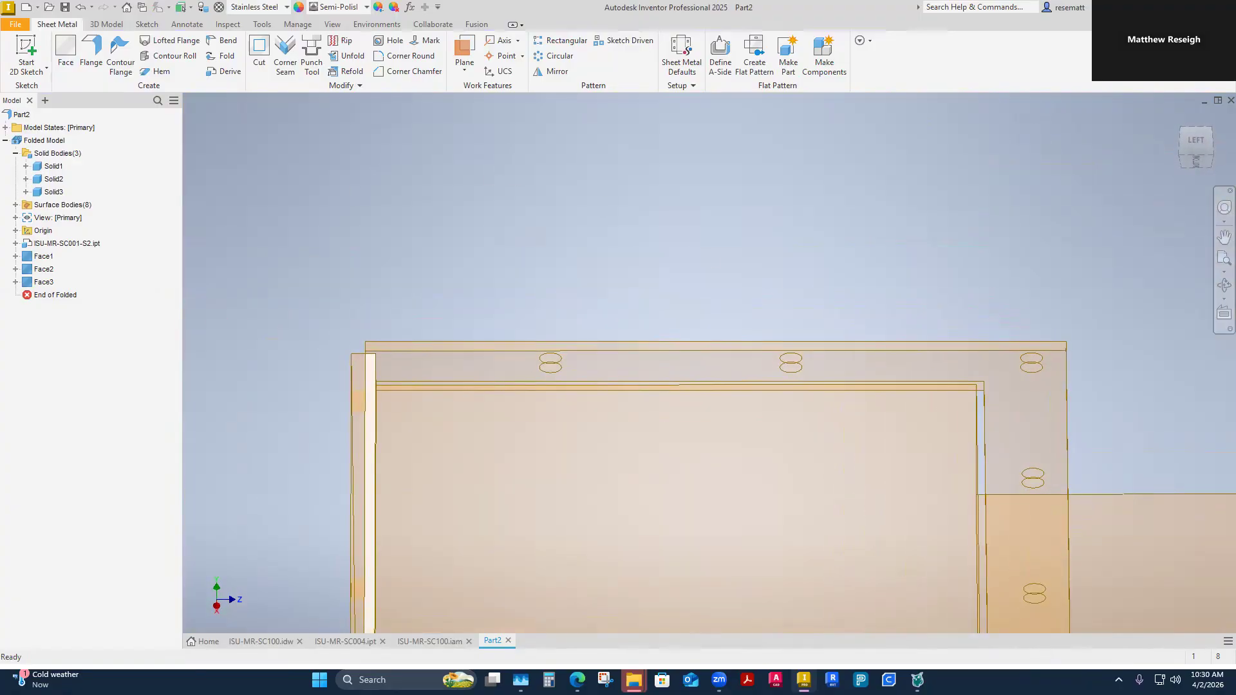
{"action": "left_click", "coordinate": [25, 51]}
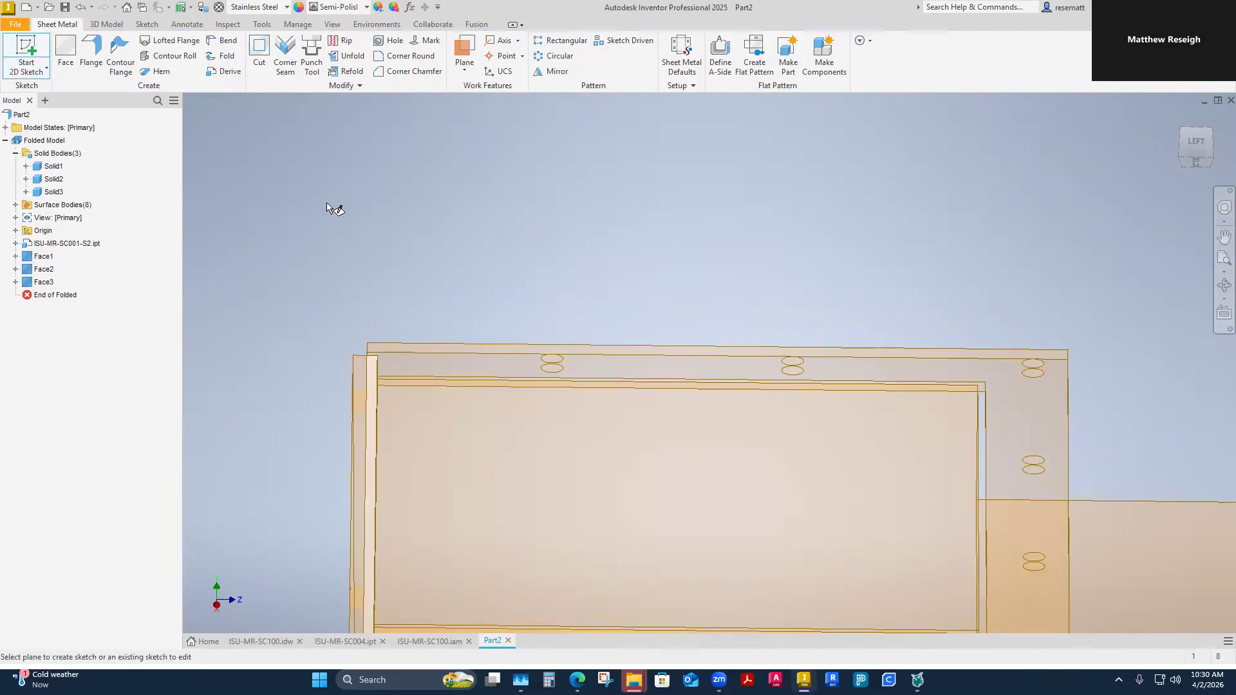
{"action": "middle_click_drag", "start_coordinate": [357, 216], "coordinate": [859, 161], "text": "shift"}
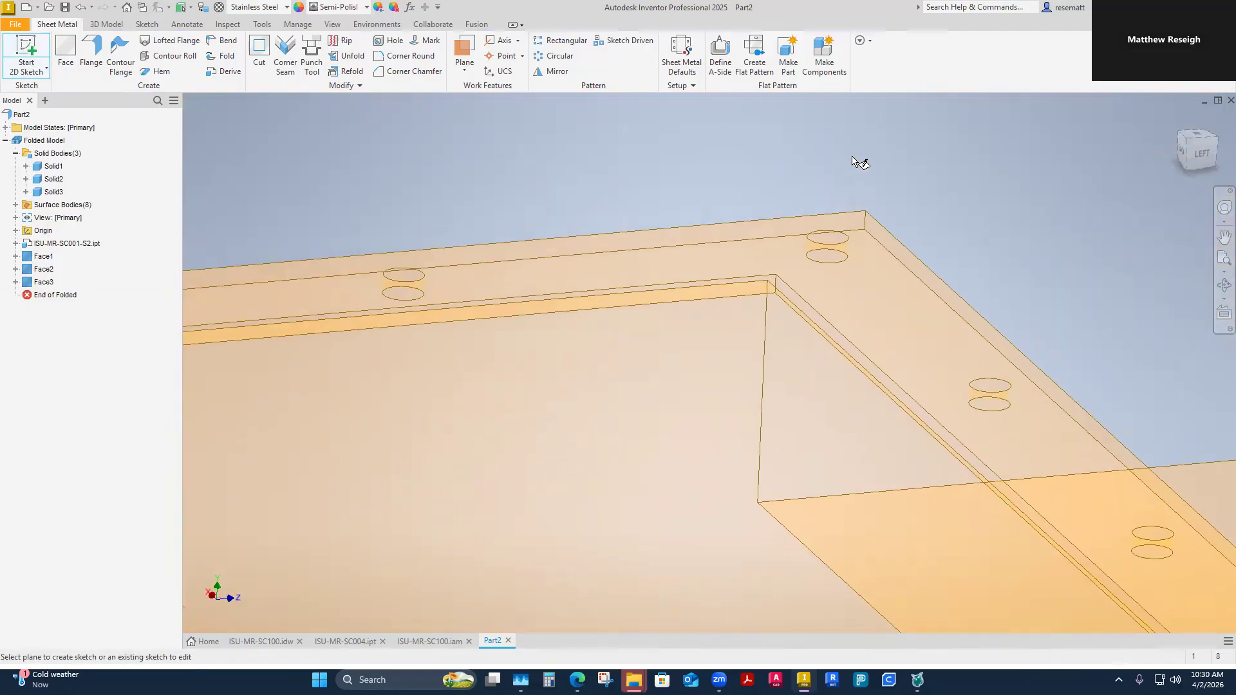
{"action": "left_click", "coordinate": [726, 262]}
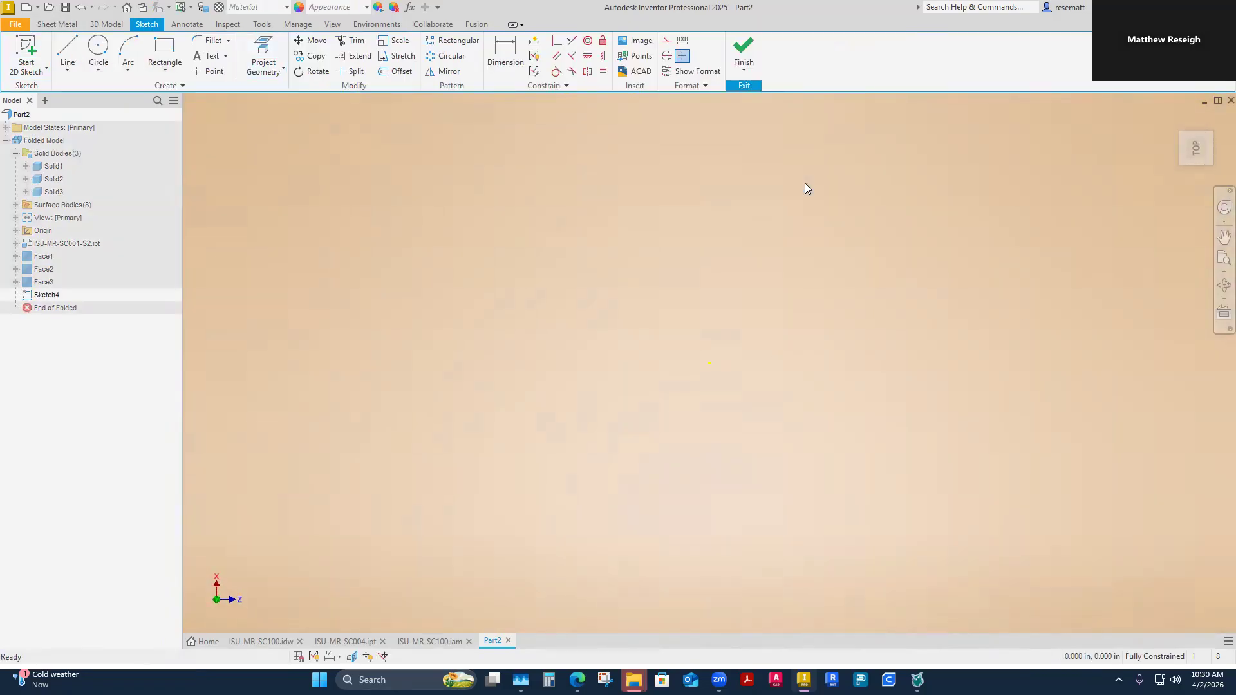
Step: Try to project the long outer side edge of the rectangular flange into the sketch, and undo it
{"action": "scroll", "coordinate": [804, 206], "scroll_direction": "down", "scroll_amount": 6}
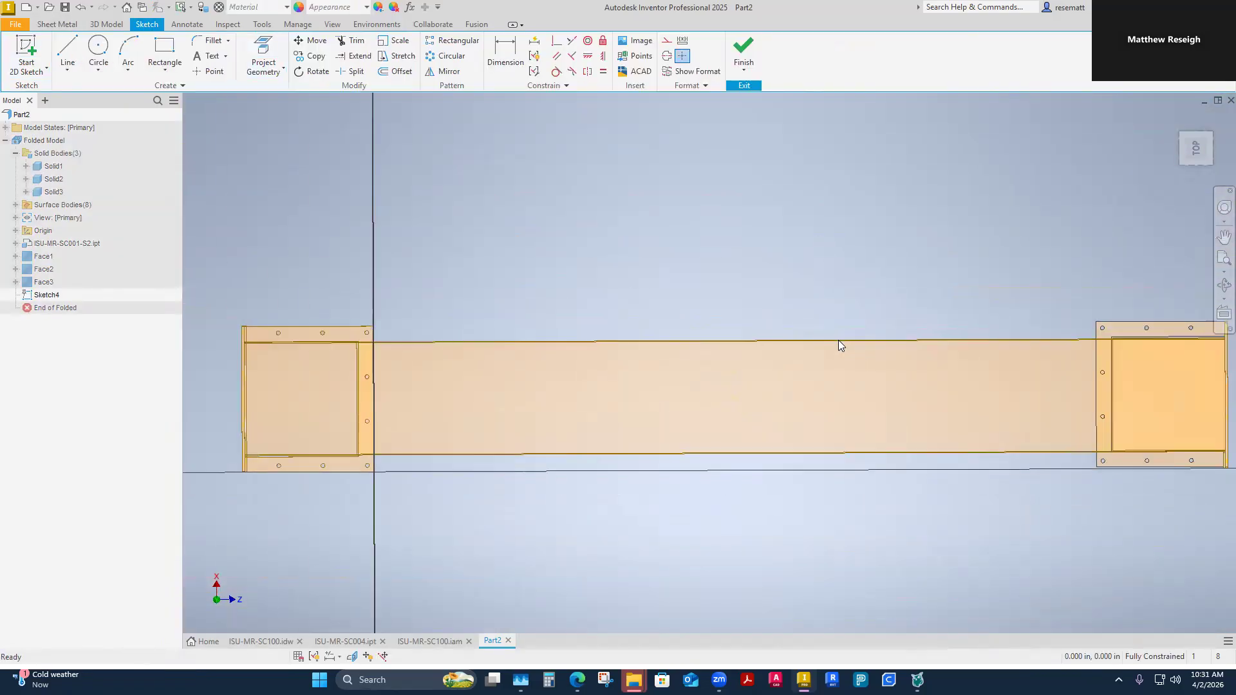
{"action": "scroll", "coordinate": [740, 390], "scroll_direction": "up", "scroll_amount": 1}
{"action": "scroll", "coordinate": [698, 402], "scroll_direction": "up", "scroll_amount": 4}
{"action": "middle_click_drag", "start_coordinate": [690, 386], "coordinate": [645, 384], "text": "shift"}
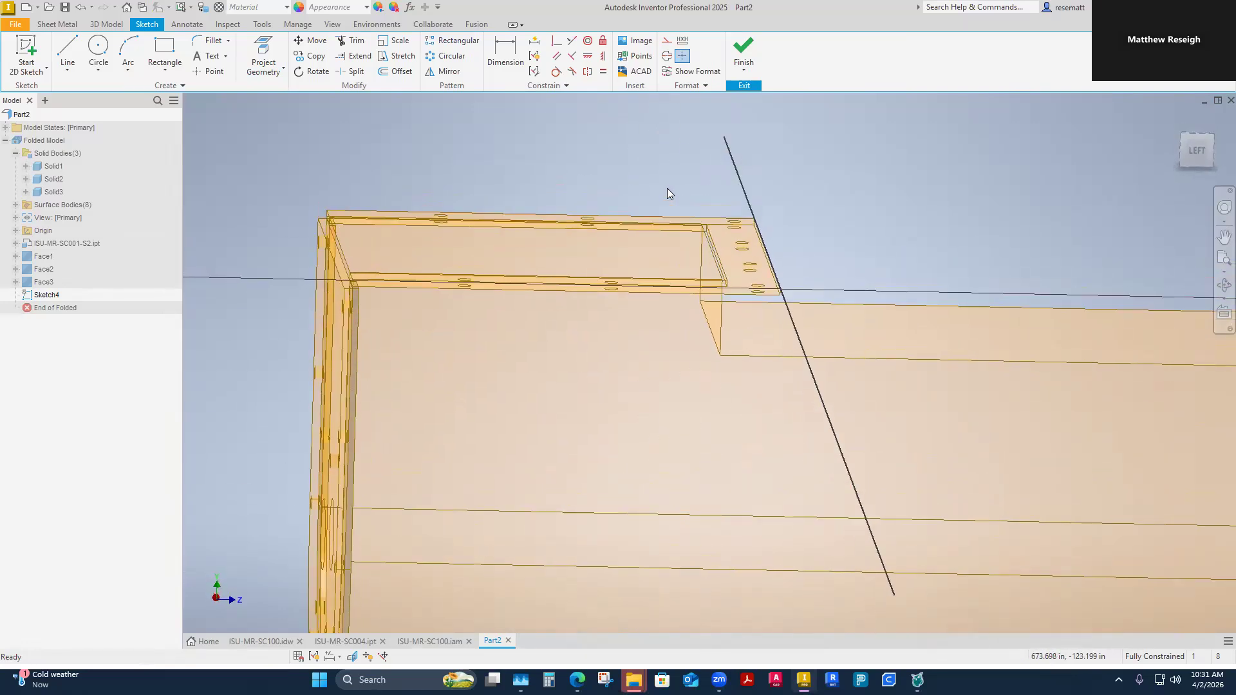
{"action": "mouse_move", "coordinate": [664, 189]}
{"action": "middle_mouse_down", "text": "shift"}
{"action": "mouse_move", "coordinate": [877, 313]}
{"action": "mouse_move", "coordinate": [850, 292]}
{"action": "middle_mouse_up", "text": "shift"}
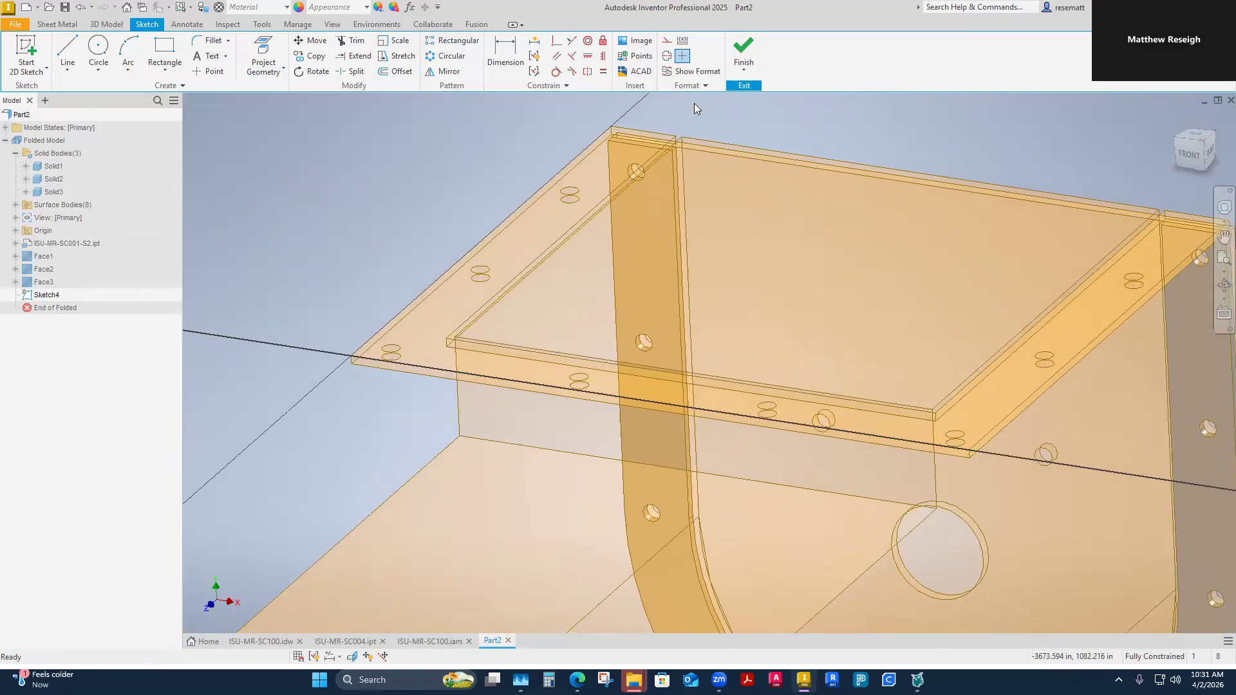
{"action": "left_click", "coordinate": [283, 71]}
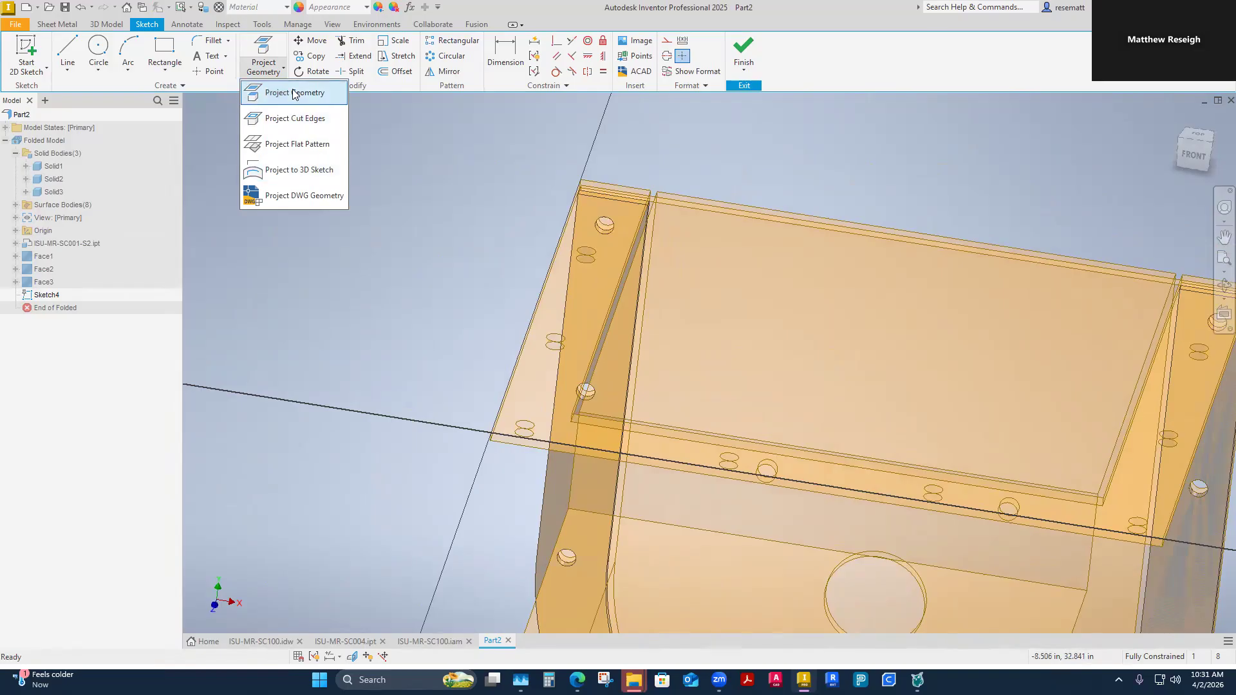
{"action": "left_click", "coordinate": [293, 94]}
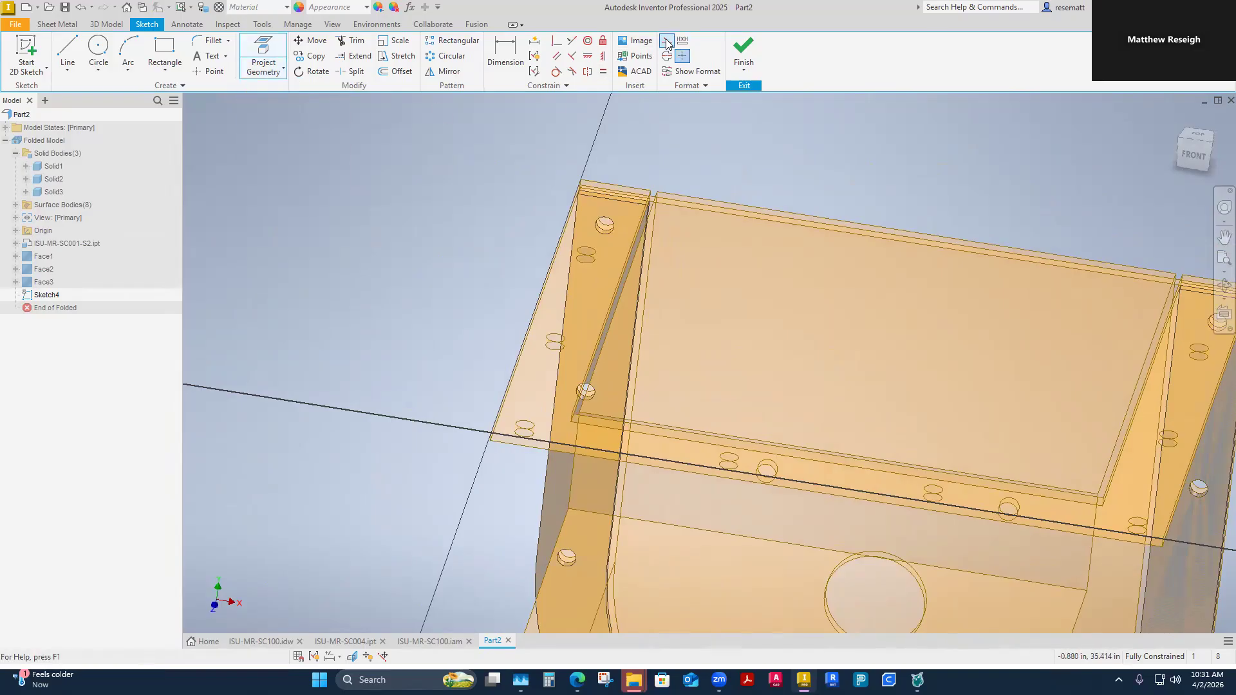
{"action": "middle_click_drag", "start_coordinate": [660, 119], "coordinate": [647, 206], "text": "shift"}
{"action": "scroll", "coordinate": [647, 206], "scroll_direction": "down", "scroll_amount": 3}
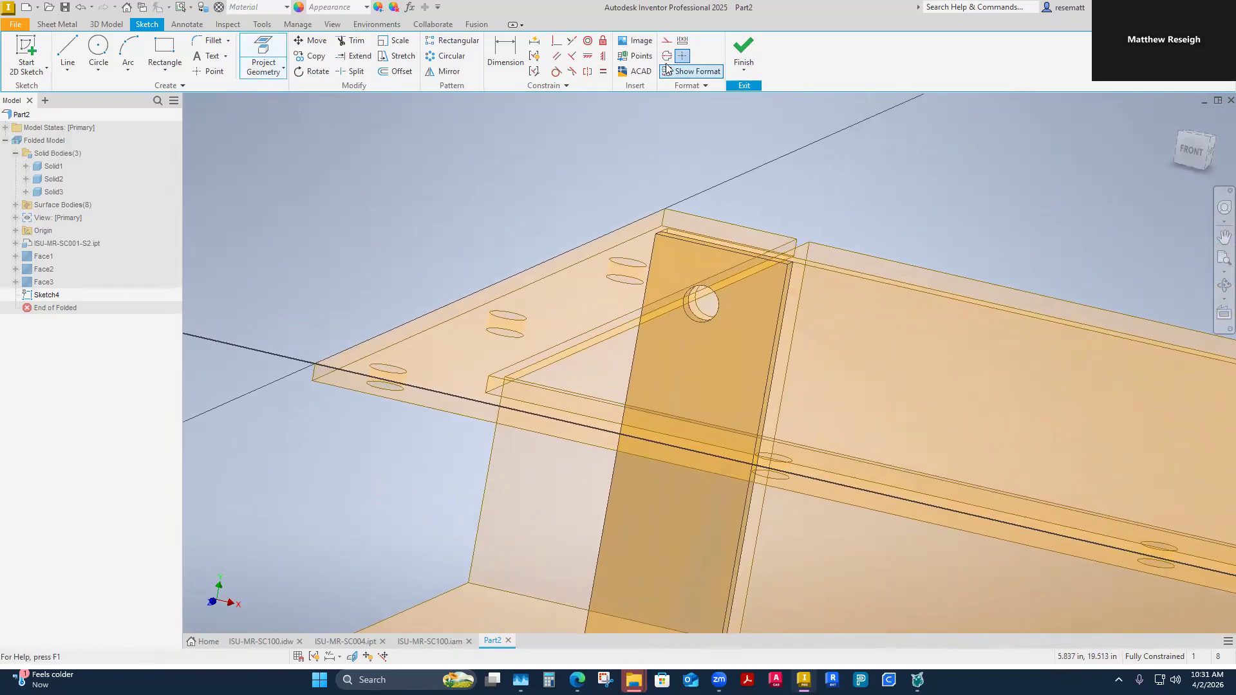
{"action": "middle_click_drag", "start_coordinate": [583, 251], "coordinate": [525, 146], "text": "shift"}
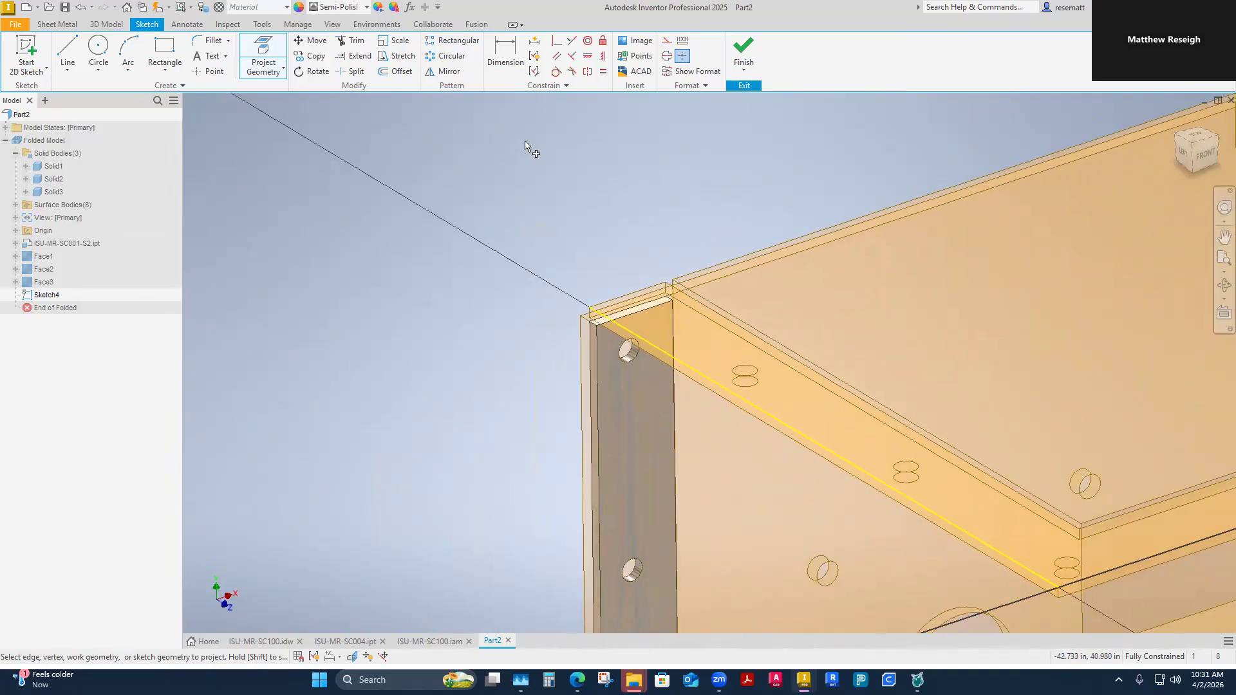
{"action": "key", "text": "Escape"}
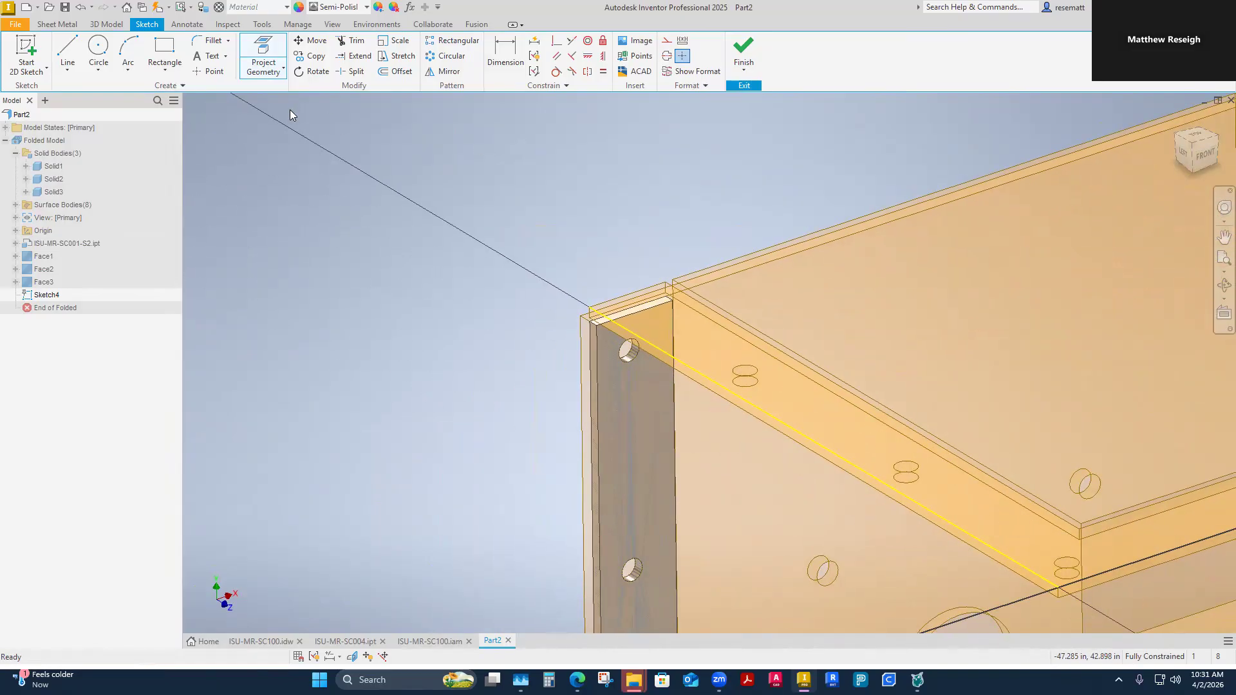
{"action": "left_click", "coordinate": [80, 8]}
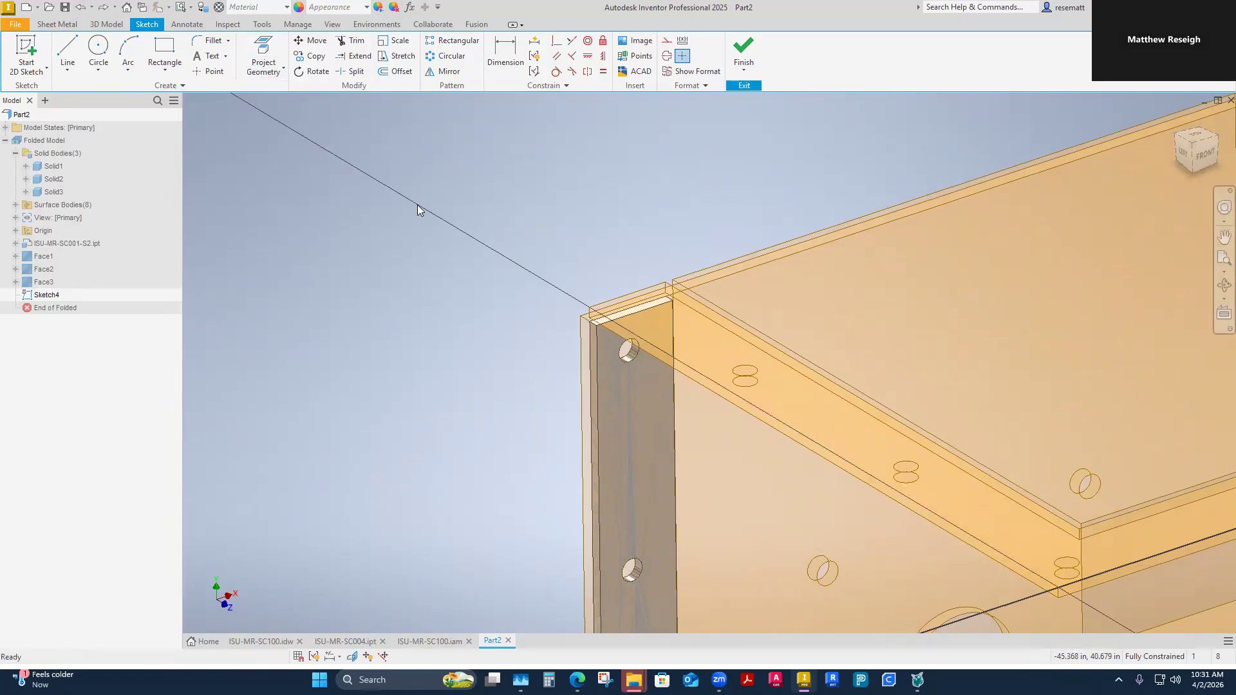
Step: Try Project Cut Edges to bring the rectangular flange outline into the sketch, and undo it
{"action": "left_click", "coordinate": [278, 71]}
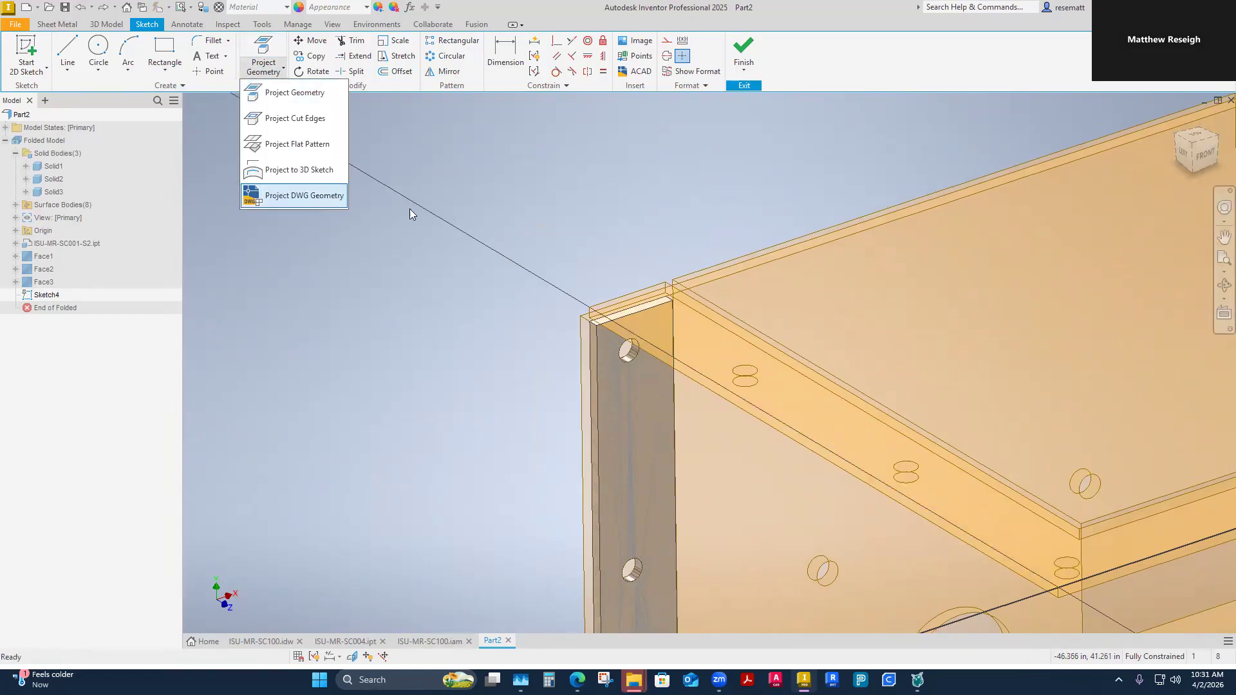
{"action": "scroll", "coordinate": [536, 219], "scroll_direction": "up", "scroll_amount": 2}
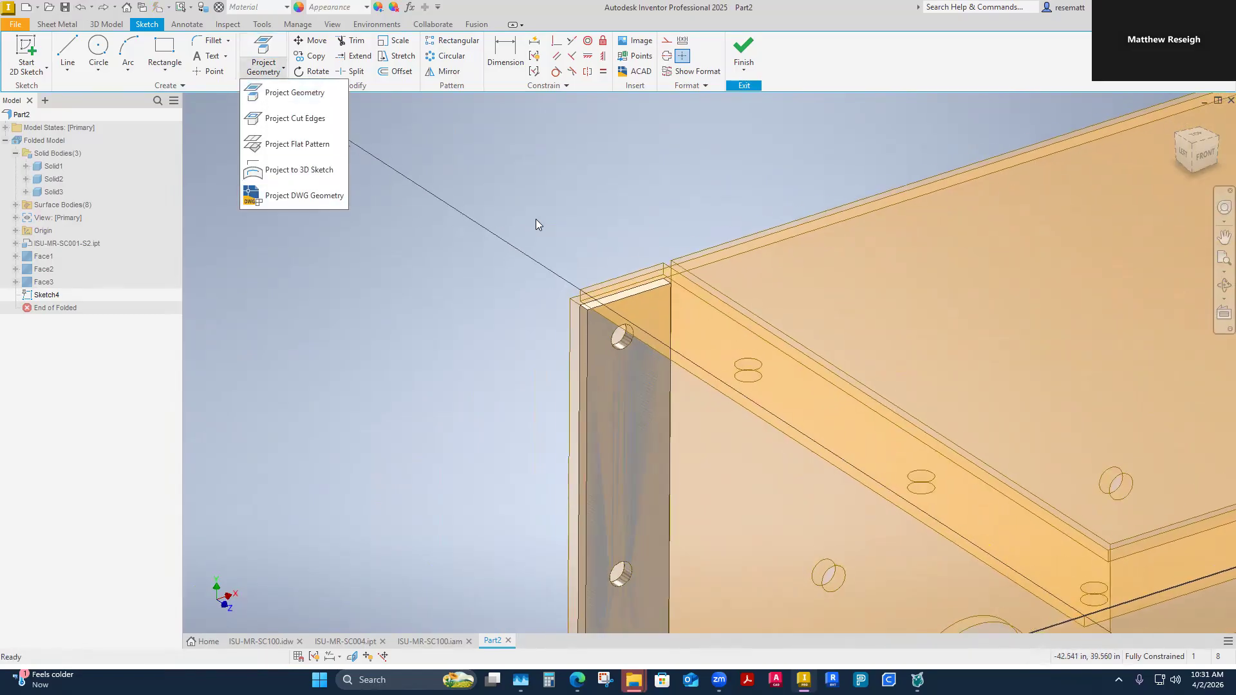
{"action": "left_click", "coordinate": [323, 127]}
{"action": "scroll", "coordinate": [555, 256], "scroll_direction": "down", "scroll_amount": 4}
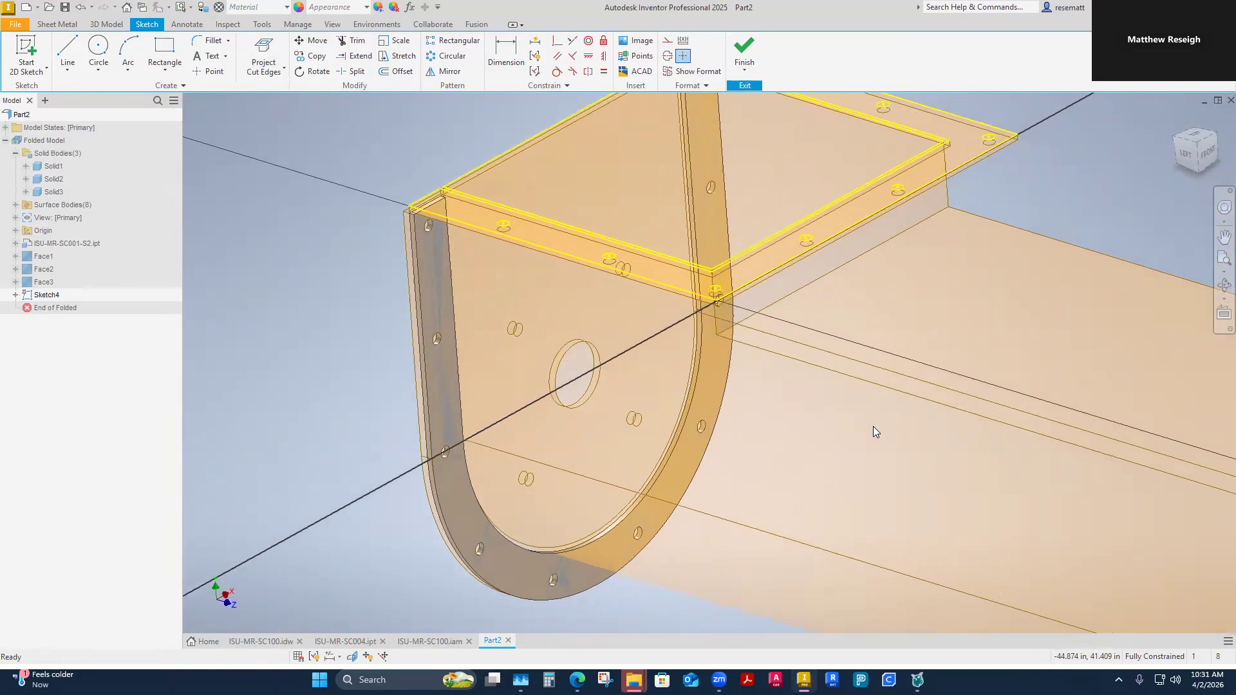
{"action": "scroll", "coordinate": [825, 357], "scroll_direction": "up", "scroll_amount": 5}
{"action": "middle_click_drag", "start_coordinate": [873, 397], "coordinate": [776, 412], "text": "shift"}
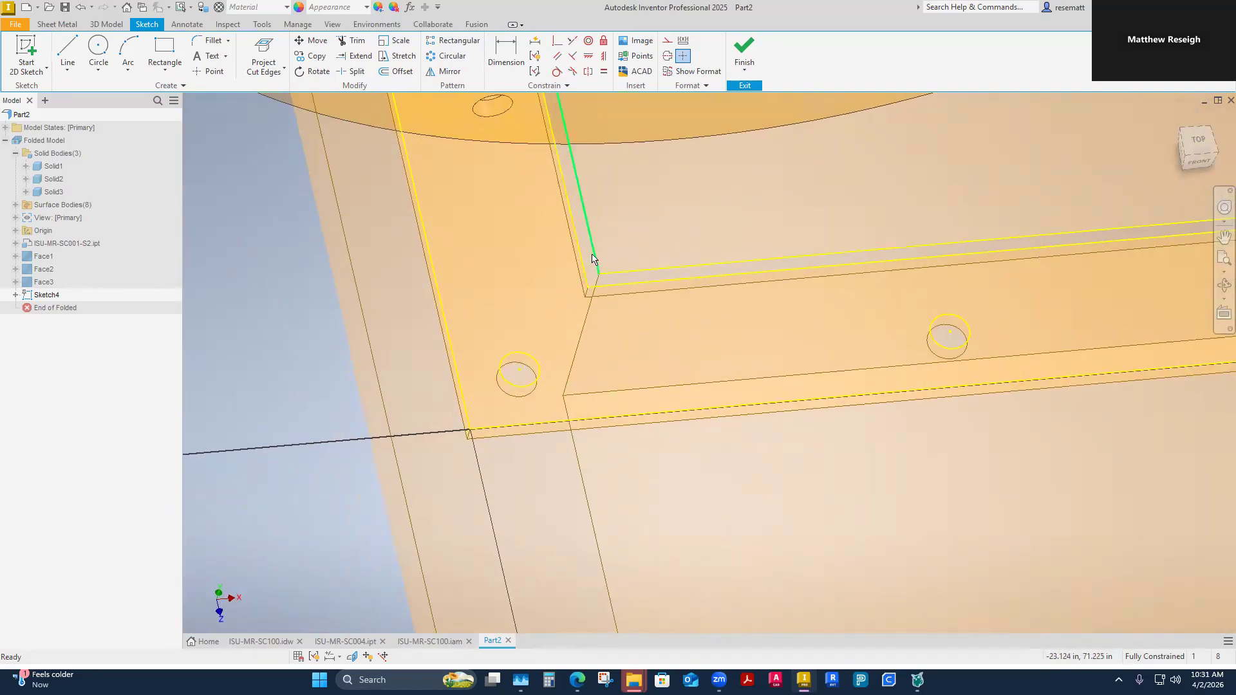
{"action": "left_click", "coordinate": [282, 71]}
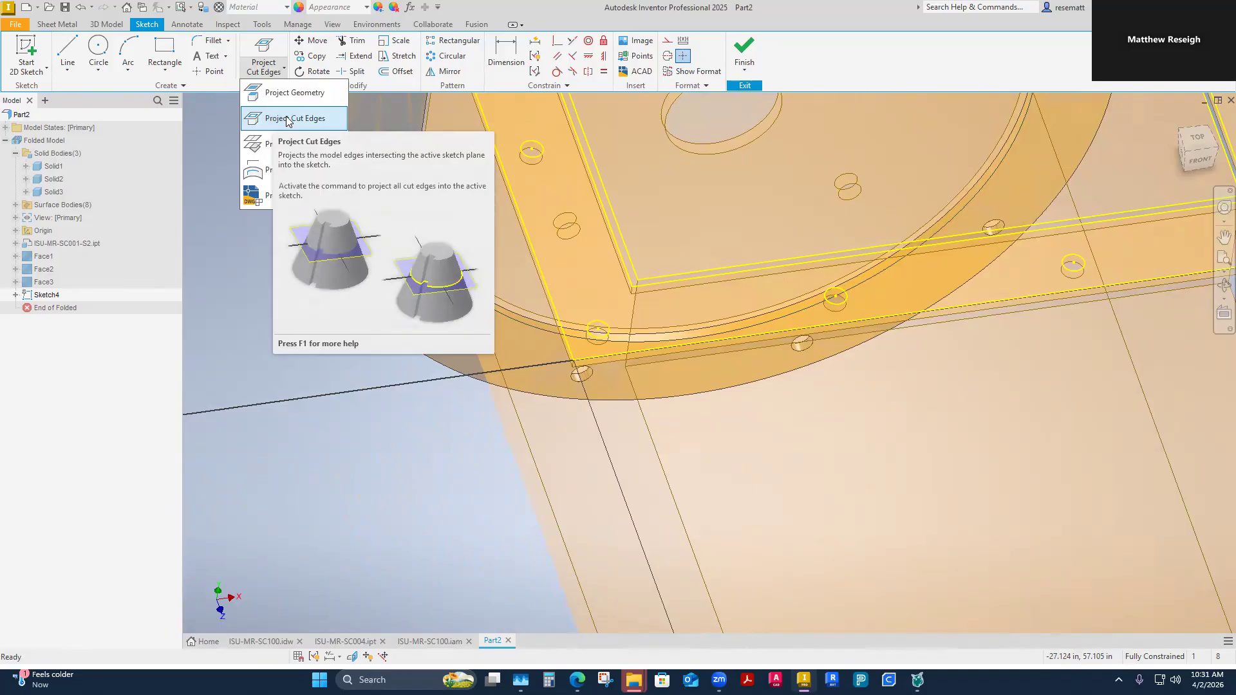
{"action": "left_click", "coordinate": [296, 343]}
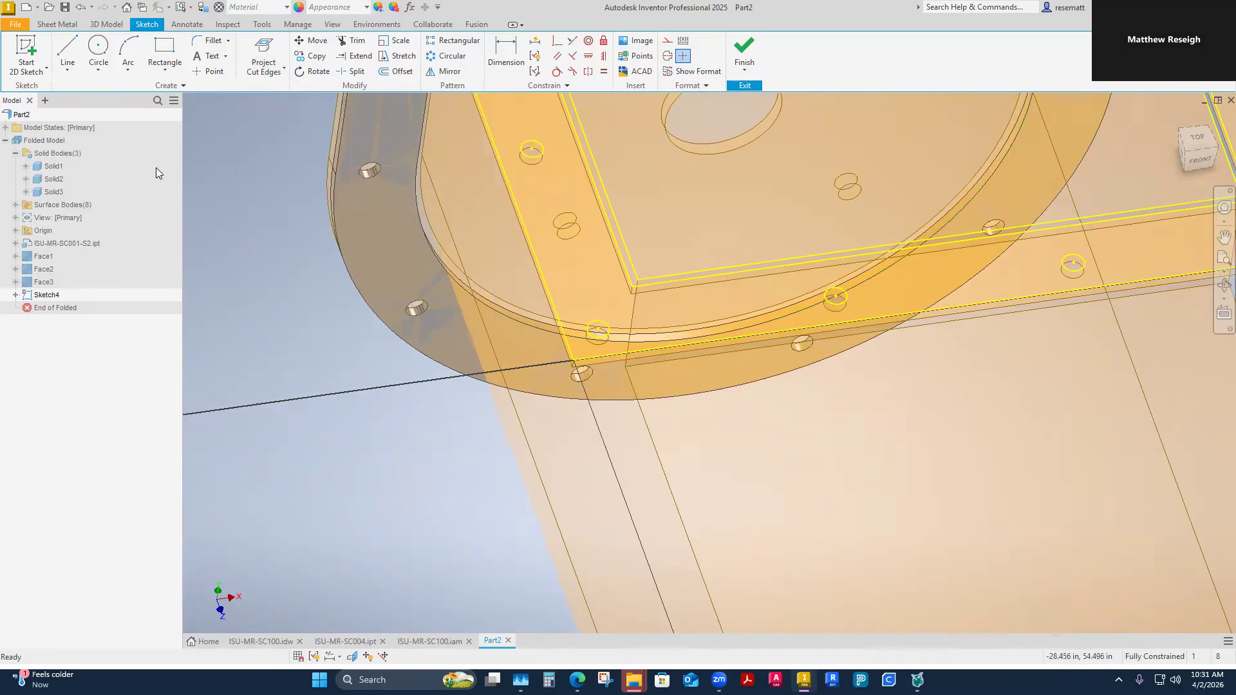
{"action": "left_click", "coordinate": [85, 11]}
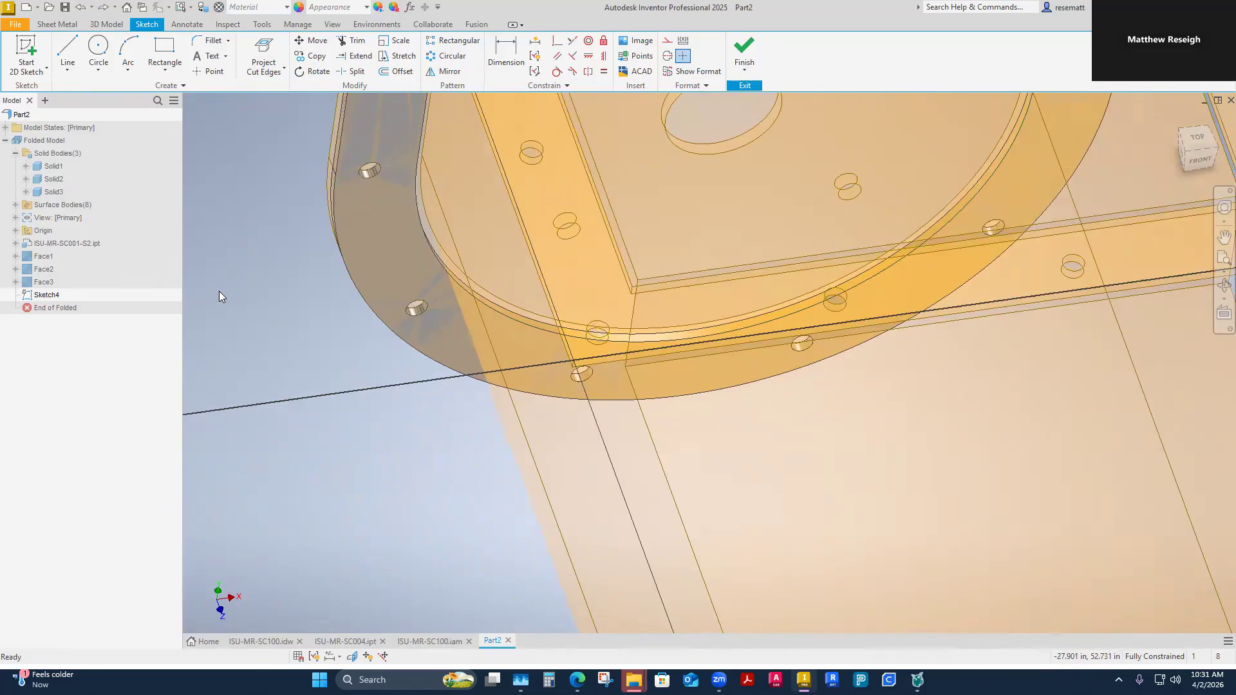
Step: Project the straight inner and outer edges of the rectangular flange individually into the sketch with Project Geometry
{"action": "middle_click_drag", "start_coordinate": [401, 402], "coordinate": [427, 347], "text": "shift"}
{"action": "scroll", "coordinate": [427, 354], "scroll_direction": "down", "scroll_amount": 2}
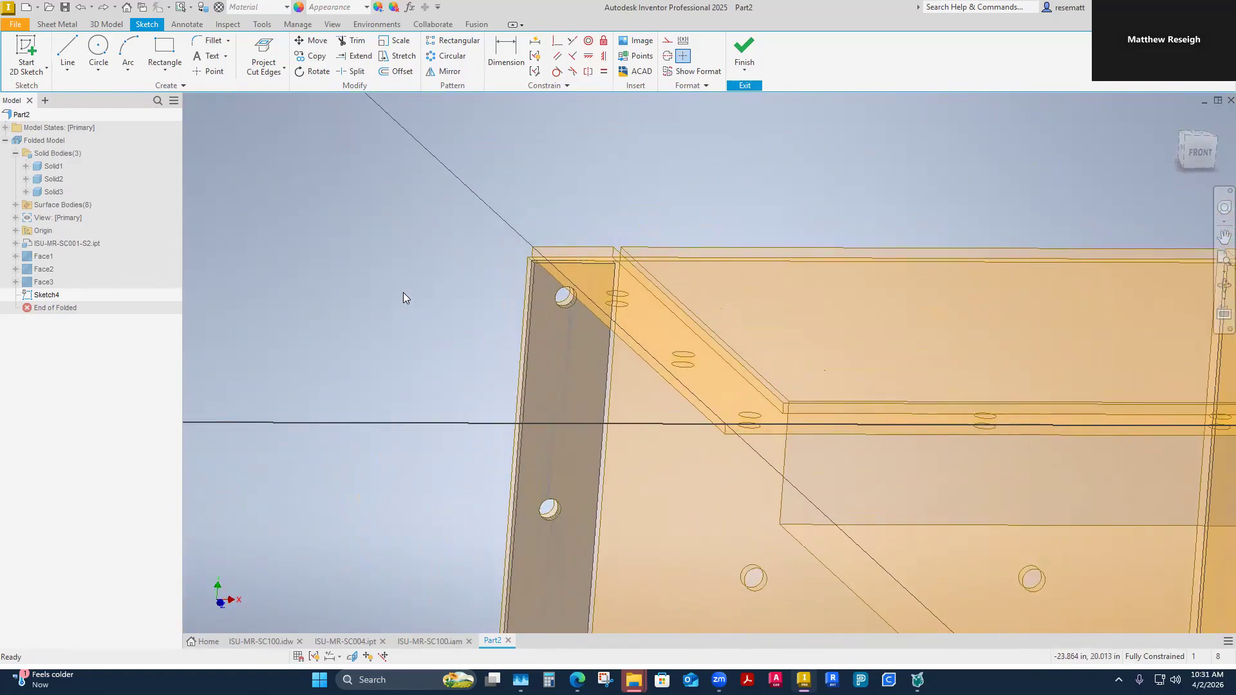
{"action": "left_click", "coordinate": [269, 73]}
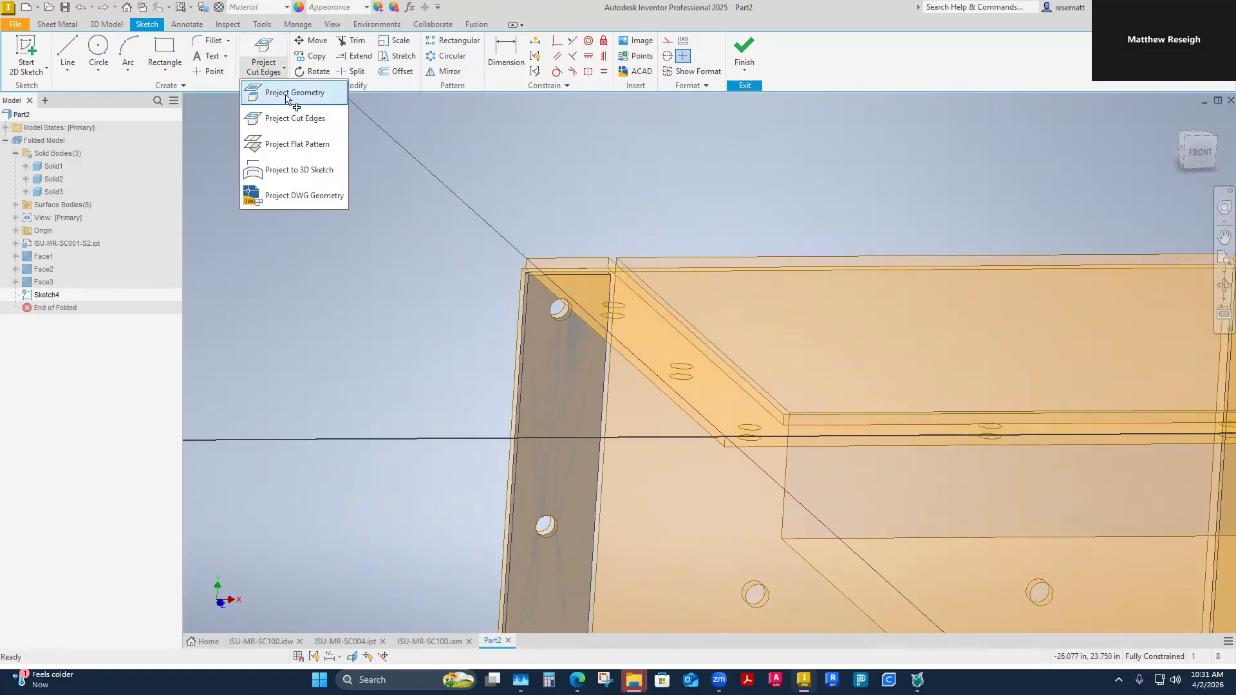
{"action": "left_click", "coordinate": [285, 96]}
{"action": "scroll", "coordinate": [575, 282], "scroll_direction": "down", "scroll_amount": 3}
{"action": "mouse_move", "coordinate": [575, 283]}
{"action": "middle_mouse_down", "text": "shift"}
{"action": "mouse_move", "coordinate": [584, 309]}
{"action": "mouse_move", "coordinate": [654, 337]}
{"action": "mouse_move", "coordinate": [773, 284]}
{"action": "mouse_move", "coordinate": [819, 296]}
{"action": "mouse_move", "coordinate": [867, 235]}
{"action": "mouse_move", "coordinate": [695, 242]}
{"action": "middle_mouse_up", "text": "shift"}
{"action": "left_click", "coordinate": [816, 296]}
{"action": "left_click", "coordinate": [674, 278]}
{"action": "scroll", "coordinate": [780, 229], "scroll_direction": "up", "scroll_amount": 2}
{"action": "middle_click_drag", "start_coordinate": [780, 231], "coordinate": [770, 199], "text": "shift"}
{"action": "left_click", "coordinate": [581, 313]}
{"action": "left_click", "coordinate": [775, 253]}
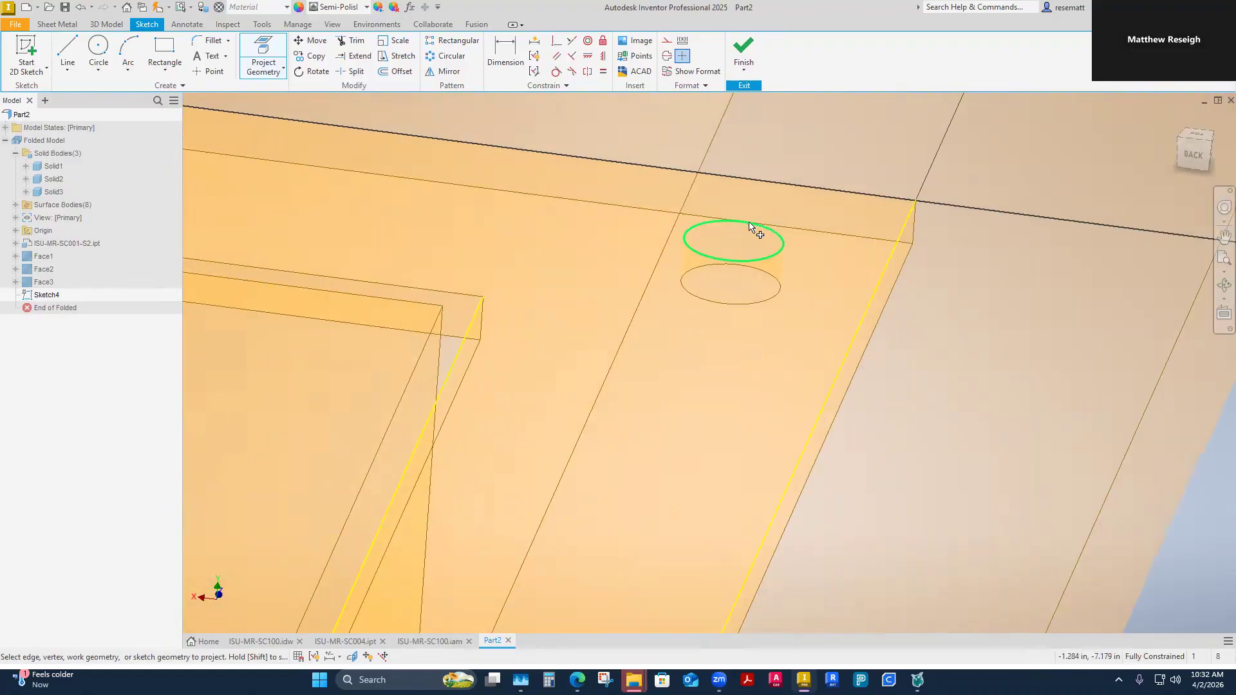
Step: Project the bolt holes along one side leg and the cross leg of the rectangular flange into the sketch
{"action": "left_click", "coordinate": [701, 229]}
{"action": "middle_click_drag", "start_coordinate": [701, 229], "coordinate": [731, 310], "text": "shift"}
{"action": "scroll", "coordinate": [784, 341], "scroll_direction": "down", "scroll_amount": 2}
{"action": "left_click", "coordinate": [723, 303]}
{"action": "scroll", "coordinate": [723, 303], "scroll_direction": "up", "scroll_amount": 1}
{"action": "middle_click_drag", "start_coordinate": [821, 309], "coordinate": [702, 277], "text": "shift"}
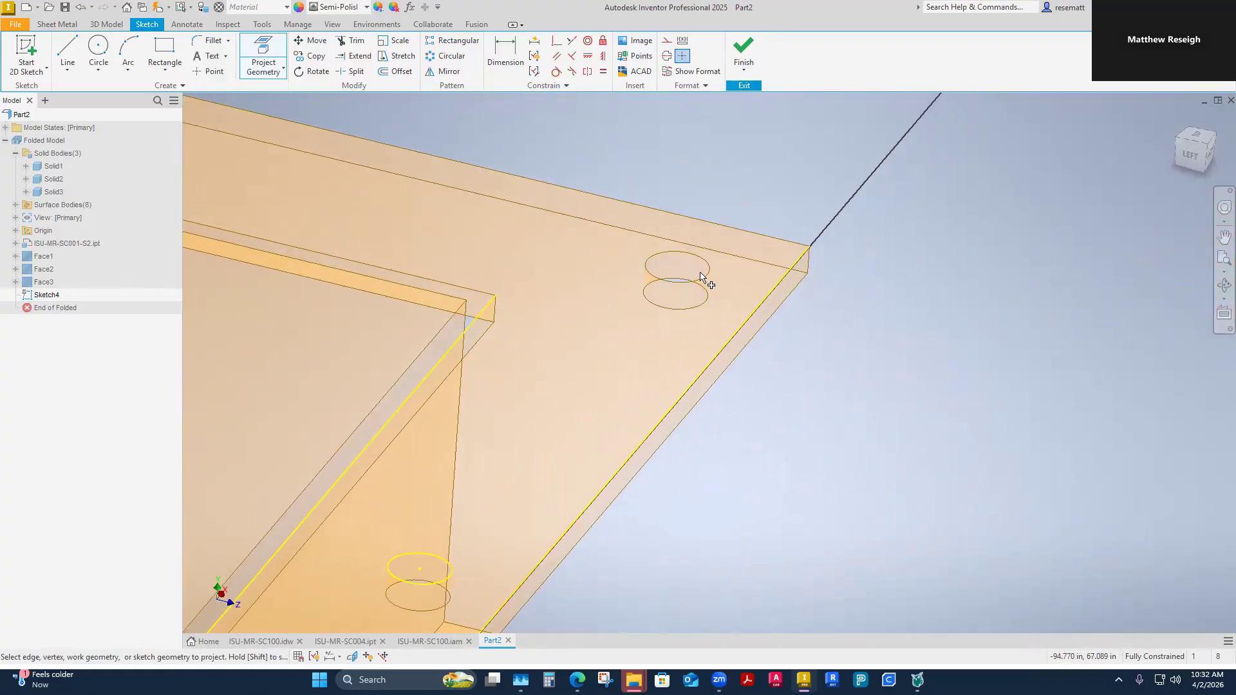
{"action": "left_click", "coordinate": [745, 240]}
{"action": "middle_click_drag", "start_coordinate": [745, 240], "coordinate": [941, 353], "text": "shift"}
{"action": "left_click", "coordinate": [955, 303]}
Step: Project the bolt holes on the other side leg and the flange's short end edges, and finish the sketch
{"action": "scroll", "coordinate": [901, 322], "scroll_direction": "up", "scroll_amount": 6}
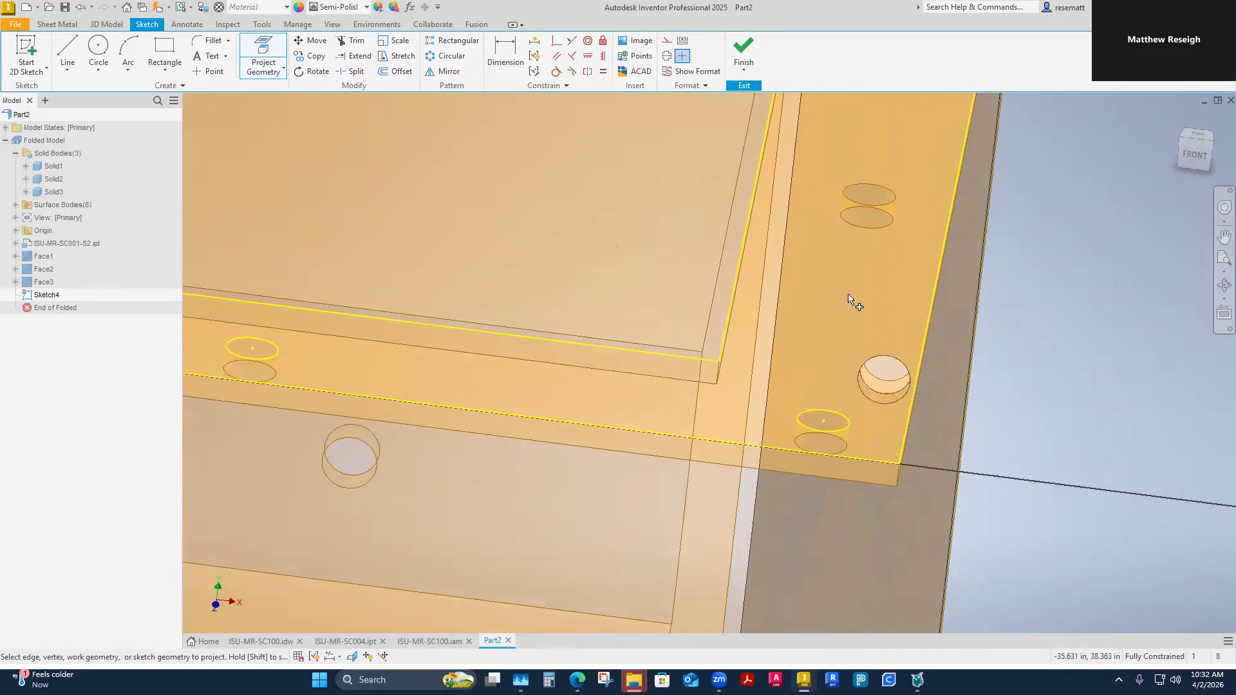
{"action": "left_click", "coordinate": [860, 257]}
{"action": "scroll", "coordinate": [882, 290], "scroll_direction": "down", "scroll_amount": 2}
{"action": "middle_click_drag", "start_coordinate": [868, 161], "coordinate": [871, 290]}
{"action": "scroll", "coordinate": [871, 289], "scroll_direction": "up", "scroll_amount": 2}
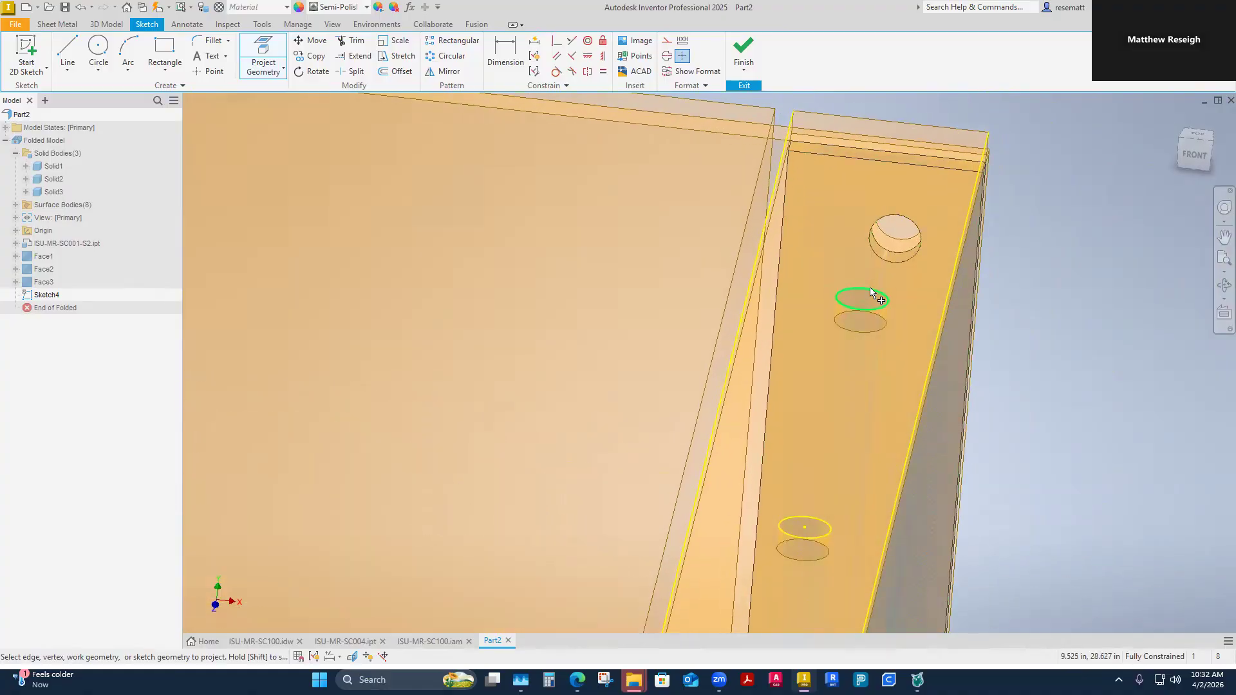
{"action": "left_click", "coordinate": [874, 291]}
{"action": "scroll", "coordinate": [927, 294], "scroll_direction": "down", "scroll_amount": 2}
{"action": "middle_click_drag", "start_coordinate": [954, 297], "coordinate": [631, 292], "text": "shift"}
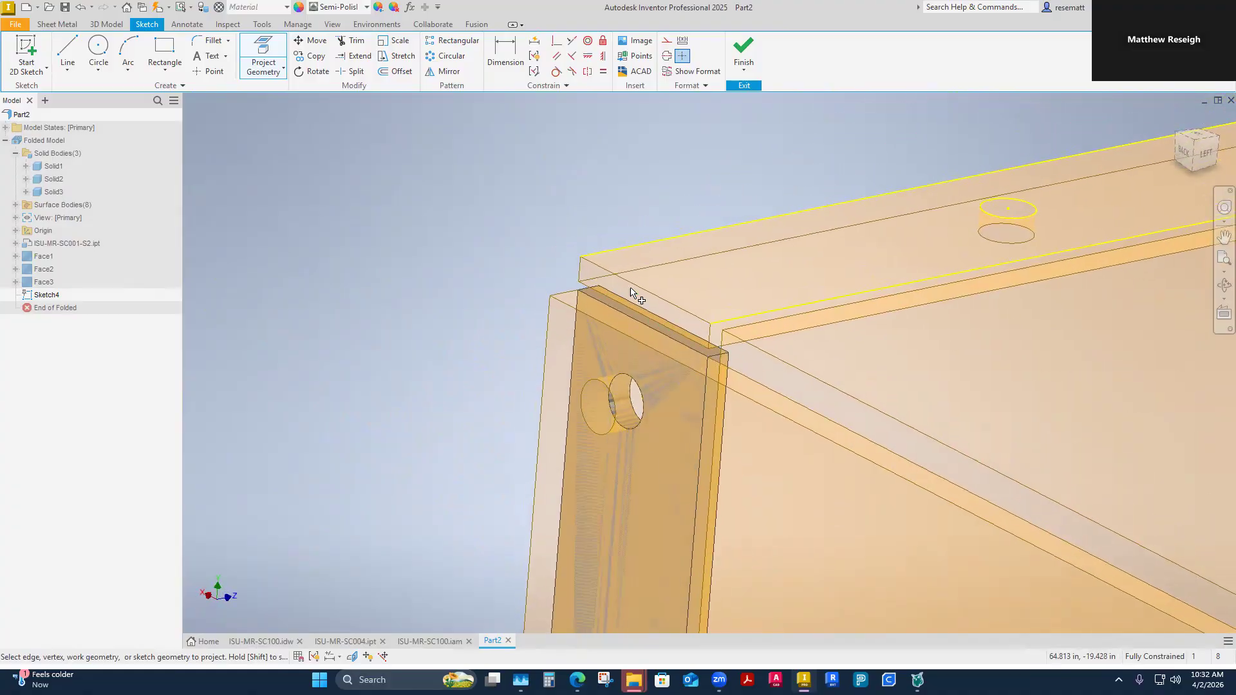
{"action": "key", "text": "F6"}
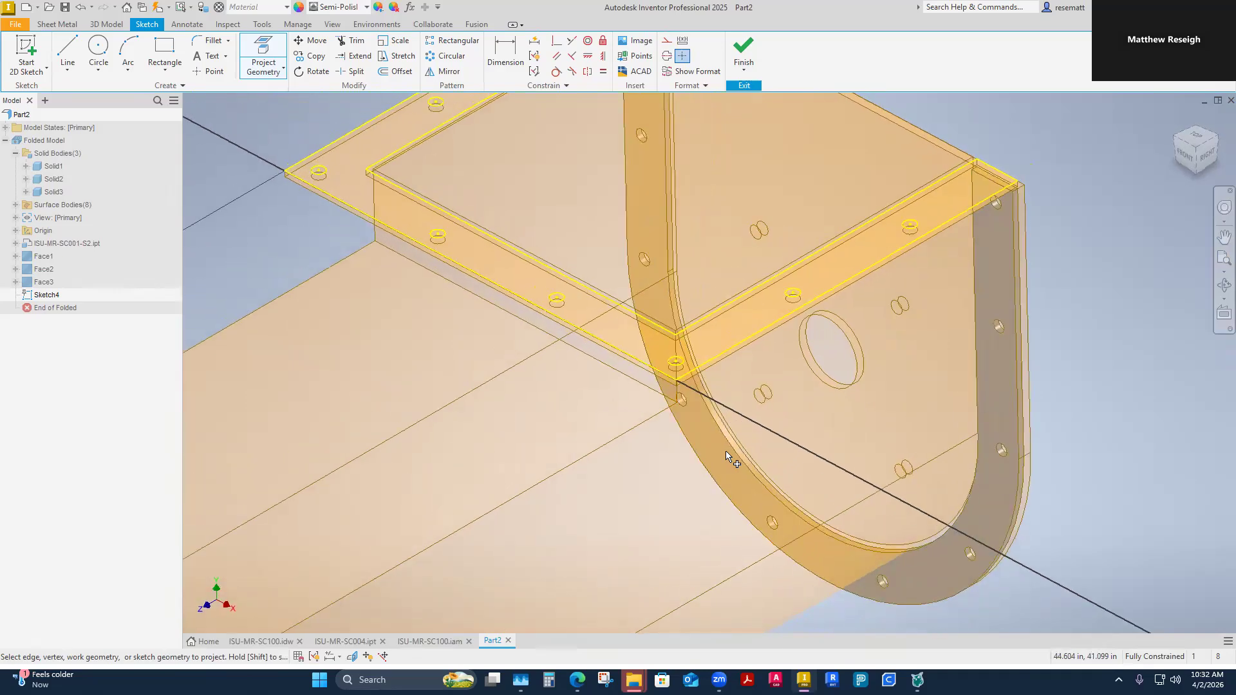
{"action": "left_click", "coordinate": [745, 51]}
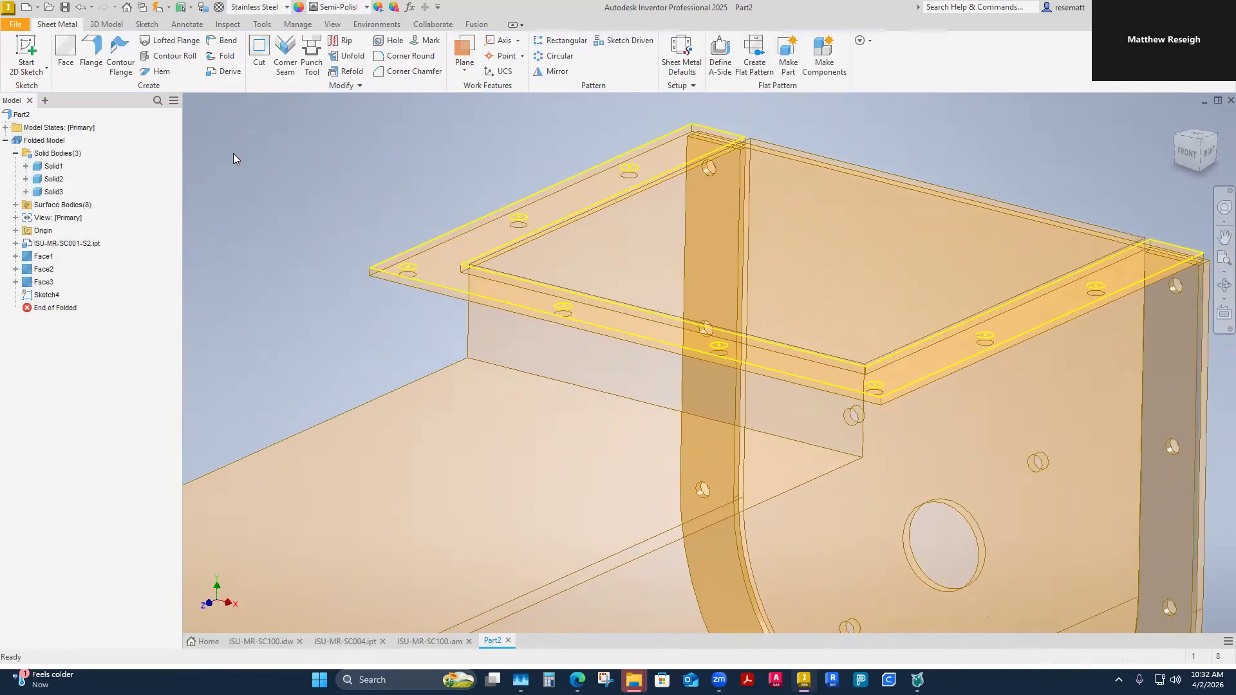
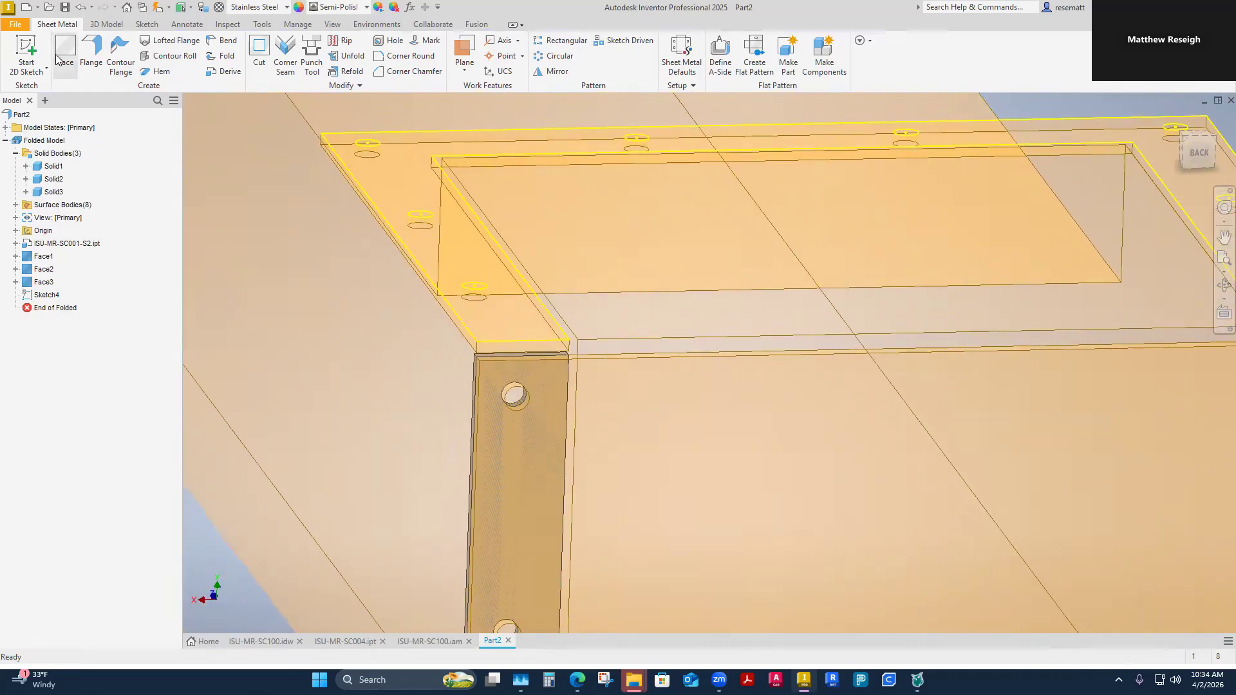
Step: Create a sheet metal Face from the rectangular flange profile as a new solid with the direction flipped, using the default 3/16 SS Plate rule
{"action": "left_click", "coordinate": [64, 58]}
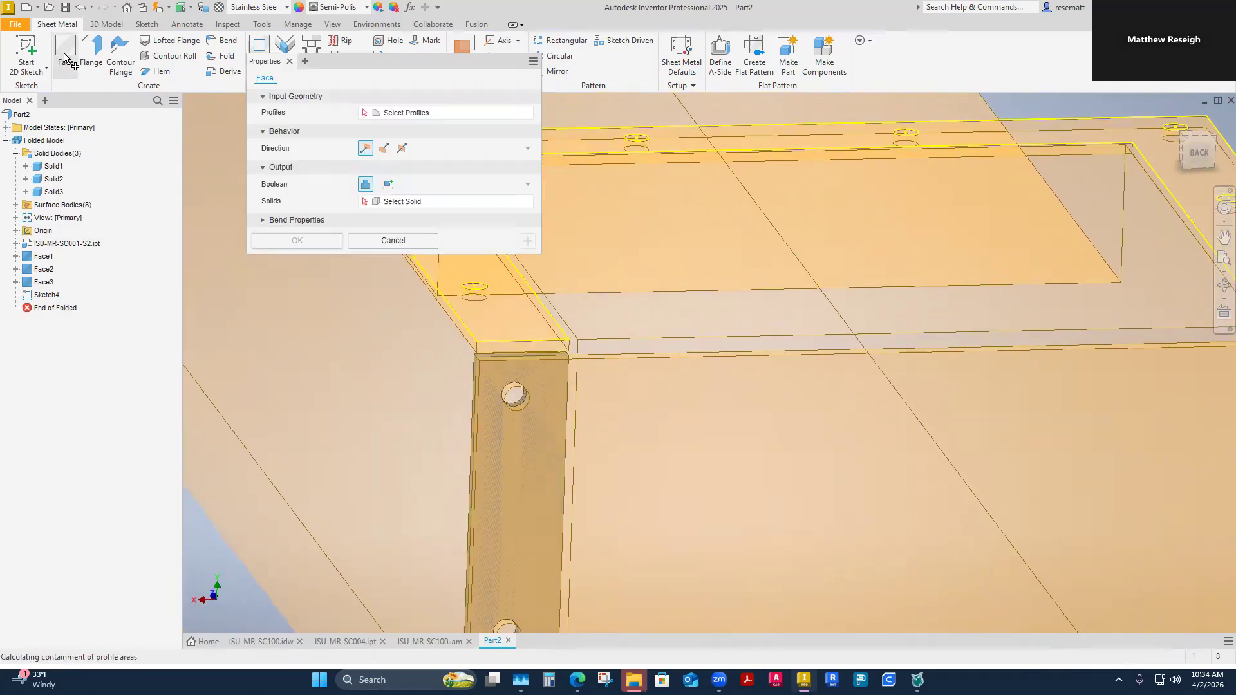
{"action": "scroll", "coordinate": [513, 362], "scroll_direction": "up", "scroll_amount": 2}
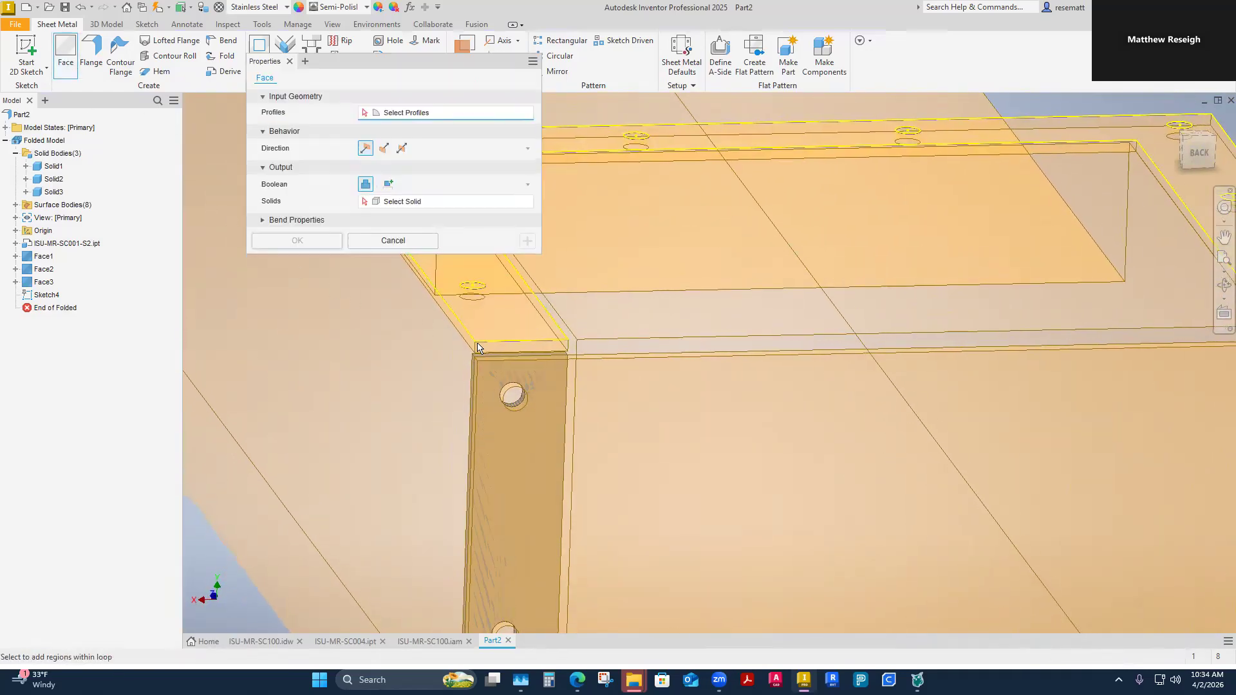
{"action": "left_click", "coordinate": [521, 340]}
{"action": "scroll", "coordinate": [463, 403], "scroll_direction": "down", "scroll_amount": 2}
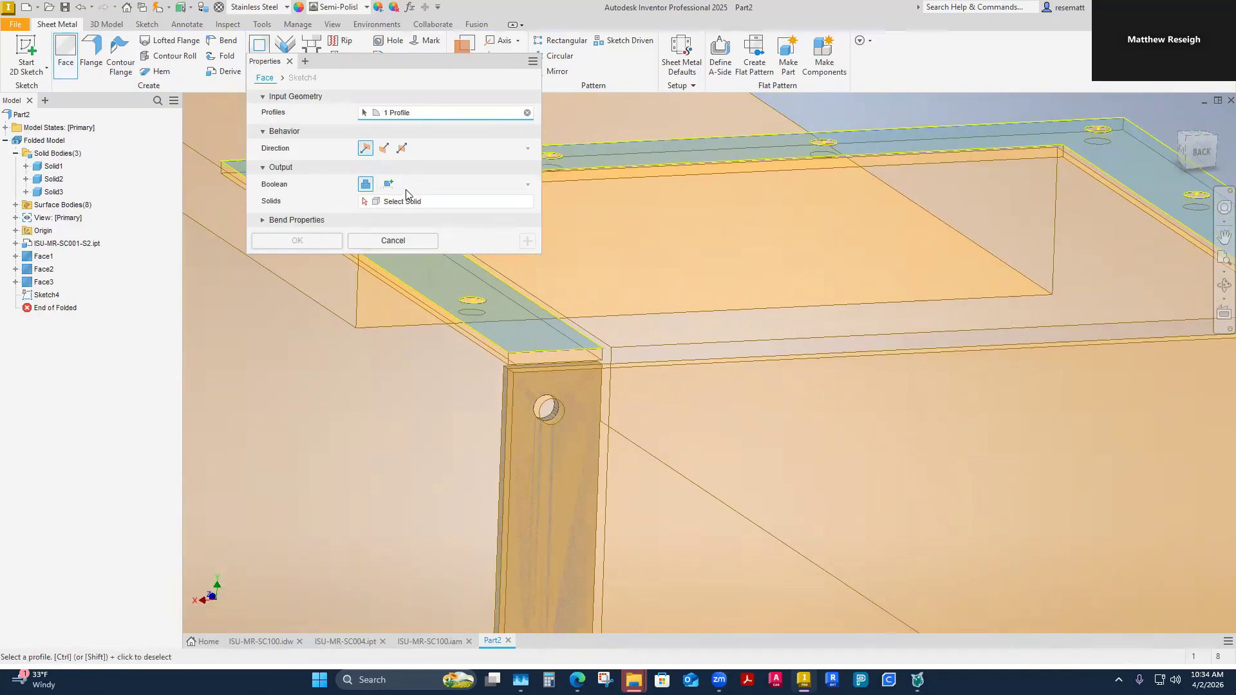
{"action": "left_click", "coordinate": [388, 184]}
{"action": "scroll", "coordinate": [406, 177], "scroll_direction": "up", "scroll_amount": 1}
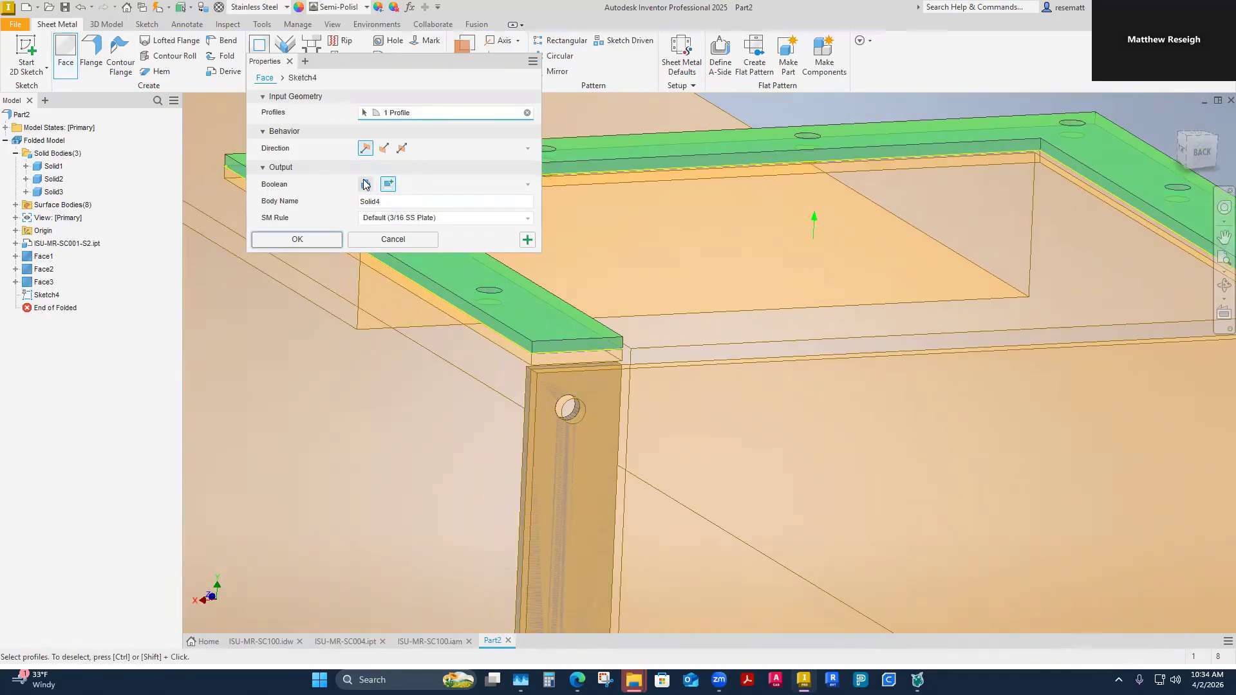
{"action": "left_click", "coordinate": [384, 148]}
{"action": "middle_click_drag", "start_coordinate": [405, 293], "coordinate": [609, 418], "text": "shift"}
{"action": "scroll", "coordinate": [594, 416], "scroll_direction": "down", "scroll_amount": 1}
{"action": "scroll", "coordinate": [609, 418], "scroll_direction": "down", "scroll_amount": 1}
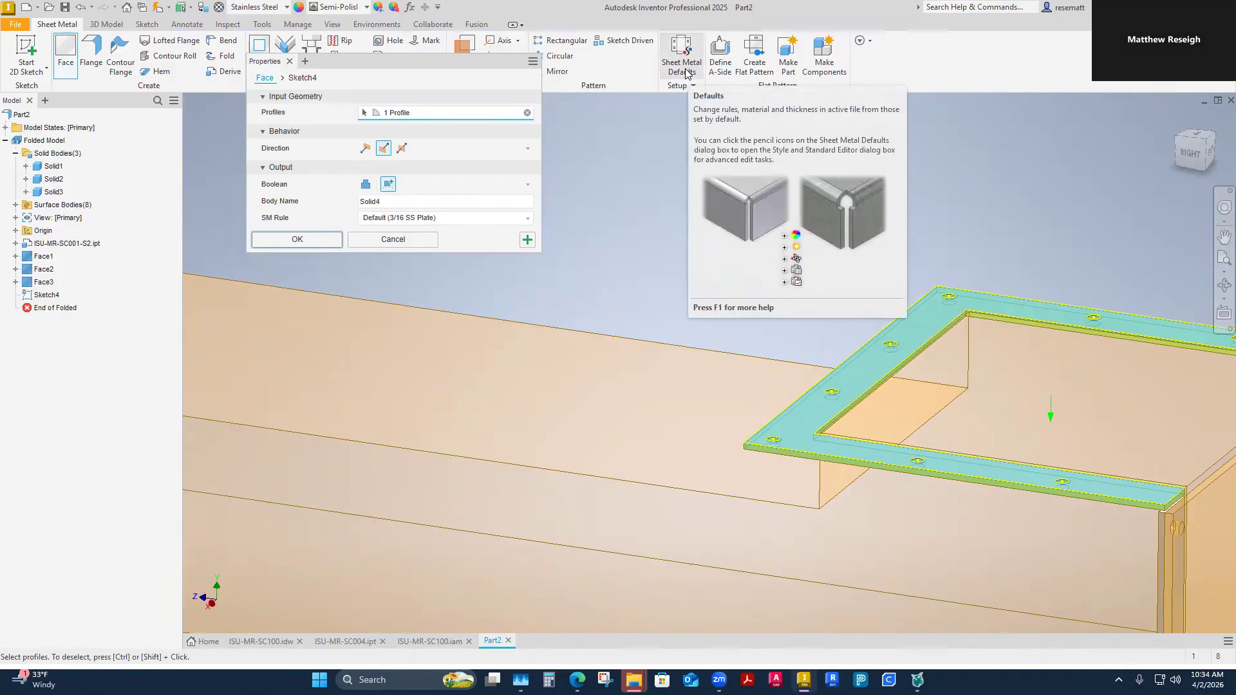
{"action": "left_click", "coordinate": [276, 243]}
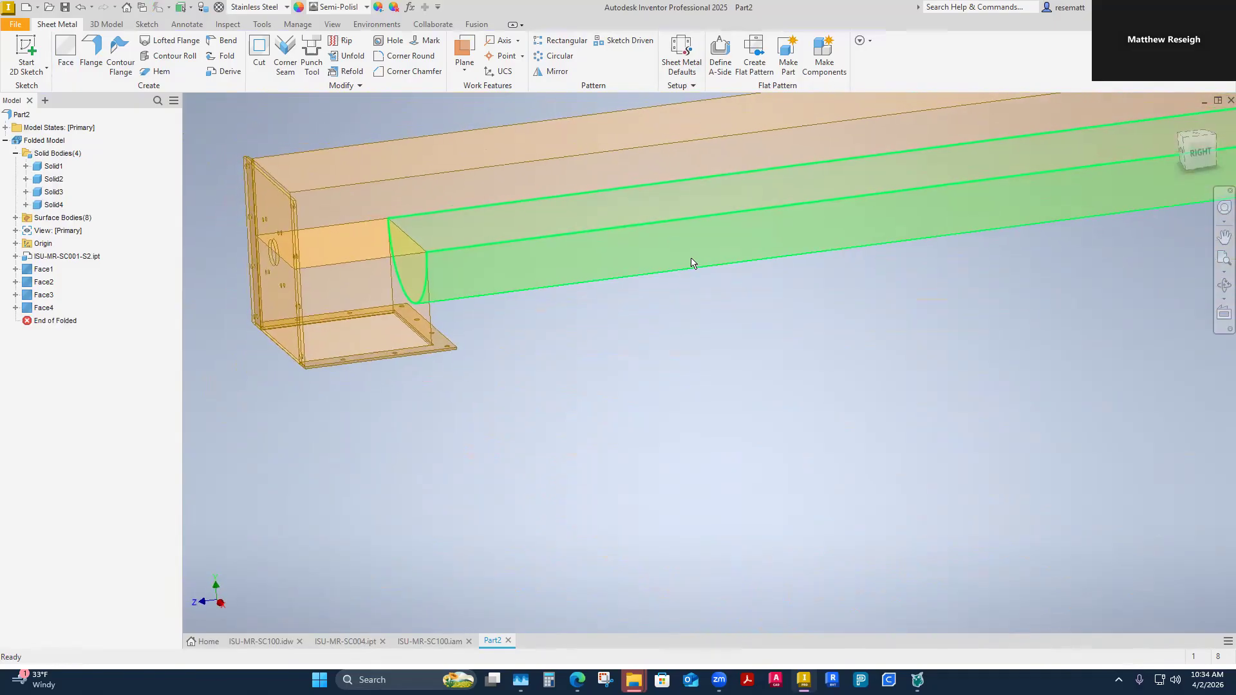
{"action": "mouse_move", "coordinate": [691, 259]}
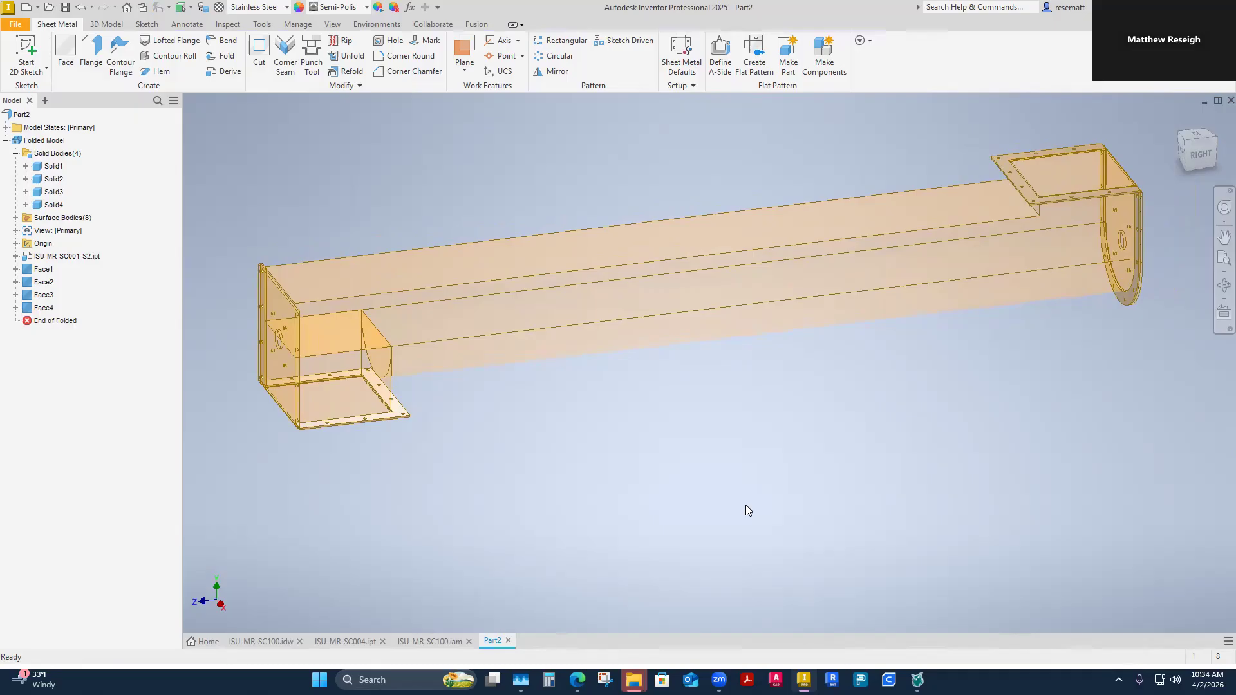
{"action": "middle_click_drag", "start_coordinate": [745, 505], "coordinate": [611, 493], "text": "shift"}
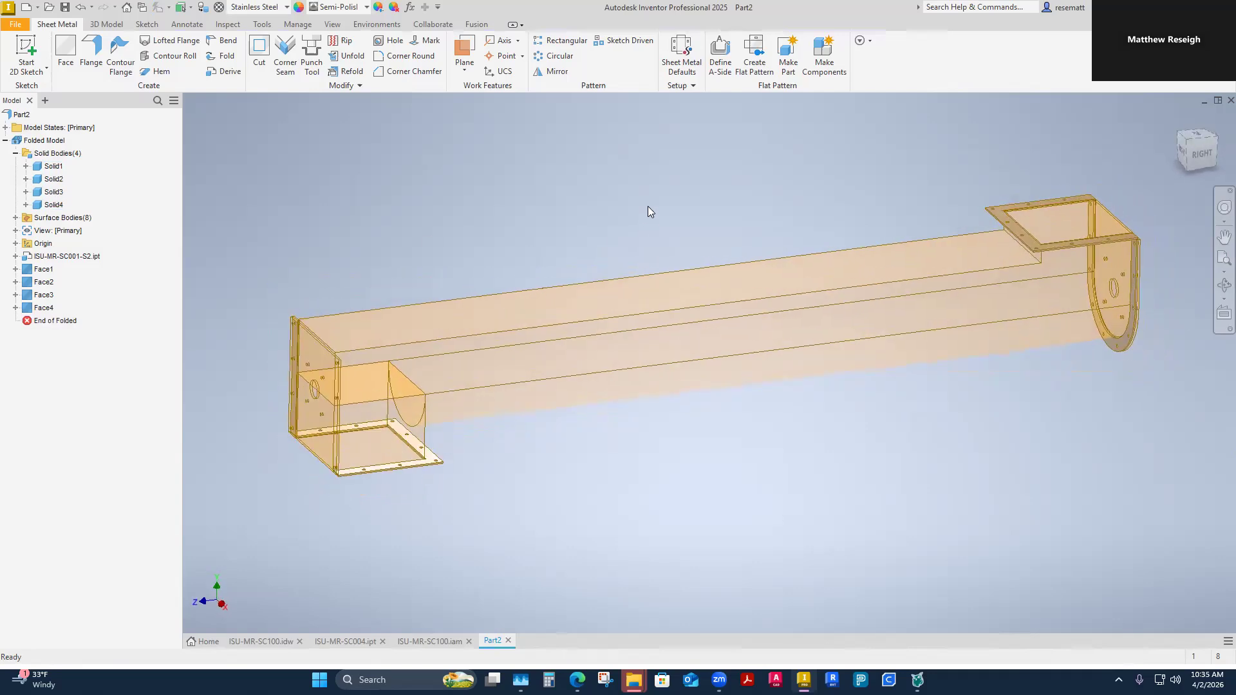
{"action": "left_click", "coordinate": [830, 58]}
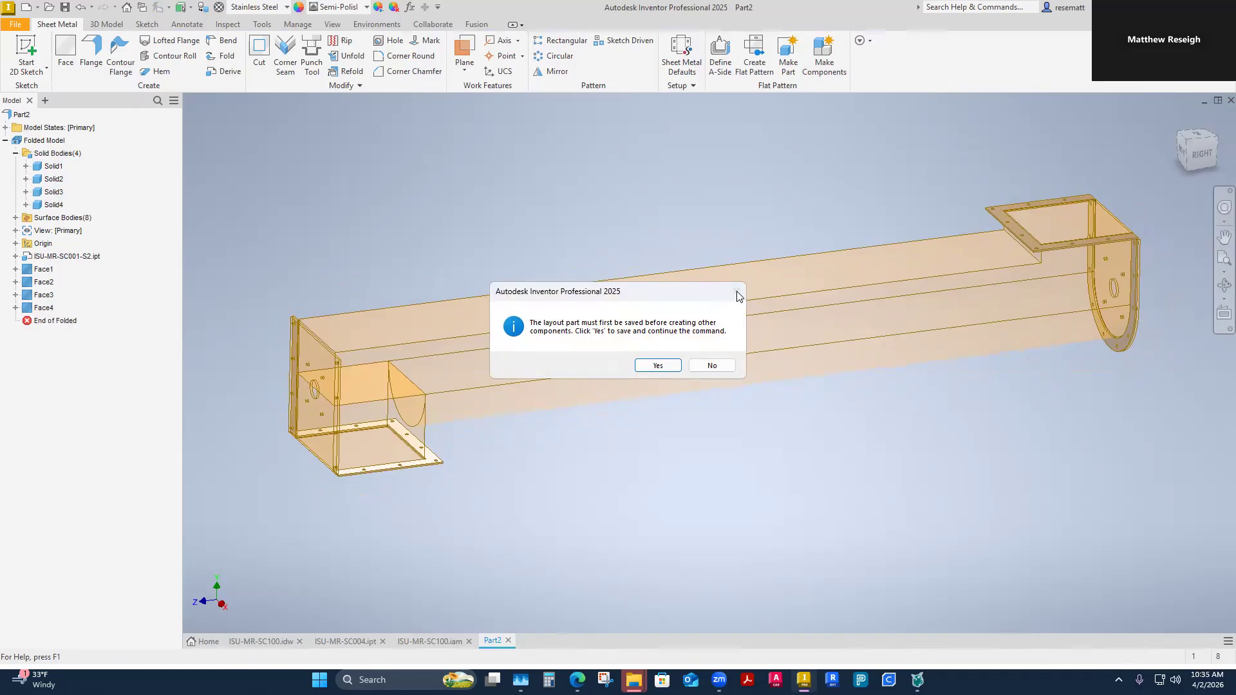
{"action": "left_click", "coordinate": [712, 366]}
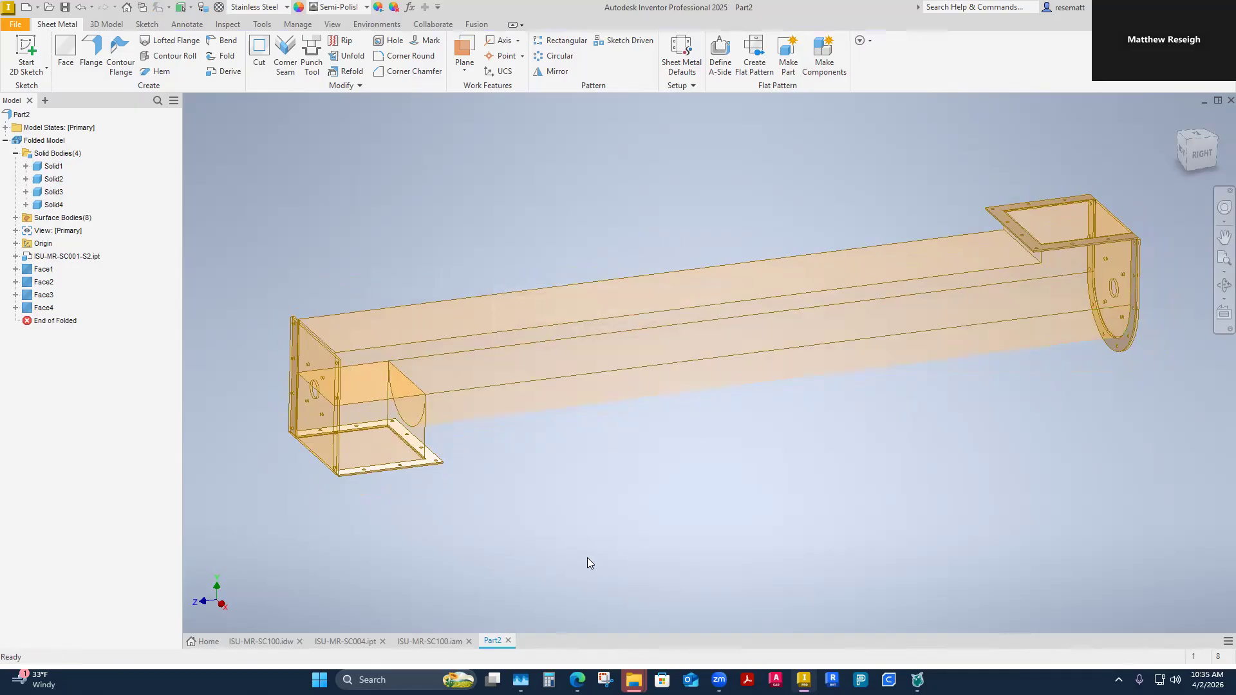
Step: Save the layout part as ISU-MR-SC008 in the Parts folder of the 01-Screw Conveyor 2026 project
{"action": "left_click", "coordinate": [65, 8]}
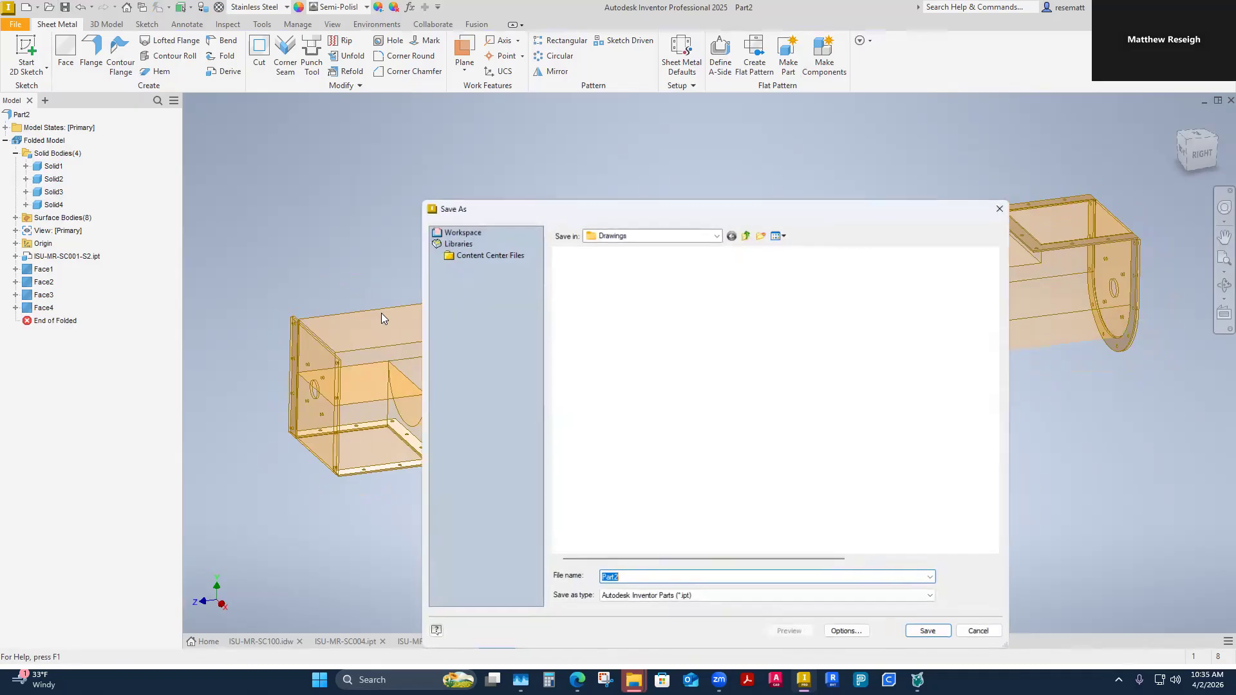
{"action": "left_click", "coordinate": [746, 235]}
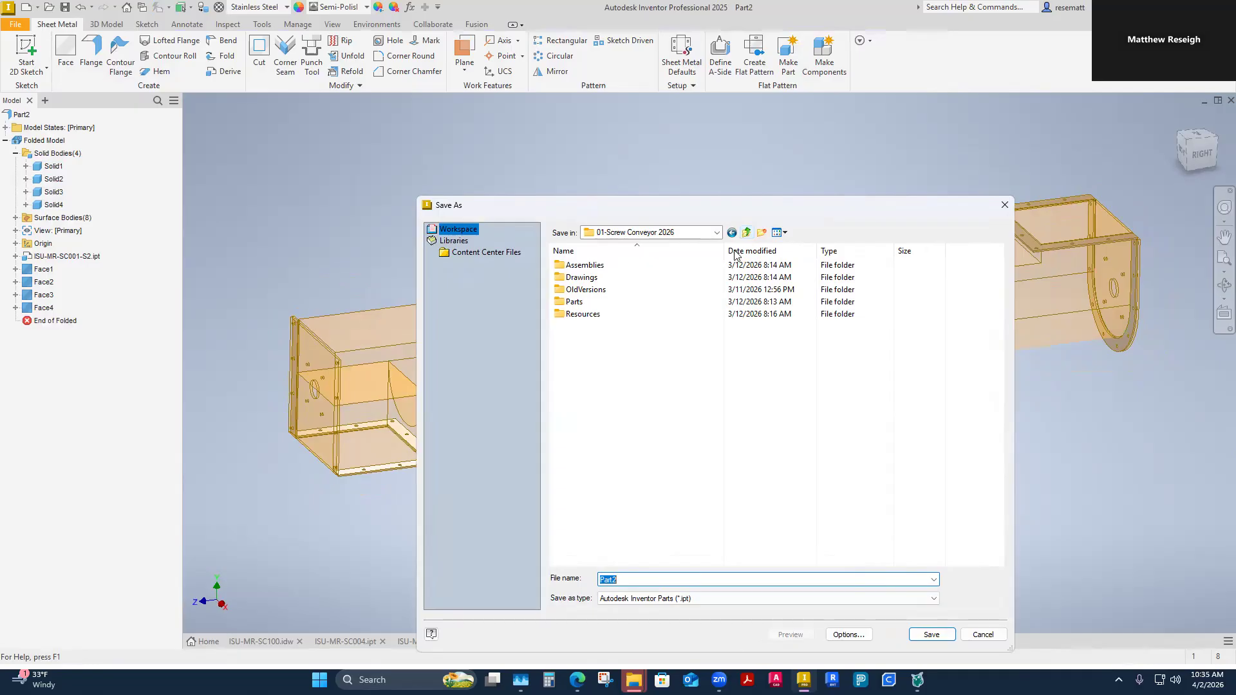
{"action": "left_click", "coordinate": [598, 305]}
{"action": "double_click", "coordinate": [598, 307]}
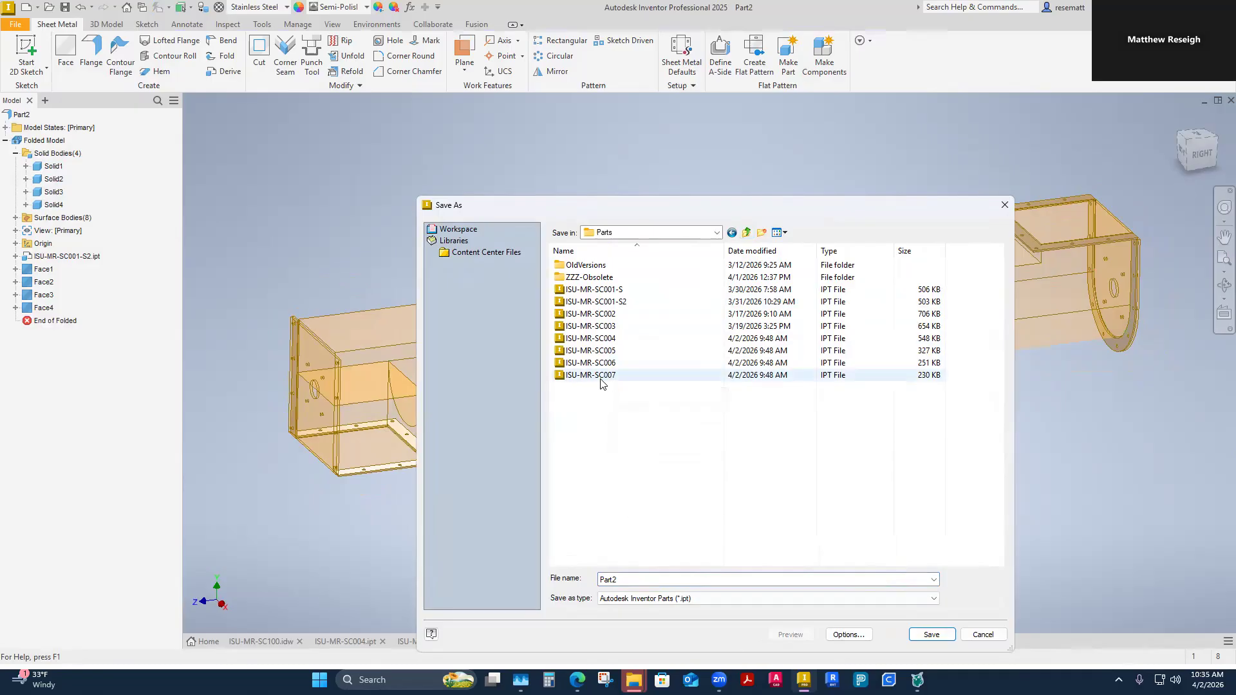
{"action": "left_click", "coordinate": [605, 376]}
{"action": "left_click", "coordinate": [655, 579]}
{"action": "left_click", "coordinate": [655, 579]}
{"action": "key", "text": "BackSpace"}
{"action": "type", "text": "8"}
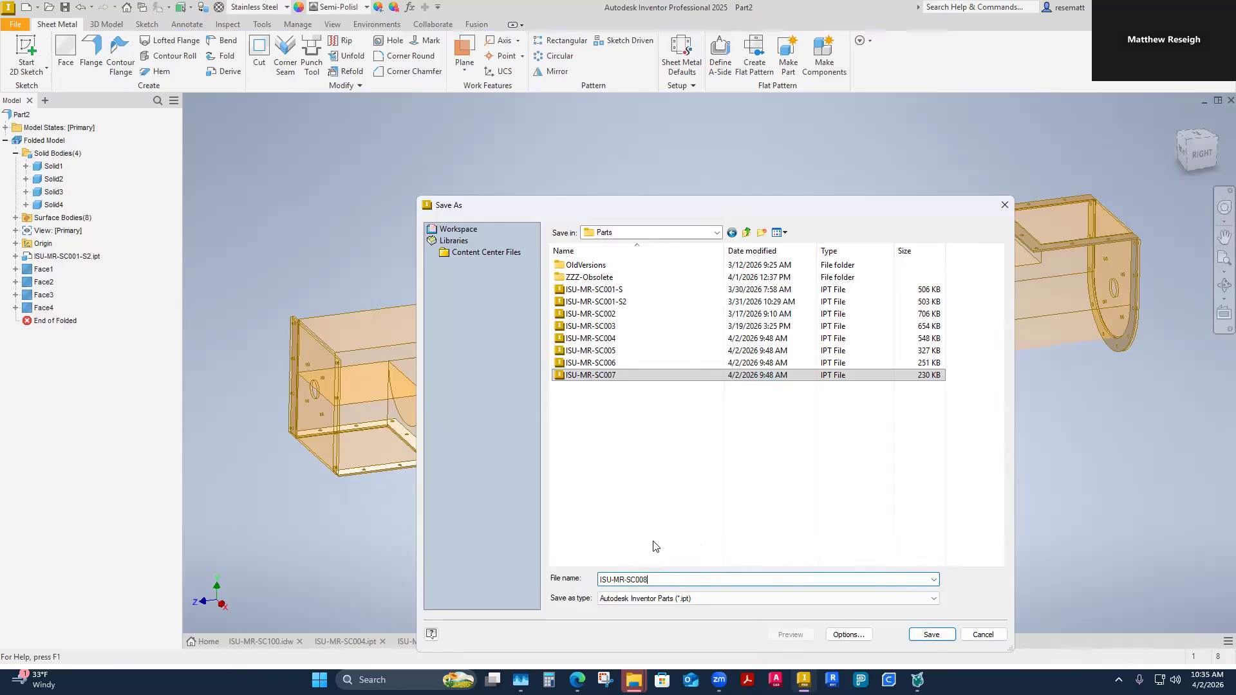
{"action": "left_click", "coordinate": [929, 635]}
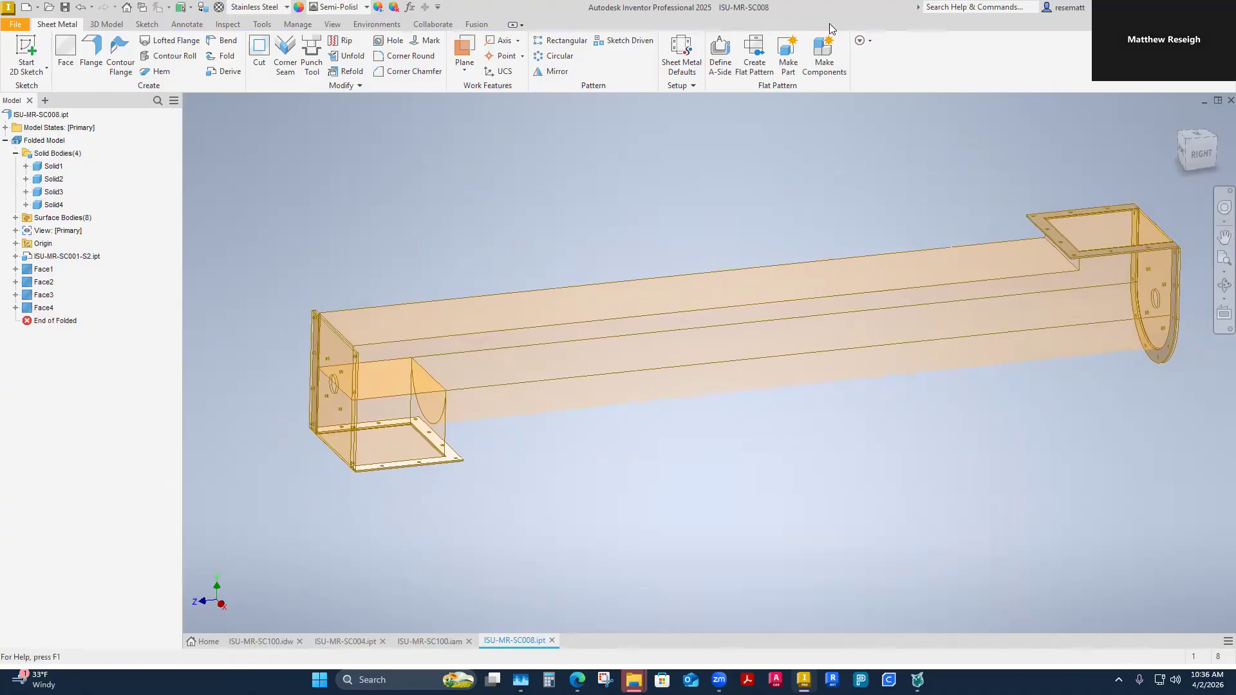
{"action": "left_click", "coordinate": [819, 66]}
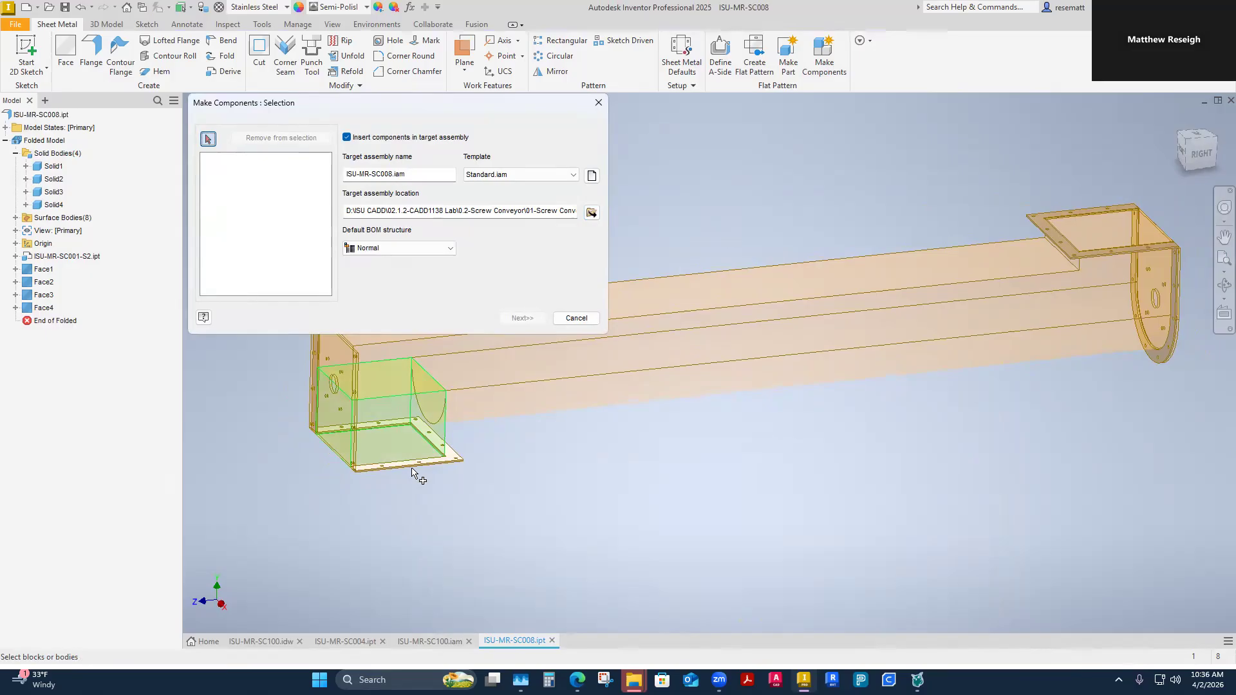
{"action": "left_click", "coordinate": [591, 212]}
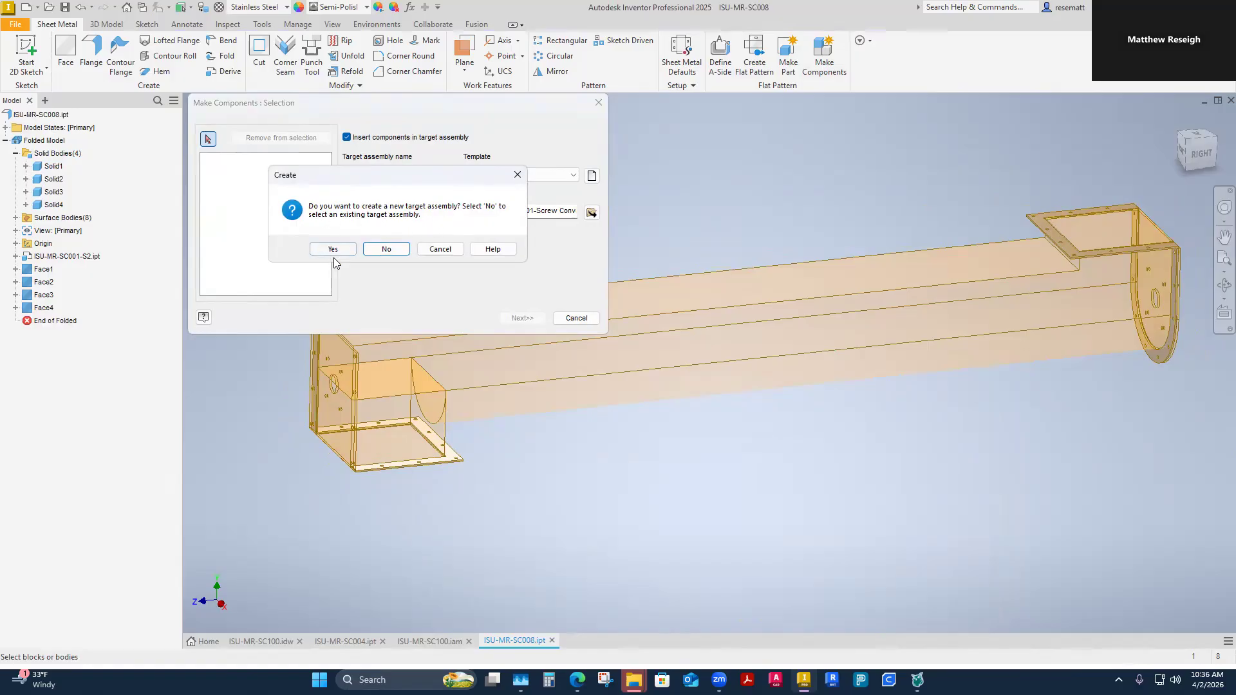
{"action": "left_click", "coordinate": [386, 249]}
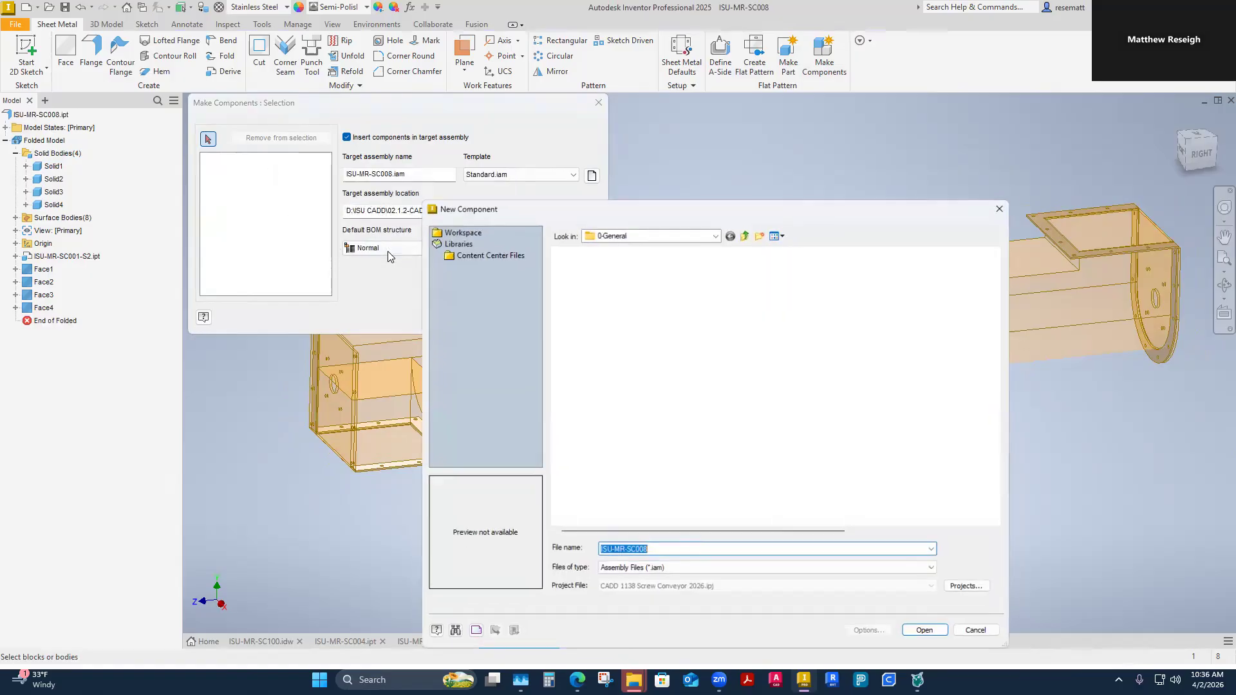
{"action": "left_click", "coordinate": [745, 232]}
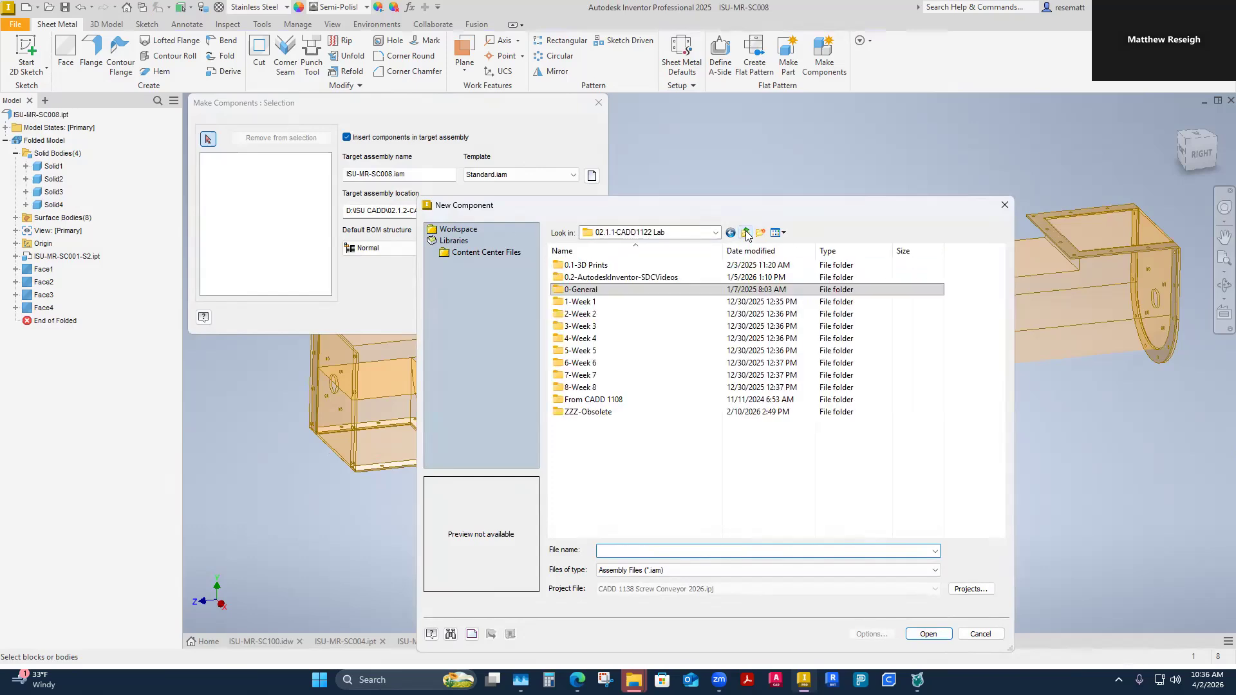
{"action": "left_click", "coordinate": [745, 233]}
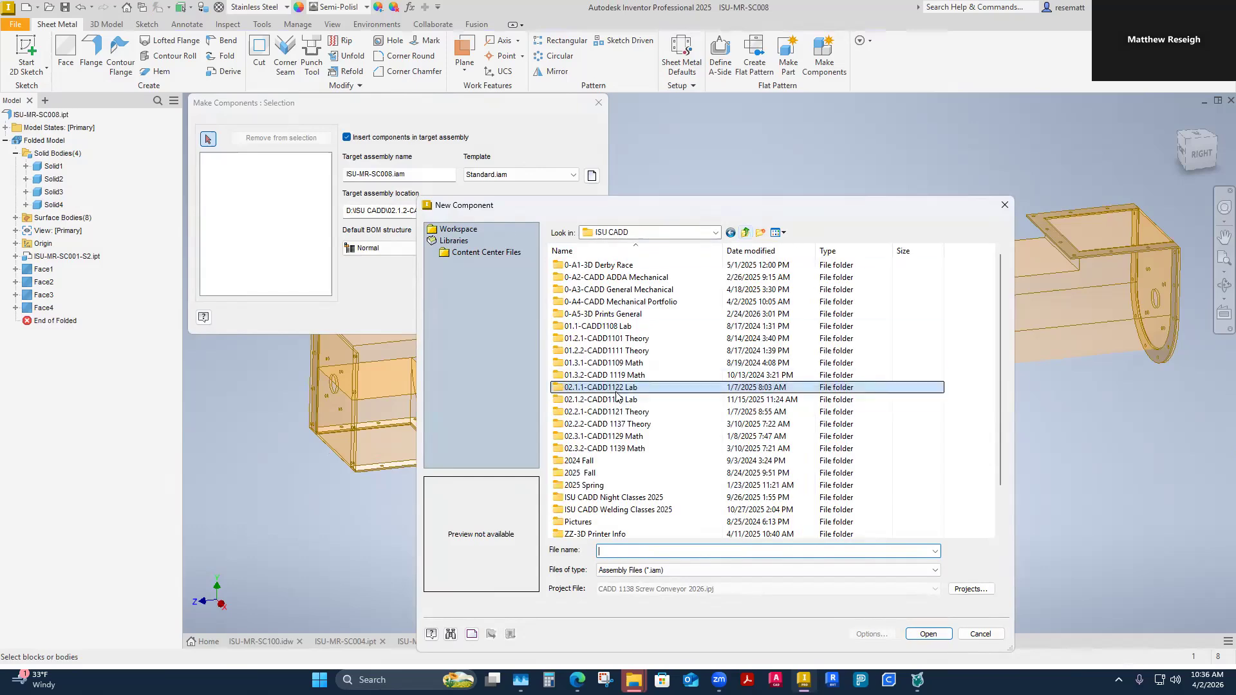
{"action": "double_click", "coordinate": [605, 399]}
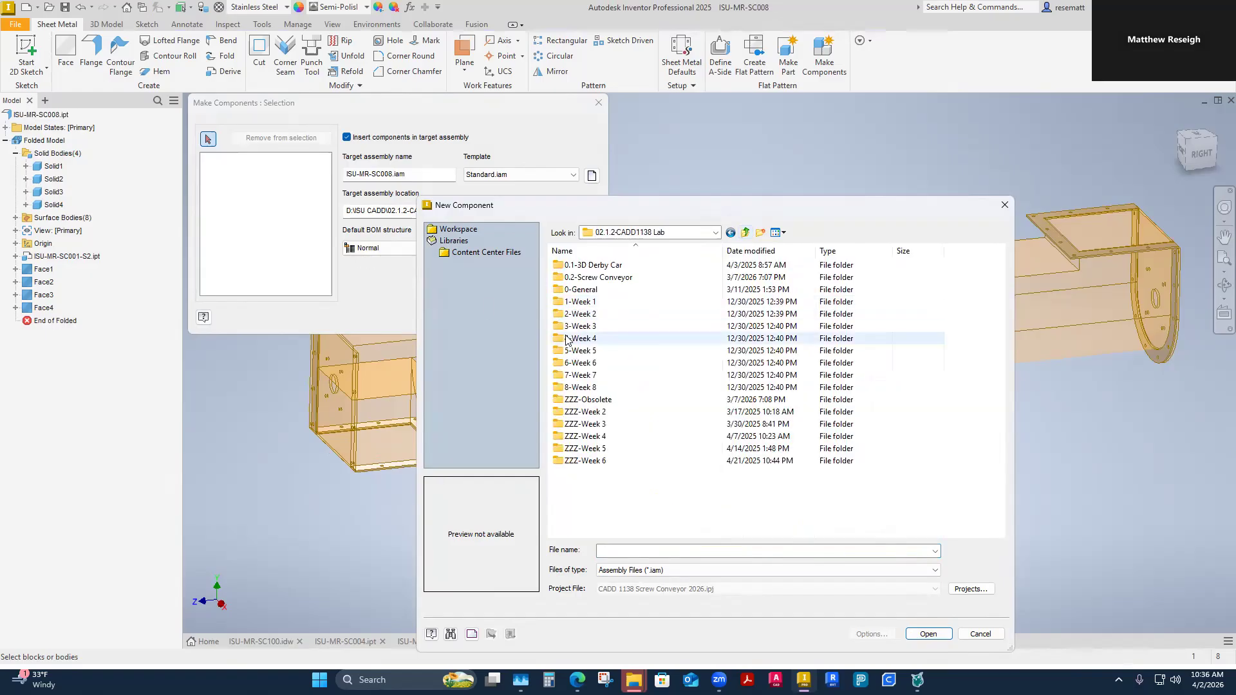
{"action": "double_click", "coordinate": [602, 279]}
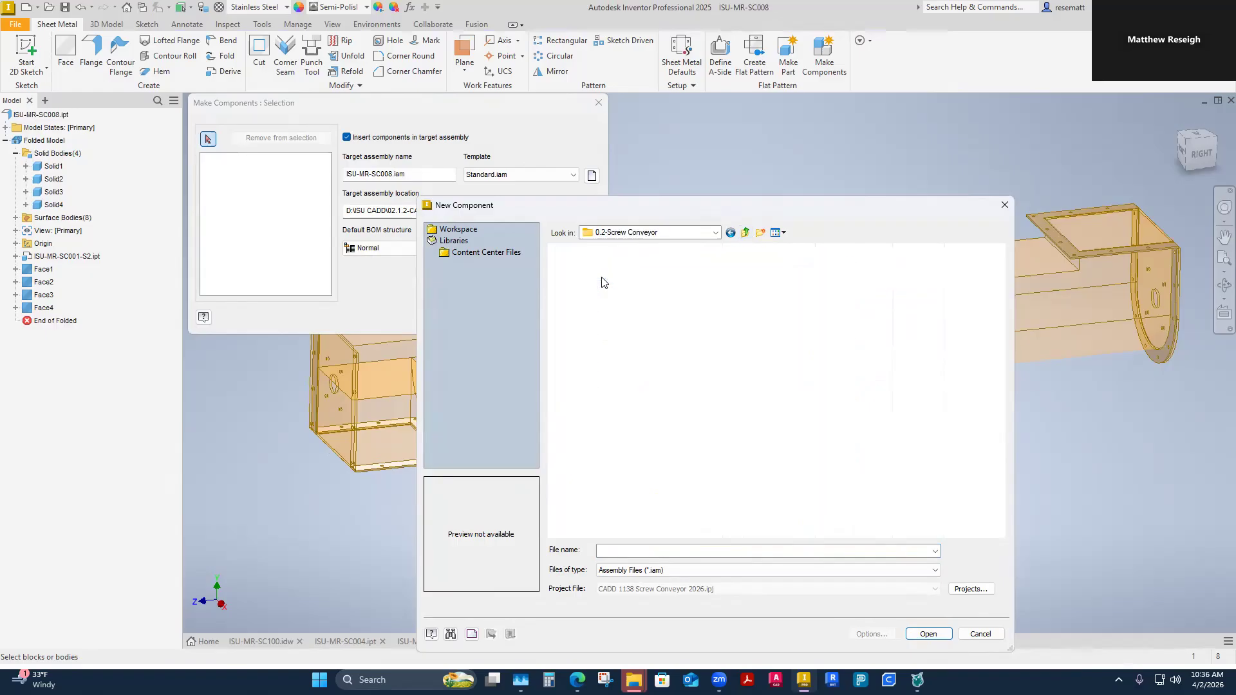
{"action": "left_click", "coordinate": [589, 281]}
{"action": "double_click", "coordinate": [589, 281]}
{"action": "left_click", "coordinate": [746, 233]}
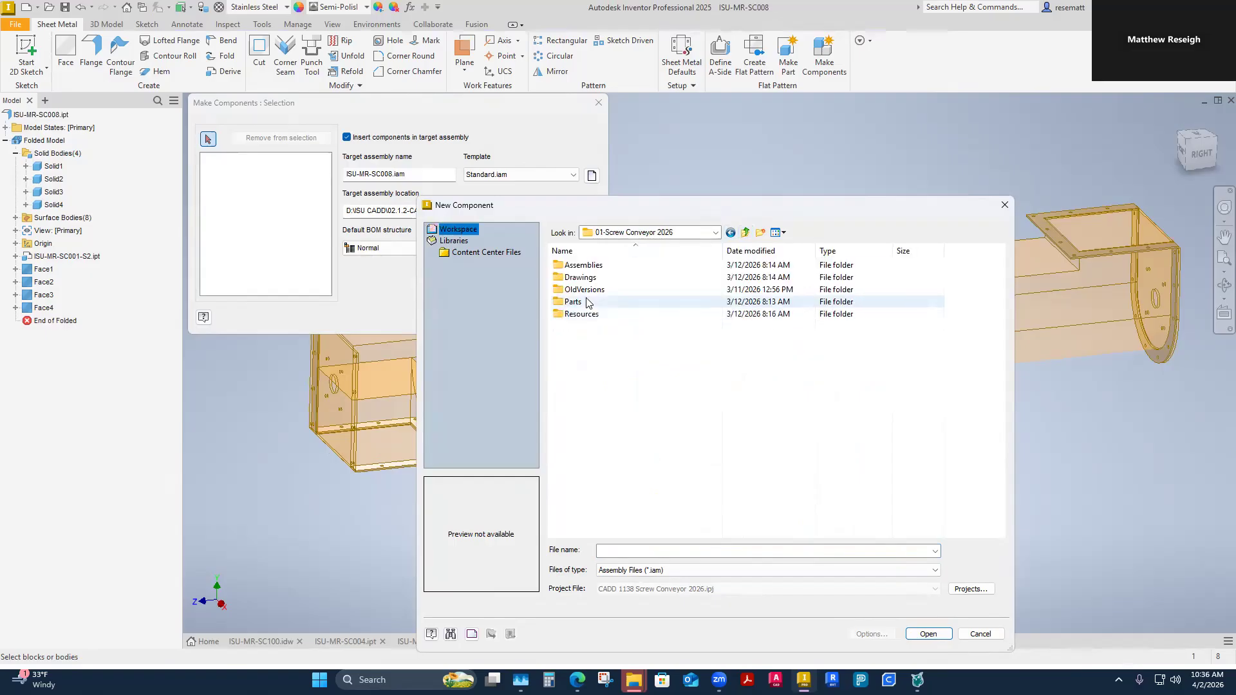
{"action": "double_click", "coordinate": [582, 265]}
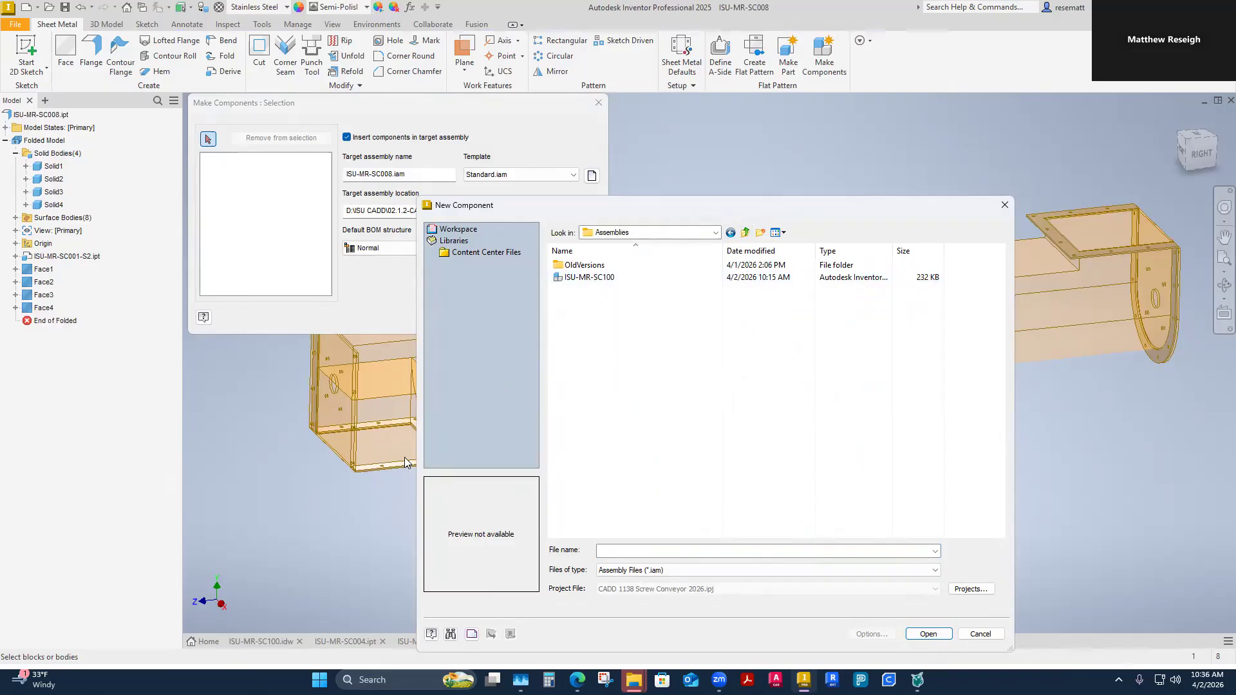
{"action": "left_click", "coordinate": [589, 277]}
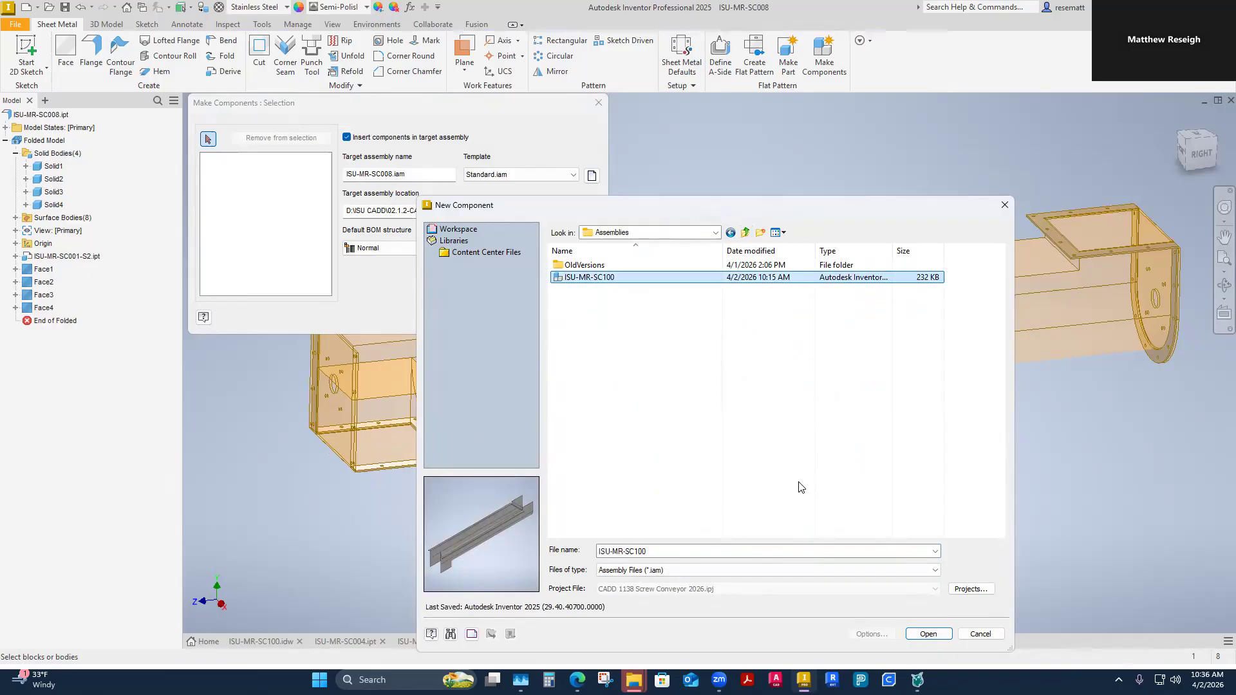
{"action": "left_click", "coordinate": [927, 634]}
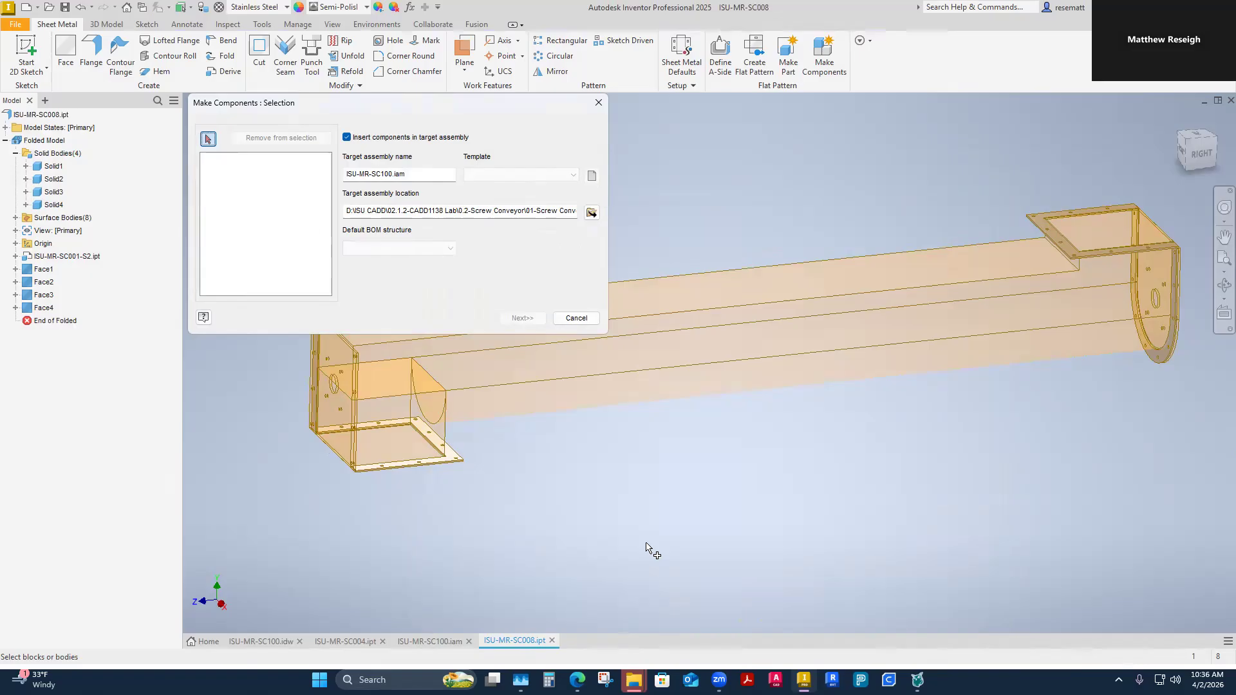
{"action": "scroll", "coordinate": [623, 535], "scroll_direction": "down", "scroll_amount": 5}
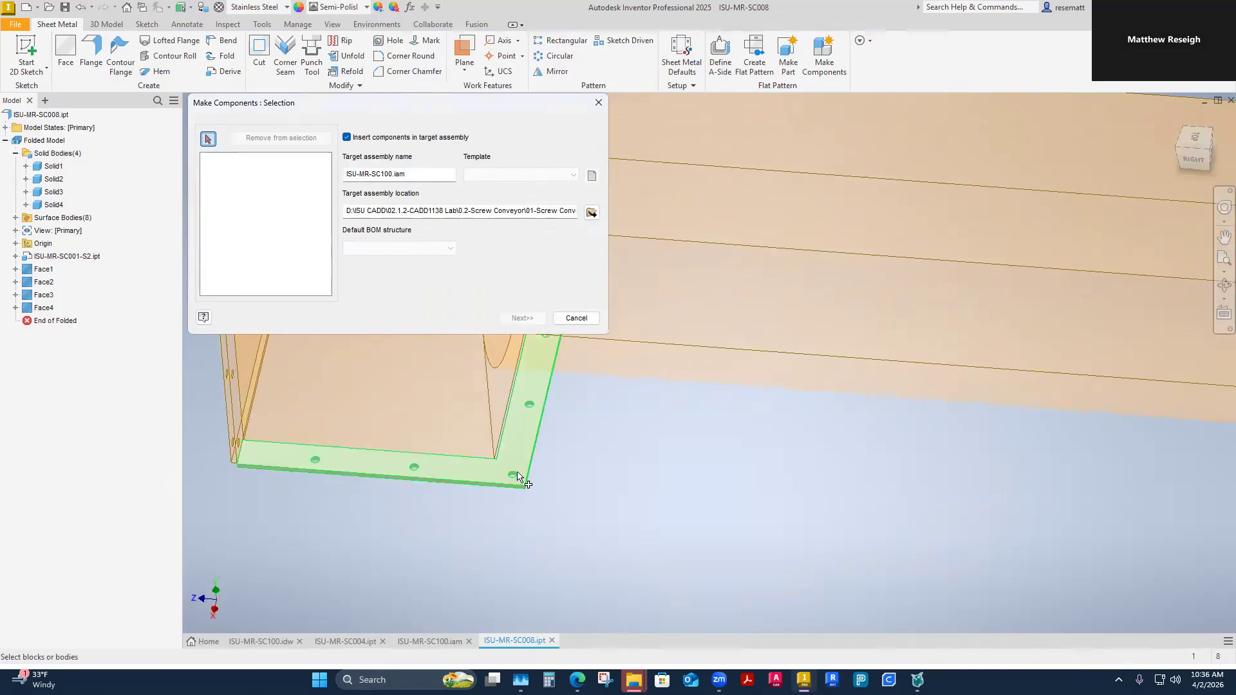
{"action": "left_click", "coordinate": [518, 477]}
{"action": "scroll", "coordinate": [579, 546], "scroll_direction": "up", "scroll_amount": 5}
{"action": "middle_click_drag", "start_coordinate": [705, 538], "coordinate": [576, 527], "text": "shift"}
{"action": "scroll", "coordinate": [783, 499], "scroll_direction": "down", "scroll_amount": 6}
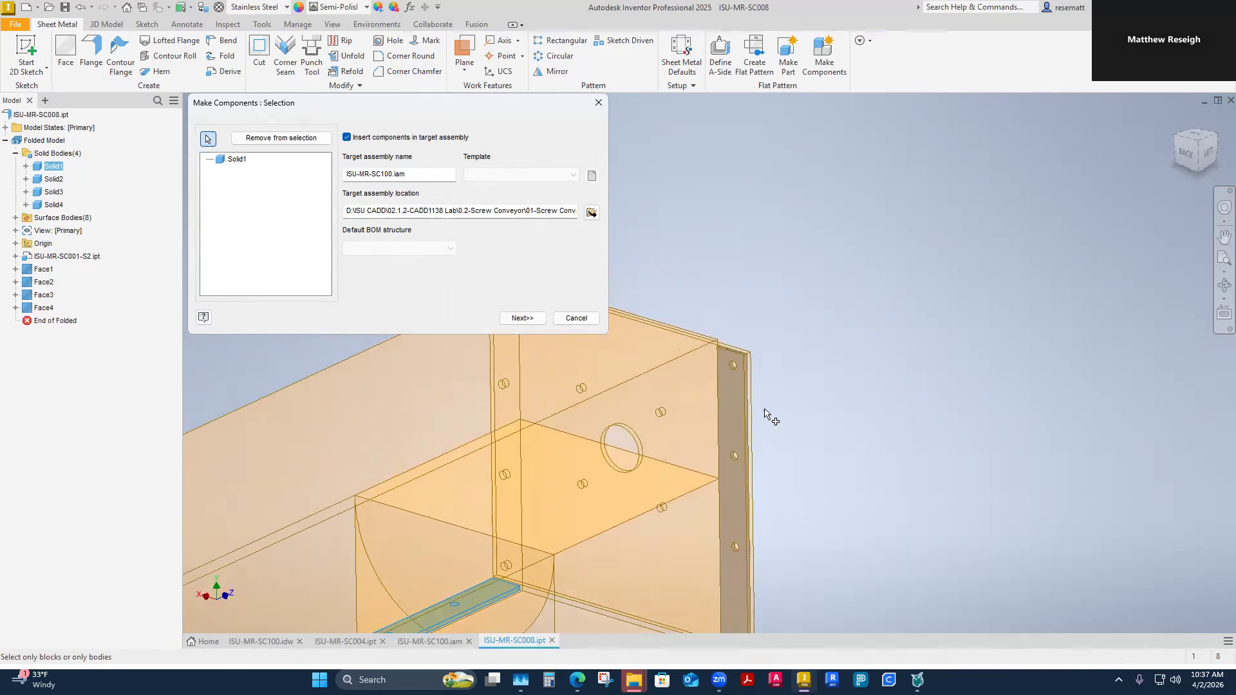
{"action": "left_click", "coordinate": [735, 410]}
{"action": "scroll", "coordinate": [811, 408], "scroll_direction": "up", "scroll_amount": 5}
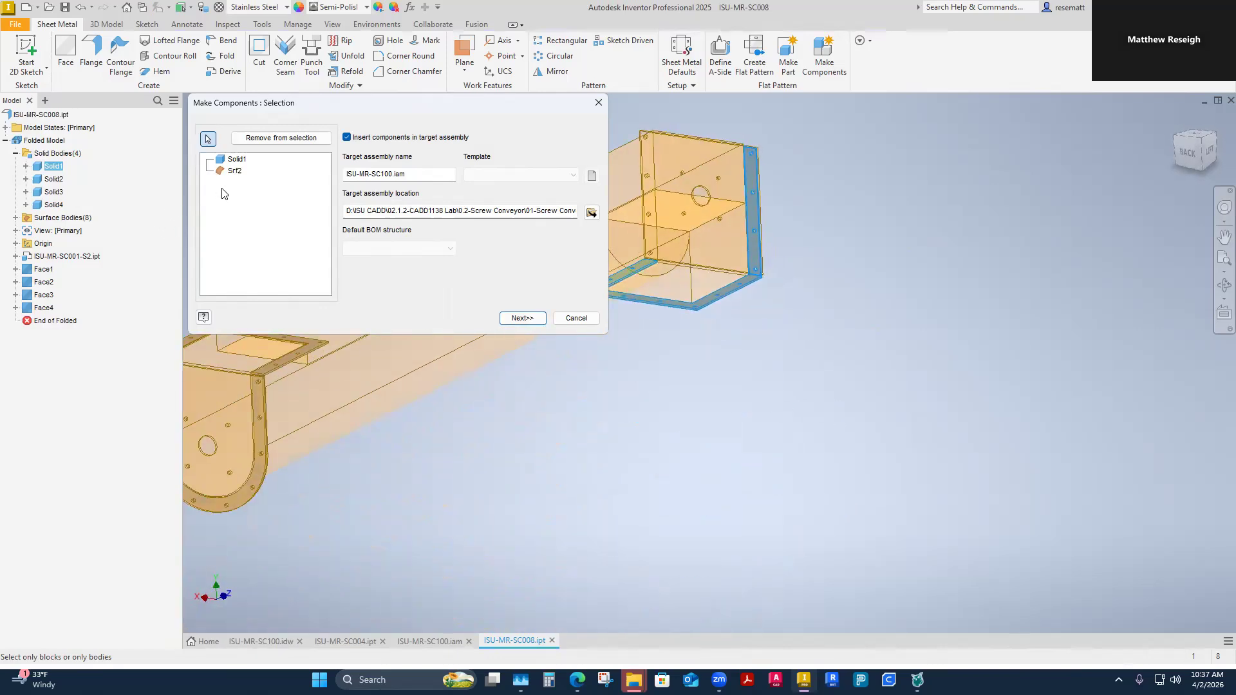
{"action": "left_click", "coordinate": [234, 171]}
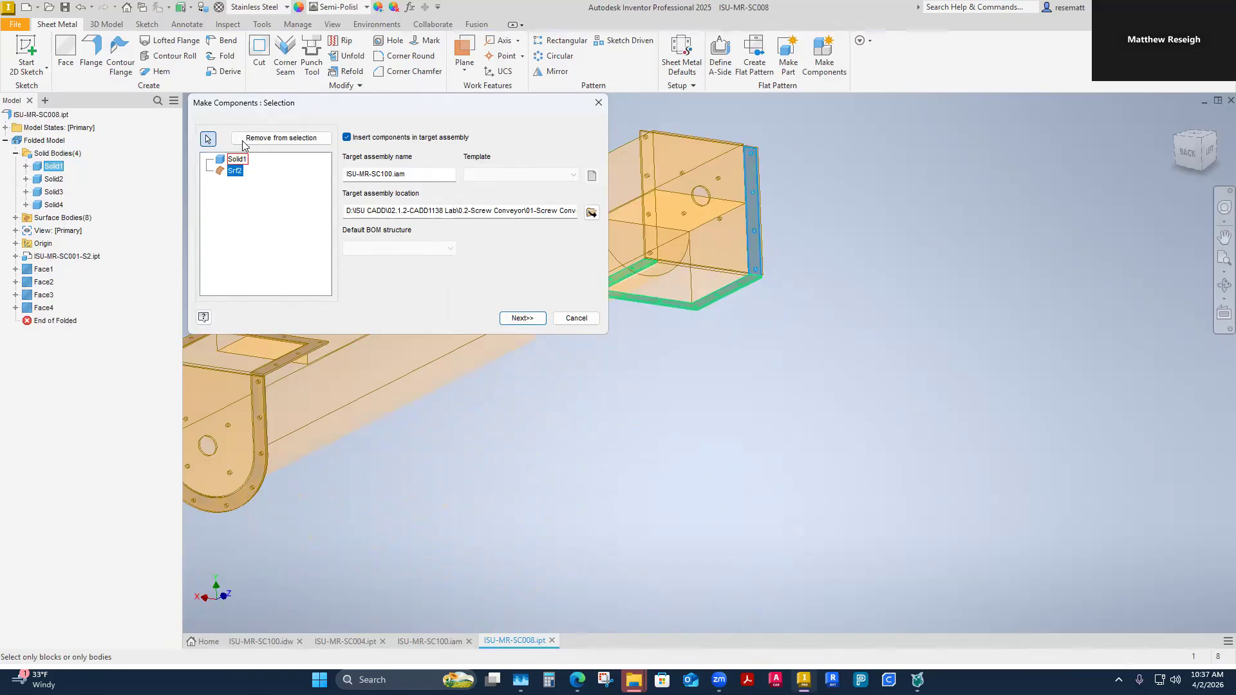
{"action": "left_click", "coordinate": [263, 140]}
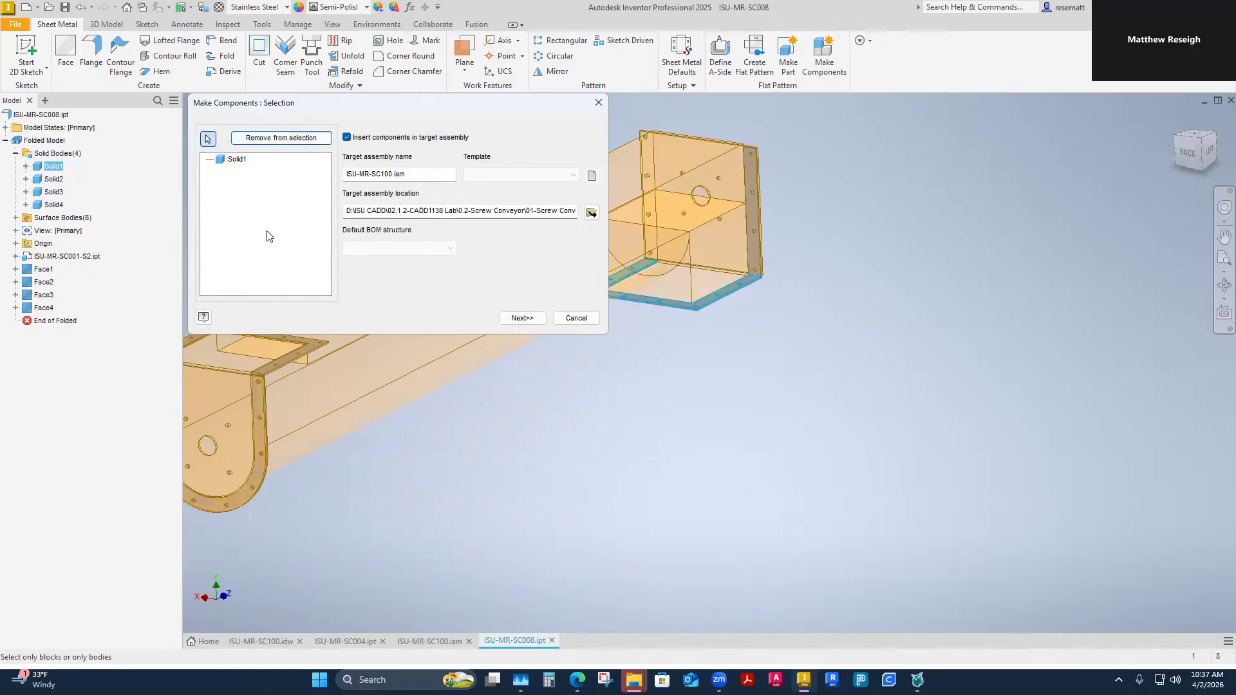
{"action": "left_click", "coordinate": [16, 218]}
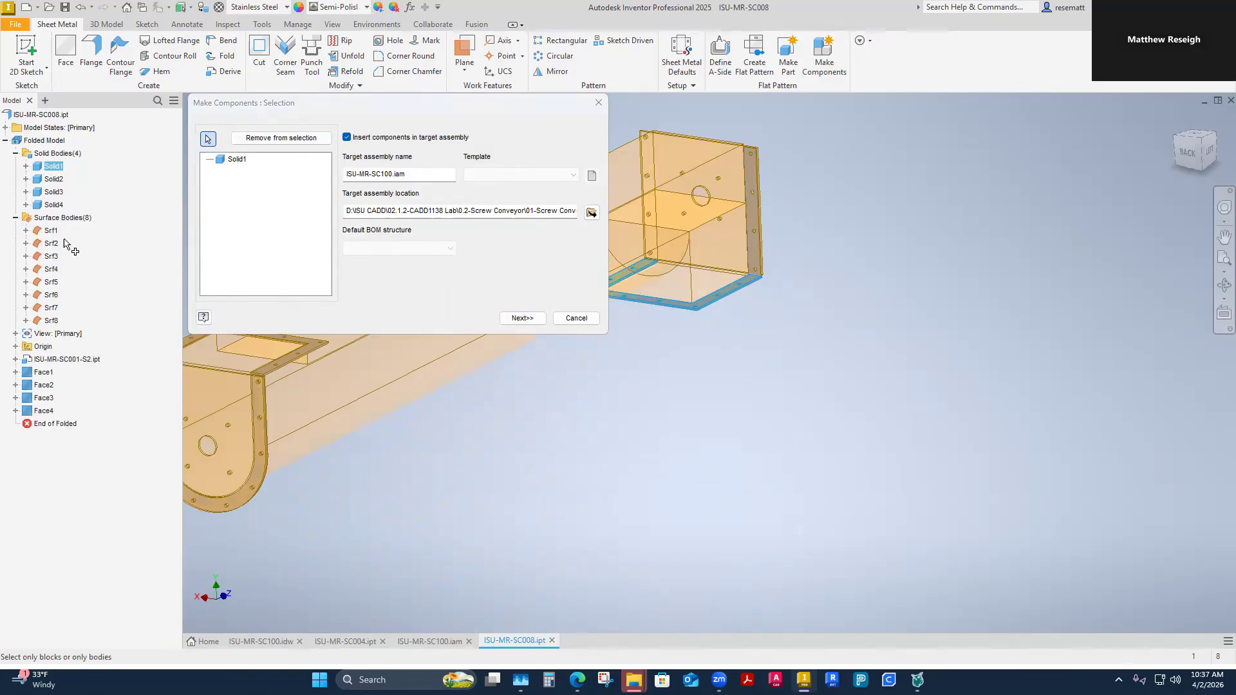
{"action": "left_click", "coordinate": [52, 231]}
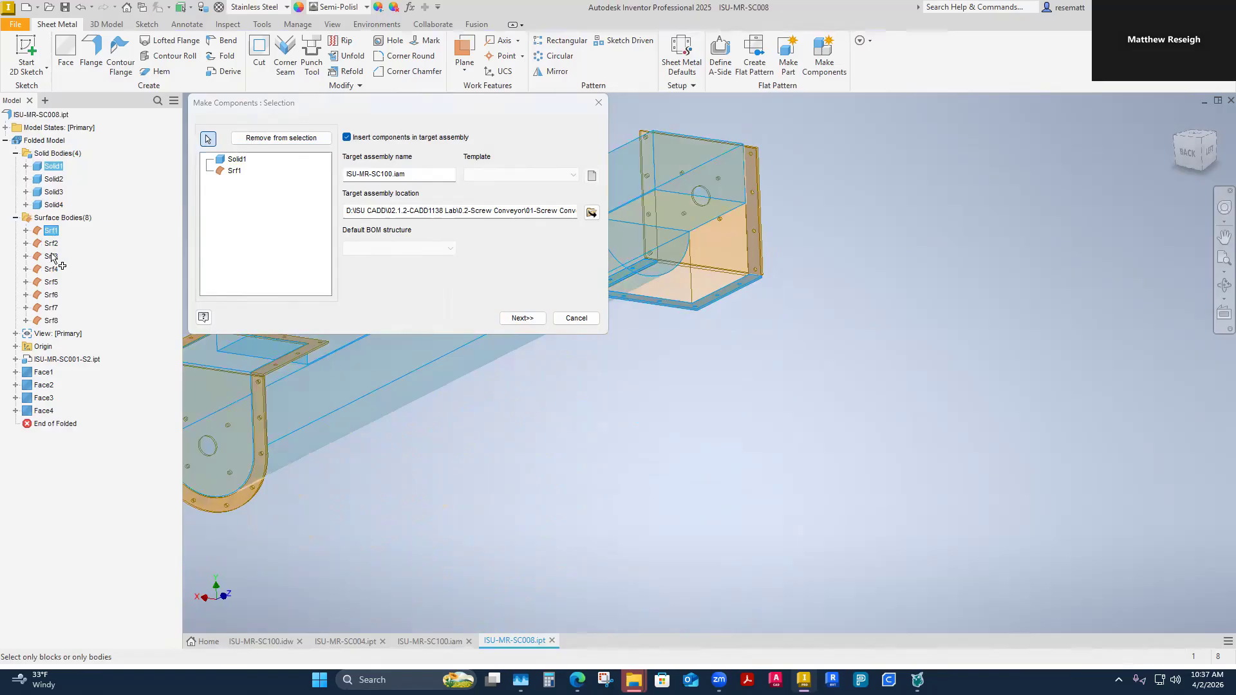
{"action": "left_click", "coordinate": [51, 321], "text": "shift"}
{"action": "right_click", "coordinate": [98, 311]}
{"action": "key", "text": "Escape"}
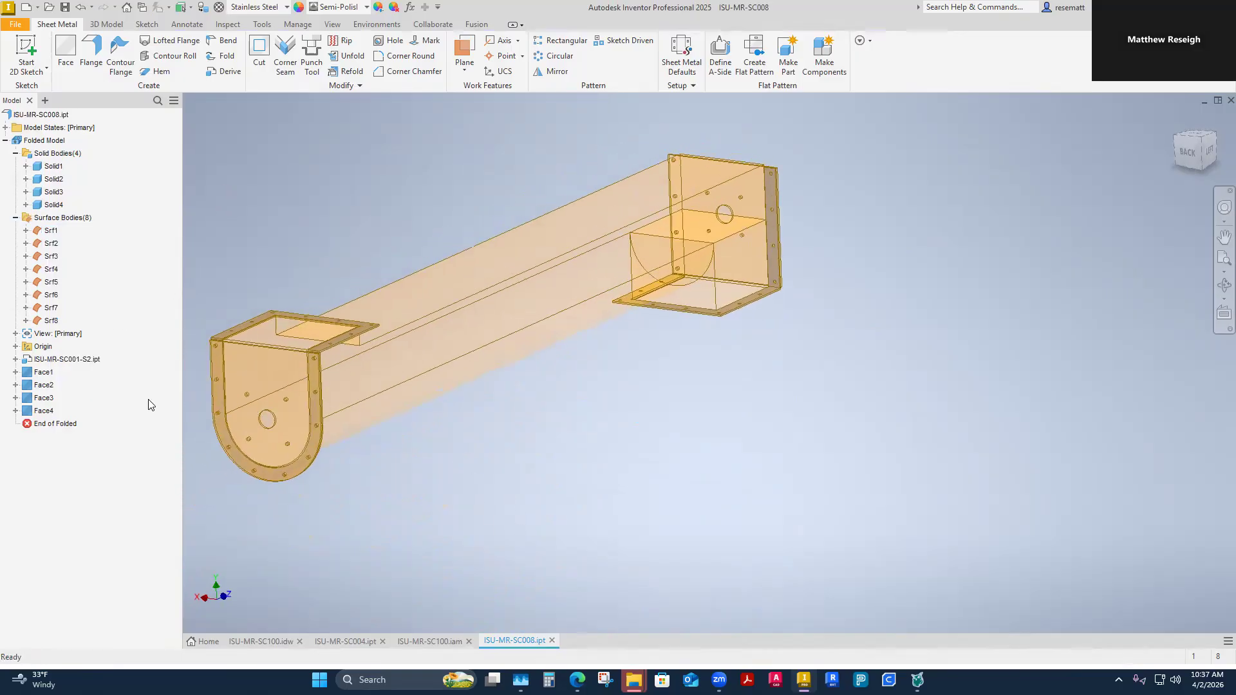
Step: Hide all the surface bodies, Srf1 through Srf8, so that only the solid flanges are shown
{"action": "left_click", "coordinate": [48, 232]}
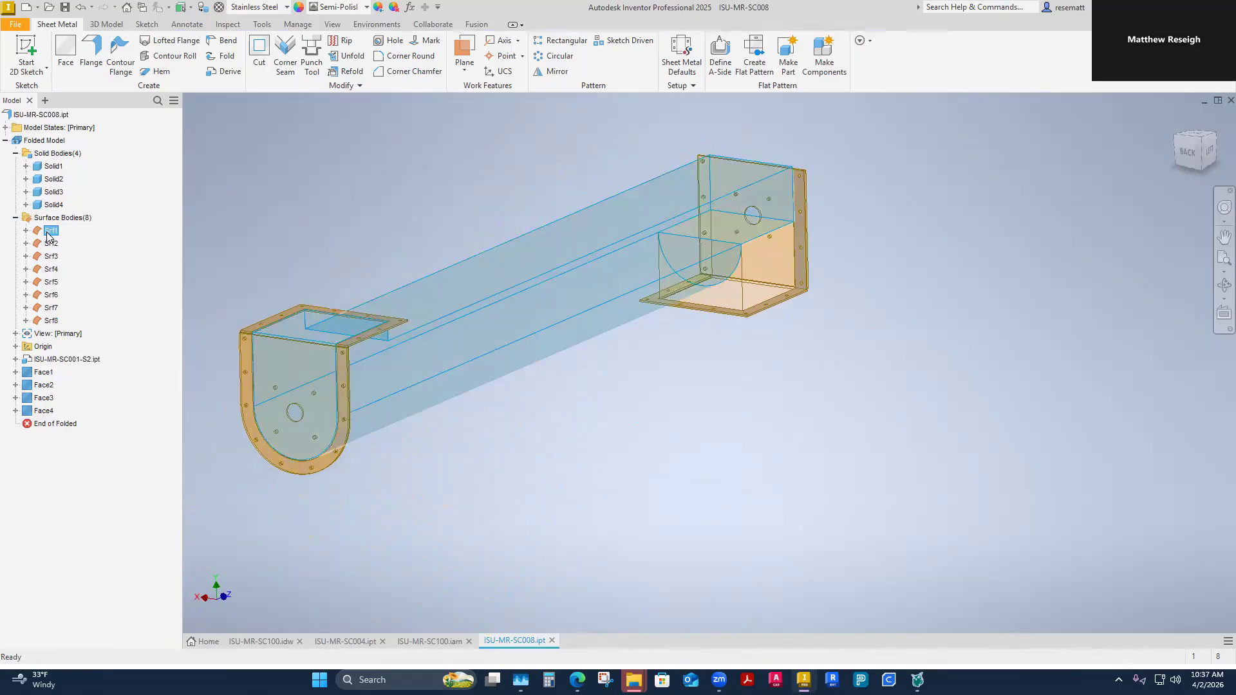
{"action": "left_click", "coordinate": [51, 321], "text": "shift"}
{"action": "right_click", "coordinate": [56, 322]}
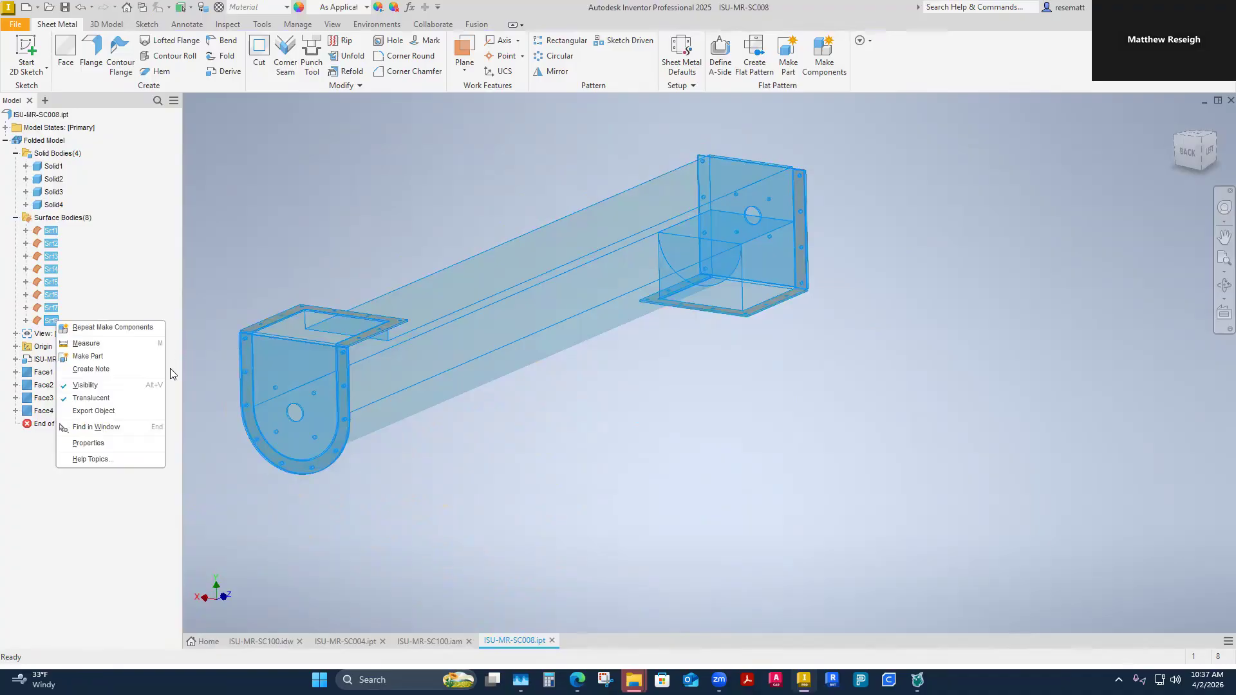
{"action": "left_click", "coordinate": [67, 386]}
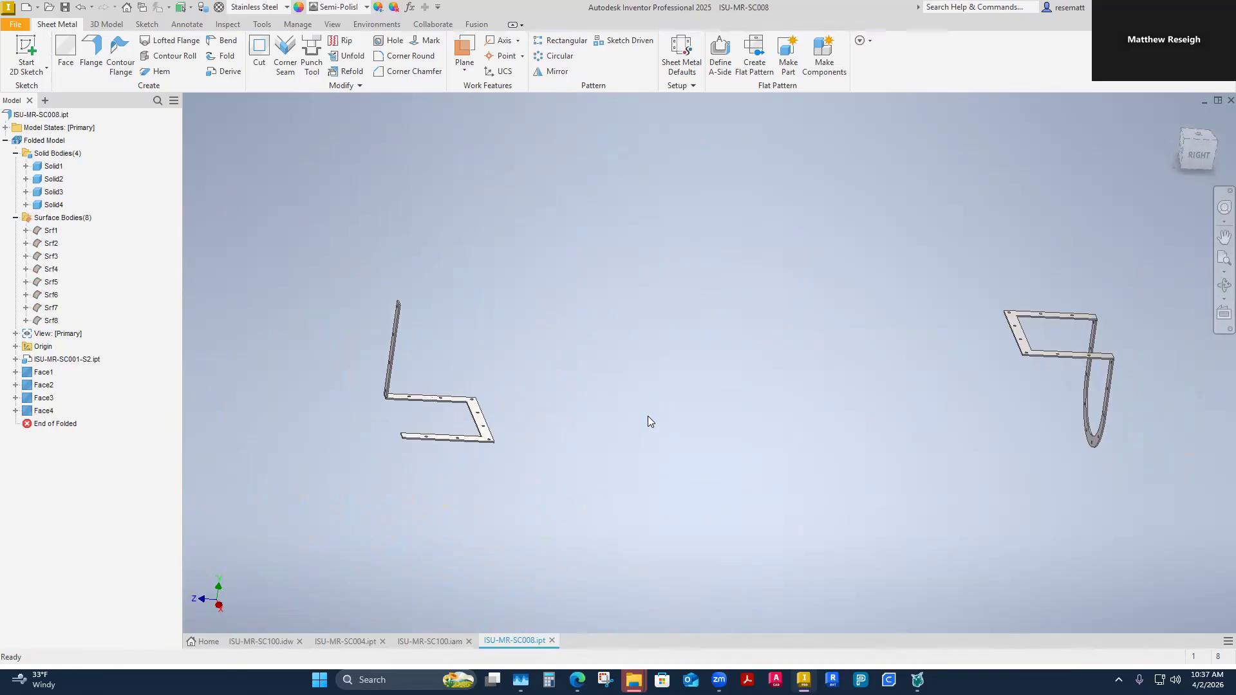
Step: Start Make Components and set the existing assembly ISU-MR-SC100 from the Assemblies folder as the target assembly
{"action": "left_click", "coordinate": [824, 58]}
{"action": "left_click", "coordinate": [590, 213]}
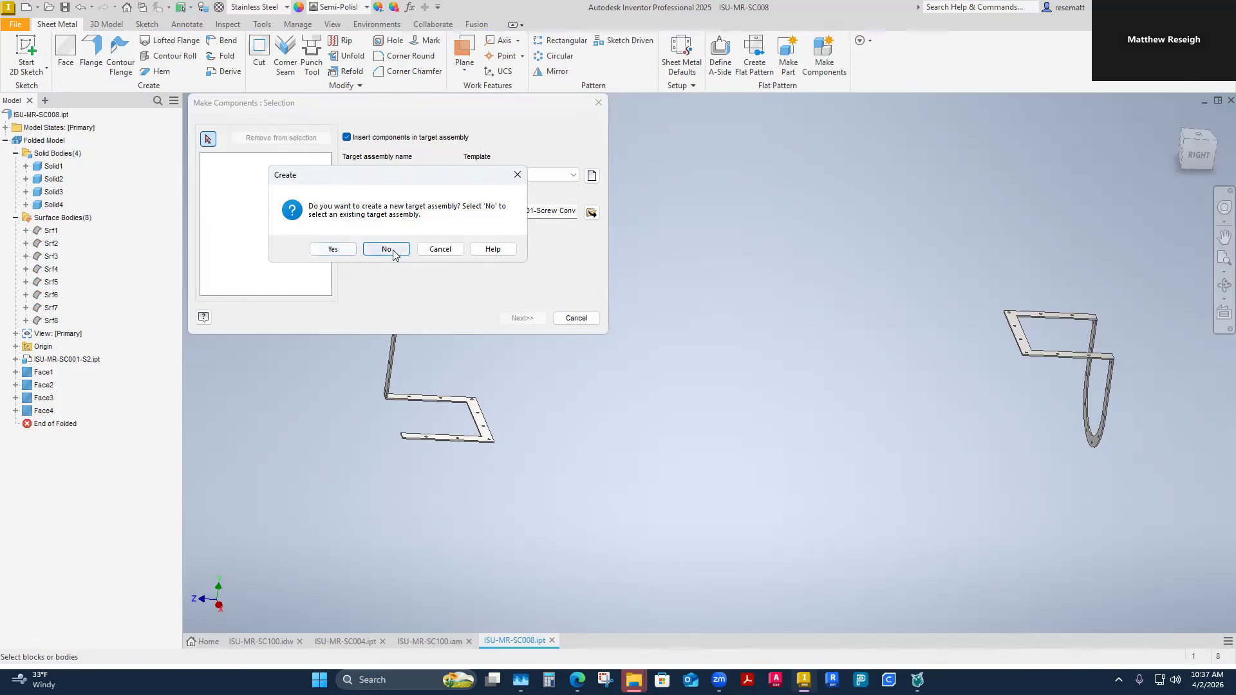
{"action": "left_click", "coordinate": [386, 249]}
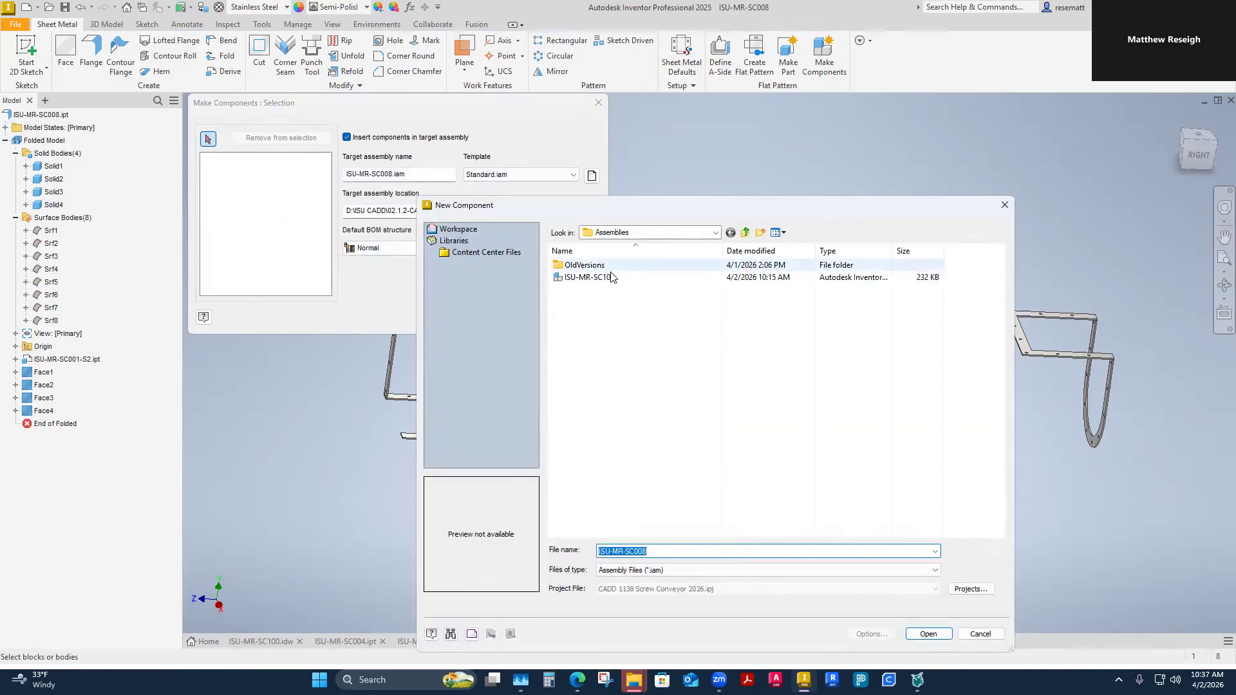
{"action": "left_click", "coordinate": [611, 279]}
{"action": "left_click", "coordinate": [928, 634]}
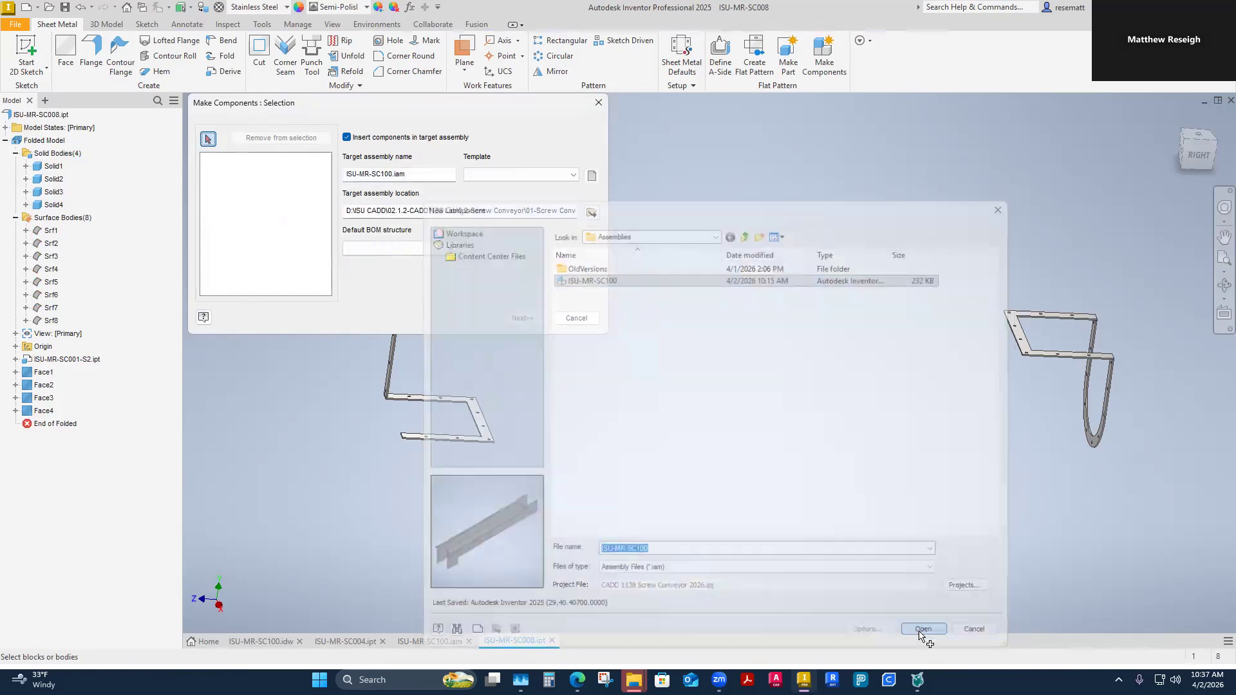
Step: Select the four flange bodies, Solid1 through Solid4, as the bodies to make into components
{"action": "middle_click_drag", "start_coordinate": [704, 629], "coordinate": [533, 471], "text": "shift"}
{"action": "left_click", "coordinate": [532, 471]}
{"action": "middle_click_drag", "start_coordinate": [632, 543], "coordinate": [780, 402], "text": "shift"}
{"action": "left_click", "coordinate": [643, 390]}
{"action": "left_click", "coordinate": [780, 401]}
{"action": "left_click", "coordinate": [848, 466]}
{"action": "middle_click_drag", "start_coordinate": [358, 513], "coordinate": [519, 463], "text": "shift"}
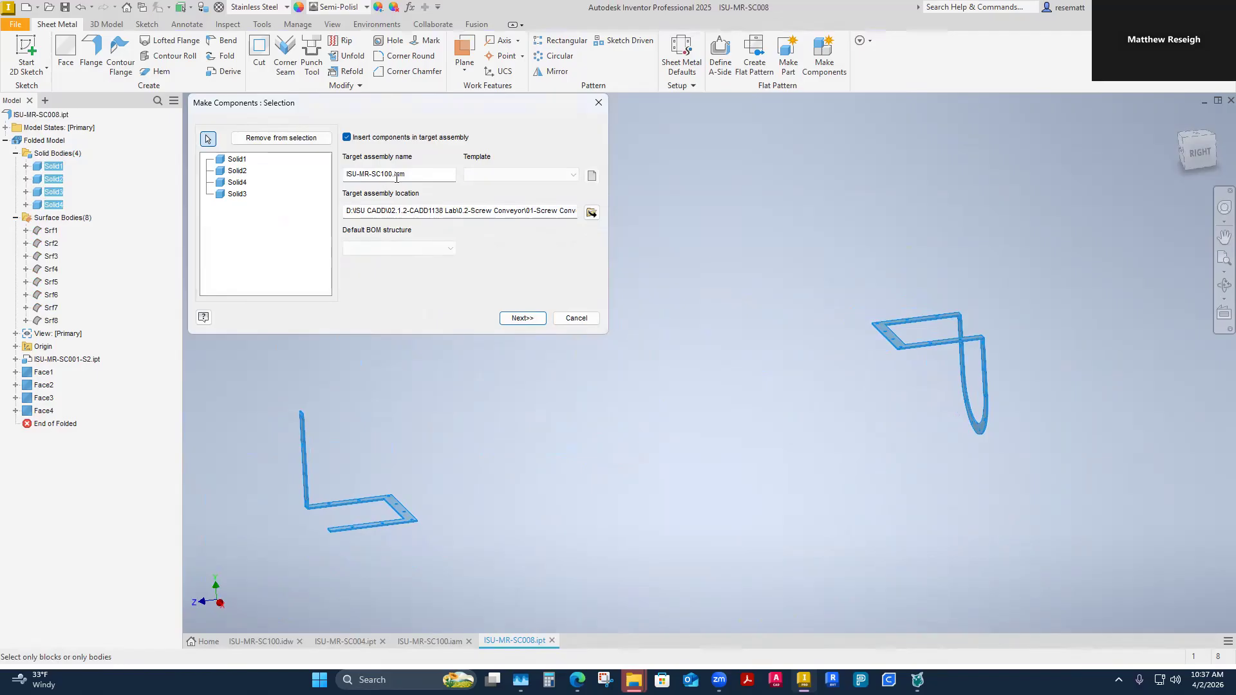
Step: Set the file location of the Solid1 and Solid2 components to the Parts folder of 01-Screw Conveyor 2026
{"action": "left_click", "coordinate": [521, 318]}
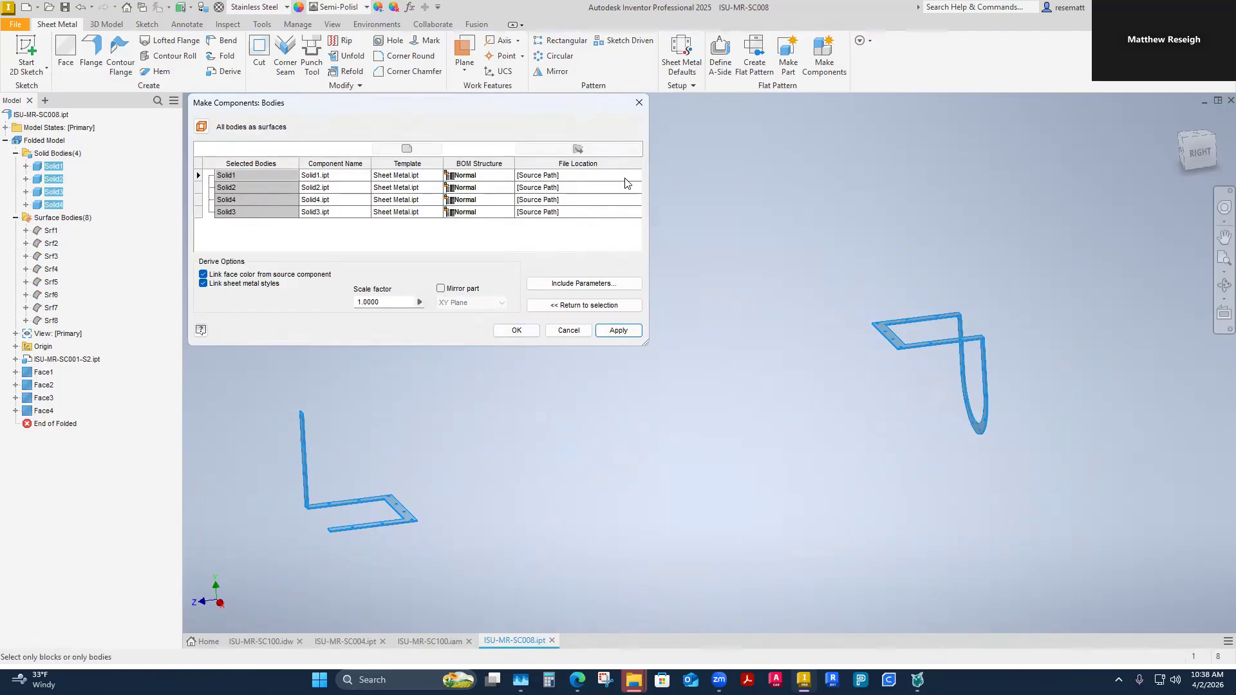
{"action": "left_click", "coordinate": [573, 177]}
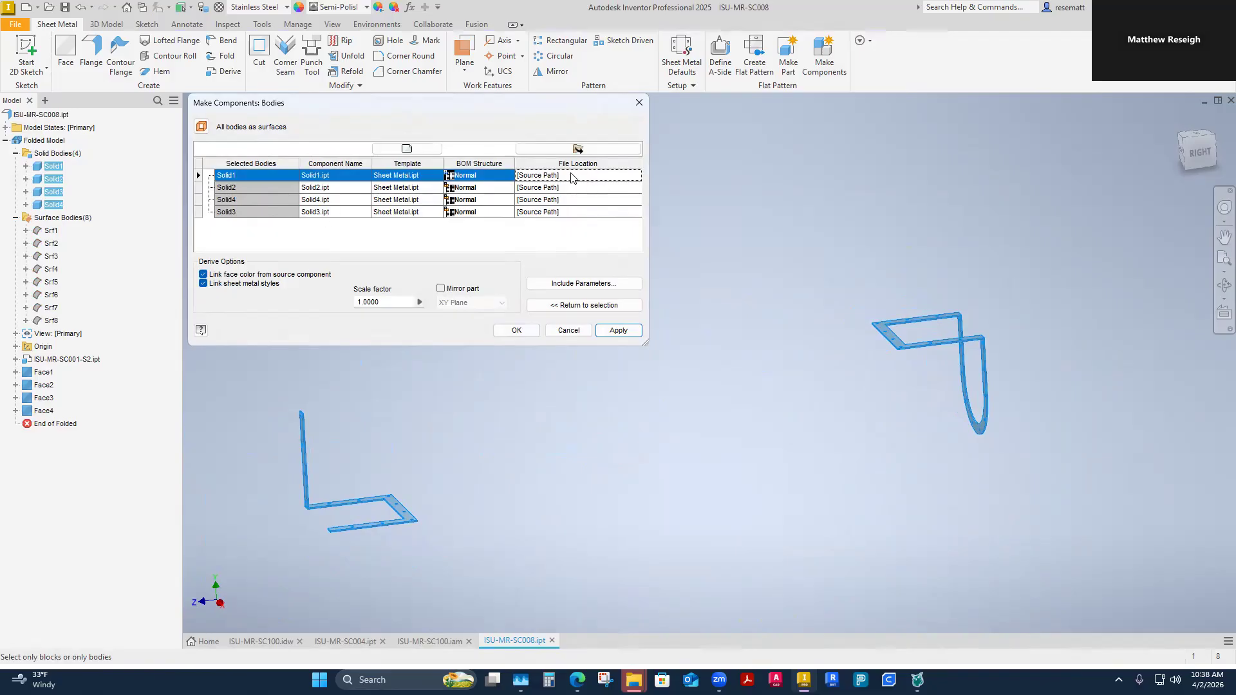
{"action": "left_click", "coordinate": [578, 149]}
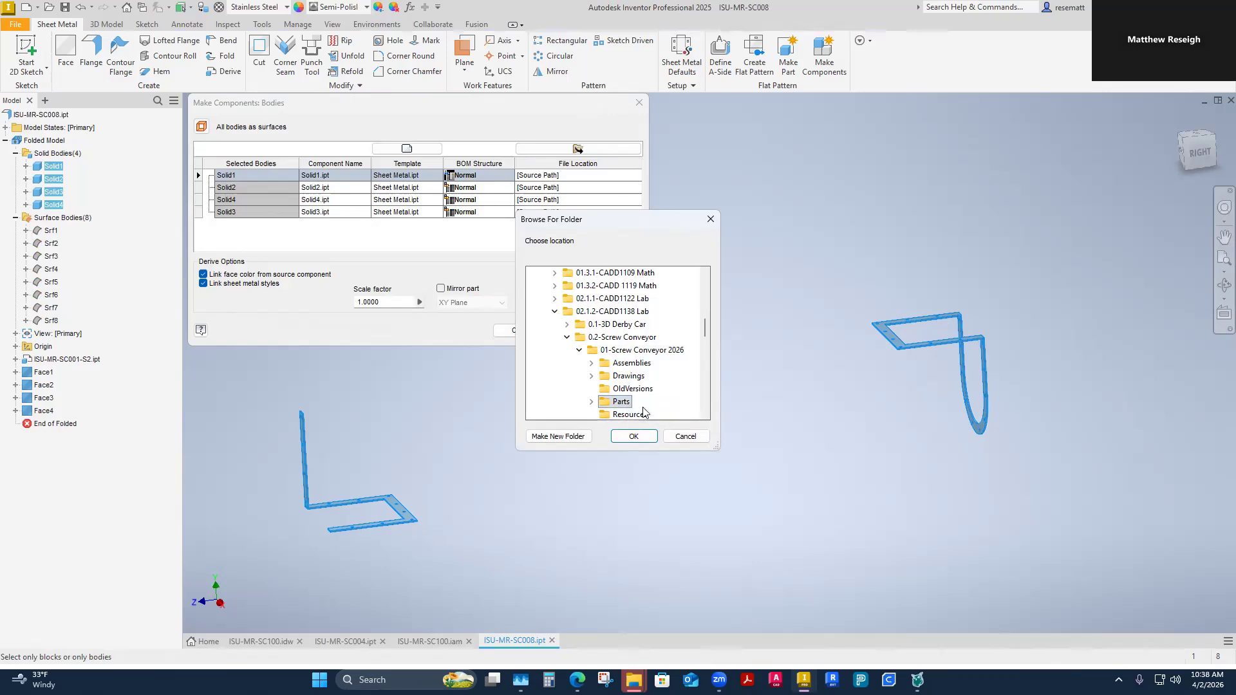
{"action": "double_click", "coordinate": [621, 402]}
{"action": "left_click", "coordinate": [634, 437]}
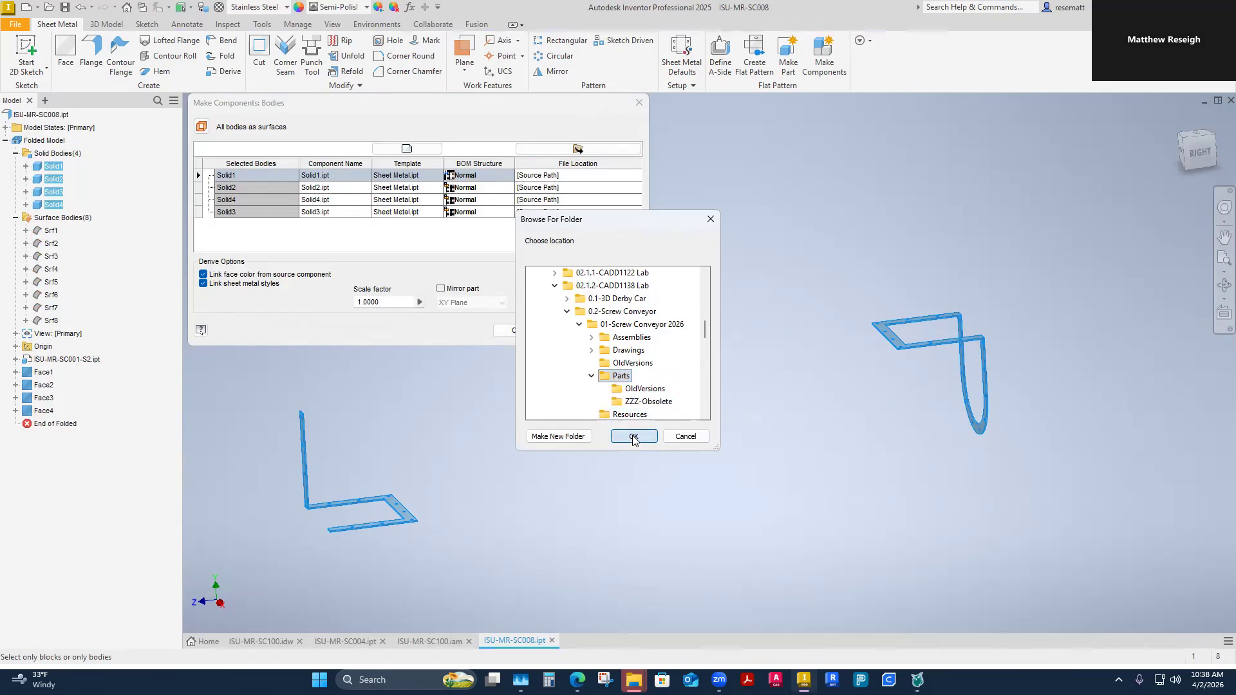
{"action": "left_click", "coordinate": [574, 189]}
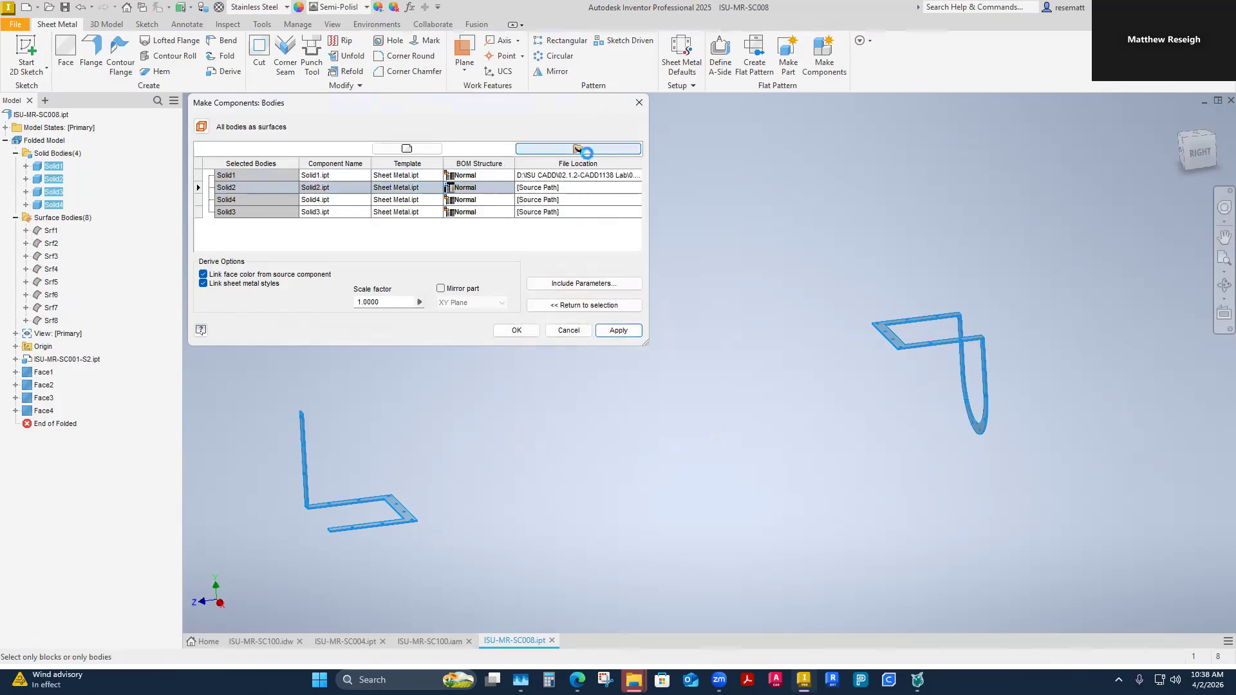
{"action": "left_click", "coordinate": [577, 148]}
{"action": "left_click", "coordinate": [629, 437]}
Step: Set the file location of the Solid4 and Solid3 components to the same Parts folder
{"action": "left_click", "coordinate": [583, 200]}
{"action": "left_click", "coordinate": [622, 402]}
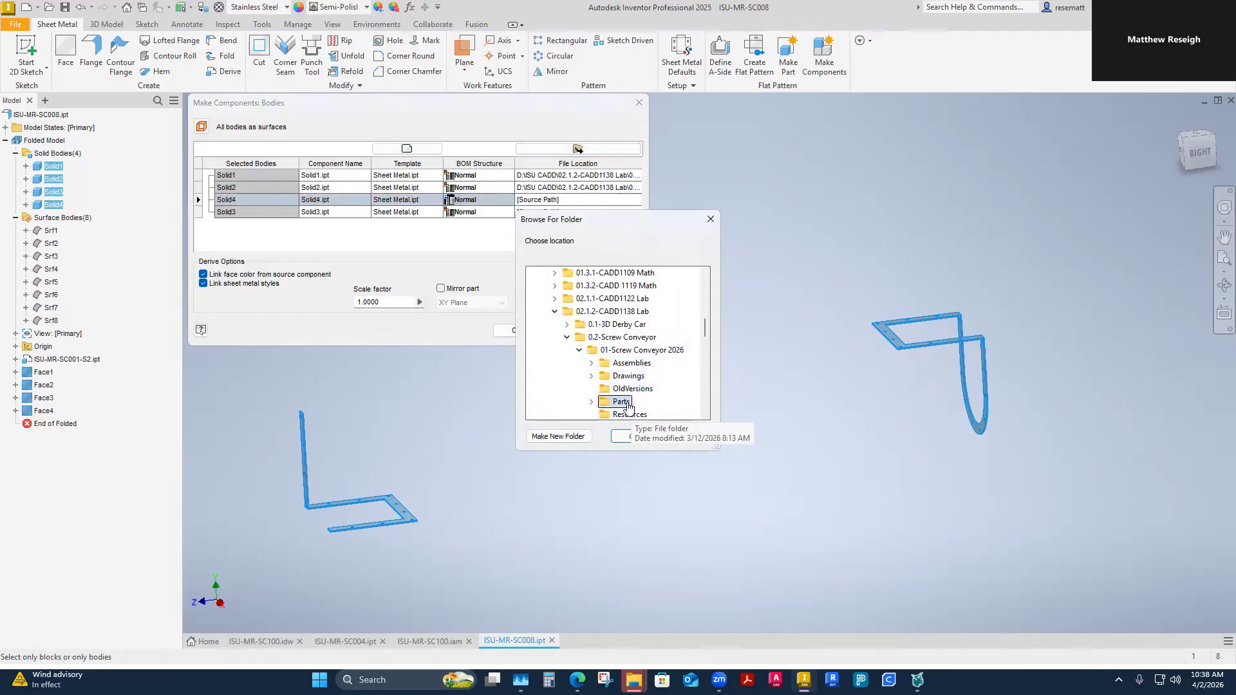
{"action": "left_click", "coordinate": [634, 438]}
{"action": "left_click", "coordinate": [589, 213]}
{"action": "left_click", "coordinate": [589, 149]}
{"action": "left_click", "coordinate": [621, 400]}
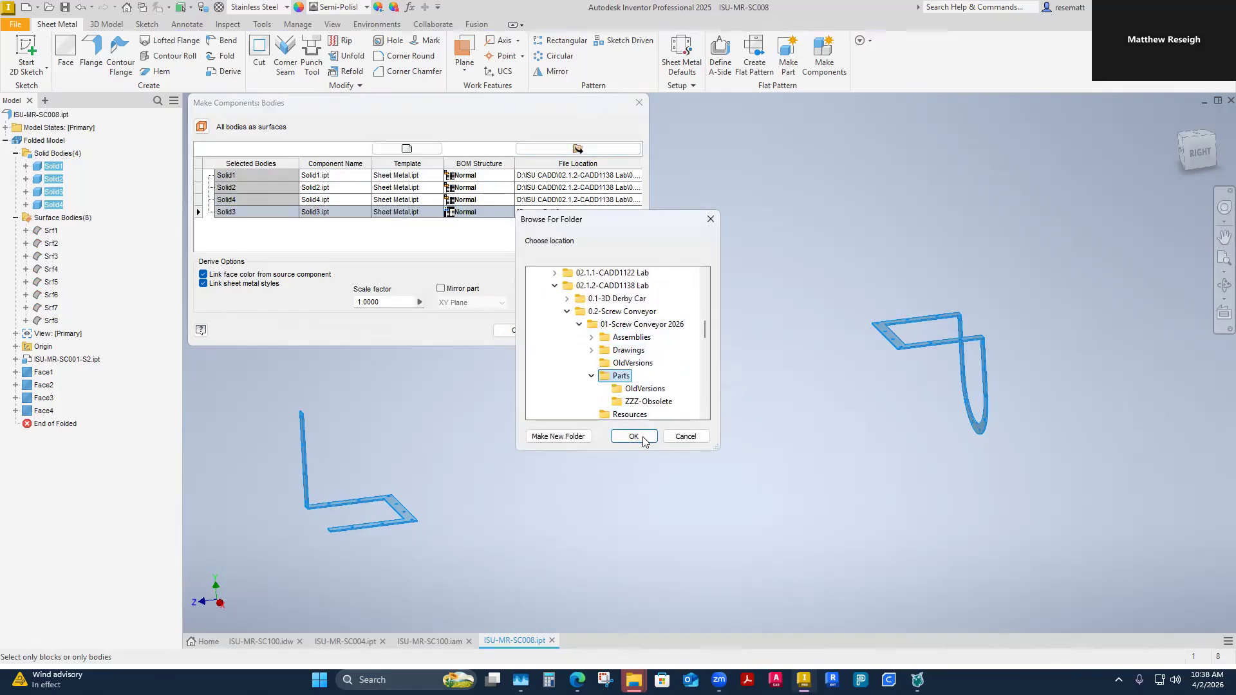
{"action": "left_click", "coordinate": [634, 435]}
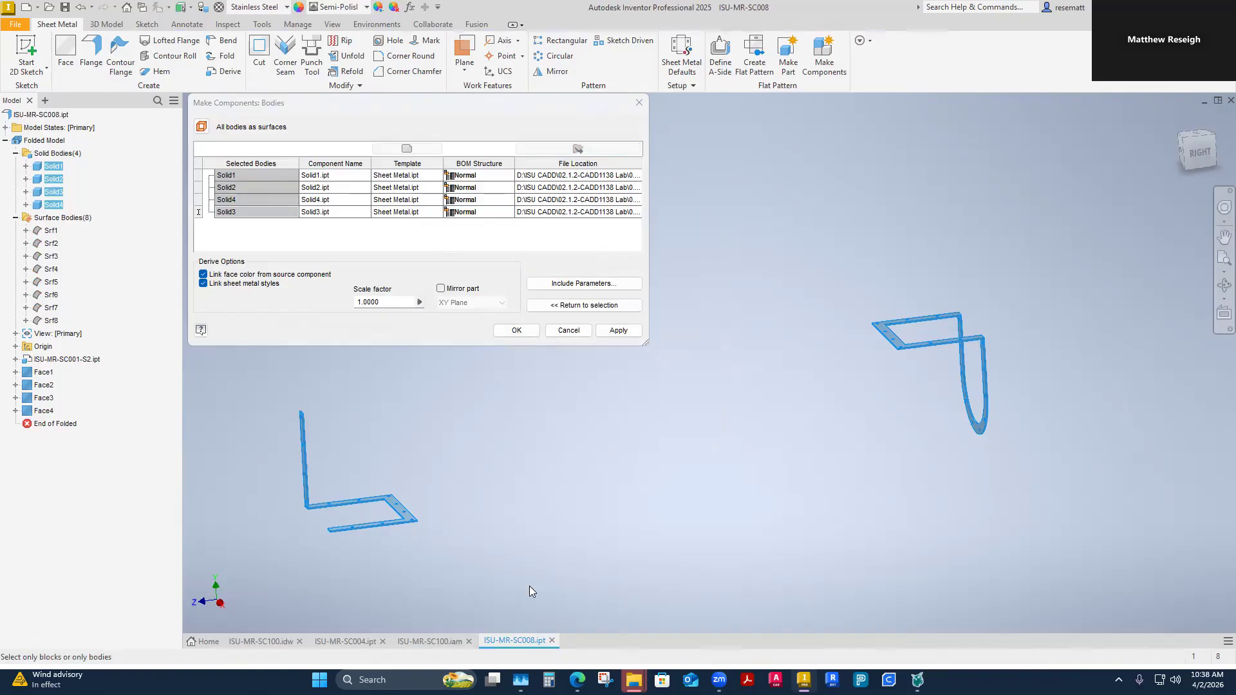
Step: Check the part numbers already used in the Parts folder and name the Solid1 component ISU-MR-SC009
{"action": "mouse_move", "coordinate": [633, 679]}
{"action": "left_click", "coordinate": [600, 631]}
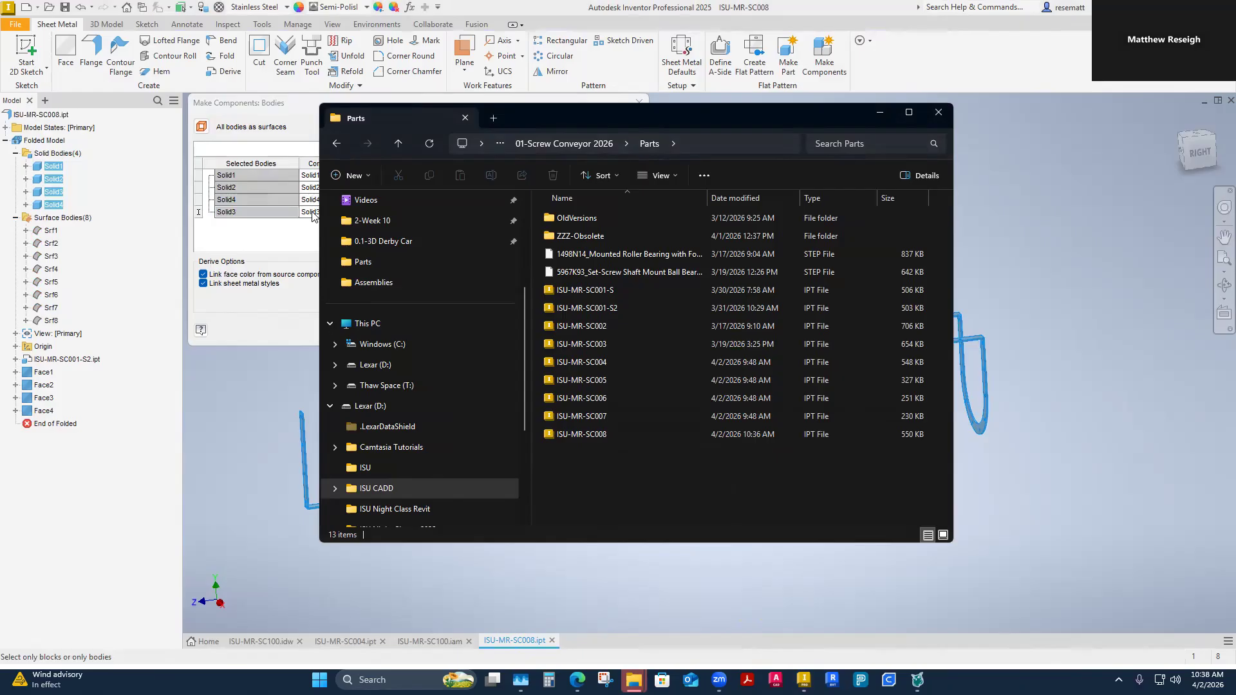
{"action": "left_click", "coordinate": [291, 227]}
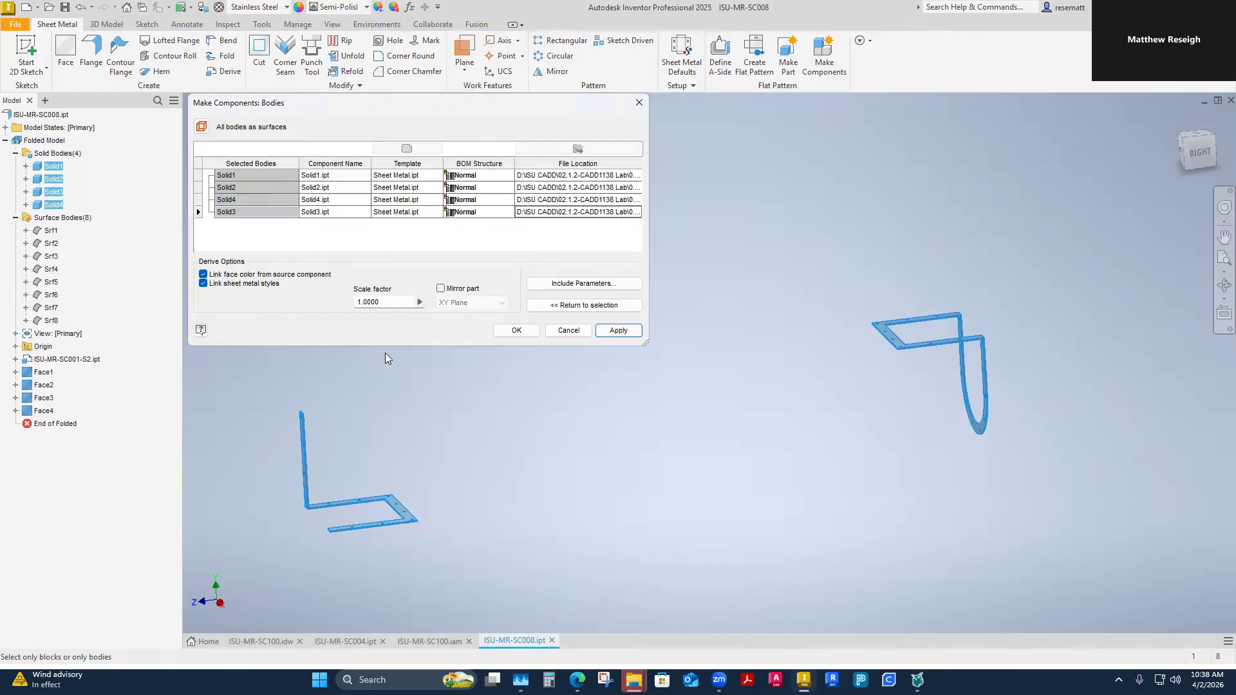
{"action": "mouse_move", "coordinate": [634, 680]}
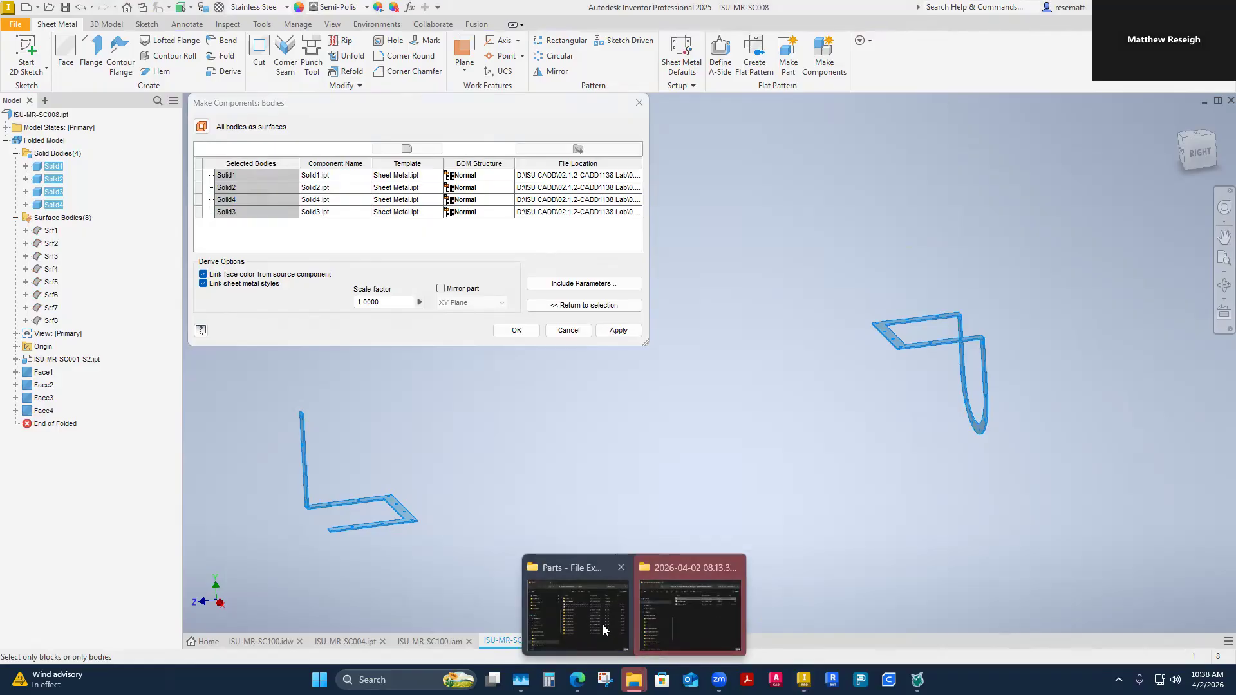
{"action": "left_click", "coordinate": [342, 176]}
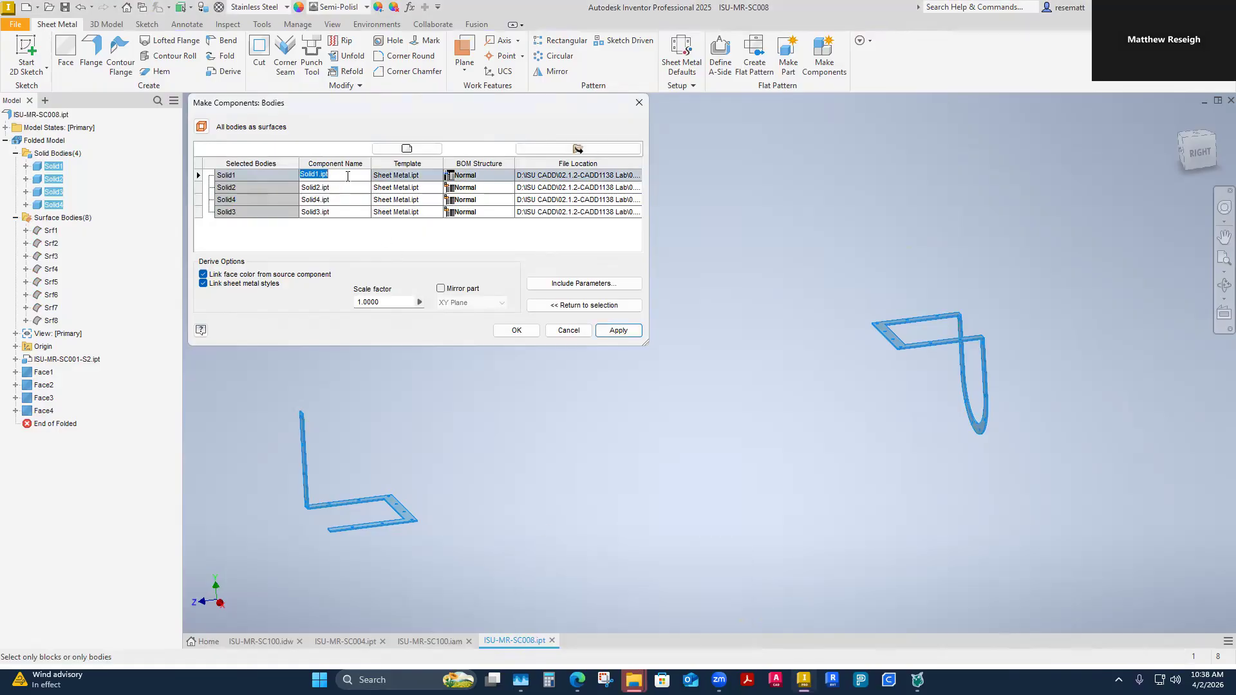
{"action": "type", "text": "ISU-MR-SC009"}
{"action": "left_click_drag", "start_coordinate": [353, 174], "coordinate": [286, 170]}
{"action": "key", "text": "ctrl+c"}
Step: Name the remaining components ISU-MR-SC010 for Solid2, ISU-MR-SC011 for Solid4 and ISU-MR-SC012 for Solid3
{"action": "left_click", "coordinate": [342, 199]}
{"action": "left_click", "coordinate": [345, 187]}
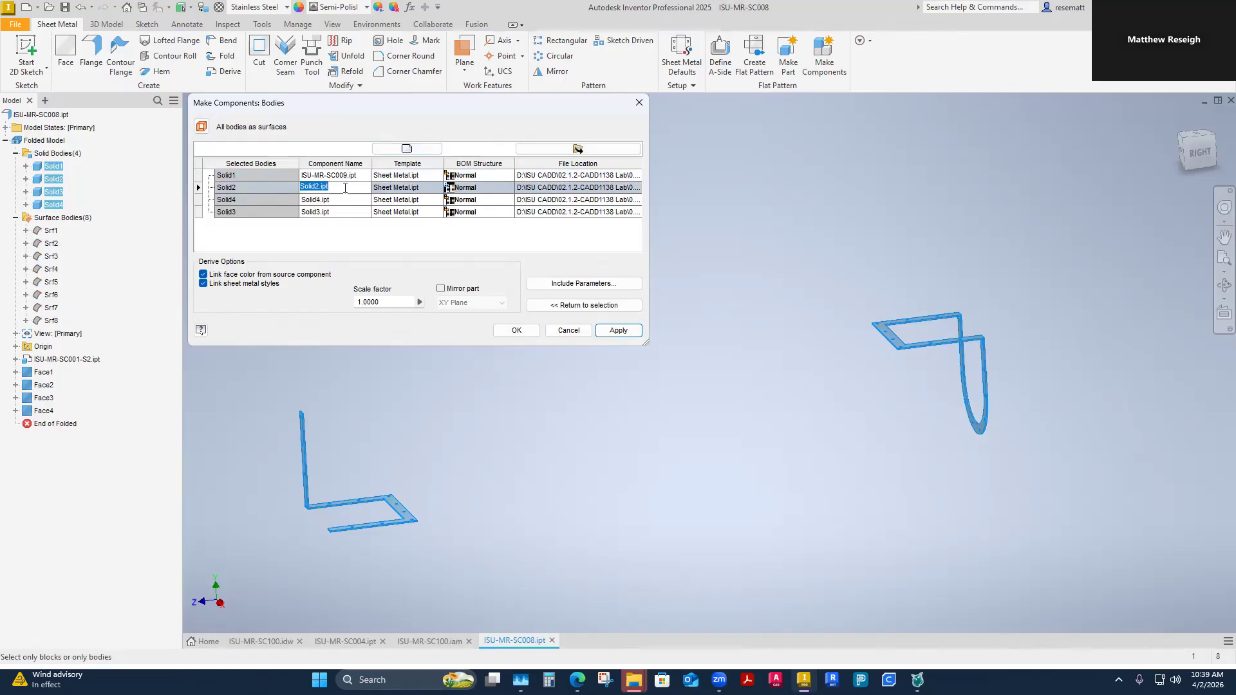
{"action": "key", "text": "ctrl+v"}
{"action": "key", "text": "BackSpace"}
{"action": "key", "text": "BackSpace"}
{"action": "type", "text": "10"}
{"action": "left_click", "coordinate": [347, 201]}
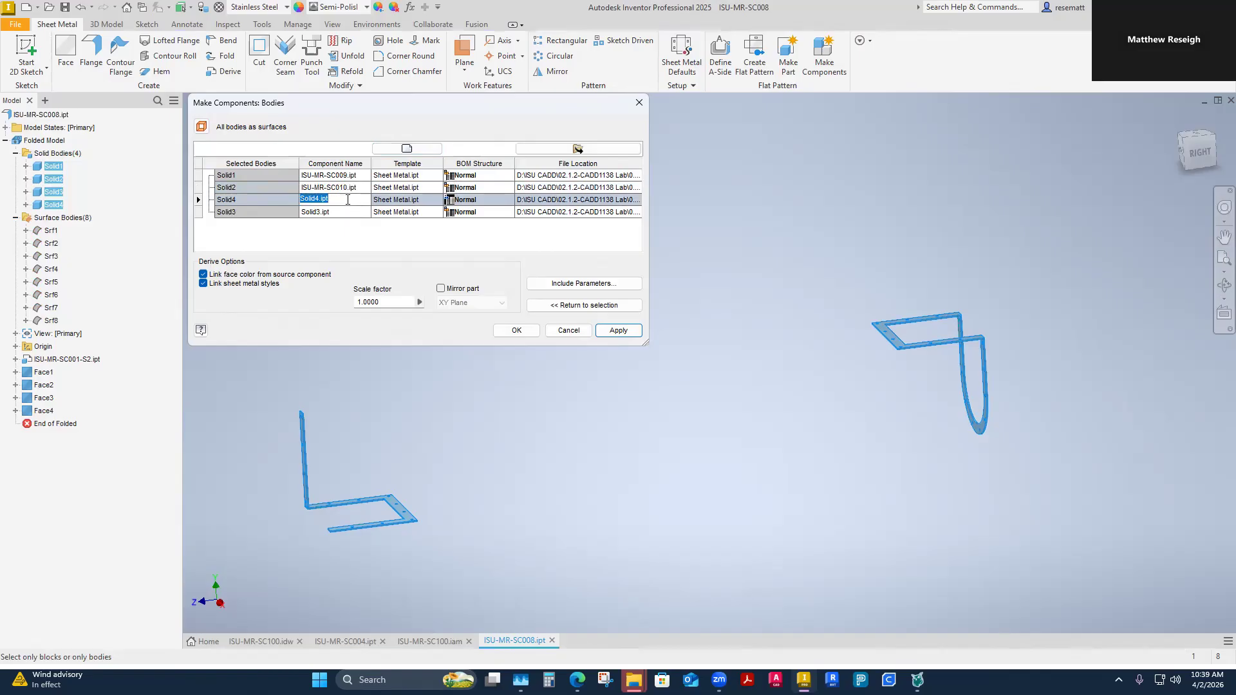
{"action": "key", "text": "ctrl+v"}
{"action": "left_click", "coordinate": [341, 212]}
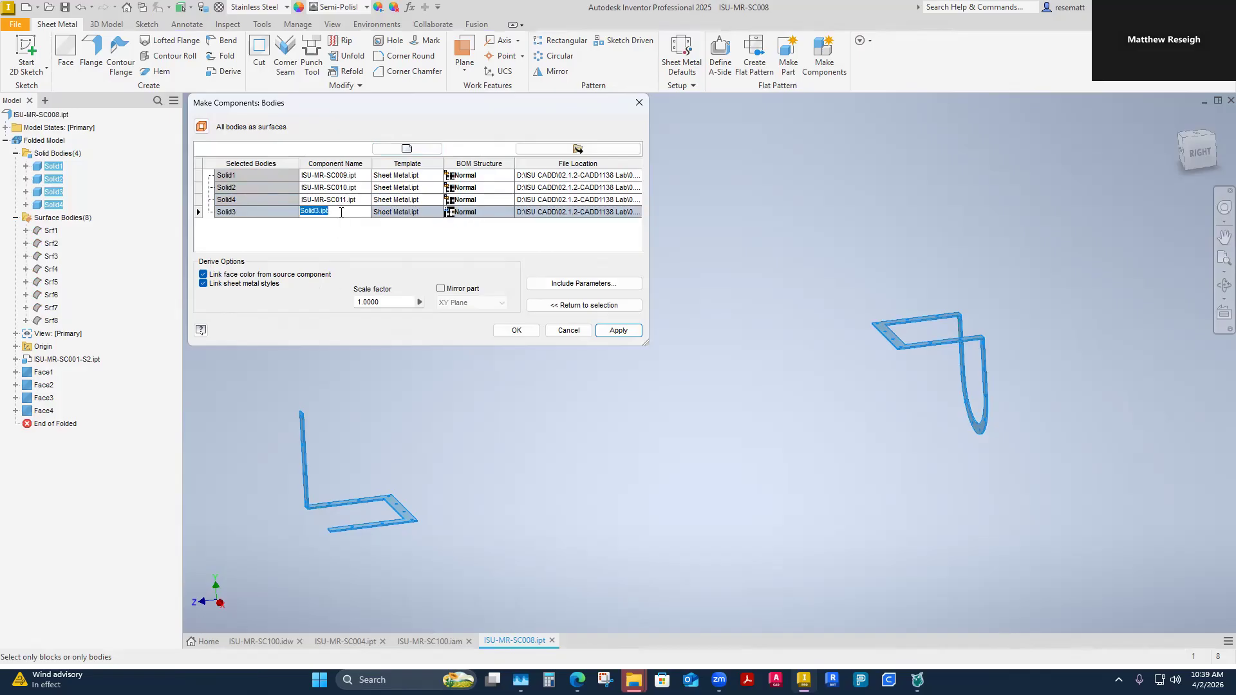
{"action": "key", "text": "ctrl+v"}
{"action": "left_click", "coordinate": [404, 242]}
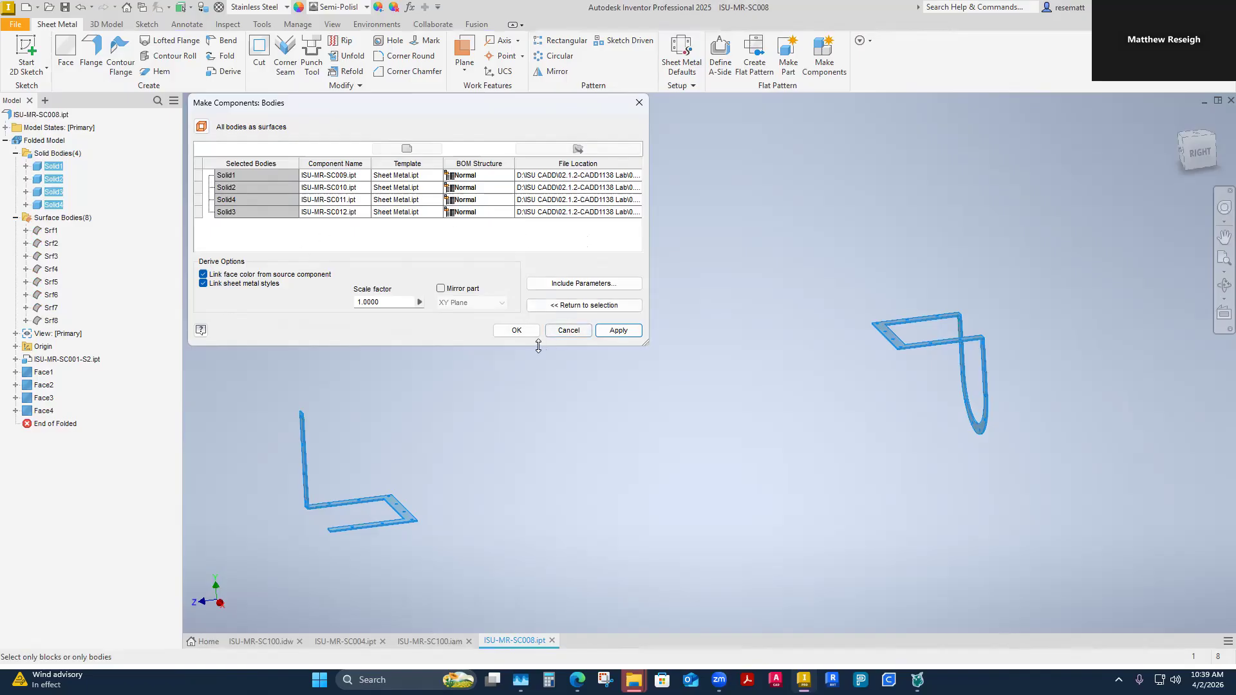
Step: Create the four flange components in the target assembly ISU-MR-SC100
{"action": "left_click", "coordinate": [525, 331]}
{"action": "left_click", "coordinate": [619, 513]}
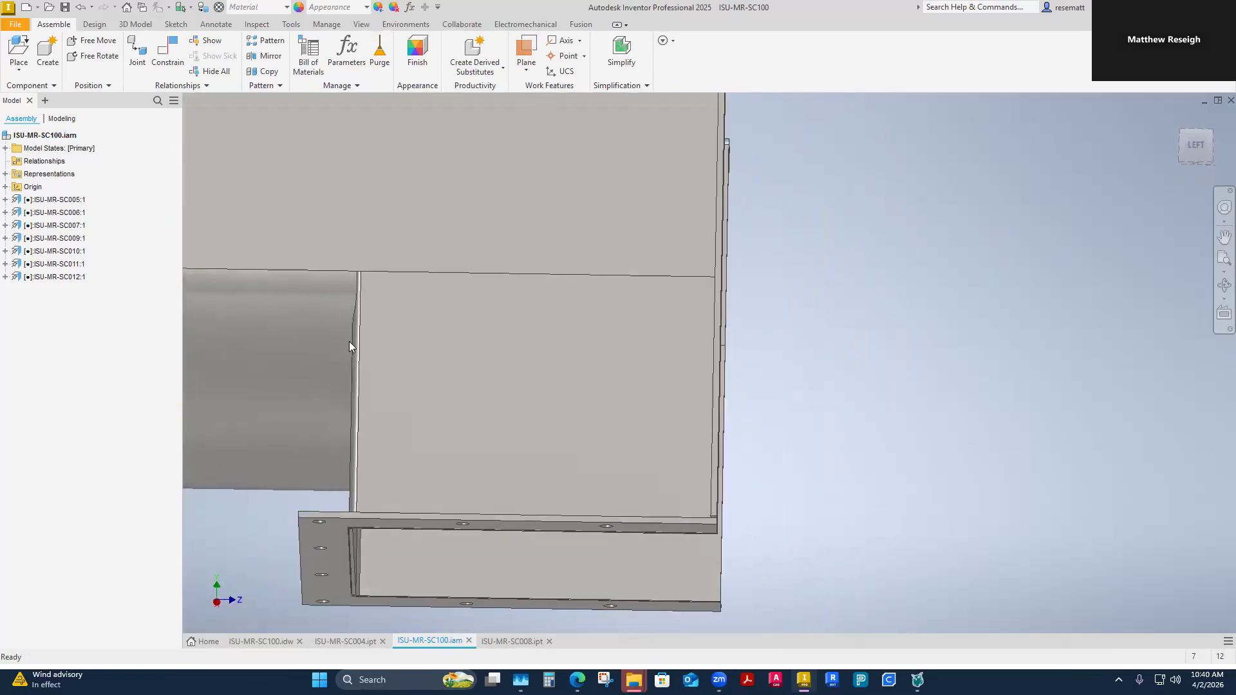
Step: Add a second instance of the ISU-MR-SC010 flange and move it beside the trough's end on the side without a vertical flange
{"action": "left_click", "coordinate": [58, 251]}
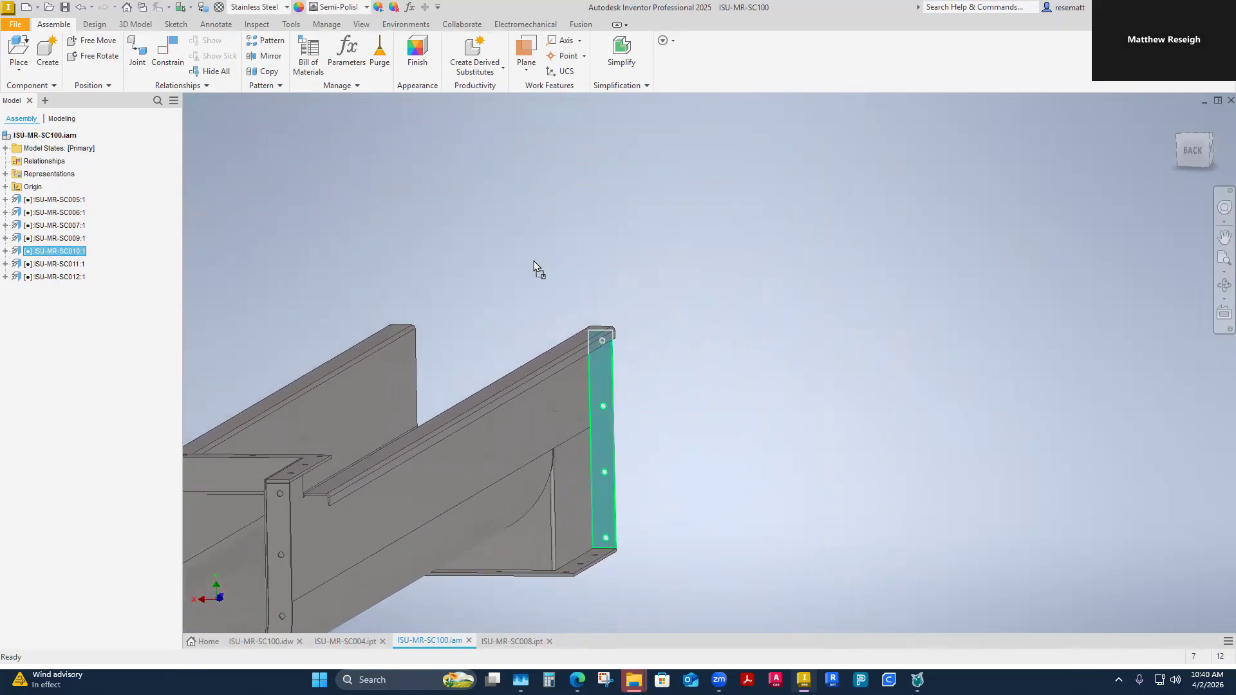
{"action": "left_click_drag", "start_coordinate": [534, 260], "coordinate": [534, 260]}
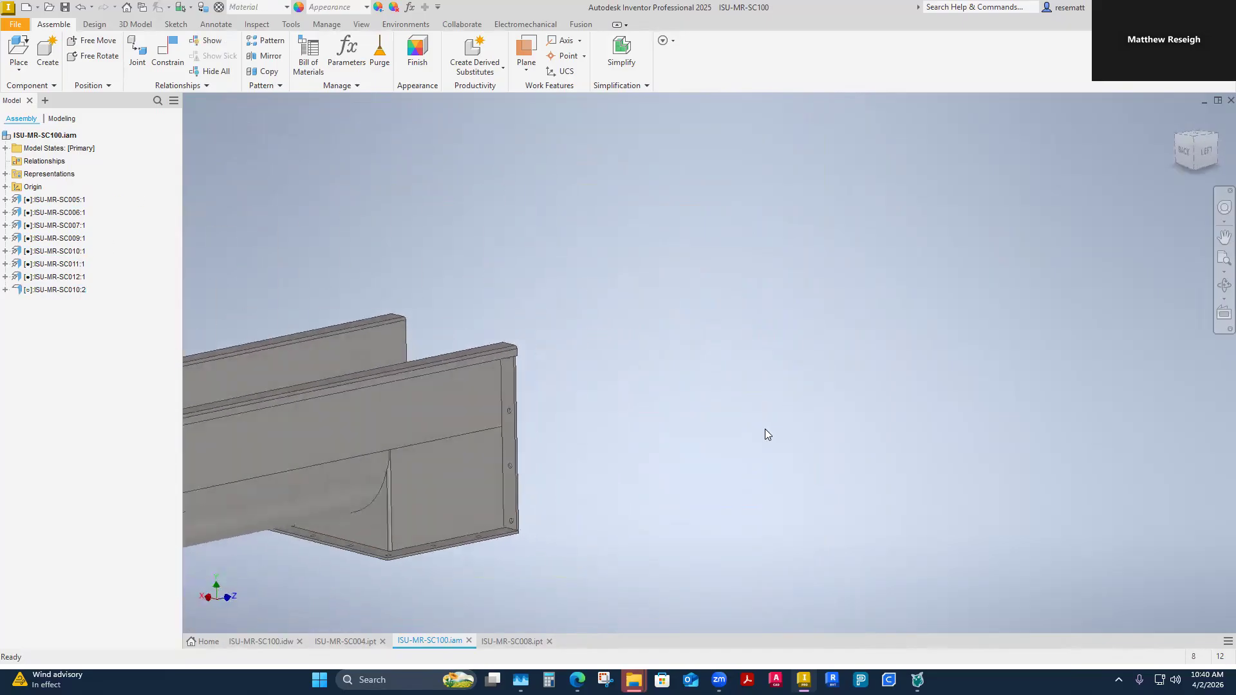
{"action": "left_click_drag", "start_coordinate": [598, 300], "coordinate": [1058, 508]}
{"action": "left_click", "coordinate": [991, 375]}
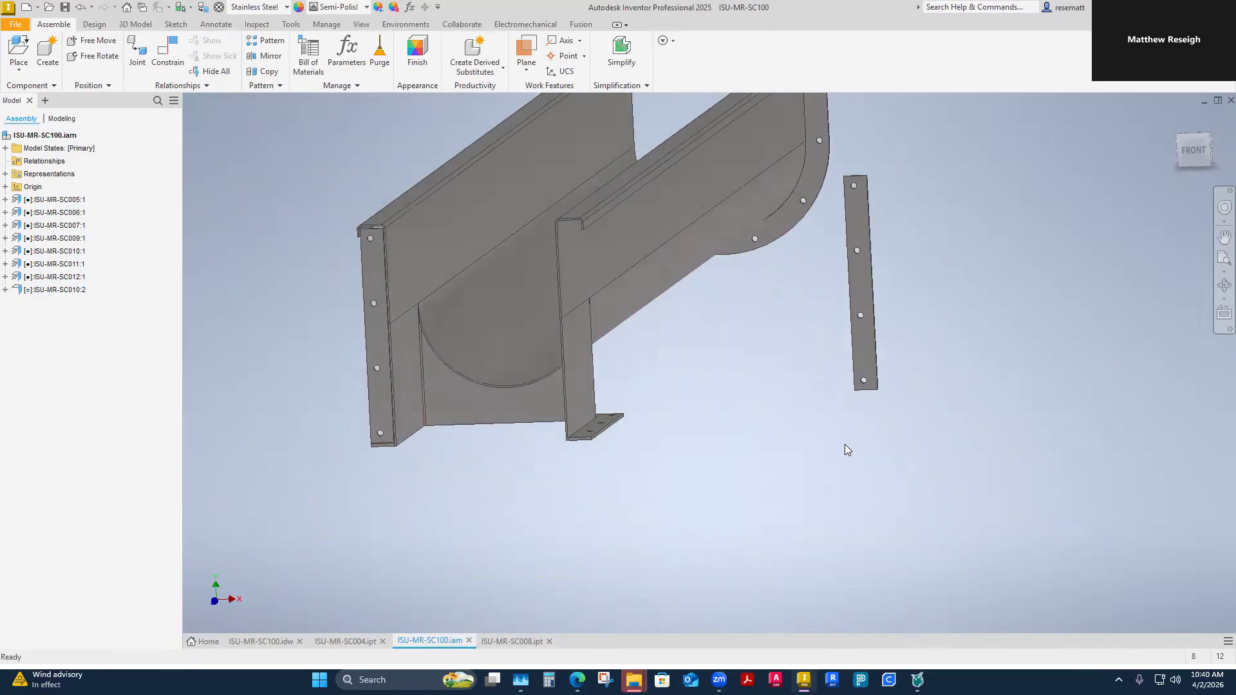
{"action": "left_click_drag", "start_coordinate": [1056, 346], "coordinate": [602, 479]}
{"action": "middle_click_drag", "start_coordinate": [713, 513], "coordinate": [528, 345], "text": "shift"}
{"action": "left_click_drag", "start_coordinate": [550, 392], "coordinate": [453, 314]}
{"action": "middle_click_drag", "start_coordinate": [502, 343], "coordinate": [524, 353], "text": "shift"}
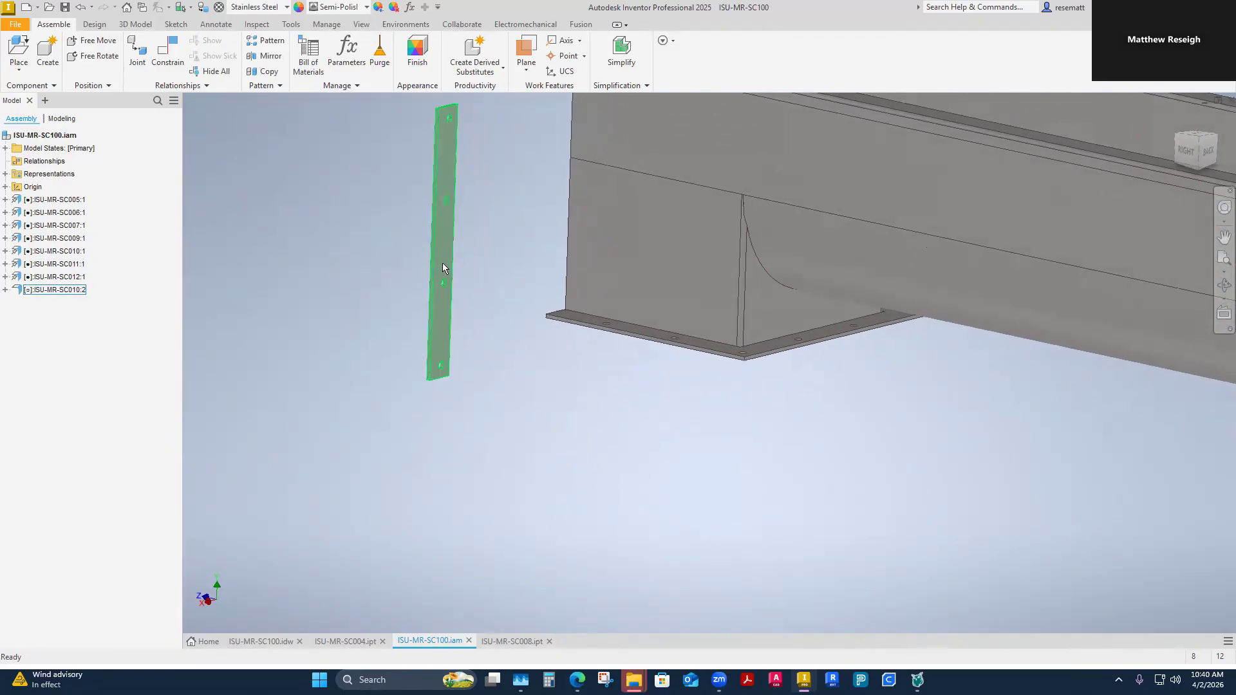
Step: Free-rotate the second ISU-MR-SC010 flange so that it stands at an angle suited to constraining it to the trough
{"action": "key", "text": "g"}
{"action": "left_click", "coordinate": [451, 284]}
{"action": "left_click_drag", "start_coordinate": [428, 262], "coordinate": [527, 464]}
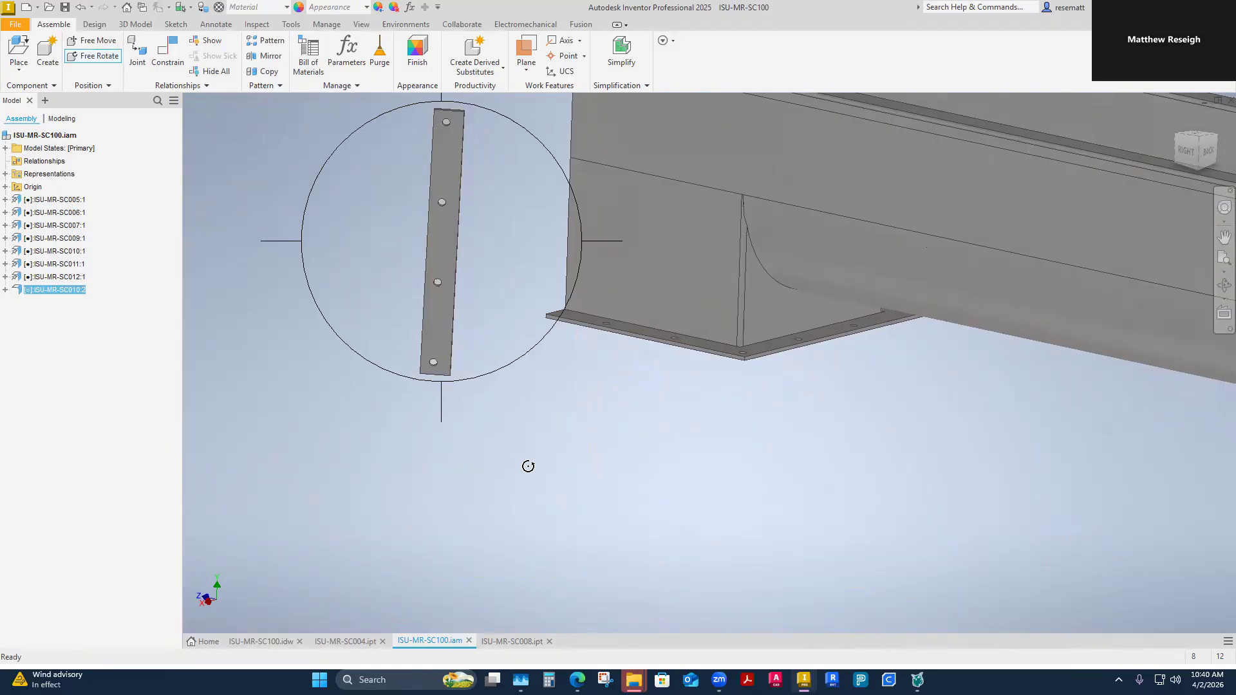
{"action": "key", "text": "Escape"}
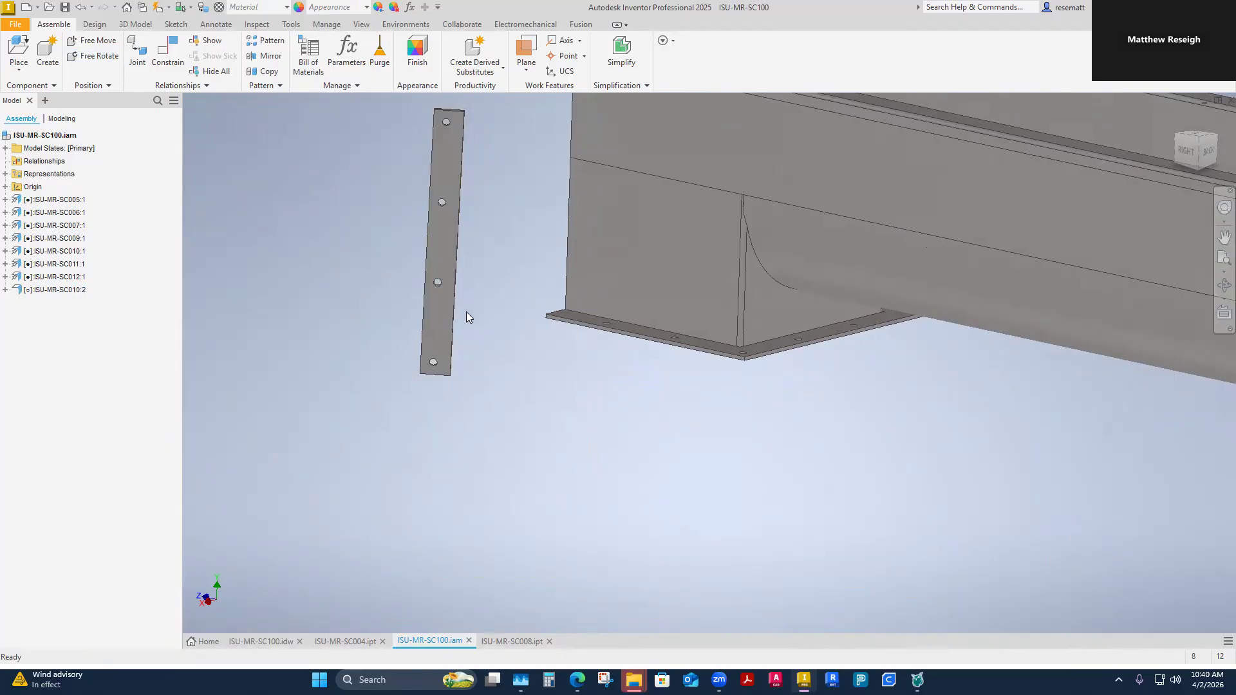
{"action": "key", "text": "g"}
{"action": "left_click", "coordinate": [447, 246]}
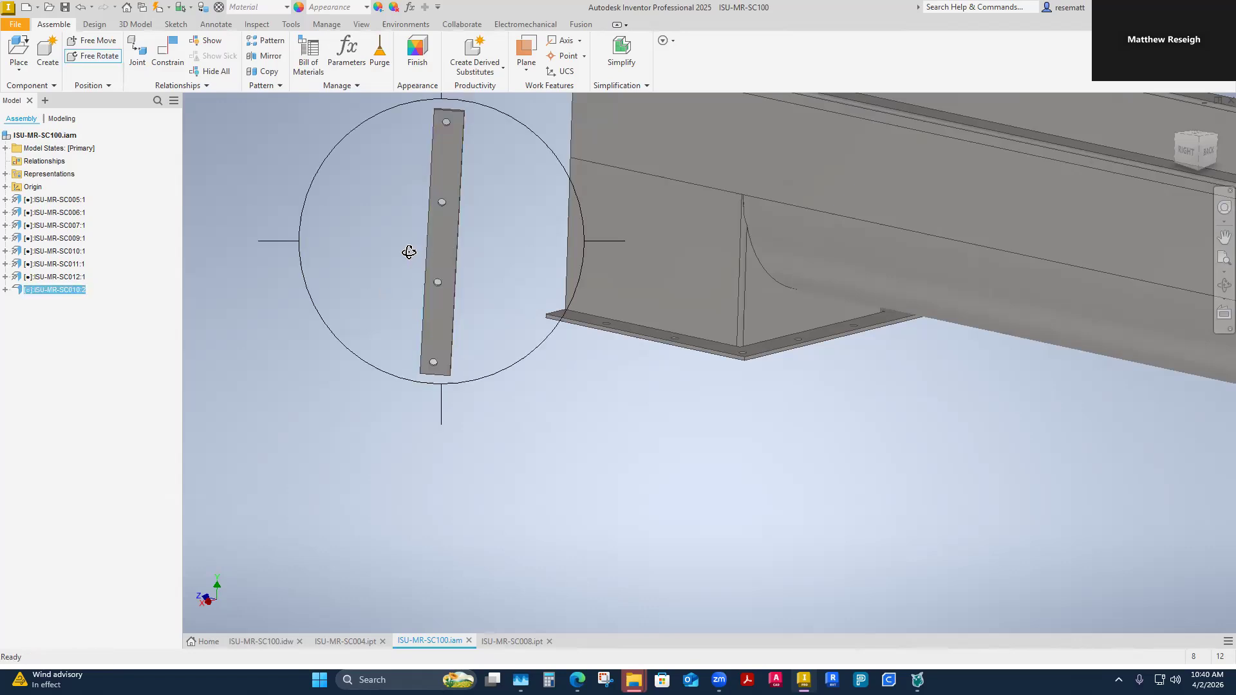
{"action": "mouse_move", "coordinate": [420, 256]}
{"action": "left_mouse_down"}
{"action": "mouse_move", "coordinate": [472, 257]}
{"action": "mouse_move", "coordinate": [429, 271]}
{"action": "mouse_move", "coordinate": [414, 237]}
{"action": "left_mouse_up"}
{"action": "left_click_drag", "start_coordinate": [411, 262], "coordinate": [433, 261]}
{"action": "key", "text": "Escape"}
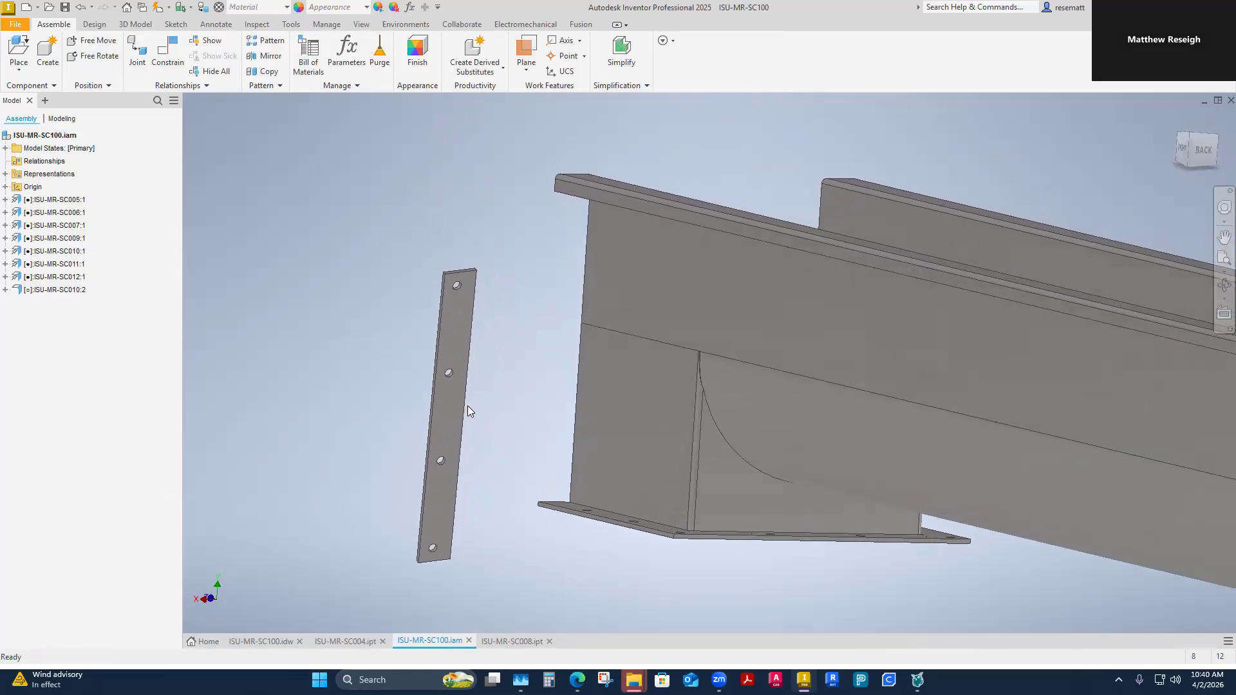
{"action": "left_click", "coordinate": [480, 278]}
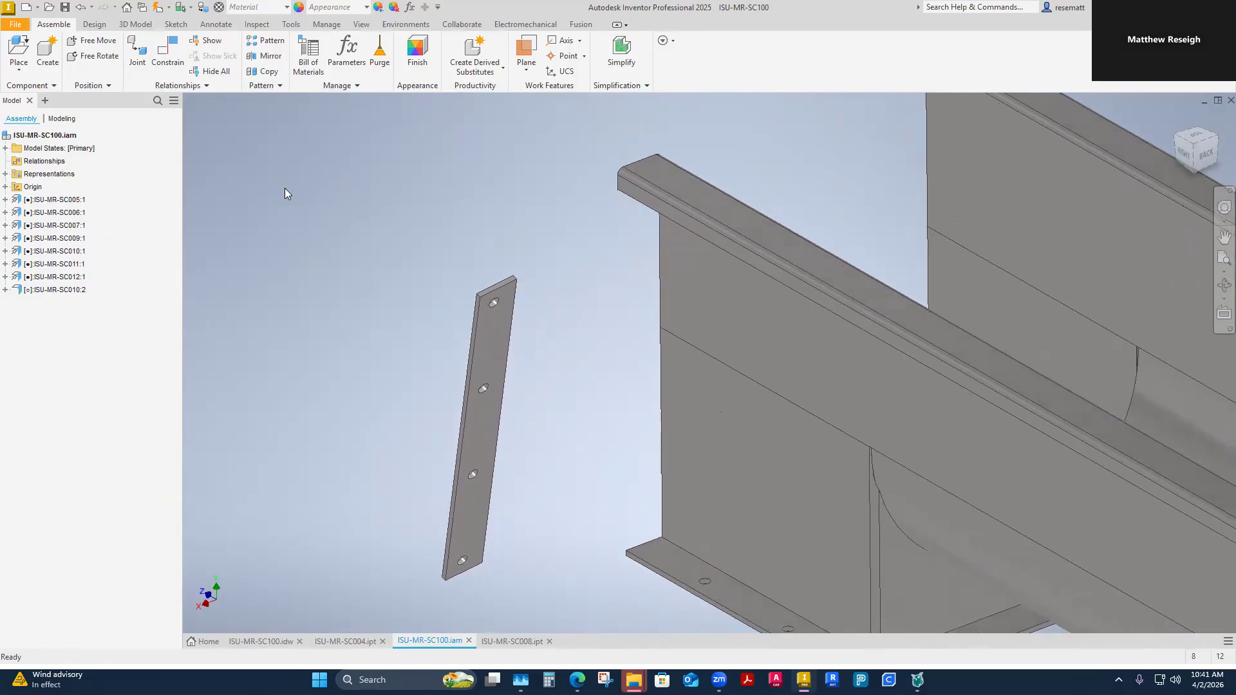
Step: Mate the loose flange's long edge face to the trough's outer side face with a .03 in offset
{"action": "left_click", "coordinate": [173, 64]}
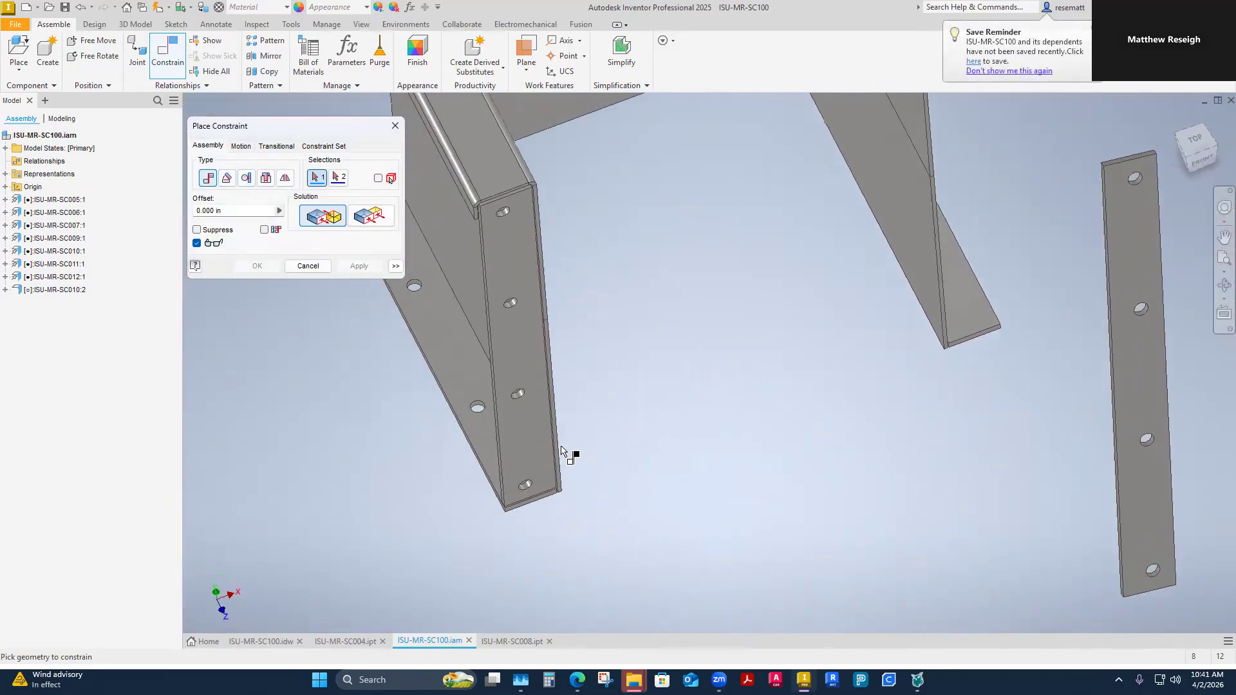
{"action": "scroll", "coordinate": [665, 367], "scroll_direction": "down", "scroll_amount": 10}
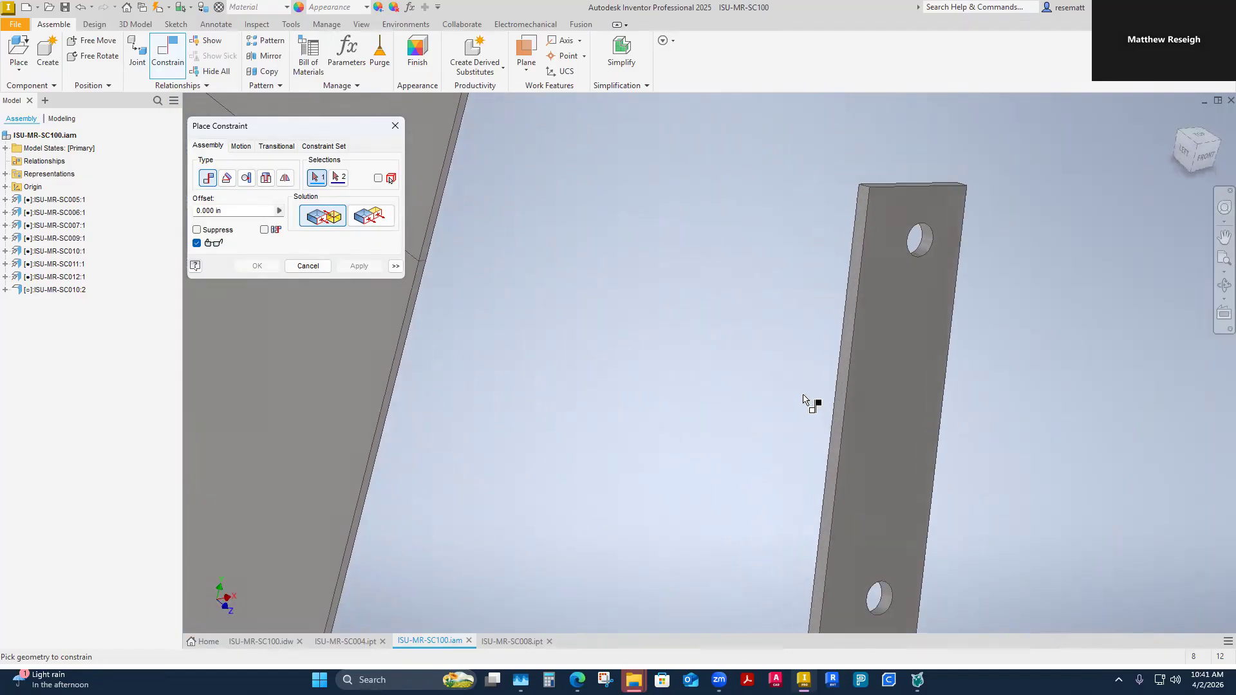
{"action": "left_click", "coordinate": [906, 429]}
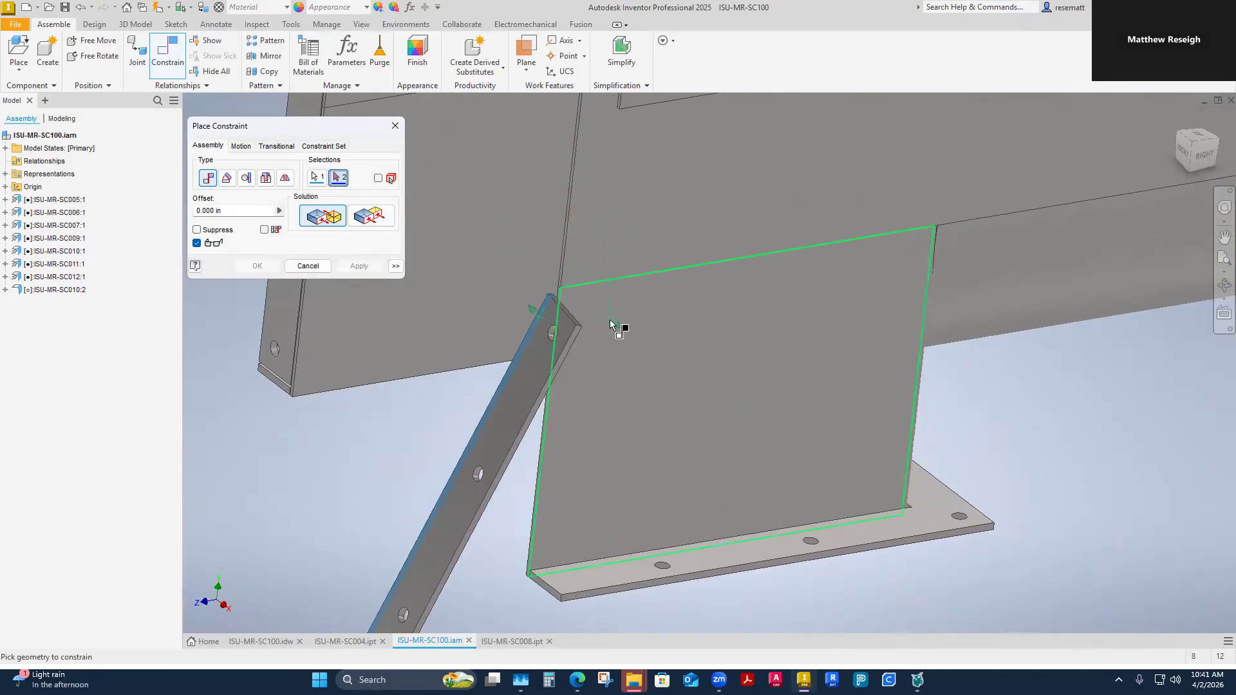
{"action": "left_click", "coordinate": [608, 226]}
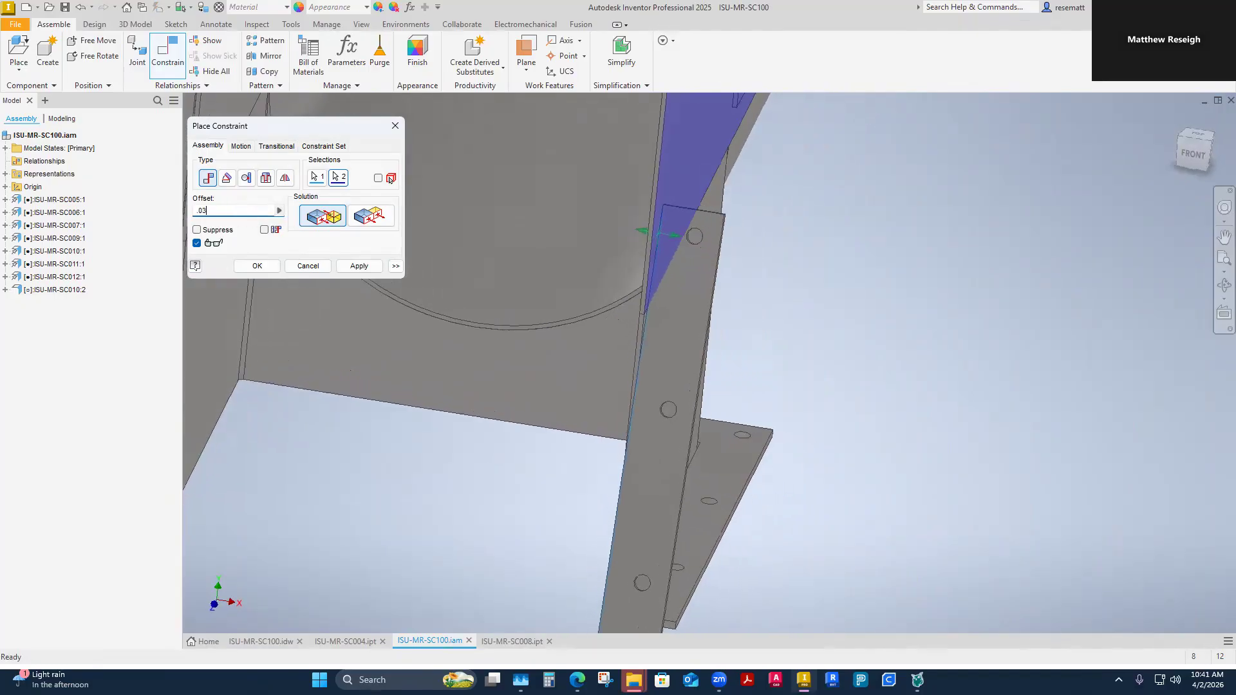
{"action": "scroll", "coordinate": [544, 443], "scroll_direction": "down", "scroll_amount": 3}
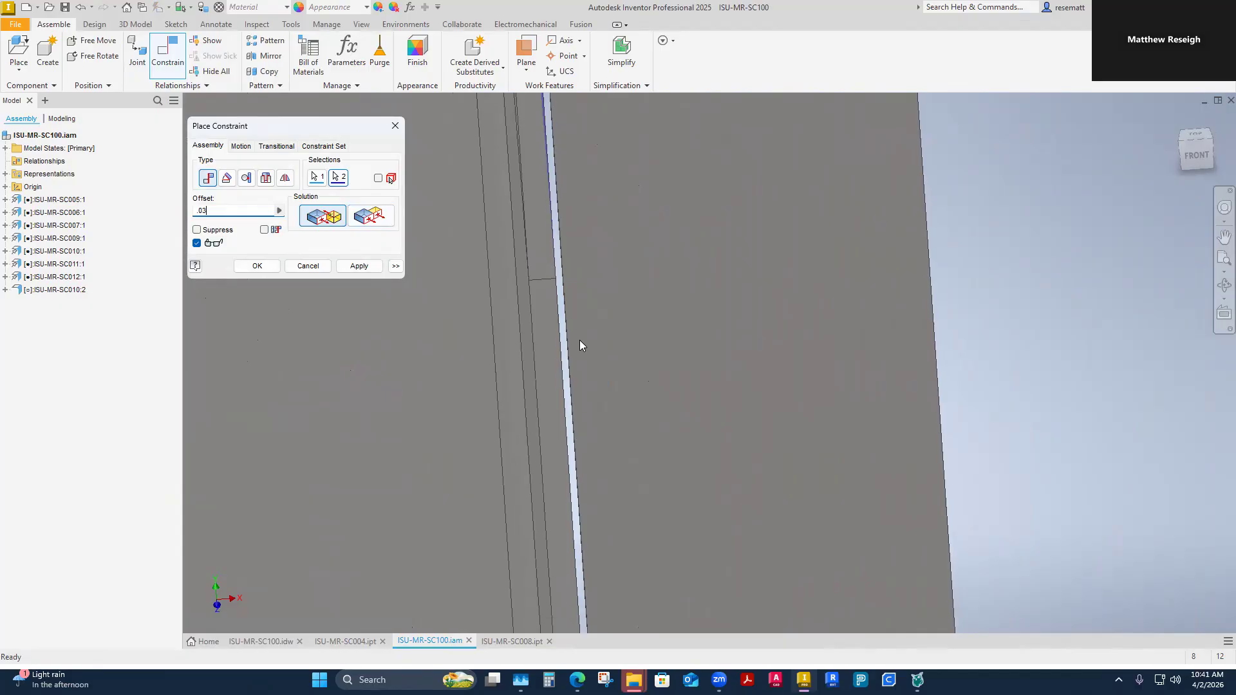
{"action": "left_click", "coordinate": [360, 266]}
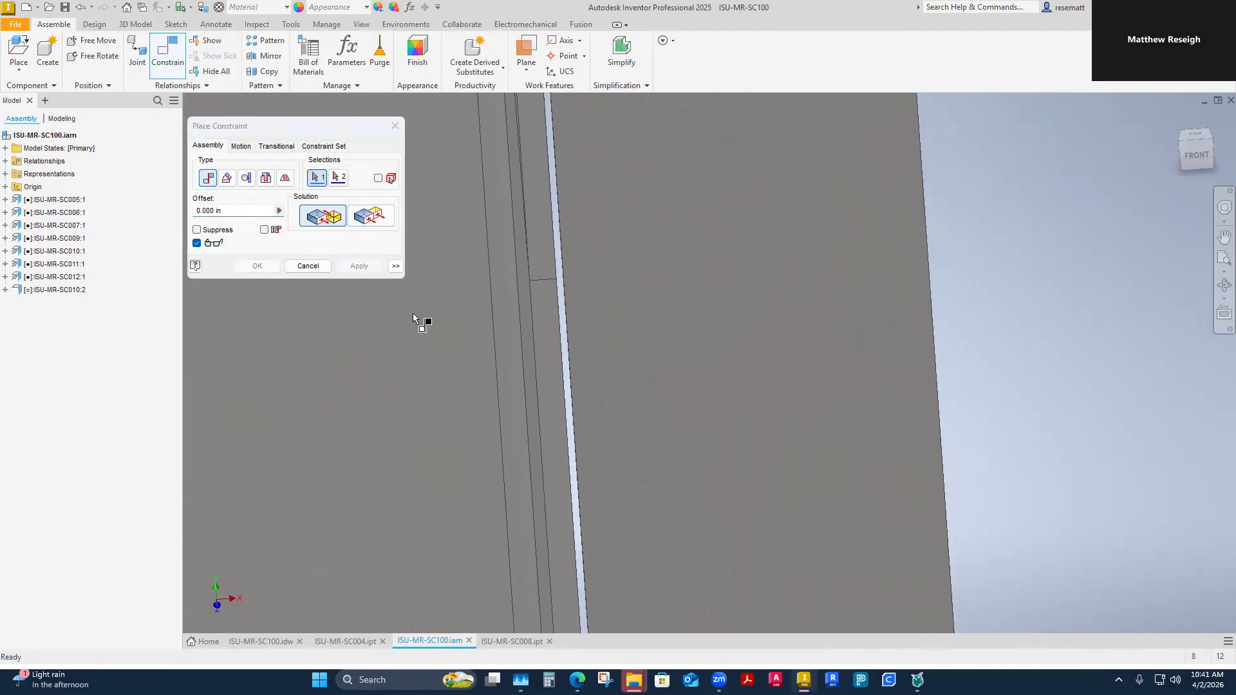
Step: Mate the loose flange's back face to the trough's end face with a 0.000 in offset
{"action": "scroll", "coordinate": [701, 489], "scroll_direction": "up", "scroll_amount": 5}
{"action": "middle_click_drag", "start_coordinate": [701, 480], "coordinate": [740, 560], "text": "shift"}
{"action": "left_click", "coordinate": [669, 372]}
{"action": "middle_click_drag", "start_coordinate": [670, 372], "coordinate": [751, 545], "text": "shift"}
{"action": "left_click", "coordinate": [612, 259]}
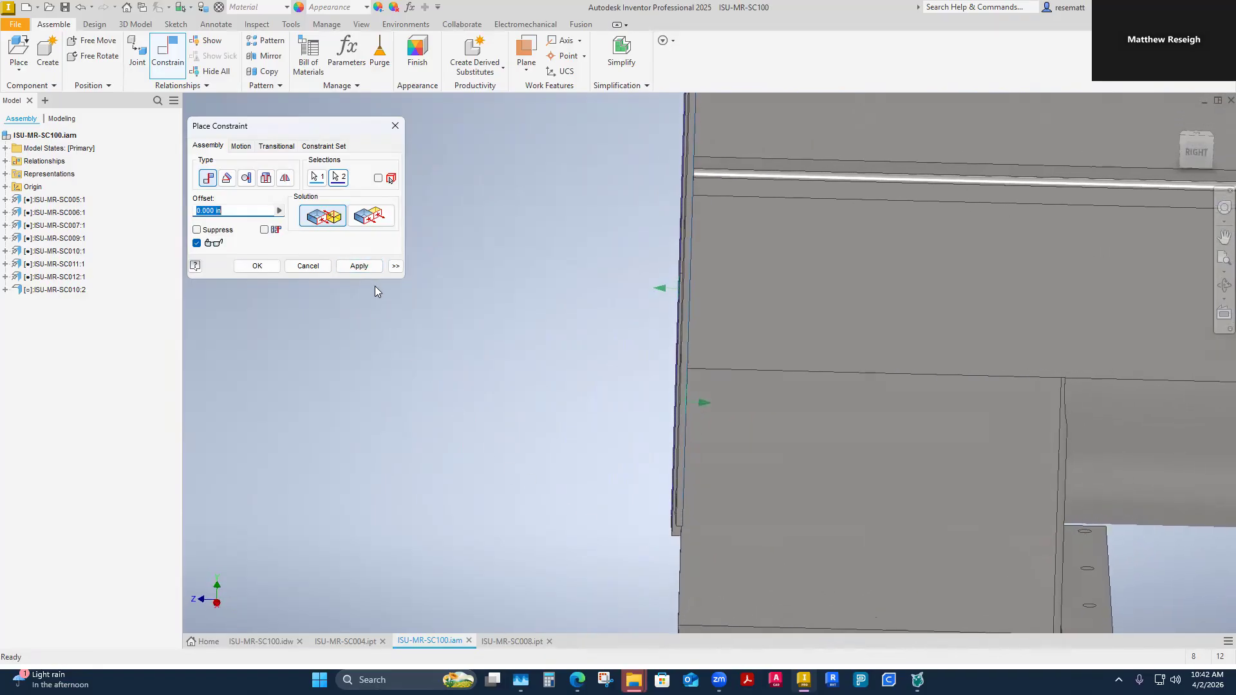
{"action": "left_click", "coordinate": [365, 215]}
{"action": "left_click", "coordinate": [327, 219]}
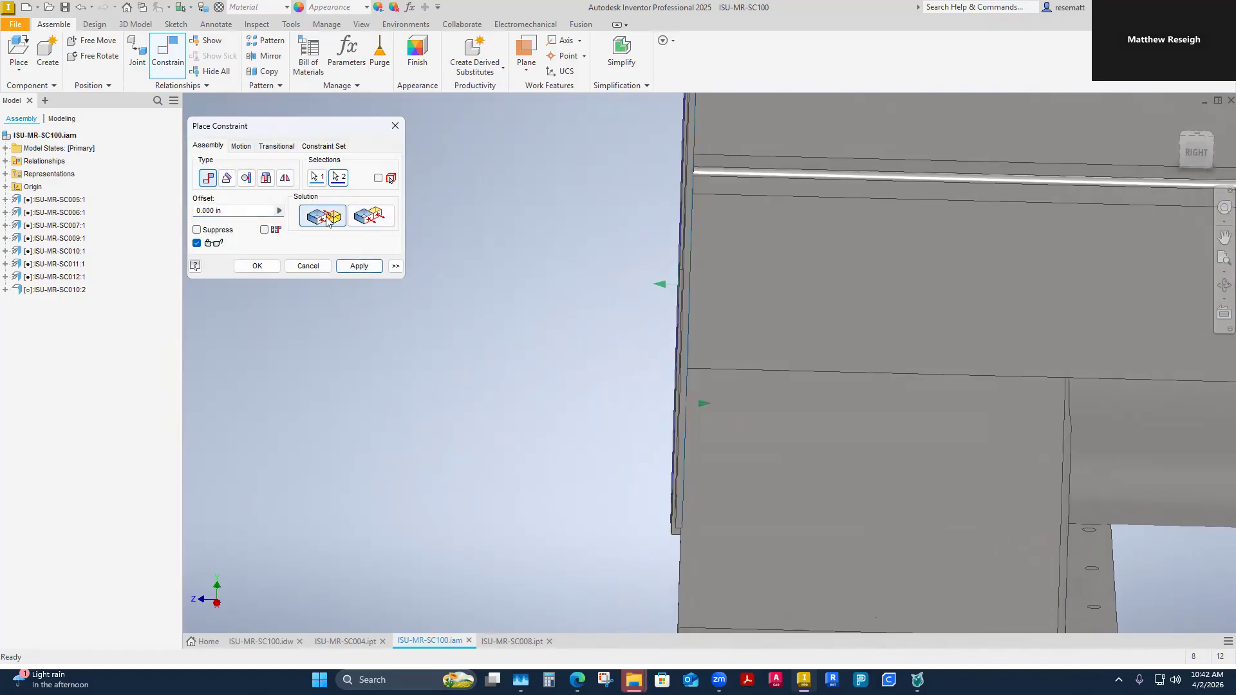
{"action": "left_click", "coordinate": [359, 266]}
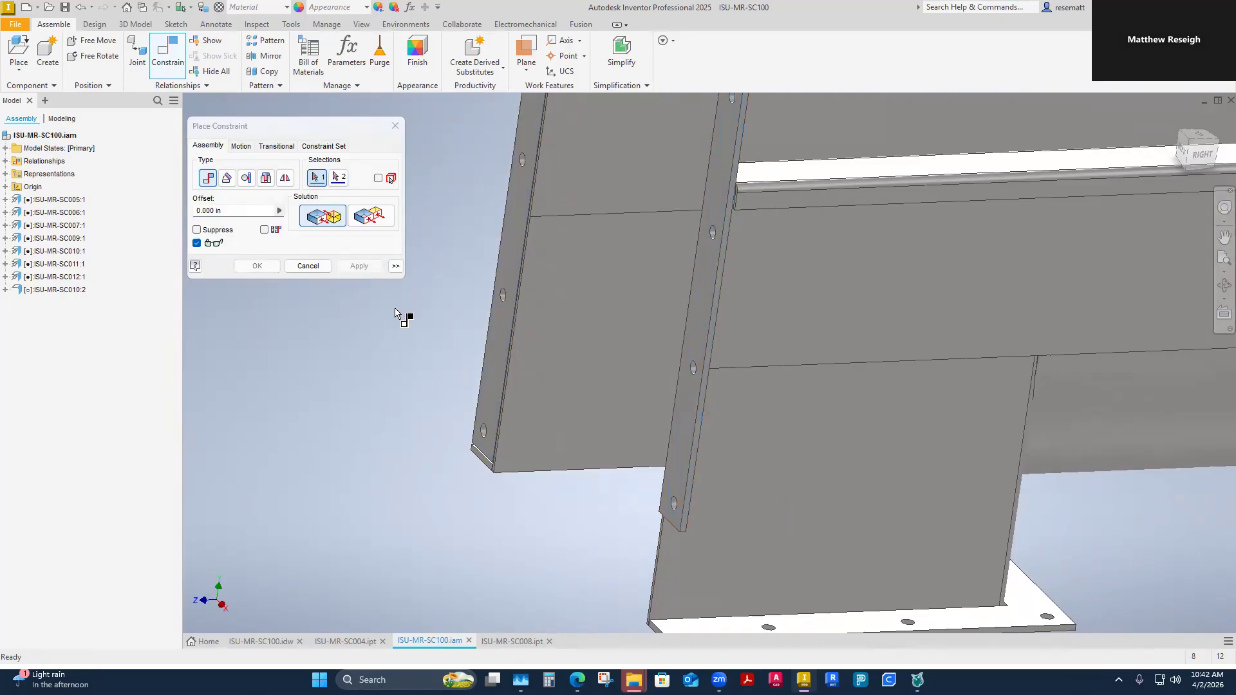
Step: Constrain the loose ISU-MR-SC010 flange's upper end face flush with the opposite flange's upper end face at a 0.000 in offset
{"action": "scroll", "coordinate": [655, 365], "scroll_direction": "up", "scroll_amount": 5}
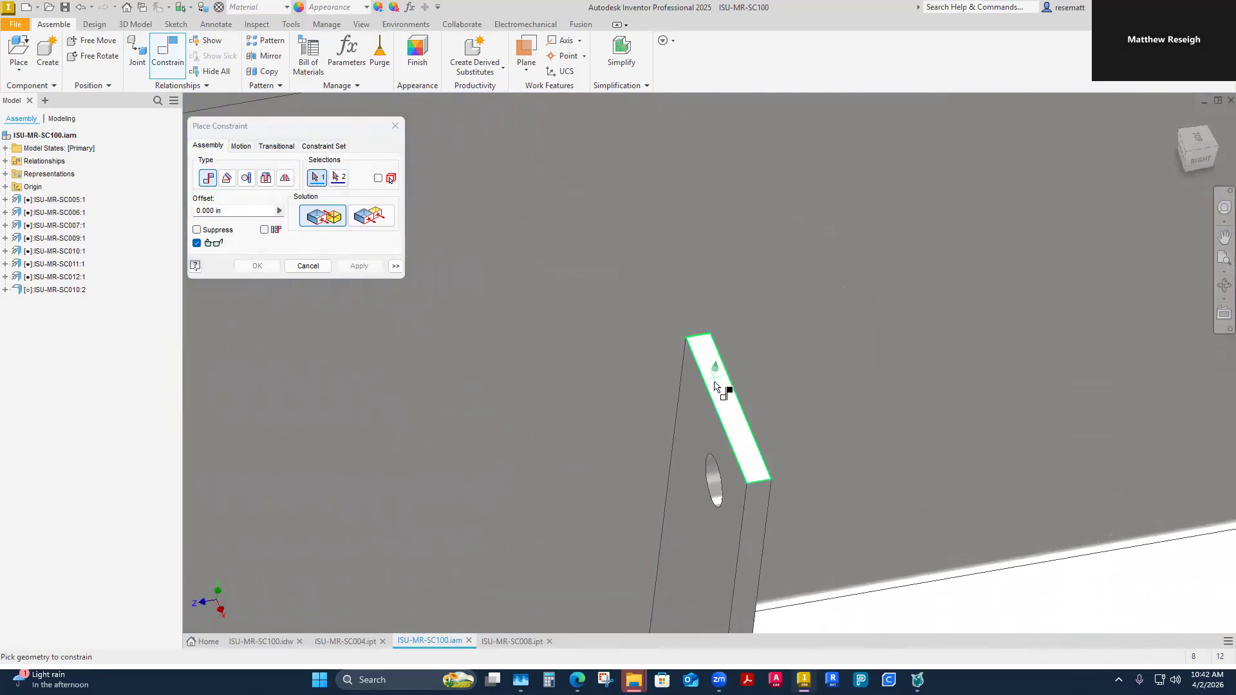
{"action": "left_click", "coordinate": [715, 380]}
{"action": "scroll", "coordinate": [697, 424], "scroll_direction": "down", "scroll_amount": 5}
{"action": "scroll", "coordinate": [715, 350], "scroll_direction": "up", "scroll_amount": 5}
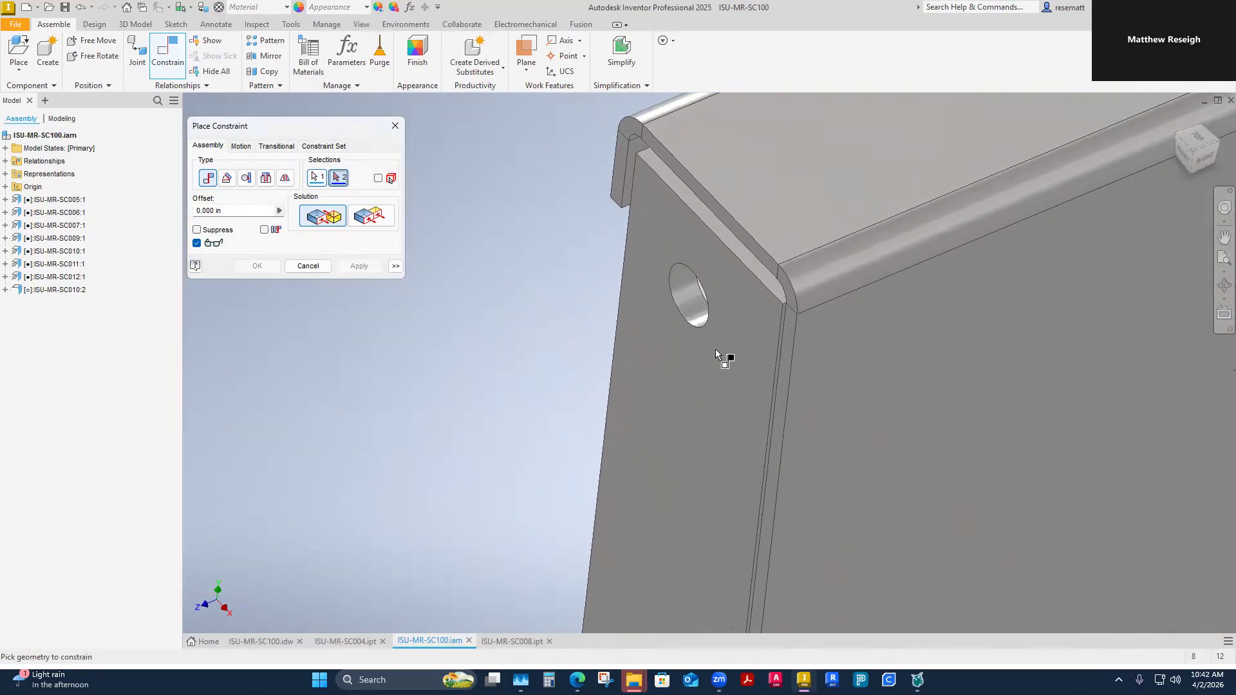
{"action": "left_click", "coordinate": [716, 325]}
{"action": "scroll", "coordinate": [673, 404], "scroll_direction": "down", "scroll_amount": 6}
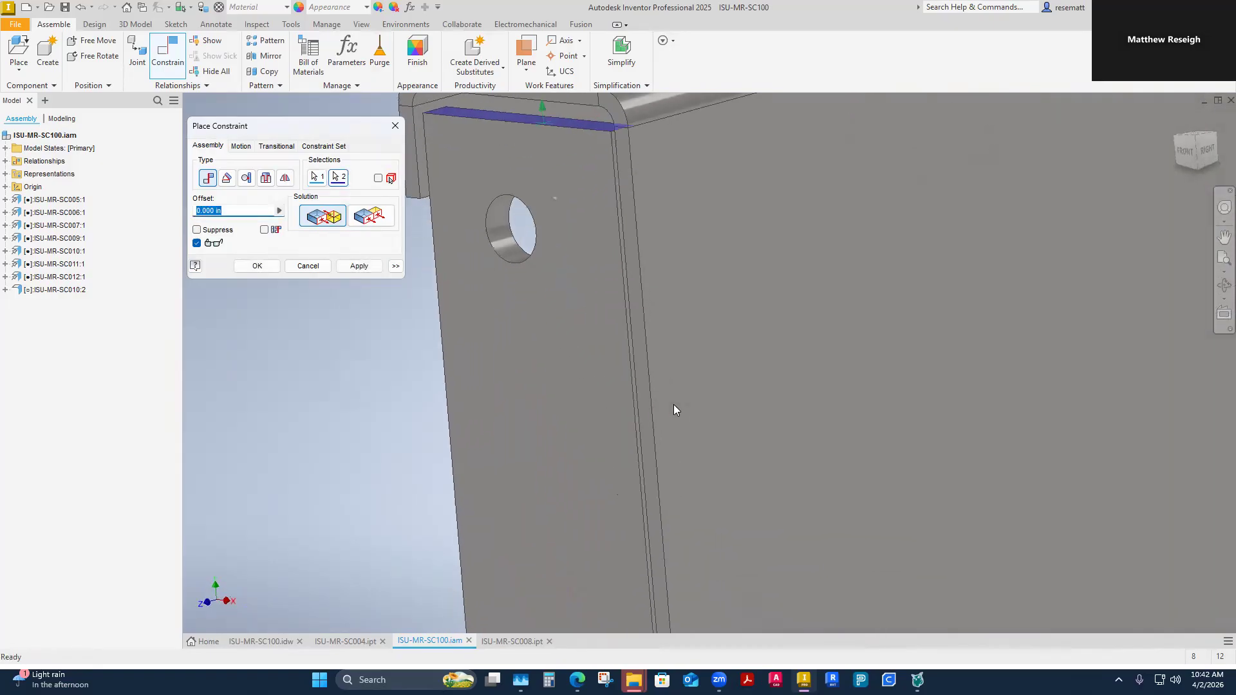
{"action": "middle_click_drag", "start_coordinate": [629, 416], "coordinate": [603, 433], "text": "shift"}
{"action": "left_click", "coordinate": [361, 269]}
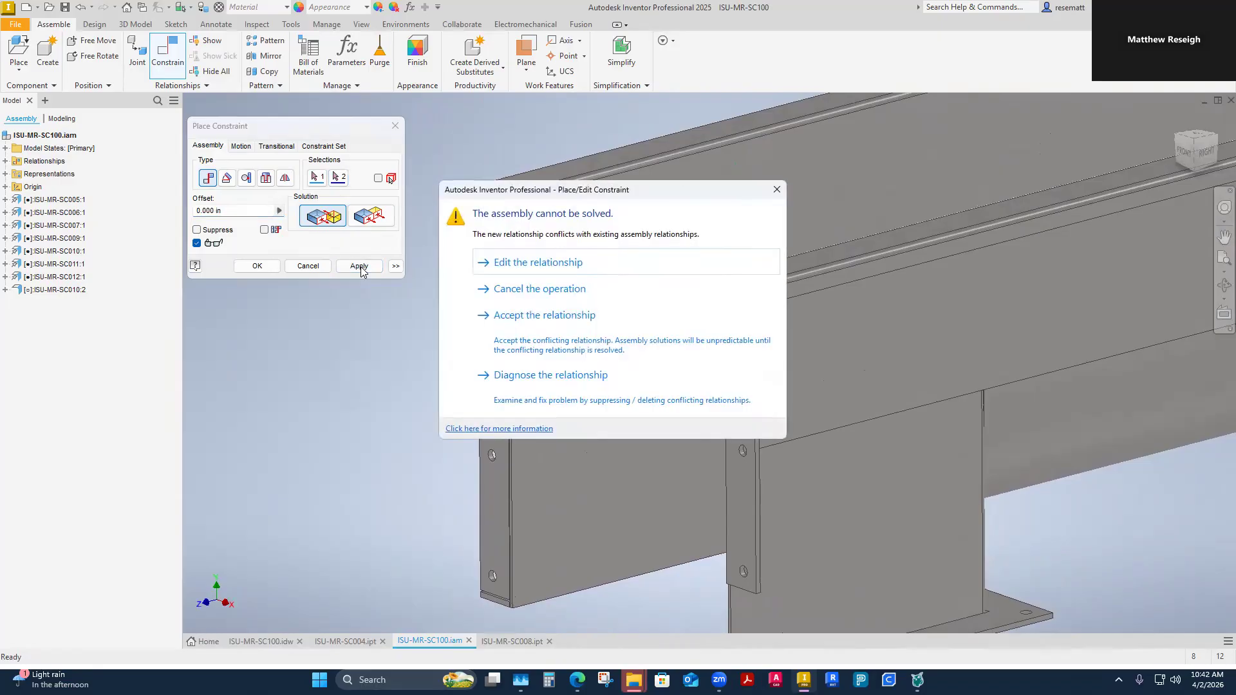
{"action": "left_click", "coordinate": [546, 264]}
{"action": "left_click", "coordinate": [365, 220]}
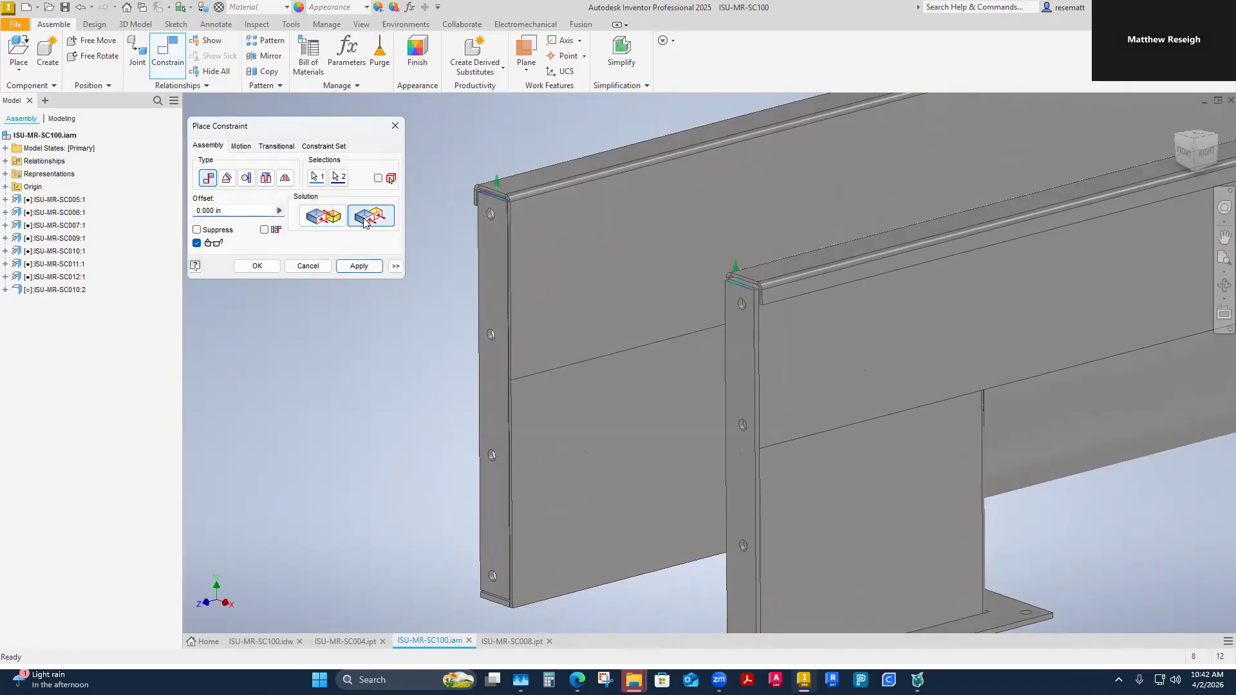
{"action": "left_click", "coordinate": [356, 268]}
{"action": "left_click", "coordinate": [396, 126]}
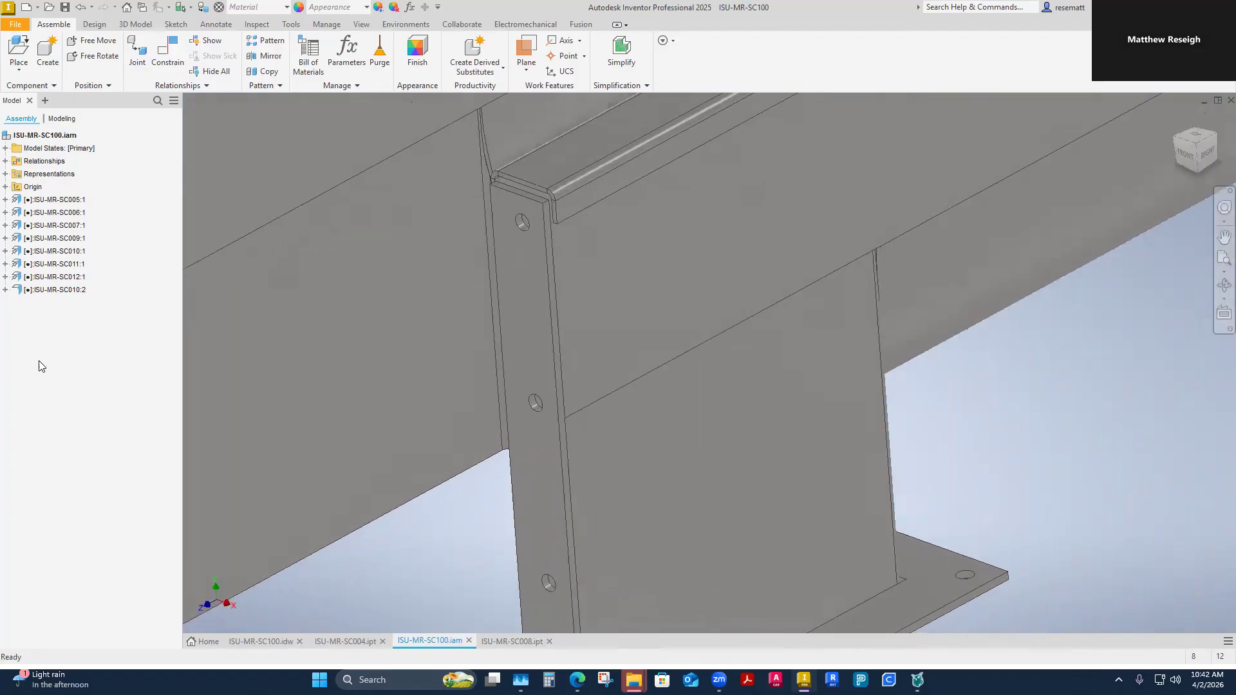
Step: Redefine the second ISU-MR-SC010 flange's Mate:2 constraint as a flush between the front faces of the two vertical flanges
{"action": "left_click", "coordinate": [415, 309]}
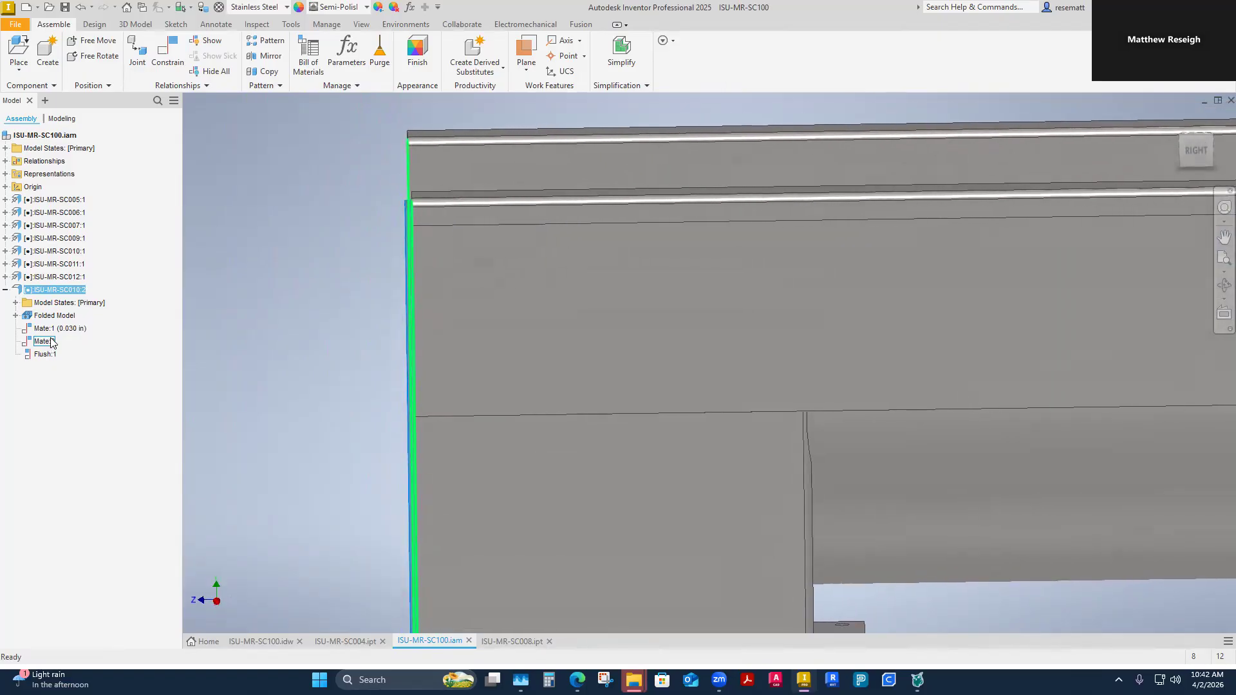
{"action": "right_click", "coordinate": [51, 341]}
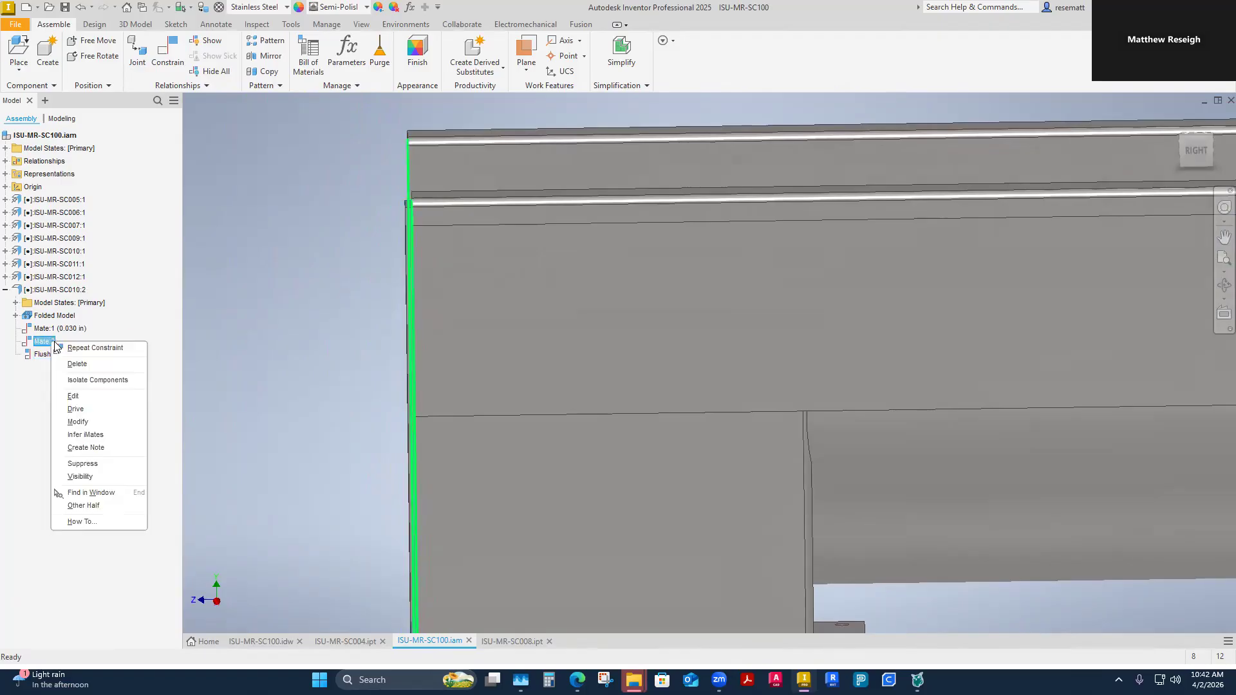
{"action": "left_click", "coordinate": [84, 399]}
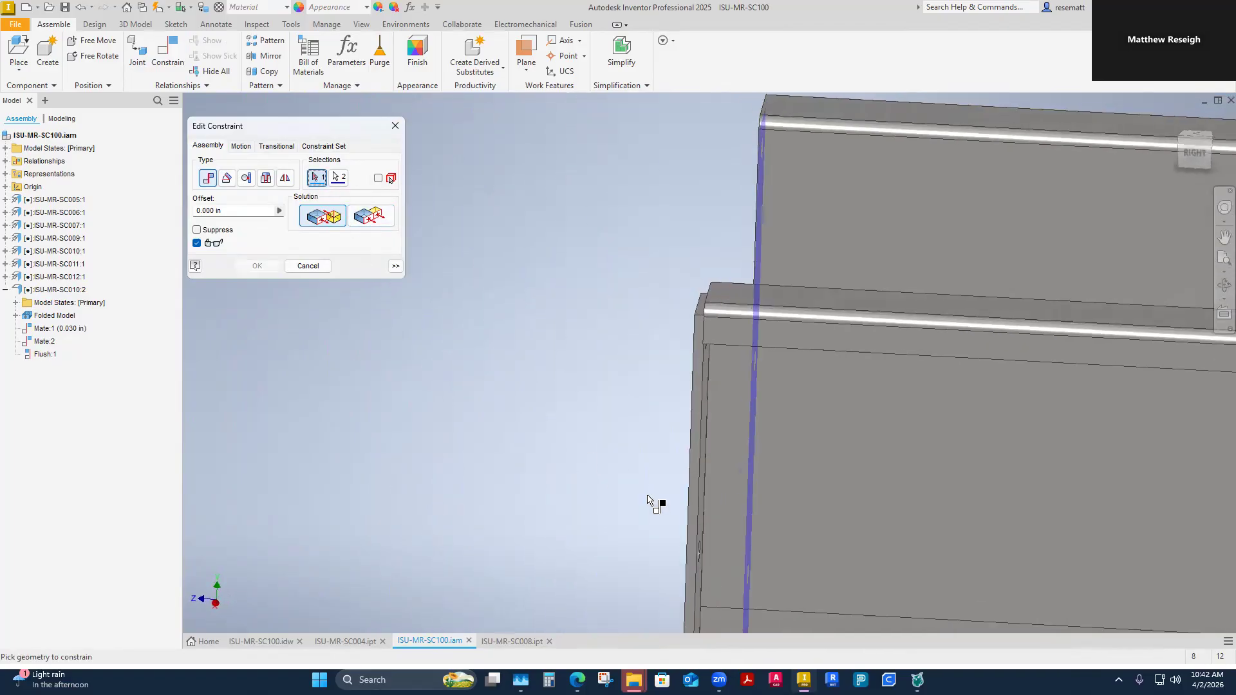
{"action": "left_click", "coordinate": [634, 427]}
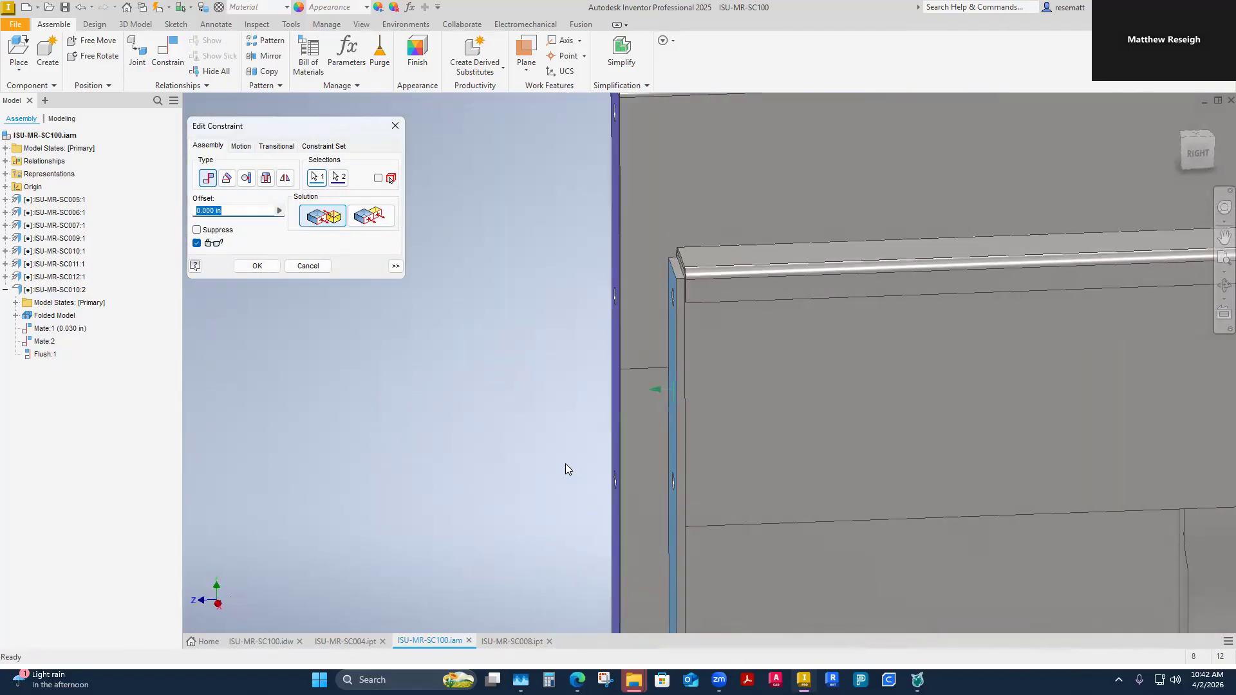
{"action": "left_click", "coordinate": [364, 218]}
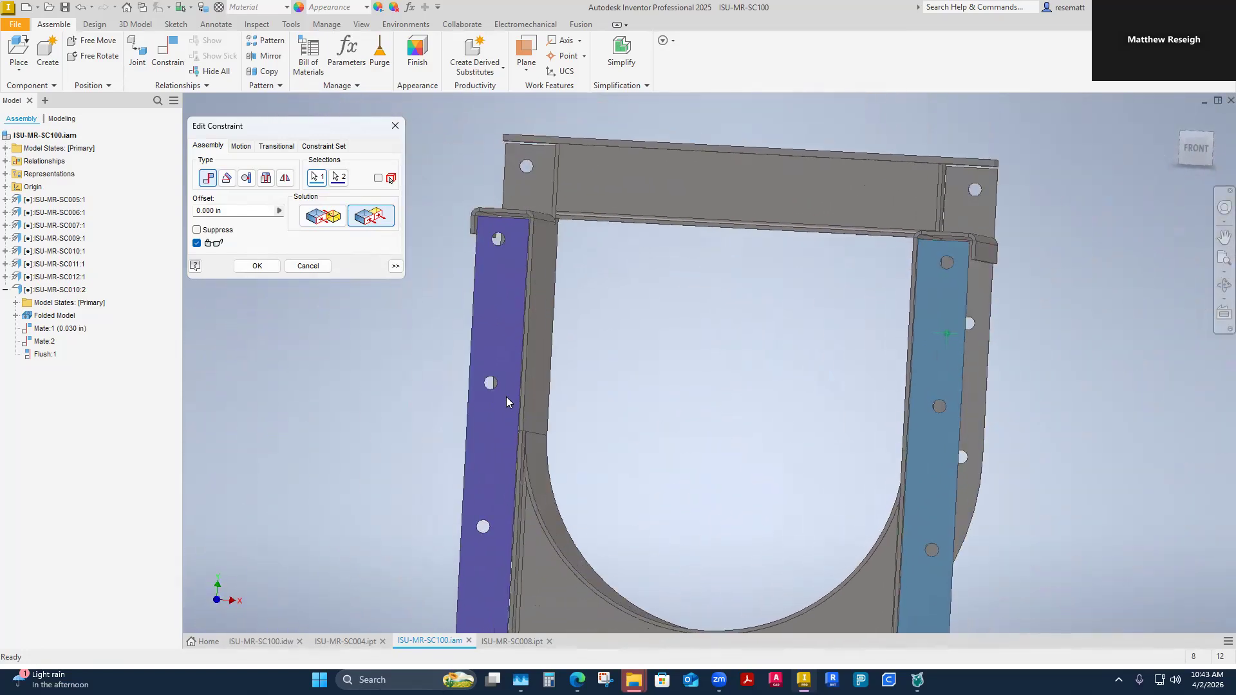
{"action": "left_click", "coordinate": [257, 266]}
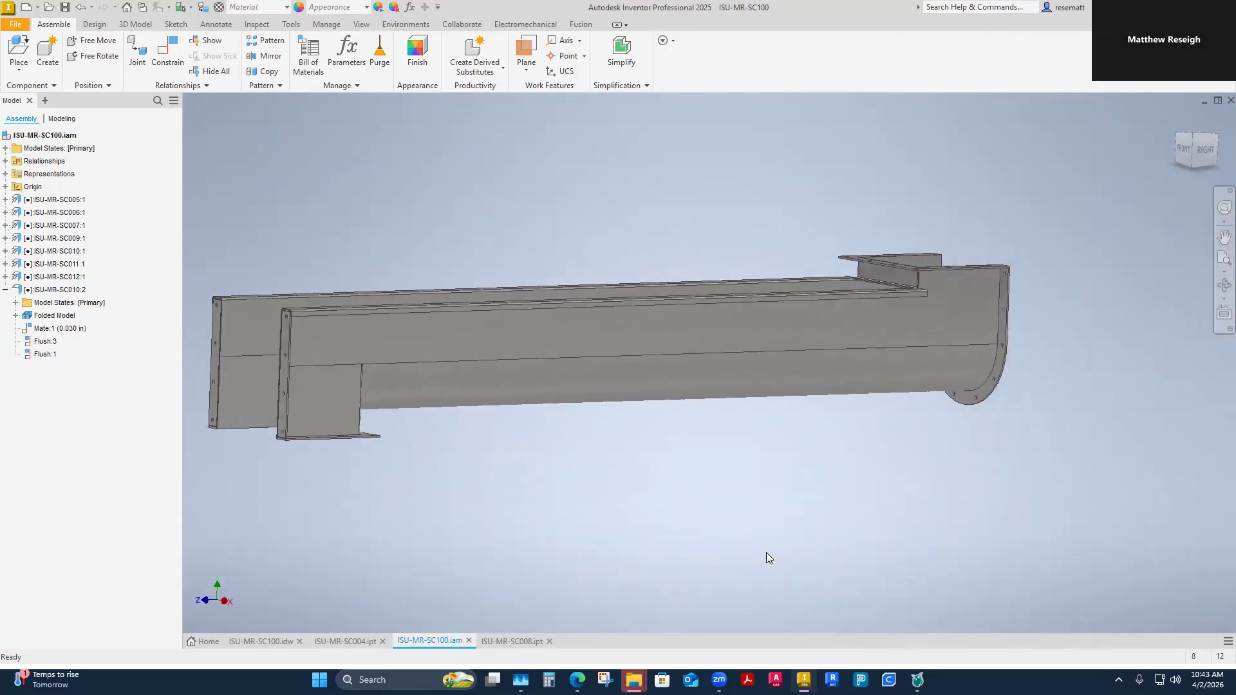
Step: Save the ISU-MR-SC100 assembly together with all its changed and new dependent files
{"action": "left_click", "coordinate": [65, 8]}
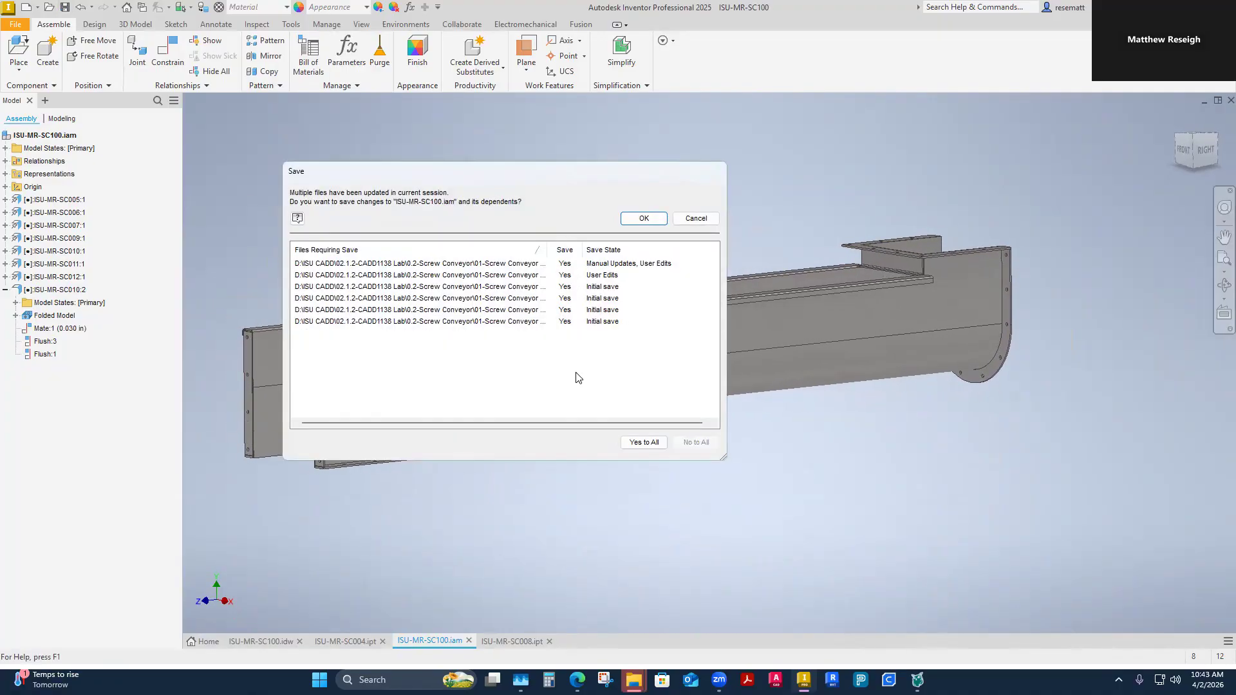
{"action": "left_click", "coordinate": [645, 219]}
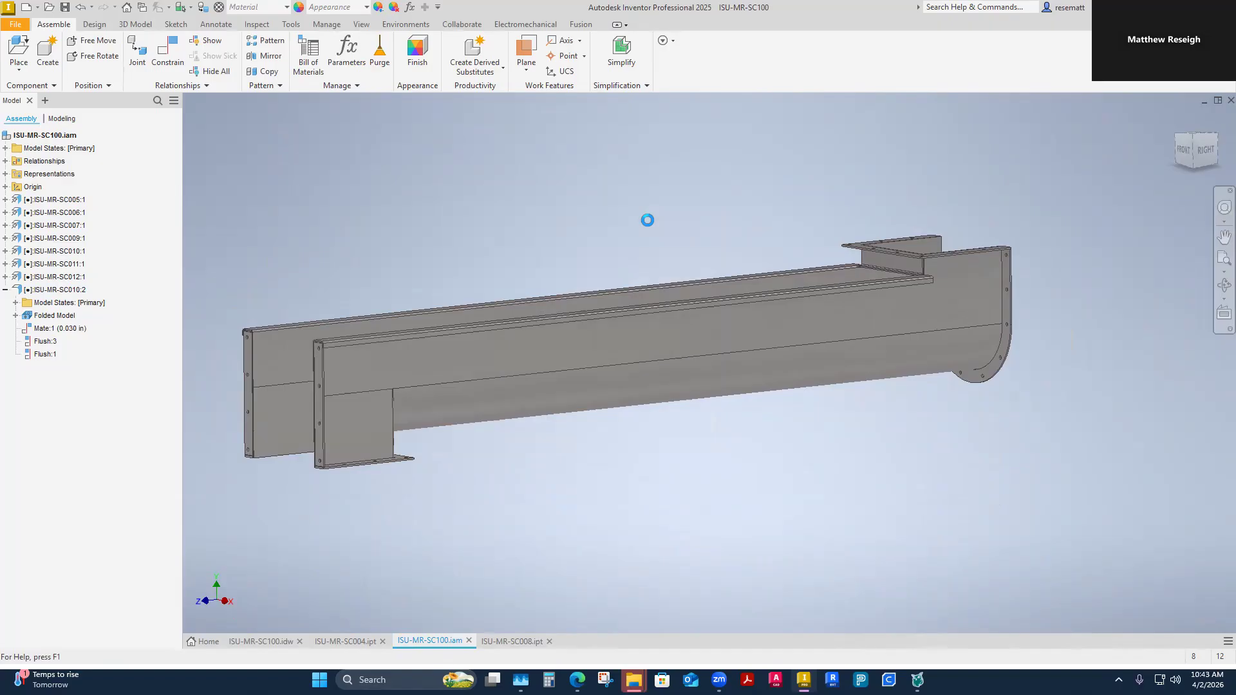
{"action": "scroll", "coordinate": [647, 226], "scroll_direction": "down", "scroll_amount": 10}
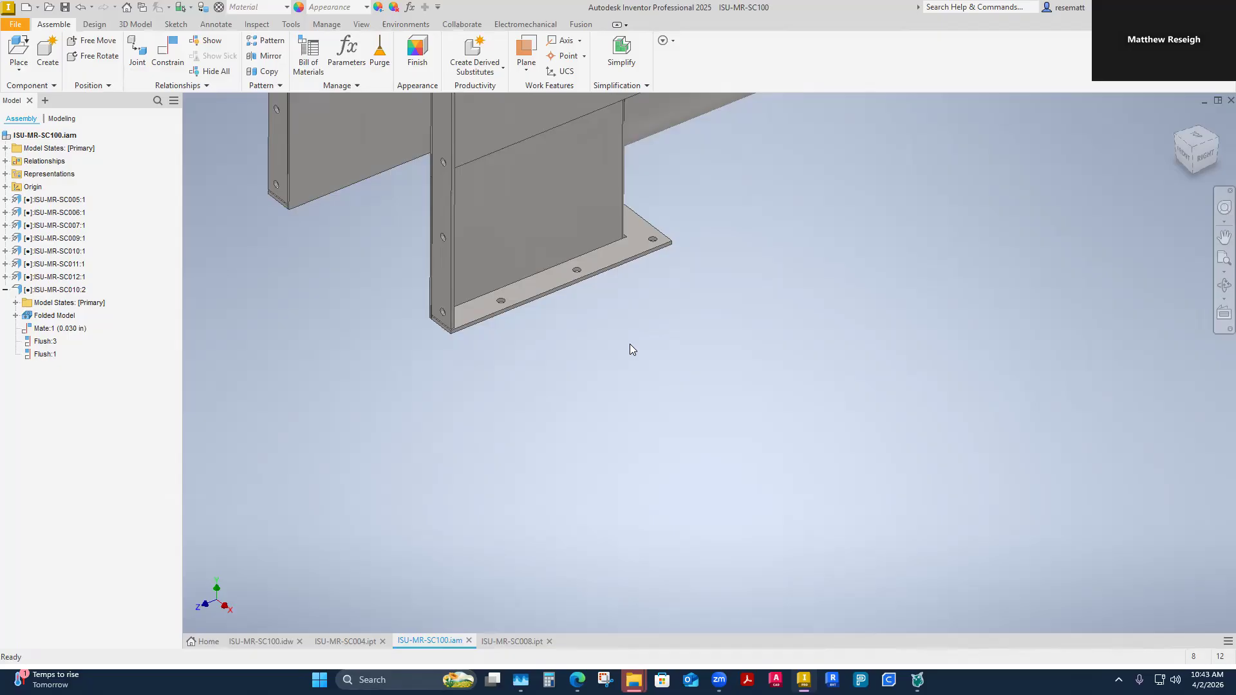
{"action": "middle_click_drag", "start_coordinate": [604, 369], "coordinate": [603, 368], "text": "shift"}
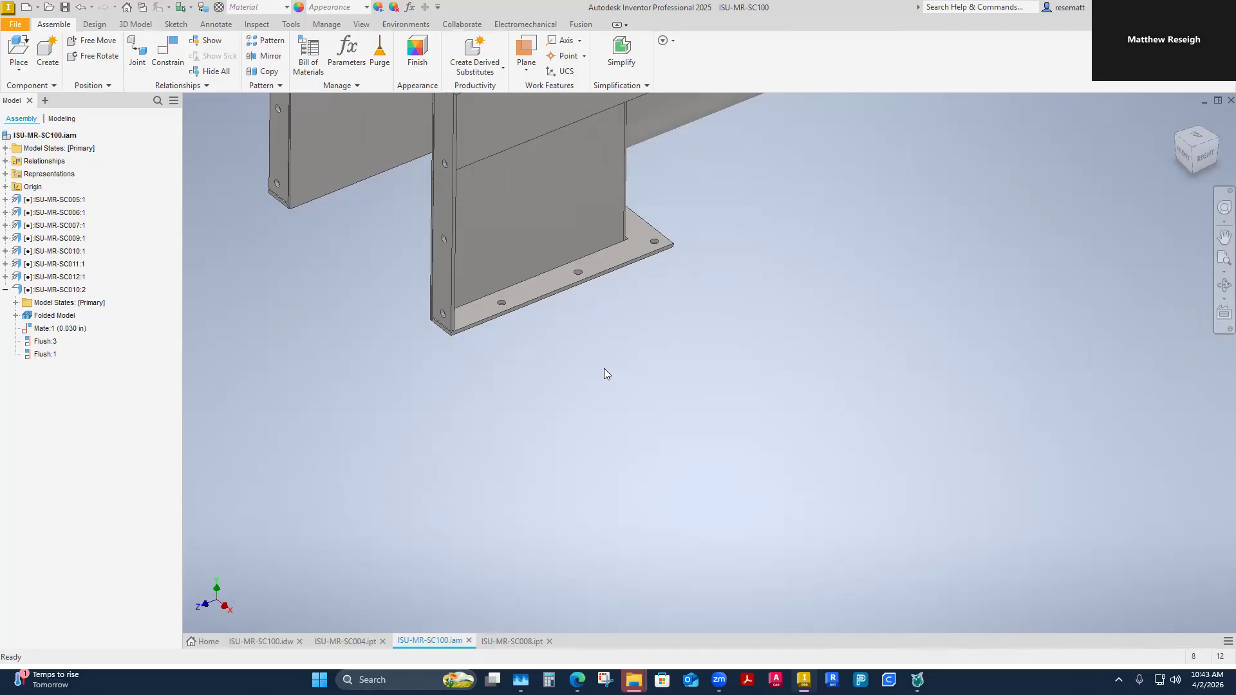
{"action": "scroll", "coordinate": [604, 368], "scroll_direction": "down", "scroll_amount": 2}
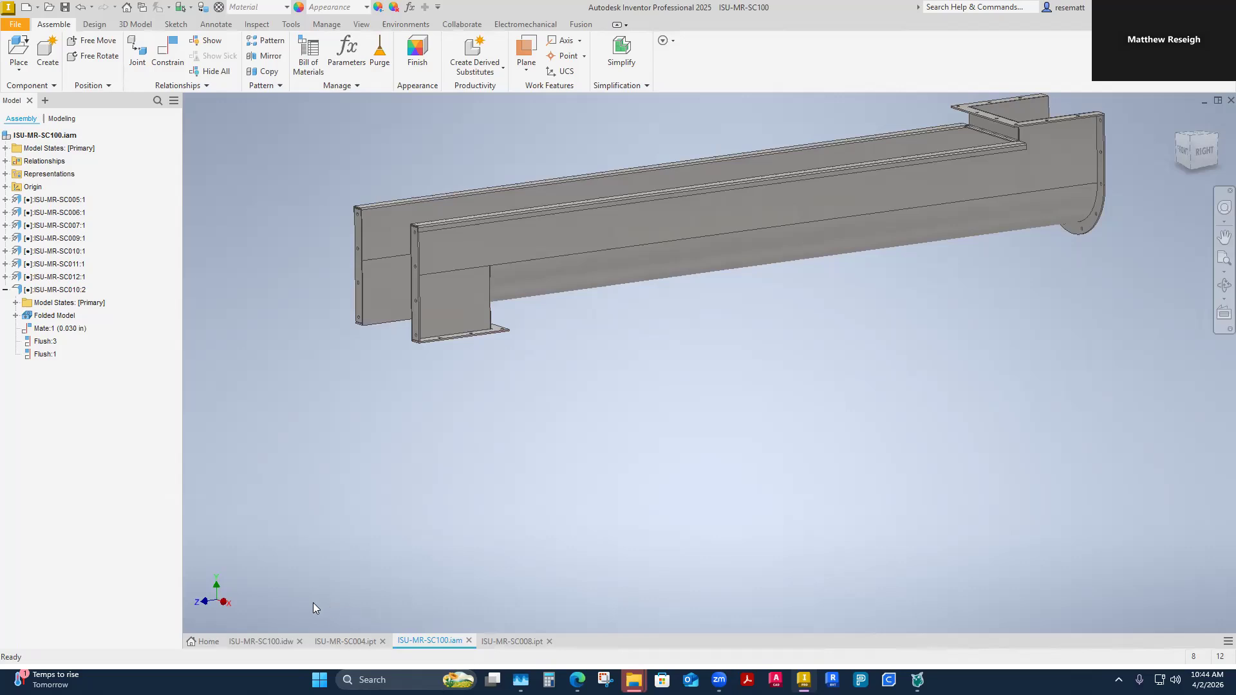
Step: Switch to the ISU-MR-SC100.idw drawing, activate sheet B-SIZE:1 and update all outdated sheets to match the assembly
{"action": "left_click", "coordinate": [260, 640]}
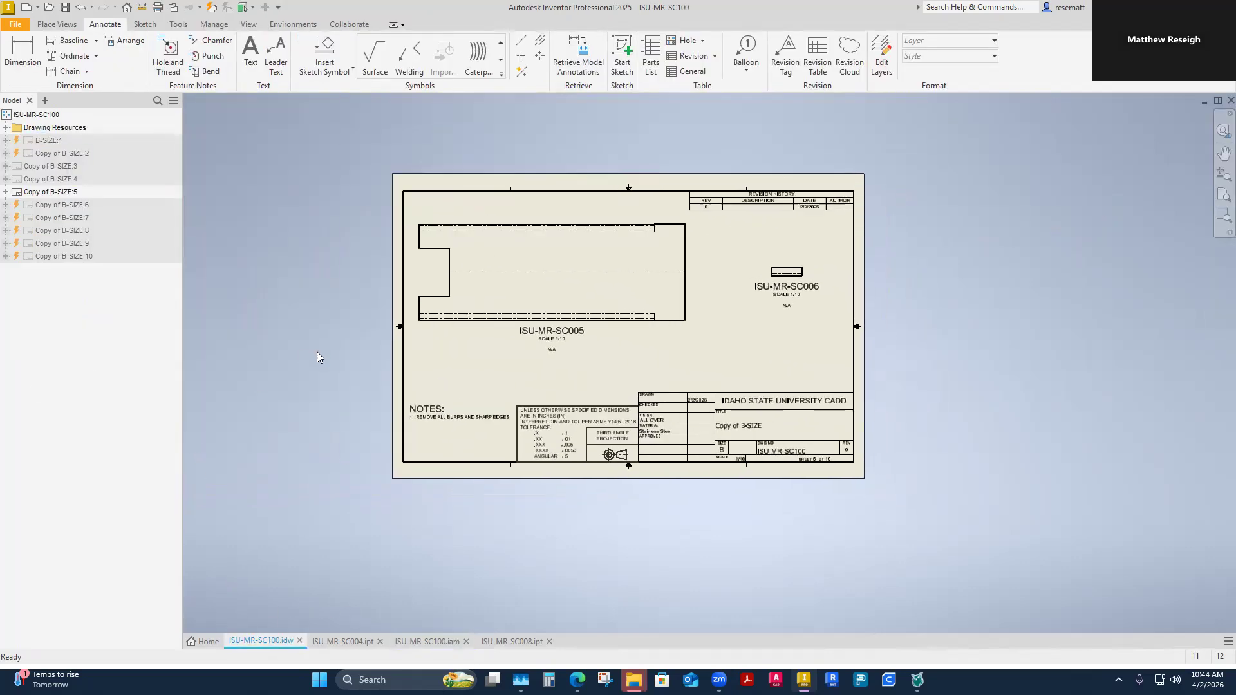
{"action": "double_click", "coordinate": [50, 140]}
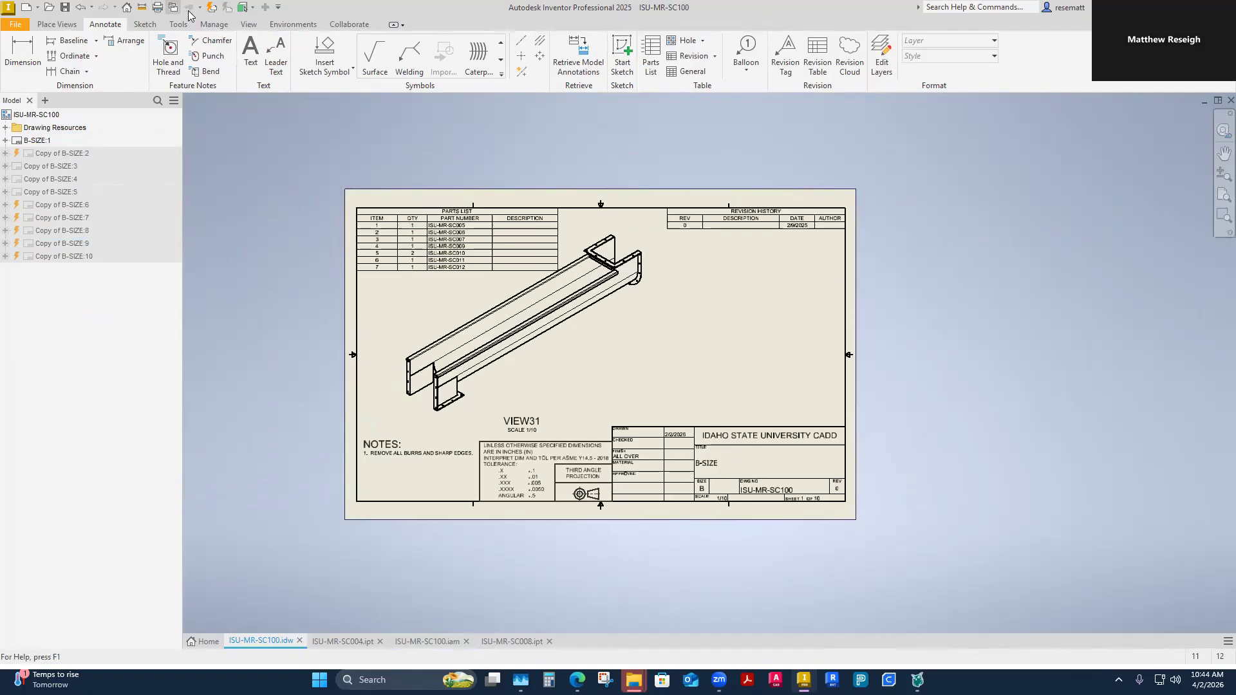
{"action": "left_click", "coordinate": [207, 8]}
{"action": "scroll", "coordinate": [426, 405], "scroll_direction": "up", "scroll_amount": 4}
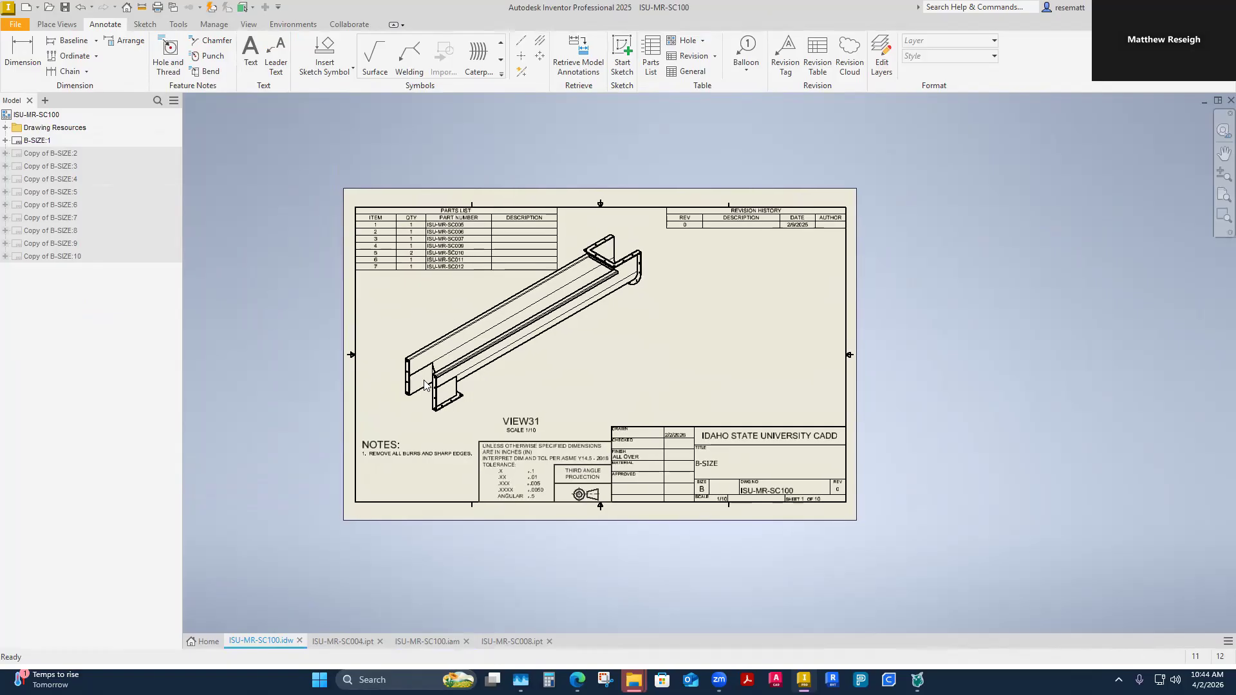
{"action": "scroll", "coordinate": [427, 405], "scroll_direction": "down", "scroll_amount": 4}
{"action": "scroll", "coordinate": [419, 406], "scroll_direction": "up", "scroll_amount": 3}
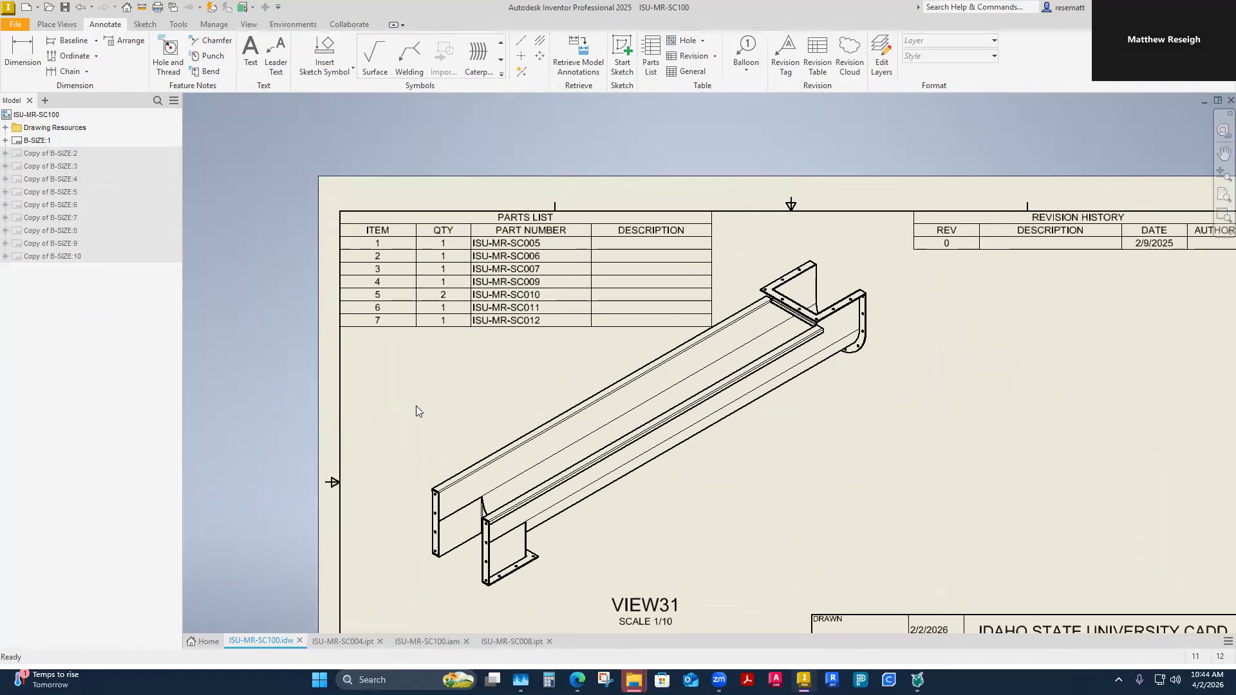
{"action": "scroll", "coordinate": [416, 405], "scroll_direction": "up", "scroll_amount": 2}
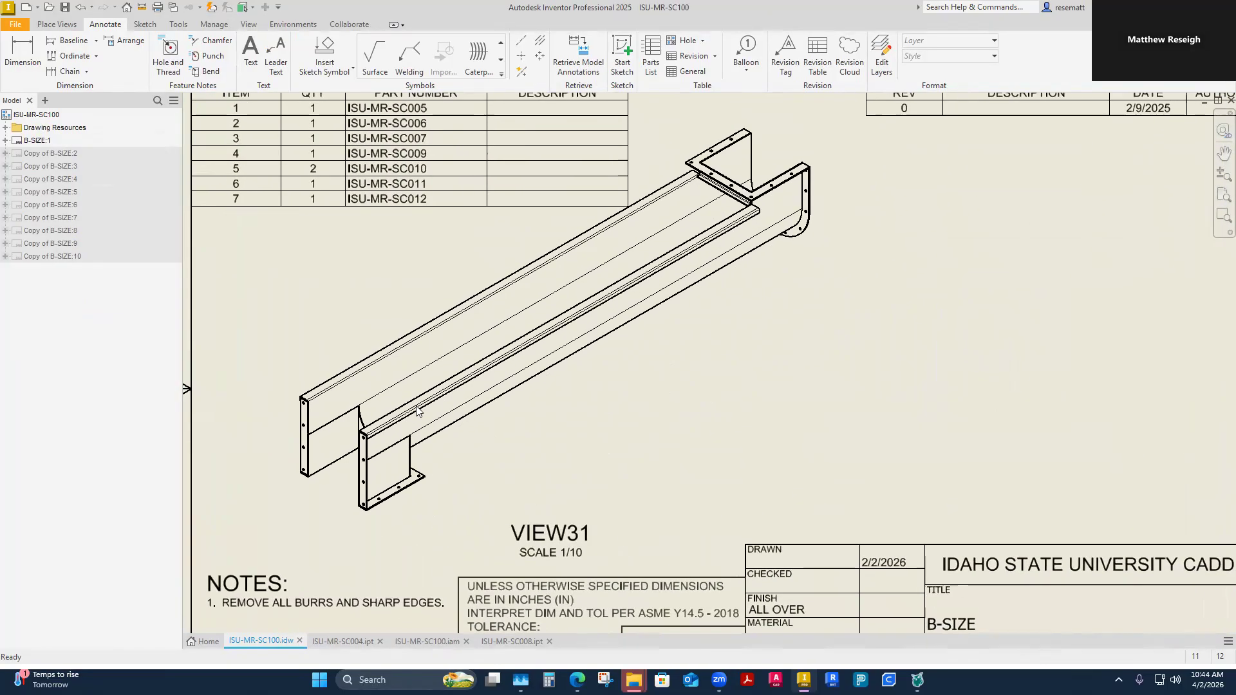
{"action": "scroll", "coordinate": [417, 410], "scroll_direction": "down", "scroll_amount": 1}
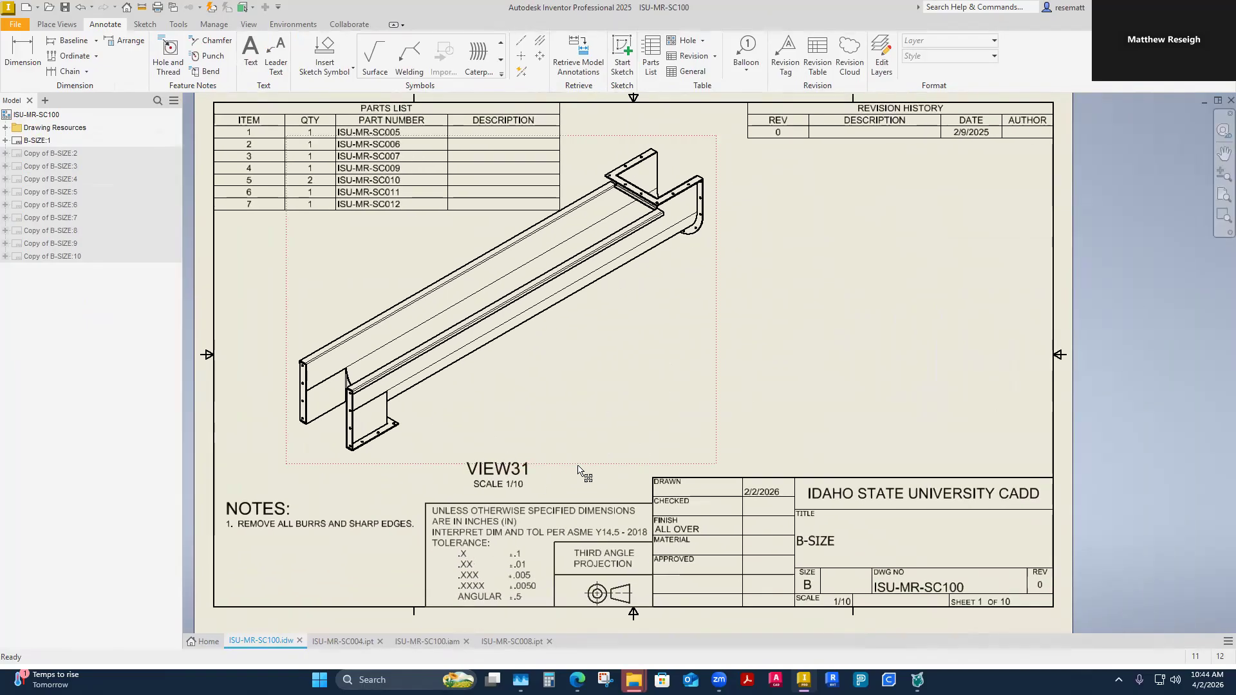
Step: Move the isometric view away from the parts list and place its VIEW31 label just above the tolerance block
{"action": "left_click_drag", "start_coordinate": [578, 474], "coordinate": [607, 489]}
{"action": "scroll", "coordinate": [883, 375], "scroll_direction": "down", "scroll_amount": 1}
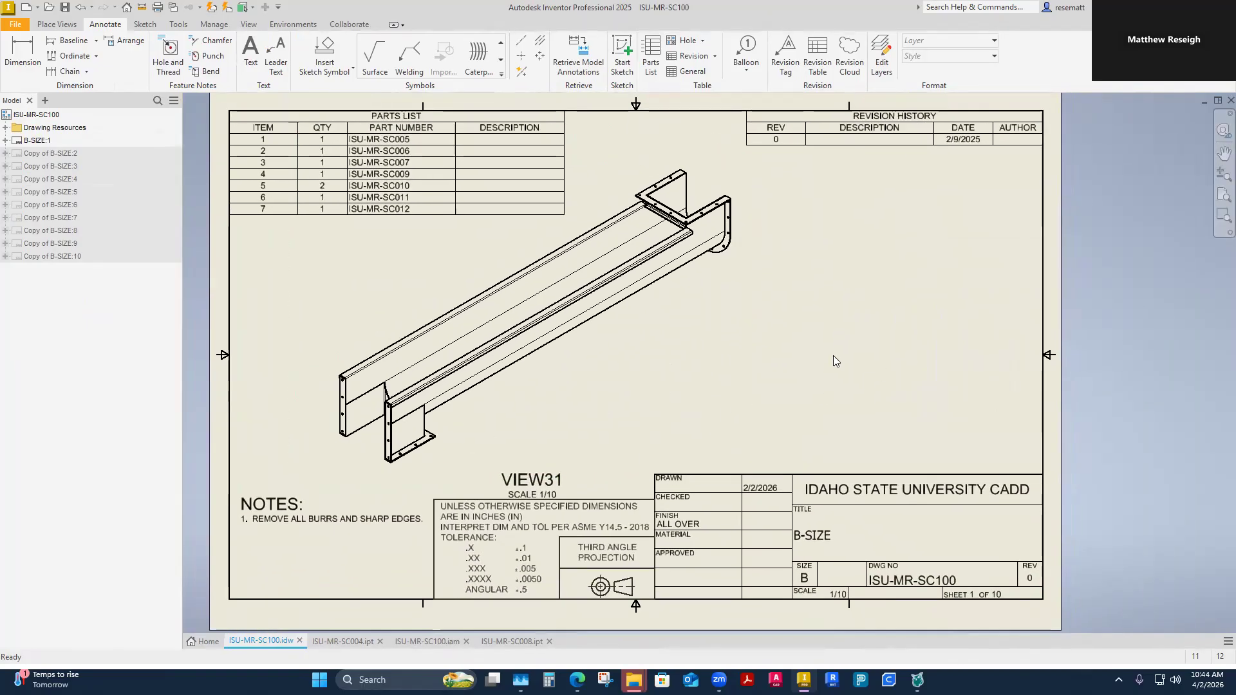
{"action": "left_click_drag", "start_coordinate": [538, 480], "coordinate": [548, 466]}
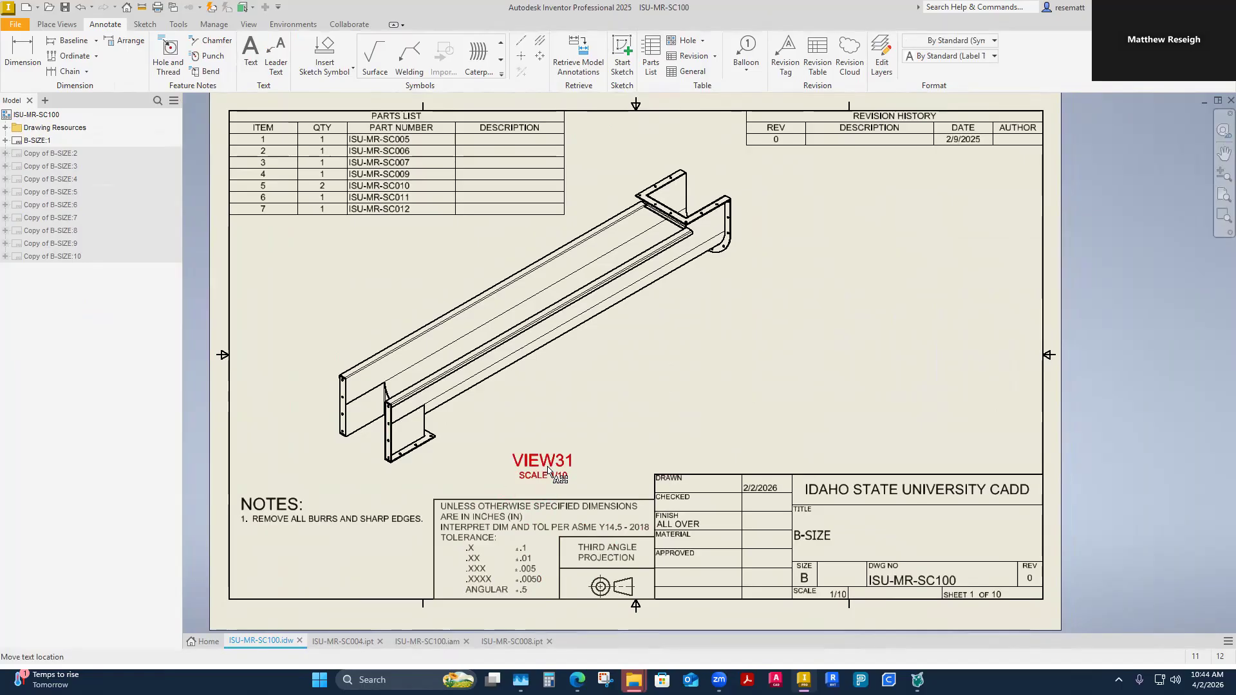
{"action": "scroll", "coordinate": [548, 469], "scroll_direction": "up", "scroll_amount": 3}
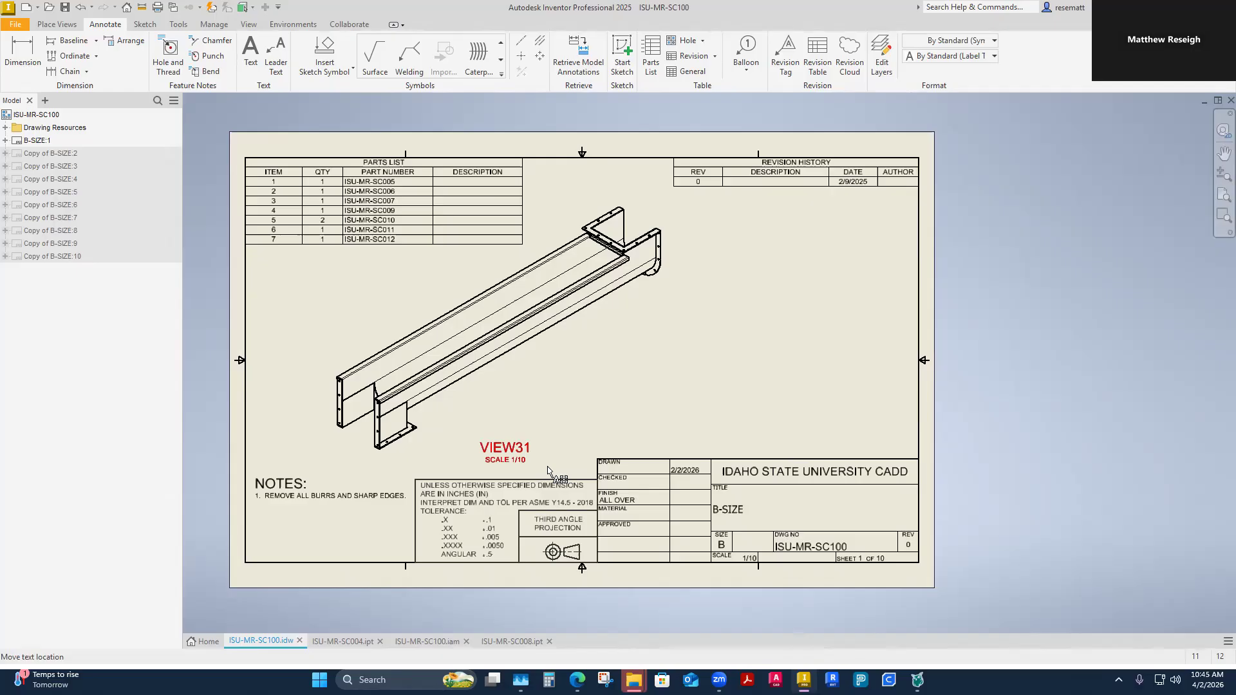
Step: Review the updated views on sheets 2 and 3, and return to sheet B-SIZE:1
{"action": "double_click", "coordinate": [52, 153]}
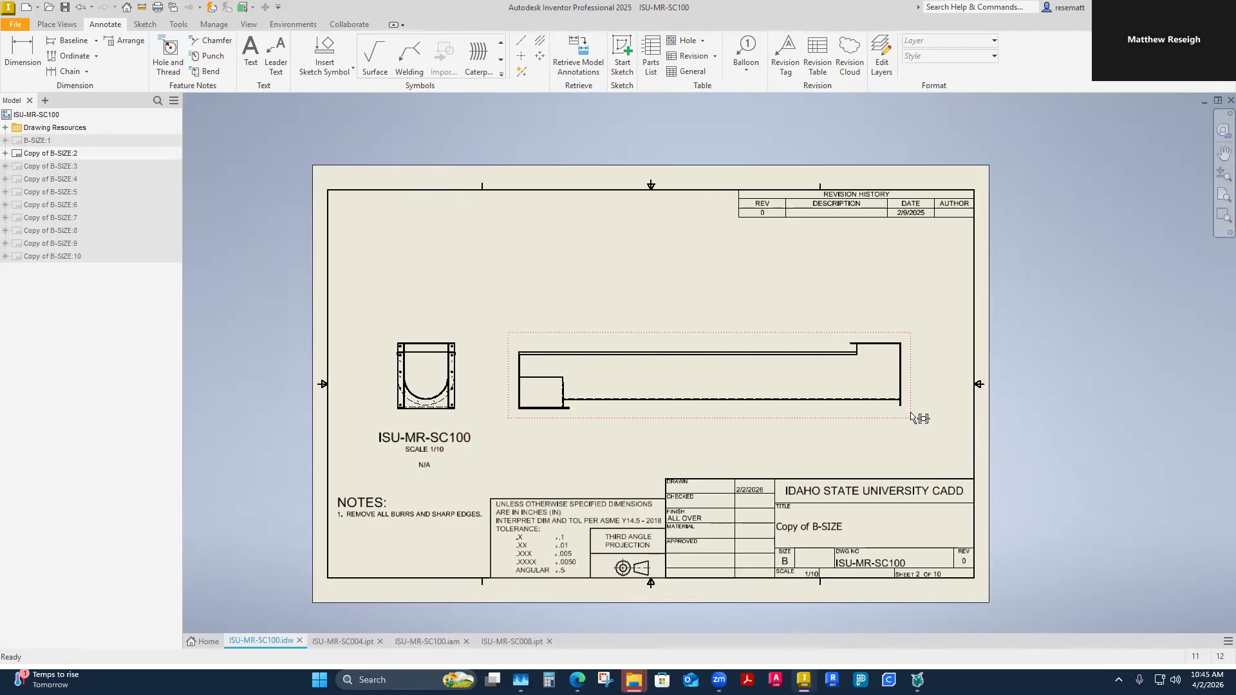
{"action": "double_click", "coordinate": [33, 170]}
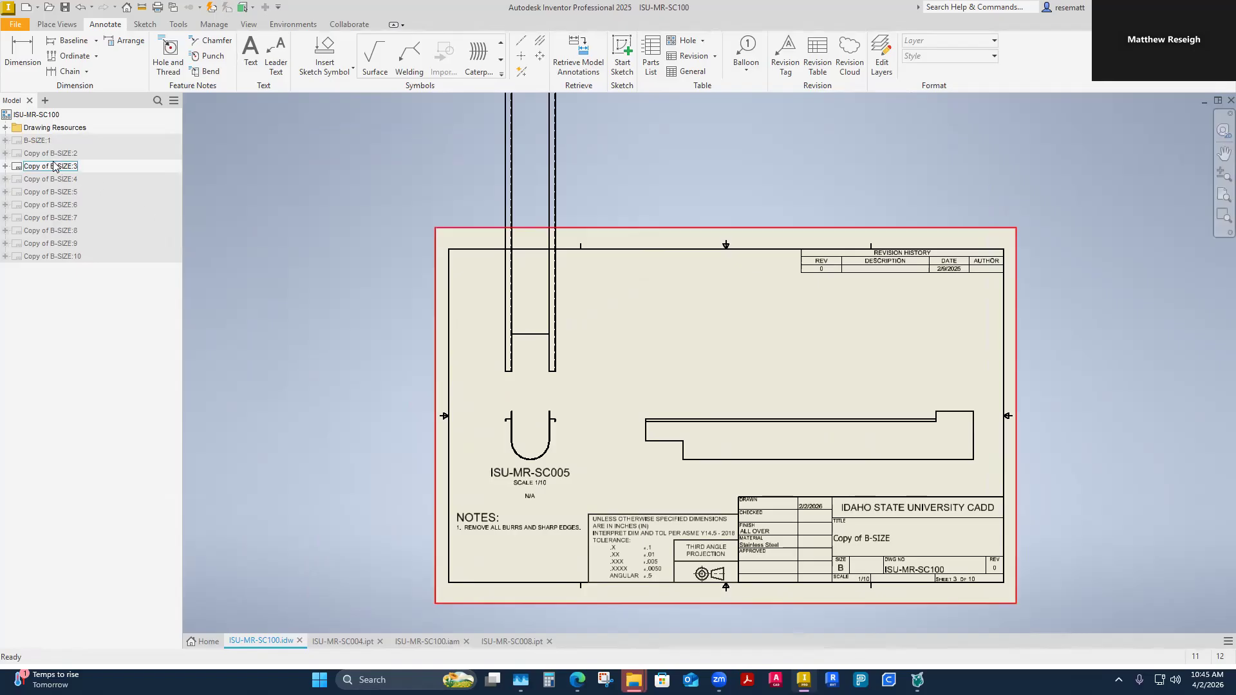
{"action": "double_click", "coordinate": [36, 139]}
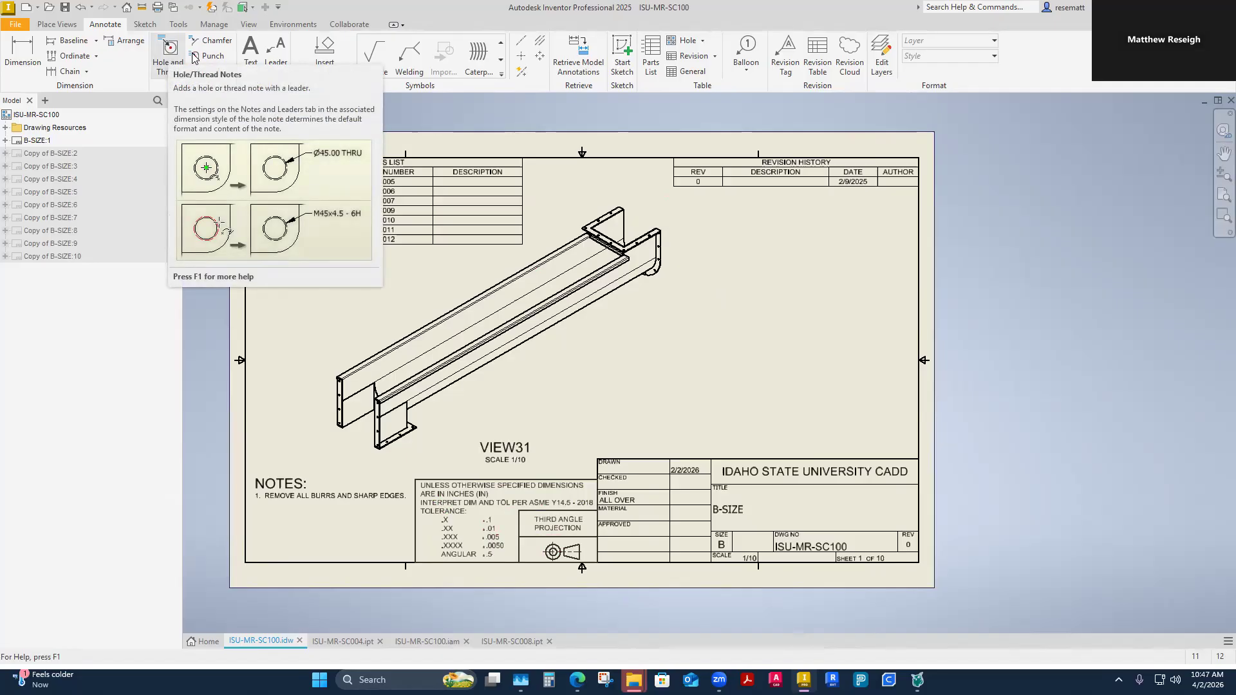
Step: Save the ISU-MR-SC100 drawing
{"action": "left_click", "coordinate": [65, 8]}
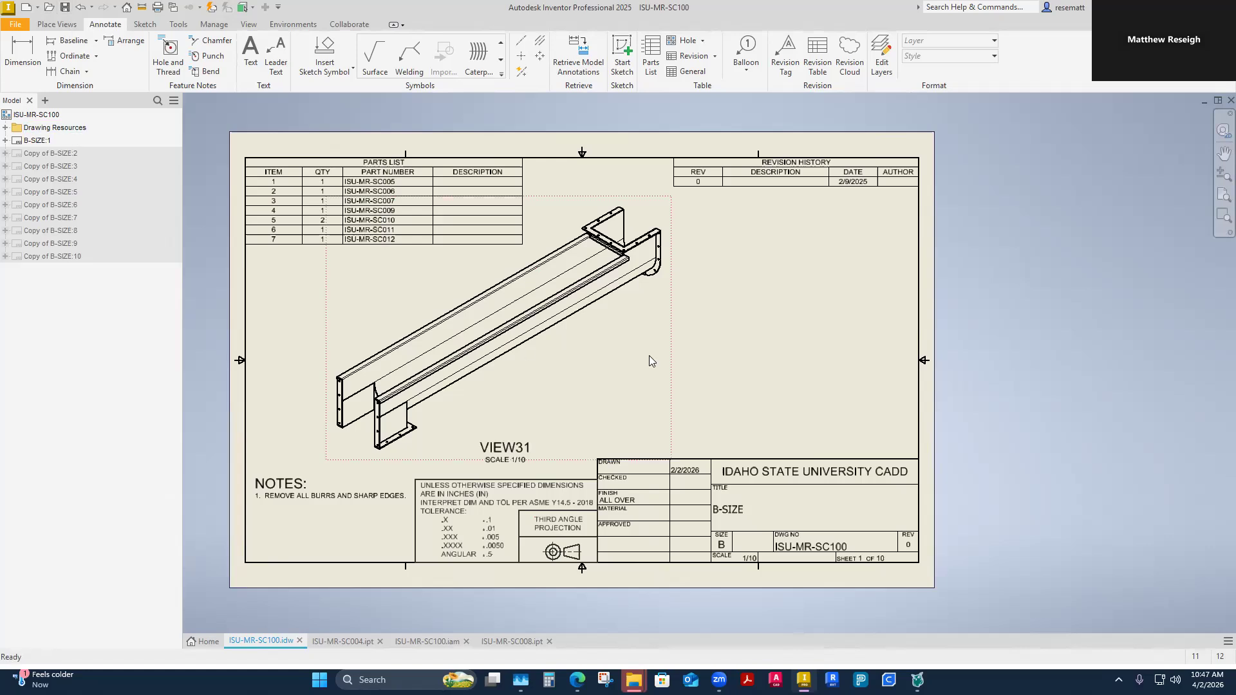
{"action": "mouse_move", "coordinate": [633, 680]}
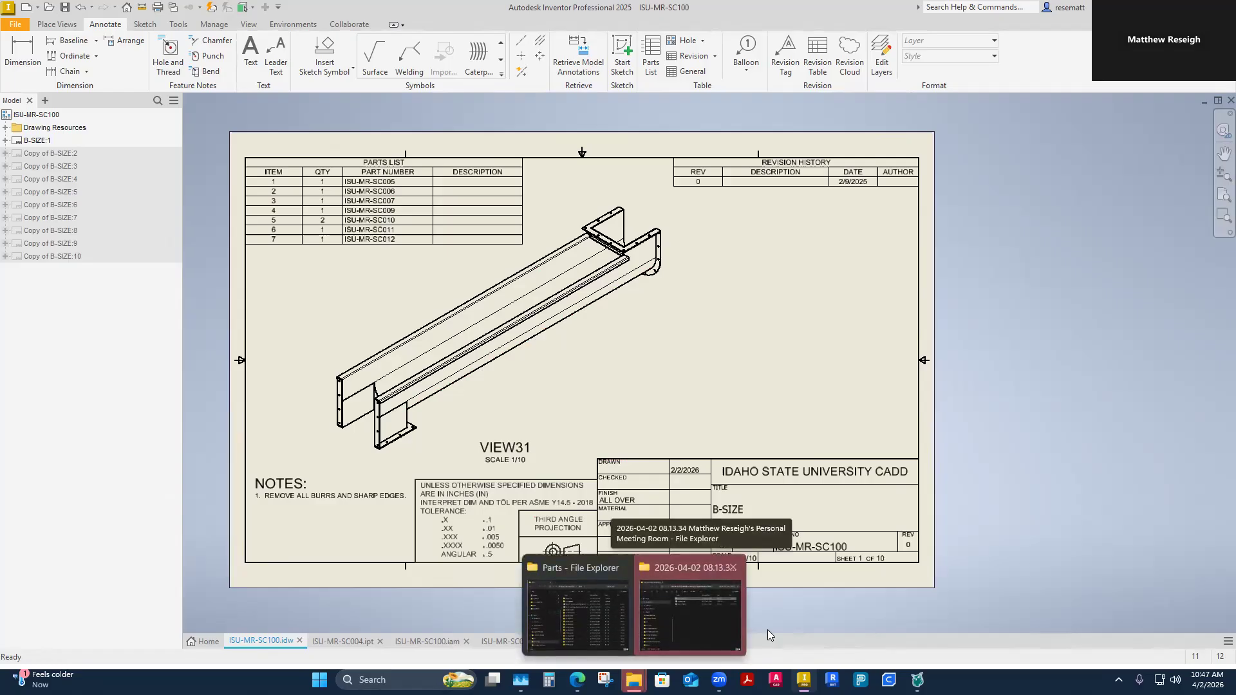
{"action": "mouse_move", "coordinate": [803, 679]}
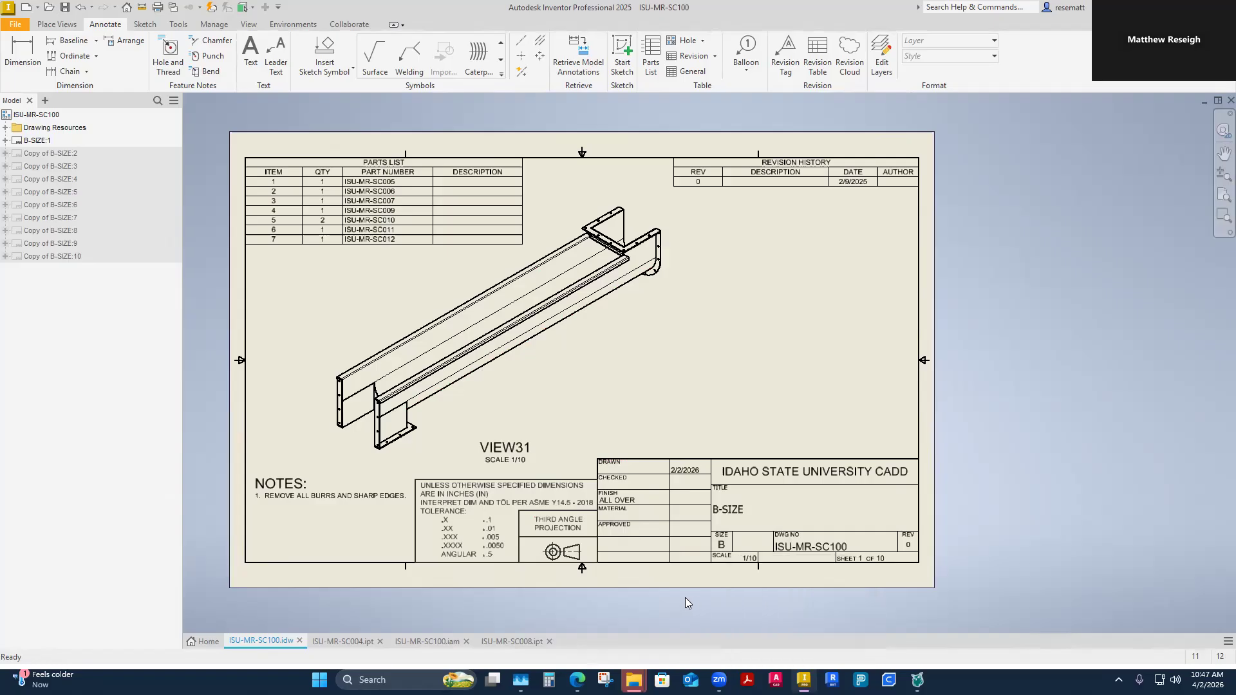